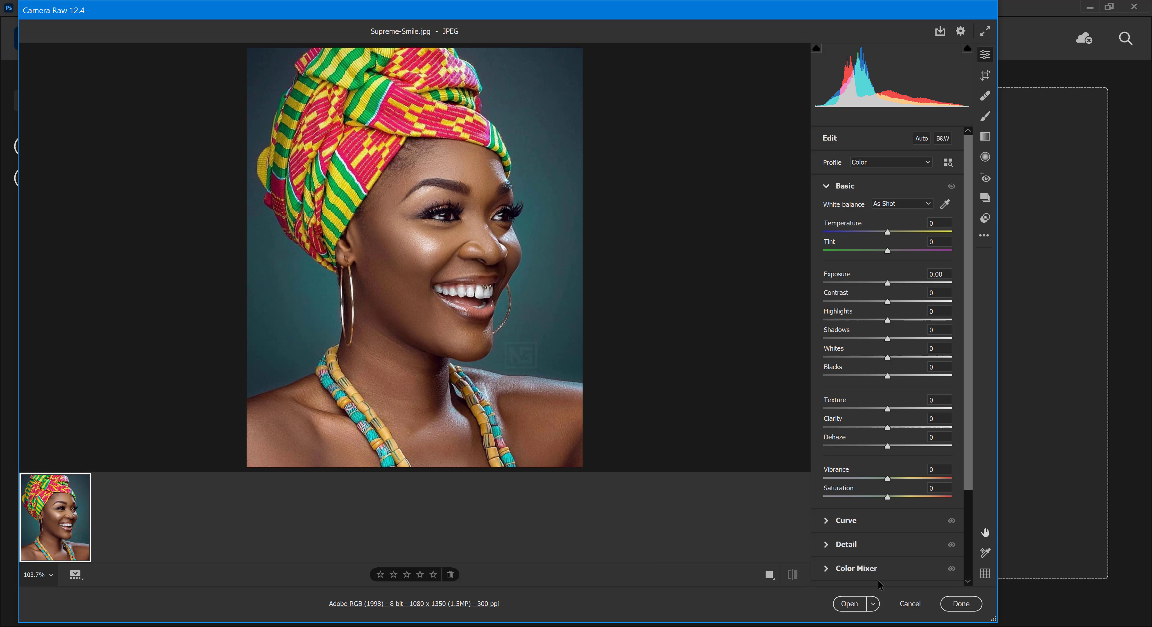
Open the Supreme-Smile photo from Camera Raw as a smart object and activate the Move tool
{"action": "left_click", "coordinate": [873, 605]}
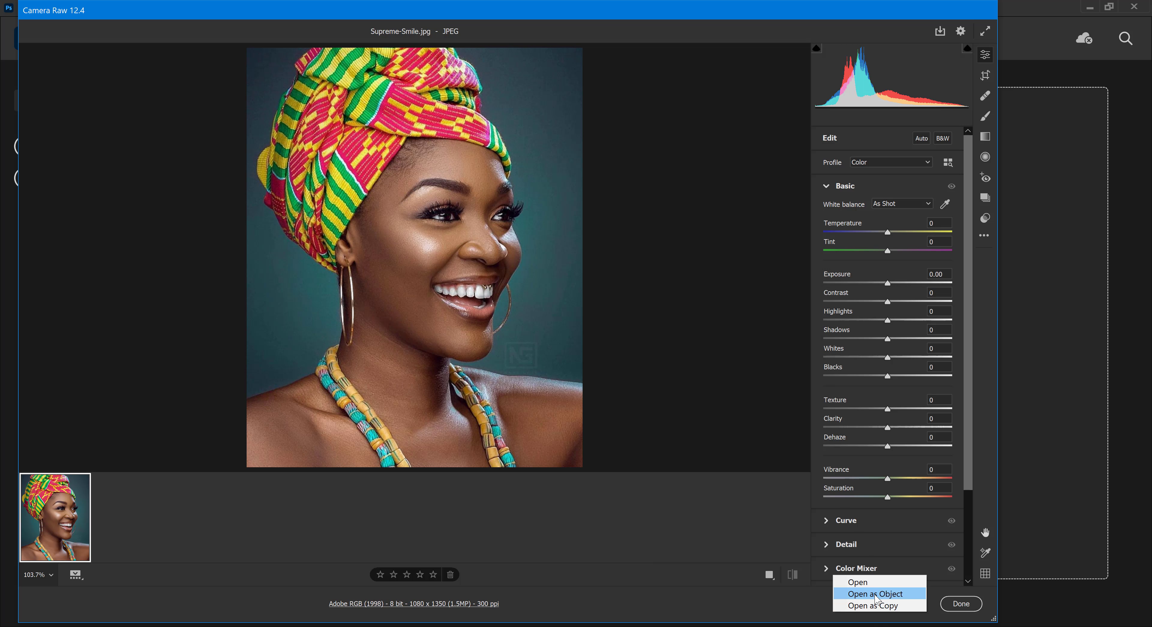
{"action": "left_click", "coordinate": [875, 595]}
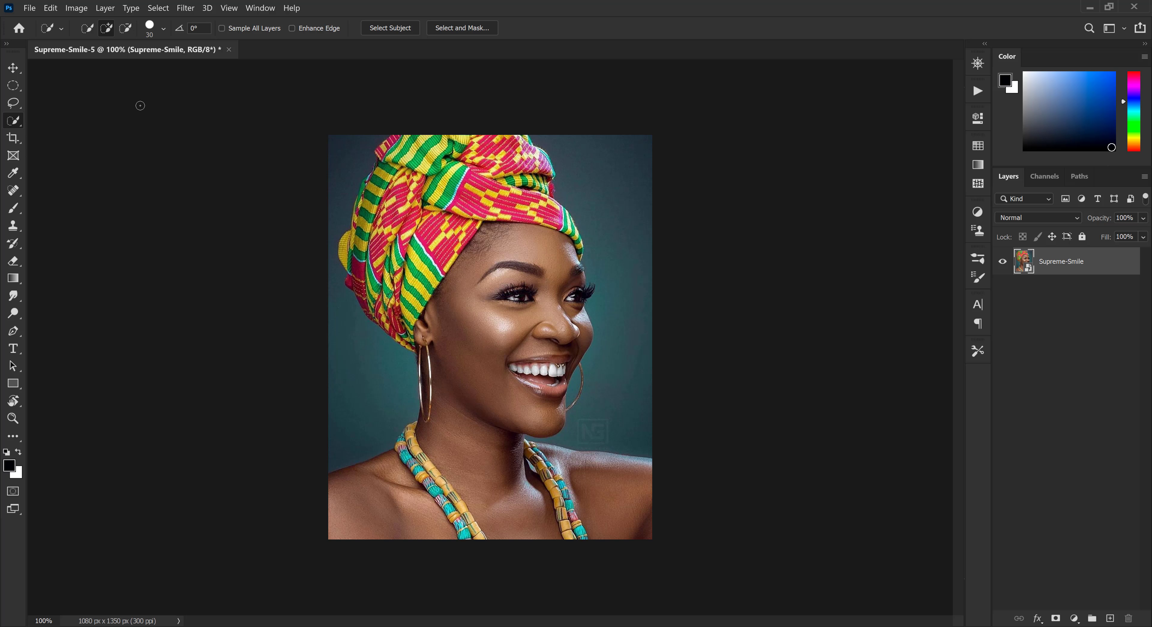
{"action": "left_click", "coordinate": [14, 72]}
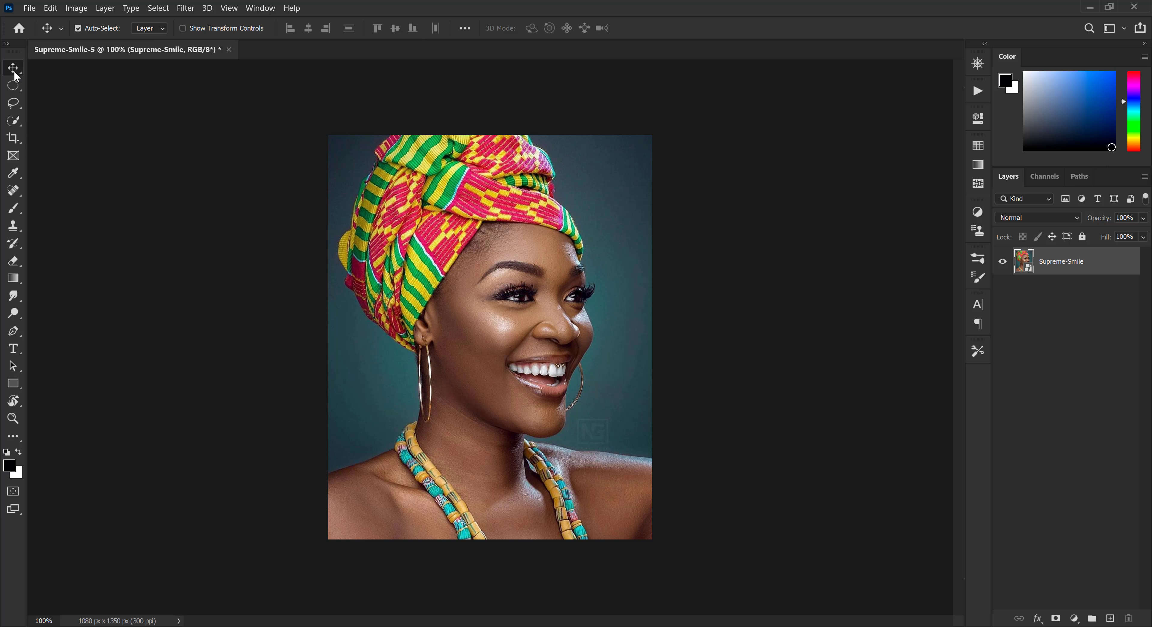
Start a new document from the saved instagram portrait preset, 1080 x 1350 pixels at a resolution of 300
{"action": "left_click", "coordinate": [30, 10]}
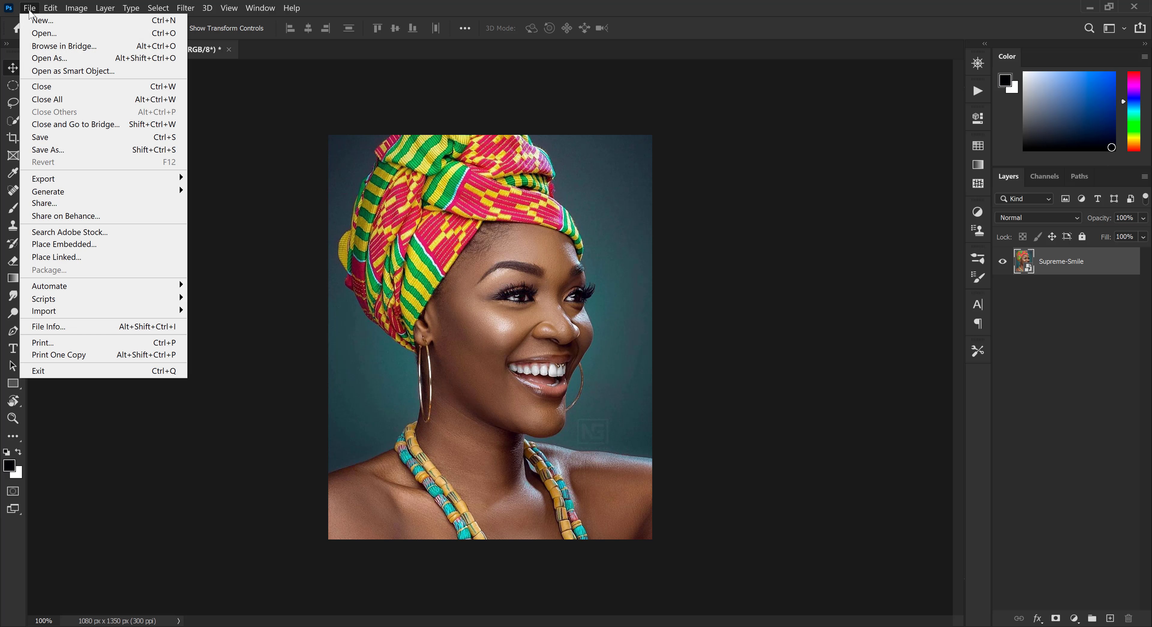
{"action": "left_click", "coordinate": [39, 22]}
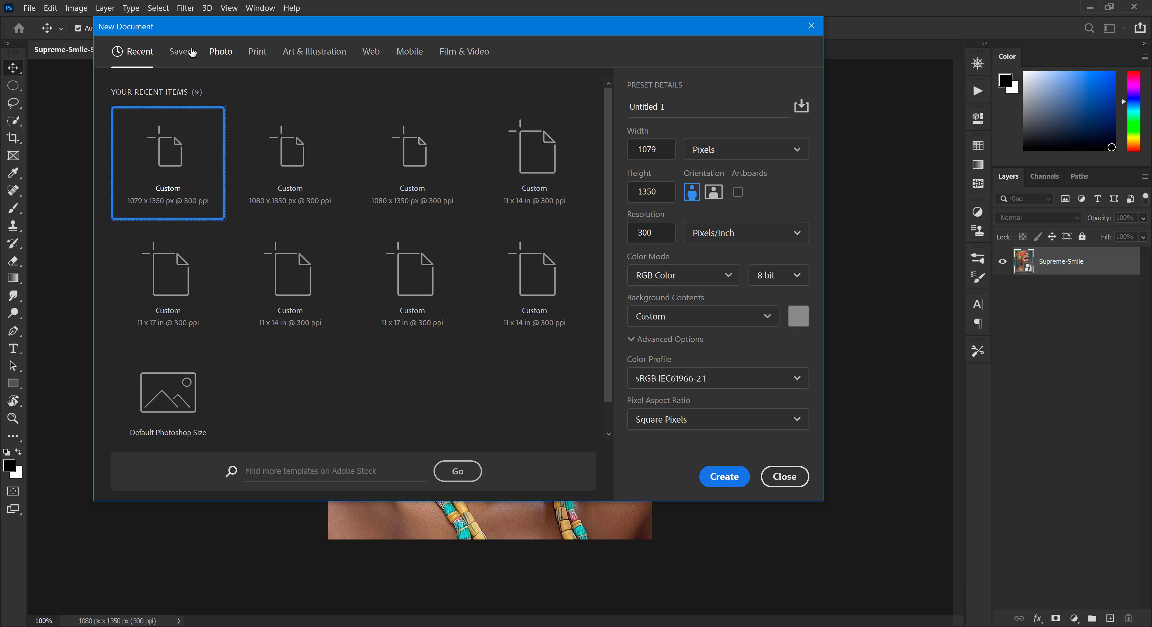
{"action": "left_click", "coordinate": [187, 61]}
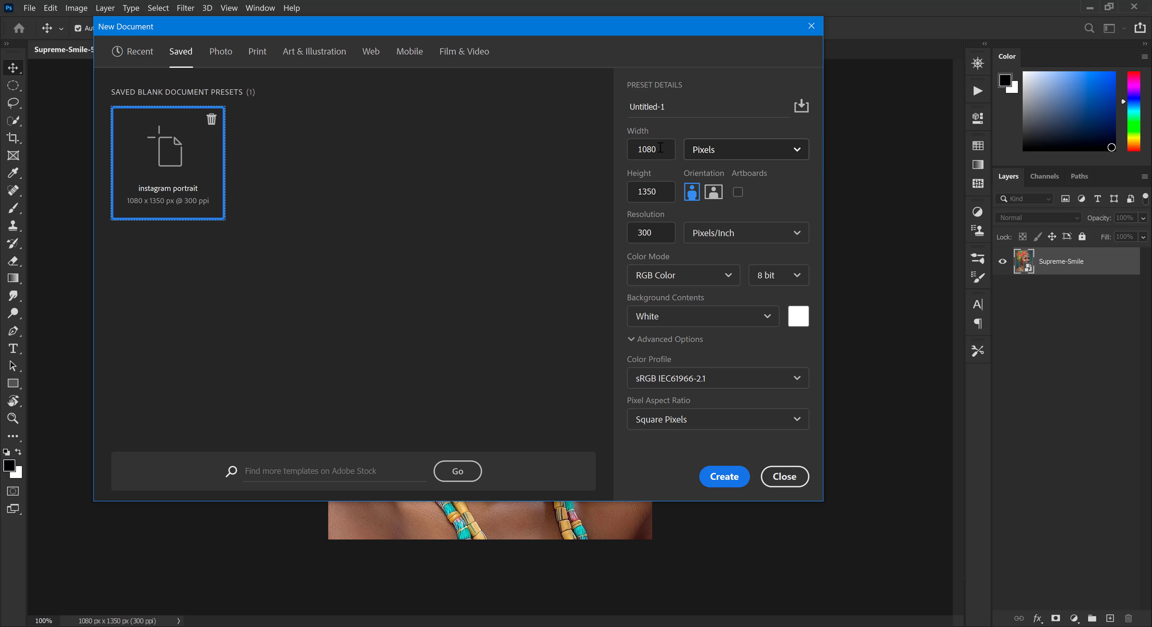
{"action": "left_click_drag", "start_coordinate": [661, 150], "coordinate": [638, 151]}
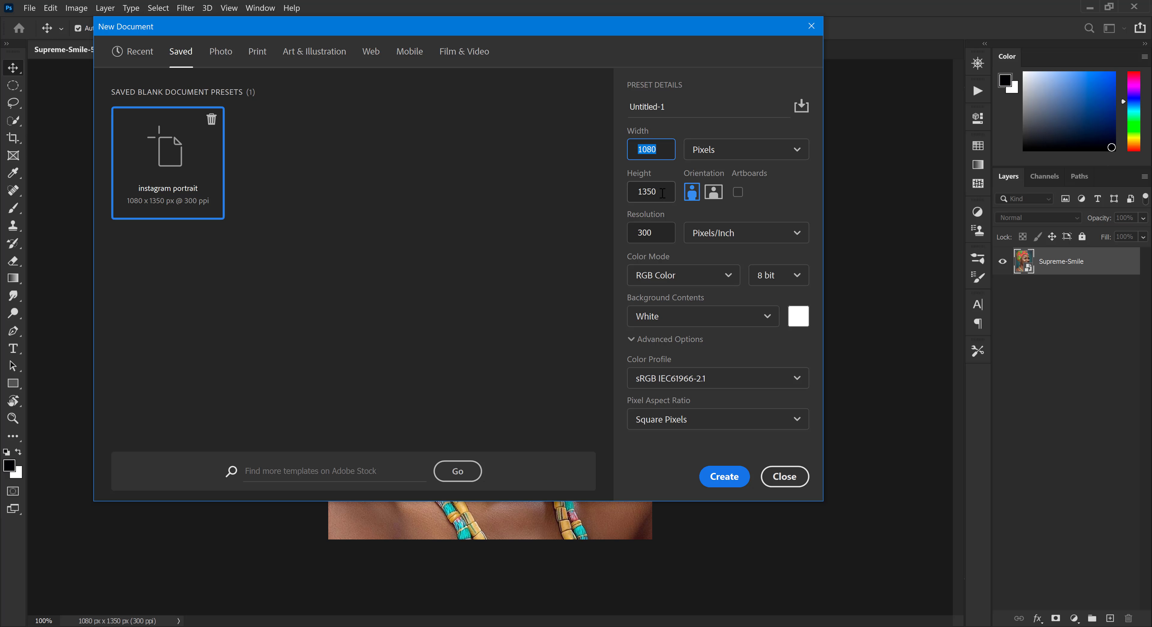
{"action": "left_click_drag", "start_coordinate": [663, 193], "coordinate": [635, 195]}
{"action": "left_click_drag", "start_coordinate": [649, 234], "coordinate": [636, 235]}
{"action": "left_click", "coordinate": [715, 151]}
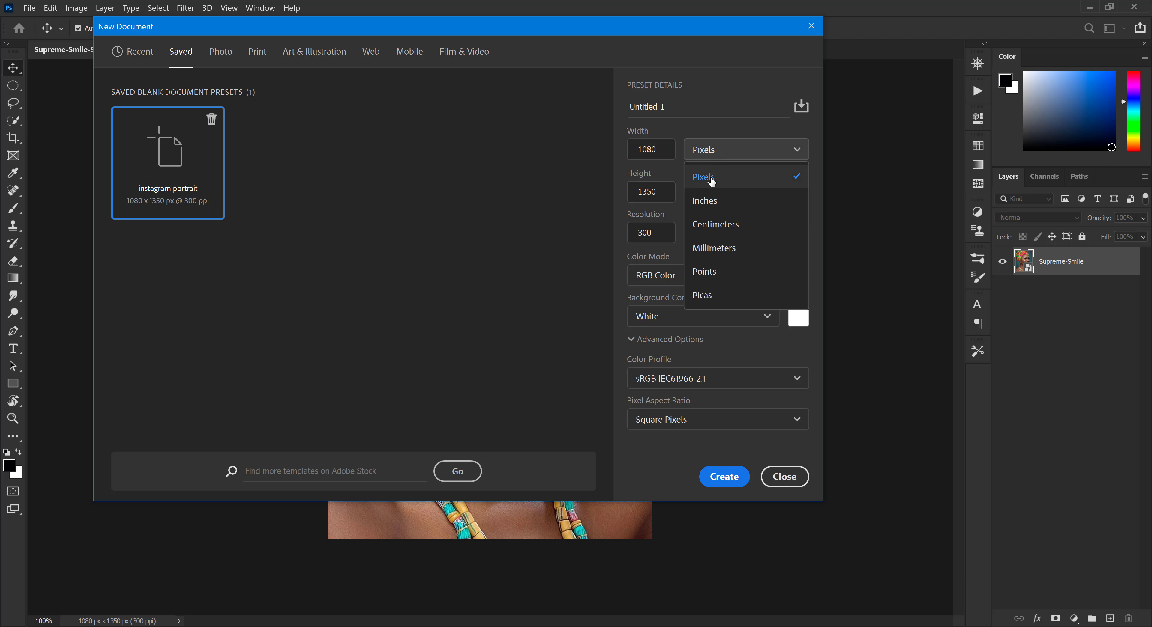
{"action": "left_click", "coordinate": [735, 181]}
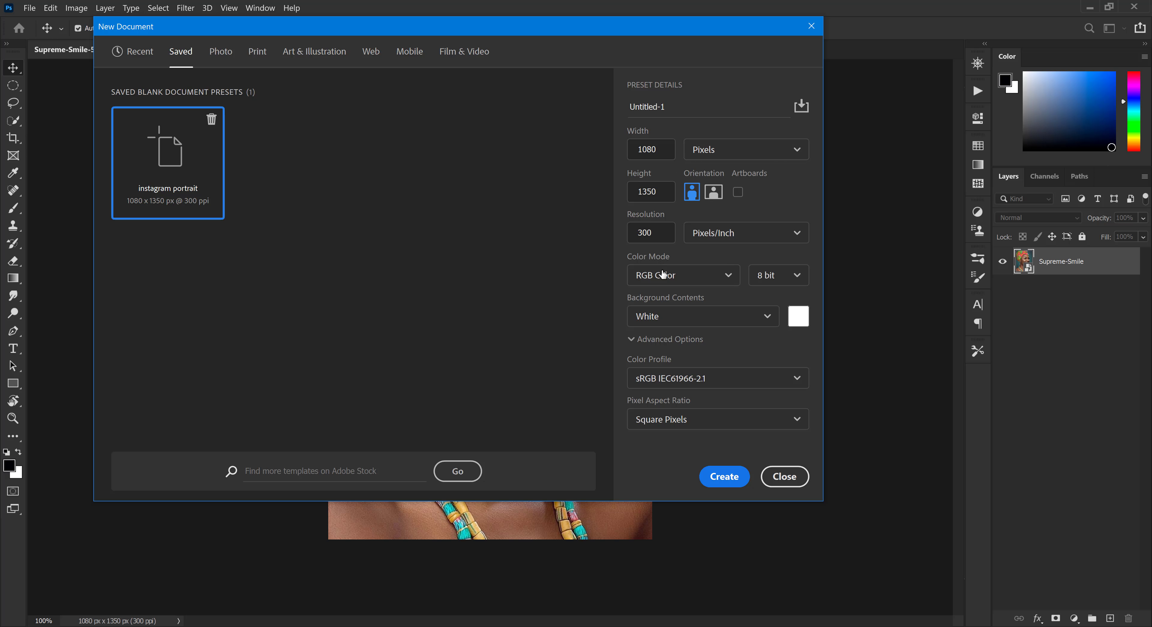
Set the new document to RGB Color with 8 bit depth and resolution in Pixels/Inch
{"action": "left_click", "coordinate": [700, 279]}
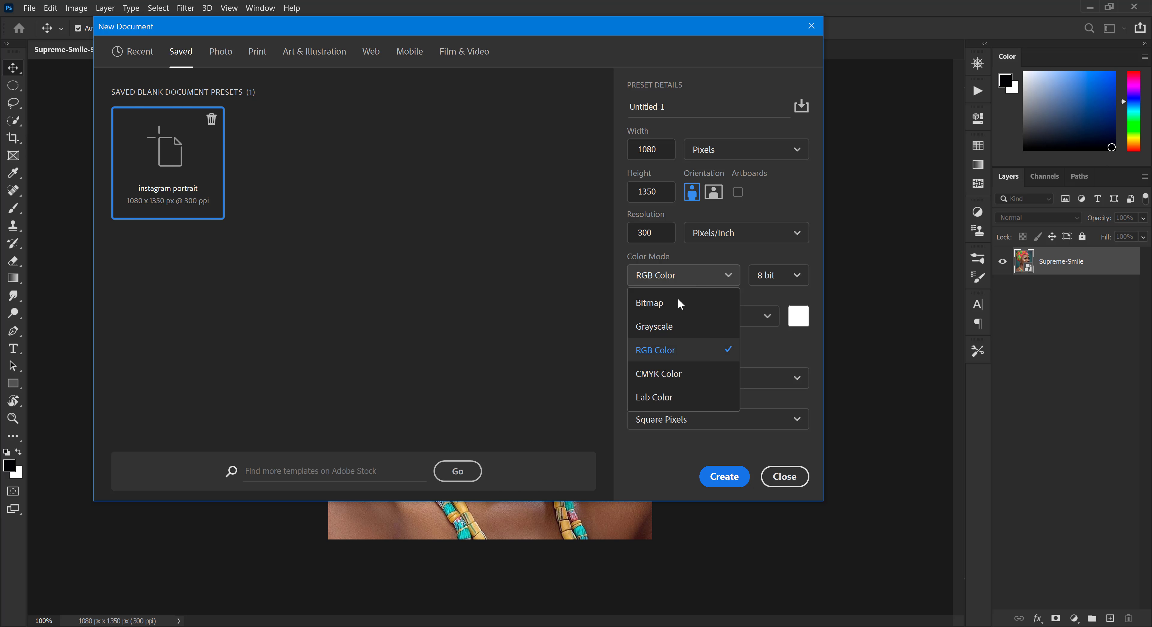
{"action": "left_click", "coordinate": [692, 353]}
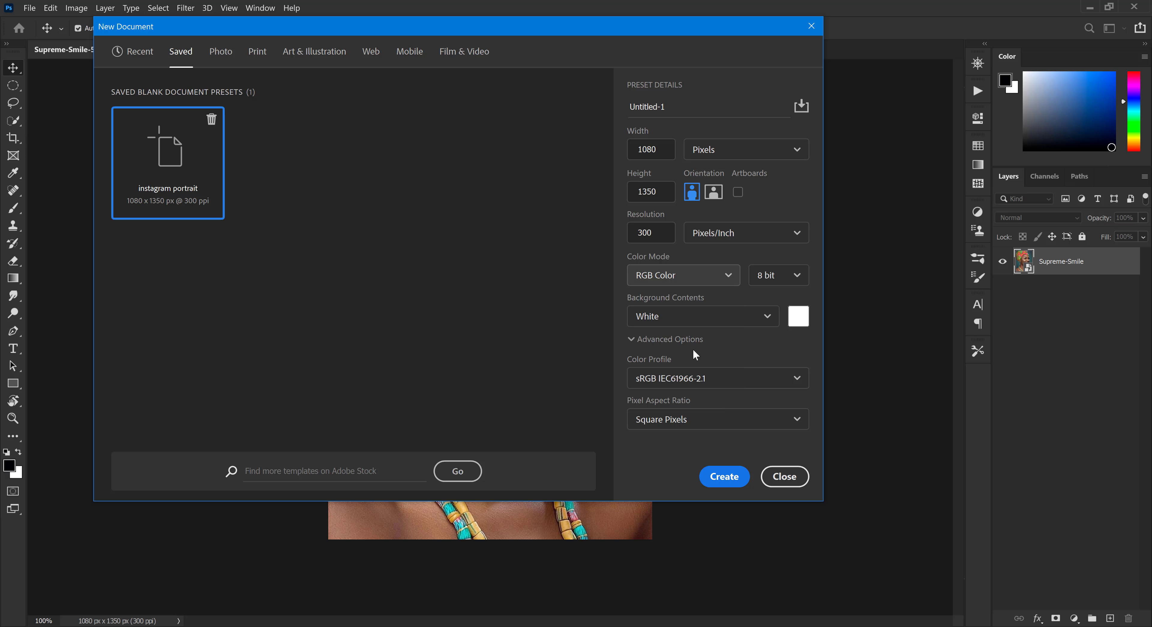
{"action": "left_click", "coordinate": [745, 237]}
{"action": "left_click", "coordinate": [755, 259]}
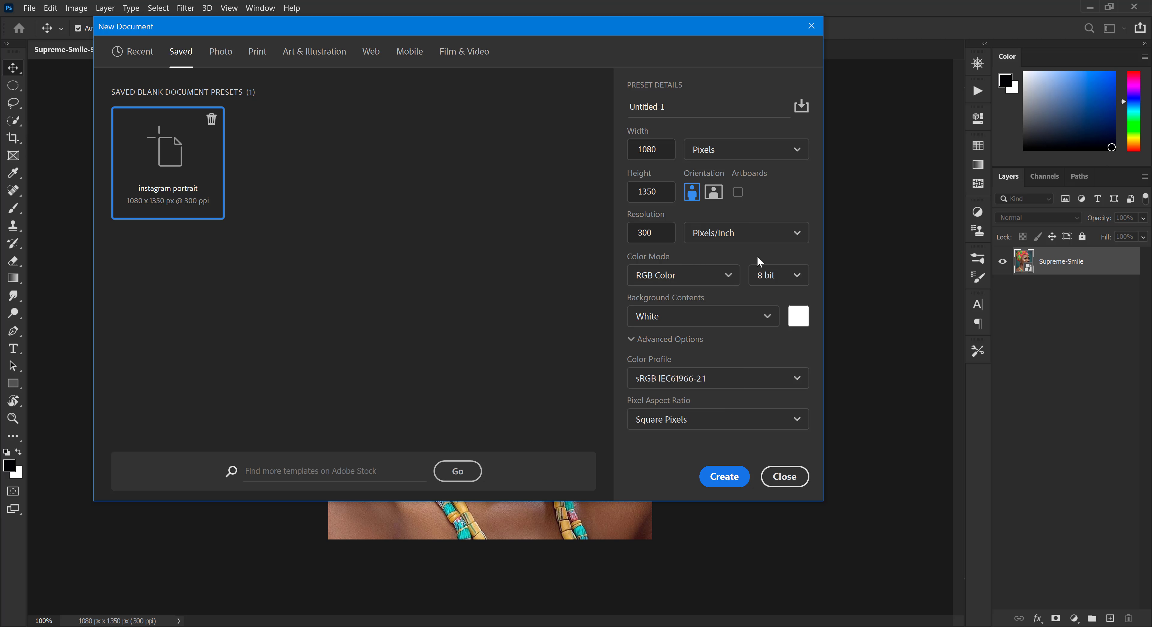
{"action": "left_click", "coordinate": [791, 278]}
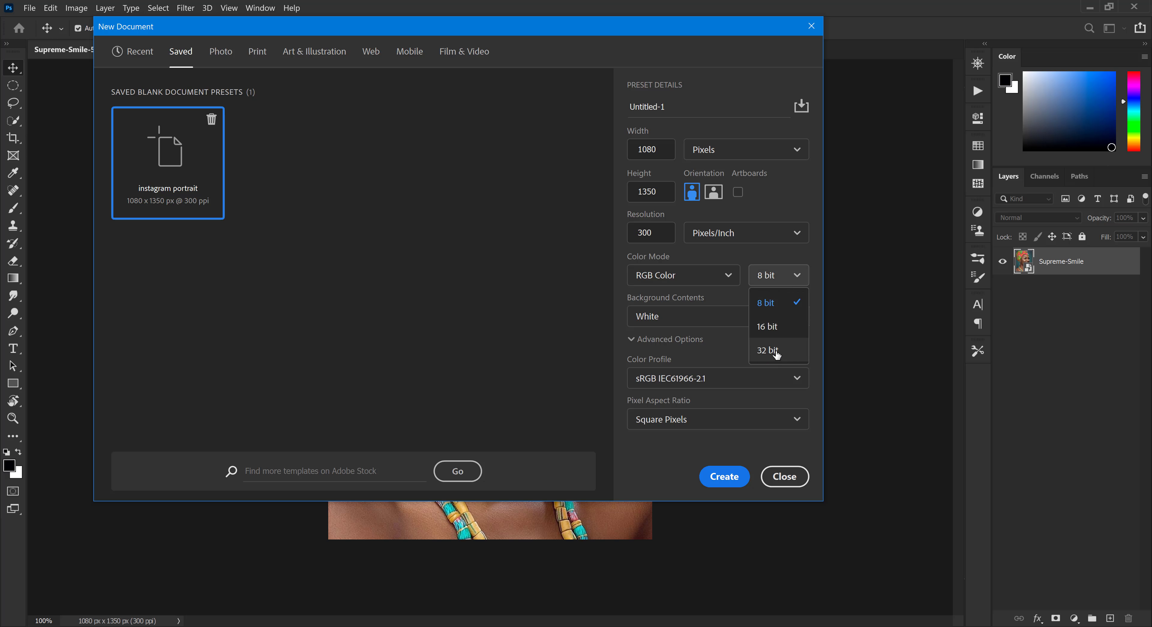
{"action": "left_click", "coordinate": [786, 307]}
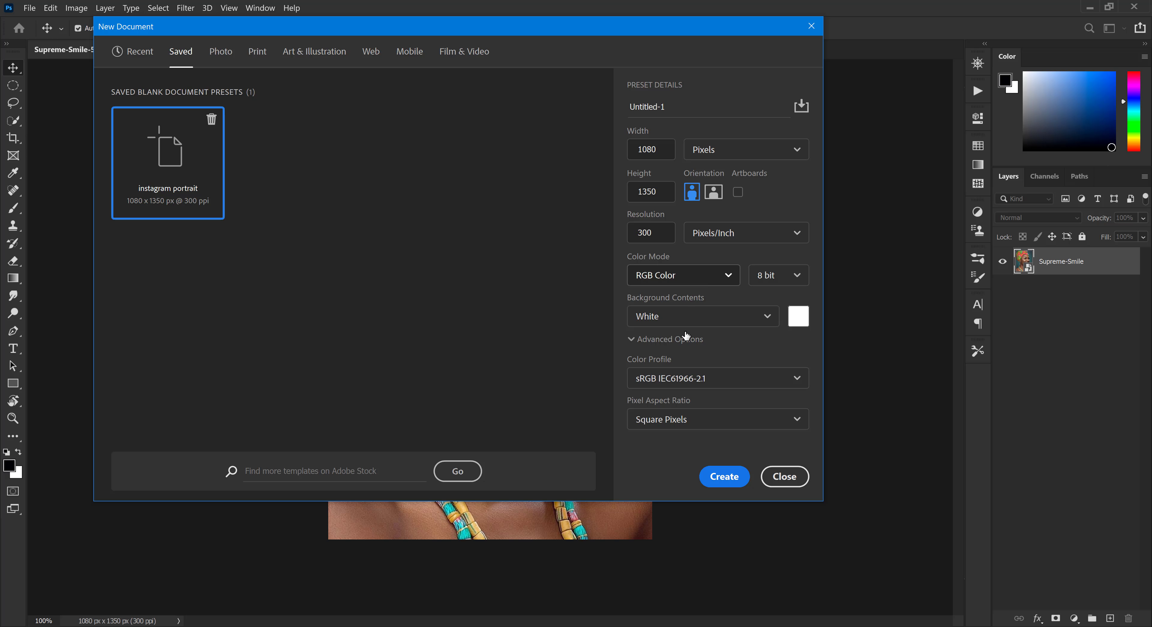
Give the new document a custom grey background with the colour 848484
{"action": "left_click", "coordinate": [712, 319]}
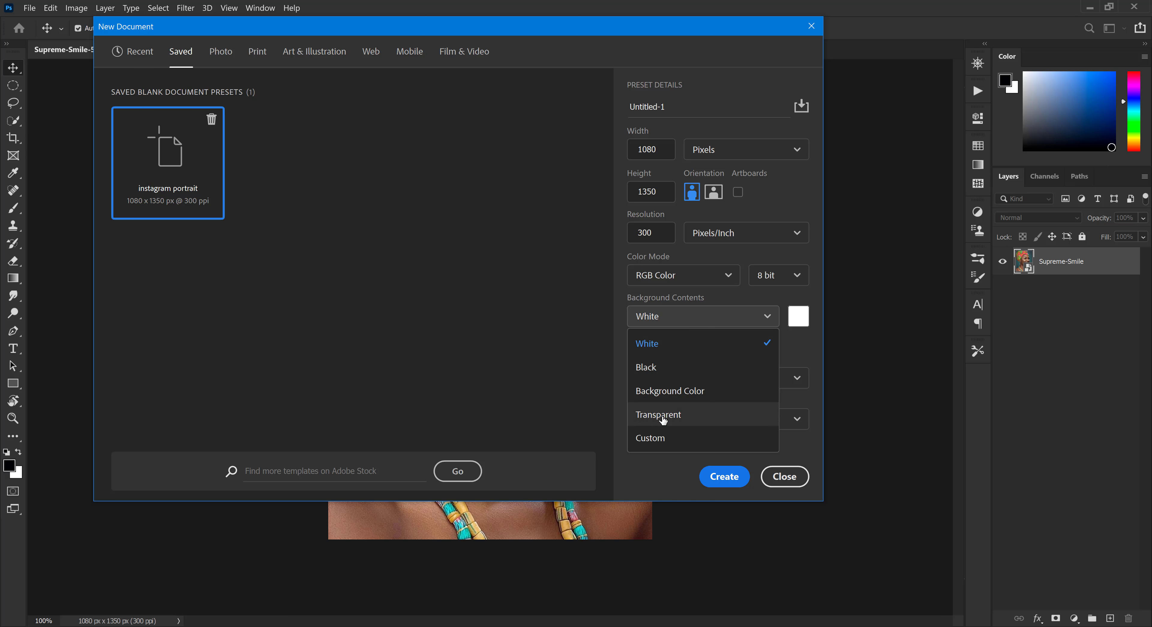
{"action": "left_click", "coordinate": [700, 439]}
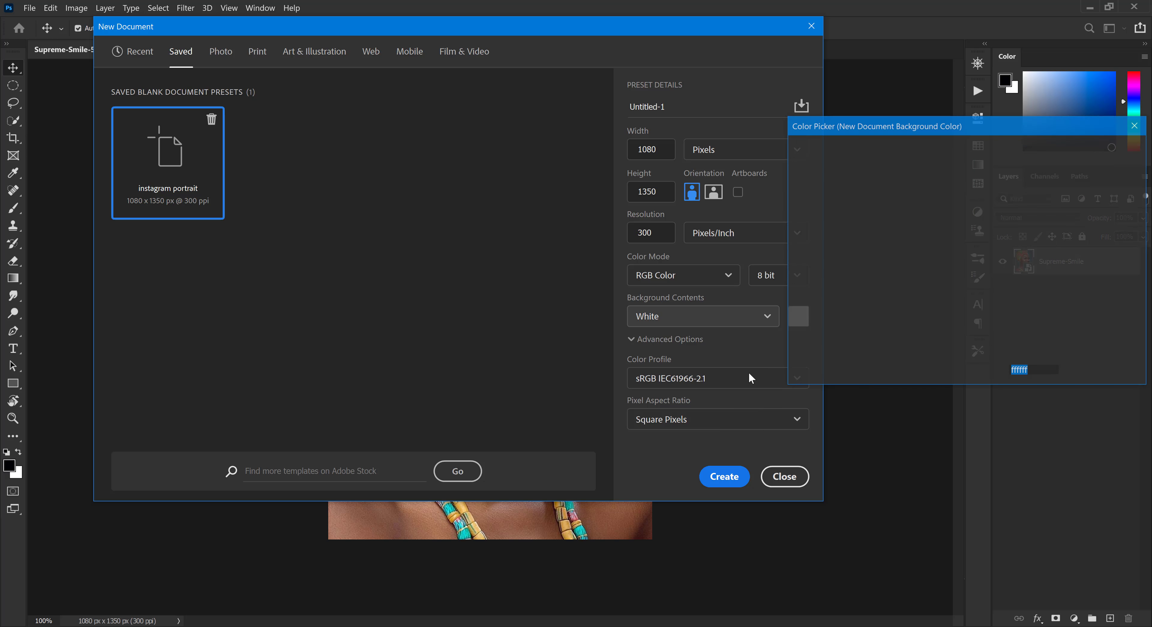
{"action": "left_click", "coordinate": [795, 241]}
{"action": "left_click_drag", "start_coordinate": [795, 241], "coordinate": [792, 240]}
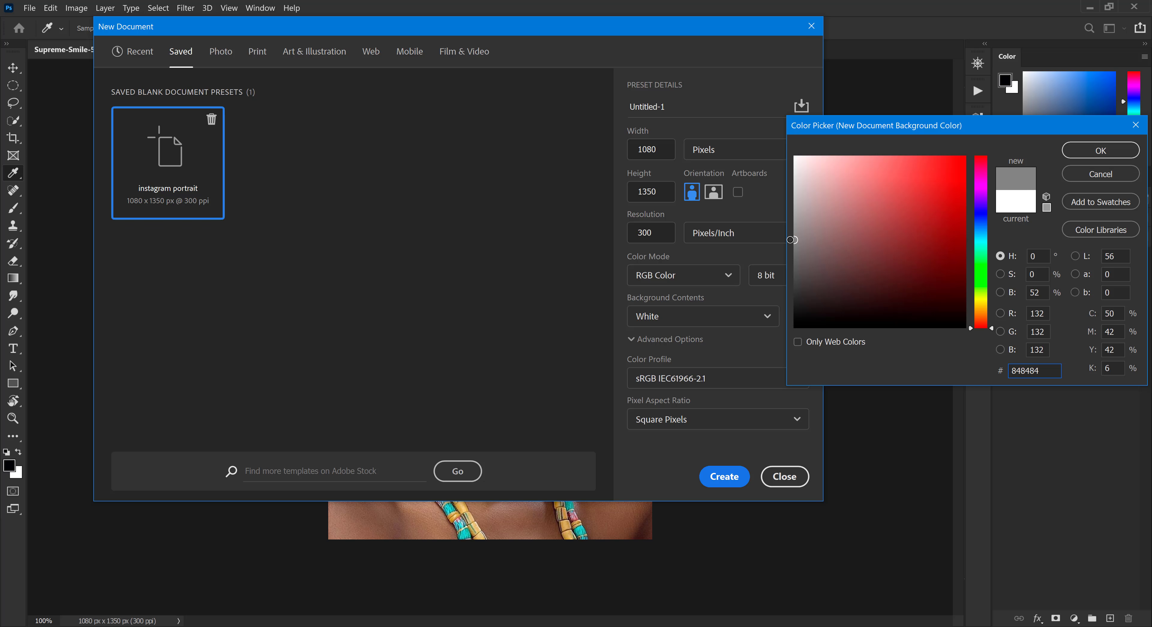
{"action": "left_click", "coordinate": [1075, 154]}
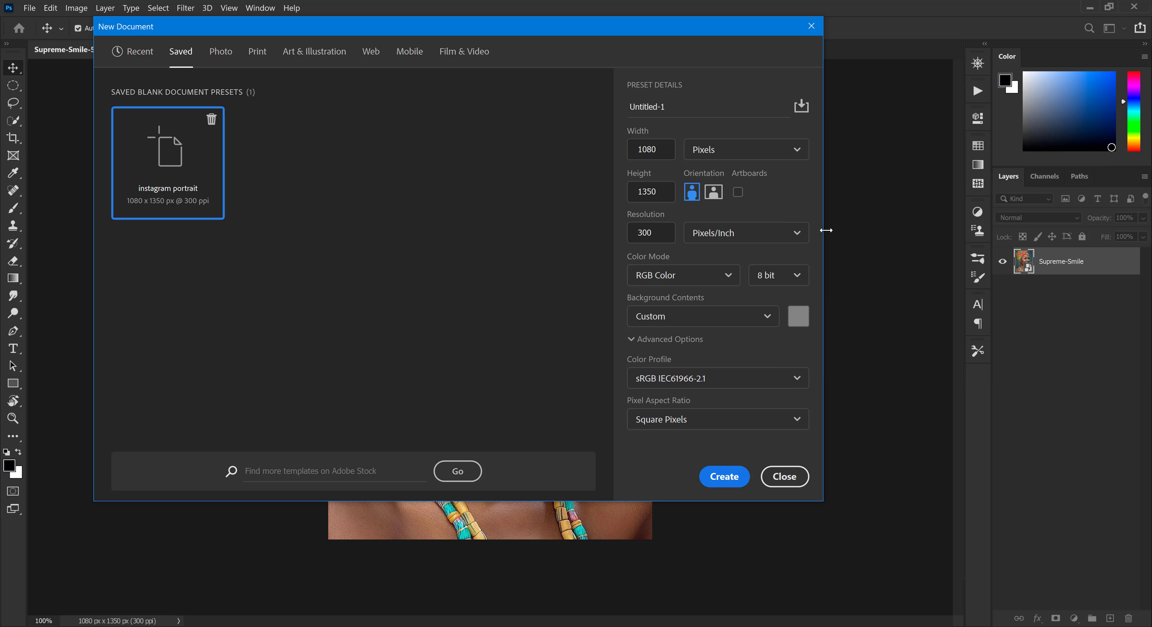
Name the new document Supreme Smile and create it
{"action": "left_click_drag", "start_coordinate": [679, 106], "coordinate": [618, 112]}
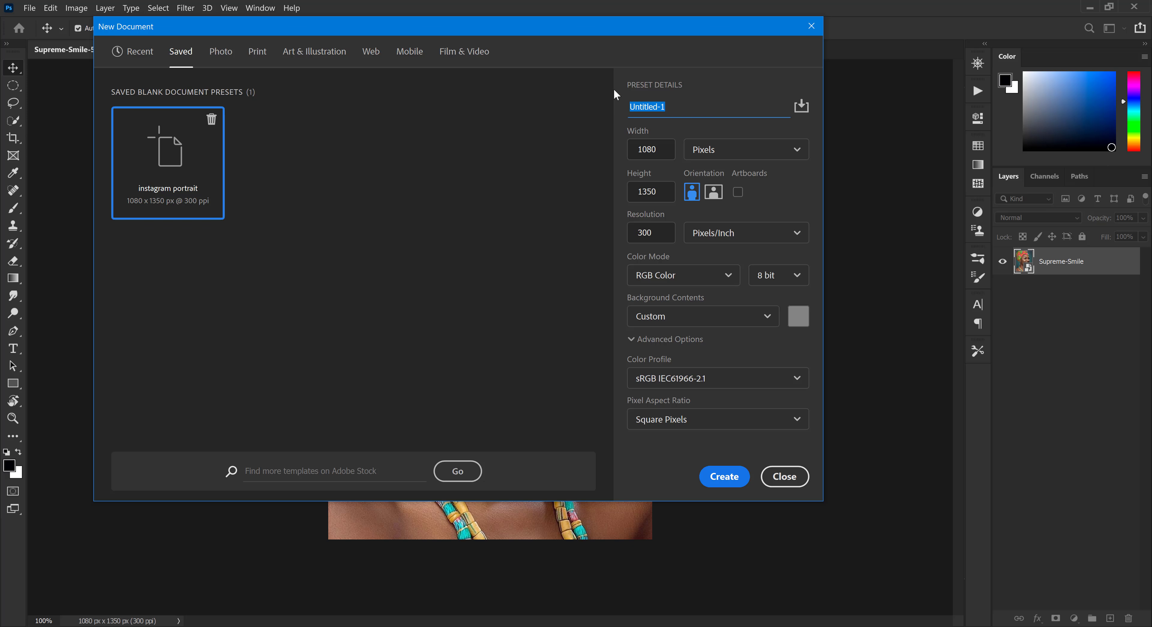
{"action": "type", "text": "Supreme Smile"}
{"action": "left_click", "coordinate": [724, 478]}
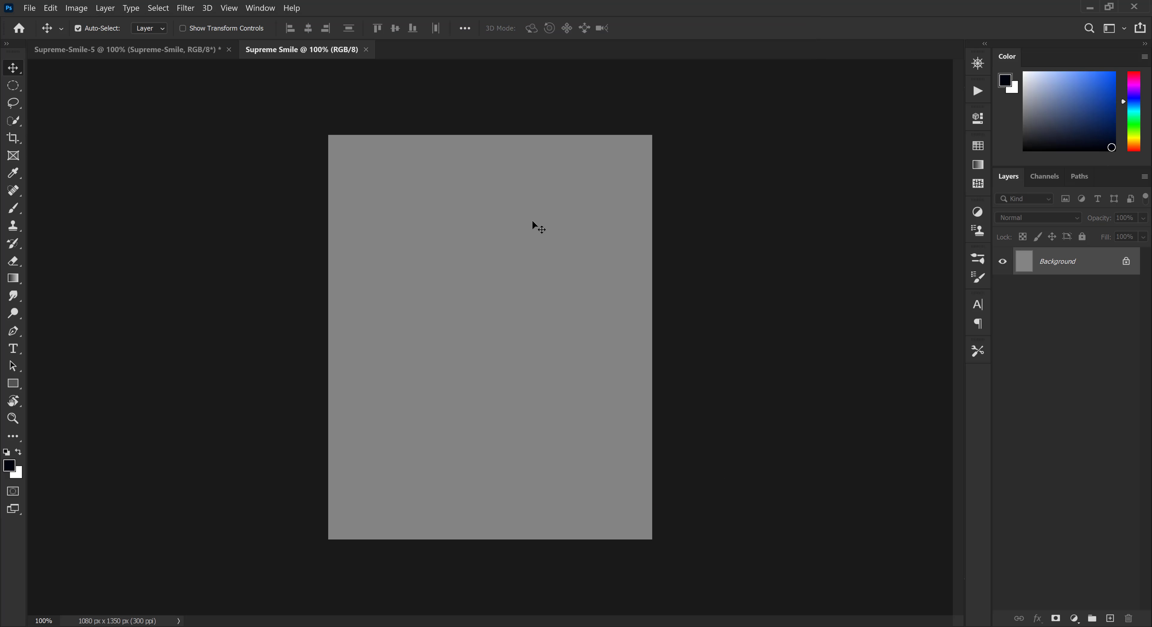
Copy the portrait layer from the Supreme-Smile-5 document into the Supreme Smile document so it fills the canvas
{"action": "left_click", "coordinate": [86, 50]}
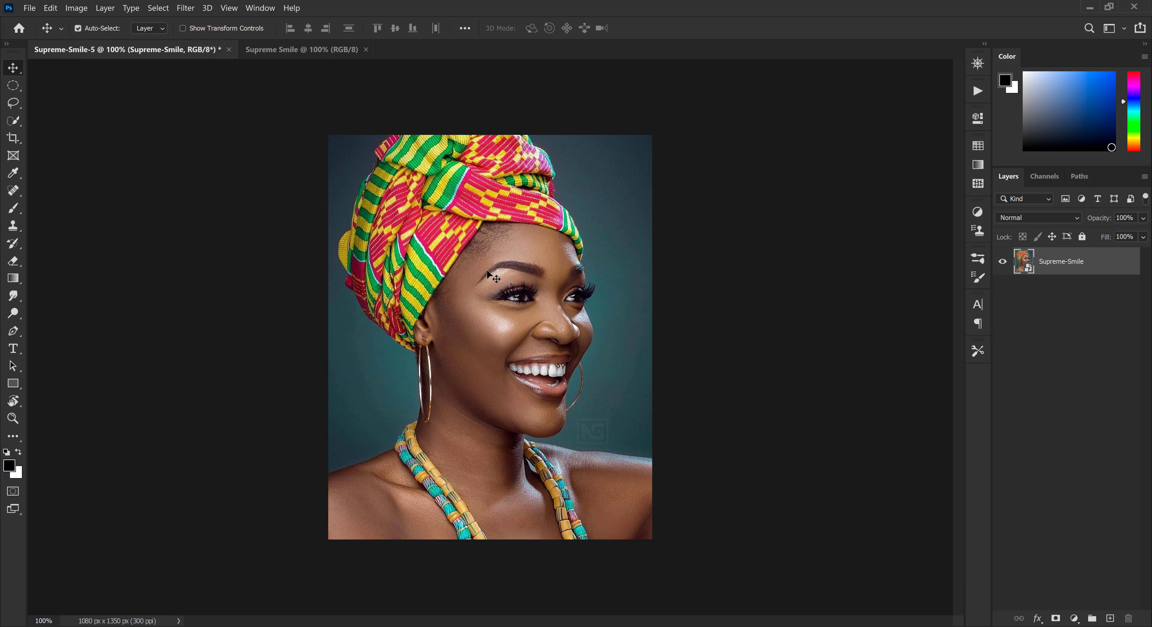
{"action": "left_click_drag", "start_coordinate": [492, 299], "coordinate": [487, 330]}
{"action": "left_click_drag", "start_coordinate": [481, 278], "coordinate": [487, 289]}
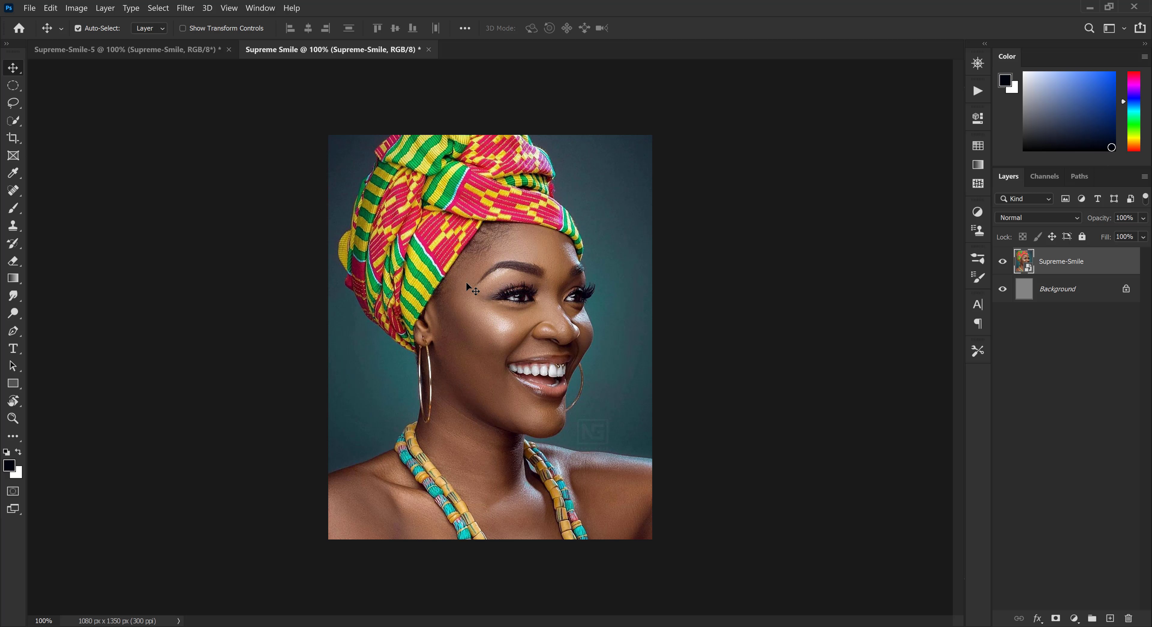
Select the woman on the portrait layer with the automatic Subject selection
{"action": "left_click", "coordinate": [15, 128]}
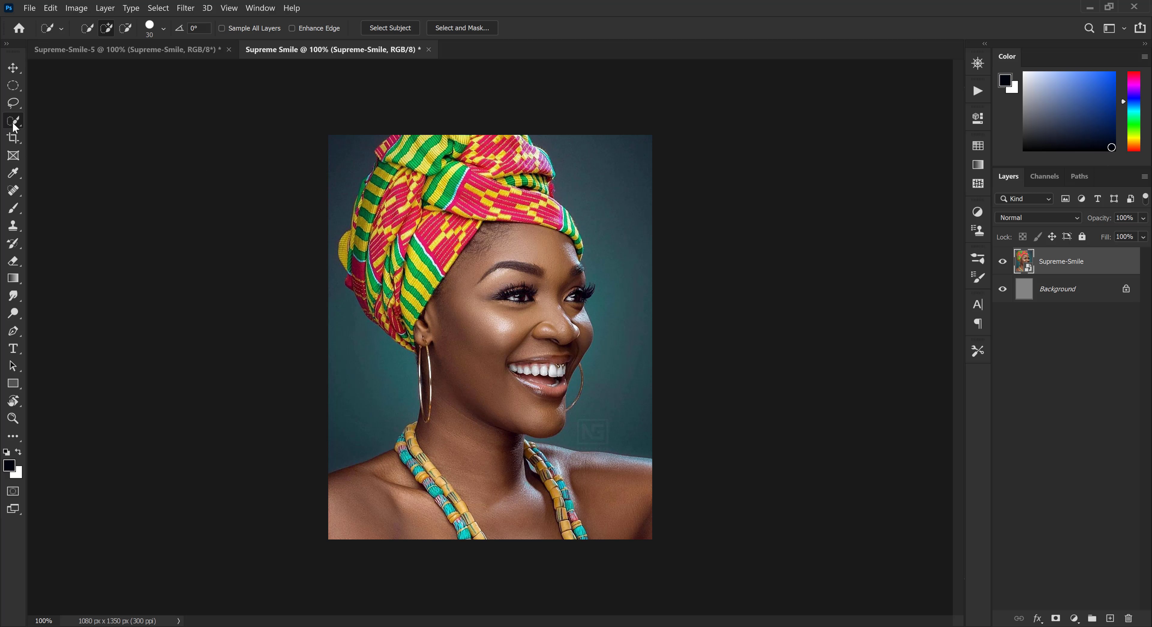
{"action": "left_click", "coordinate": [157, 9]}
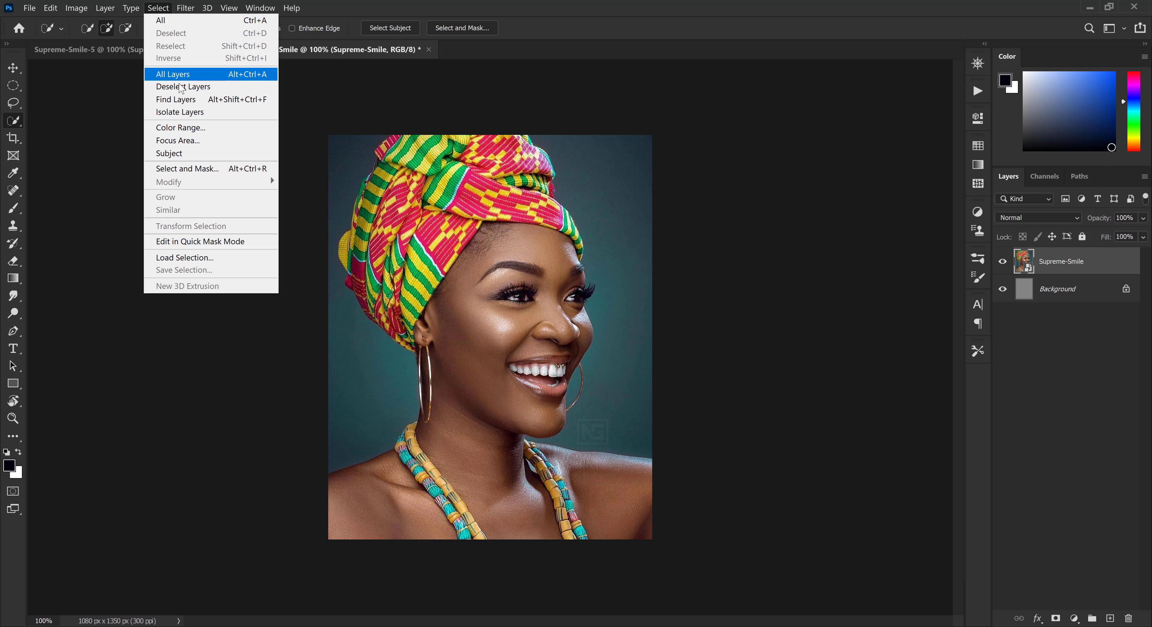
{"action": "left_click", "coordinate": [187, 157]}
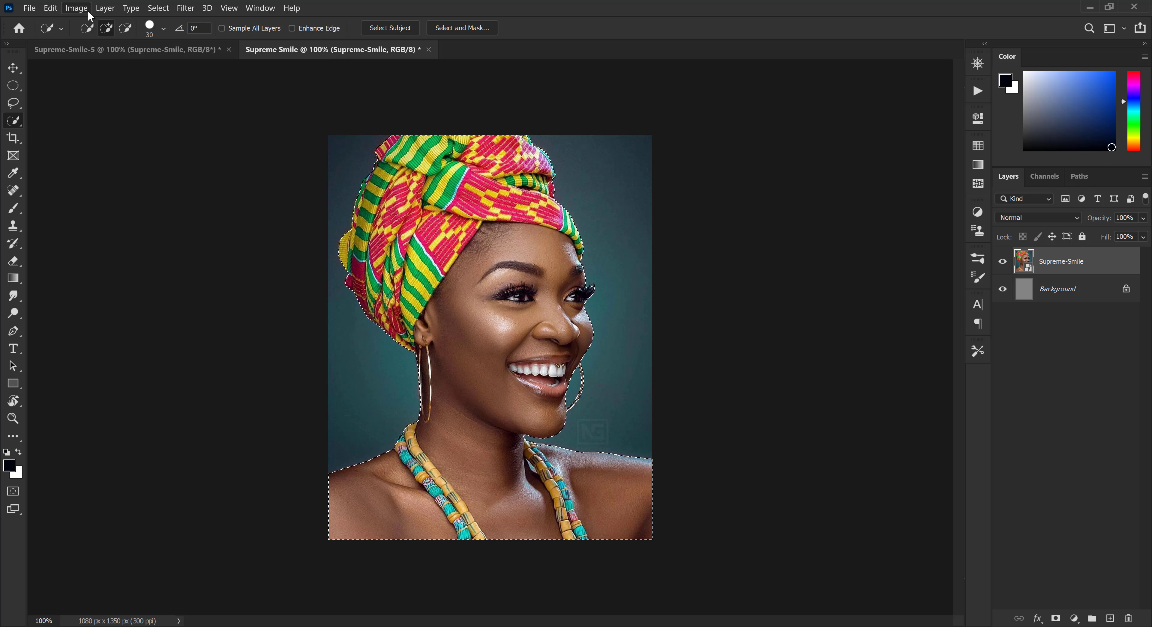
Add a layer mask revealing the selected woman and apply it permanently to the portrait layer
{"action": "left_click", "coordinate": [104, 8]}
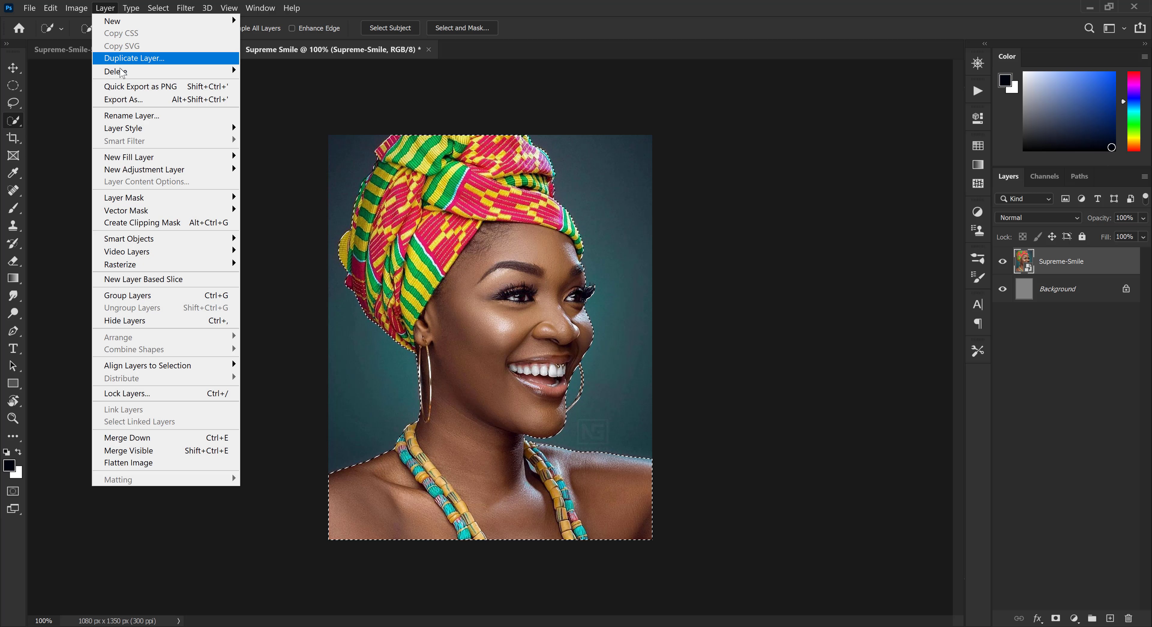
{"action": "mouse_move", "coordinate": [150, 201]}
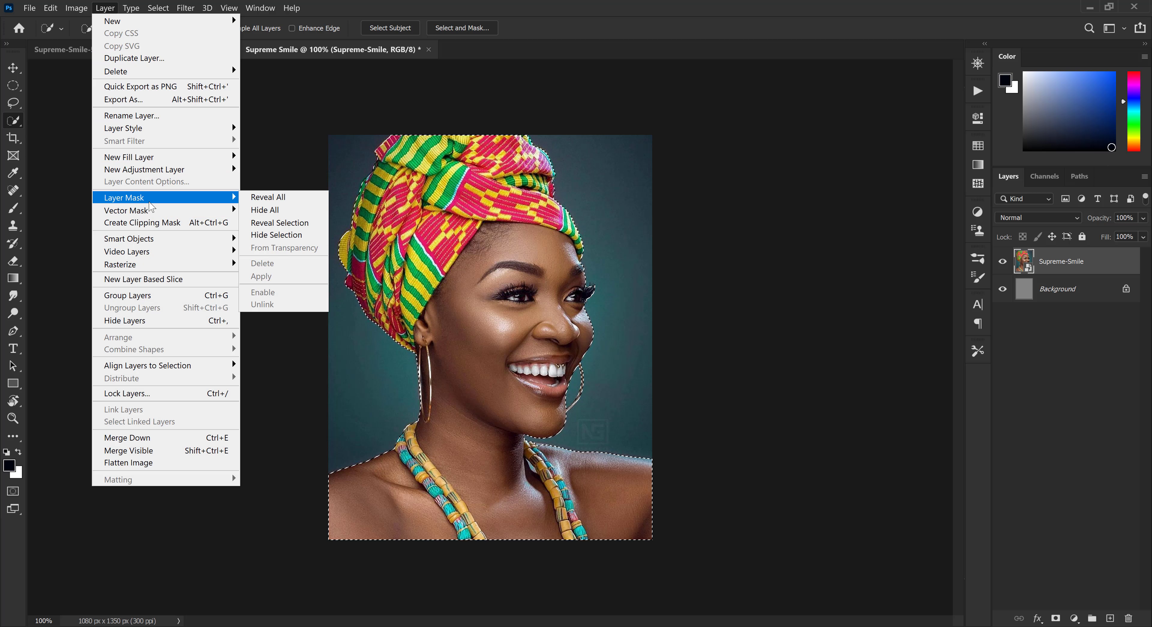
{"action": "left_click", "coordinate": [282, 223]}
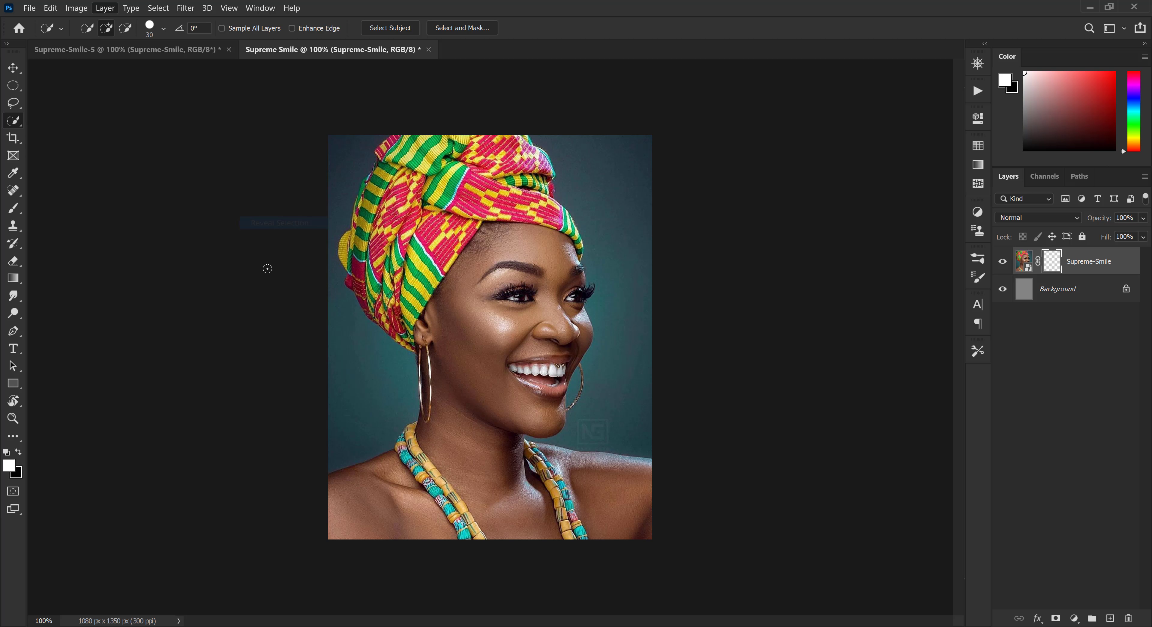
{"action": "right_click", "coordinate": [1053, 263]}
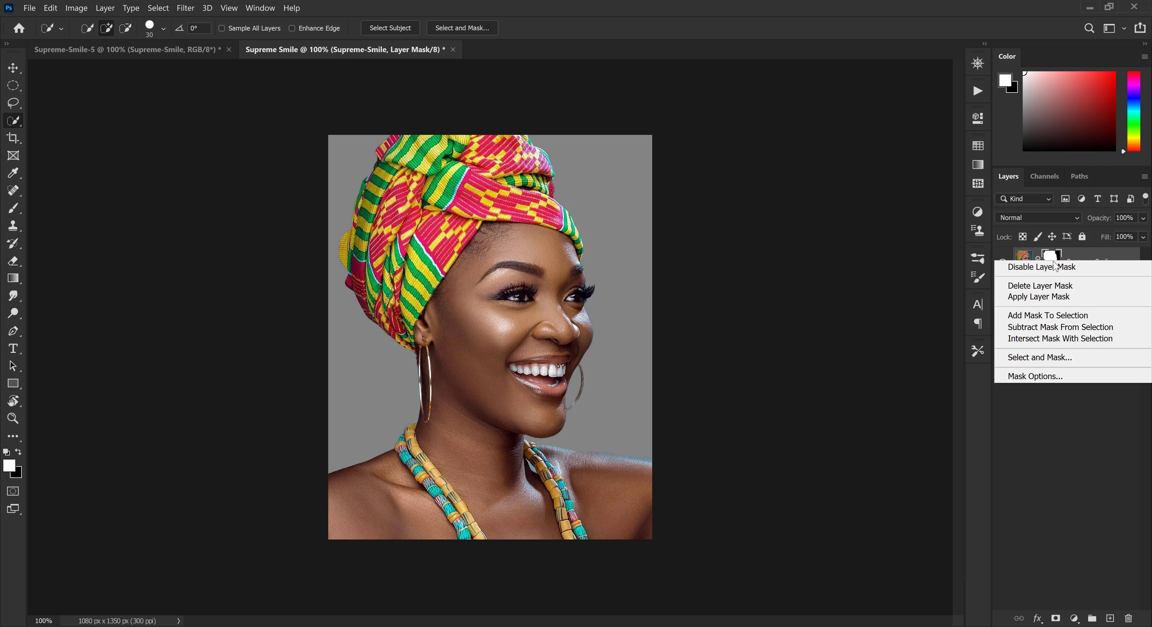
{"action": "left_click", "coordinate": [1033, 303]}
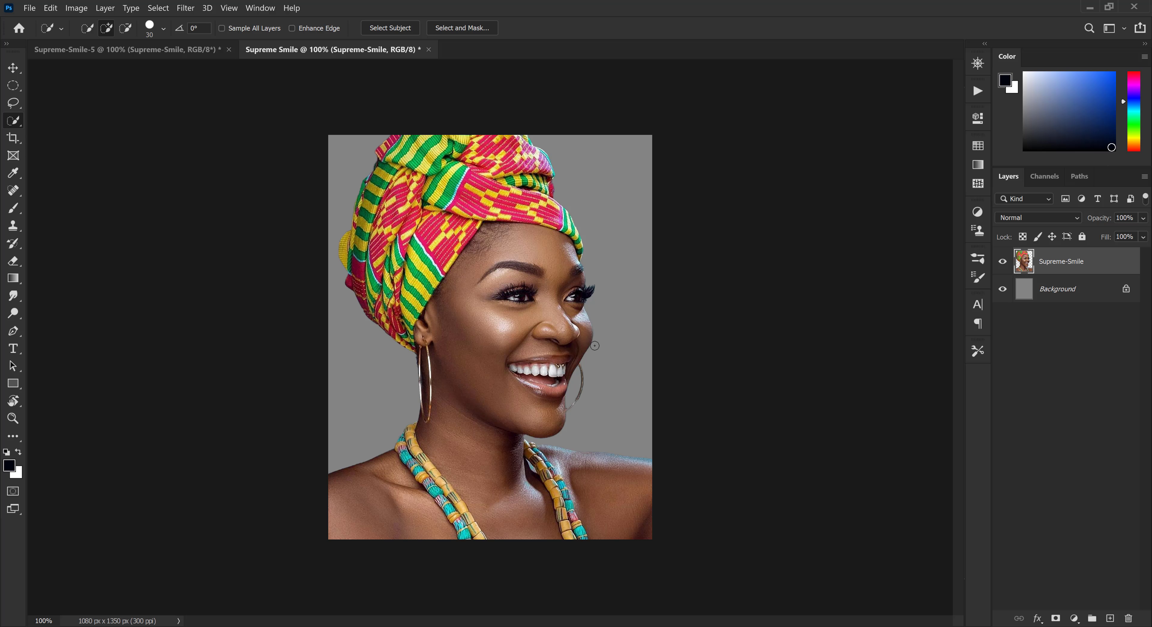
Rename the cut-out portrait layer to cut
{"action": "double_click", "coordinate": [1062, 263]}
{"action": "type", "text": "cut"}
{"action": "key", "text": "Return"}
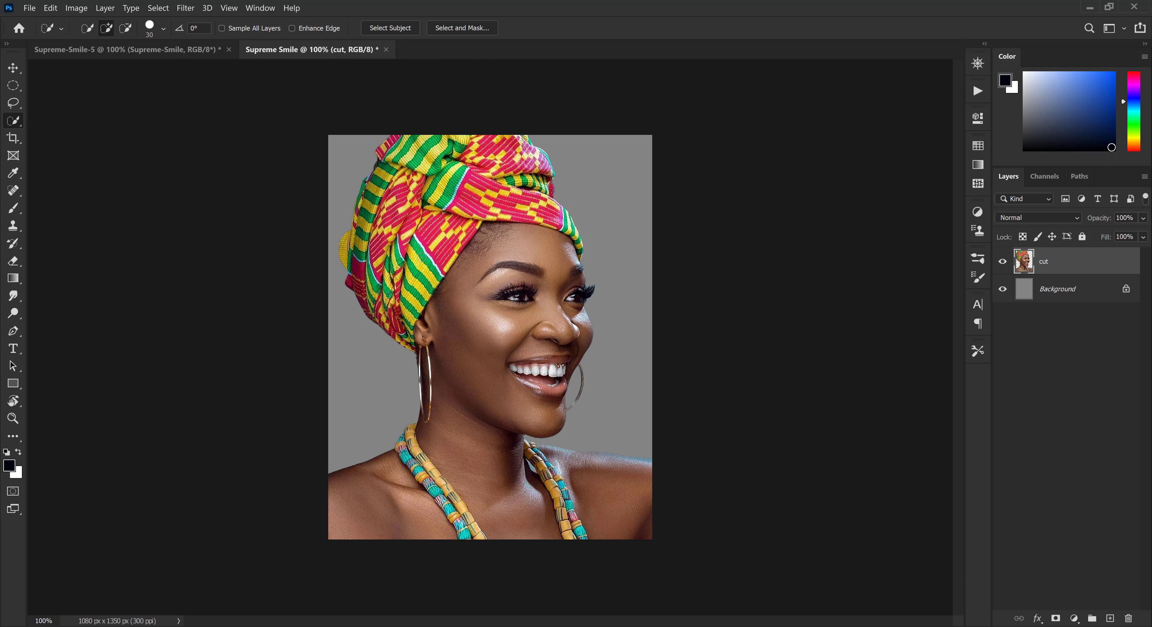
Add a new empty layer above the cut layer and name it color base
{"action": "left_click", "coordinate": [1110, 619]}
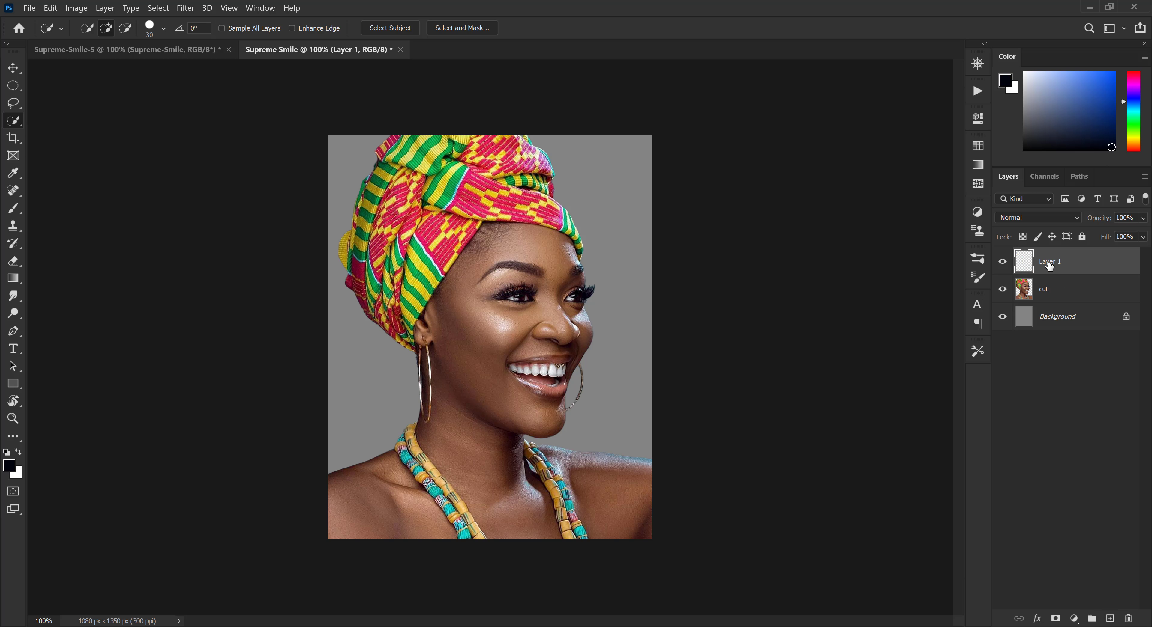
{"action": "double_click", "coordinate": [1050, 264]}
{"action": "type", "text": "color base"}
{"action": "left_click", "coordinate": [1100, 270]}
Make the cut layer active and restore the previous selection around the woman
{"action": "left_click", "coordinate": [1024, 298]}
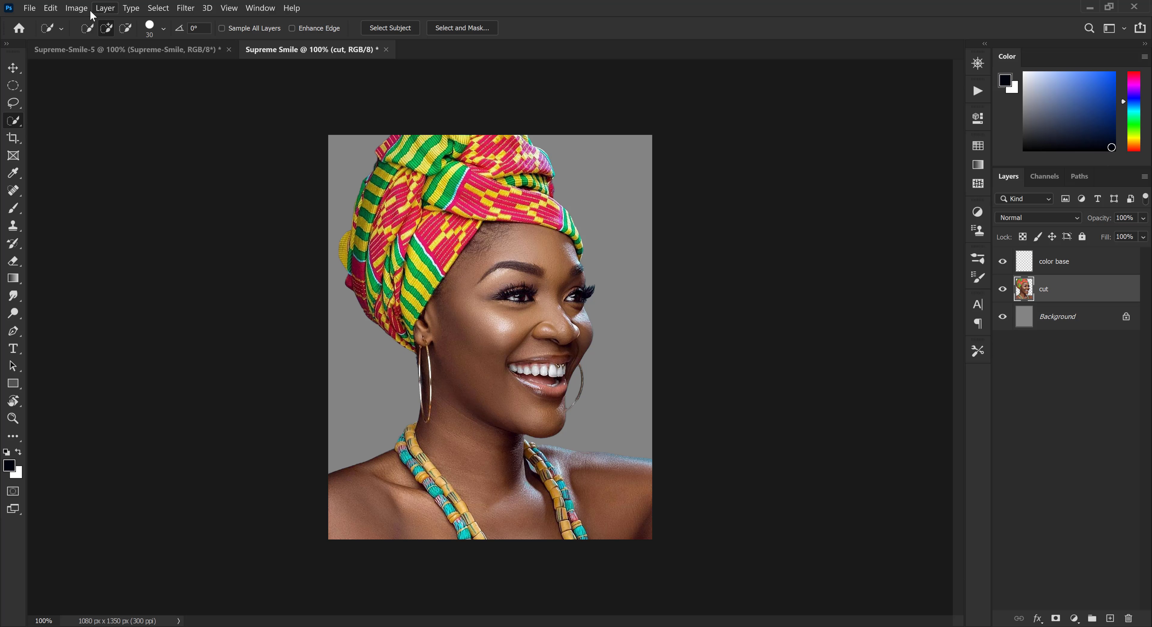
{"action": "left_click", "coordinate": [162, 9]}
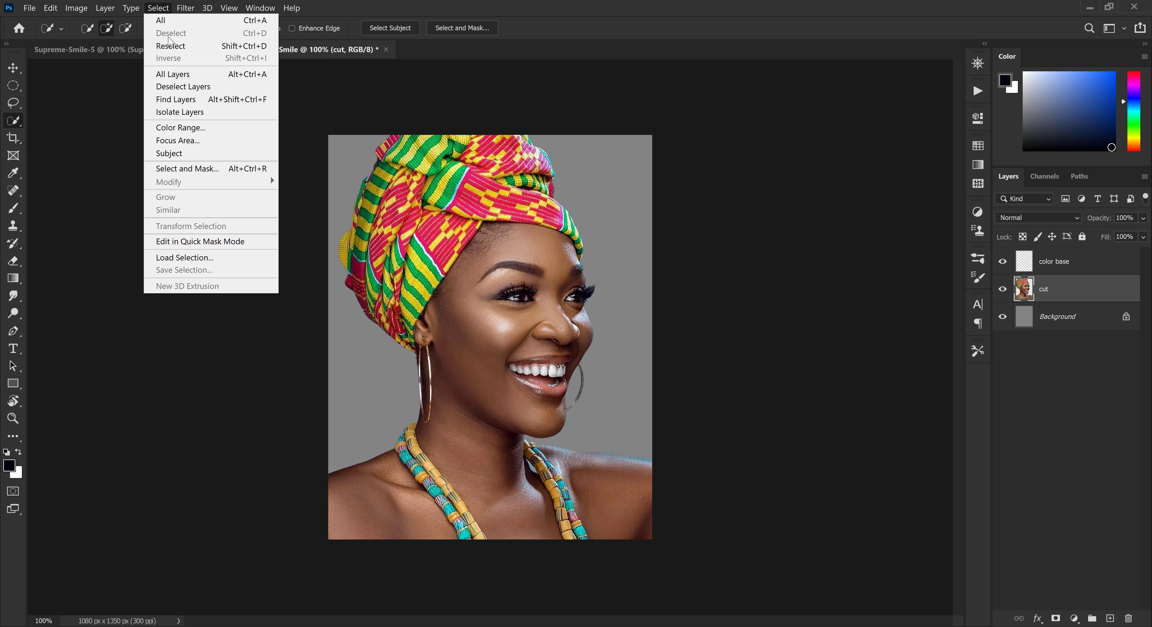
{"action": "left_click", "coordinate": [177, 48]}
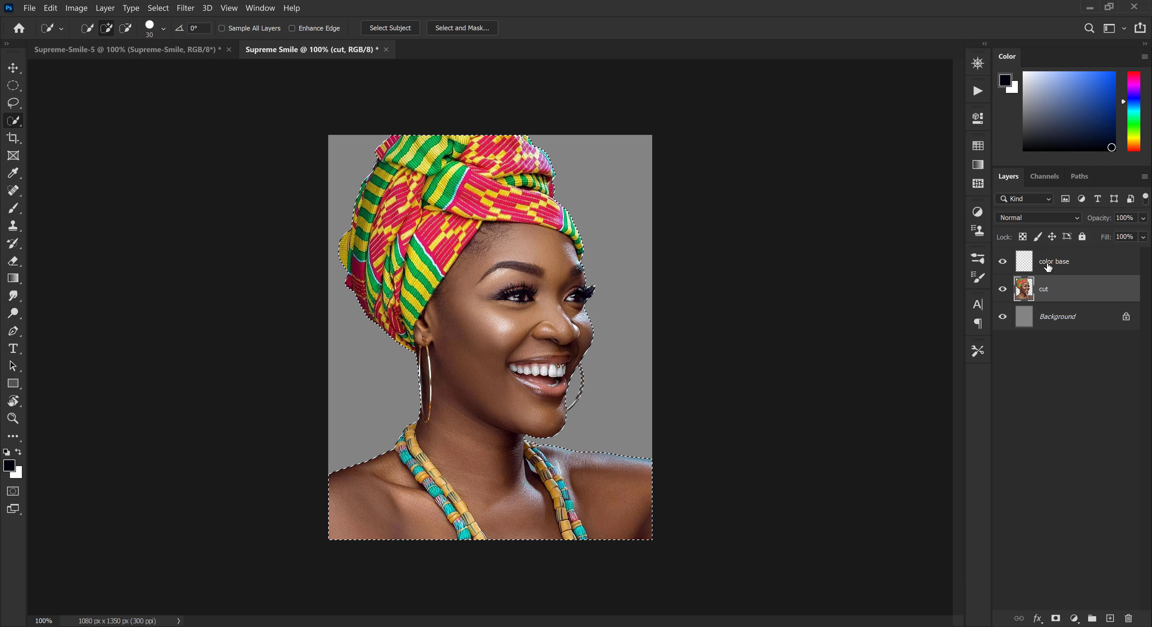
Make the color base layer active and set the foreground color to the brown 7a4833, starting from a skin tone sampled on the face
{"action": "left_click", "coordinate": [1048, 267]}
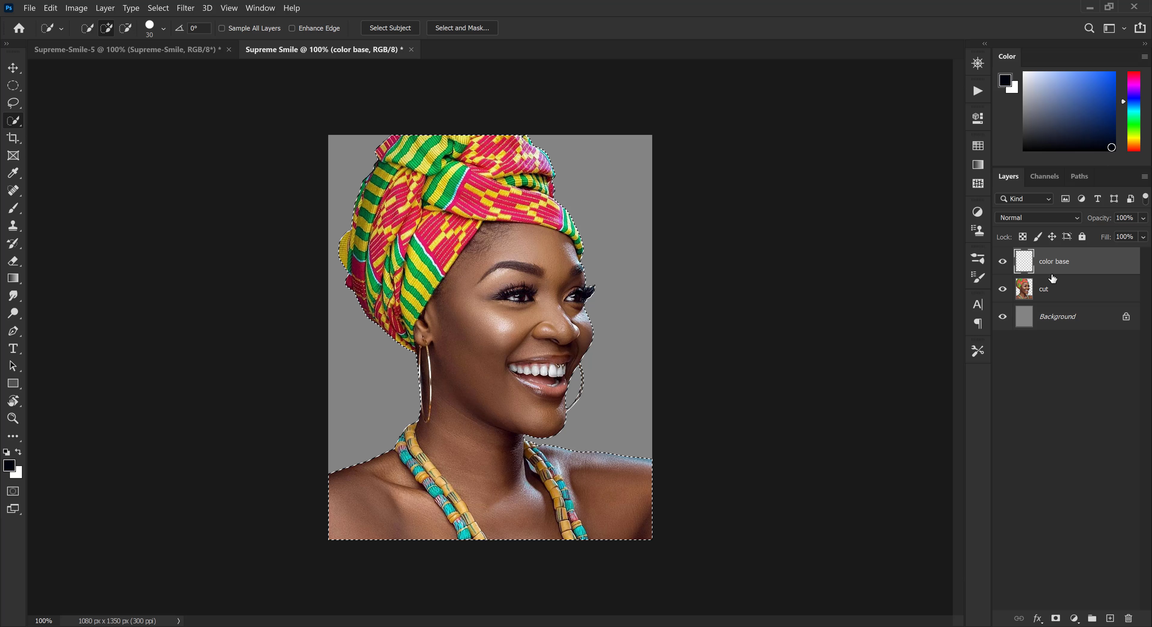
{"action": "left_click", "coordinate": [12, 469]}
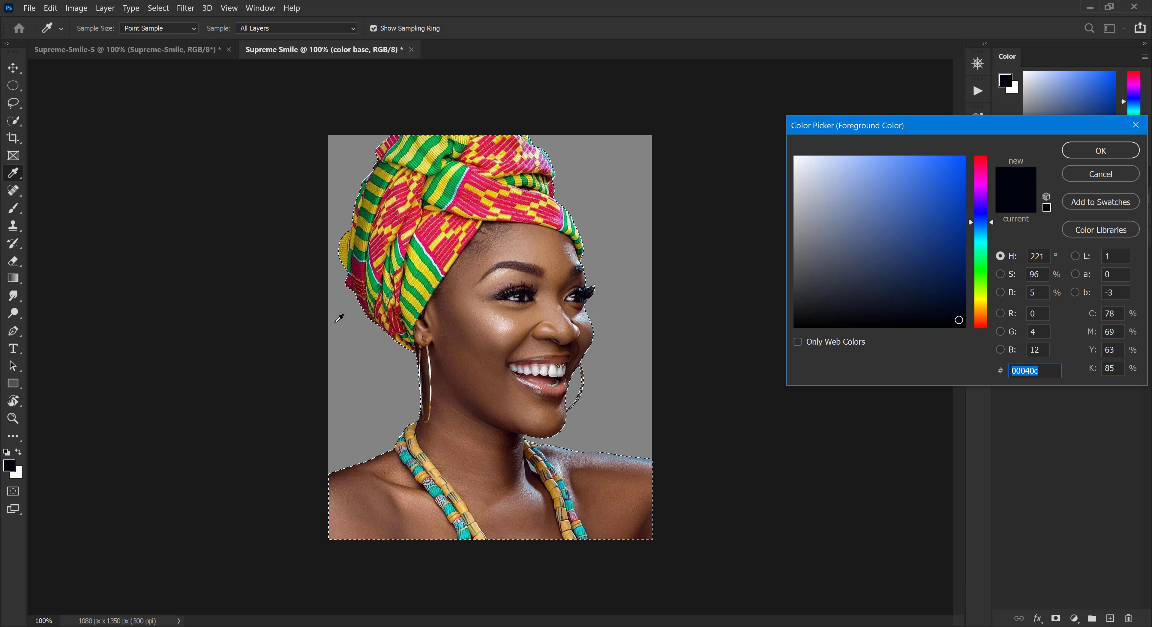
{"action": "left_click_drag", "start_coordinate": [914, 128], "coordinate": [724, 102]}
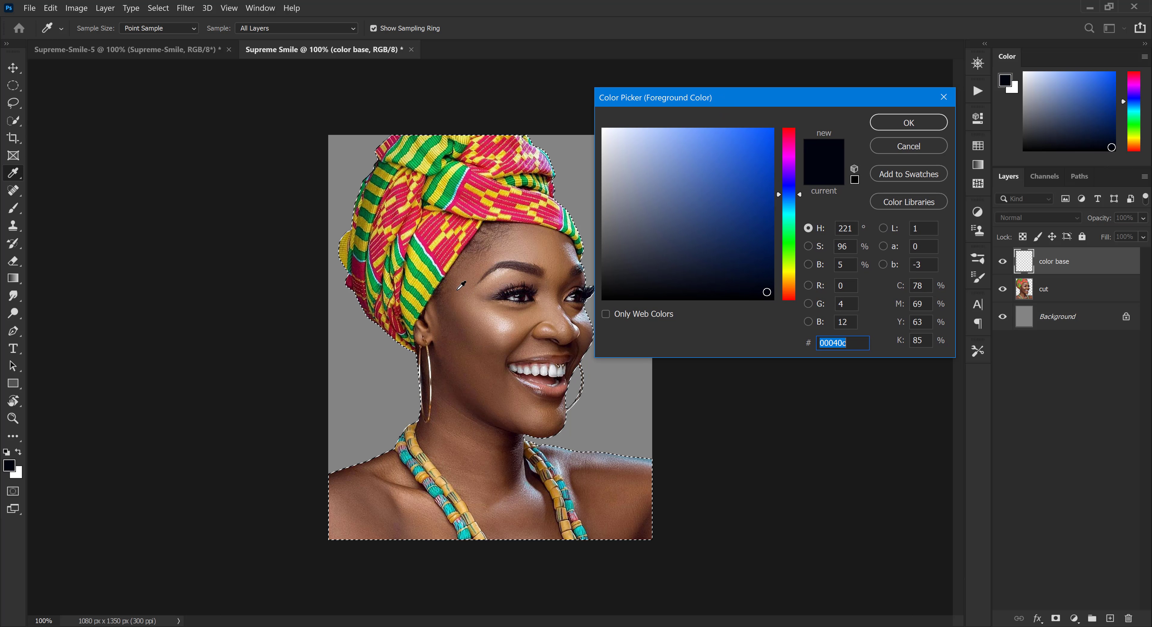
{"action": "left_click_drag", "start_coordinate": [504, 337], "coordinate": [499, 374]}
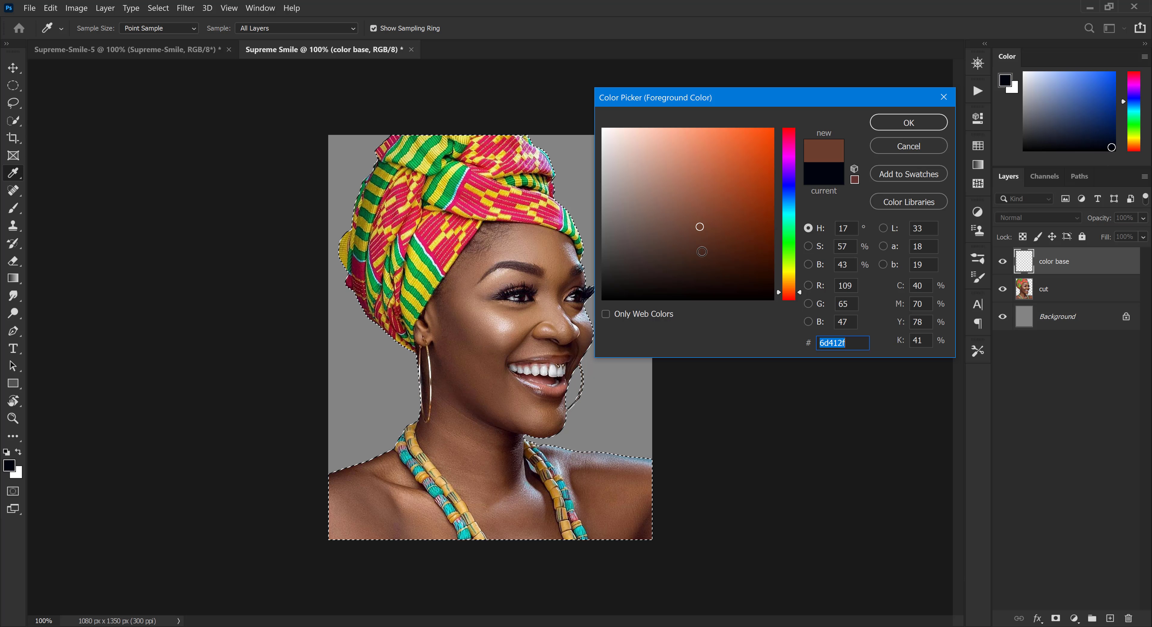
{"action": "left_click_drag", "start_coordinate": [701, 225], "coordinate": [701, 217]}
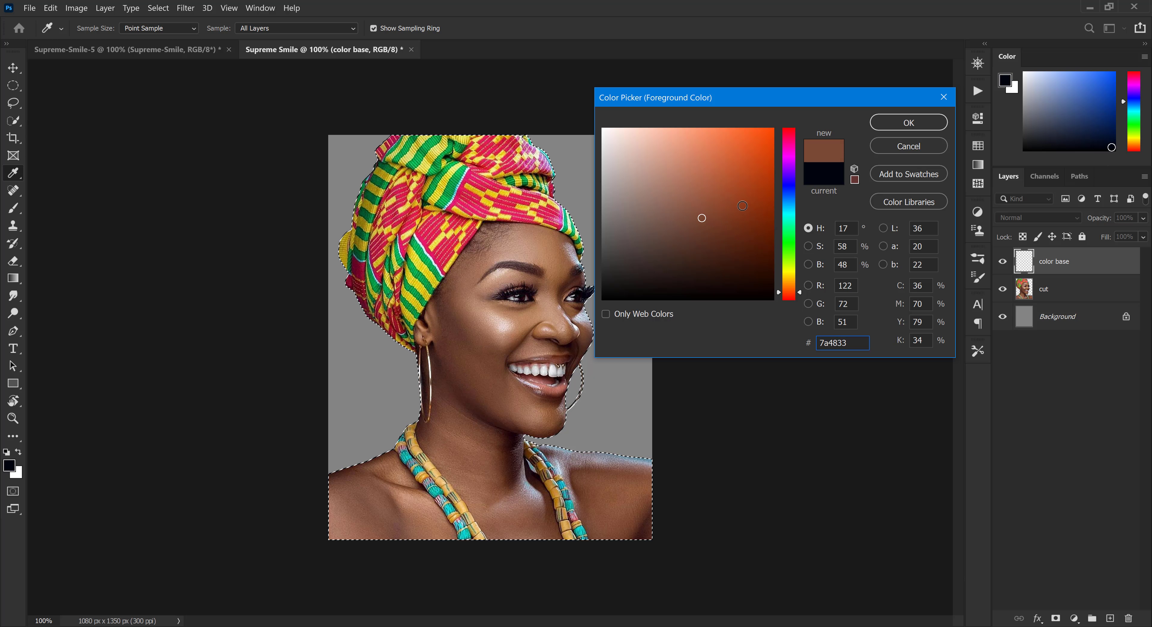
{"action": "left_click", "coordinate": [903, 121]}
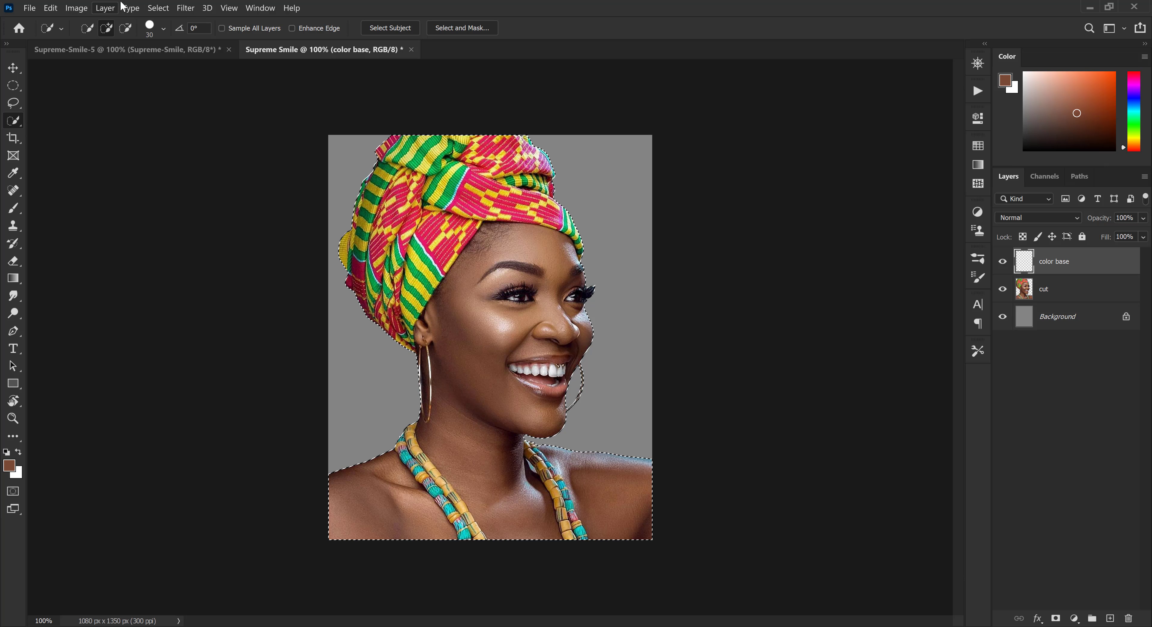
Fill the selected silhouette on the color base layer with the foreground color in Normal mode at 100% opacity, and deselect
{"action": "left_click", "coordinate": [52, 9]}
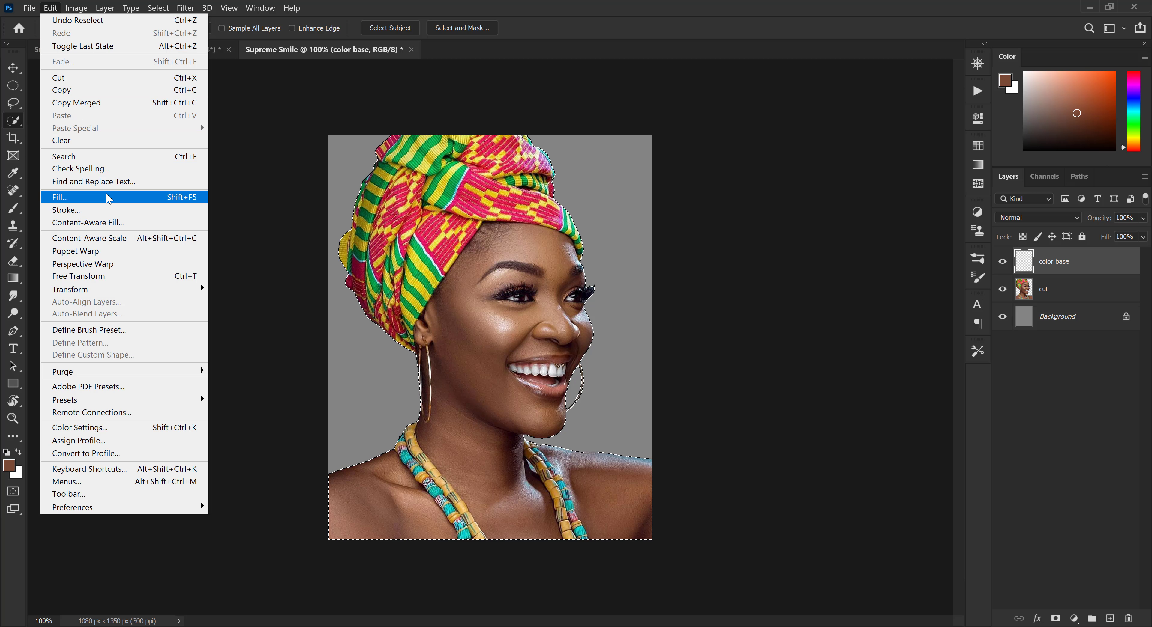
{"action": "left_click", "coordinate": [139, 204]}
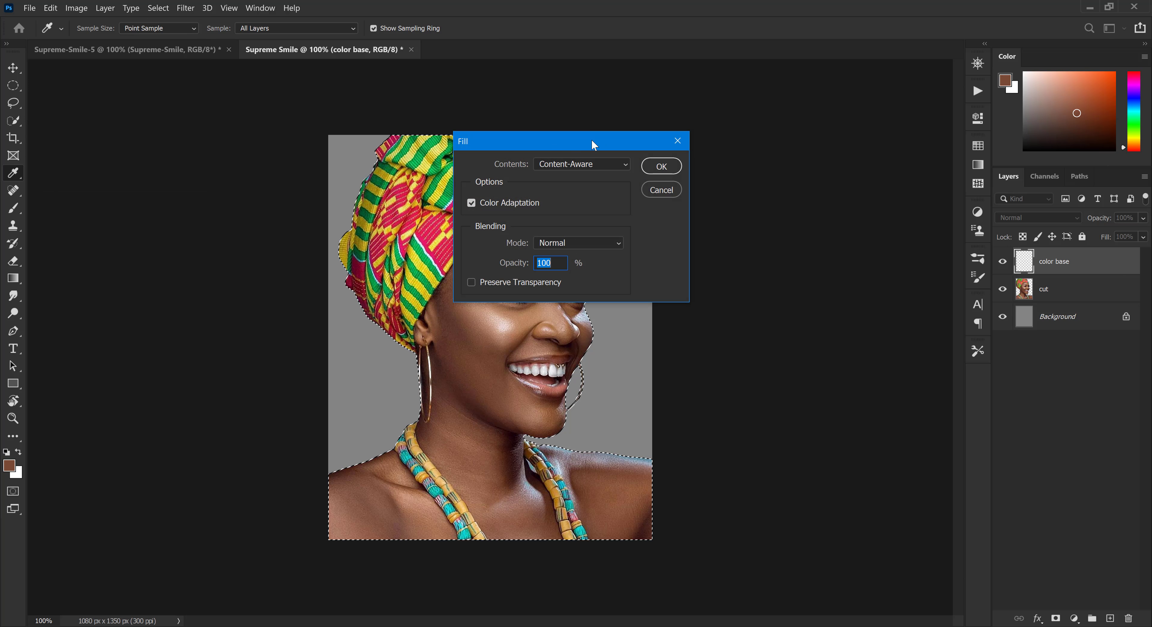
{"action": "left_click_drag", "start_coordinate": [591, 140], "coordinate": [784, 104]}
{"action": "left_click", "coordinate": [777, 130]}
{"action": "left_click", "coordinate": [777, 154]}
{"action": "left_click", "coordinate": [776, 130]}
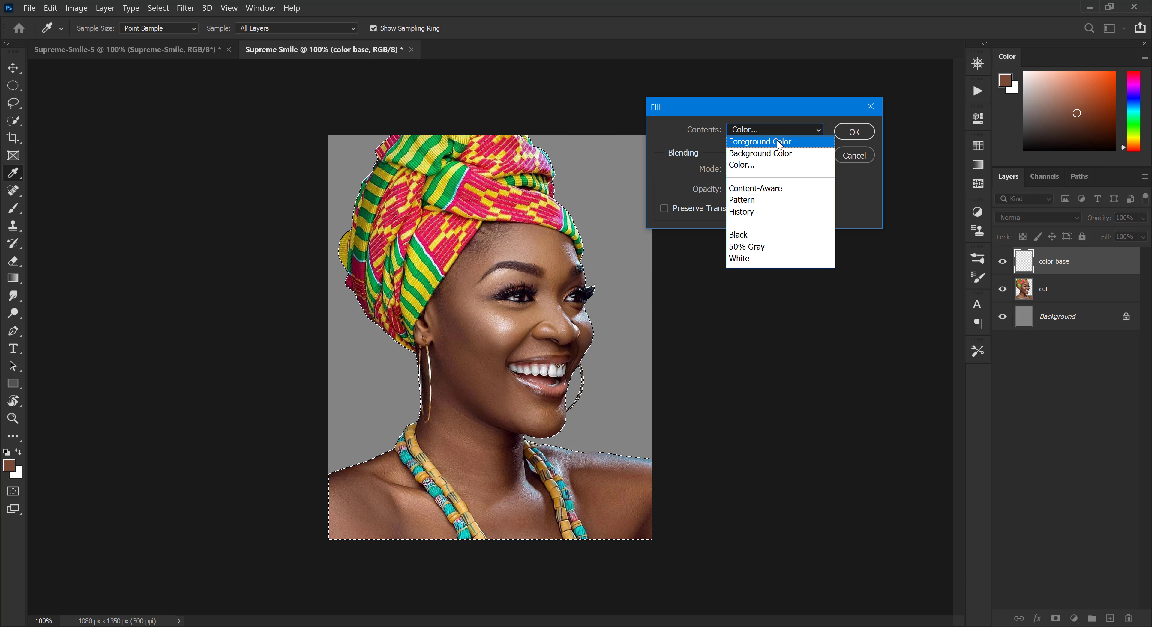
{"action": "left_click", "coordinate": [747, 141]}
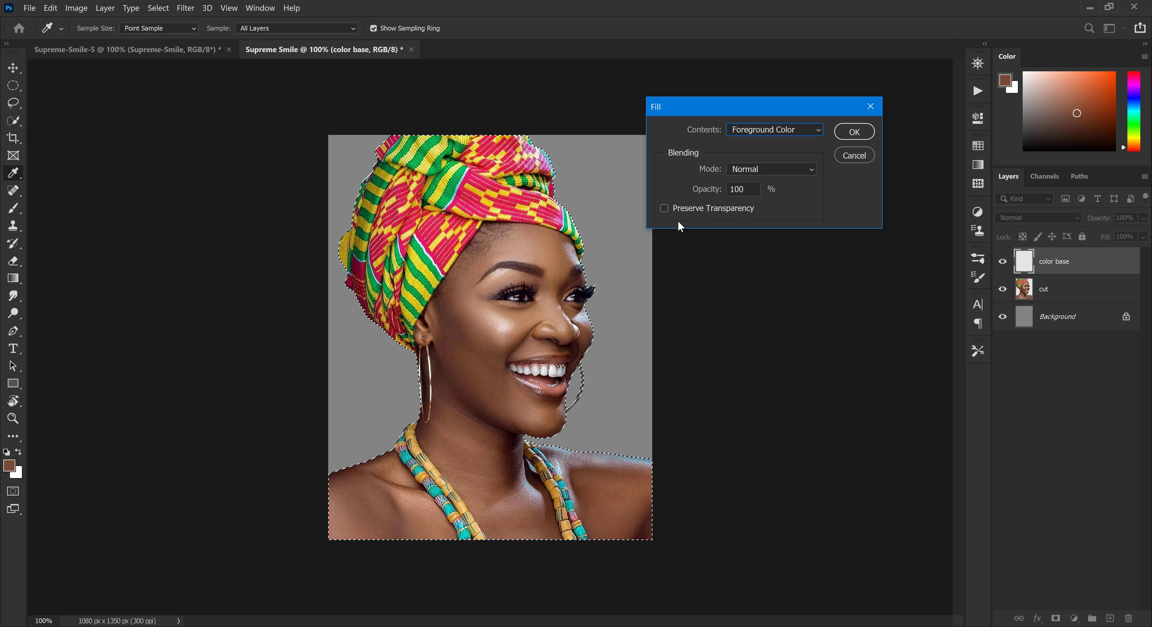
{"action": "left_click", "coordinate": [851, 132]}
{"action": "key", "text": "w"}
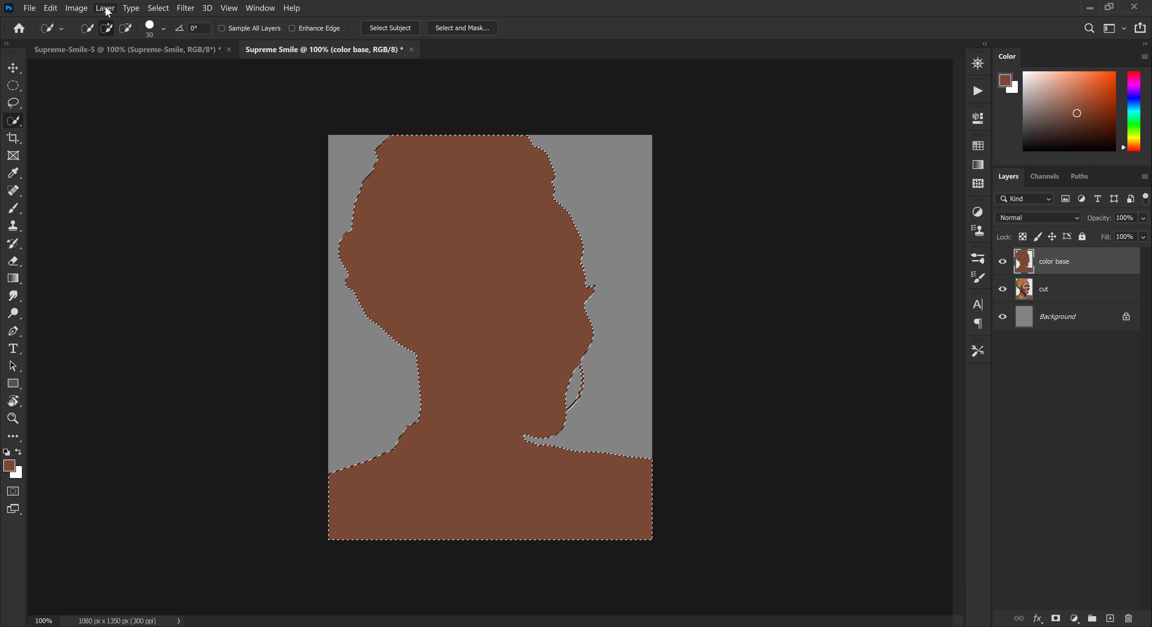
{"action": "left_click", "coordinate": [158, 8]}
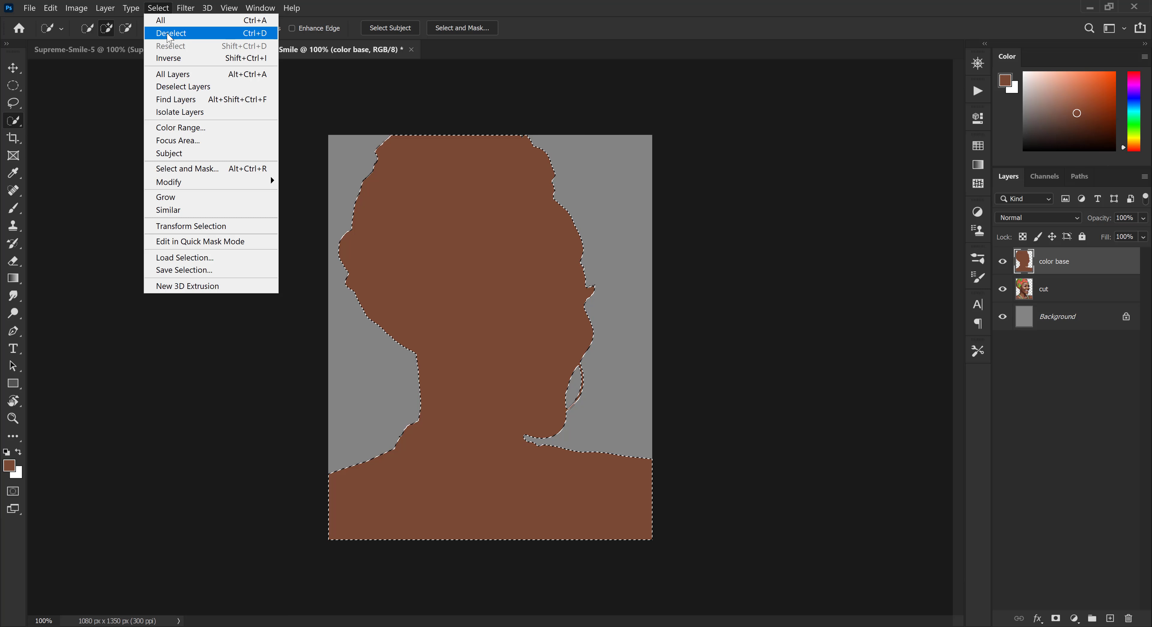
{"action": "left_click", "coordinate": [180, 36]}
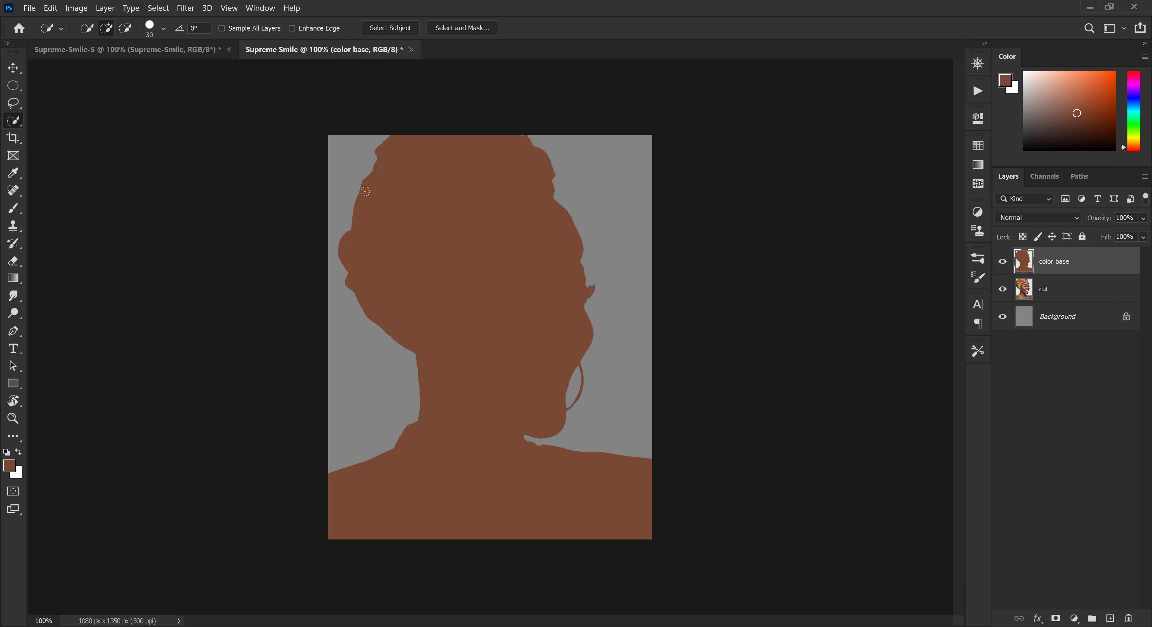
Arrange the original Supreme-Smile-5 portrait and the Supreme Smile painting document side by side in a 2-up Vertical layout
{"action": "left_click", "coordinate": [111, 52]}
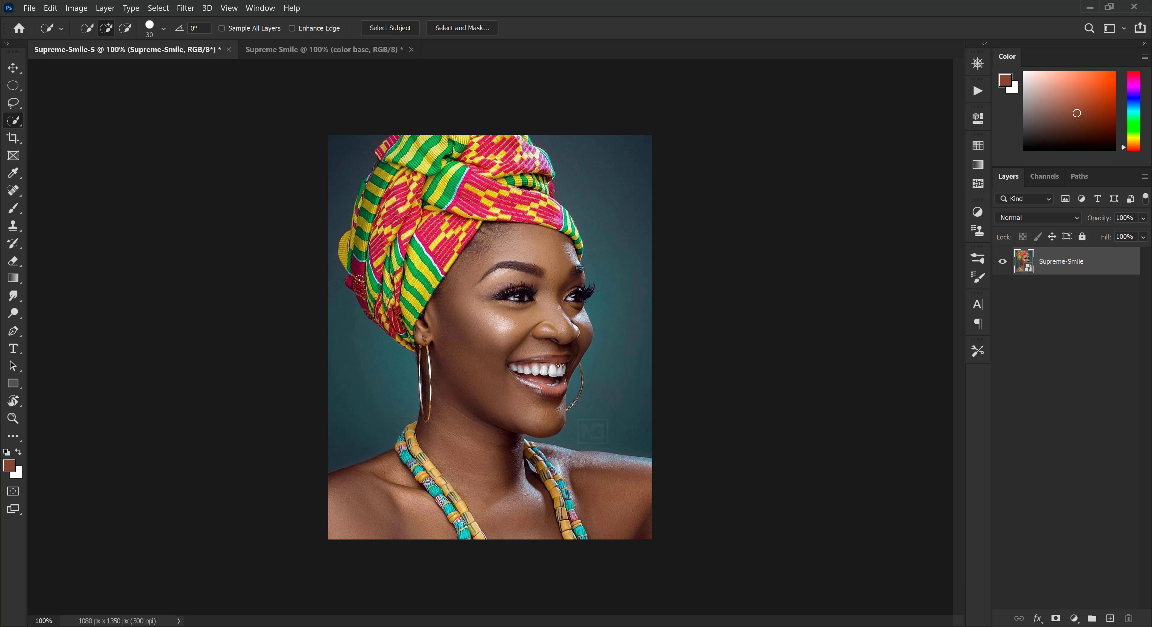
{"action": "left_click", "coordinate": [296, 50]}
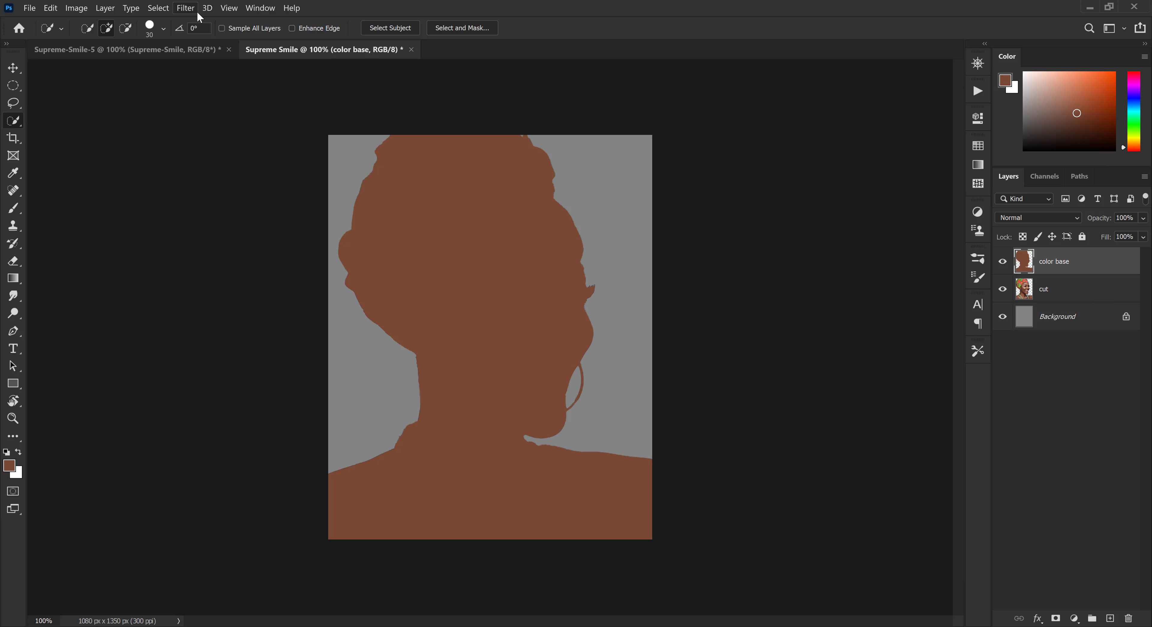
{"action": "left_click", "coordinate": [163, 51]}
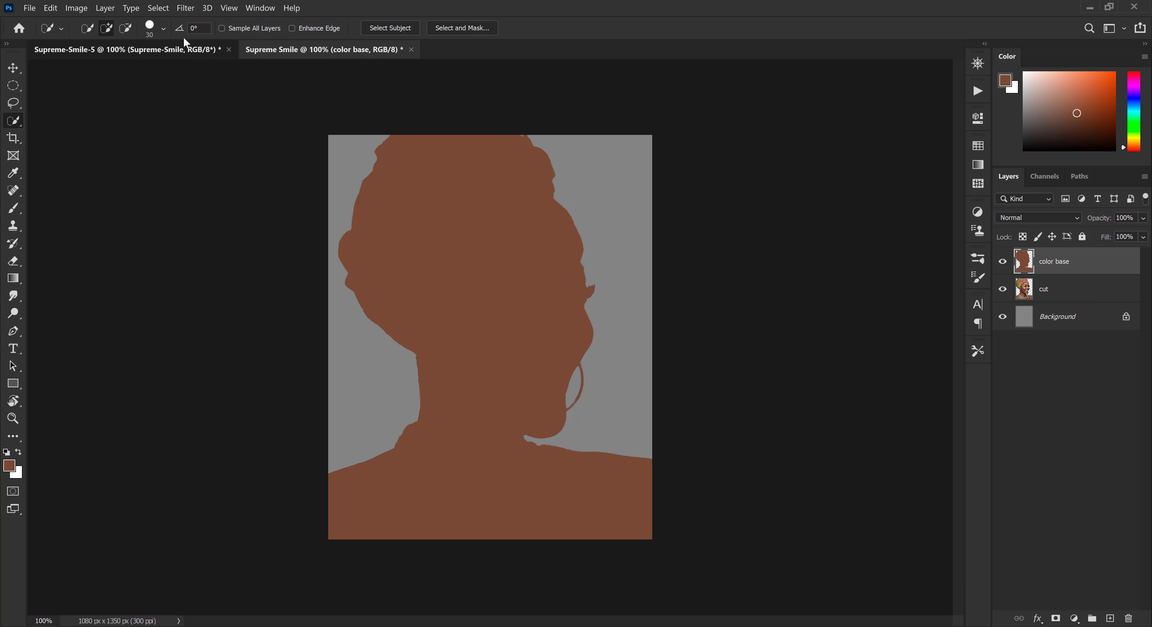
{"action": "left_click", "coordinate": [257, 15]}
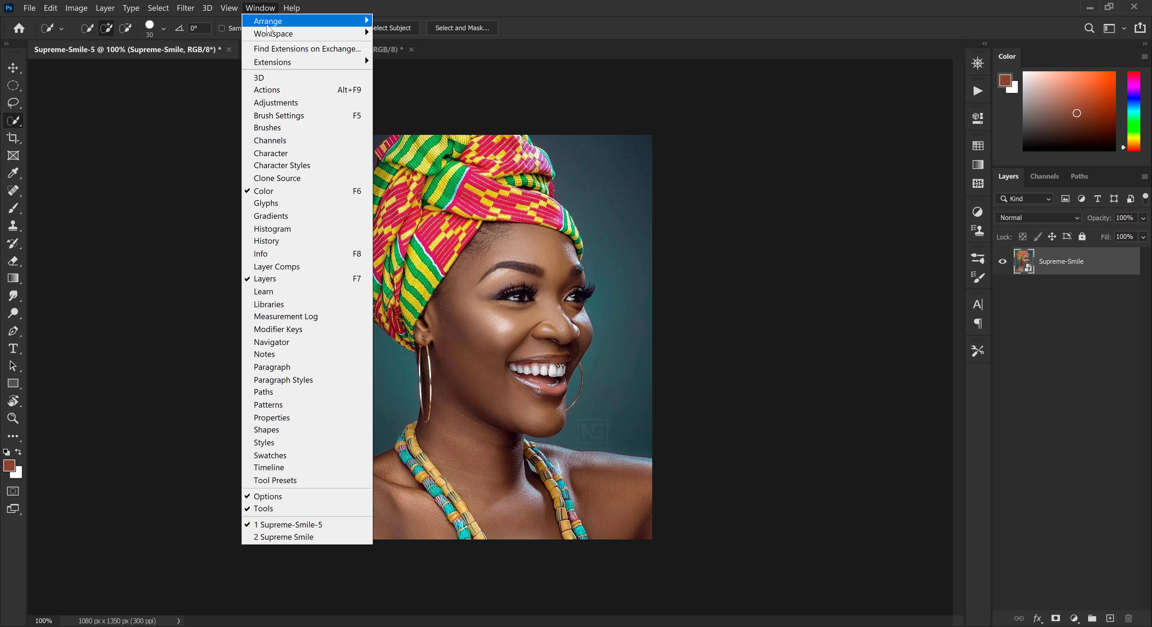
{"action": "mouse_move", "coordinate": [269, 24]}
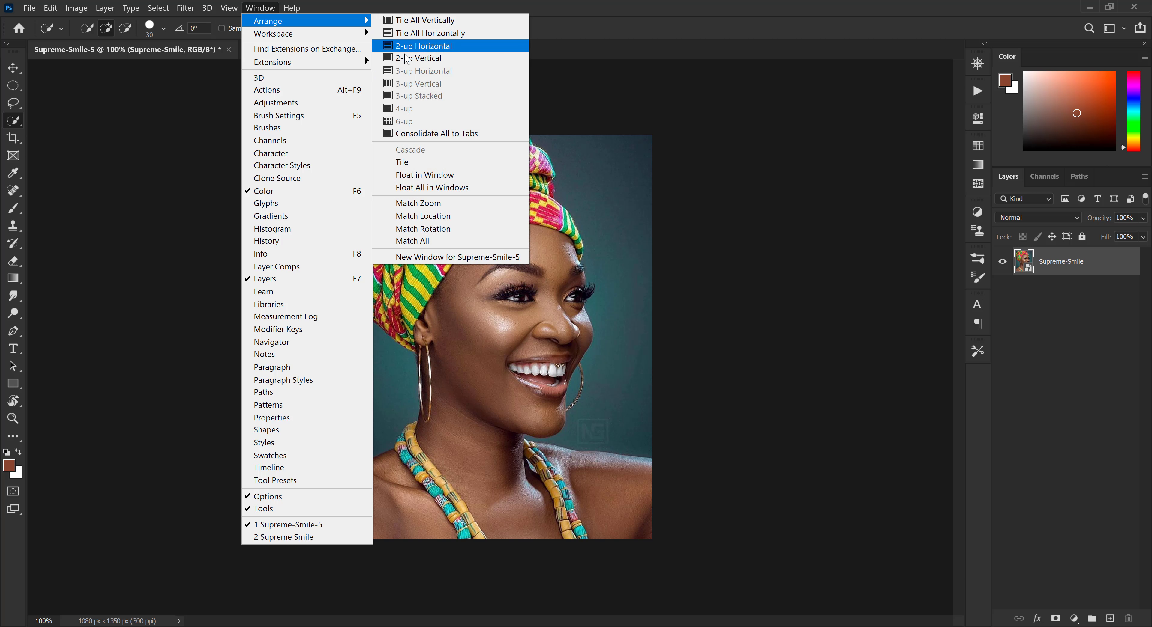
{"action": "left_click", "coordinate": [398, 58]}
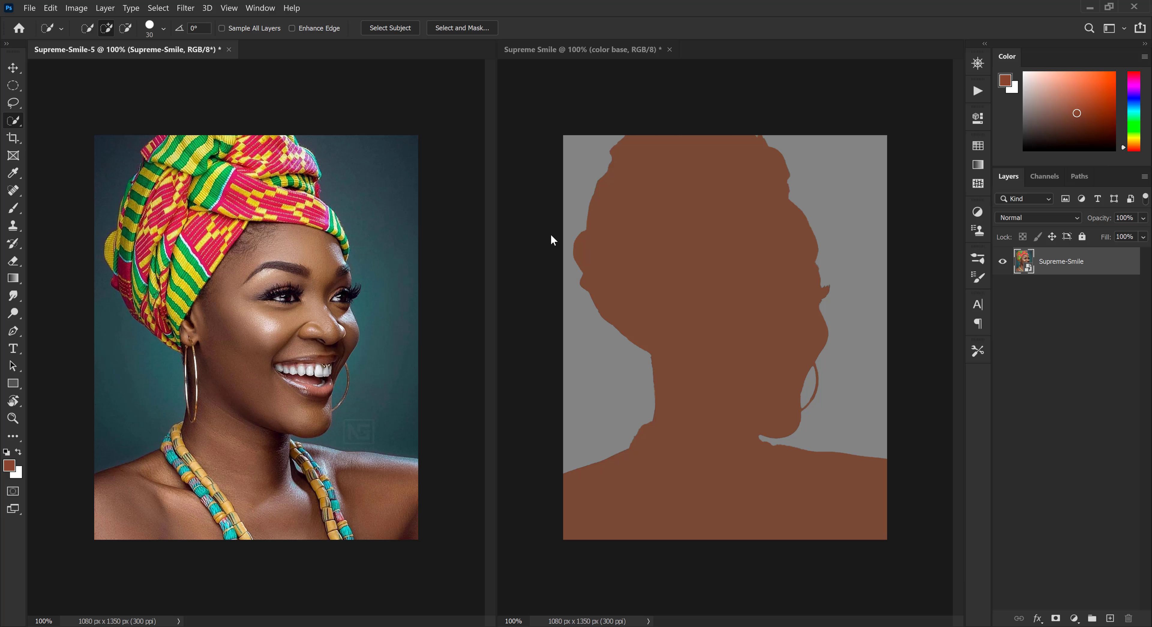
In the Supreme Smile painting document, convert the locked Background into a regular layer and rename it Gray 50 %
{"action": "left_click", "coordinate": [887, 288]}
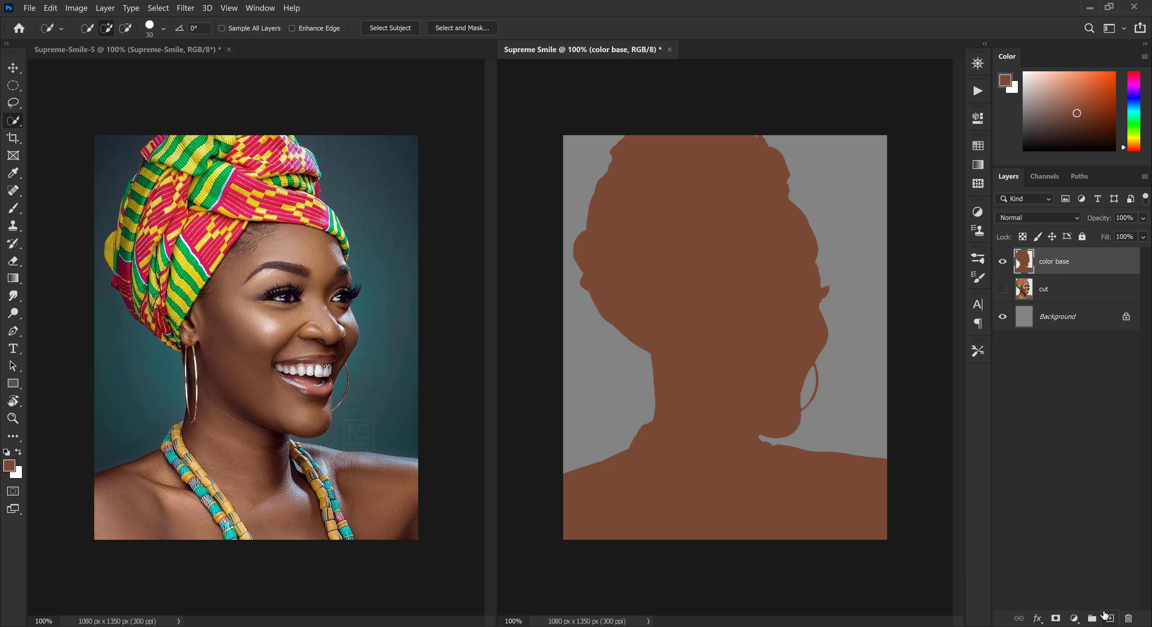
{"action": "left_click", "coordinate": [1002, 289]}
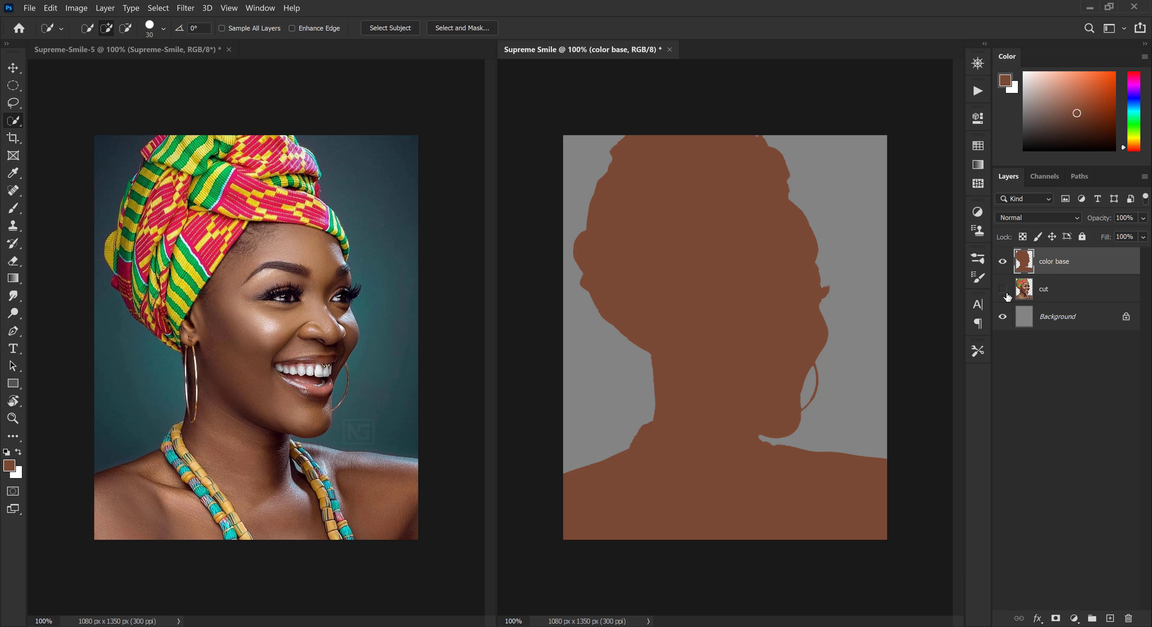
{"action": "left_click", "coordinate": [1125, 316]}
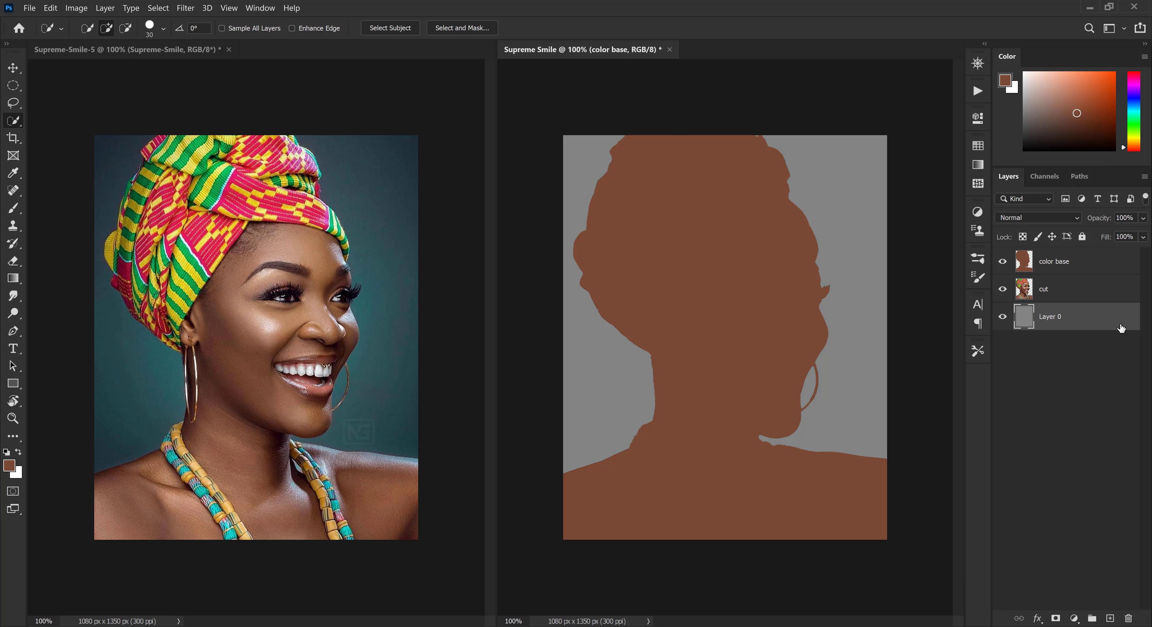
{"action": "double_click", "coordinate": [1051, 317]}
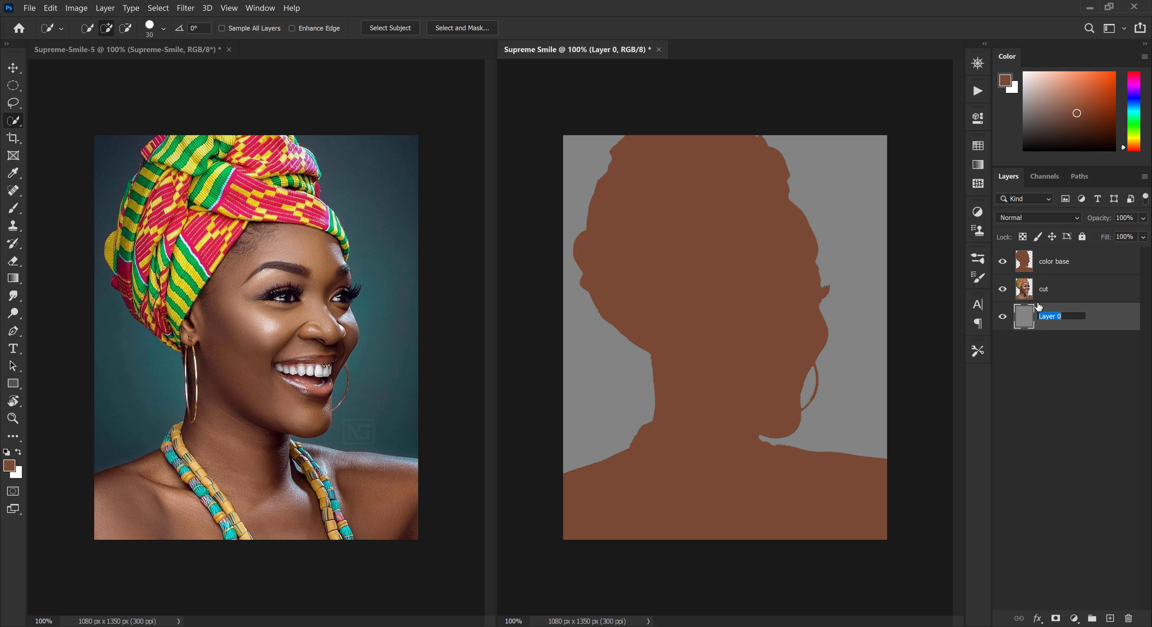
{"action": "type", "text": "Gr"}
{"action": "key", "text": "Return"}
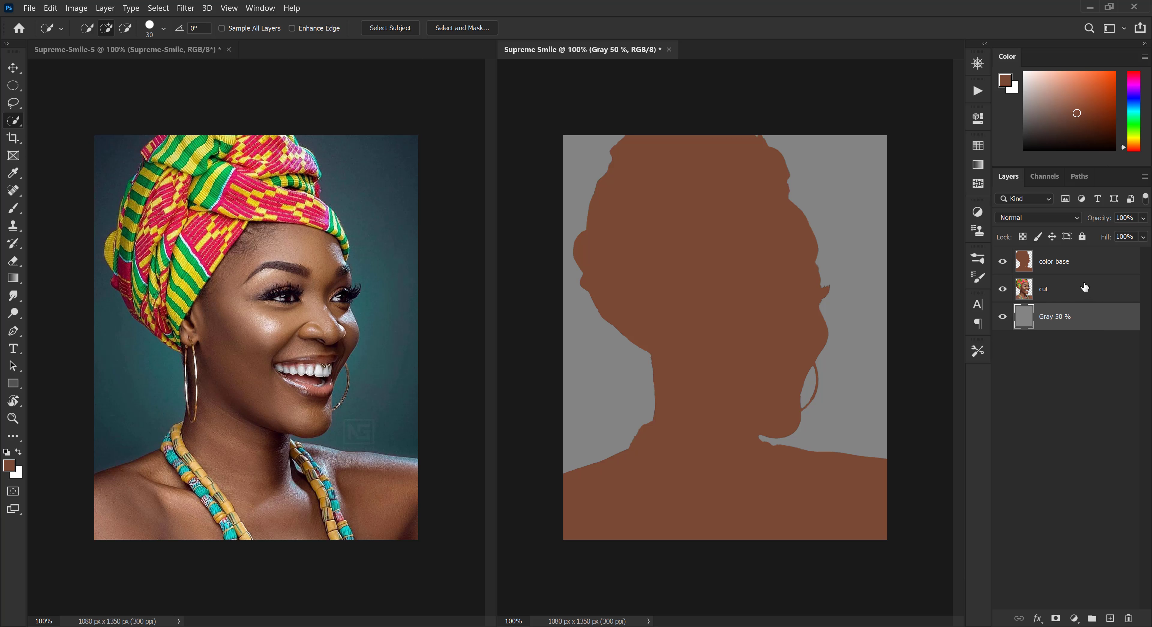
Group the color base, cut and Gray 50 % layers, with cut hidden, into a collapsed group named bases
{"action": "left_click", "coordinate": [1082, 266], "text": "shift"}
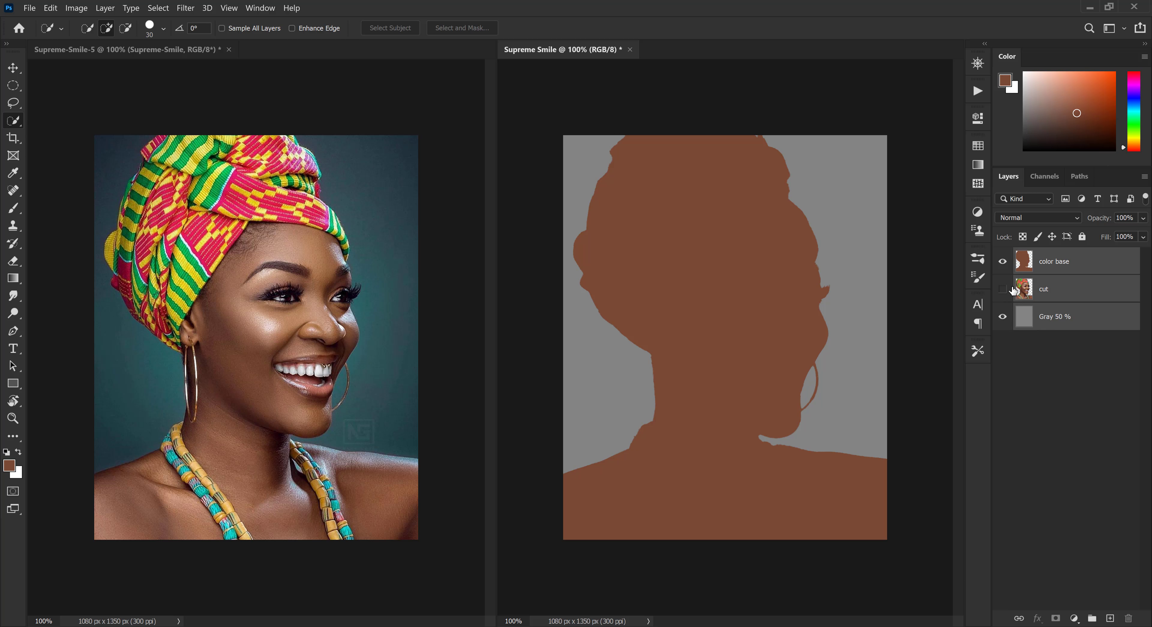
{"action": "key", "text": "ctrl+g"}
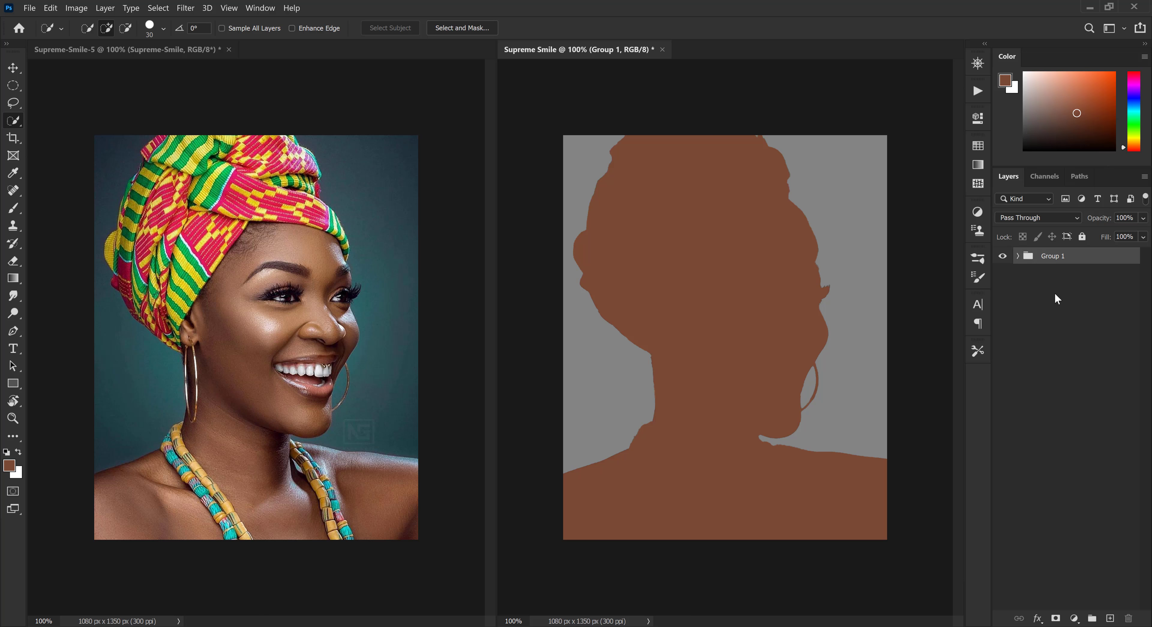
{"action": "double_click", "coordinate": [1049, 260]}
{"action": "type", "text": "bases"}
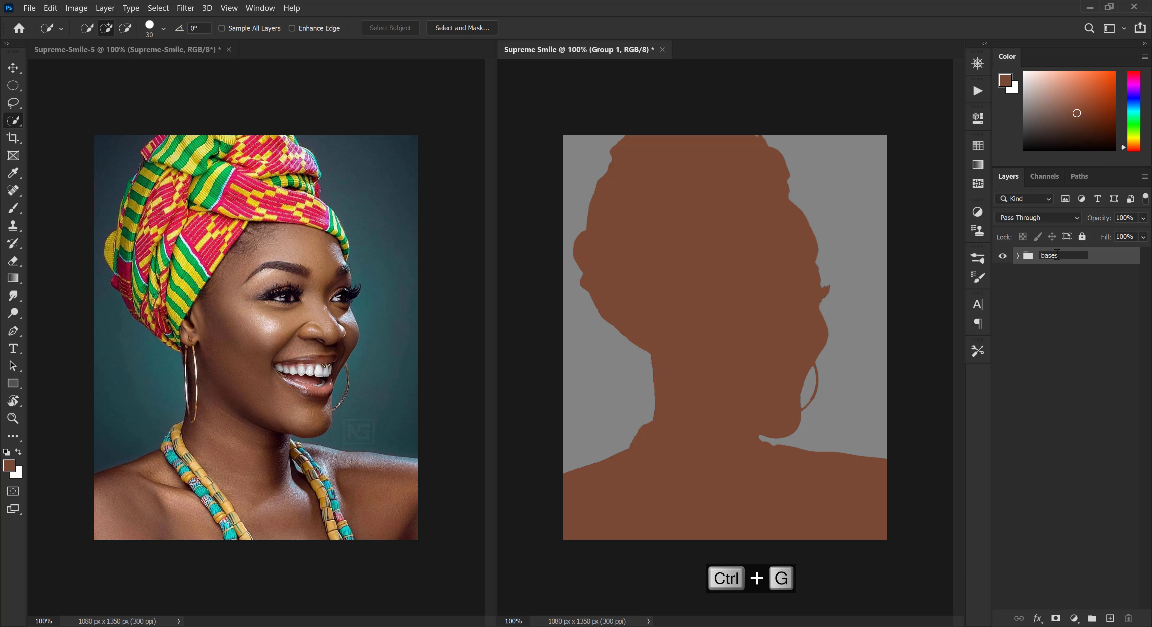
{"action": "key", "text": "Return"}
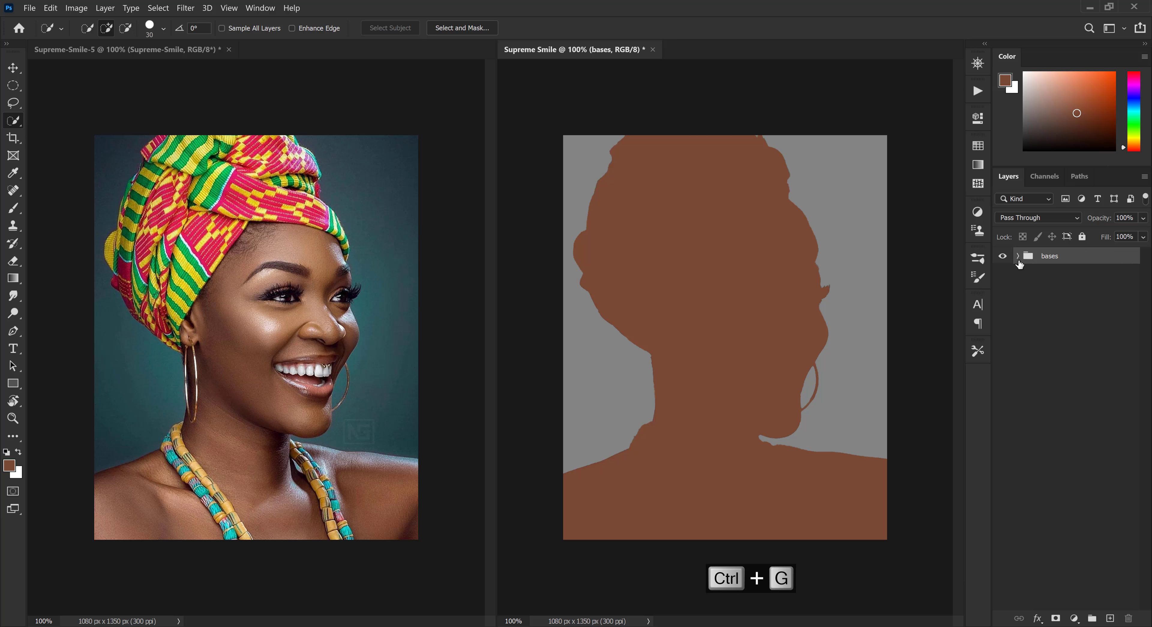
{"action": "left_click", "coordinate": [1018, 257]}
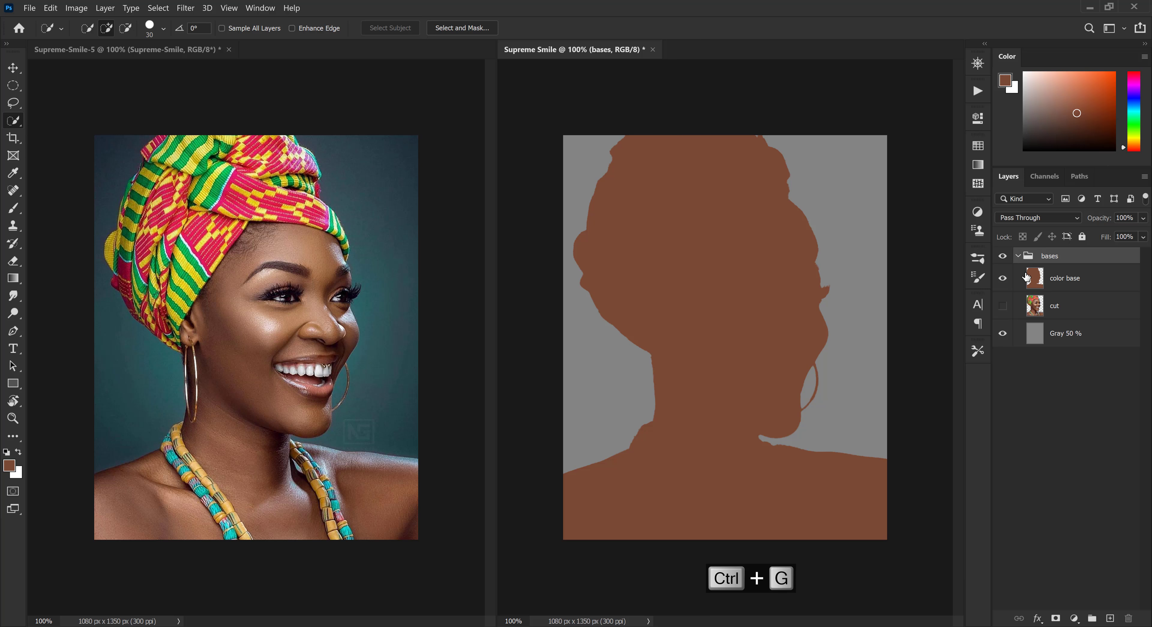
{"action": "left_click", "coordinate": [1017, 259]}
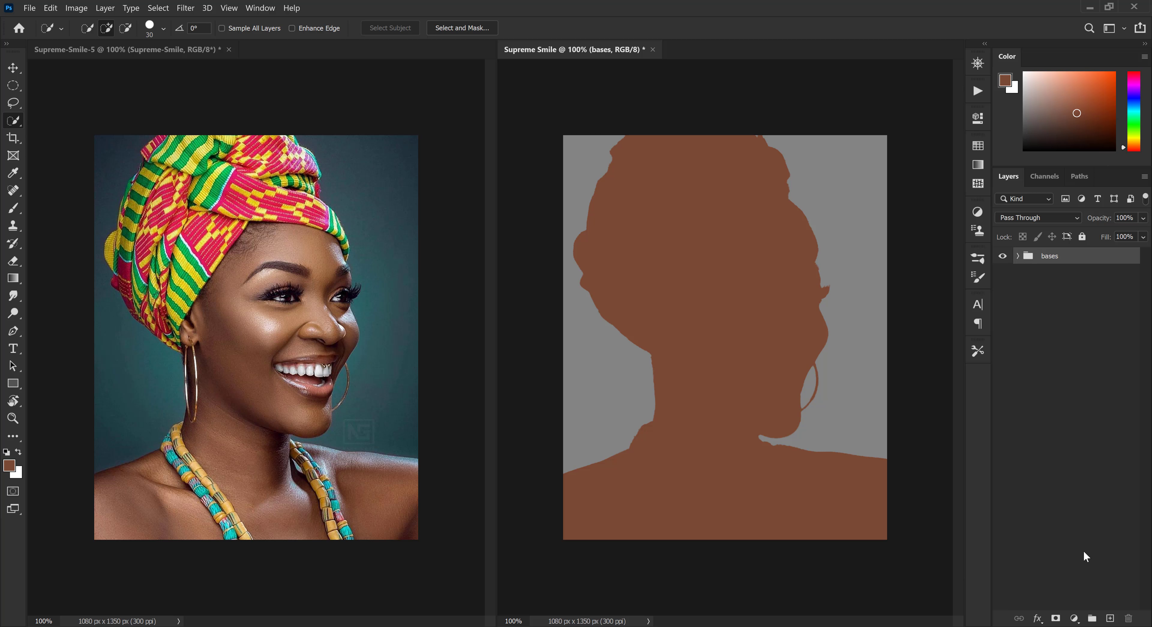
Add a new empty layer above the bases group and name it shadows
{"action": "left_click", "coordinate": [1111, 619]}
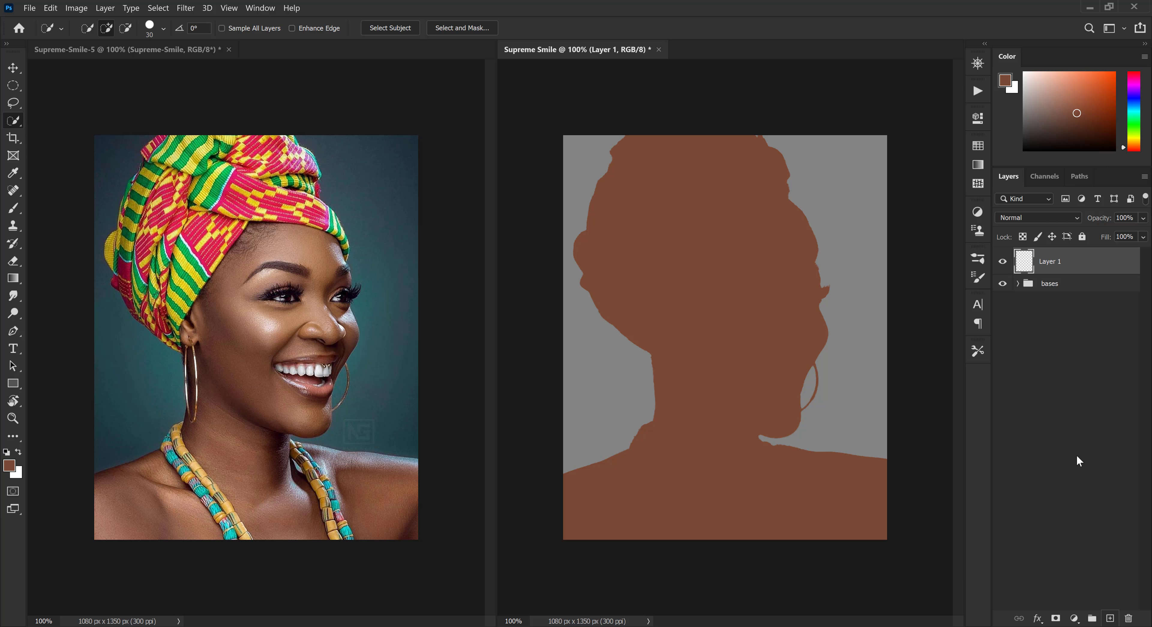
{"action": "double_click", "coordinate": [1051, 262]}
{"action": "key", "text": "BackSpace"}
{"action": "type", "text": "shadows"}
{"action": "key", "text": "Return"}
Place the shadows layer in a new group above bases and name the group painting fase 1
{"action": "left_click", "coordinate": [1091, 620]}
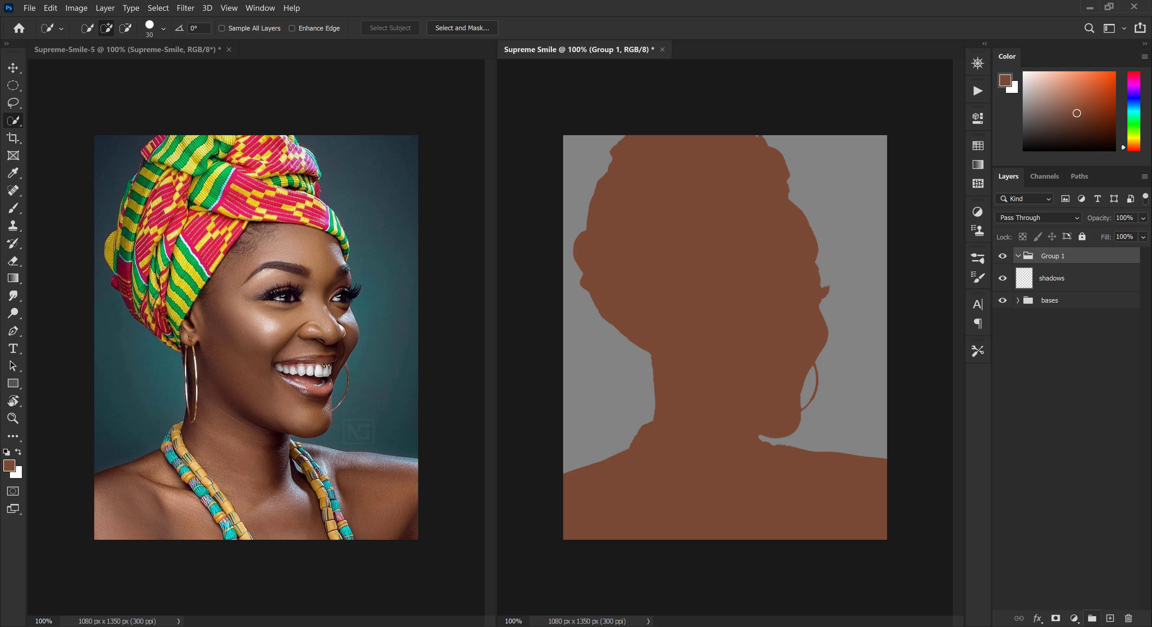
{"action": "left_click", "coordinate": [1019, 258]}
{"action": "left_click_drag", "start_coordinate": [1055, 275], "coordinate": [1055, 265]}
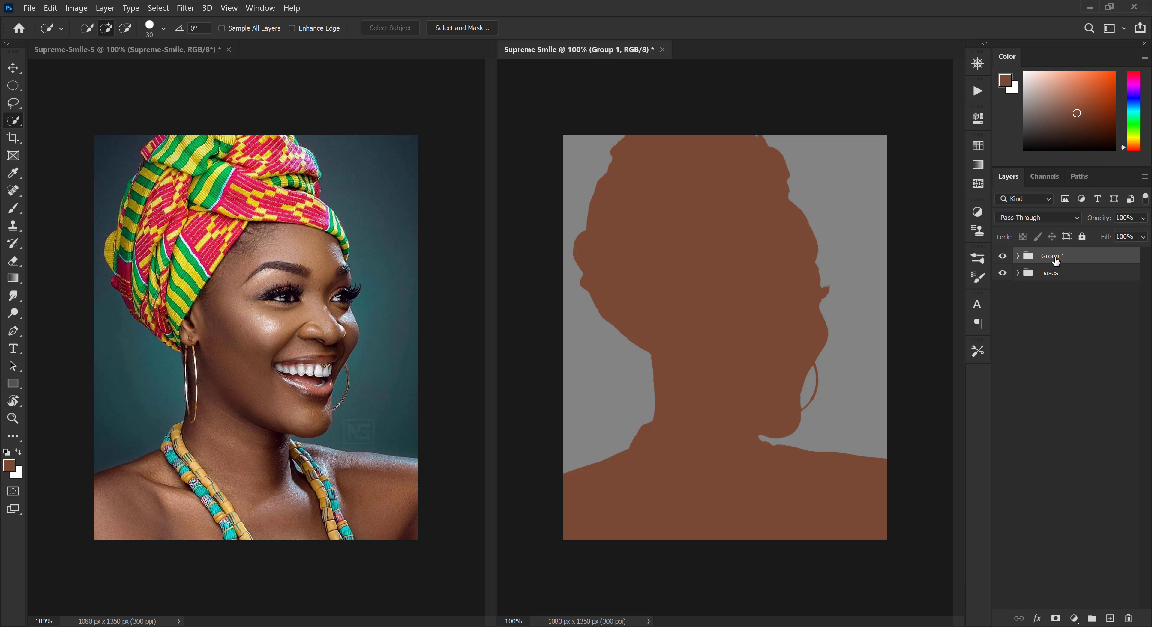
{"action": "double_click", "coordinate": [1054, 256]}
{"action": "right_click", "coordinate": [1055, 255]}
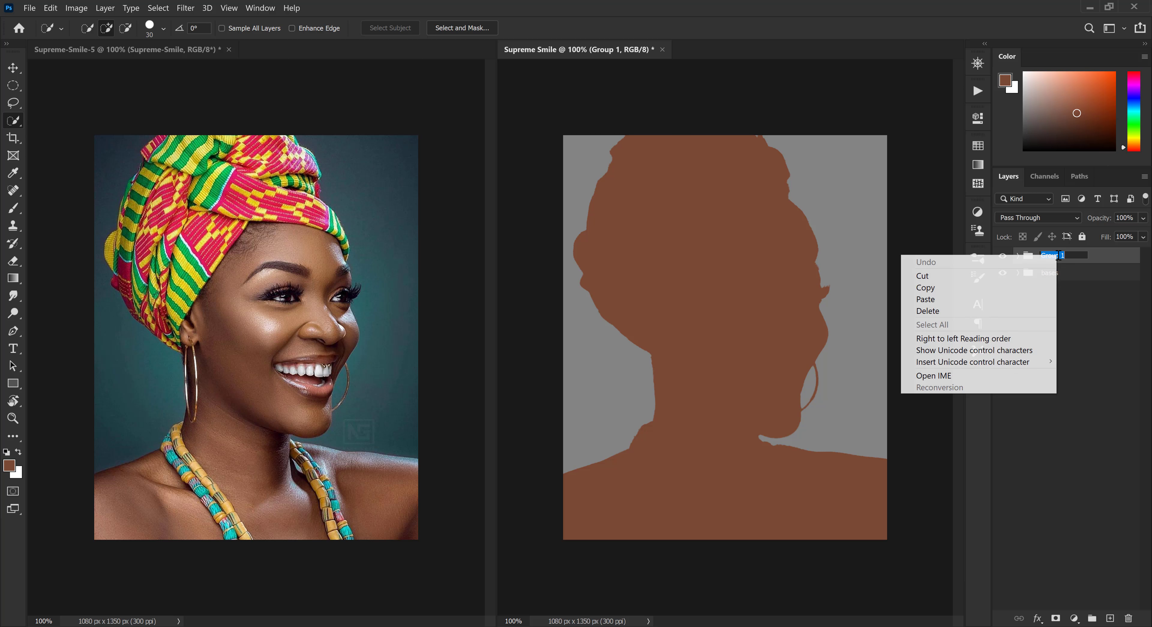
{"action": "left_click", "coordinate": [936, 299]}
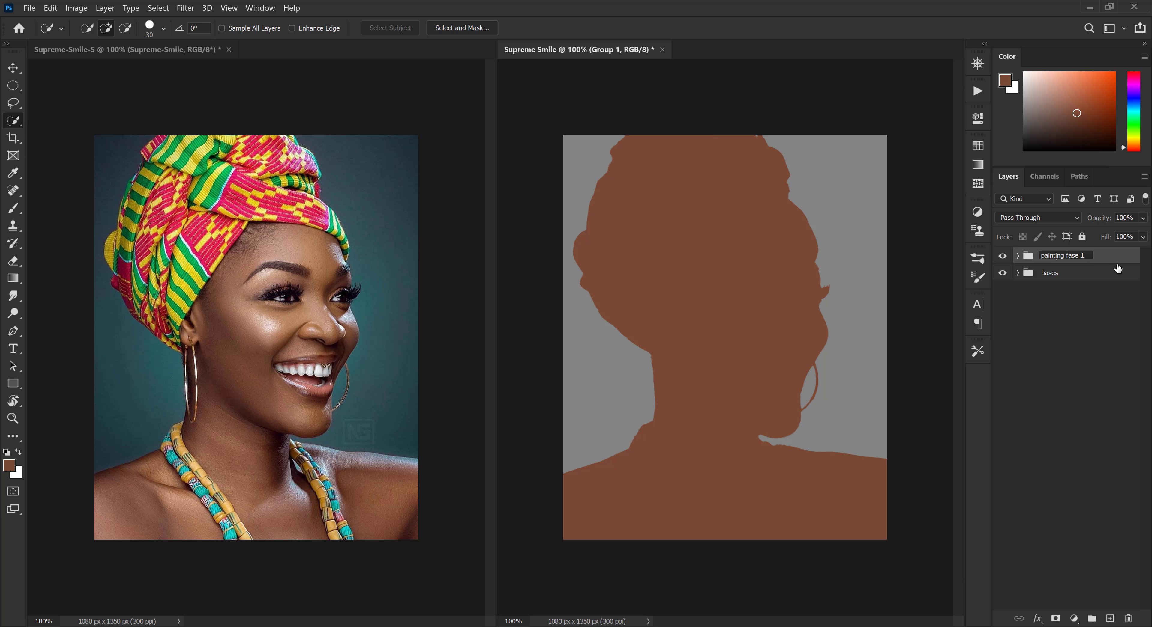
{"action": "key", "text": "Return"}
{"action": "left_click", "coordinate": [1018, 257]}
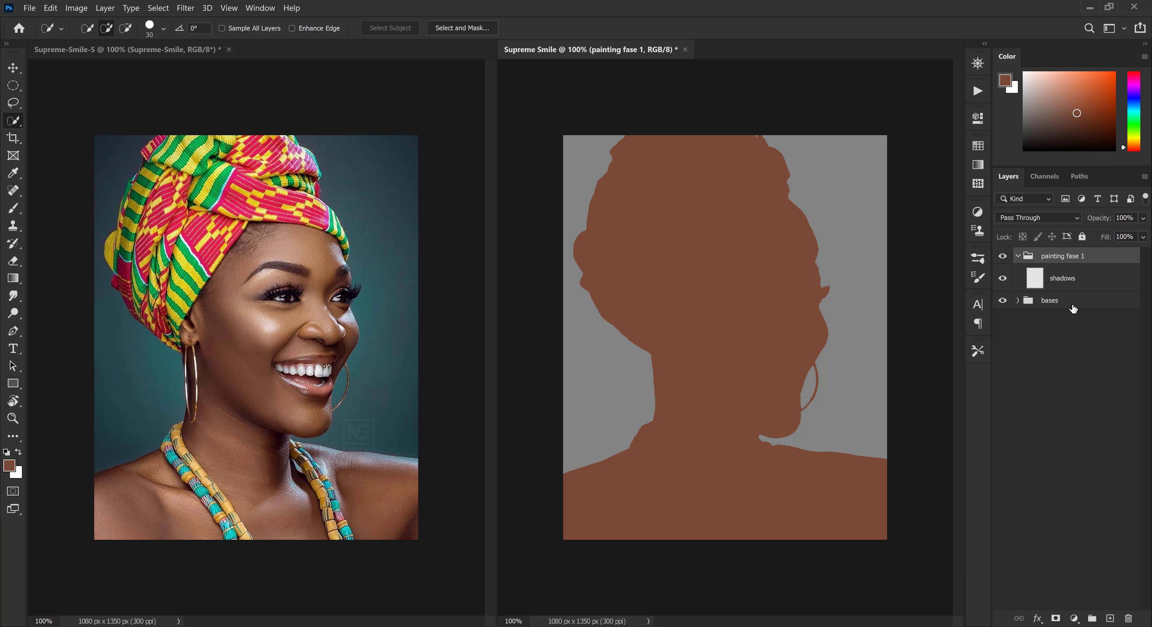
Lock the bases group and make the shadows layer active for painting
{"action": "left_click", "coordinate": [1078, 282]}
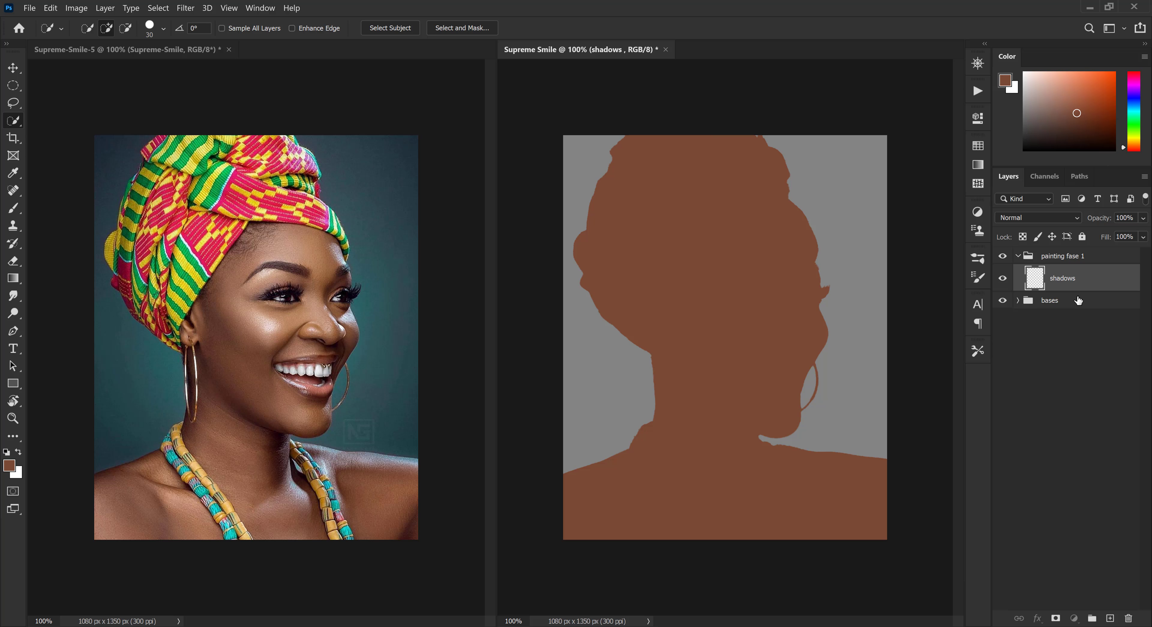
{"action": "left_click", "coordinate": [1084, 303]}
{"action": "left_click", "coordinate": [1081, 237]}
{"action": "left_click", "coordinate": [1075, 285]}
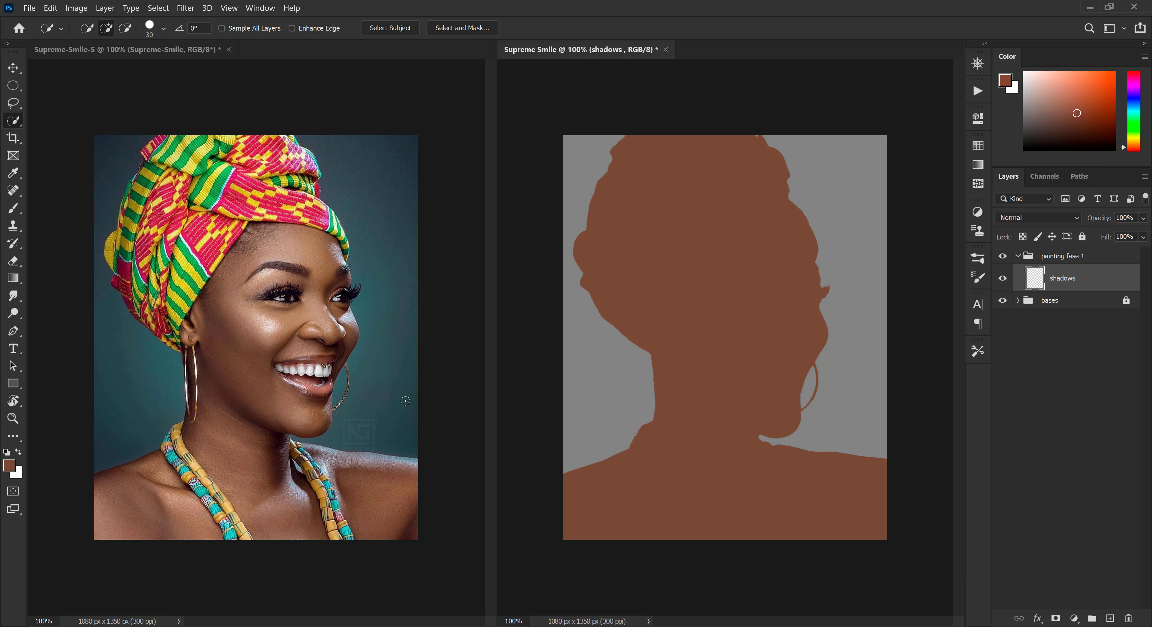
Apply a Gaussian Blur smart filter with a 58.2 pixel radius to the Supreme-Smile layer in the Supreme-Smile-5 document
{"action": "left_click", "coordinate": [401, 410]}
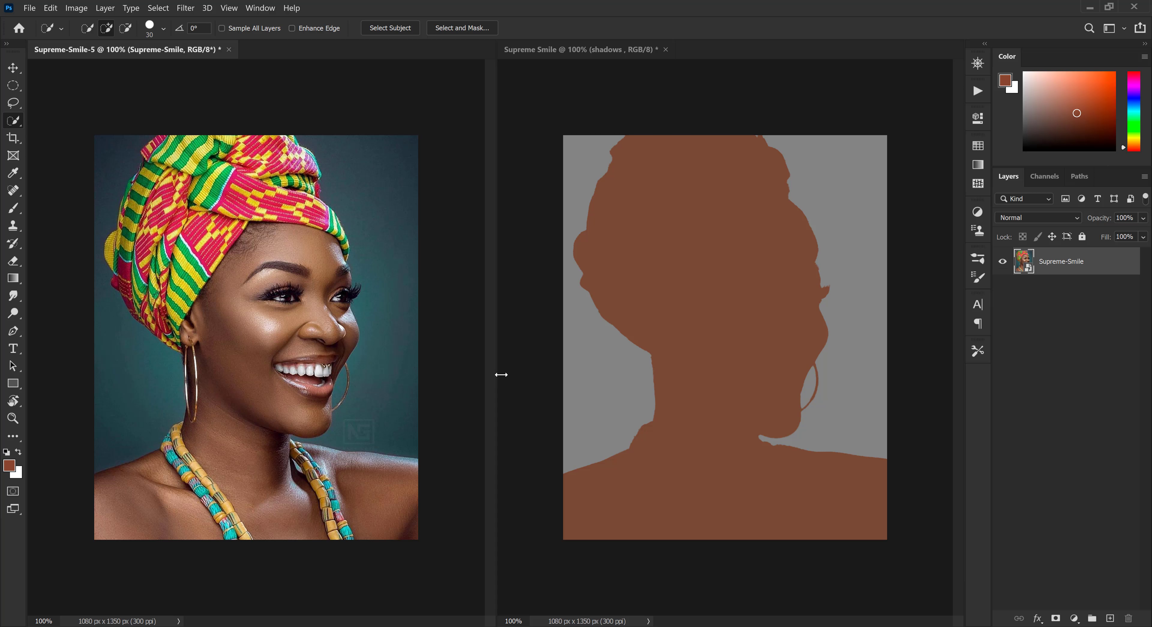
{"action": "left_click", "coordinate": [1082, 238]}
{"action": "left_click", "coordinate": [1081, 238]}
{"action": "left_click", "coordinate": [185, 11]}
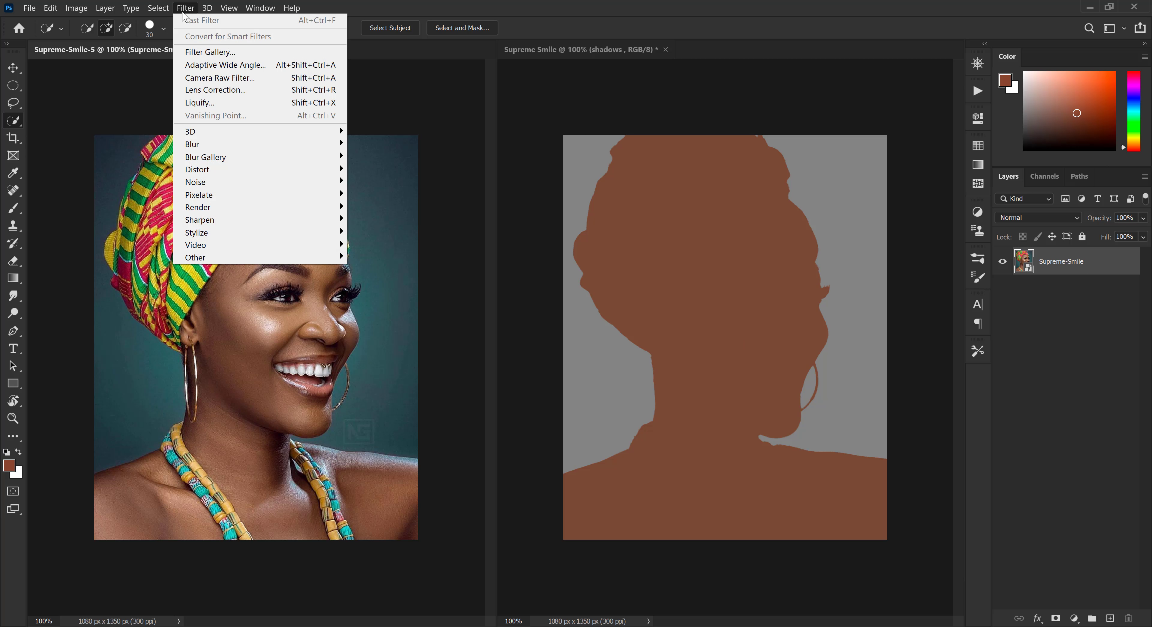
{"action": "left_click", "coordinate": [12, 68]}
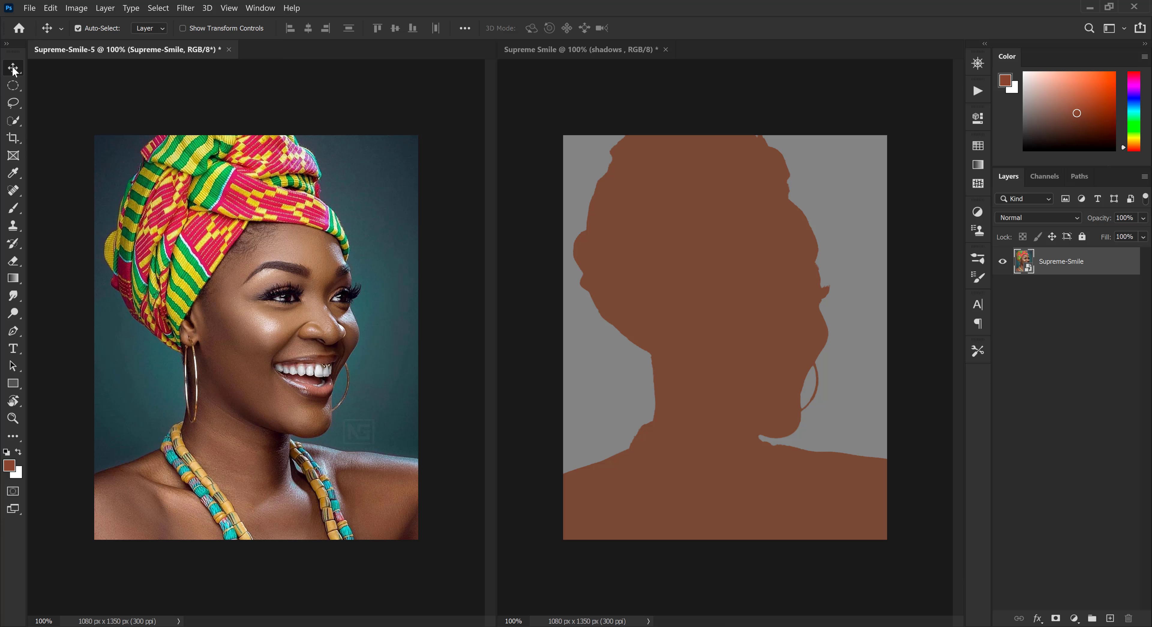
{"action": "left_click", "coordinate": [181, 9]}
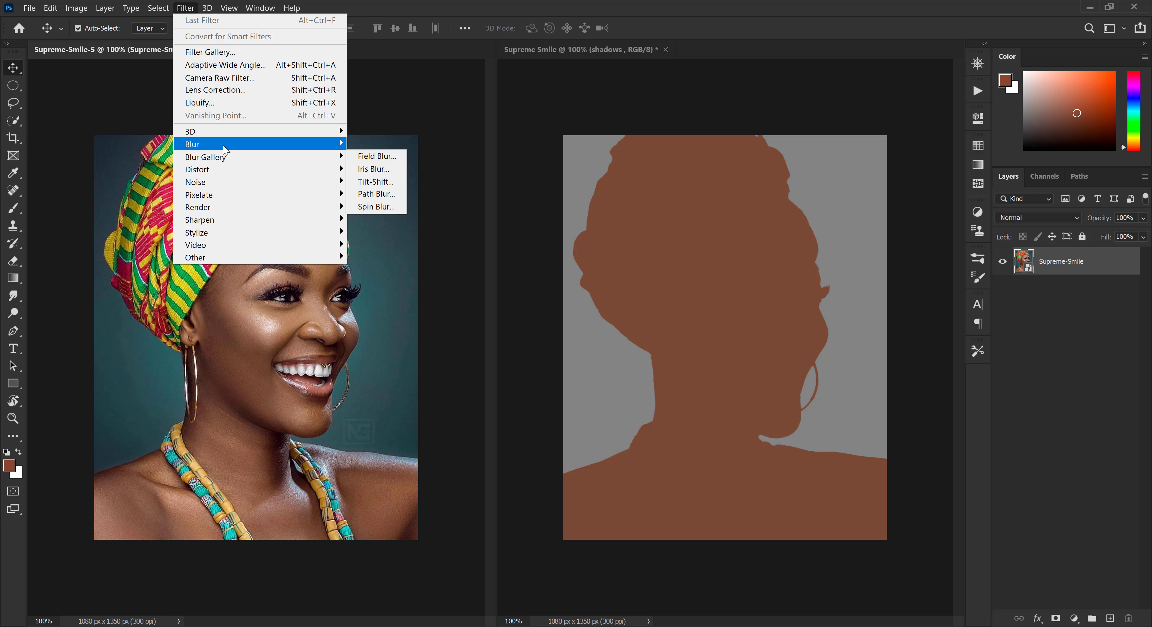
{"action": "mouse_move", "coordinate": [230, 145]}
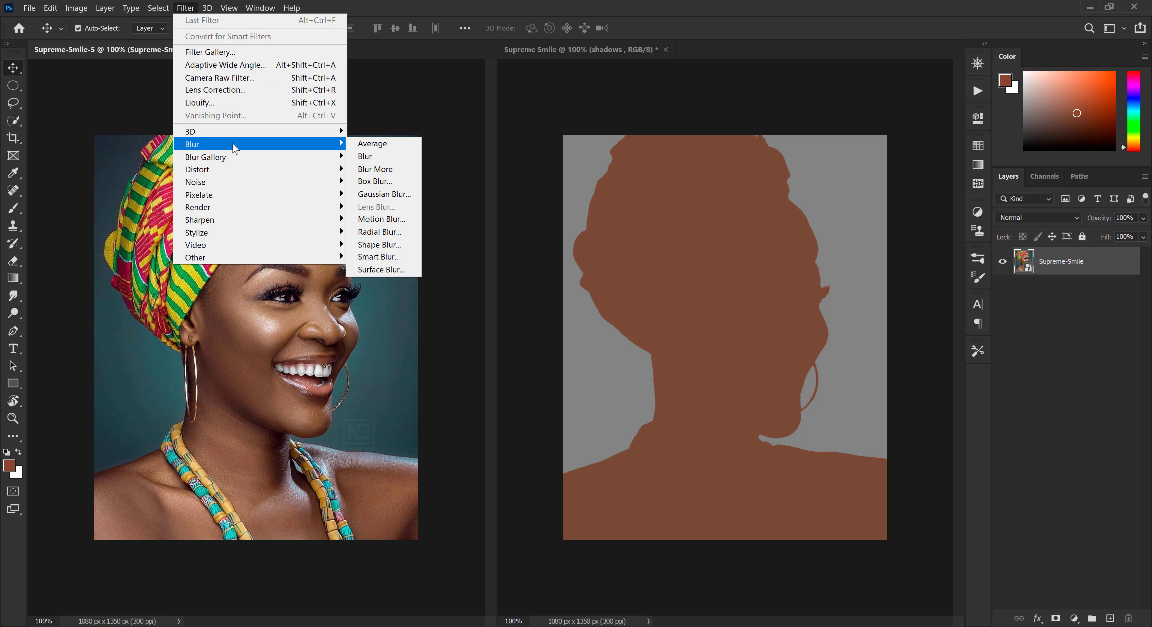
{"action": "left_click", "coordinate": [383, 194]}
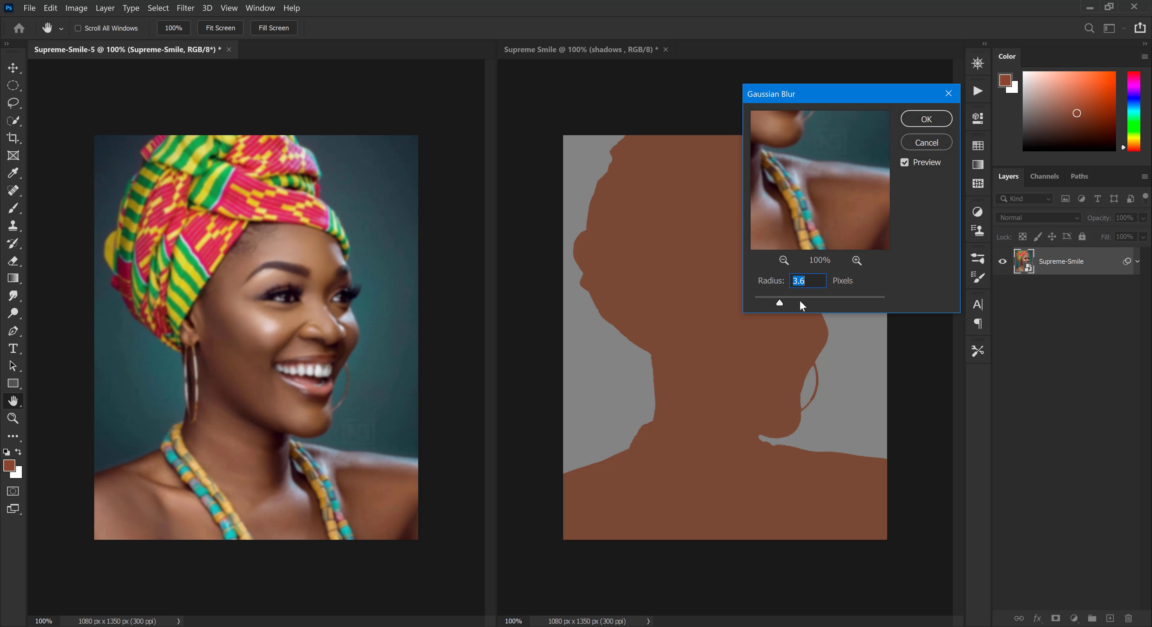
{"action": "left_click_drag", "start_coordinate": [779, 301], "coordinate": [830, 302]}
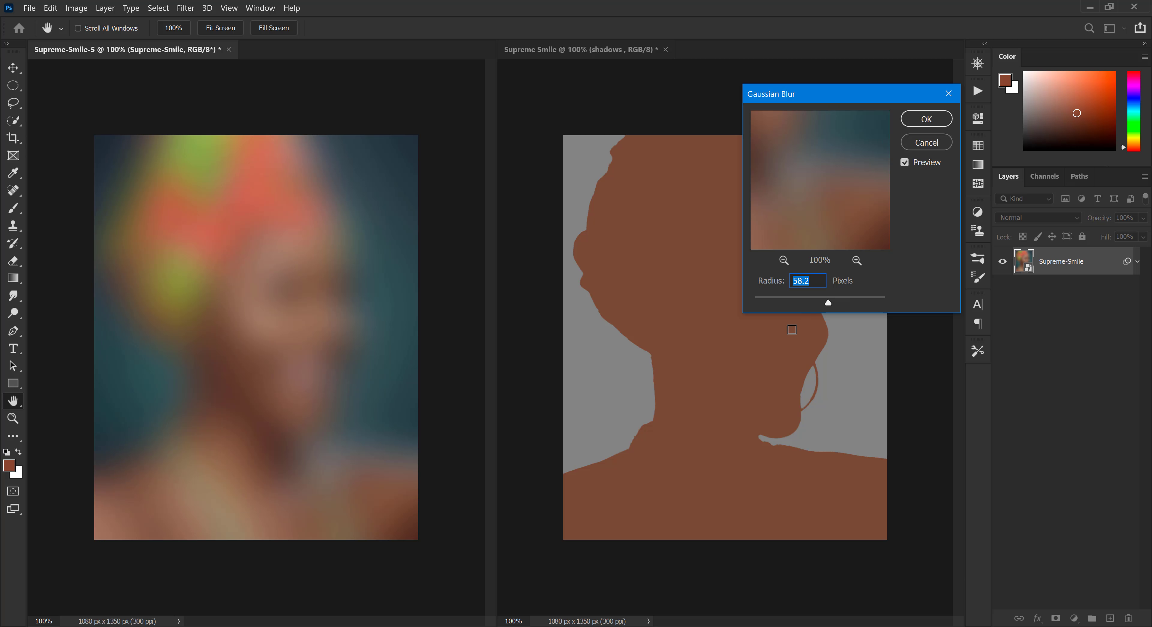
{"action": "left_click_drag", "start_coordinate": [813, 280], "coordinate": [793, 281]}
{"action": "left_click", "coordinate": [925, 119]}
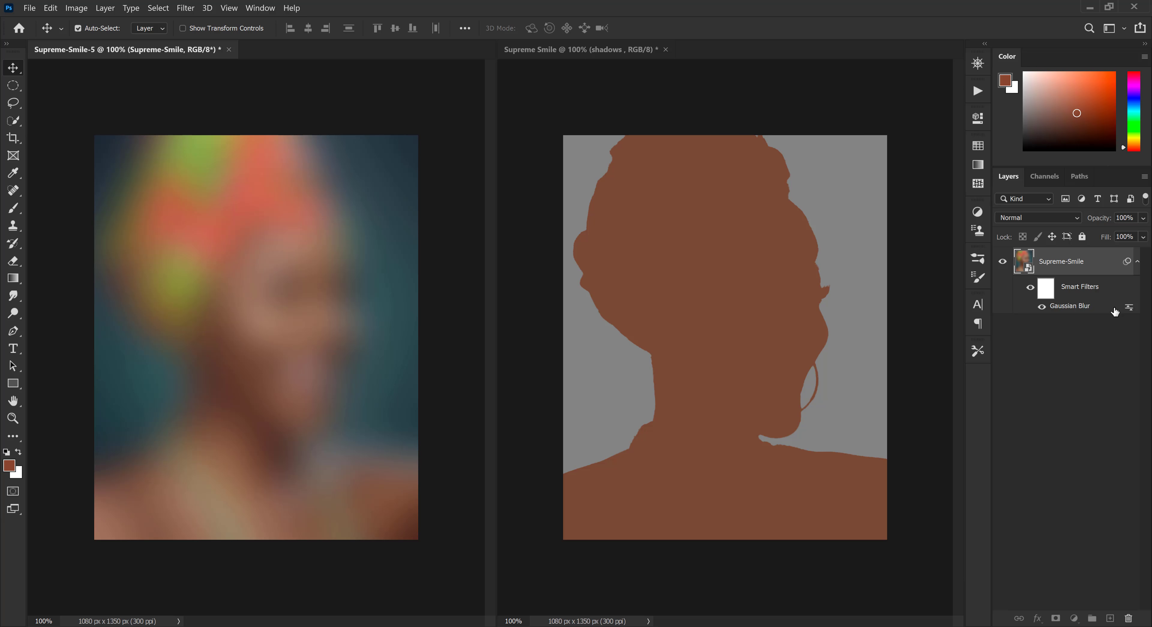
Review the Gaussian Blur smart filter's settings and mask, and compare the portrait with the filter hidden and shown
{"action": "double_click", "coordinate": [1074, 310]}
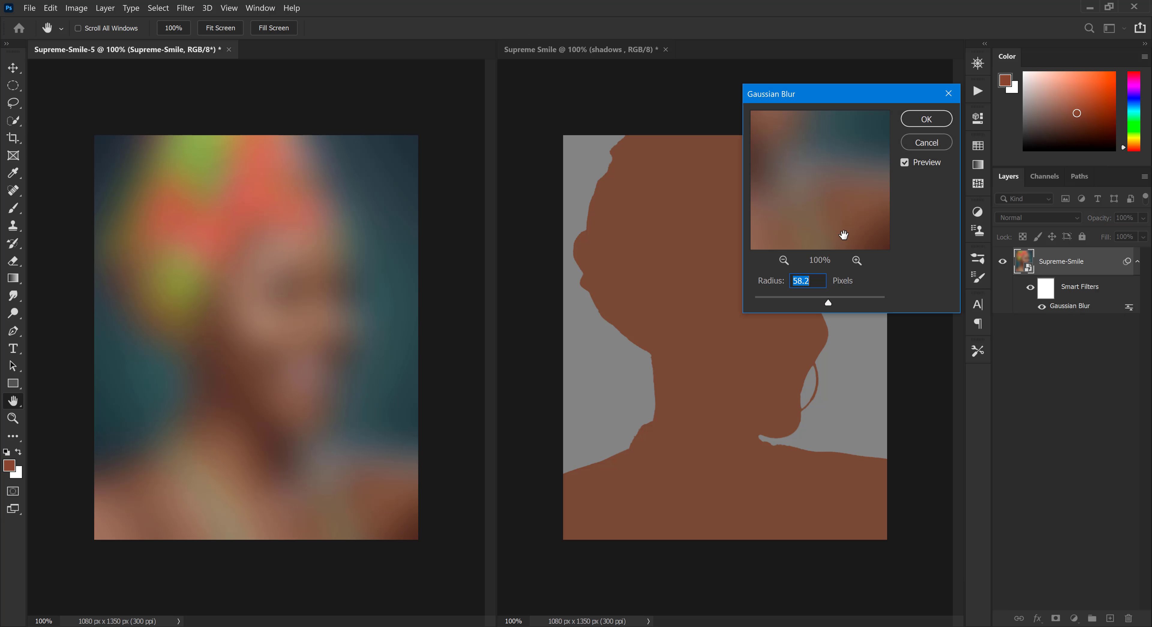
{"action": "left_click", "coordinate": [926, 122]}
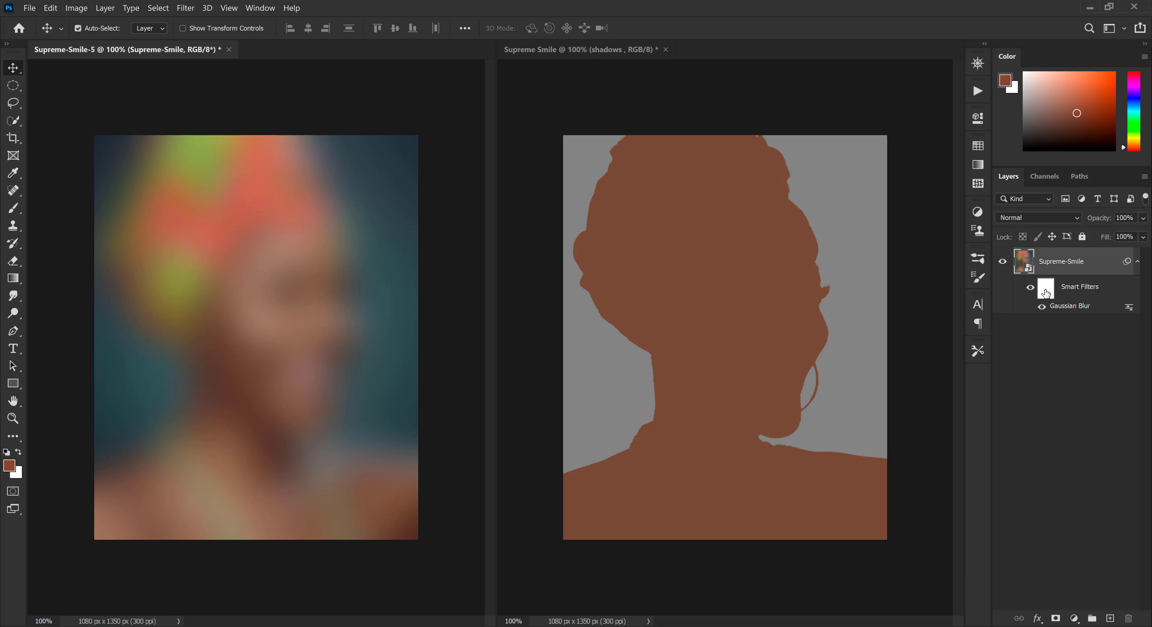
{"action": "left_click", "coordinate": [1045, 293]}
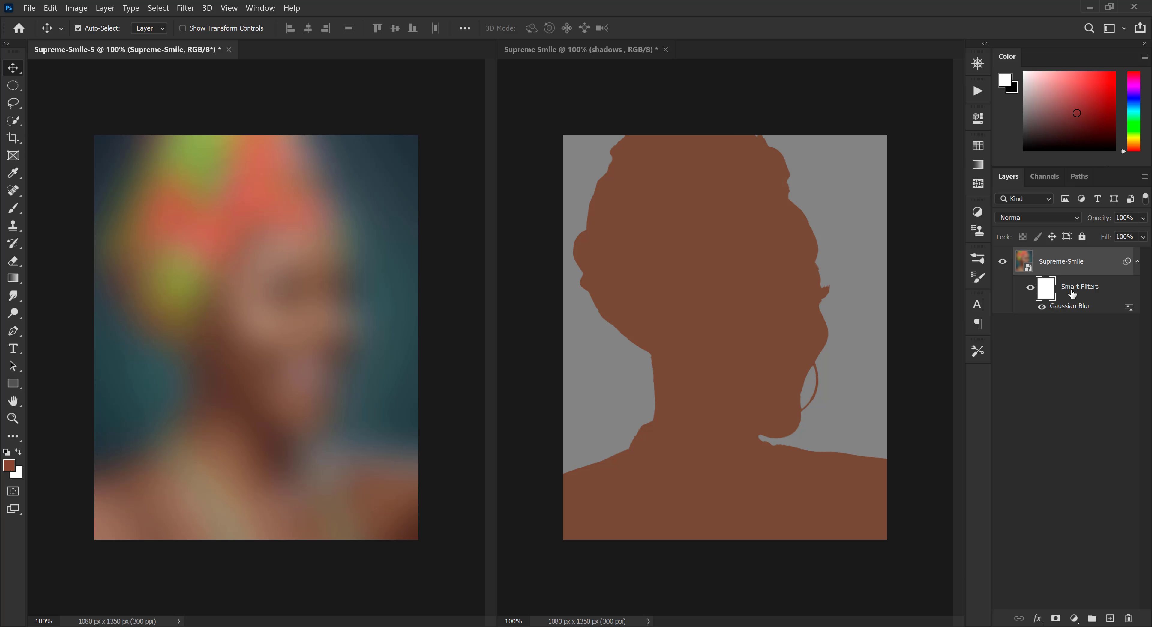
{"action": "left_click", "coordinate": [1030, 288]}
{"action": "left_click", "coordinate": [1030, 288]}
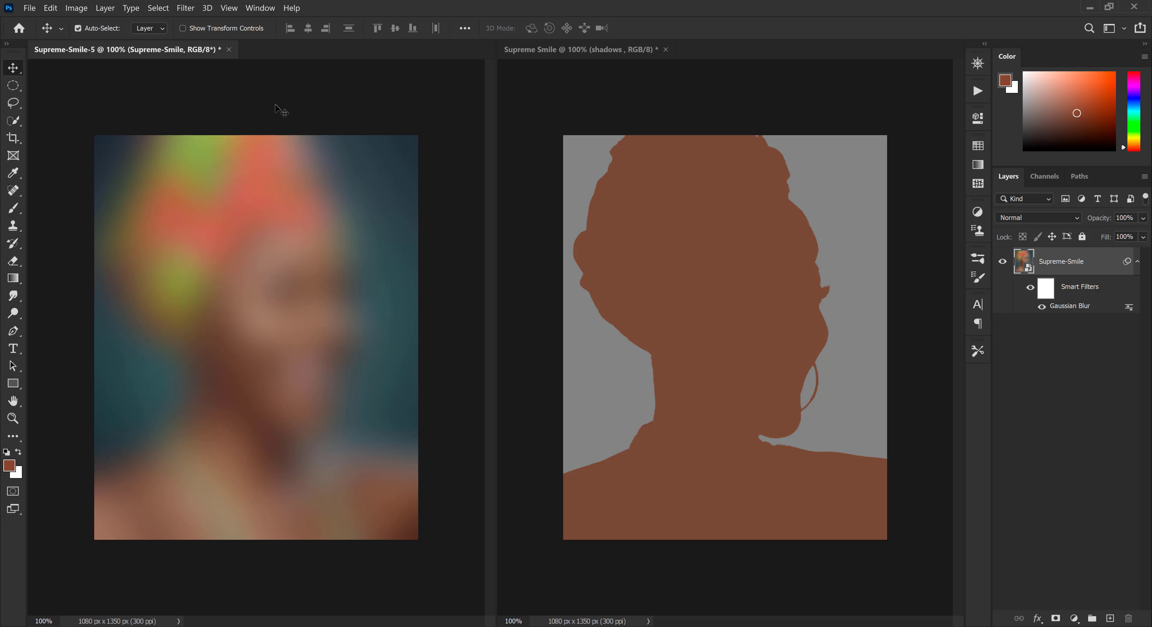
Lock the blurred Supreme-Smile layer and return to the Supreme Smile painting document
{"action": "left_click", "coordinate": [1081, 237]}
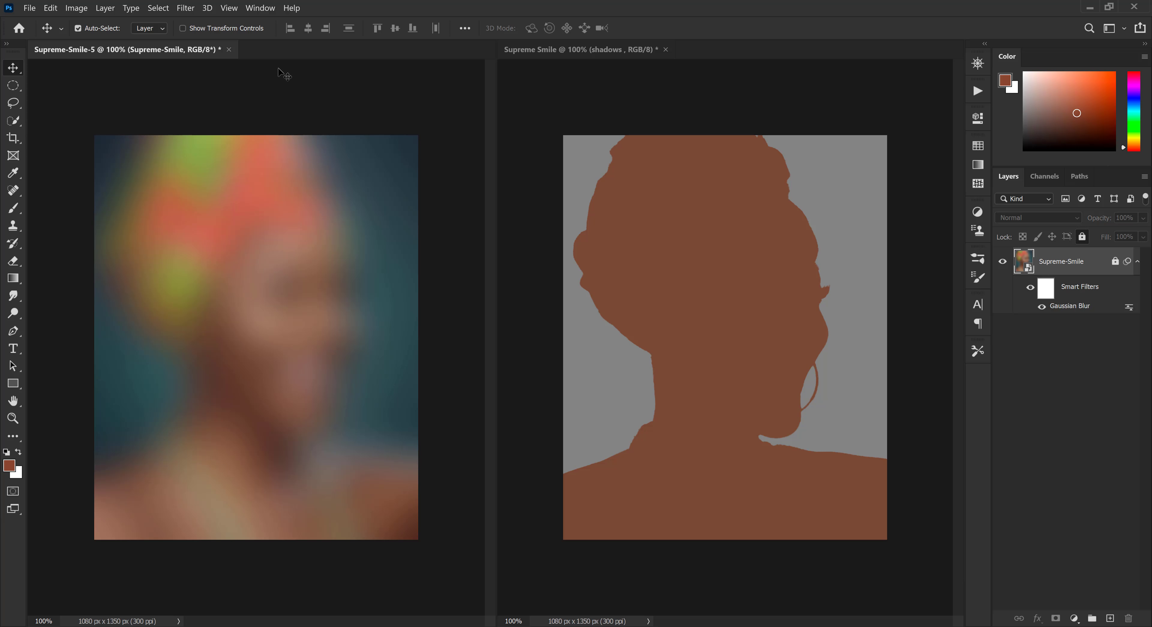
{"action": "left_click", "coordinate": [535, 139]}
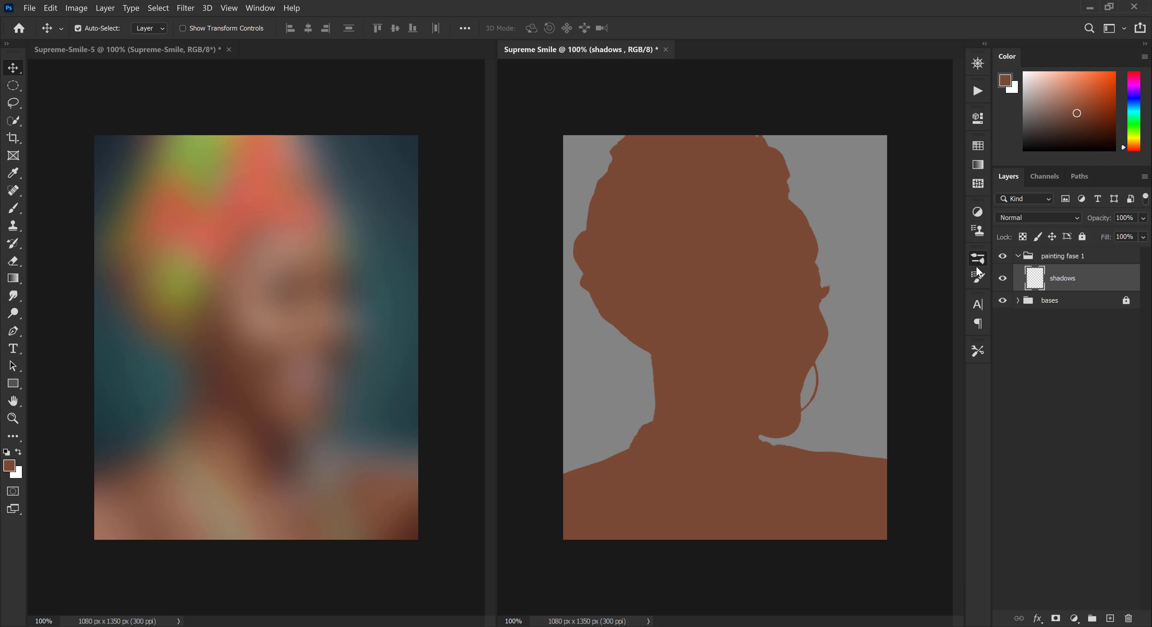
Choose the Hard Round Pressure Opacity brush from General Brushes and check its Transfer settings for pen pressure
{"action": "left_click", "coordinate": [978, 275]}
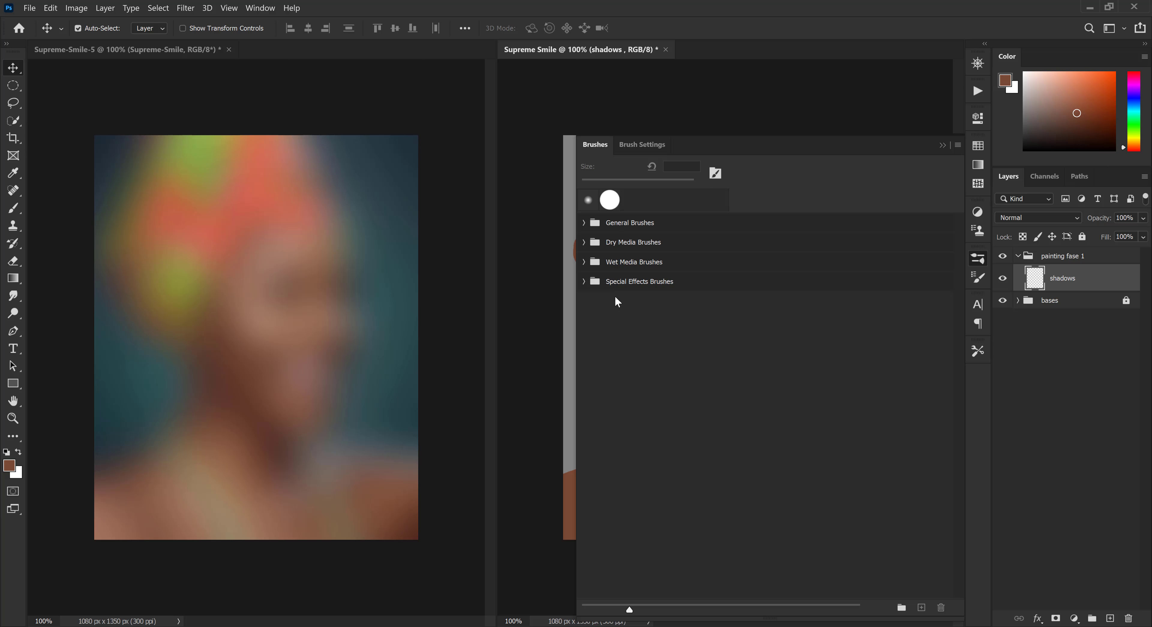
{"action": "left_click", "coordinate": [583, 223]}
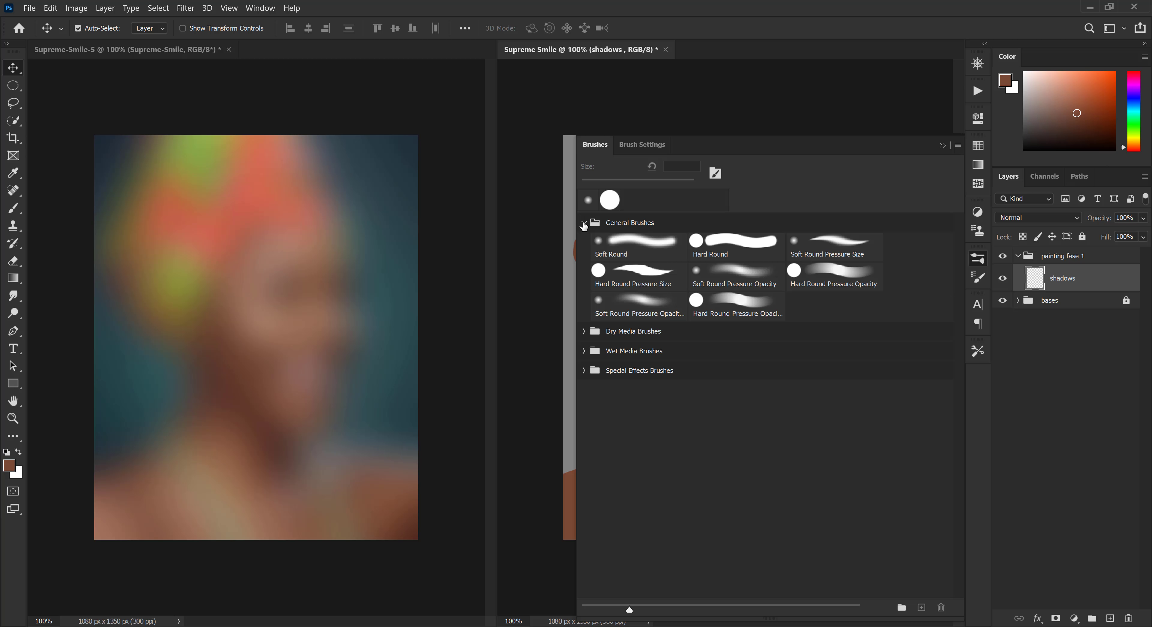
{"action": "left_click", "coordinate": [823, 274]}
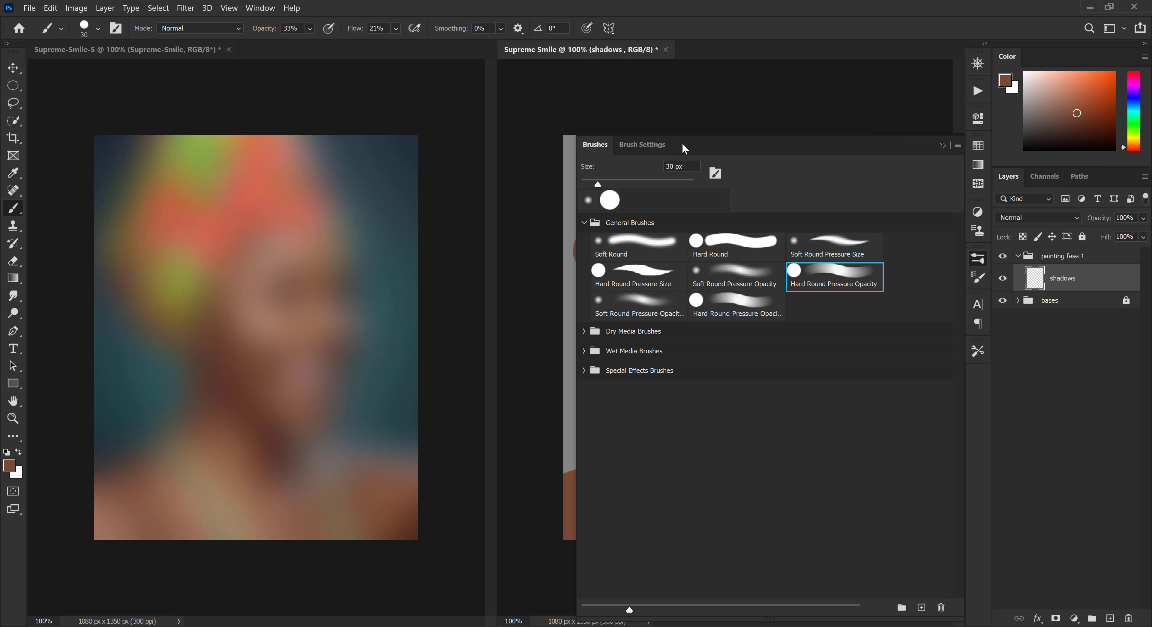
{"action": "left_click", "coordinate": [656, 145]}
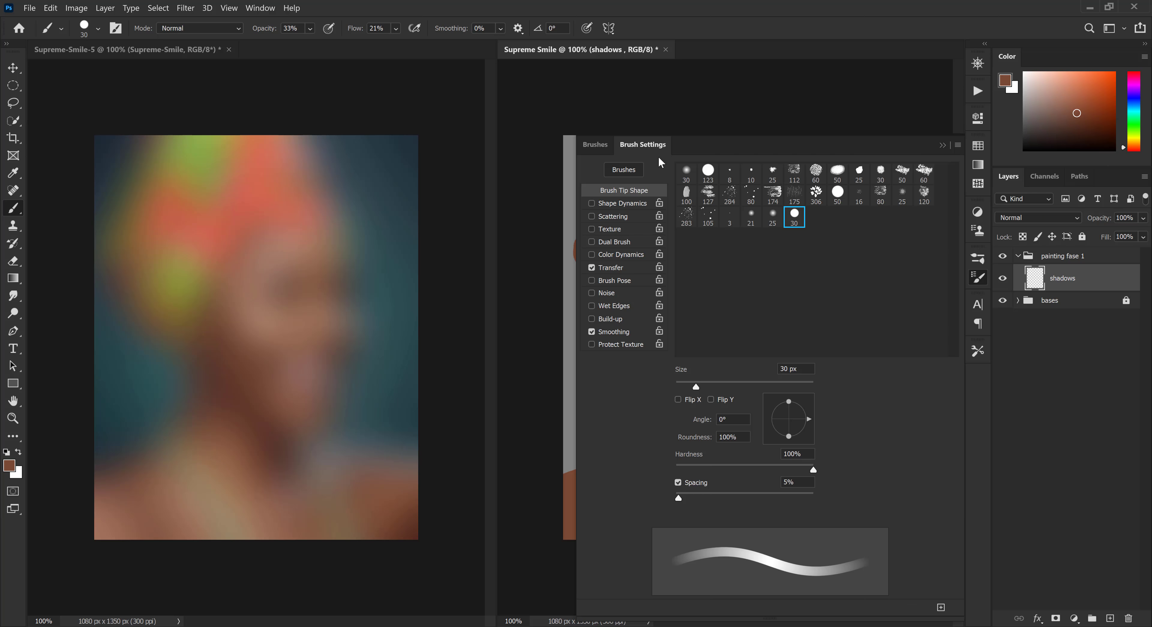
{"action": "left_click", "coordinate": [620, 268]}
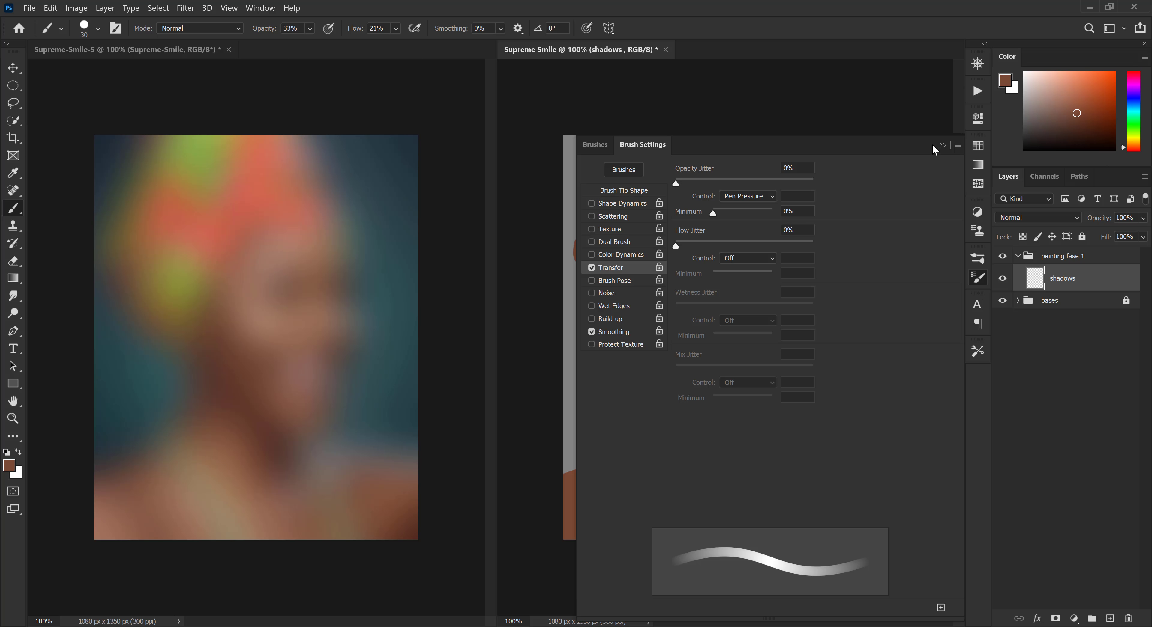
{"action": "left_click", "coordinate": [942, 146]}
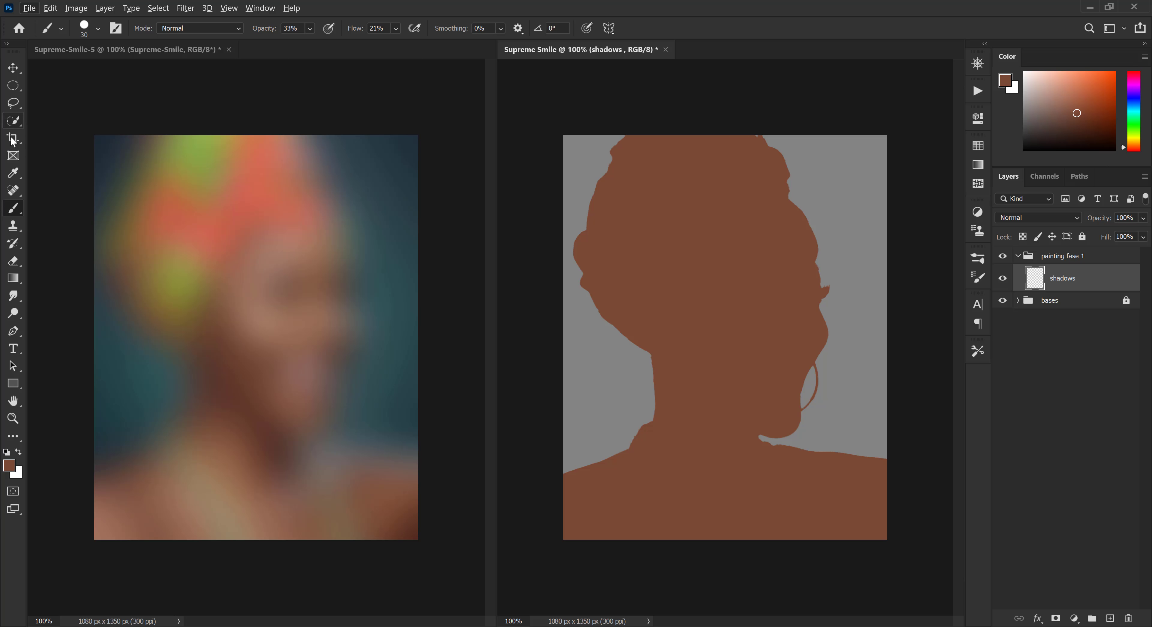
Sample the reddish, green and olive head wrap colors from the blurred reference portrait with the Eyedropper
{"action": "left_click", "coordinate": [13, 173]}
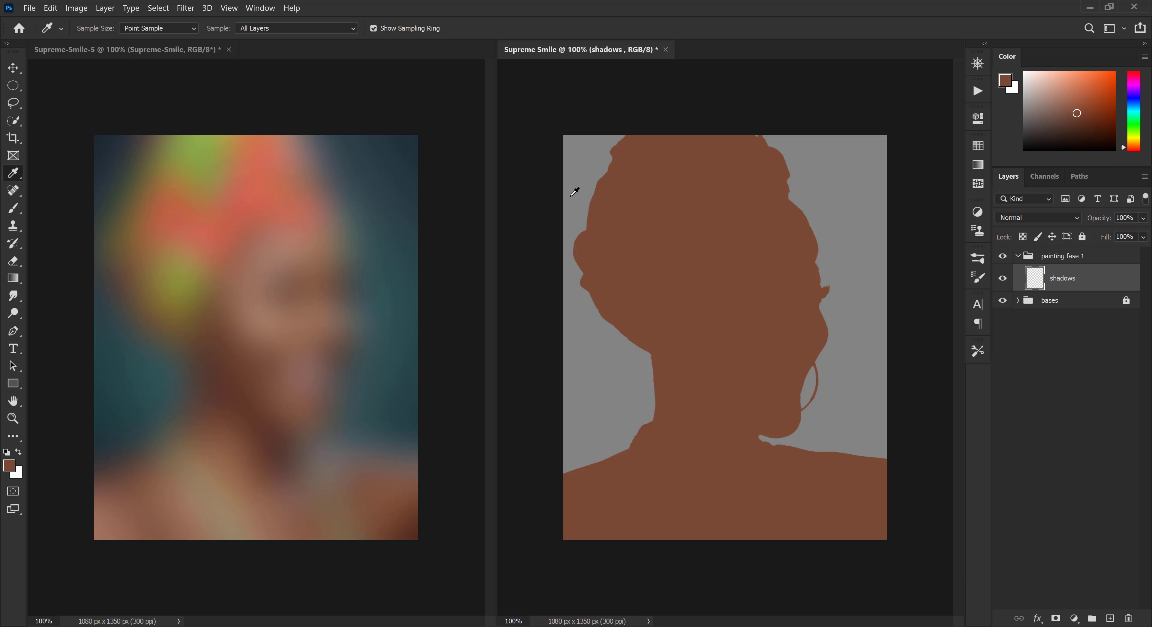
{"action": "left_click", "coordinate": [236, 211]}
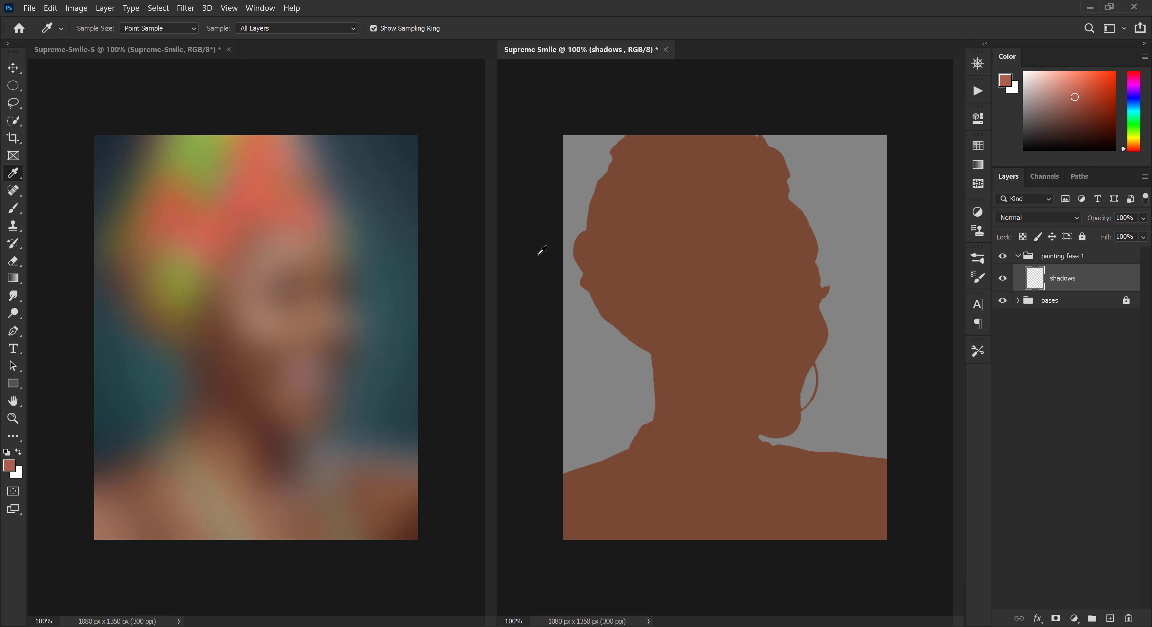
{"action": "left_click", "coordinate": [203, 165]}
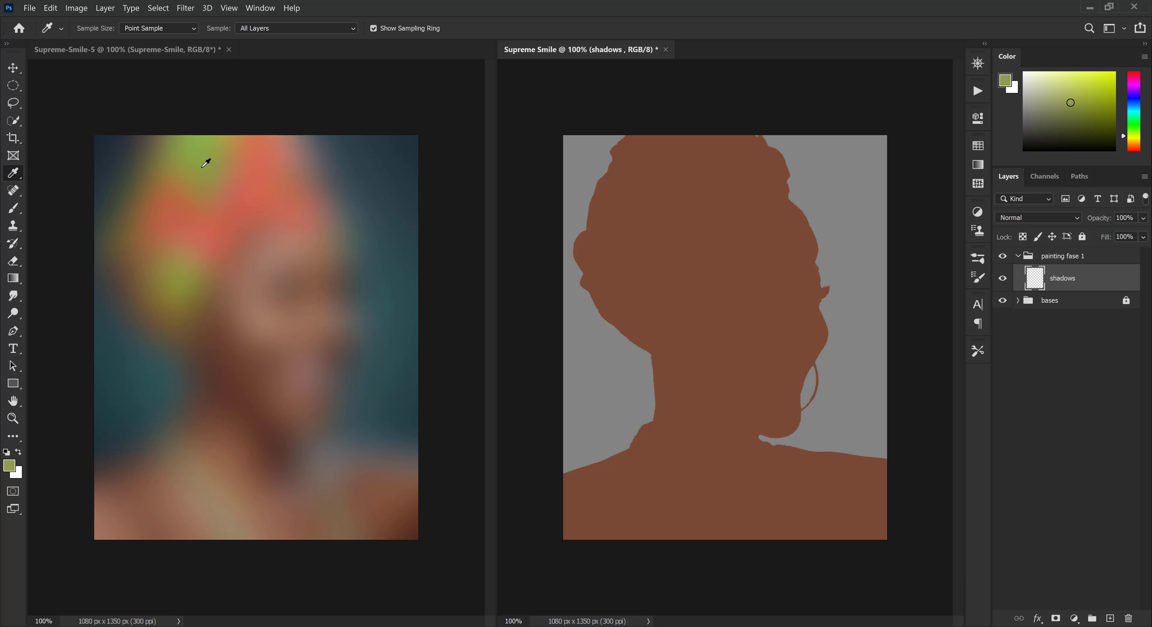
{"action": "left_click", "coordinate": [179, 285]}
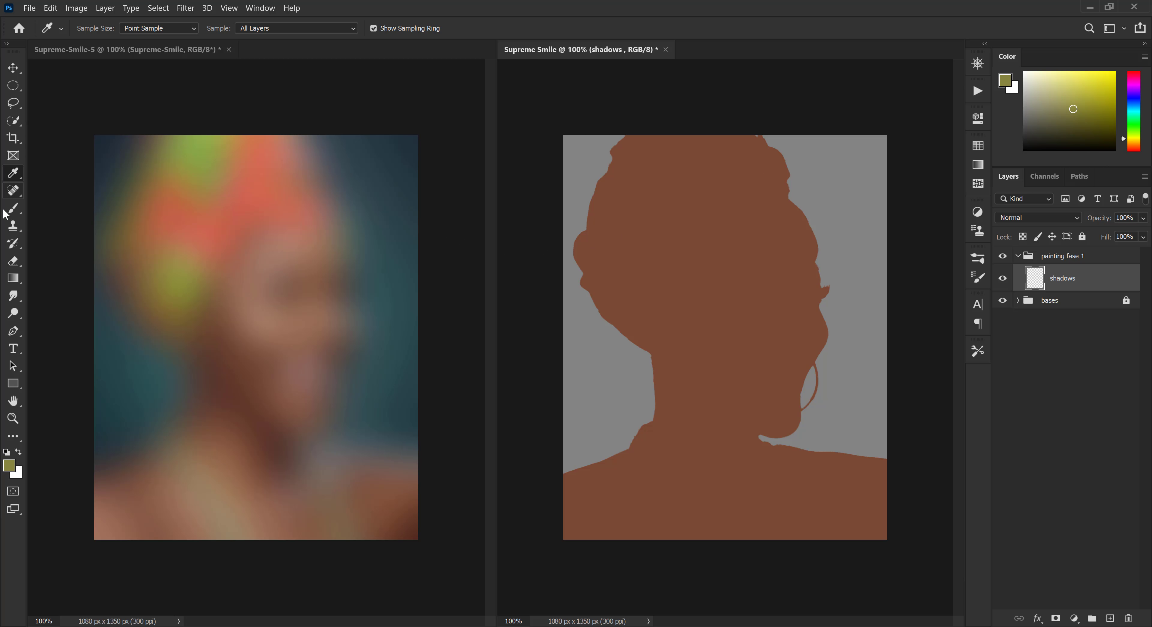
{"action": "left_click", "coordinate": [14, 209]}
{"action": "left_click", "coordinate": [13, 173]}
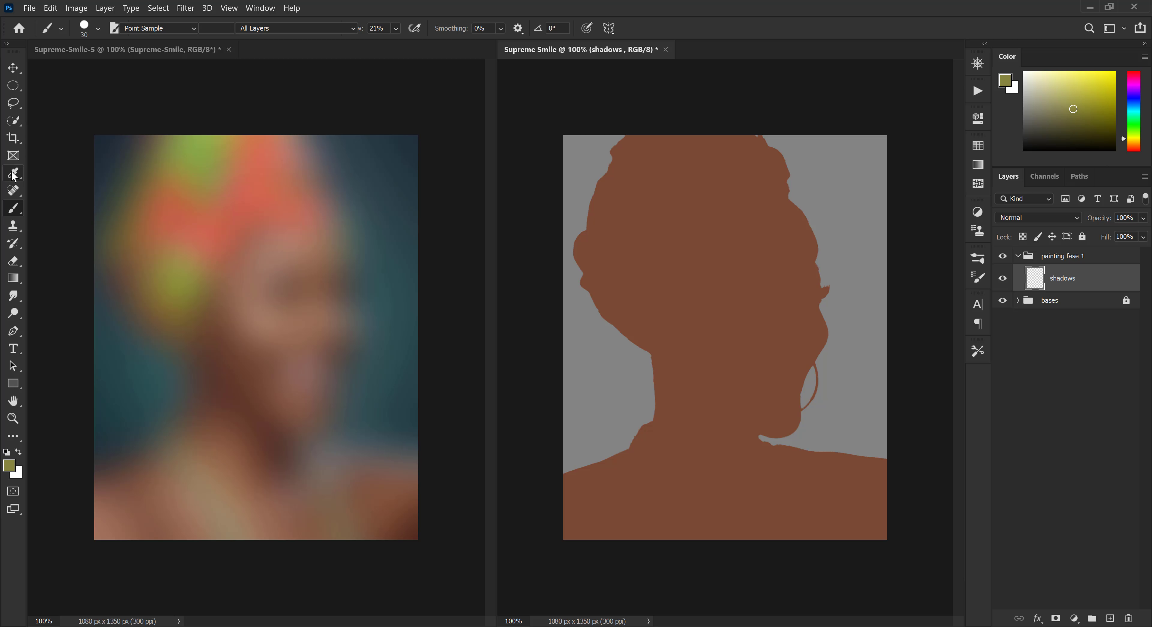
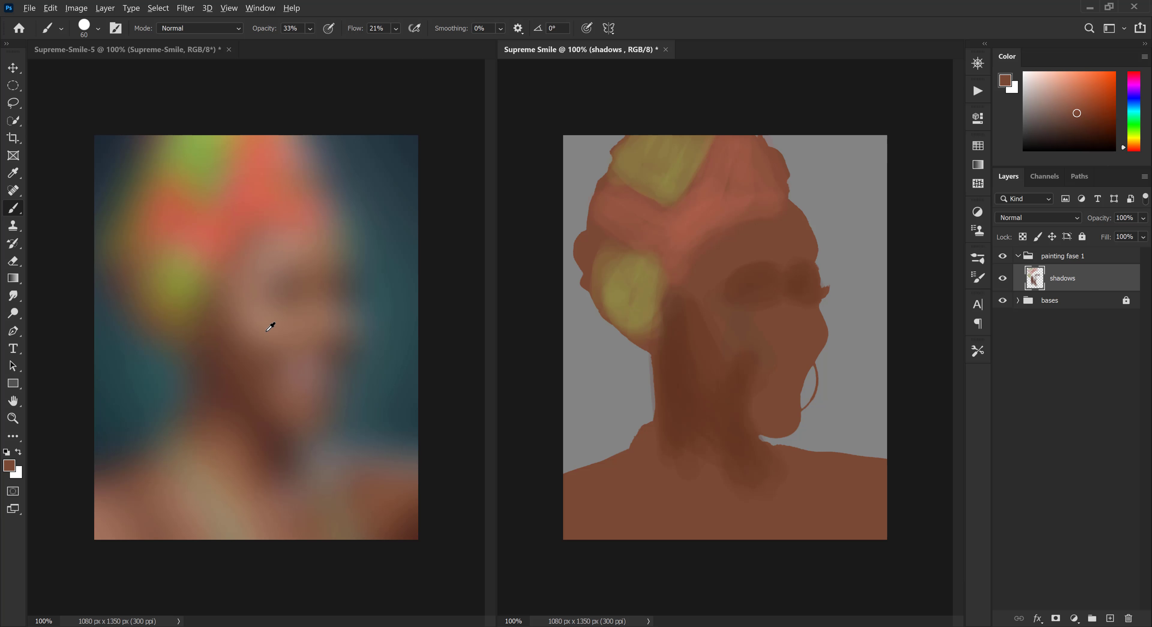
Paint the forehead on the shadows layer with light orange-brown sampled from the blurred cheek, and blend the temple with darker brown sampled from the painting
{"action": "left_click", "coordinate": [270, 328], "text": "alt"}
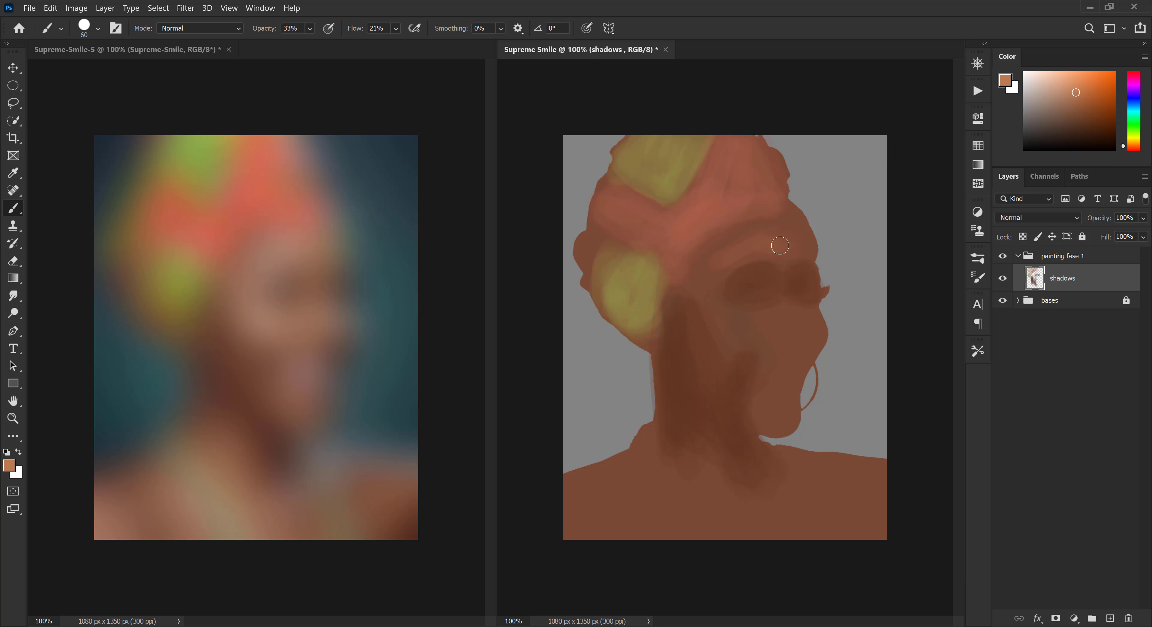
{"action": "mouse_move", "coordinate": [780, 246]}
{"action": "left_mouse_down"}
{"action": "mouse_move", "coordinate": [801, 230]}
{"action": "mouse_move", "coordinate": [753, 250]}
{"action": "mouse_move", "coordinate": [785, 267]}
{"action": "mouse_move", "coordinate": [798, 229]}
{"action": "mouse_move", "coordinate": [773, 221]}
{"action": "mouse_move", "coordinate": [699, 279]}
{"action": "mouse_move", "coordinate": [719, 272]}
{"action": "mouse_move", "coordinate": [726, 239]}
{"action": "mouse_move", "coordinate": [717, 306]}
{"action": "left_mouse_up"}
{"action": "left_click", "coordinate": [754, 251], "text": "alt"}
{"action": "left_click", "coordinate": [698, 313], "text": "alt"}
{"action": "left_click_drag", "start_coordinate": [705, 247], "coordinate": [696, 293]}
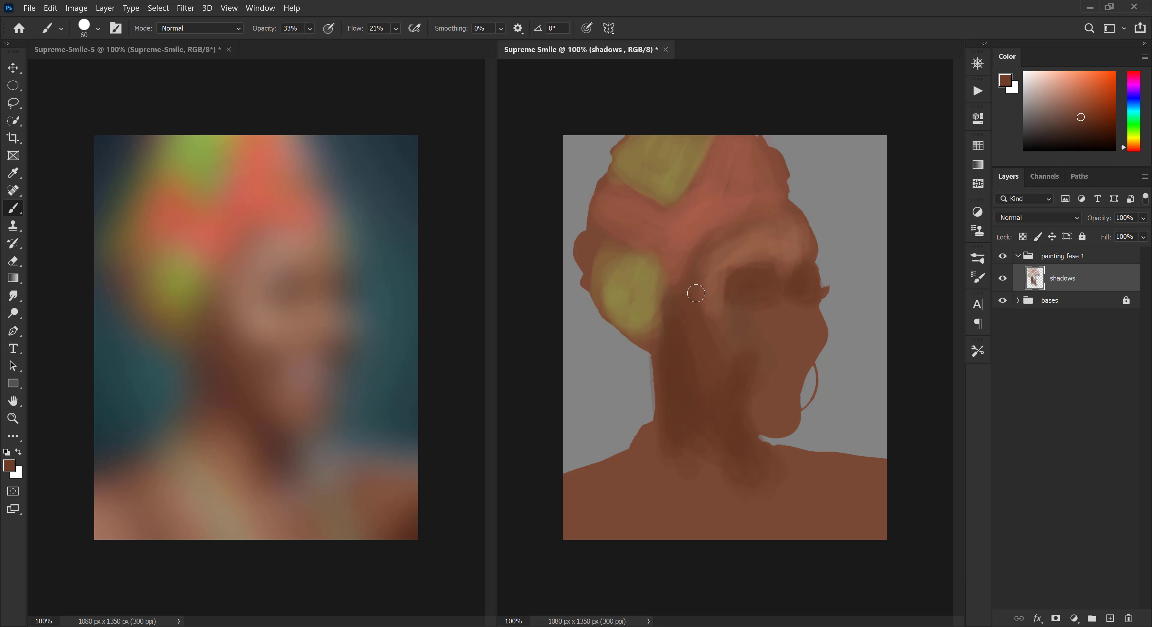
Sample olive from the rear fold of the head wrap and extend it across the wrap's back edge
{"action": "left_click", "coordinate": [702, 277], "text": "alt"}
{"action": "left_click", "coordinate": [626, 265], "text": "alt"}
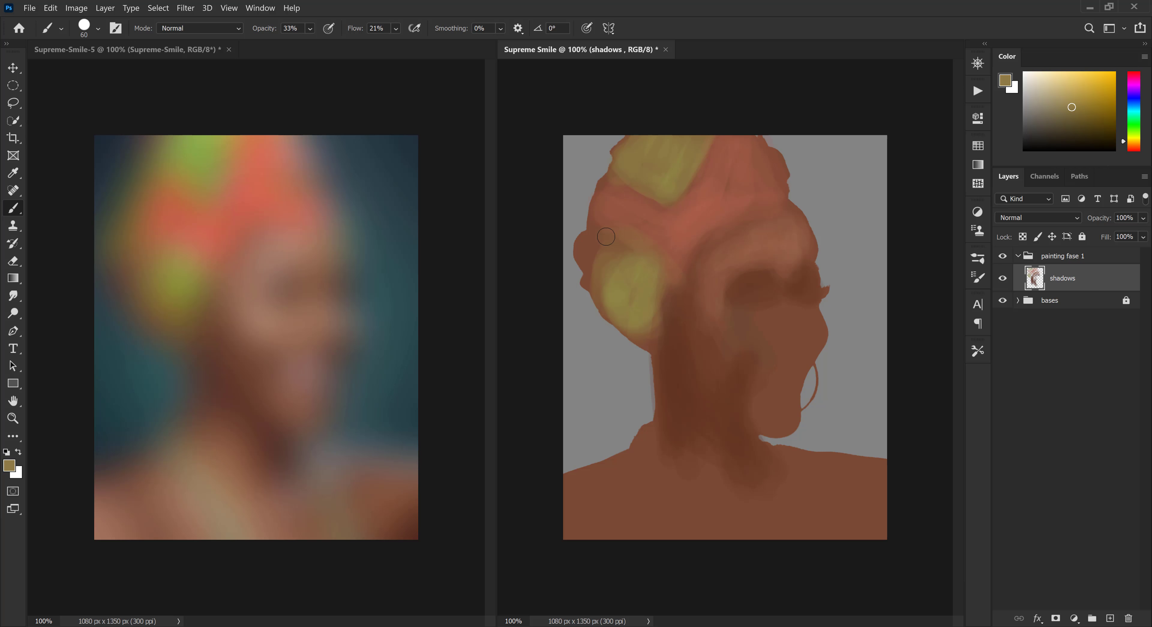
{"action": "mouse_move", "coordinate": [617, 273]}
{"action": "left_mouse_down"}
{"action": "mouse_move", "coordinate": [588, 236]}
{"action": "mouse_move", "coordinate": [600, 286]}
{"action": "left_mouse_up"}
Paint the central band of the head wrap with a brighter, more saturated red and blend it toward the side folds
{"action": "left_click", "coordinate": [685, 177], "text": "alt"}
{"action": "left_click", "coordinate": [1124, 150]}
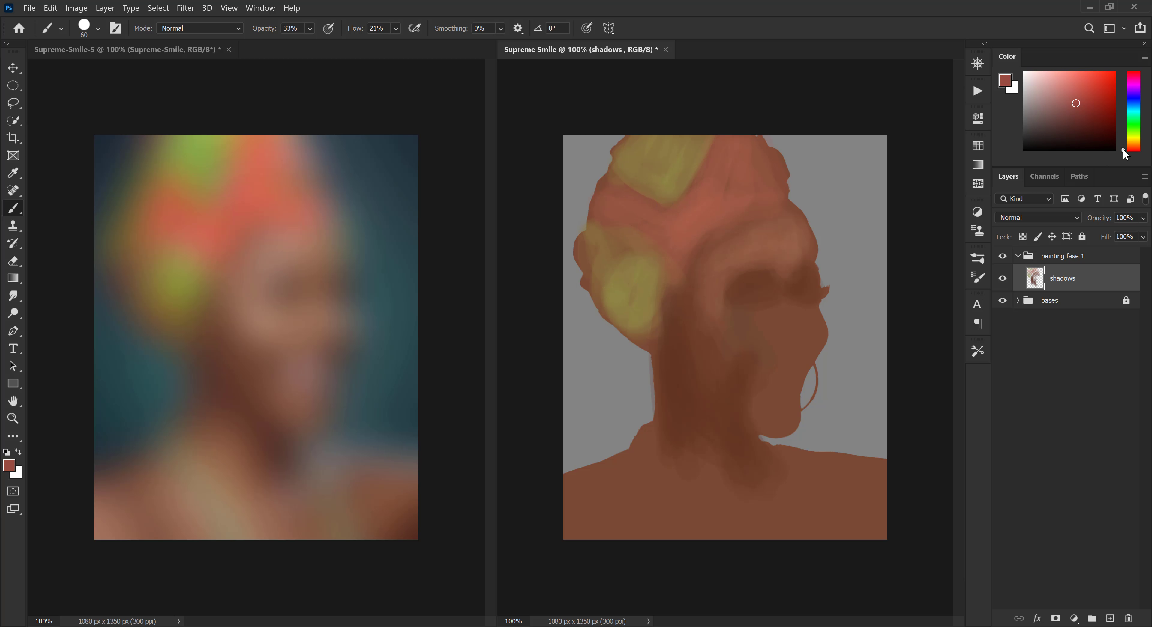
{"action": "left_click_drag", "start_coordinate": [1074, 88], "coordinate": [1087, 89]}
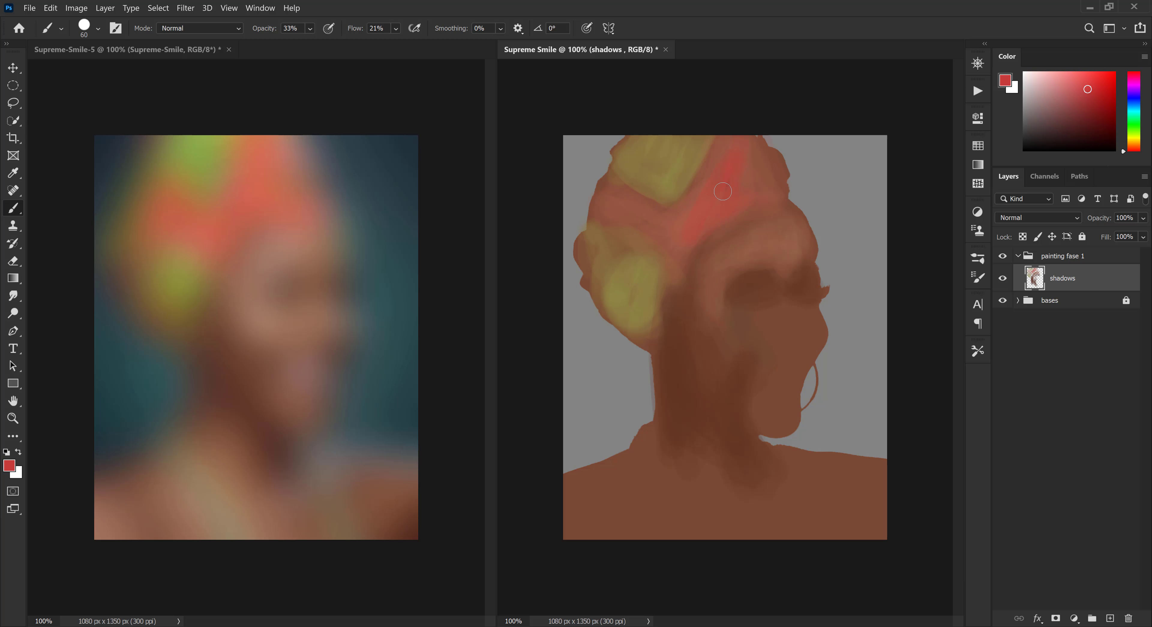
{"action": "left_click_drag", "start_coordinate": [704, 192], "coordinate": [741, 201]}
{"action": "left_click", "coordinate": [679, 227], "text": "alt"}
{"action": "left_click_drag", "start_coordinate": [651, 242], "coordinate": [670, 263]}
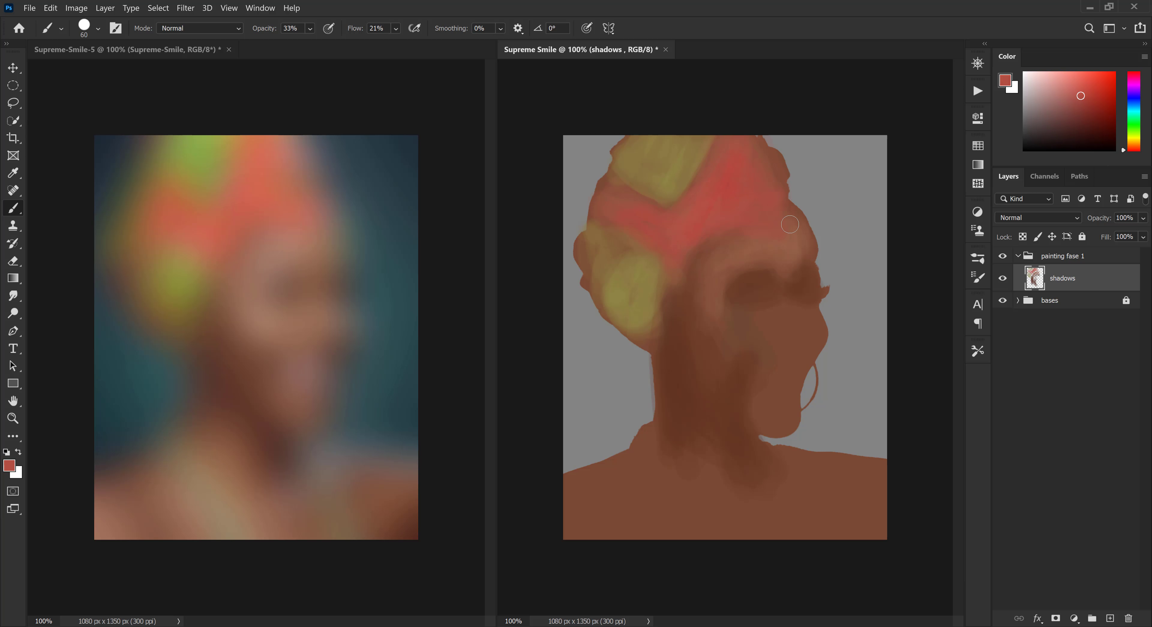
Shade the temple and hairline with sampled browns, and refine the wrap's lower edge with sampled olive using a 45 px brush
{"action": "left_click", "coordinate": [698, 291], "text": "alt"}
{"action": "left_click", "coordinate": [717, 234], "text": "alt"}
{"action": "left_click_drag", "start_coordinate": [703, 266], "coordinate": [679, 280]}
{"action": "key", "text": "]"}
{"action": "left_click", "coordinate": [689, 276], "text": "alt"}
{"action": "left_click", "coordinate": [657, 319], "text": "alt"}
{"action": "left_click_drag", "start_coordinate": [658, 323], "coordinate": [670, 303]}
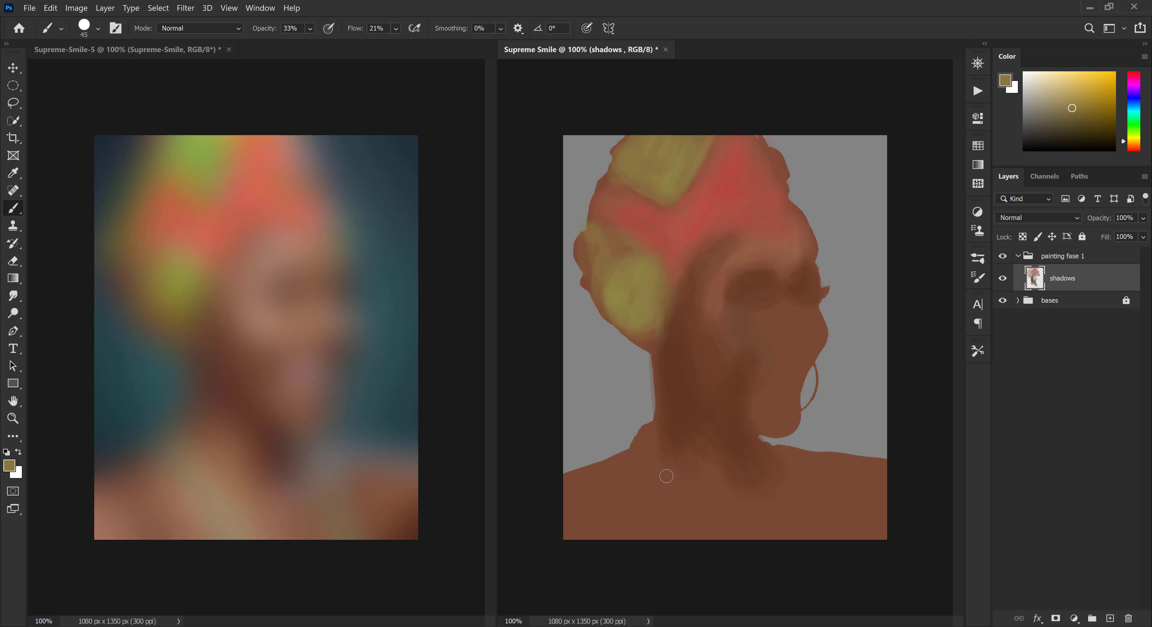
Paint the nose bridge and cheek with sampled light brown using a 60 px brush, and soften the skin around the eye sockets
{"action": "left_click", "coordinate": [783, 245], "text": "alt"}
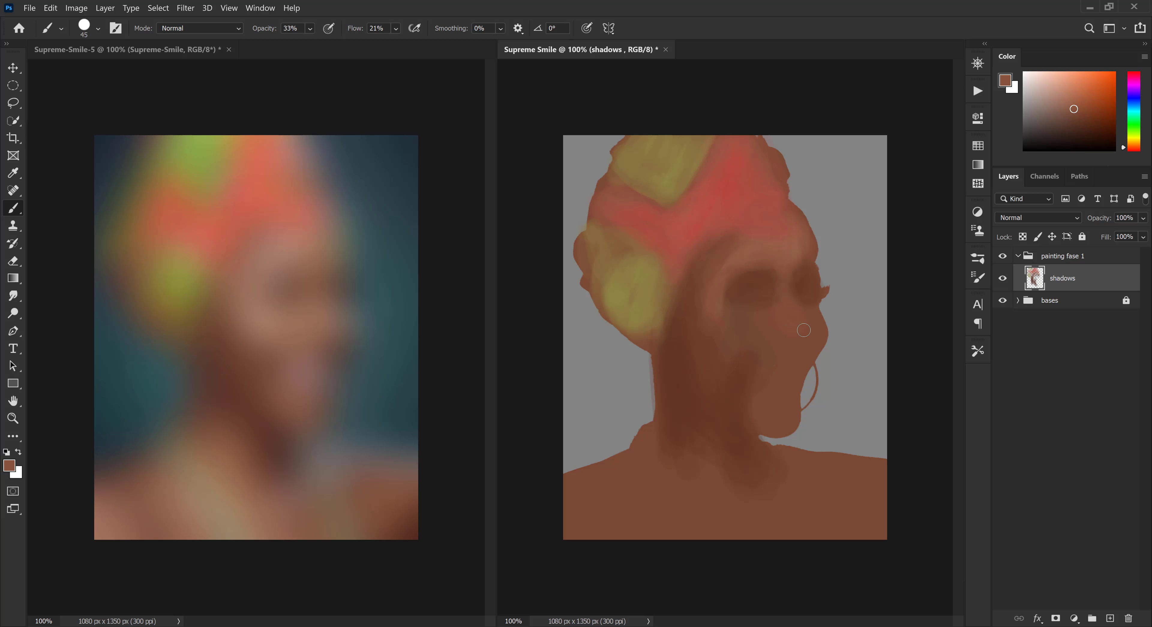
{"action": "left_click", "coordinate": [716, 308], "text": "alt"}
{"action": "key", "text": "]"}
{"action": "key", "text": "]"}
{"action": "mouse_move", "coordinate": [716, 322]}
{"action": "left_mouse_down"}
{"action": "mouse_move", "coordinate": [750, 350]}
{"action": "mouse_move", "coordinate": [742, 340]}
{"action": "left_mouse_up"}
{"action": "left_click", "coordinate": [733, 259], "text": "alt"}
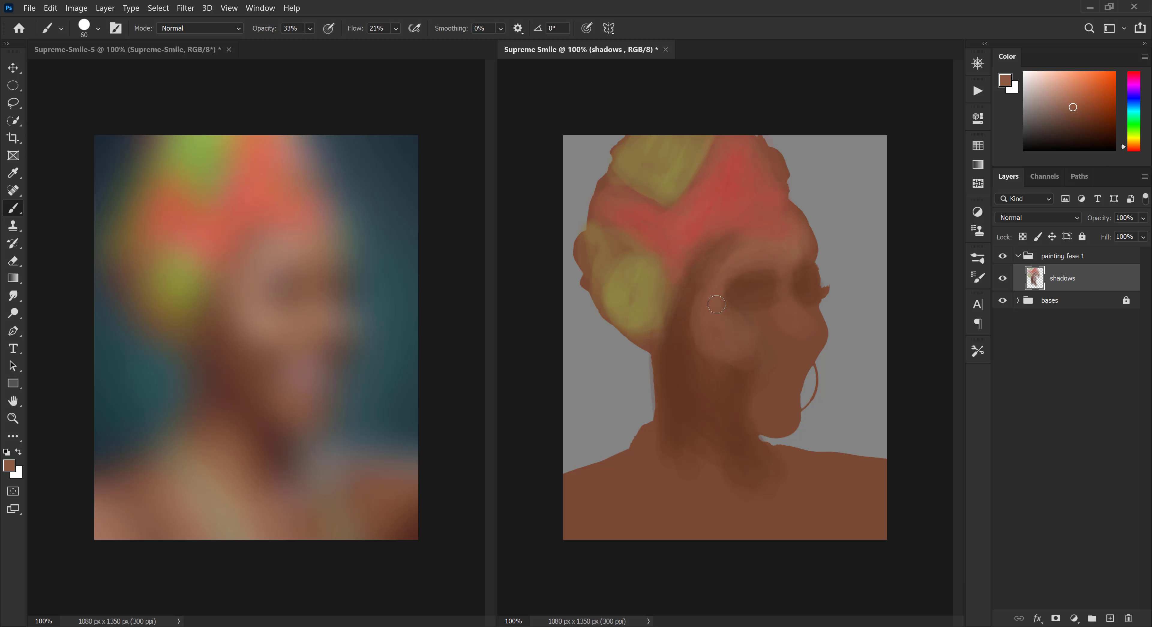
{"action": "key", "text": "bracketleft"}
{"action": "key", "text": "bracketleft"}
Sample dark brown from the neck, shift it toward red, and paint a shadow from behind the jaw down the throat
{"action": "left_click", "coordinate": [675, 406], "text": "alt"}
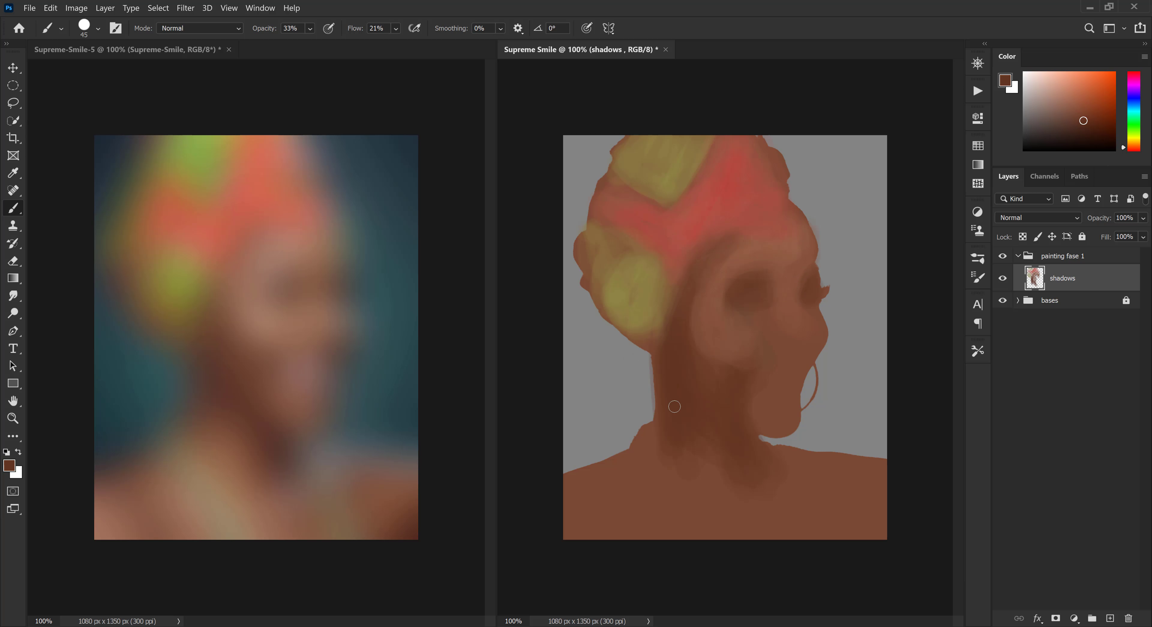
{"action": "key", "text": "bracketright"}
{"action": "key", "text": "bracketright"}
{"action": "key", "text": "bracketright"}
{"action": "key", "text": "bracketright"}
{"action": "left_click", "coordinate": [759, 351], "text": "alt"}
{"action": "left_click_drag", "start_coordinate": [1123, 147], "coordinate": [1123, 150]}
{"action": "left_click", "coordinate": [1097, 121]}
{"action": "left_click_drag", "start_coordinate": [677, 347], "coordinate": [768, 479]}
Deepen and blend the shadow under the jaw with darker reddish brown using a 70 px brush
{"action": "left_click", "coordinate": [1102, 132]}
{"action": "key", "text": "bracketleft"}
{"action": "key", "text": "bracketleft"}
{"action": "key", "text": "bracketleft"}
{"action": "left_click", "coordinate": [733, 379], "text": "alt"}
{"action": "key", "text": "bracketright"}
{"action": "key", "text": "bracketright"}
{"action": "left_click", "coordinate": [737, 409], "text": "alt"}
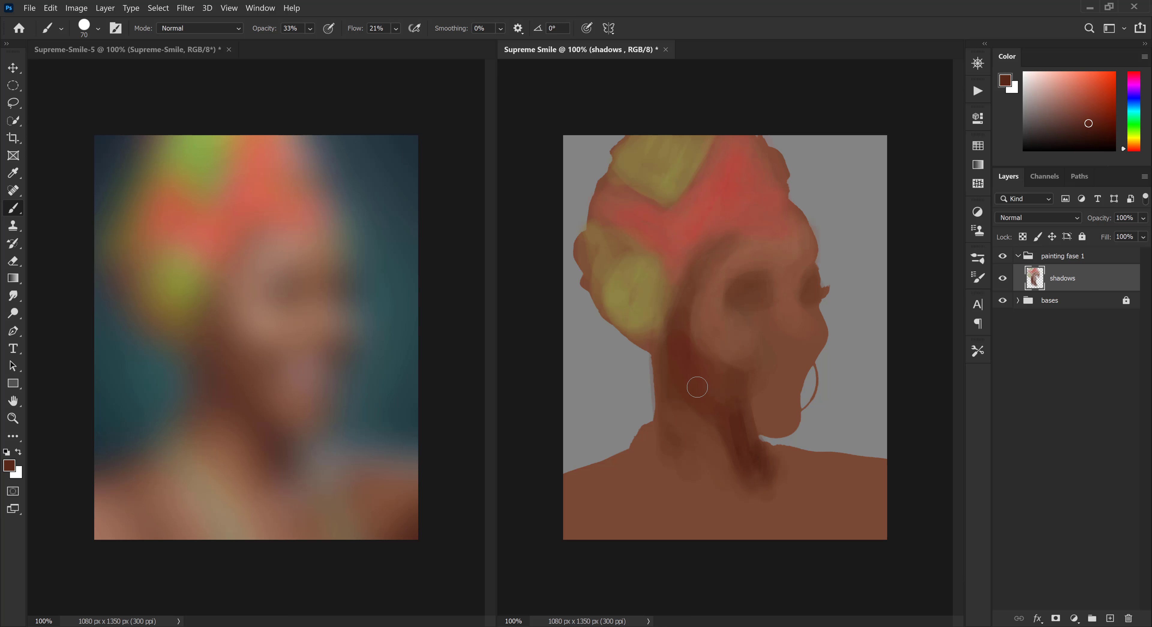
{"action": "left_click_drag", "start_coordinate": [720, 412], "coordinate": [753, 467]}
Darken the near eye socket and the far mouth corner beside the earring using a smaller brush
{"action": "key", "text": "bracketleft"}
{"action": "key", "text": "bracketleft"}
{"action": "key", "text": "bracketleft"}
{"action": "key", "text": "bracketleft"}
{"action": "key", "text": "bracketright"}
{"action": "left_click_drag", "start_coordinate": [758, 283], "coordinate": [731, 293]}
{"action": "left_click_drag", "start_coordinate": [803, 371], "coordinate": [810, 368]}
{"action": "key", "text": "bracketright"}
Shift the sampled brown to a lighter orange-brown and paint the chin, cheek and nose with a 70 px brush
{"action": "left_click", "coordinate": [751, 371], "text": "alt"}
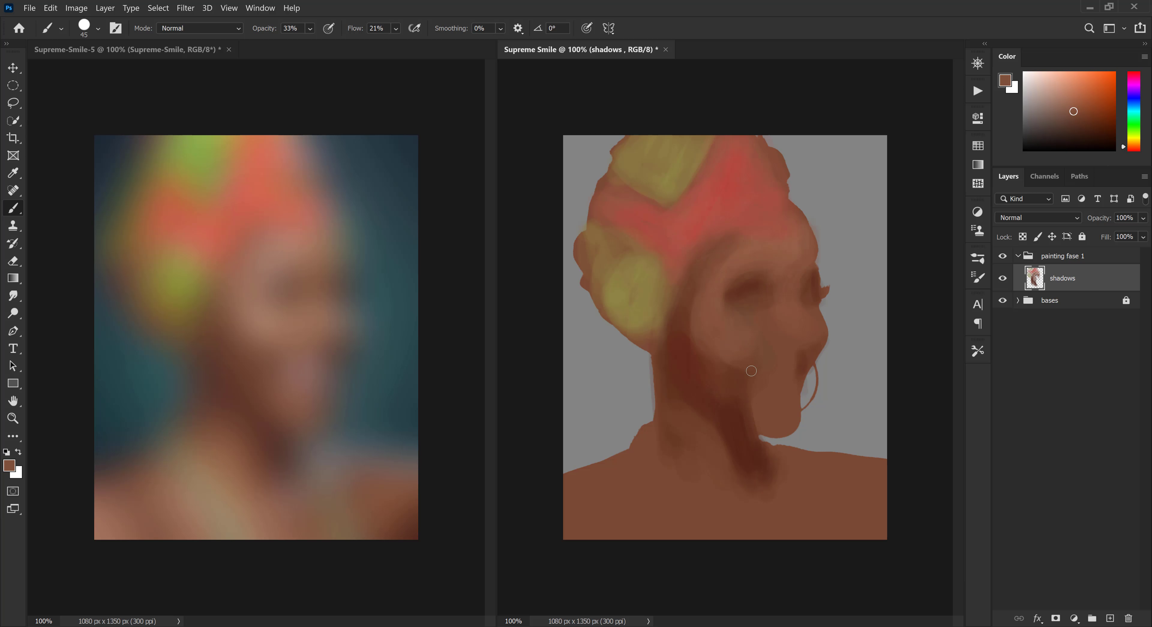
{"action": "left_click_drag", "start_coordinate": [1125, 154], "coordinate": [1125, 149]}
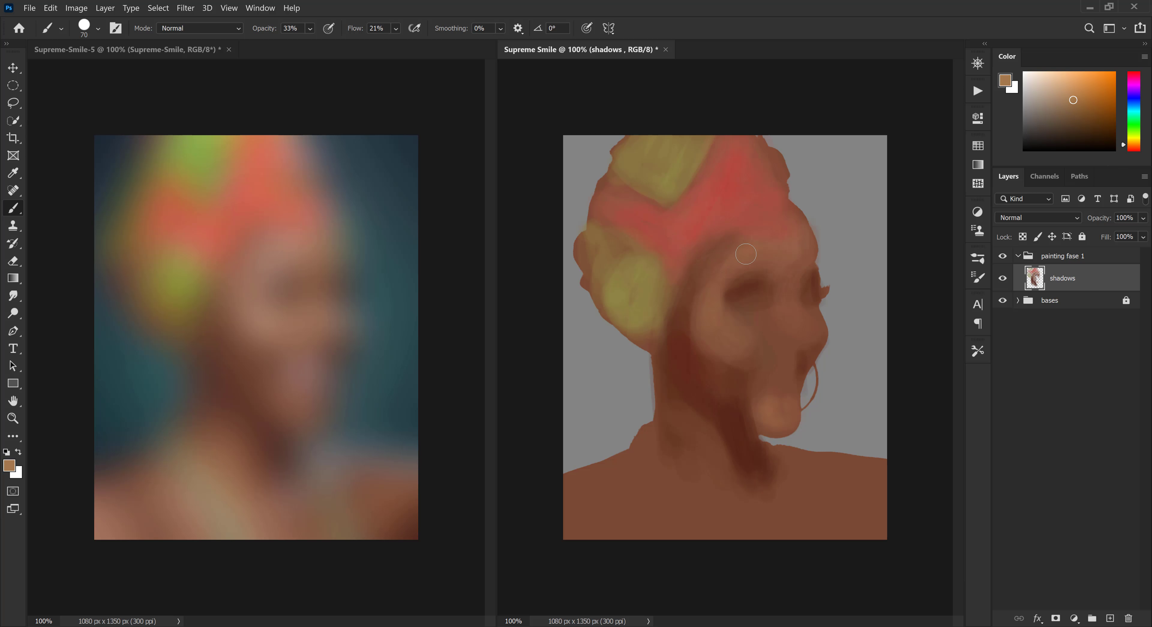
{"action": "mouse_move", "coordinate": [789, 303]}
{"action": "left_mouse_down"}
{"action": "mouse_move", "coordinate": [773, 322]}
{"action": "mouse_move", "coordinate": [799, 334]}
{"action": "left_mouse_up"}
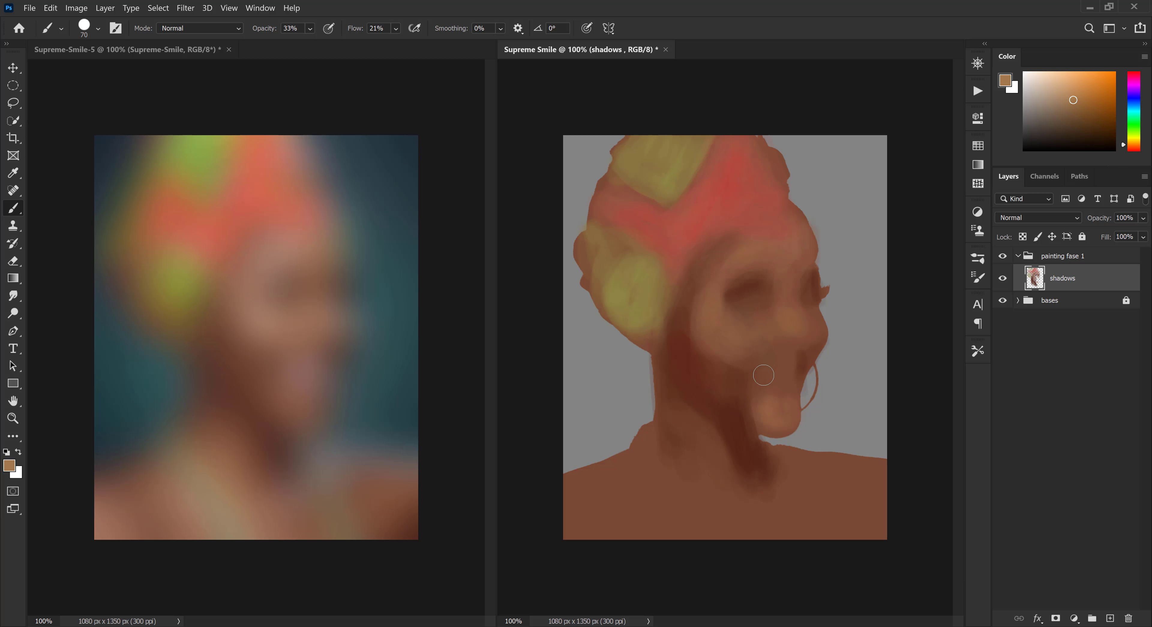
Block in the teeth area with pale pink using a 50 px brush, and sample dark brown beside the mouth
{"action": "left_click", "coordinate": [1046, 90]}
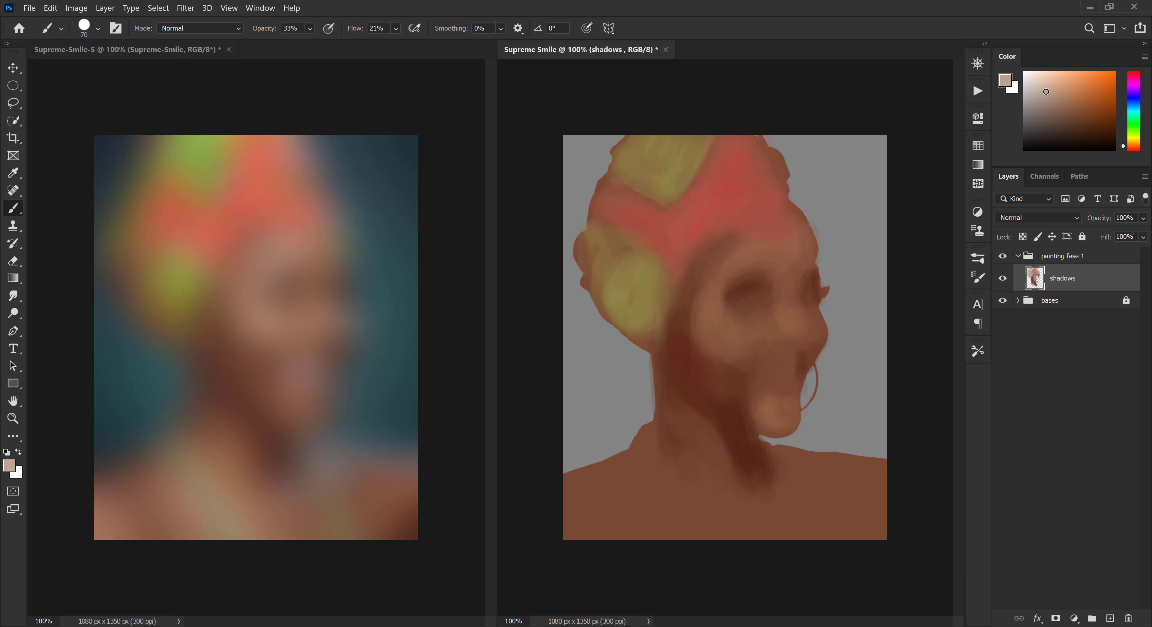
{"action": "key", "text": "bracketleft"}
{"action": "key", "text": "bracketleft"}
{"action": "left_click", "coordinate": [1124, 150]}
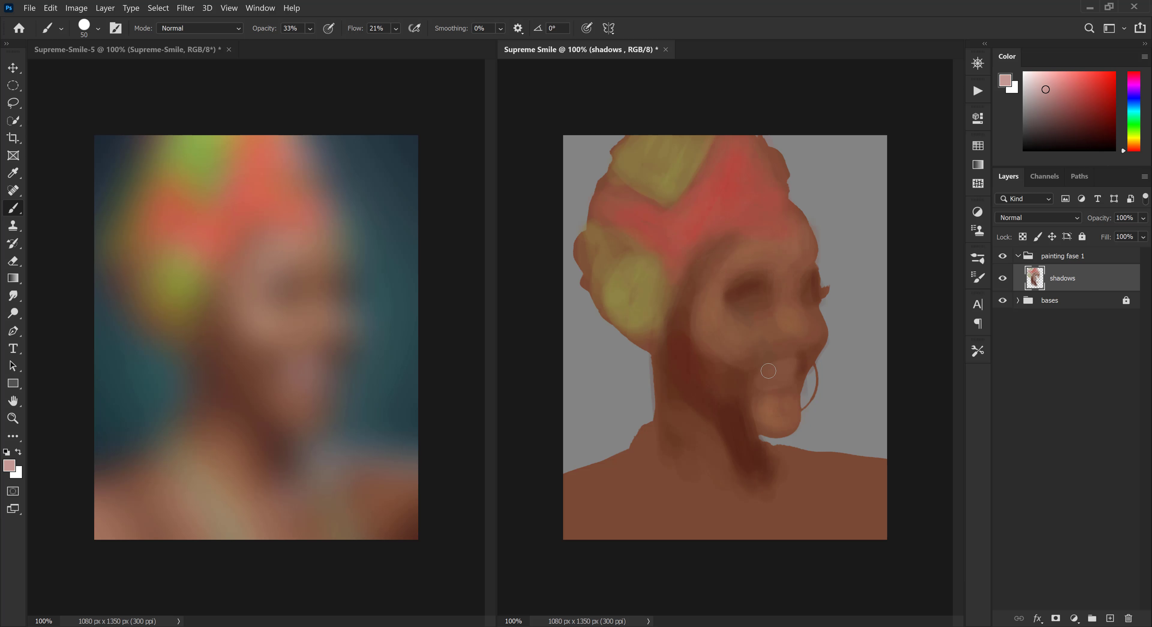
{"action": "mouse_move", "coordinate": [768, 371]}
{"action": "left_mouse_down"}
{"action": "mouse_move", "coordinate": [791, 374]}
{"action": "mouse_move", "coordinate": [784, 383]}
{"action": "left_mouse_up"}
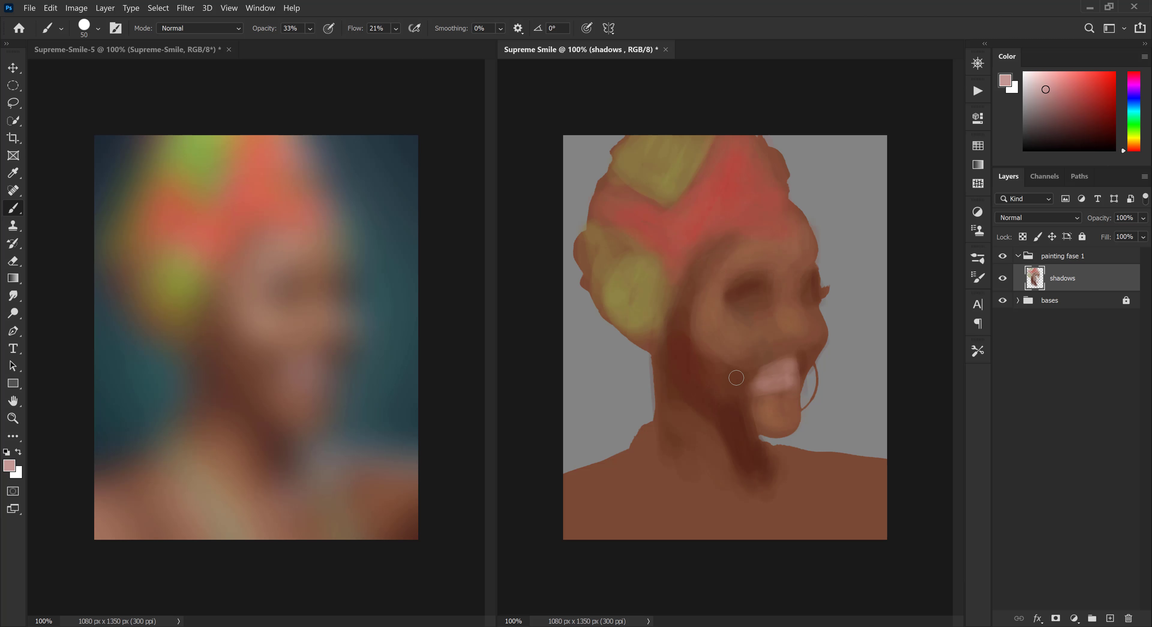
{"action": "left_click", "coordinate": [736, 378], "text": "alt"}
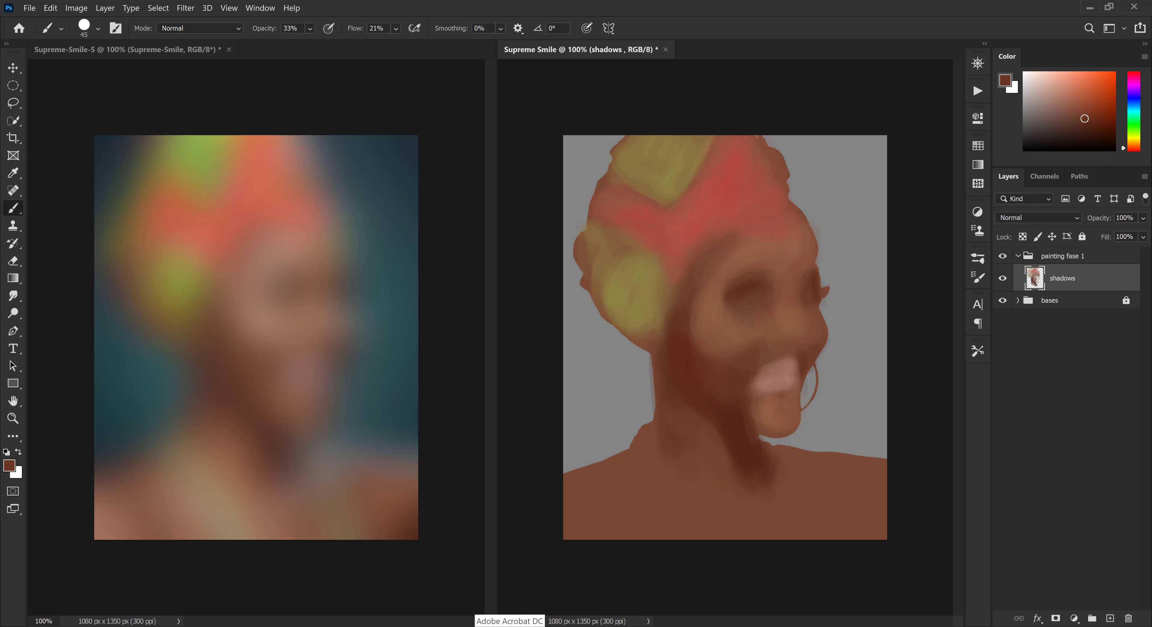
Set both the painting and the blurred reference to 125% zoom, and return to the painting document
{"action": "key", "text": "ctrl+plus"}
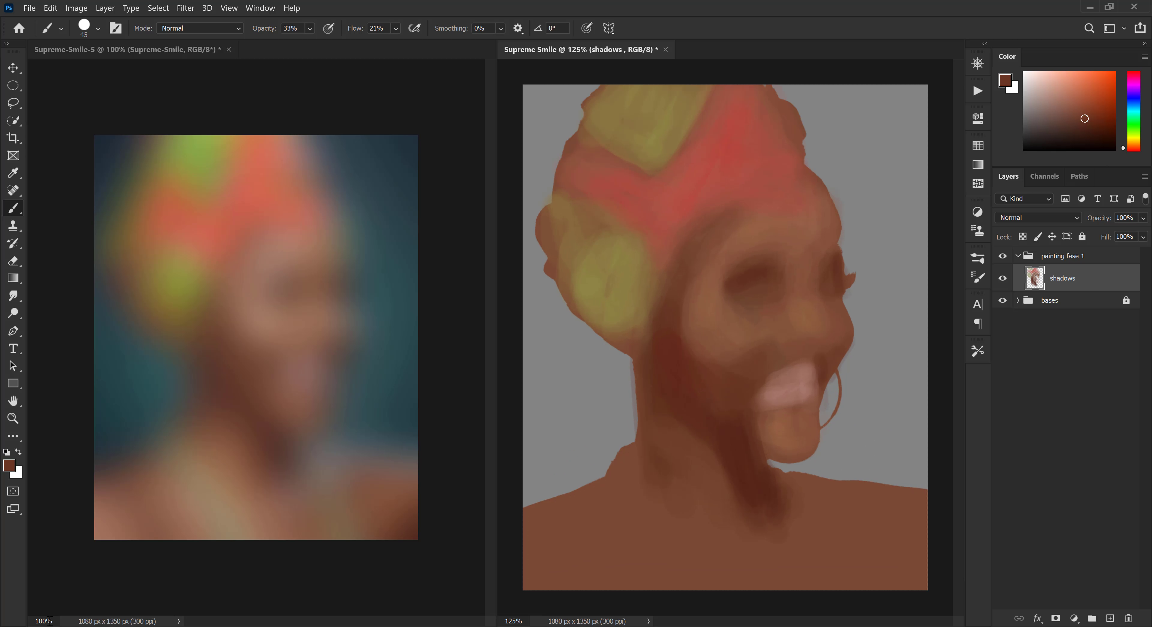
{"action": "left_click_drag", "start_coordinate": [54, 621], "coordinate": [26, 624]}
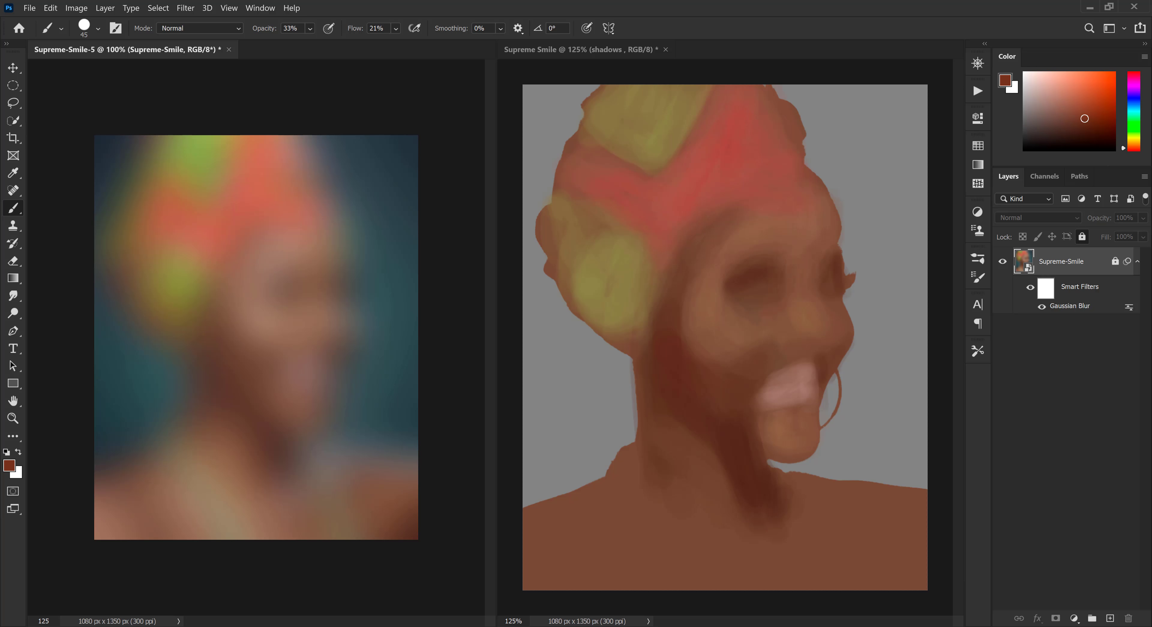
{"action": "type", "text": "25"}
{"action": "key", "text": "Return"}
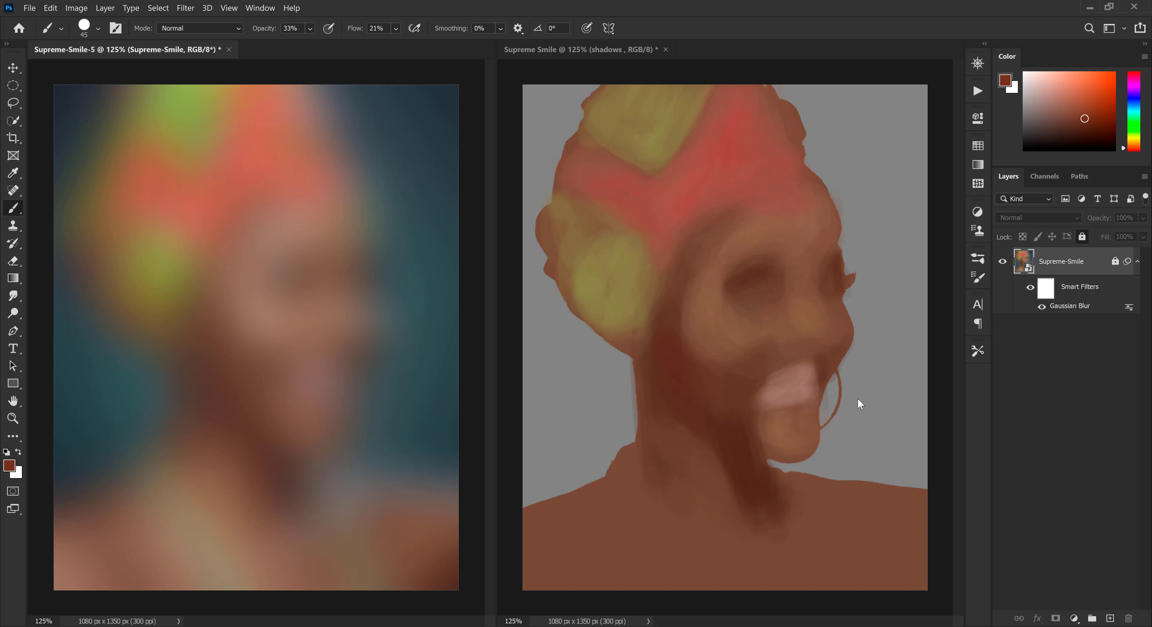
{"action": "left_click", "coordinate": [708, 382]}
Sample olive from the head wrap and paint a diagonal strap over the near shoulder, adding a lighter olive tone
{"action": "left_click", "coordinate": [611, 300], "text": "alt"}
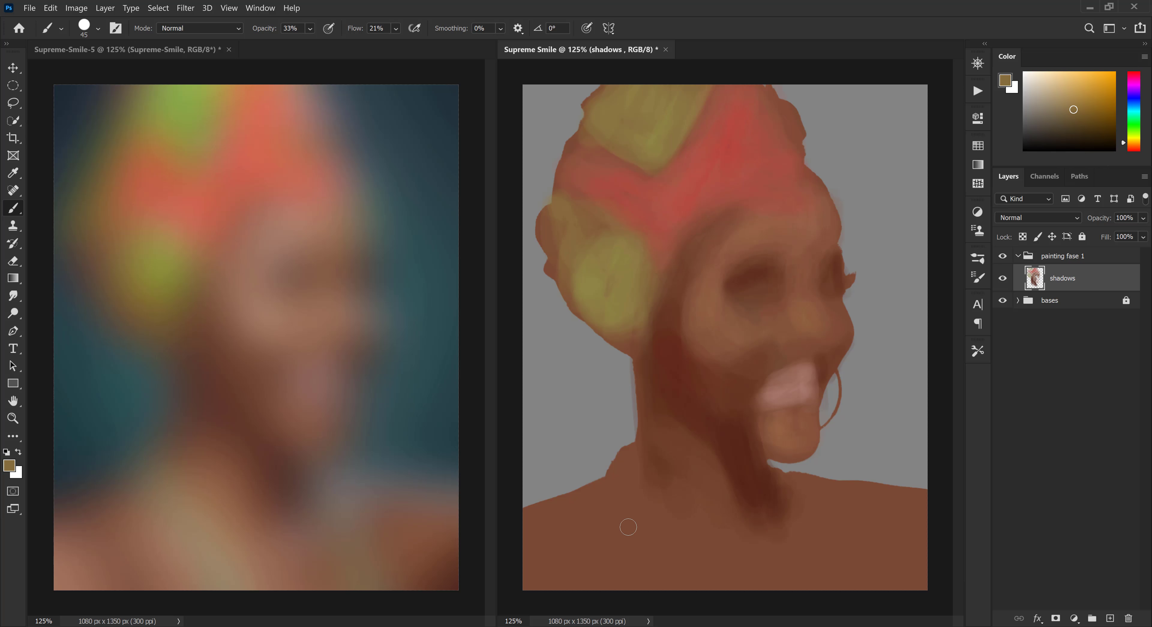
{"action": "mouse_move", "coordinate": [664, 536]}
{"action": "left_mouse_down"}
{"action": "mouse_move", "coordinate": [630, 461]}
{"action": "mouse_move", "coordinate": [727, 569]}
{"action": "left_mouse_up"}
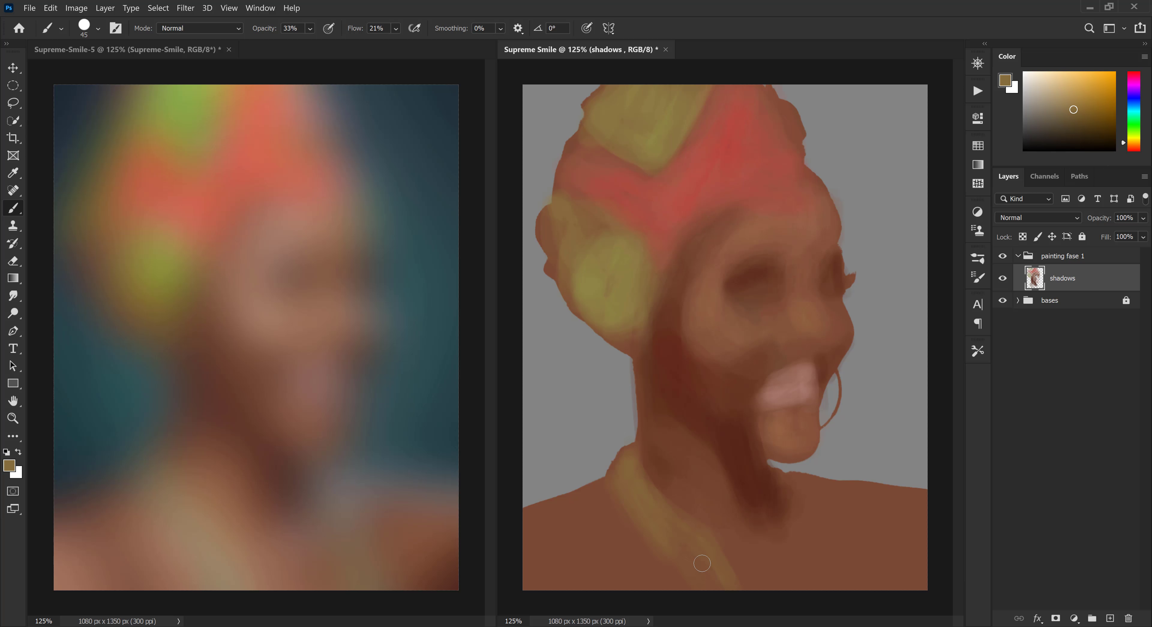
{"action": "left_click_drag", "start_coordinate": [1055, 102], "coordinate": [1053, 95]}
{"action": "mouse_move", "coordinate": [627, 476]}
{"action": "left_mouse_down"}
{"action": "mouse_move", "coordinate": [733, 579]}
{"action": "mouse_move", "coordinate": [672, 581]}
{"action": "mouse_move", "coordinate": [659, 509]}
{"action": "mouse_move", "coordinate": [621, 485]}
{"action": "mouse_move", "coordinate": [699, 556]}
{"action": "left_mouse_up"}
Paint the lower side of the neck with sampled lighter brown, and blend its upper edge with sampled dark brown
{"action": "left_click", "coordinate": [672, 524], "text": "alt"}
{"action": "left_click", "coordinate": [699, 265], "text": "alt"}
{"action": "mouse_move", "coordinate": [686, 463]}
{"action": "left_mouse_down"}
{"action": "mouse_move", "coordinate": [663, 479]}
{"action": "mouse_move", "coordinate": [647, 459]}
{"action": "mouse_move", "coordinate": [692, 456]}
{"action": "mouse_move", "coordinate": [732, 522]}
{"action": "left_mouse_up"}
{"action": "left_click", "coordinate": [688, 418], "text": "alt"}
{"action": "left_click_drag", "start_coordinate": [644, 449], "coordinate": [659, 426]}
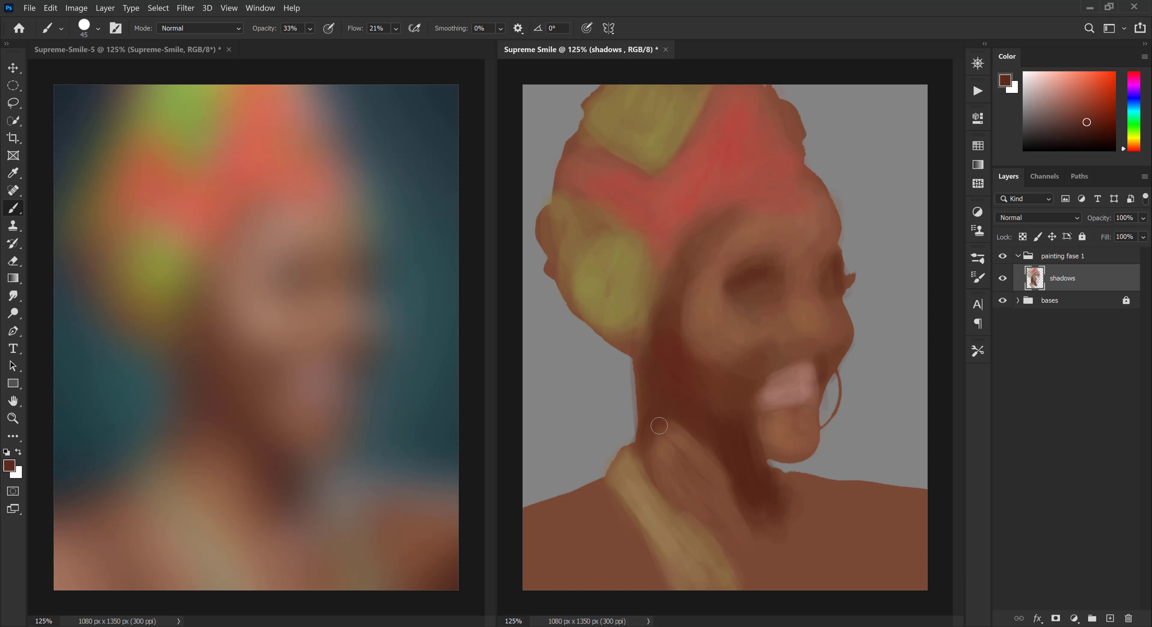
Paint the far shoulder's strap with olive-brown and the skin beside it with sampled reddish brown
{"action": "mouse_move", "coordinate": [721, 444]}
{"action": "left_mouse_down"}
{"action": "mouse_move", "coordinate": [785, 528]}
{"action": "mouse_move", "coordinate": [764, 493]}
{"action": "mouse_move", "coordinate": [789, 482]}
{"action": "mouse_move", "coordinate": [726, 555]}
{"action": "mouse_move", "coordinate": [802, 536]}
{"action": "mouse_move", "coordinate": [795, 495]}
{"action": "mouse_move", "coordinate": [816, 529]}
{"action": "left_mouse_up"}
{"action": "left_click", "coordinate": [727, 556], "text": "alt"}
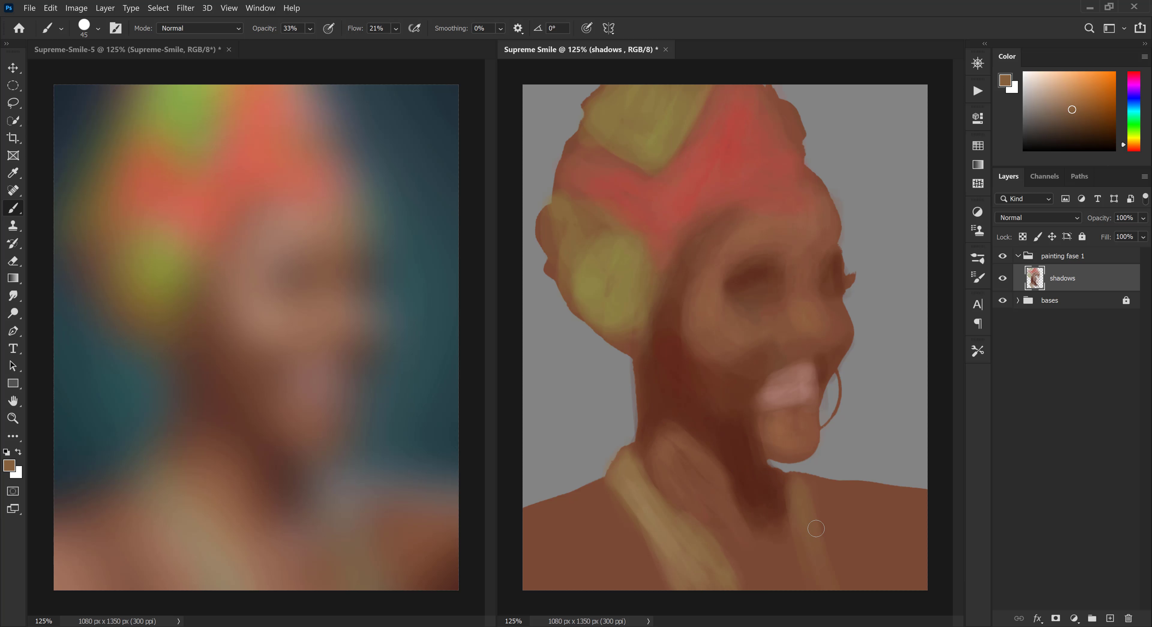
{"action": "left_click", "coordinate": [880, 514], "text": "alt"}
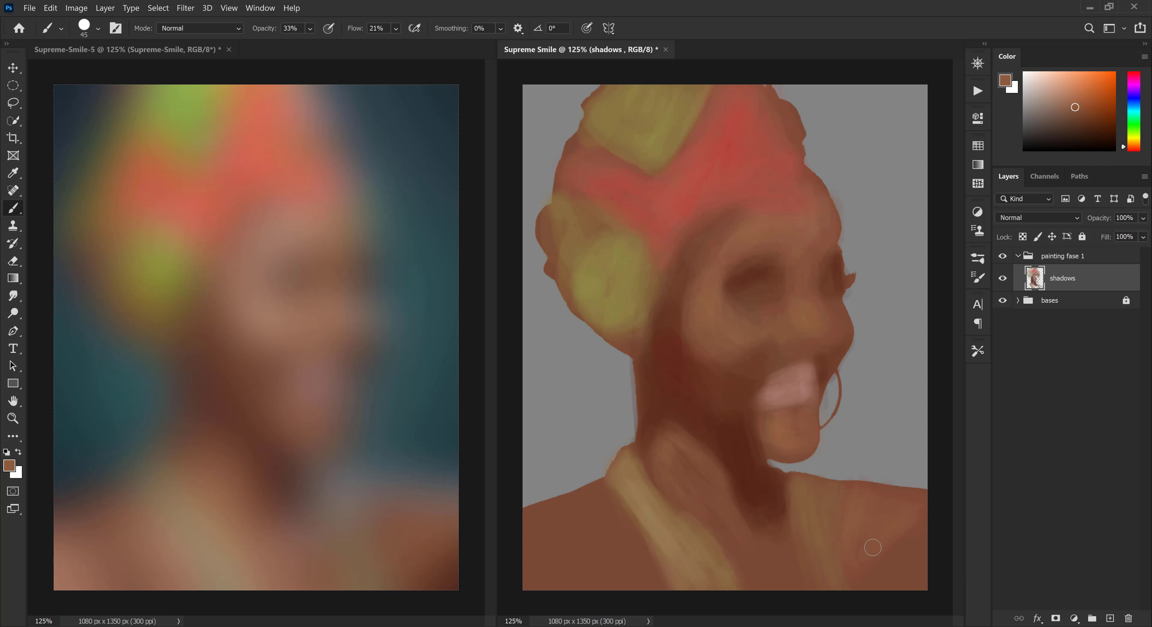
Extend a lighter reddish brown down the side of the neck onto the chest between the straps
{"action": "left_click", "coordinate": [690, 455], "text": "alt"}
{"action": "mouse_move", "coordinate": [691, 456]}
{"action": "left_mouse_down"}
{"action": "mouse_move", "coordinate": [707, 516]}
{"action": "mouse_move", "coordinate": [739, 506]}
{"action": "left_mouse_up"}
{"action": "left_click_drag", "start_coordinate": [677, 486], "coordinate": [762, 595]}
{"action": "left_click", "coordinate": [725, 509], "text": "alt"}
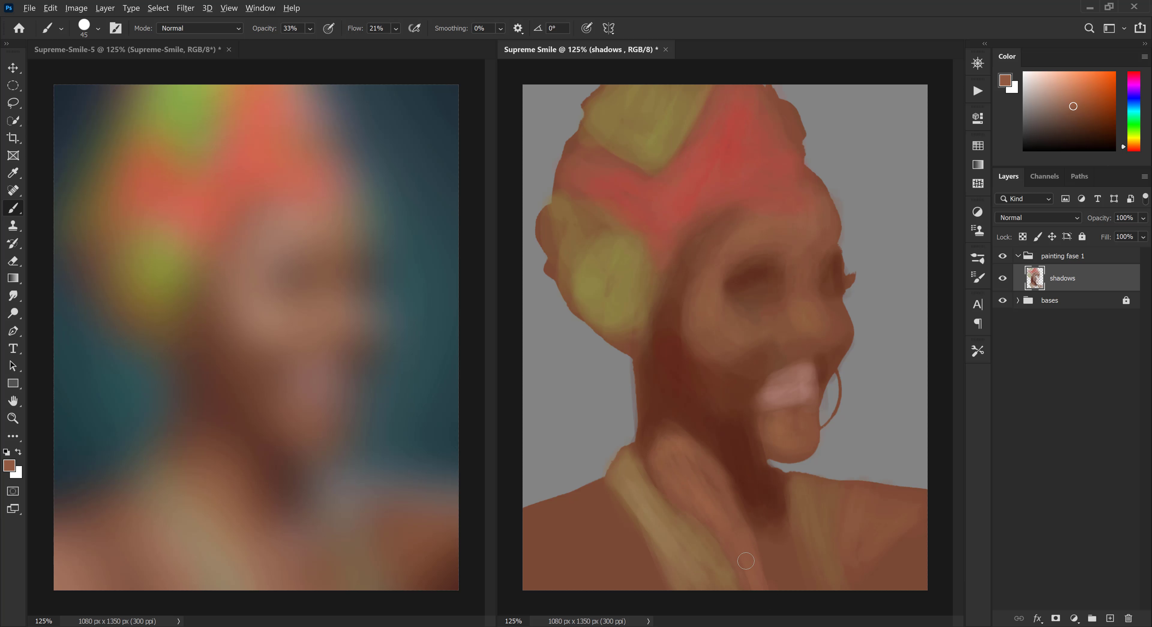
Paint the near shoulder with sampled dark brown shadow and lighter reddish-brown strokes using a 50 px brush
{"action": "left_click", "coordinate": [713, 413], "text": "alt"}
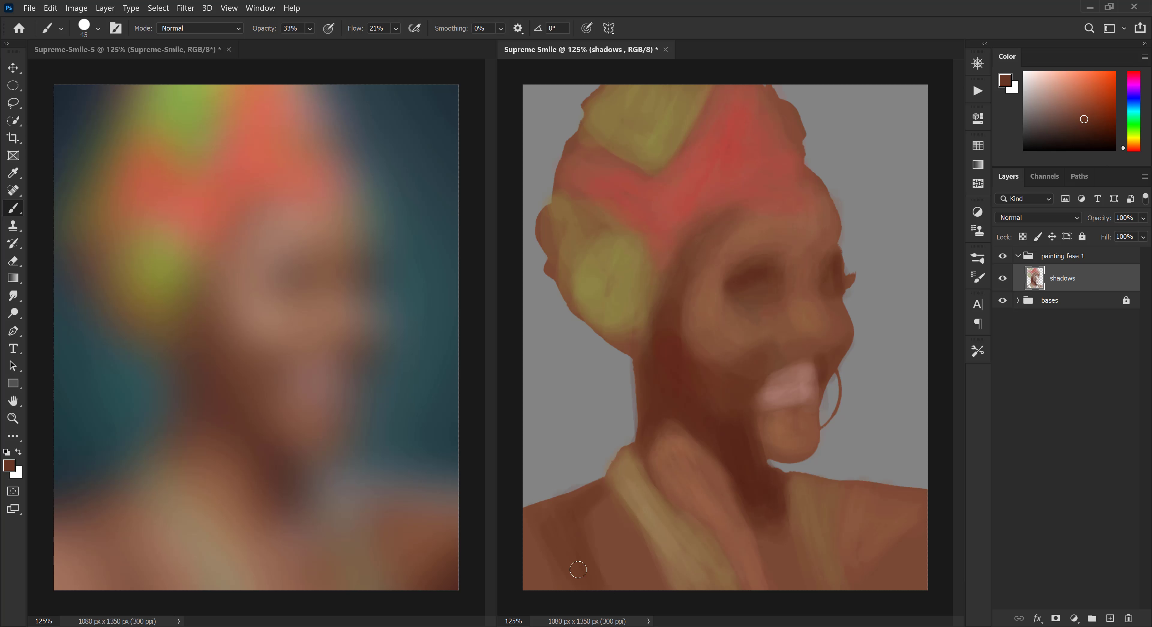
{"action": "left_click", "coordinate": [710, 486], "text": "alt"}
{"action": "left_click", "coordinate": [72, 559], "text": "alt"}
{"action": "key", "text": "bracketright"}
{"action": "left_click_drag", "start_coordinate": [538, 534], "coordinate": [575, 610]}
{"action": "left_click", "coordinate": [622, 554], "text": "alt"}
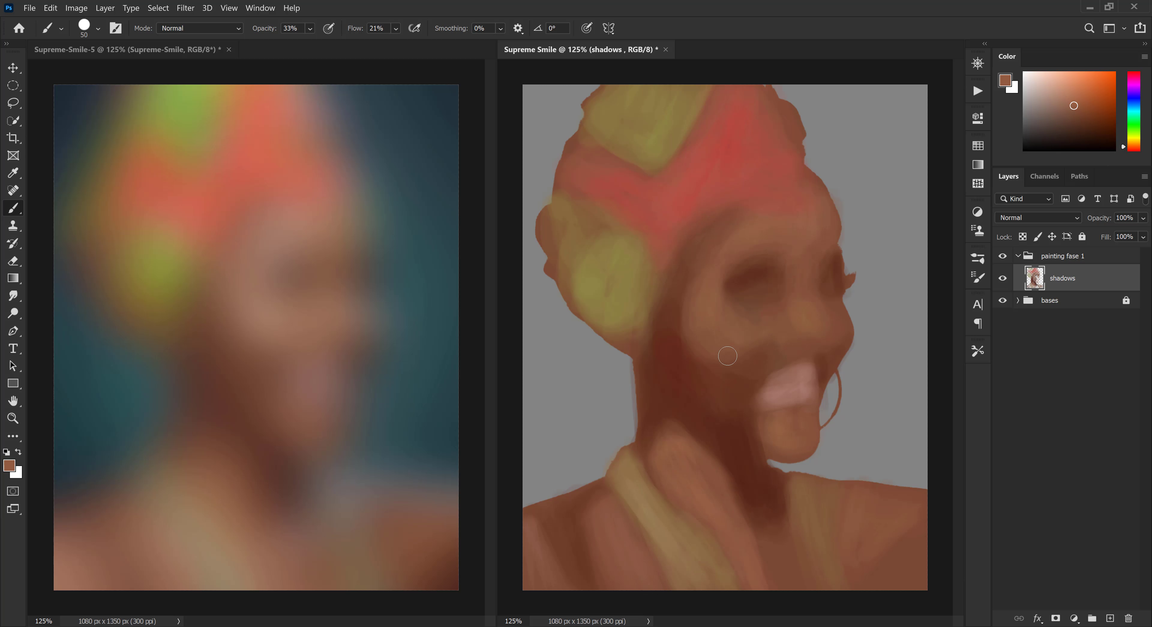
Add light peach highlights to the cheek and the side of the nose, and sample brown above the mouth for blending
{"action": "left_click", "coordinate": [1061, 89]}
{"action": "left_click_drag", "start_coordinate": [718, 315], "coordinate": [728, 358]}
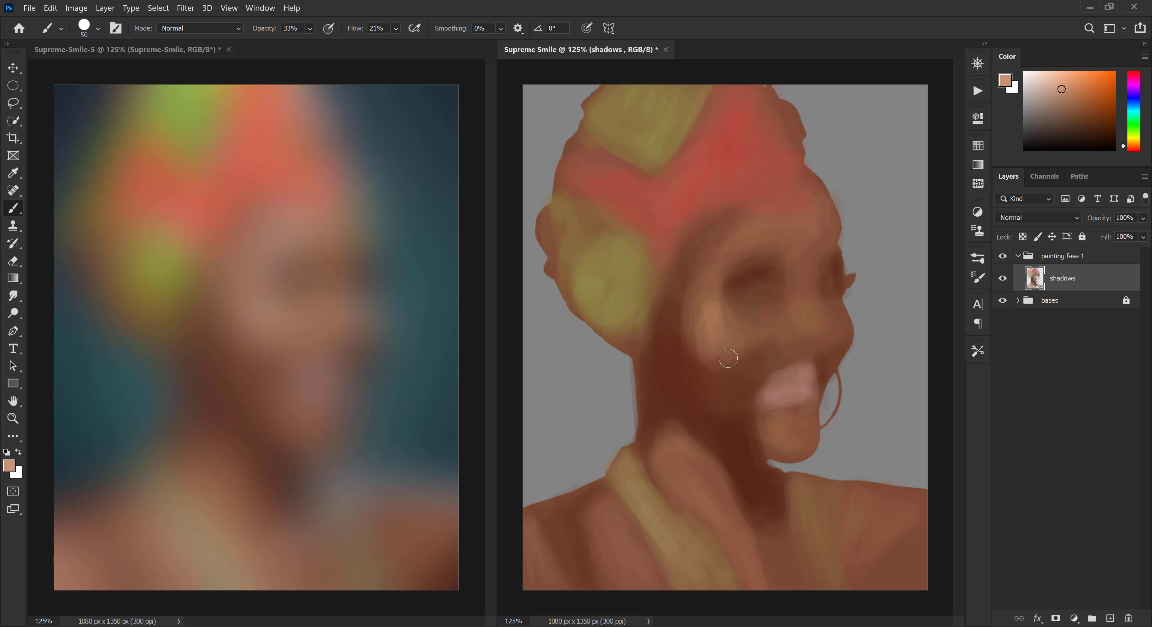
{"action": "left_click_drag", "start_coordinate": [811, 295], "coordinate": [818, 322]}
{"action": "left_click", "coordinate": [764, 370], "text": "alt"}
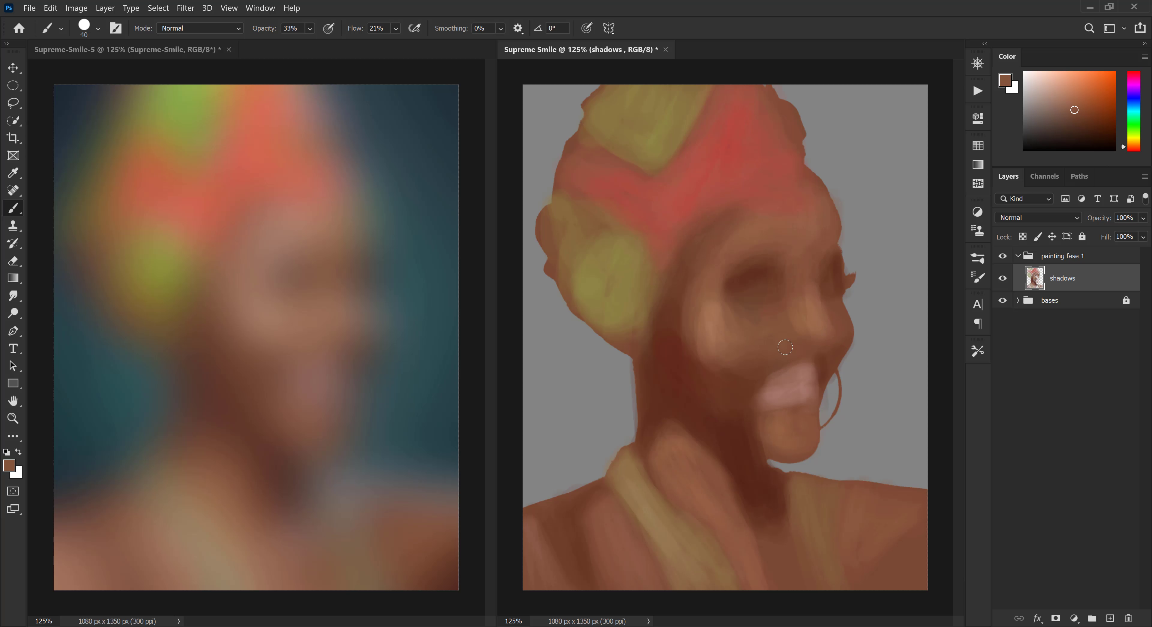
Lighten the side of the forehead with muted pinkish brown sampled near the mouth, using a 50 px brush
{"action": "key", "text": "alt"}
{"action": "left_click", "coordinate": [781, 386], "text": "alt"}
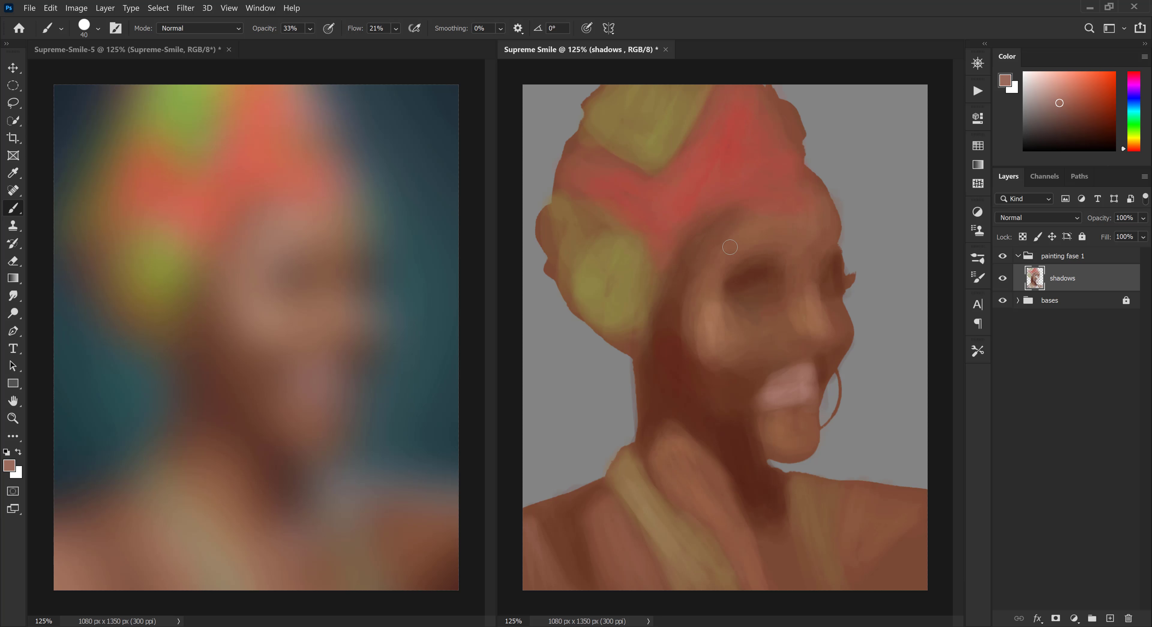
{"action": "key", "text": "bracketright"}
{"action": "left_click_drag", "start_coordinate": [688, 266], "coordinate": [721, 216]}
Reshape the near eye socket with sampled dark brown, and blend the skin below it with lighter pinkish brown
{"action": "left_click", "coordinate": [757, 277], "text": "alt"}
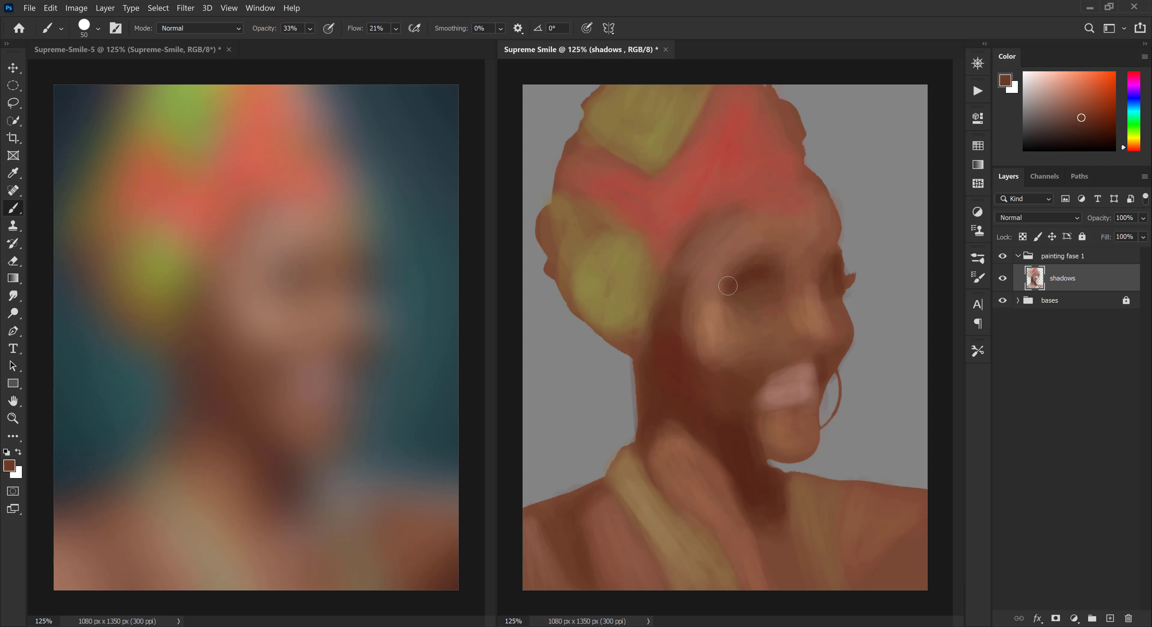
{"action": "left_click_drag", "start_coordinate": [733, 256], "coordinate": [738, 301]}
{"action": "left_click", "coordinate": [1066, 98]}
{"action": "left_click", "coordinate": [718, 241], "text": "alt"}
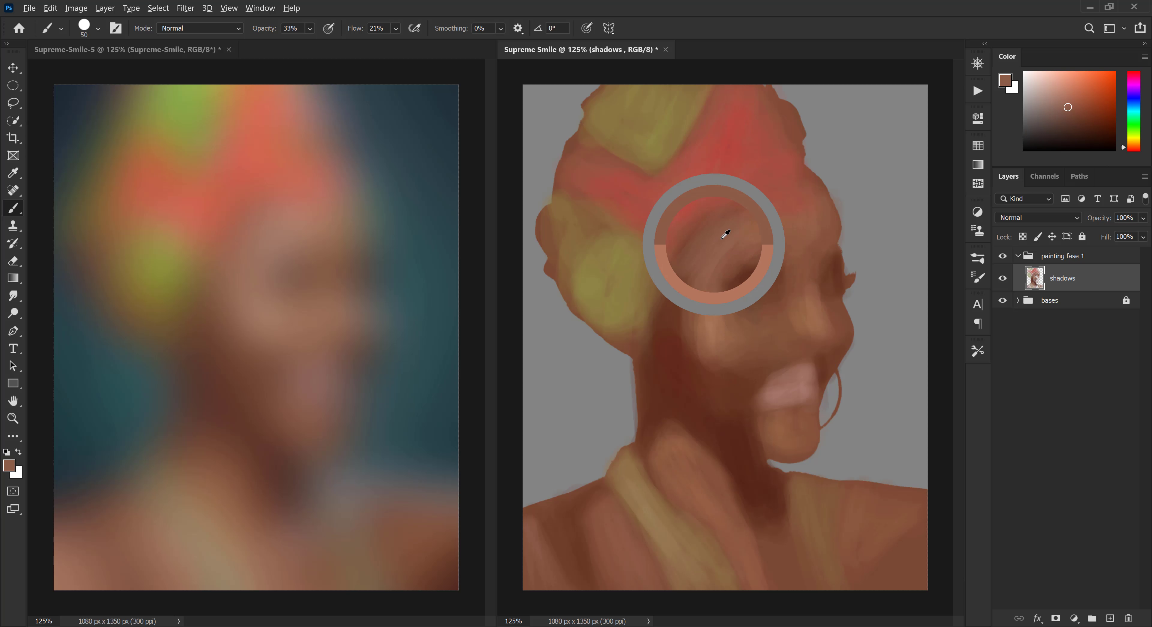
{"action": "left_click_drag", "start_coordinate": [720, 292], "coordinate": [735, 311]}
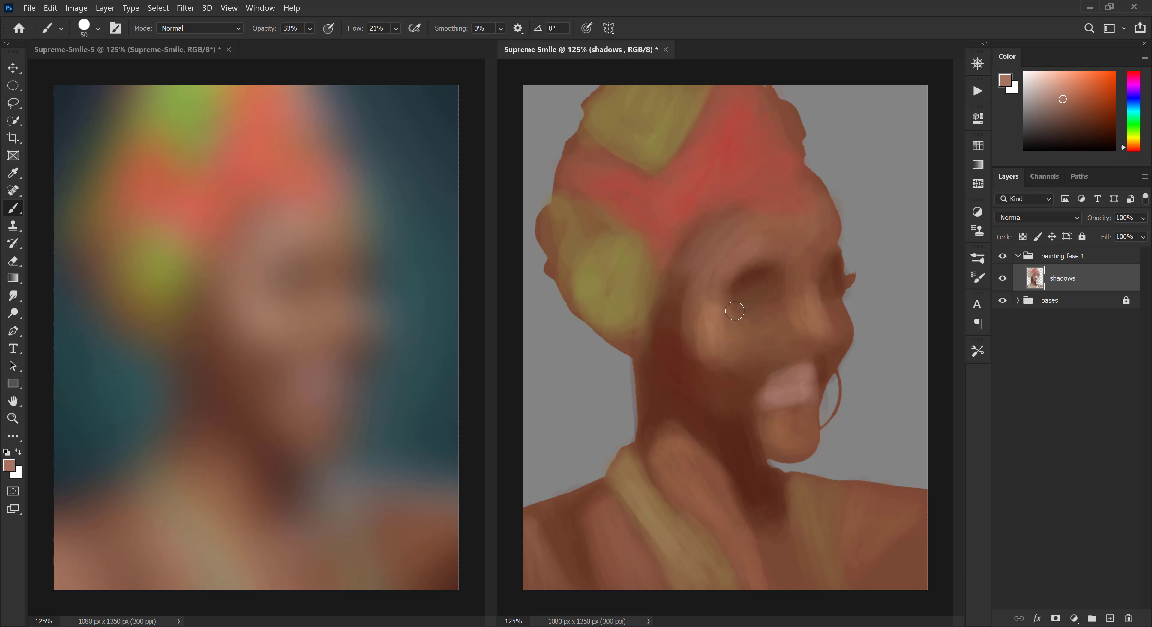
Blend the cheek and eye socket with sampled skin tones, and add pinkish brown to the chin with a 35 px brush
{"action": "left_click", "coordinate": [696, 323], "text": "alt"}
{"action": "left_click", "coordinate": [778, 312], "text": "alt"}
{"action": "key", "text": "bracketleft"}
{"action": "key", "text": "bracketleft"}
{"action": "left_click", "coordinate": [810, 391], "text": "alt"}
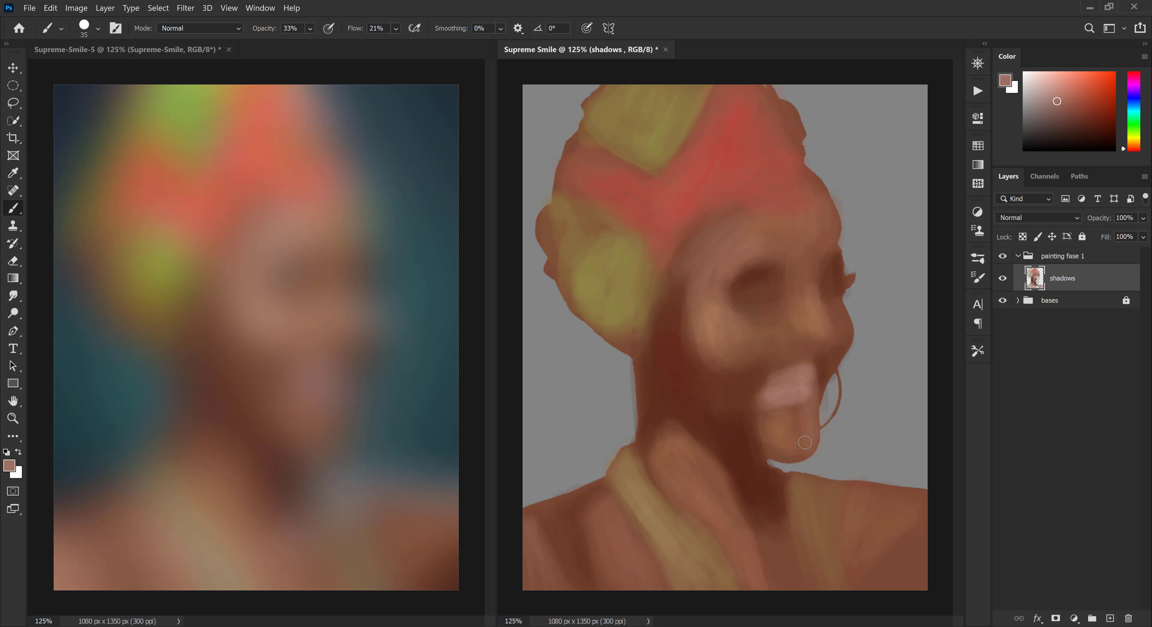
{"action": "left_click", "coordinate": [804, 442], "text": "alt"}
Sample dark reddish brown from the neck and shade the lower chest and far shoulder corner with a 70 px brush
{"action": "left_click", "coordinate": [768, 490], "text": "alt"}
{"action": "key", "text": "bracketright"}
{"action": "key", "text": "bracketright"}
{"action": "key", "text": "bracketright"}
{"action": "key", "text": "bracketright"}
{"action": "key", "text": "bracketright"}
{"action": "left_click_drag", "start_coordinate": [775, 551], "coordinate": [757, 563]}
{"action": "mouse_move", "coordinate": [891, 566]}
{"action": "left_mouse_down"}
{"action": "mouse_move", "coordinate": [916, 575]}
{"action": "mouse_move", "coordinate": [887, 603]}
{"action": "mouse_move", "coordinate": [894, 581]}
{"action": "left_mouse_up"}
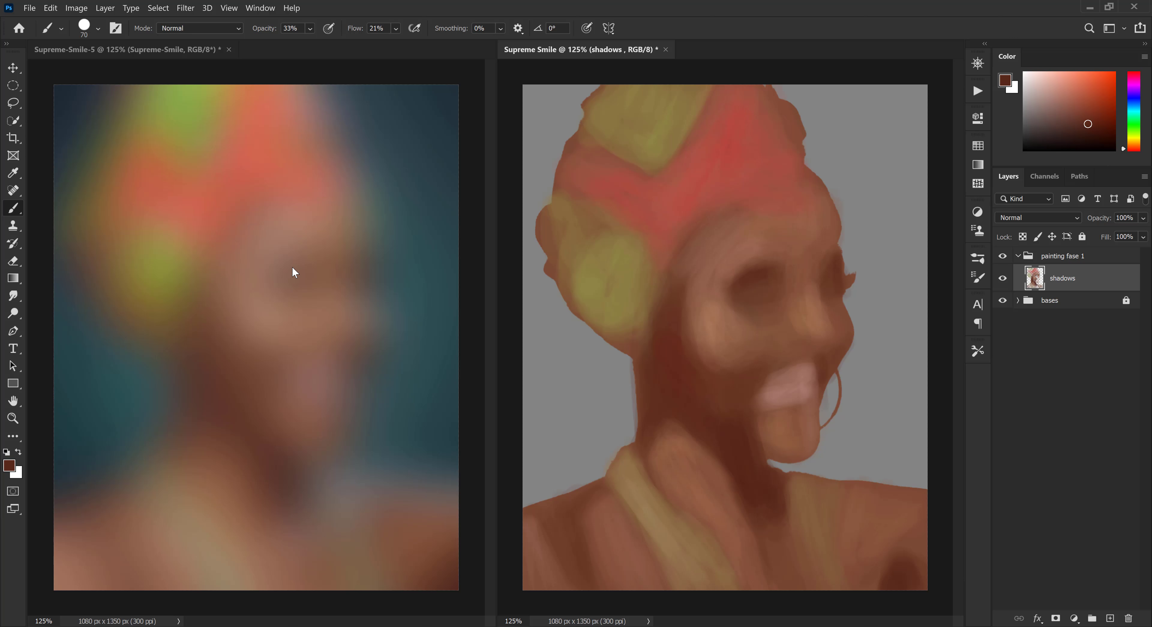
Unlock the blurred reference photo's layer and reduce its Gaussian Blur radius to 40.1 pixels
{"action": "left_click", "coordinate": [13, 70]}
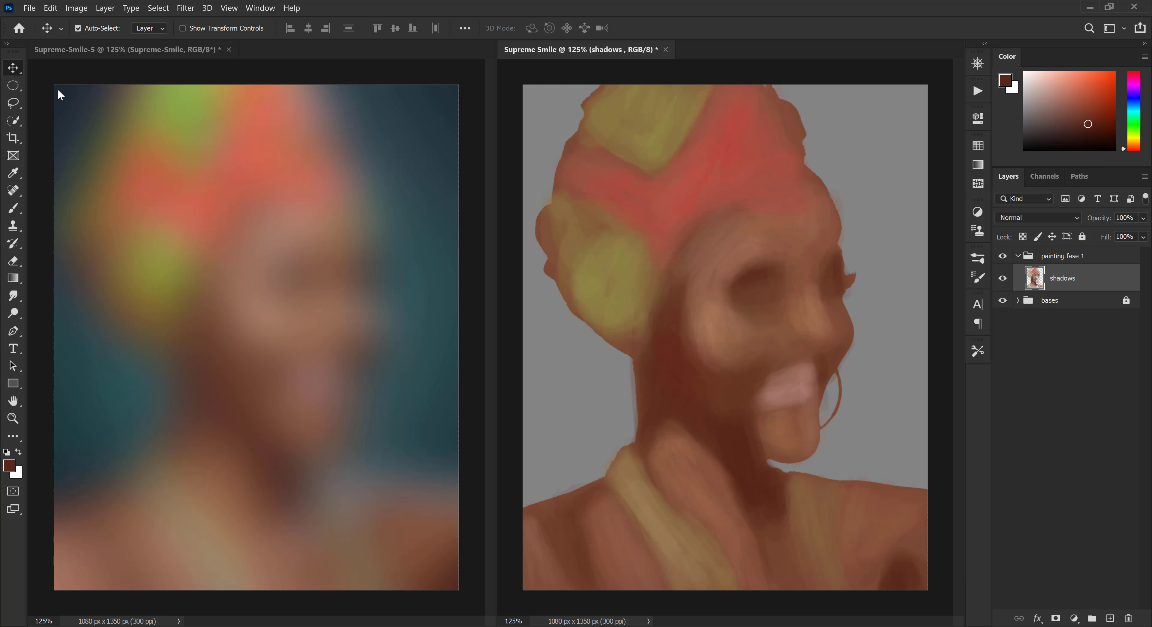
{"action": "left_click", "coordinate": [249, 207]}
{"action": "left_click", "coordinate": [1116, 266]}
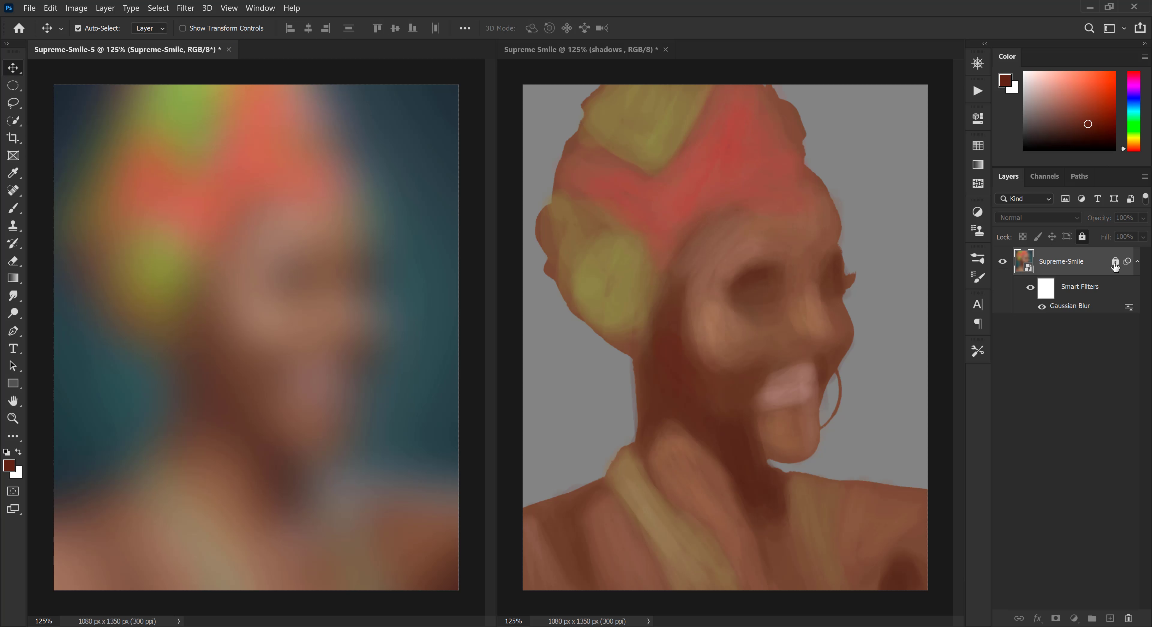
{"action": "double_click", "coordinate": [1072, 306]}
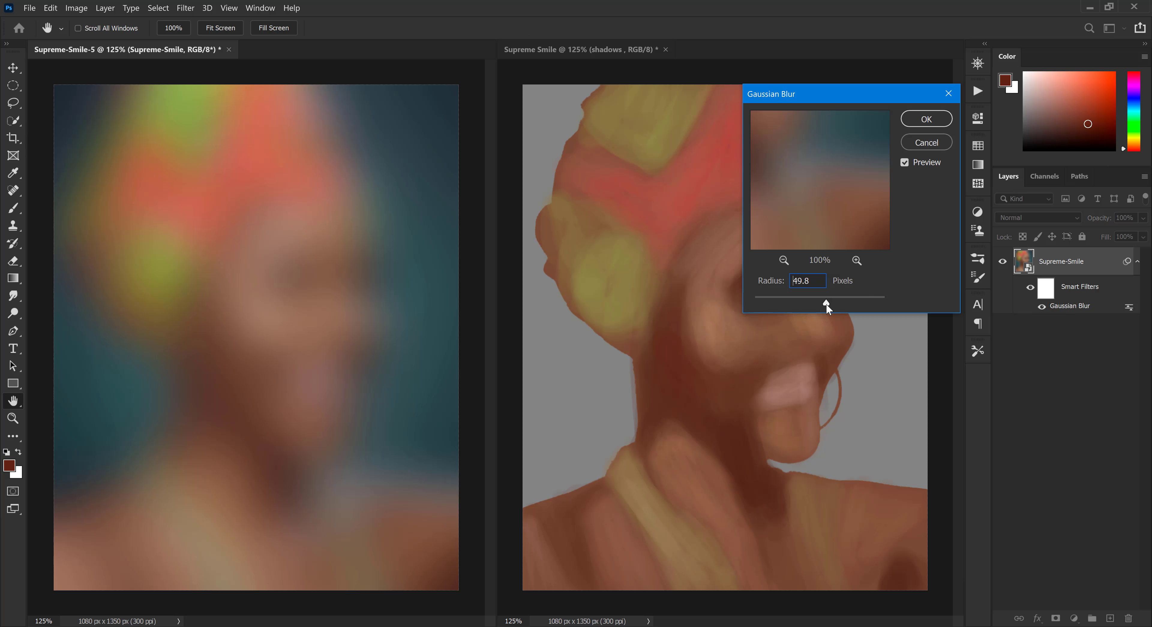
{"action": "left_click_drag", "start_coordinate": [825, 303], "coordinate": [824, 303]}
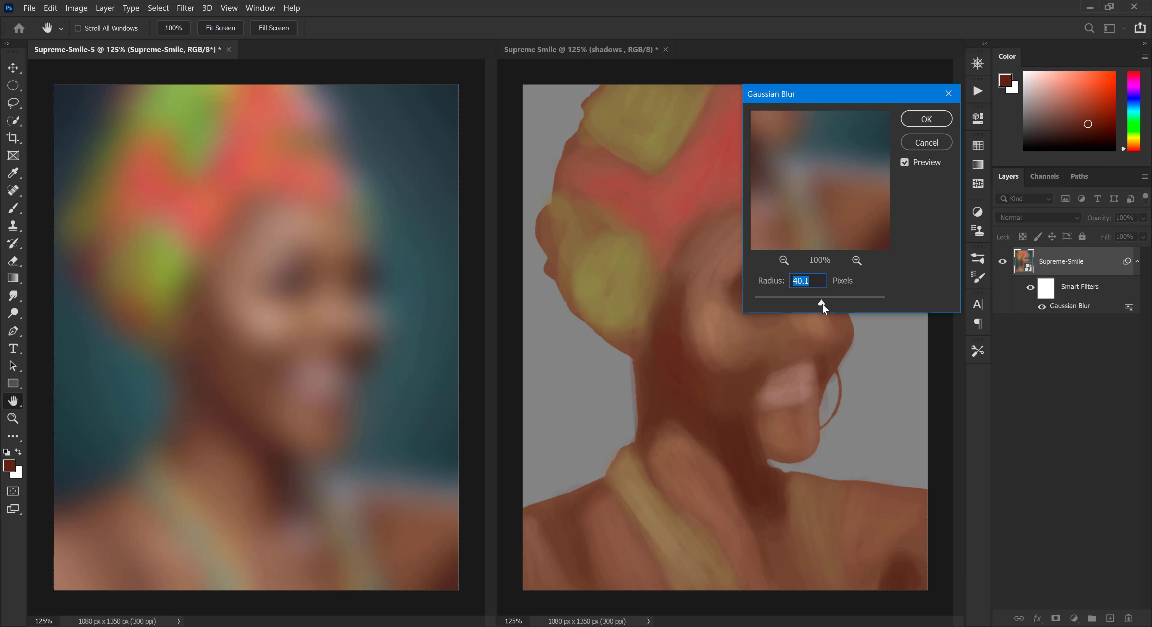
{"action": "left_click", "coordinate": [938, 121]}
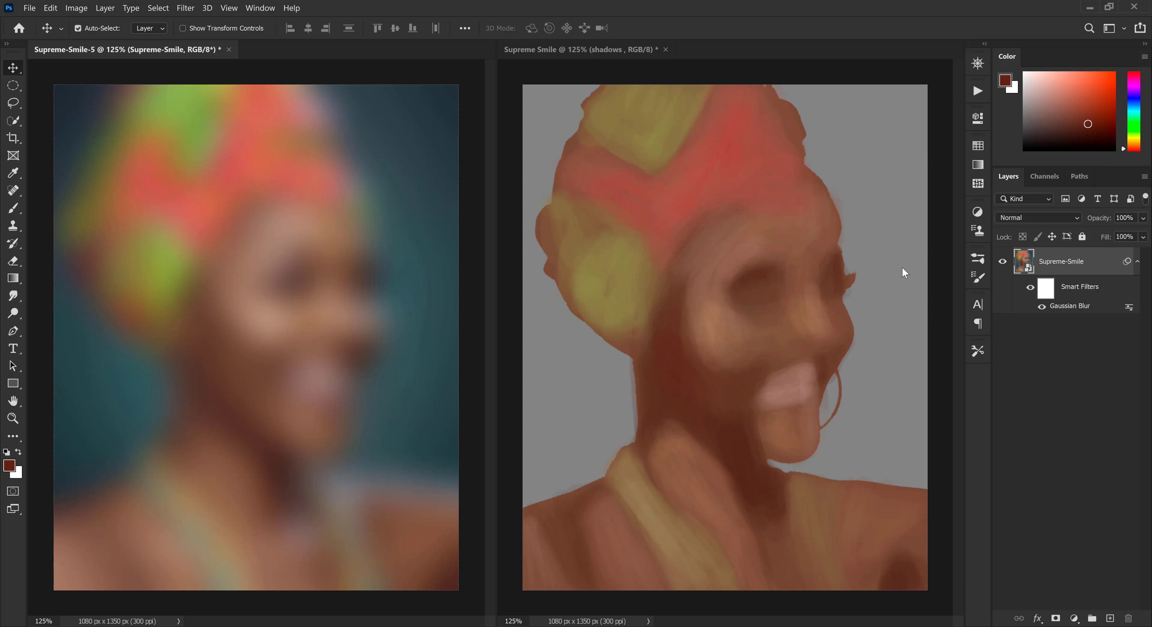
Return to the Supreme Smile painting and set up the Hard Round Pressure Opacity brush for shading the jaw
{"action": "left_click", "coordinate": [727, 269]}
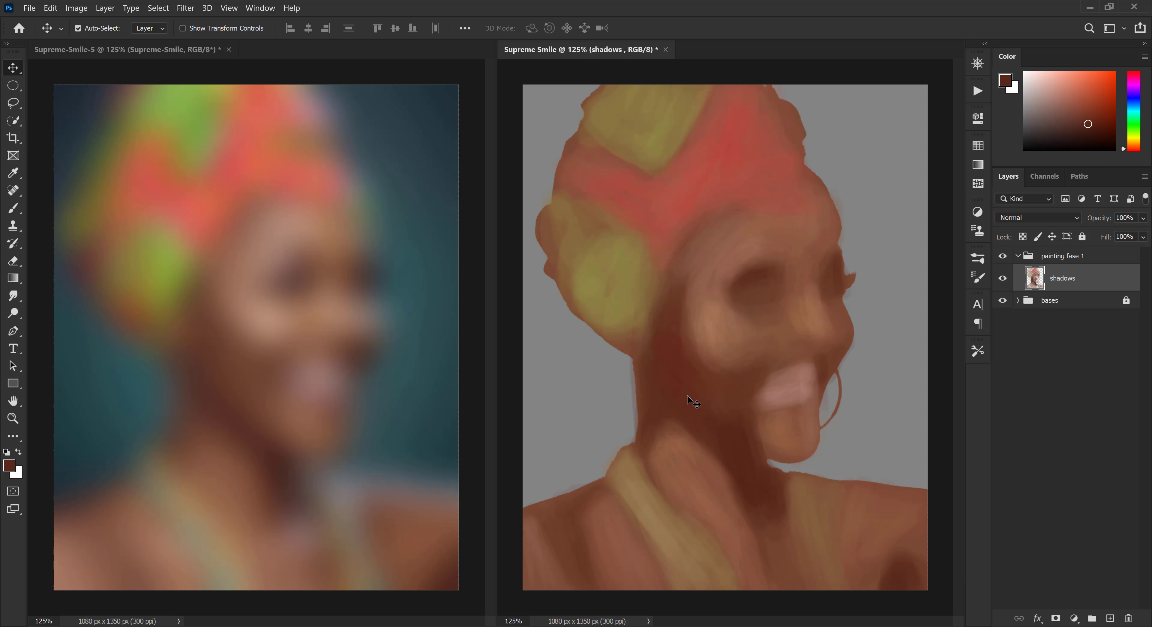
{"action": "left_click", "coordinate": [11, 213]}
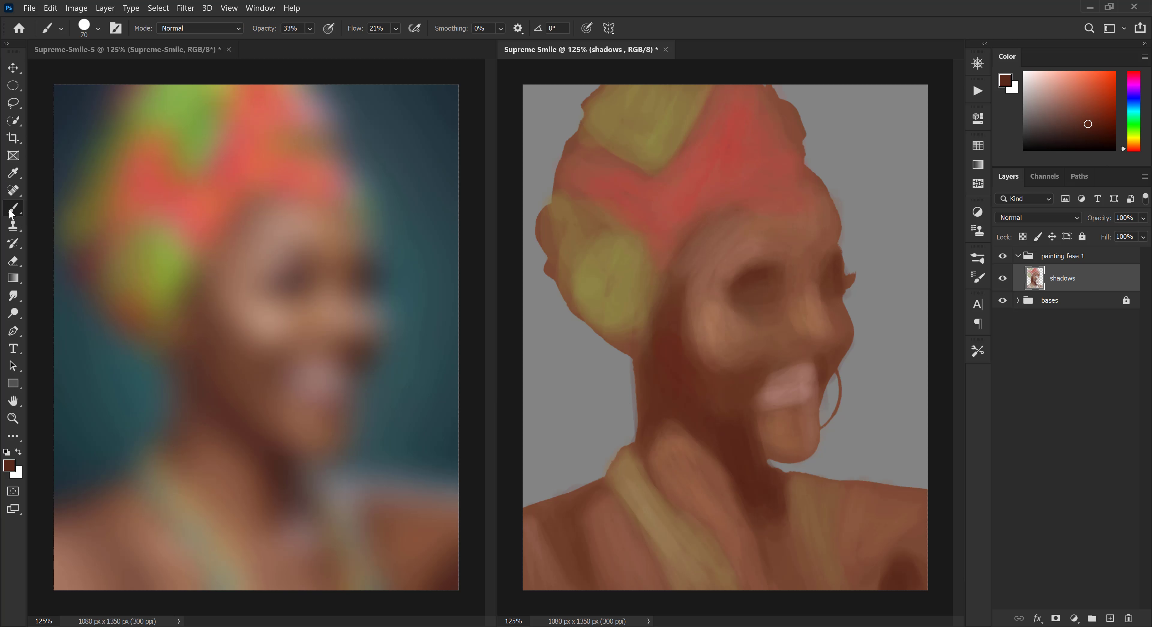
{"action": "left_click_drag", "start_coordinate": [665, 348], "coordinate": [672, 381]}
{"action": "left_click", "coordinate": [977, 258]}
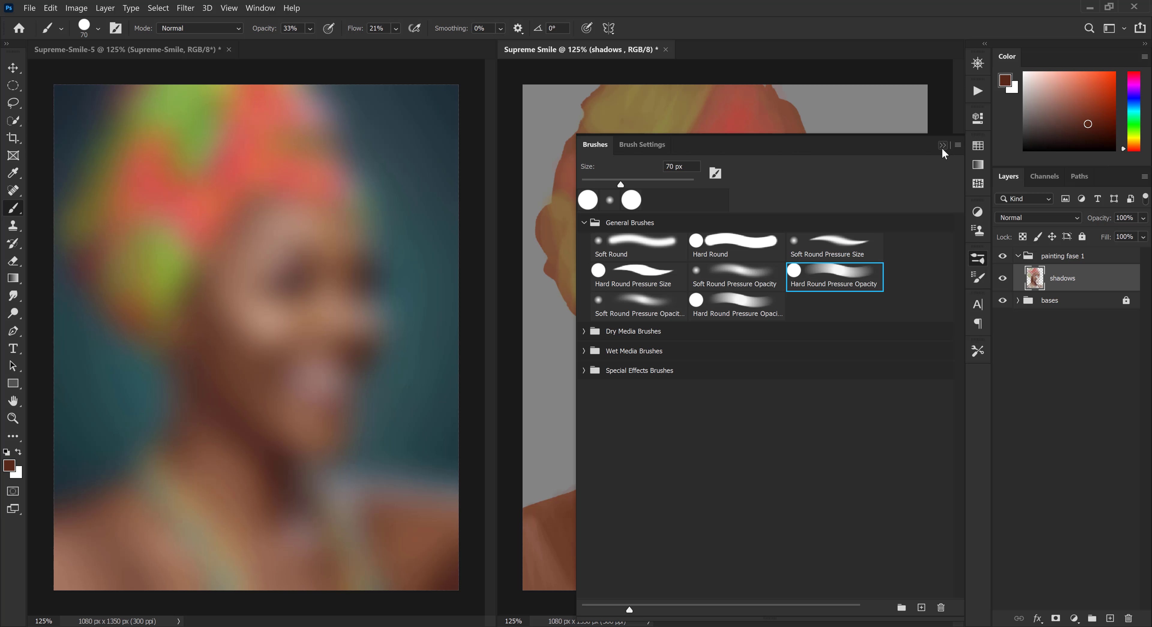
{"action": "left_click", "coordinate": [849, 271]}
{"action": "left_click", "coordinate": [942, 147]}
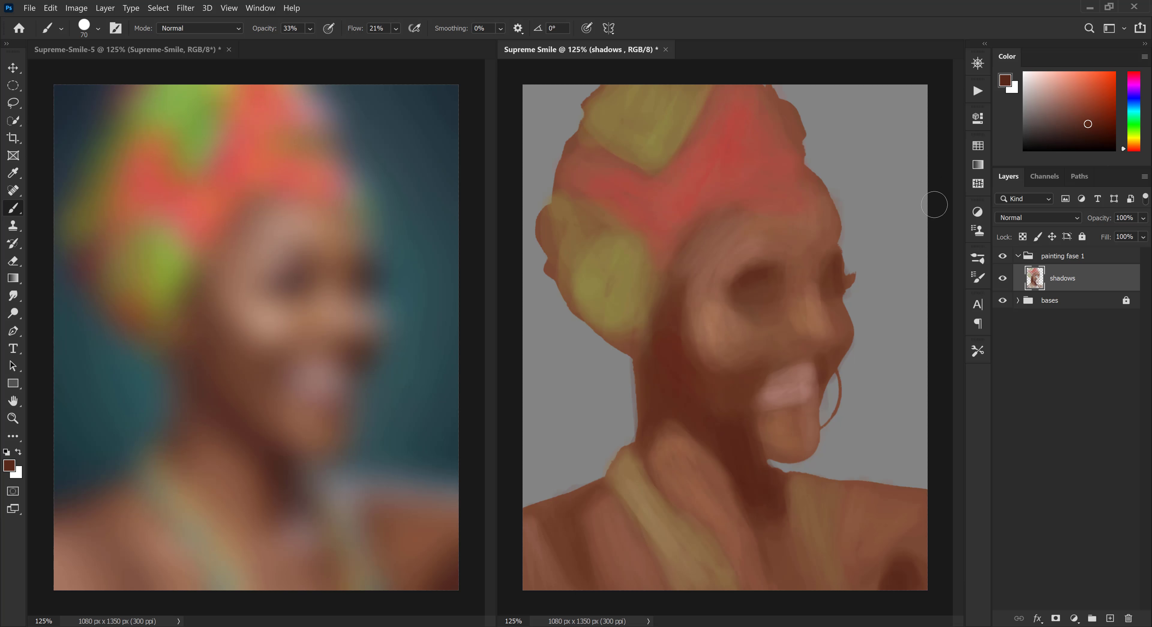
Paint the jaw area from below the turban to the neck with reddish browns sampled from the face
{"action": "key", "text": "bracketleft"}
{"action": "key", "text": "bracketleft"}
{"action": "left_click", "coordinate": [737, 393], "text": "alt"}
{"action": "left_click", "coordinate": [669, 343], "text": "alt"}
{"action": "mouse_move", "coordinate": [671, 332]}
{"action": "left_mouse_down"}
{"action": "mouse_move", "coordinate": [675, 408]}
{"action": "mouse_move", "coordinate": [716, 418]}
{"action": "mouse_move", "coordinate": [758, 466]}
{"action": "left_mouse_up"}
{"action": "left_click", "coordinate": [713, 407], "text": "alt"}
{"action": "left_click", "coordinate": [736, 454], "text": "alt"}
Pick a darker brown and deepen the jawline shadow from the ear down to the neck with a 45 px brush
{"action": "key", "text": "bracketleft"}
{"action": "key", "text": "bracketleft"}
{"action": "key", "text": "bracketleft"}
{"action": "left_click", "coordinate": [1097, 130]}
{"action": "left_click_drag", "start_coordinate": [1123, 149], "coordinate": [1123, 148]}
{"action": "key", "text": "bracketright"}
{"action": "left_click_drag", "start_coordinate": [655, 338], "coordinate": [748, 493]}
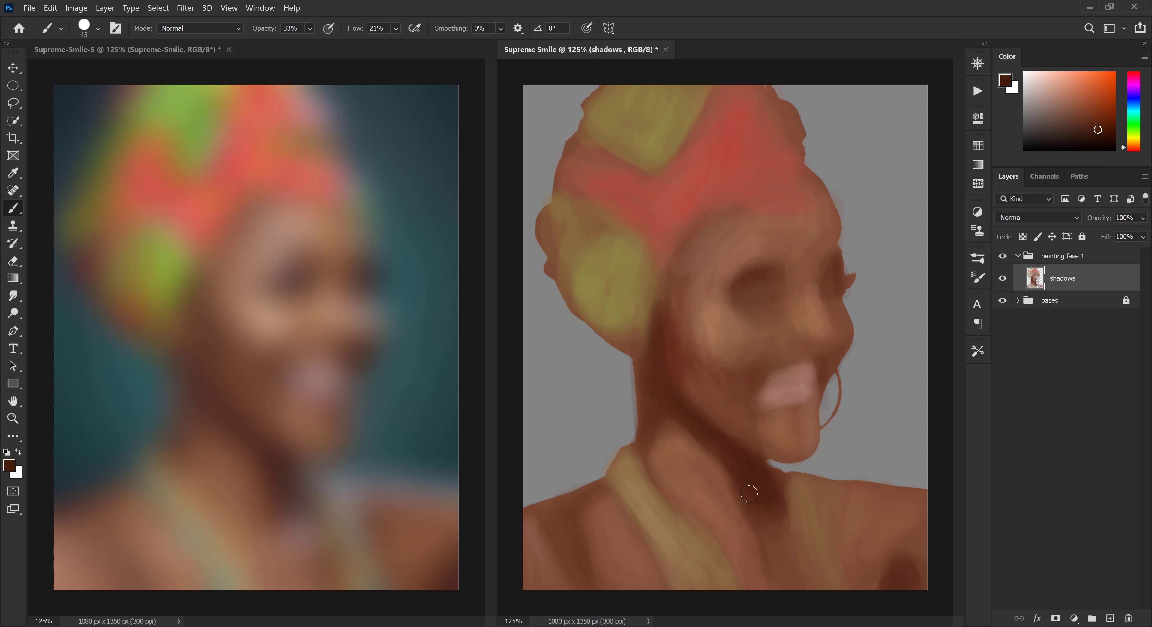
Lighten the neck beside the jaw shadow with brown sampled from the neck's base
{"action": "left_click", "coordinate": [667, 461], "text": "alt"}
{"action": "mouse_move", "coordinate": [658, 408]}
{"action": "left_mouse_down"}
{"action": "mouse_move", "coordinate": [657, 449]}
{"action": "mouse_move", "coordinate": [740, 503]}
{"action": "left_mouse_up"}
{"action": "left_click", "coordinate": [671, 335], "text": "alt"}
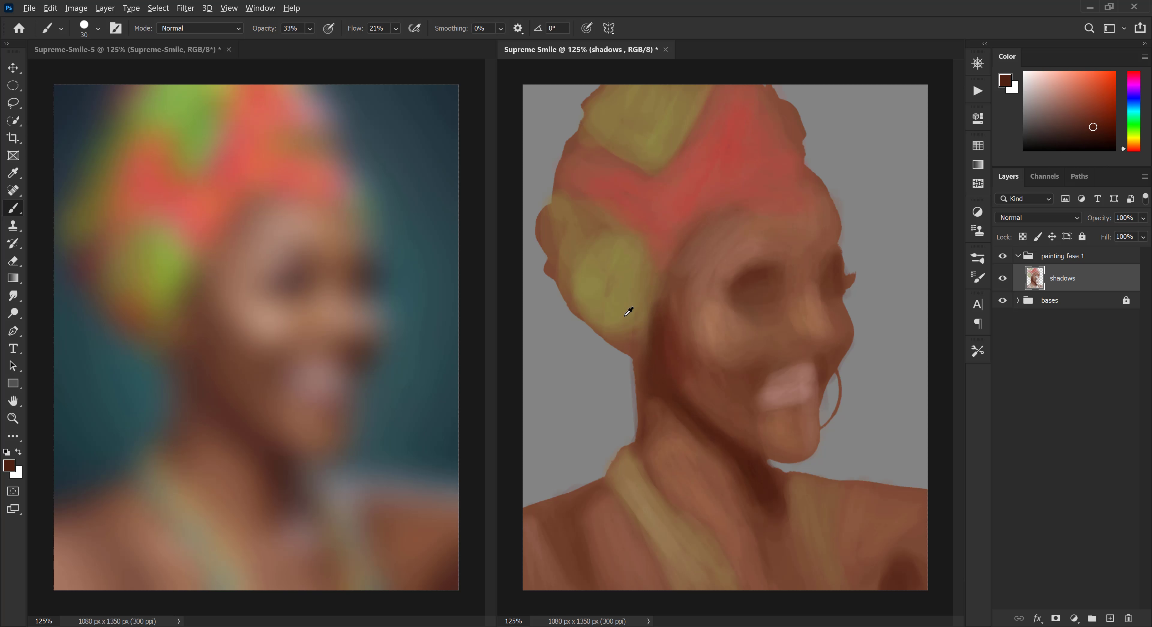
Paint orange brown along the lower back edge of the turban with a 40 px brush
{"action": "left_click", "coordinate": [633, 340], "text": "alt"}
{"action": "mouse_move", "coordinate": [649, 319]}
{"action": "left_mouse_down"}
{"action": "mouse_move", "coordinate": [649, 339]}
{"action": "mouse_move", "coordinate": [591, 308]}
{"action": "mouse_move", "coordinate": [612, 310]}
{"action": "left_mouse_up"}
{"action": "key", "text": "alt"}
{"action": "left_click", "coordinate": [1101, 102]}
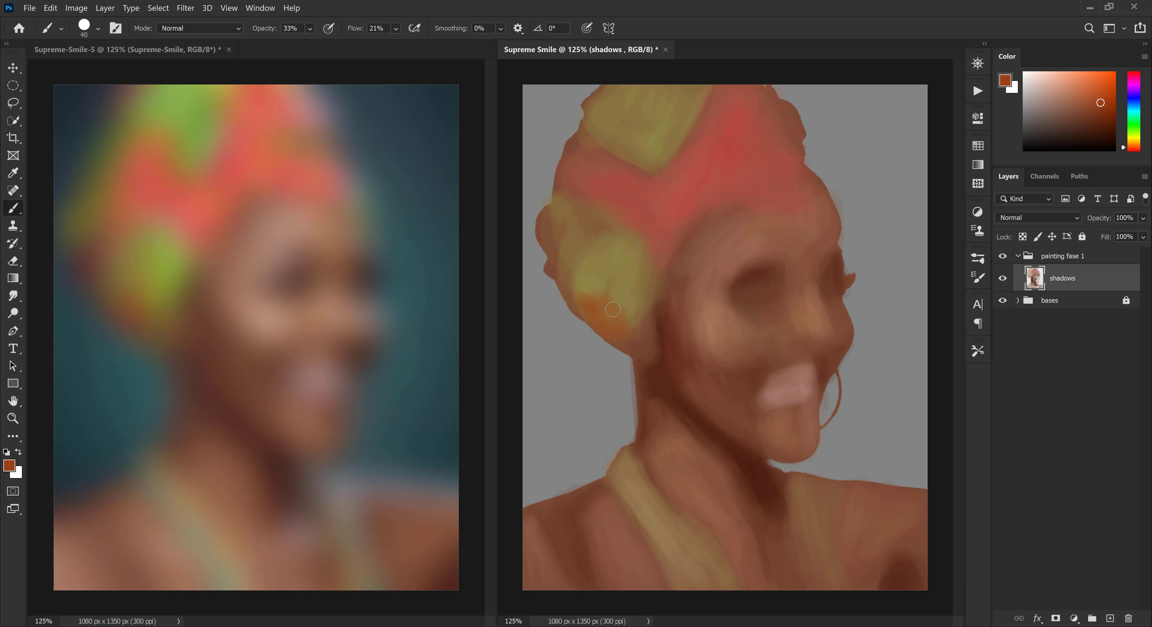
Brighten the turban's top green patch with yellow-green and extend its lower tip into the red band using sampled olive
{"action": "key", "text": "bracketleft"}
{"action": "key", "text": "bracketleft"}
{"action": "left_click", "coordinate": [596, 130], "text": "alt"}
{"action": "left_click", "coordinate": [1133, 138]}
{"action": "mouse_move", "coordinate": [1082, 102]}
{"action": "left_mouse_down"}
{"action": "mouse_move", "coordinate": [1121, 137]}
{"action": "mouse_move", "coordinate": [1094, 100]}
{"action": "left_mouse_up"}
{"action": "mouse_move", "coordinate": [684, 97]}
{"action": "left_mouse_down"}
{"action": "mouse_move", "coordinate": [665, 128]}
{"action": "mouse_move", "coordinate": [637, 105]}
{"action": "mouse_move", "coordinate": [627, 151]}
{"action": "left_mouse_up"}
{"action": "left_click", "coordinate": [1133, 134]}
{"action": "left_click", "coordinate": [681, 130], "text": "alt"}
{"action": "left_click_drag", "start_coordinate": [665, 146], "coordinate": [654, 173]}
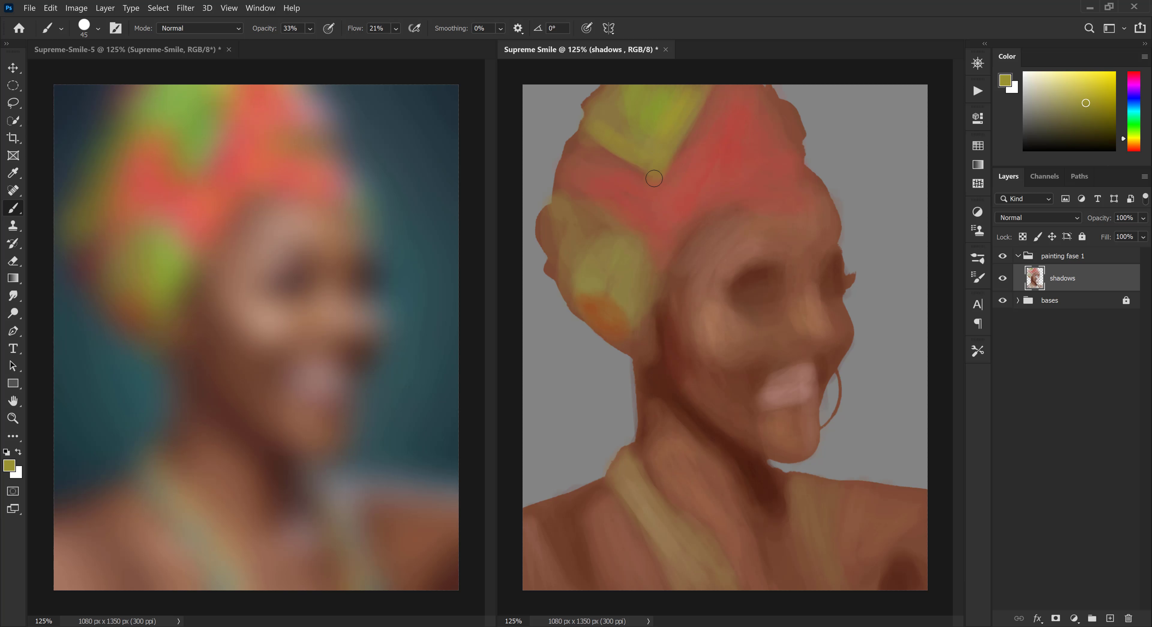
{"action": "left_click_drag", "start_coordinate": [684, 123], "coordinate": [671, 179]}
Extend sampled olive yellow from the top patch down the turban's back edge, undoing the first stroke there
{"action": "left_click", "coordinate": [621, 180], "text": "alt"}
{"action": "left_click_drag", "start_coordinate": [584, 154], "coordinate": [626, 174]}
{"action": "mouse_move", "coordinate": [613, 164]}
{"action": "left_mouse_down"}
{"action": "mouse_move", "coordinate": [624, 188]}
{"action": "mouse_move", "coordinate": [628, 152]}
{"action": "mouse_move", "coordinate": [607, 127]}
{"action": "mouse_move", "coordinate": [564, 177]}
{"action": "mouse_move", "coordinate": [544, 227]}
{"action": "left_mouse_up"}
{"action": "key", "text": "ctrl+z"}
{"action": "right_click", "coordinate": [624, 188]}
{"action": "key", "text": "Escape"}
{"action": "left_click", "coordinate": [660, 161], "text": "alt"}
{"action": "left_click_drag", "start_coordinate": [603, 144], "coordinate": [581, 193]}
Sharpen the red band around the top olive patch with reds sampled from the turban, using a 45 px brush
{"action": "left_click", "coordinate": [623, 185], "text": "alt"}
{"action": "left_click", "coordinate": [648, 154], "text": "alt"}
{"action": "left_click", "coordinate": [709, 148], "text": "alt"}
{"action": "left_click_drag", "start_coordinate": [702, 148], "coordinate": [722, 101]}
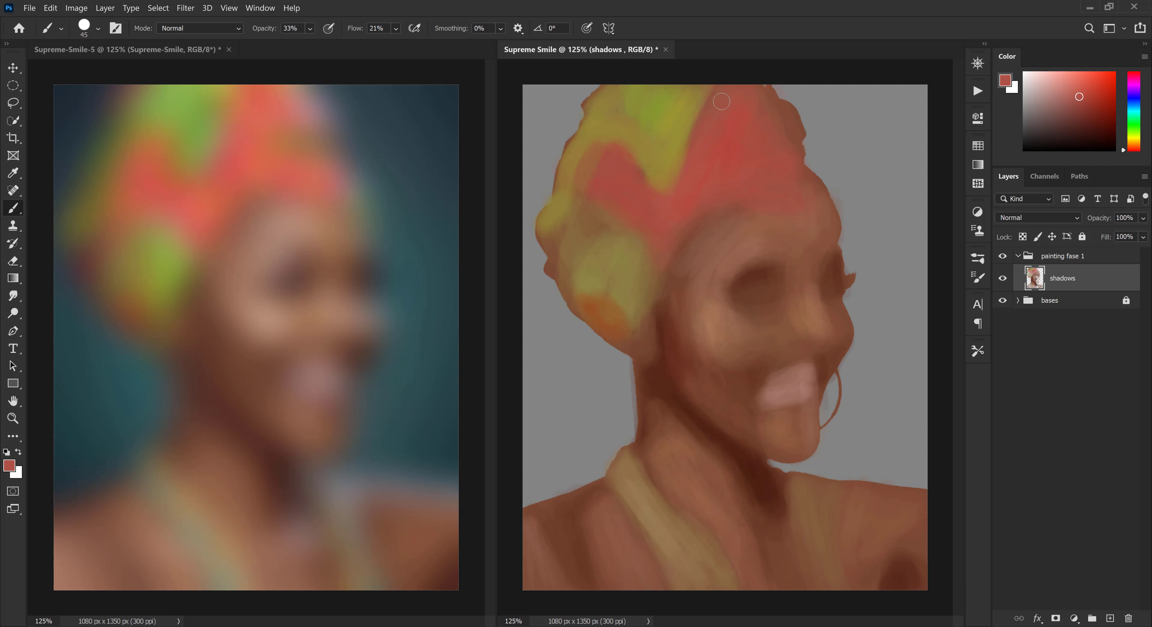
Add an olive patch at the turban's front edge with color sampled from the top patch
{"action": "left_click", "coordinate": [664, 126], "text": "alt"}
{"action": "left_click", "coordinate": [692, 126], "text": "alt"}
{"action": "left_click_drag", "start_coordinate": [799, 147], "coordinate": [753, 143]}
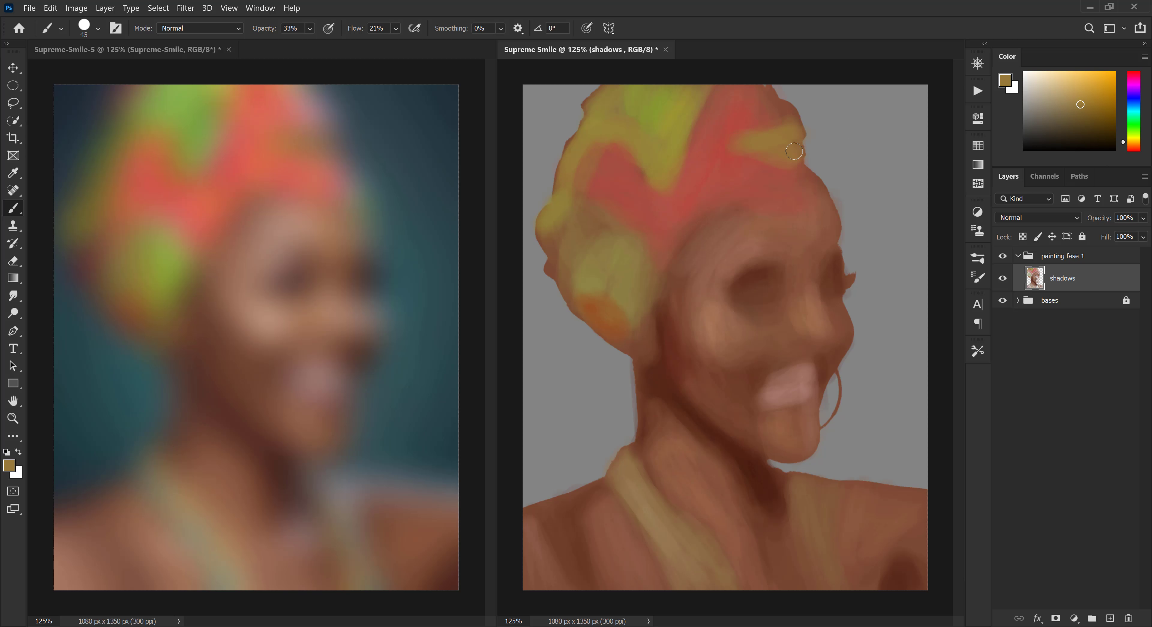
{"action": "left_click", "coordinate": [751, 147], "text": "alt"}
Brighten the turban's red bands with a lighter coral red, using a 40 px brush for the main strokes
{"action": "left_click", "coordinate": [804, 181], "text": "alt"}
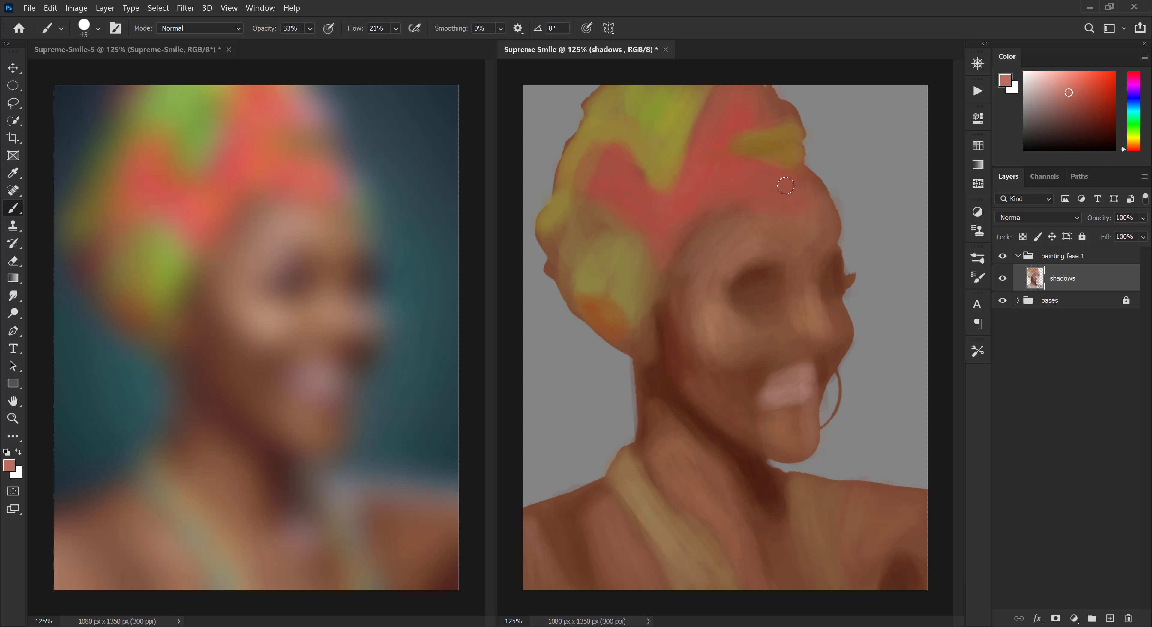
{"action": "key", "text": "bracketleft"}
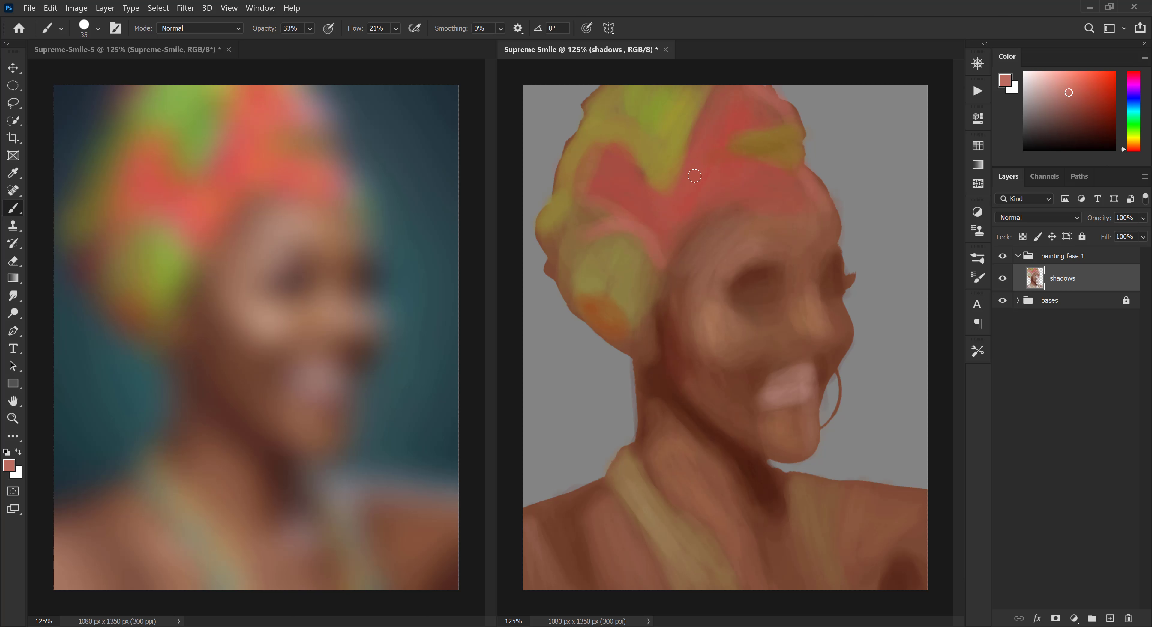
{"action": "left_click", "coordinate": [729, 154], "text": "alt"}
{"action": "left_click", "coordinate": [1077, 79]}
{"action": "key", "text": "bracketright"}
{"action": "mouse_move", "coordinate": [603, 164]}
{"action": "left_mouse_down"}
{"action": "mouse_move", "coordinate": [604, 188]}
{"action": "mouse_move", "coordinate": [661, 233]}
{"action": "left_mouse_up"}
{"action": "mouse_move", "coordinate": [712, 117]}
{"action": "left_mouse_down"}
{"action": "mouse_move", "coordinate": [694, 161]}
{"action": "mouse_move", "coordinate": [703, 182]}
{"action": "mouse_move", "coordinate": [783, 187]}
{"action": "left_mouse_up"}
Blend the borders between the coral bands and olive patches with sampled reds and orange, using a 40 px brush
{"action": "left_click", "coordinate": [601, 171], "text": "alt"}
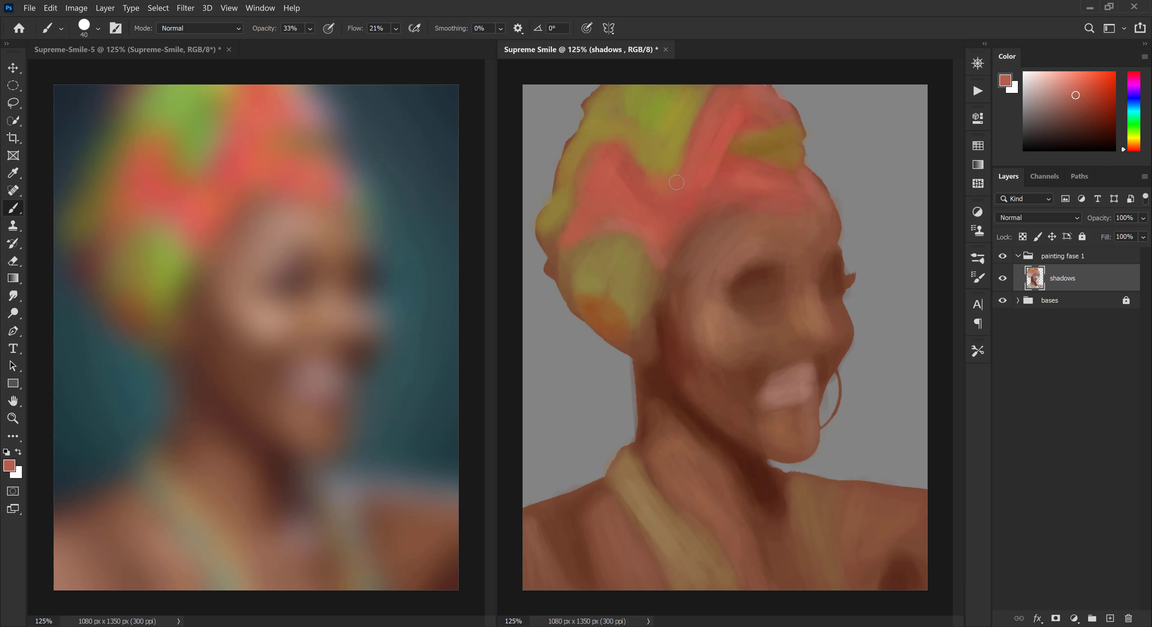
{"action": "left_click", "coordinate": [672, 167], "text": "alt"}
{"action": "mouse_move", "coordinate": [691, 127]}
{"action": "left_mouse_down"}
{"action": "mouse_move", "coordinate": [681, 168]}
{"action": "mouse_move", "coordinate": [629, 146]}
{"action": "left_mouse_up"}
{"action": "left_click", "coordinate": [621, 164], "text": "alt"}
{"action": "left_click", "coordinate": [678, 169], "text": "alt"}
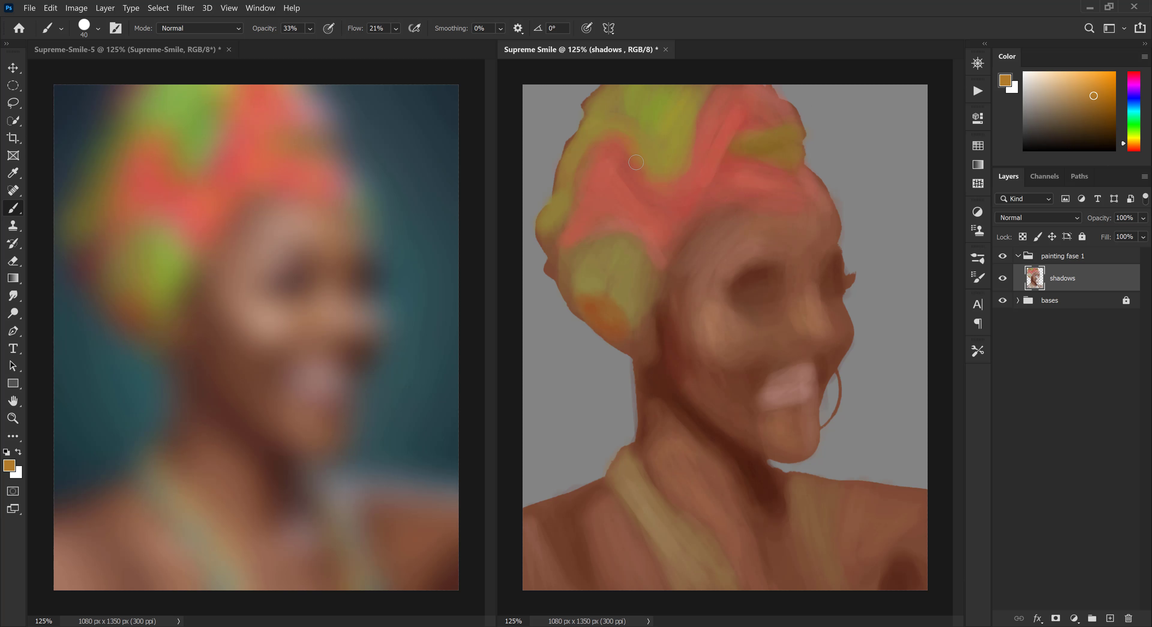
{"action": "left_click", "coordinate": [751, 96], "text": "alt"}
{"action": "left_click", "coordinate": [678, 594]}
Reshape the mouth area with sampled pink and retouch the skin at its far corner with sampled brown
{"action": "left_click", "coordinate": [794, 391], "text": "alt"}
{"action": "mouse_move", "coordinate": [785, 406]}
{"action": "left_mouse_down"}
{"action": "mouse_move", "coordinate": [818, 408]}
{"action": "mouse_move", "coordinate": [810, 402]}
{"action": "left_mouse_up"}
{"action": "left_click", "coordinate": [830, 365], "text": "alt"}
{"action": "mouse_move", "coordinate": [830, 365]}
{"action": "left_mouse_down"}
{"action": "mouse_move", "coordinate": [795, 362]}
{"action": "mouse_move", "coordinate": [825, 367]}
{"action": "left_mouse_up"}
Lighten the cheek and the skin below the nose with tones sampled from the cheek
{"action": "left_click", "coordinate": [714, 331], "text": "alt"}
{"action": "mouse_move", "coordinate": [715, 331]}
{"action": "left_mouse_down"}
{"action": "mouse_move", "coordinate": [746, 349]}
{"action": "mouse_move", "coordinate": [783, 322]}
{"action": "mouse_move", "coordinate": [842, 331]}
{"action": "mouse_move", "coordinate": [802, 364]}
{"action": "mouse_move", "coordinate": [788, 344]}
{"action": "mouse_move", "coordinate": [778, 351]}
{"action": "mouse_move", "coordinate": [813, 357]}
{"action": "left_mouse_up"}
{"action": "left_click", "coordinate": [800, 351], "text": "alt"}
{"action": "left_click", "coordinate": [691, 317], "text": "alt"}
Shade around the near mouth corner with sampled dark reddish brown, and refine the mouth's lower edge with pinkish brown
{"action": "left_click", "coordinate": [742, 460], "text": "alt"}
{"action": "key", "text": "["}
{"action": "key", "text": "["}
{"action": "key", "text": "["}
{"action": "key", "text": "]"}
{"action": "key", "text": "]"}
{"action": "key", "text": "]"}
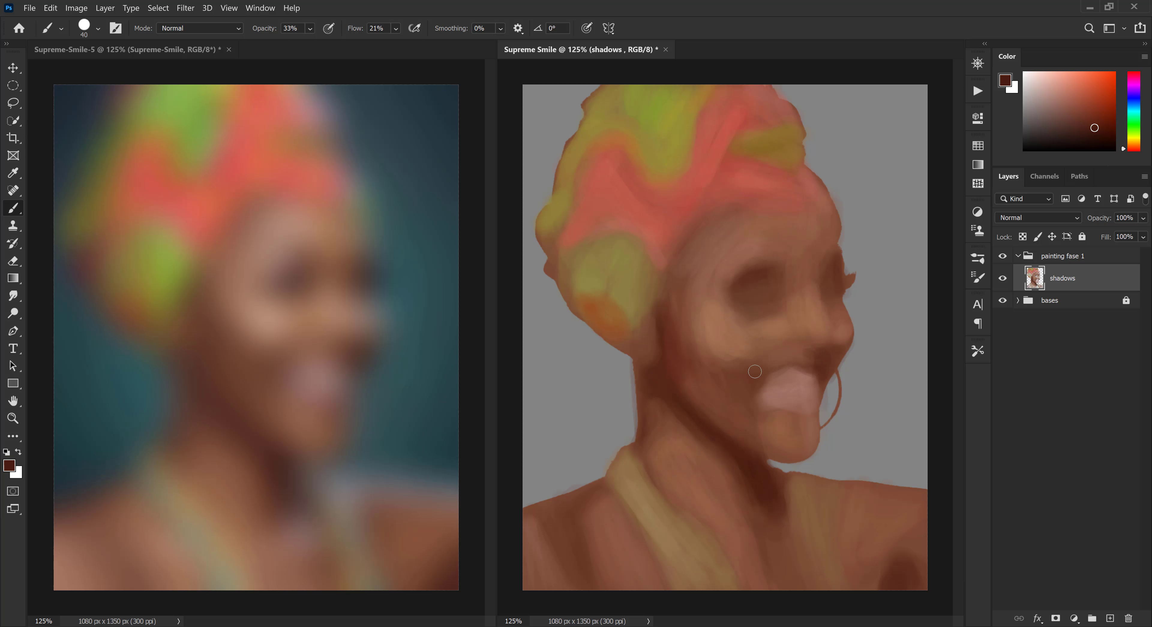
{"action": "left_click", "coordinate": [776, 420], "text": "alt"}
{"action": "key", "text": "bracketleft"}
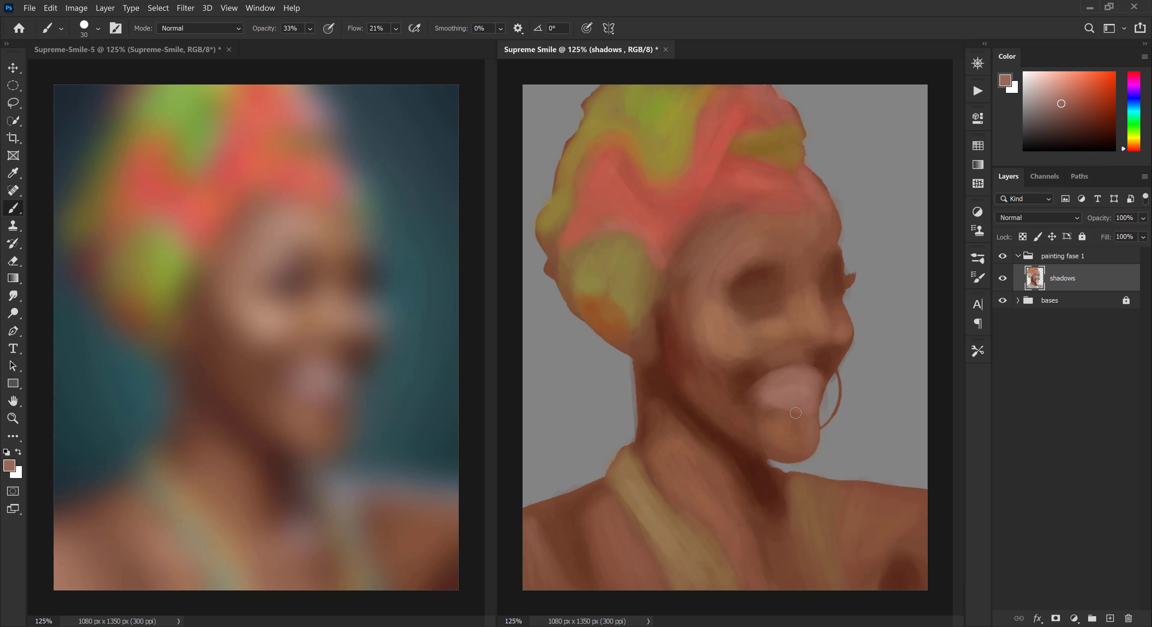
Blend the chin with sampled browns and darken the skin above the mouth, using a 40 px brush
{"action": "left_click", "coordinate": [785, 435], "text": "alt"}
{"action": "key", "text": "]"}
{"action": "key", "text": "]"}
{"action": "left_click", "coordinate": [801, 423], "text": "alt"}
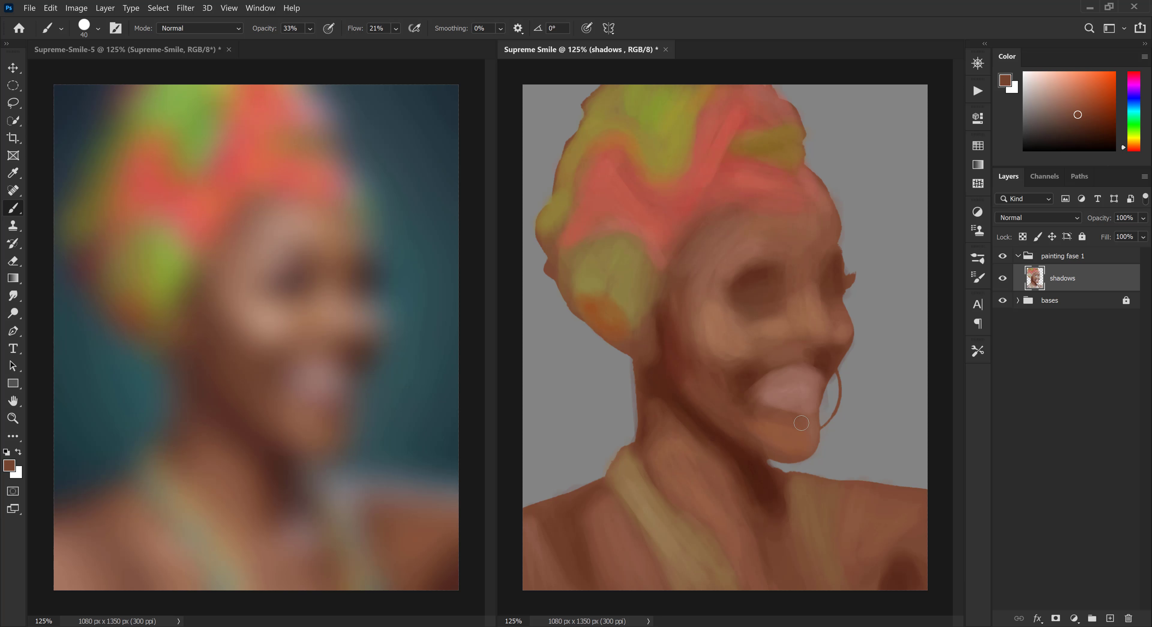
{"action": "left_click", "coordinate": [821, 359], "text": "alt"}
{"action": "left_click_drag", "start_coordinate": [805, 360], "coordinate": [789, 352]}
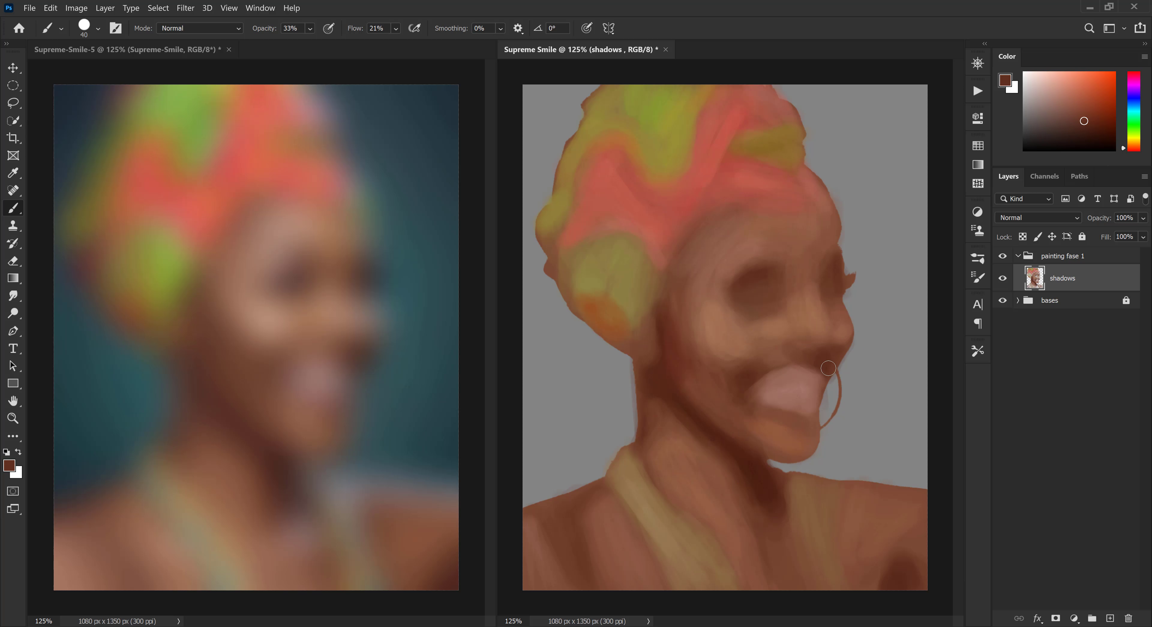
Smooth the forehead above the eyes with sampled skin brown, and paint sampled olive along the turban's front edge with a 50 px brush
{"action": "left_click", "coordinate": [806, 475], "text": "alt"}
{"action": "left_click", "coordinate": [824, 280], "text": "alt"}
{"action": "key", "text": "]"}
{"action": "left_click", "coordinate": [772, 235], "text": "alt"}
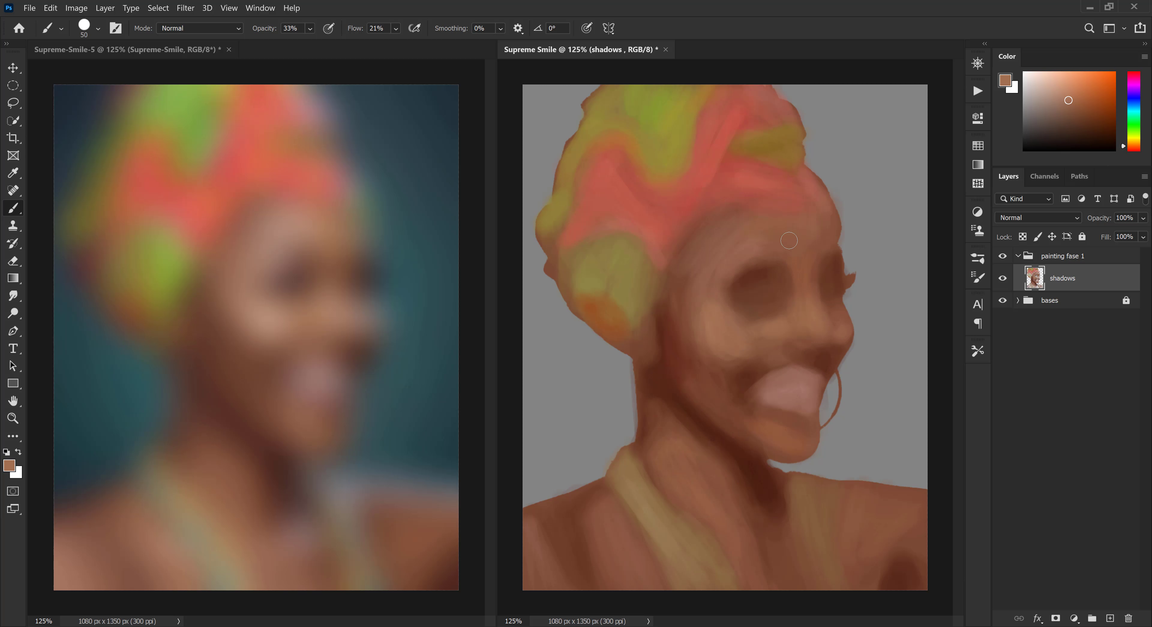
{"action": "left_click_drag", "start_coordinate": [772, 235], "coordinate": [805, 242]}
{"action": "left_click", "coordinate": [626, 253], "text": "alt"}
{"action": "left_click_drag", "start_coordinate": [815, 184], "coordinate": [832, 235]}
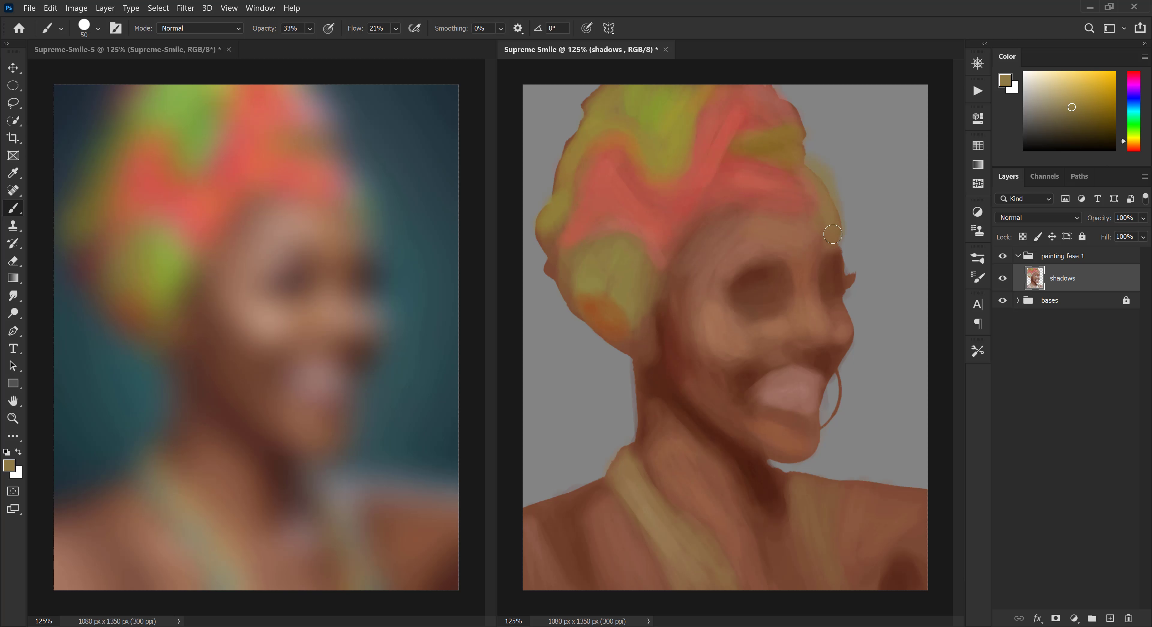
Paint muted green along the near garment strap and blend sampled olive brown toward the far strap
{"action": "left_click_drag", "start_coordinate": [1133, 141], "coordinate": [1134, 117]}
{"action": "left_click", "coordinate": [1092, 113]}
{"action": "left_click_drag", "start_coordinate": [612, 484], "coordinate": [690, 599]}
{"action": "left_click", "coordinate": [688, 589], "text": "alt"}
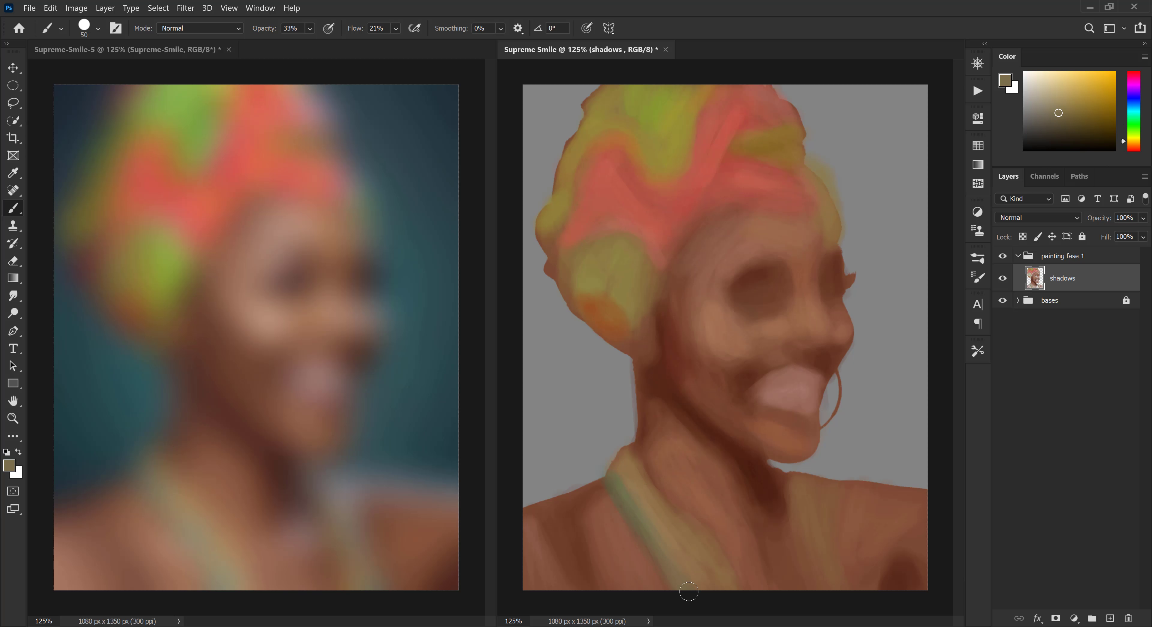
{"action": "left_click_drag", "start_coordinate": [785, 519], "coordinate": [756, 579]}
Paint the chest between the straps with pinkish brown sampled from the face, and blend it up into the neck
{"action": "left_click", "coordinate": [694, 286], "text": "alt"}
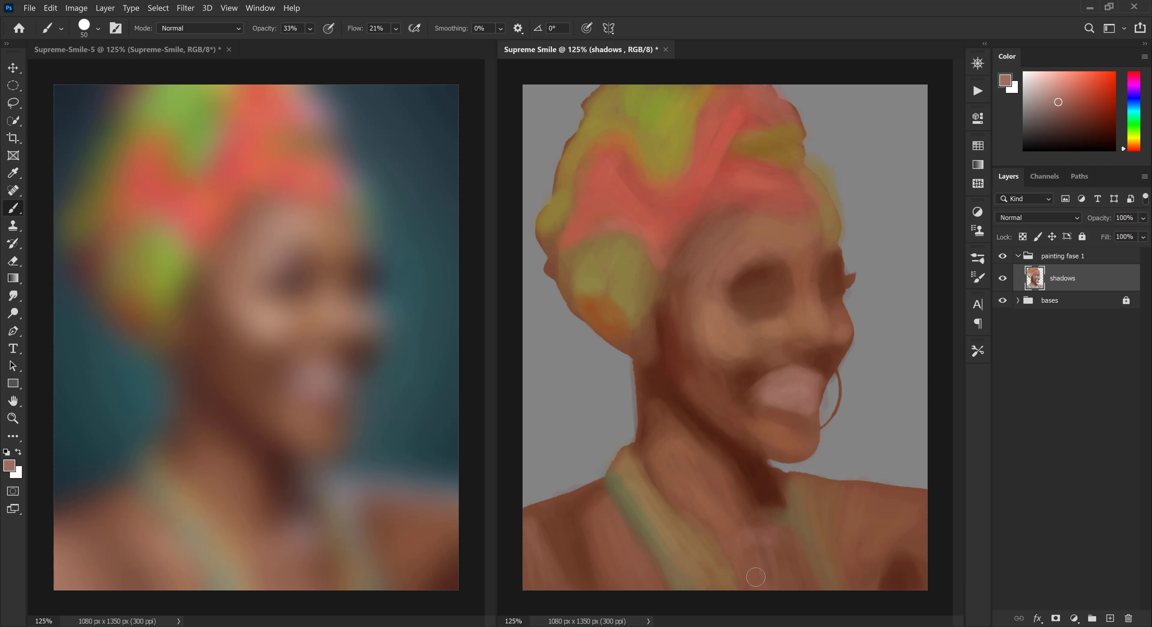
{"action": "left_click", "coordinate": [756, 561], "text": "alt"}
{"action": "left_click_drag", "start_coordinate": [748, 540], "coordinate": [751, 585]}
{"action": "left_click", "coordinate": [735, 480], "text": "alt"}
{"action": "left_click_drag", "start_coordinate": [735, 481], "coordinate": [735, 517]}
{"action": "left_click", "coordinate": [717, 486], "text": "alt"}
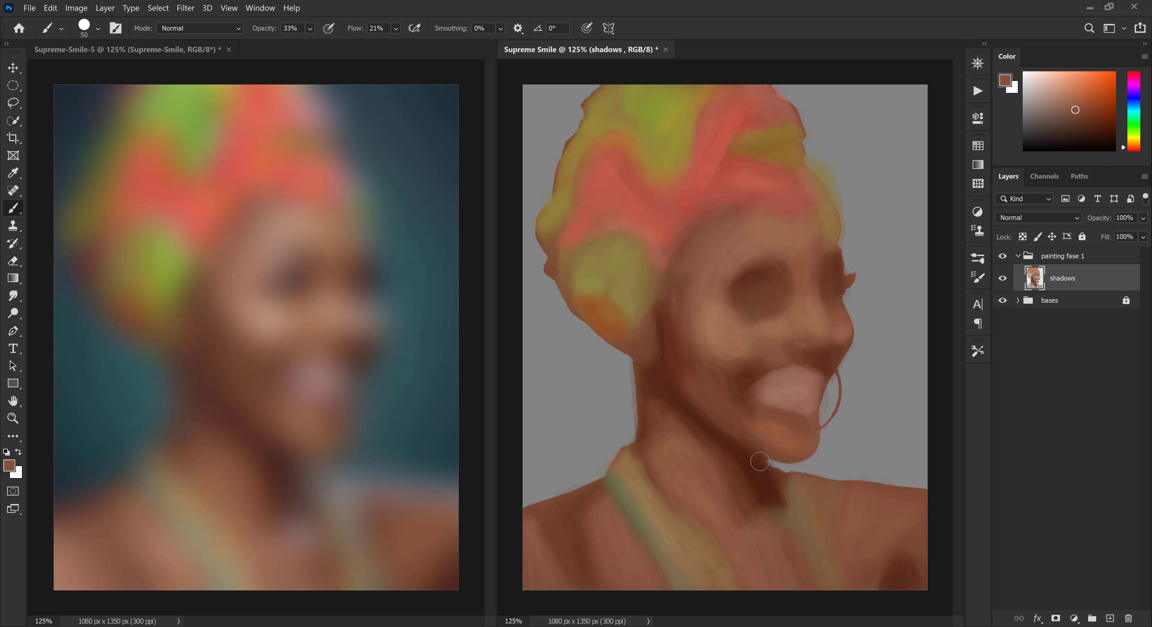
Blend the lower jaw and chin with browns sampled along the jawline
{"action": "left_click", "coordinate": [754, 449], "text": "alt"}
{"action": "left_click_drag", "start_coordinate": [753, 442], "coordinate": [789, 454]}
{"action": "left_click", "coordinate": [726, 410], "text": "alt"}
{"action": "left_click_drag", "start_coordinate": [726, 409], "coordinate": [799, 457]}
Deepen the side of the face and the hairline with sampled dark reddish brown, and smooth the forehead with lighter skin tones
{"action": "left_click", "coordinate": [666, 365], "text": "alt"}
{"action": "left_click_drag", "start_coordinate": [654, 334], "coordinate": [679, 405]}
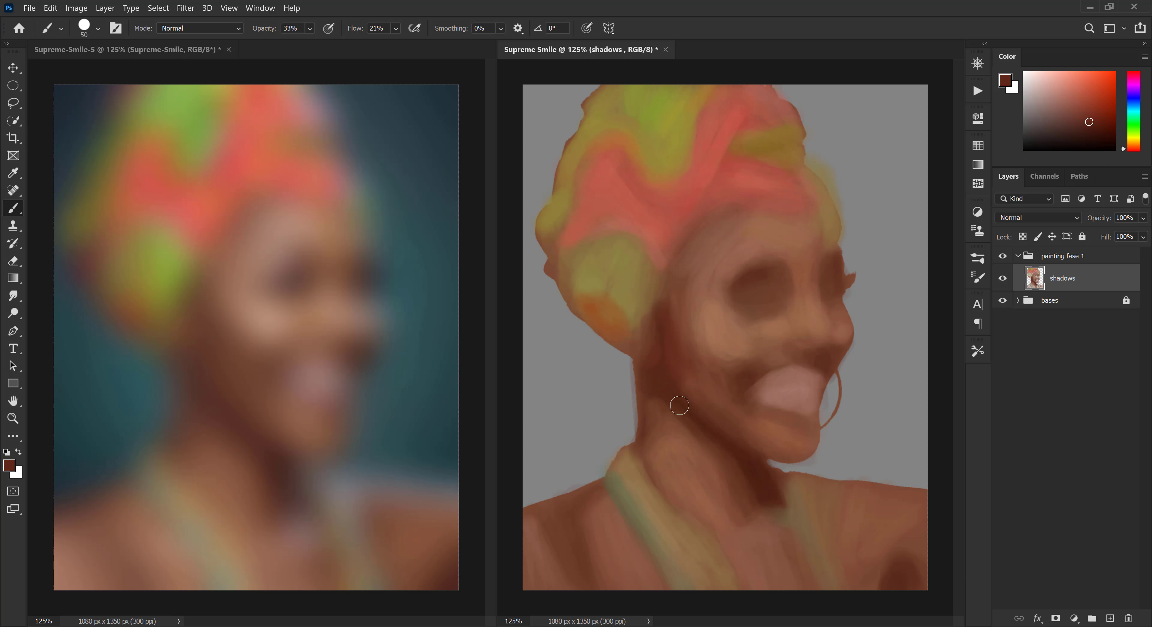
{"action": "mouse_move", "coordinate": [702, 239]}
{"action": "left_mouse_down"}
{"action": "mouse_move", "coordinate": [744, 203]}
{"action": "mouse_move", "coordinate": [694, 276]}
{"action": "left_mouse_up"}
{"action": "left_click", "coordinate": [714, 224], "text": "alt"}
{"action": "left_click", "coordinate": [795, 213], "text": "alt"}
{"action": "left_click", "coordinate": [751, 225], "text": "alt"}
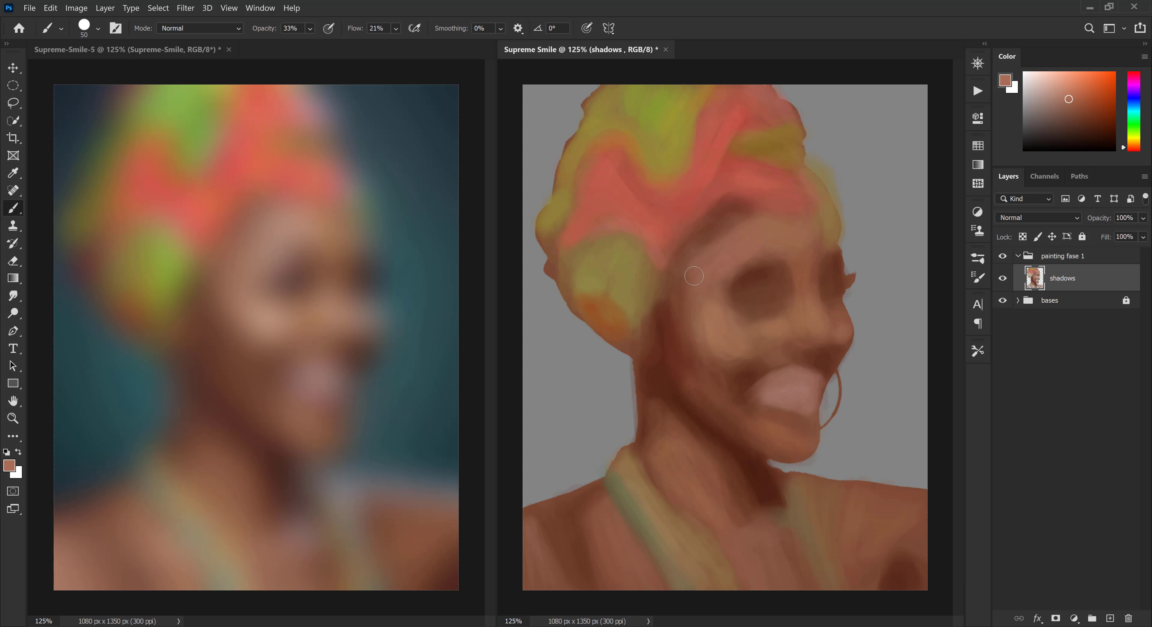
Blend the neck and the shadow under the chin with browns sampled from the neck
{"action": "left_click", "coordinate": [712, 563]}
{"action": "left_click", "coordinate": [696, 447], "text": "alt"}
{"action": "mouse_move", "coordinate": [696, 448]}
{"action": "left_mouse_down"}
{"action": "mouse_move", "coordinate": [745, 523]}
{"action": "mouse_move", "coordinate": [753, 504]}
{"action": "left_mouse_up"}
{"action": "left_click", "coordinate": [764, 503], "text": "alt"}
Blend the cheek with sampled skin tones, and darken the side of the face beside the turban with deep reddish brown
{"action": "mouse_move", "coordinate": [694, 314]}
{"action": "left_mouse_down"}
{"action": "mouse_move", "coordinate": [681, 335]}
{"action": "mouse_move", "coordinate": [738, 354]}
{"action": "left_mouse_up"}
{"action": "left_click", "coordinate": [701, 324], "text": "alt"}
{"action": "left_click", "coordinate": [755, 362], "text": "alt"}
{"action": "left_click", "coordinate": [661, 385], "text": "alt"}
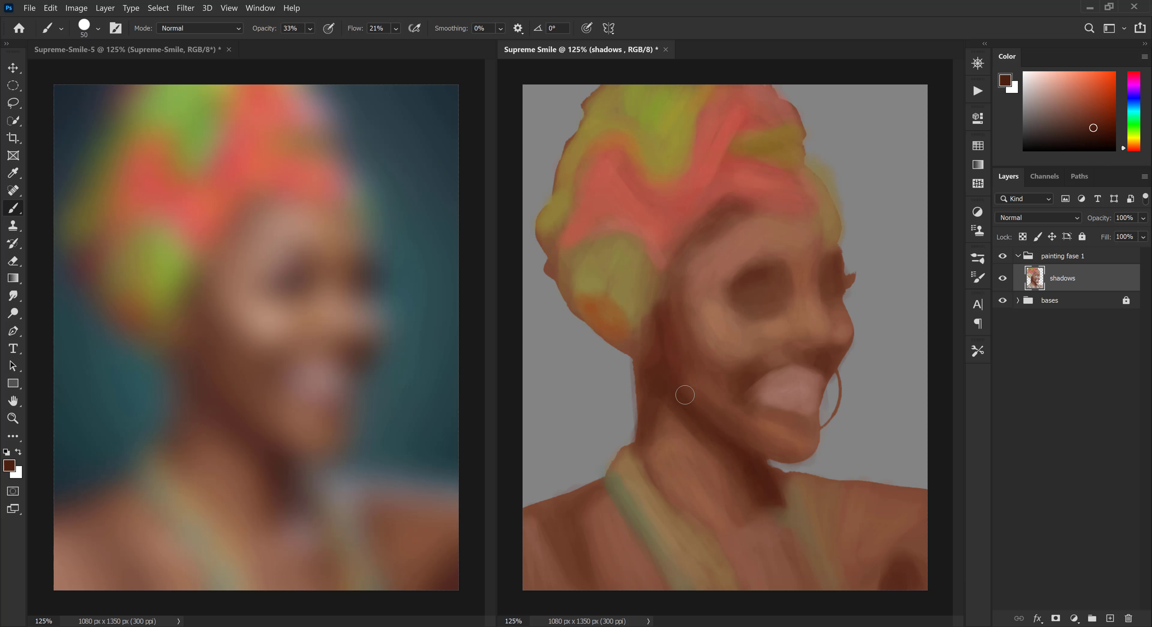
{"action": "left_click_drag", "start_coordinate": [667, 312], "coordinate": [663, 278]}
Add warm orange brown near the brow and an ochre tint to the cheek below the near eye
{"action": "left_click", "coordinate": [806, 248], "text": "alt"}
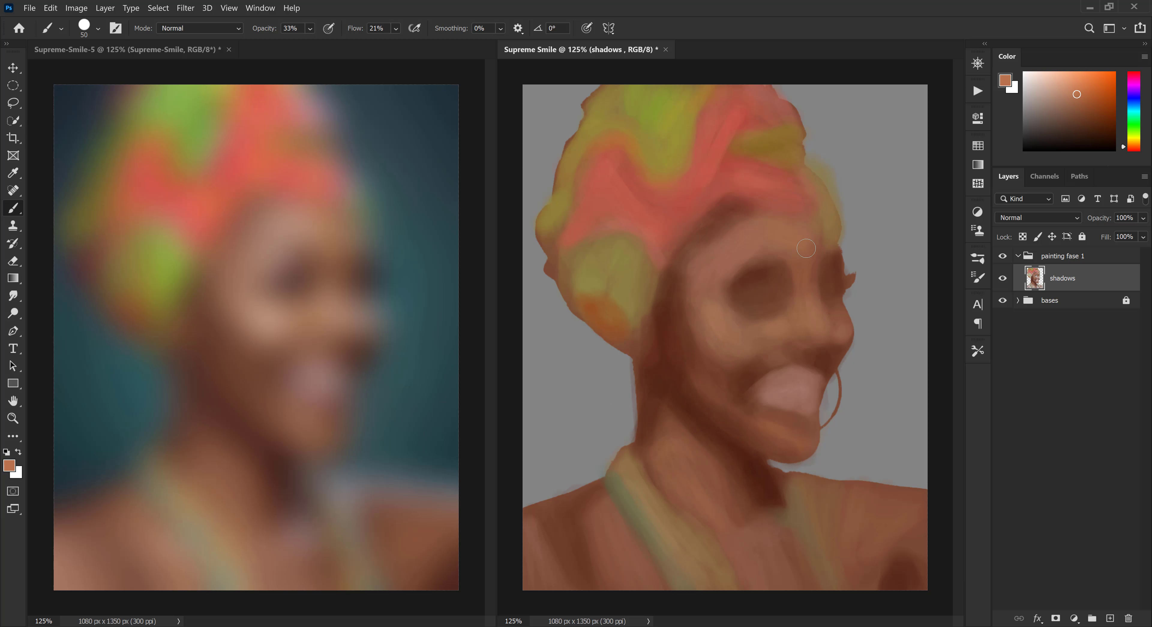
{"action": "left_click", "coordinate": [751, 326], "text": "alt"}
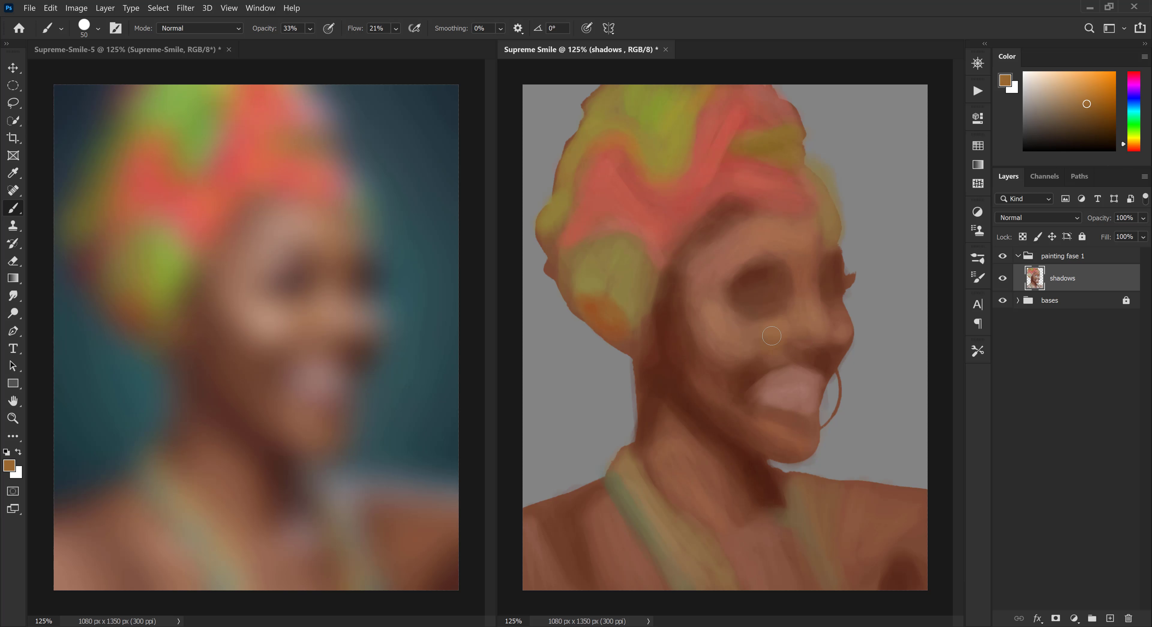
Sample brown from the chin, shift it to a more saturated orange brown and paint the far shoulder with a 70 px brush
{"action": "left_click", "coordinate": [787, 440], "text": "alt"}
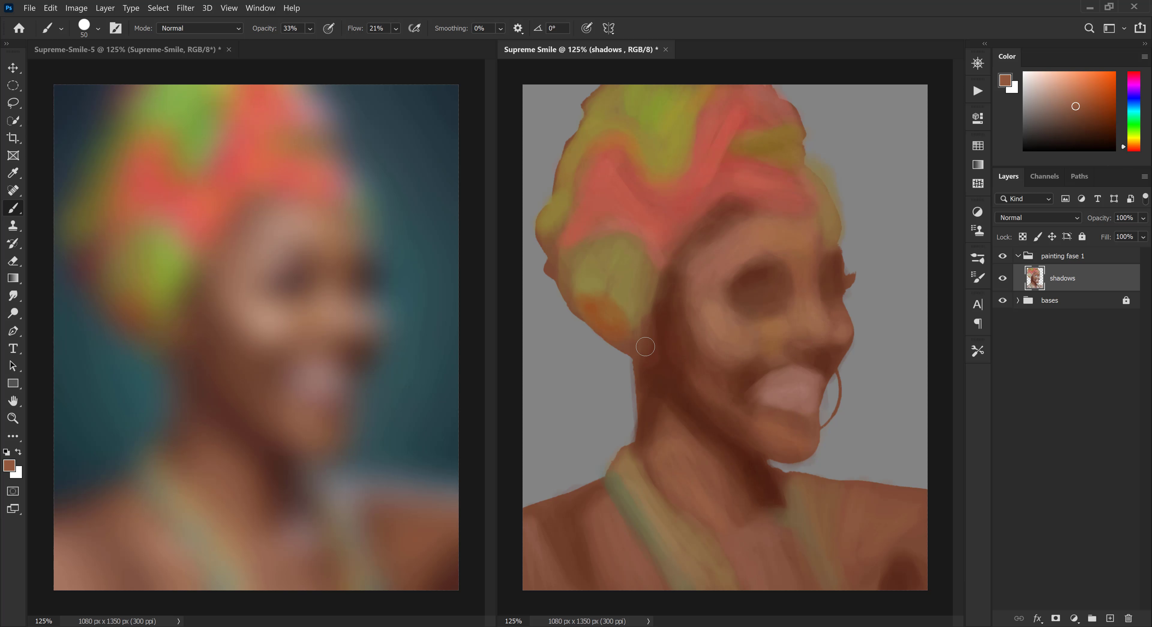
{"action": "left_click", "coordinate": [1122, 145]}
{"action": "mouse_move", "coordinate": [881, 531]}
{"action": "left_mouse_down"}
{"action": "mouse_move", "coordinate": [863, 557]}
{"action": "mouse_move", "coordinate": [925, 539]}
{"action": "left_mouse_up"}
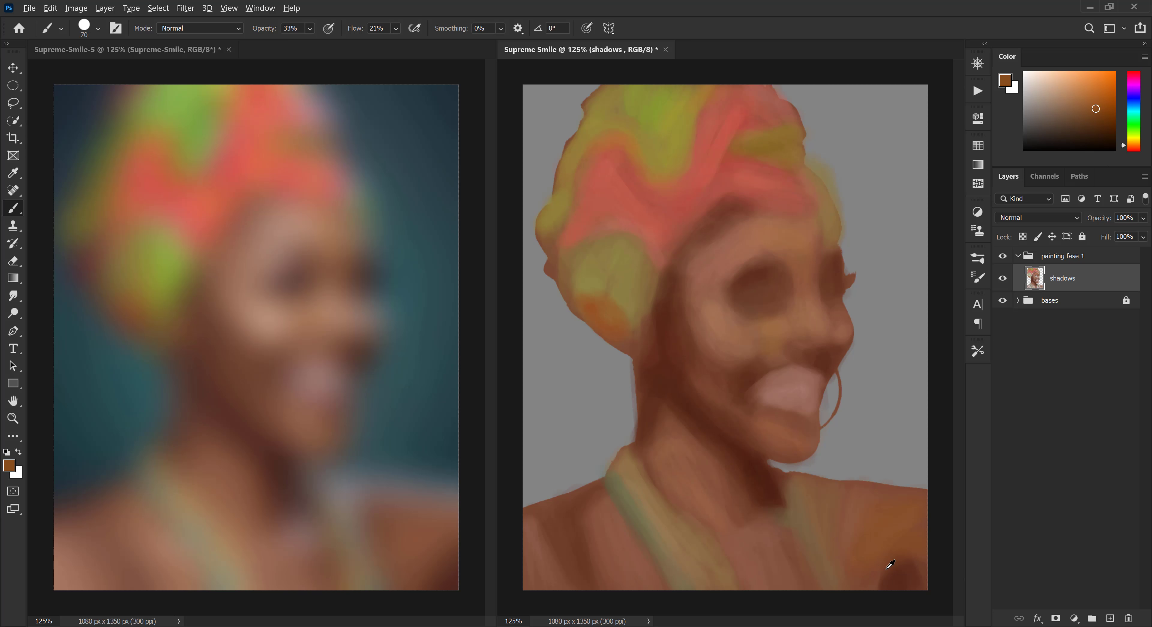
Darken the lower corner and upper edge of the far shoulder with browns sampled from the shoulder
{"action": "left_click", "coordinate": [889, 565], "text": "alt"}
{"action": "mouse_move", "coordinate": [871, 579]}
{"action": "left_mouse_down"}
{"action": "mouse_move", "coordinate": [917, 569]}
{"action": "mouse_move", "coordinate": [895, 592]}
{"action": "left_mouse_up"}
{"action": "left_click", "coordinate": [899, 563], "text": "alt"}
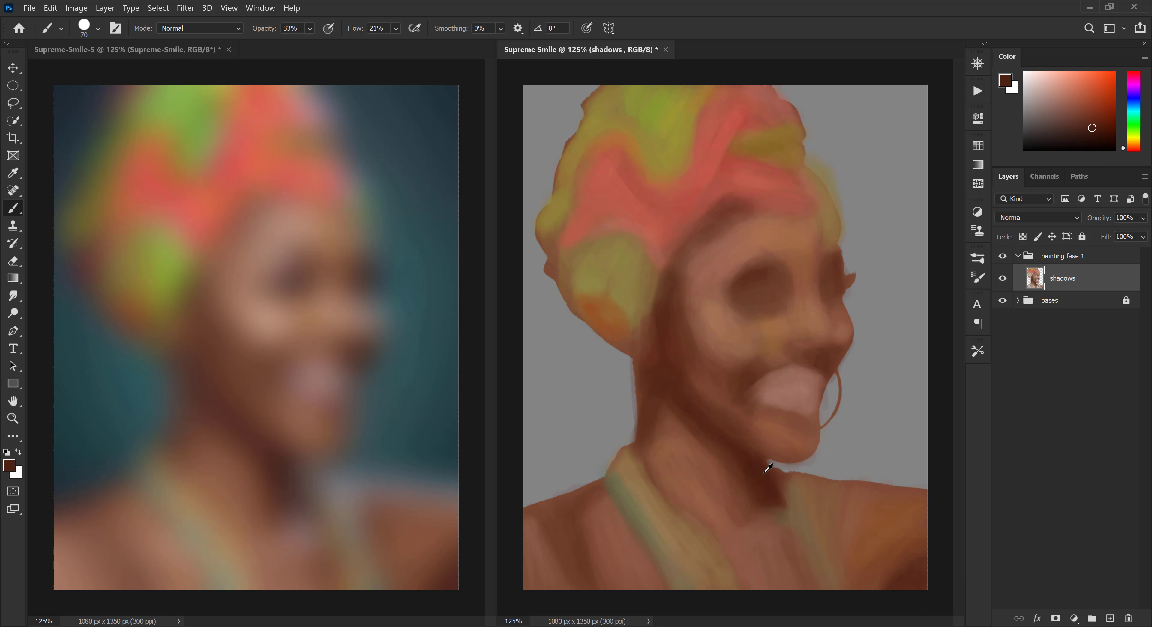
{"action": "mouse_move", "coordinate": [838, 490]}
{"action": "left_mouse_down"}
{"action": "mouse_move", "coordinate": [837, 532]}
{"action": "mouse_move", "coordinate": [838, 503]}
{"action": "left_mouse_up"}
{"action": "key", "text": "["}
{"action": "left_click", "coordinate": [854, 535], "text": "alt"}
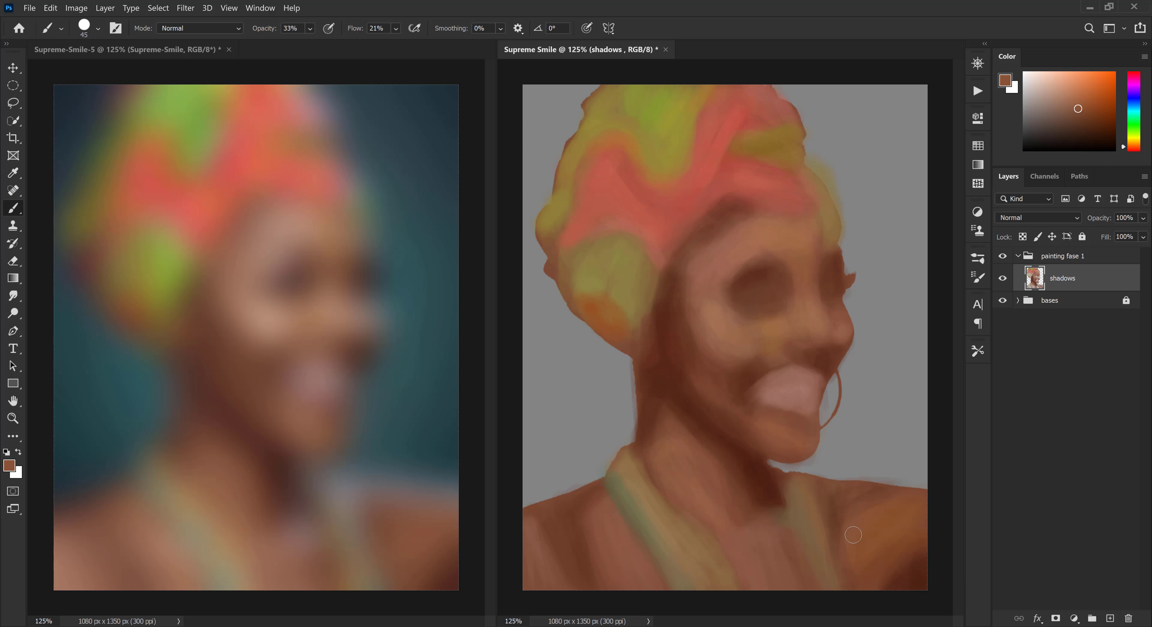
Blend the chest and the base of the neck with browns sampled there, using a 45 px brush
{"action": "key", "text": "["}
{"action": "key", "text": "["}
{"action": "key", "text": "["}
{"action": "left_click", "coordinate": [764, 552], "text": "alt"}
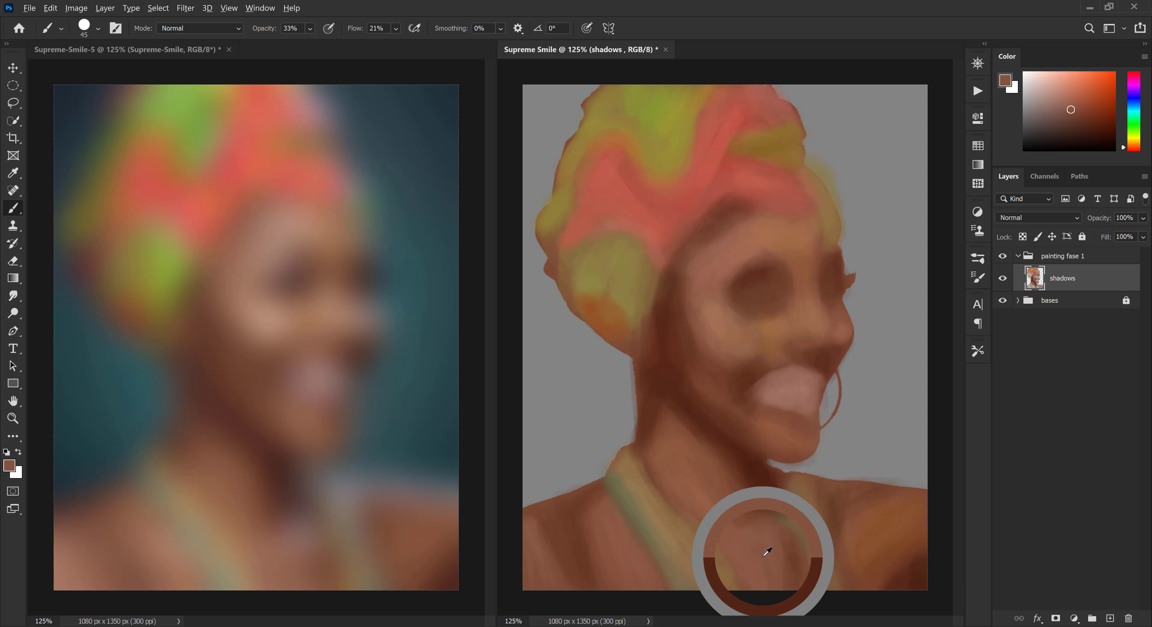
{"action": "left_click", "coordinate": [733, 521], "text": "alt"}
{"action": "left_click_drag", "start_coordinate": [732, 520], "coordinate": [735, 503]}
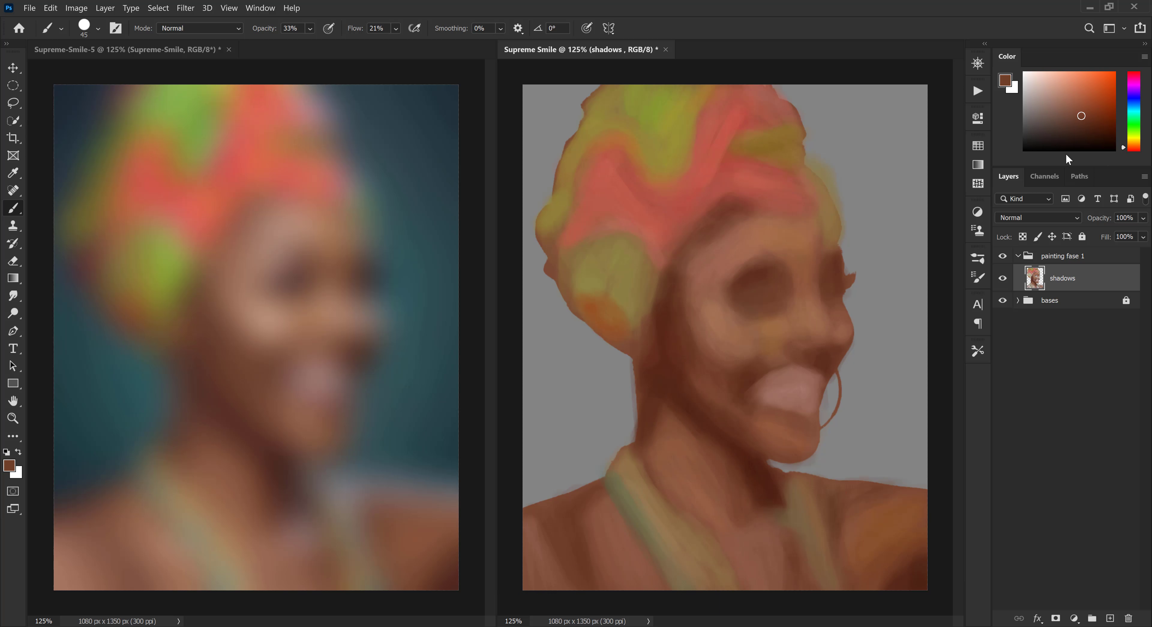
Reshape the near eye socket and refine the far eye socket and nose bridge with sampled browns and a 35 px brush
{"action": "left_click", "coordinate": [1134, 145]}
{"action": "left_click", "coordinate": [1061, 97]}
{"action": "left_click", "coordinate": [758, 270], "text": "alt"}
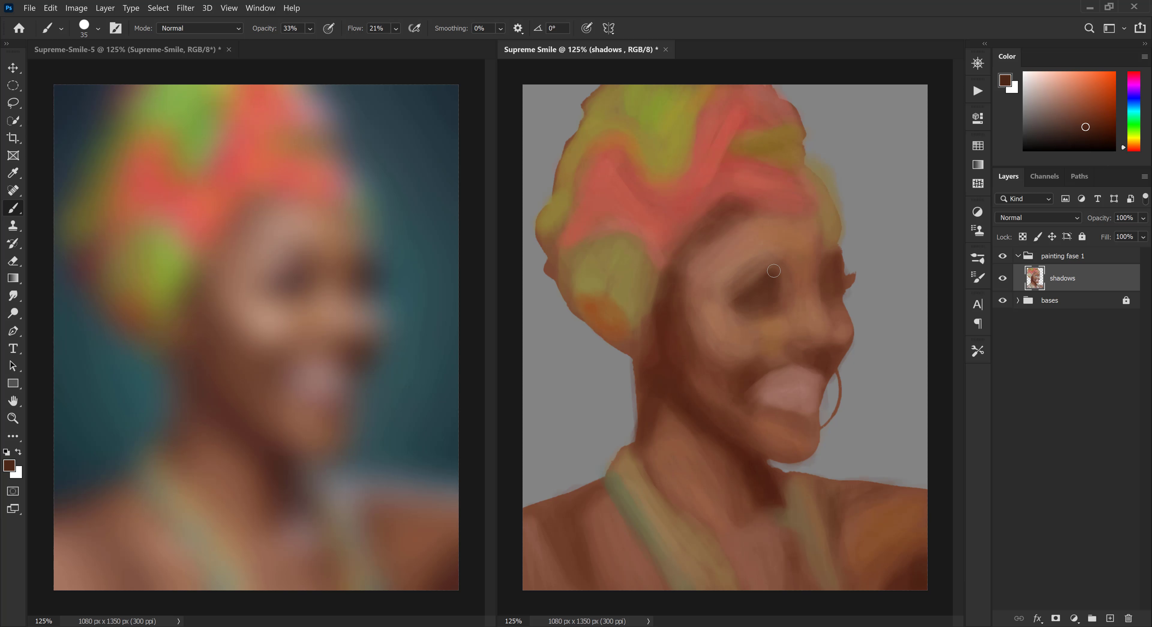
{"action": "left_click", "coordinate": [834, 284], "text": "alt"}
{"action": "left_click_drag", "start_coordinate": [821, 270], "coordinate": [830, 291]}
{"action": "left_click", "coordinate": [805, 268], "text": "alt"}
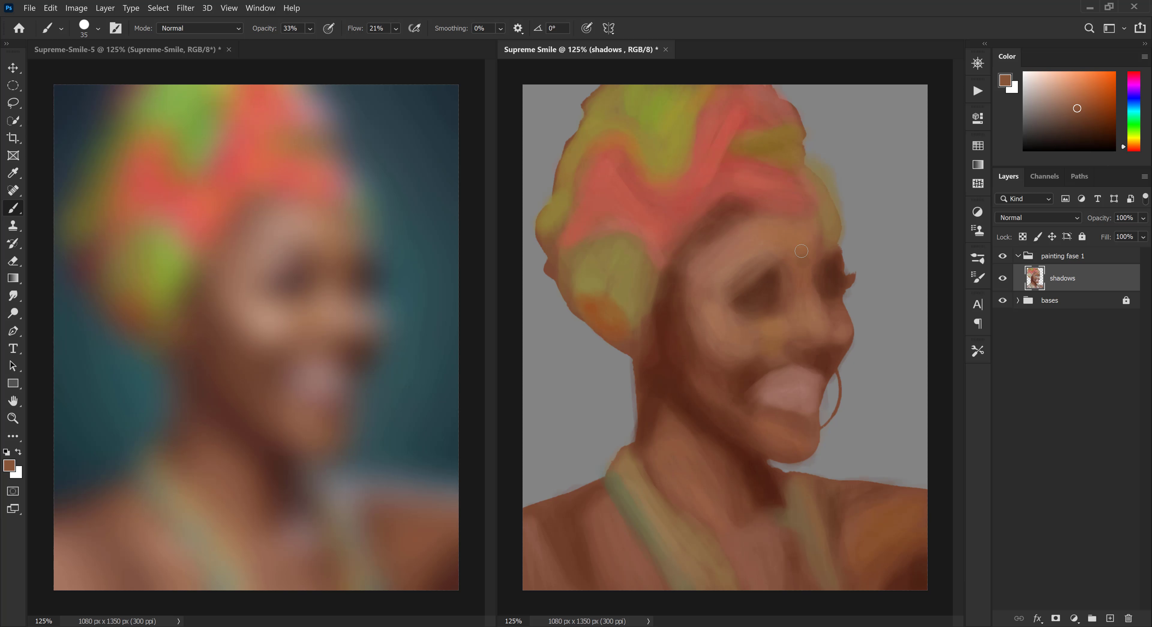
{"action": "left_click_drag", "start_coordinate": [800, 253], "coordinate": [817, 306]}
{"action": "left_click", "coordinate": [759, 287], "text": "alt"}
Blend the forehead with a sampled pinkish skin tone and a 50 px brush
{"action": "left_click", "coordinate": [723, 229], "text": "alt"}
{"action": "key", "text": "bracketright"}
{"action": "key", "text": "bracketright"}
{"action": "key", "text": "bracketright"}
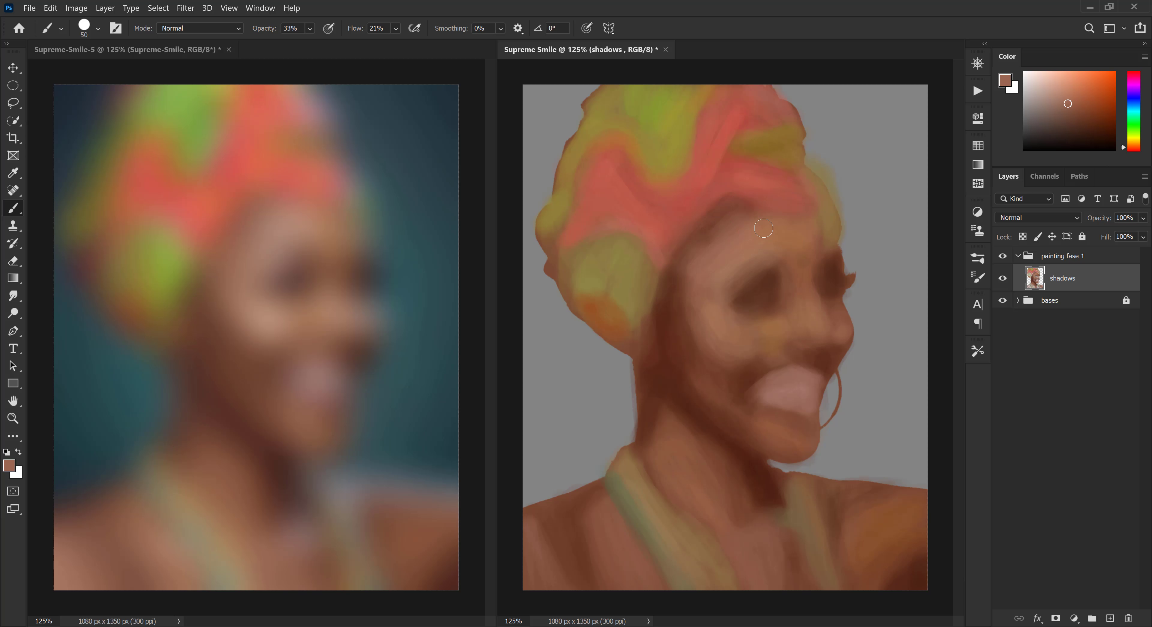
Shade the red turban folds beside the green areas with a sampled darker reddish tone and a 30 px brush
{"action": "left_click", "coordinate": [638, 262], "text": "alt"}
{"action": "left_click", "coordinate": [628, 145], "text": "alt"}
{"action": "mouse_move", "coordinate": [642, 161]}
{"action": "left_mouse_down"}
{"action": "mouse_move", "coordinate": [676, 172]}
{"action": "mouse_move", "coordinate": [665, 174]}
{"action": "left_mouse_up"}
{"action": "left_click", "coordinate": [679, 186], "text": "alt"}
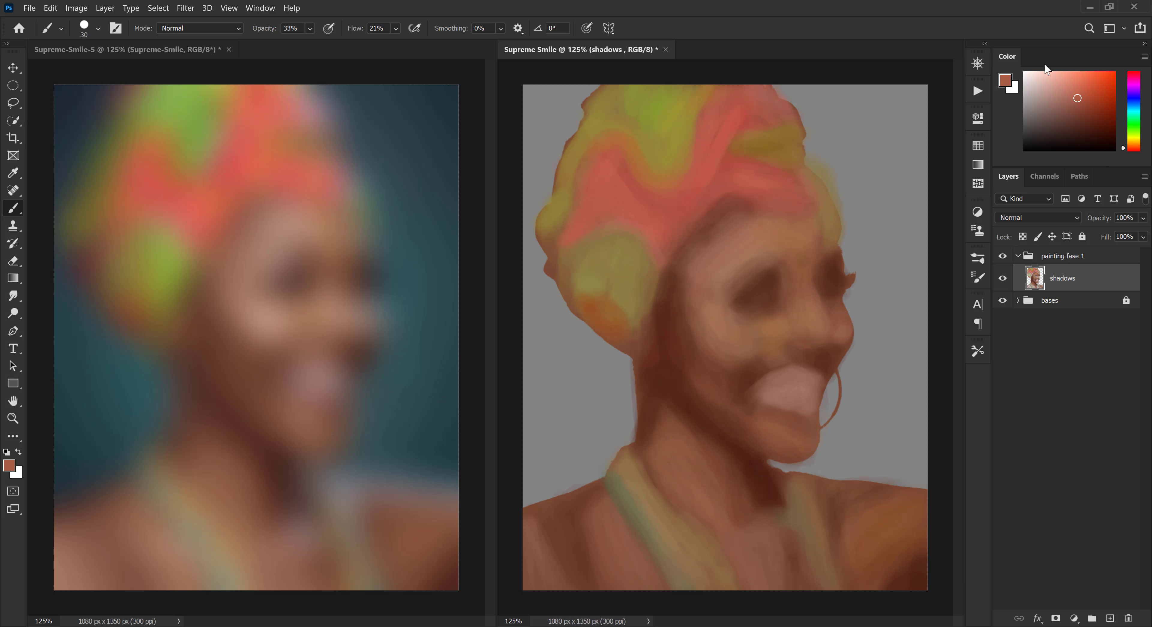
{"action": "left_click", "coordinate": [1081, 107]}
{"action": "key", "text": "bracketleft"}
{"action": "key", "text": "bracketleft"}
{"action": "key", "text": "bracketleft"}
{"action": "key", "text": "bracketleft"}
{"action": "left_click_drag", "start_coordinate": [699, 123], "coordinate": [690, 154]}
Repaint the green patch above the ear in yellowish olive with a 40 px brush and blend its outer edge with sampled tones
{"action": "left_click", "coordinate": [637, 248], "text": "alt"}
{"action": "key", "text": "bracketright"}
{"action": "key", "text": "bracketright"}
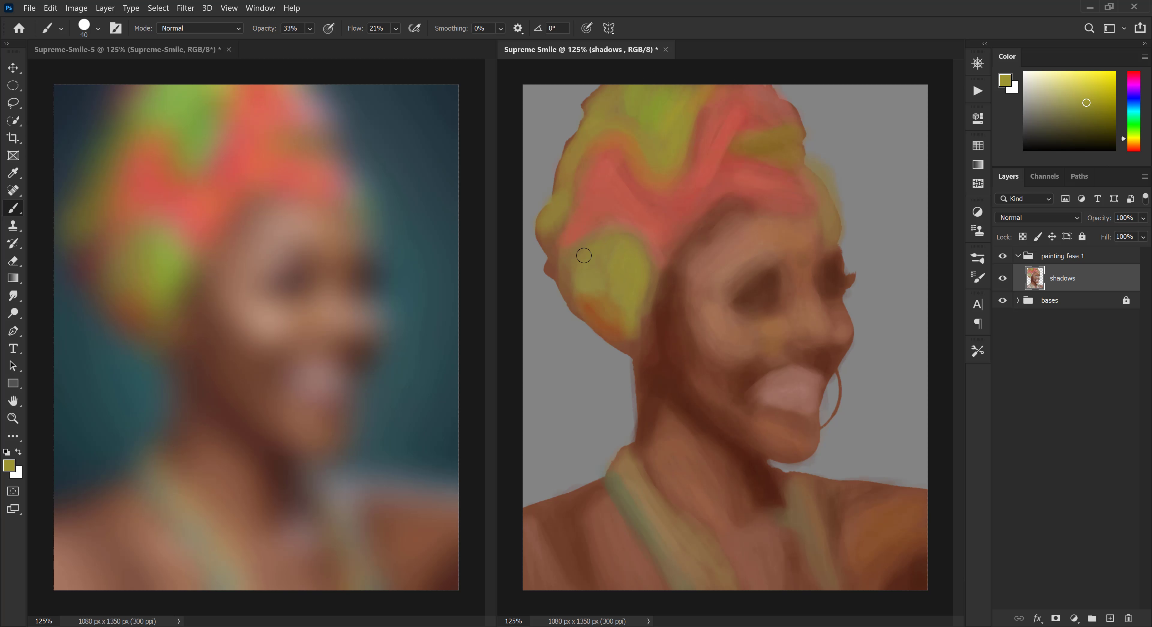
{"action": "left_click", "coordinate": [572, 262], "text": "alt"}
{"action": "left_click_drag", "start_coordinate": [571, 263], "coordinate": [582, 281]}
{"action": "left_click", "coordinate": [589, 308], "text": "alt"}
{"action": "left_click", "coordinate": [613, 338], "text": "alt"}
{"action": "left_click", "coordinate": [554, 255], "text": "alt"}
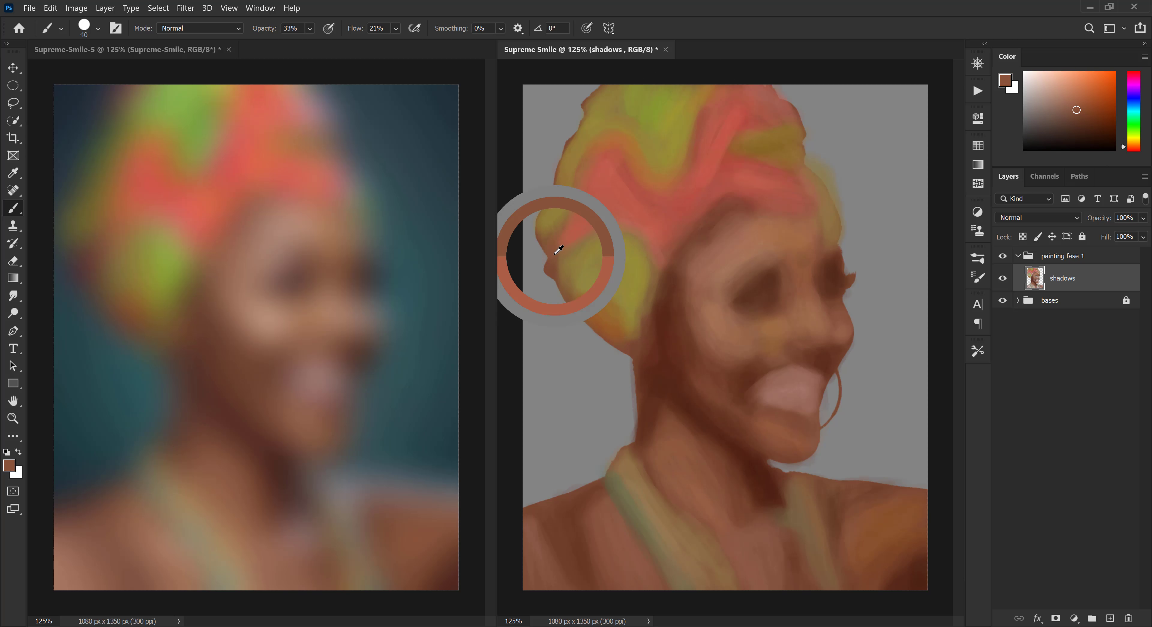
Blend the back edge of the turban with sampled reddish and olive tones, using a 40 px brush
{"action": "left_click", "coordinate": [586, 210], "text": "alt"}
{"action": "left_click_drag", "start_coordinate": [582, 197], "coordinate": [563, 227]}
{"action": "left_click", "coordinate": [554, 218], "text": "alt"}
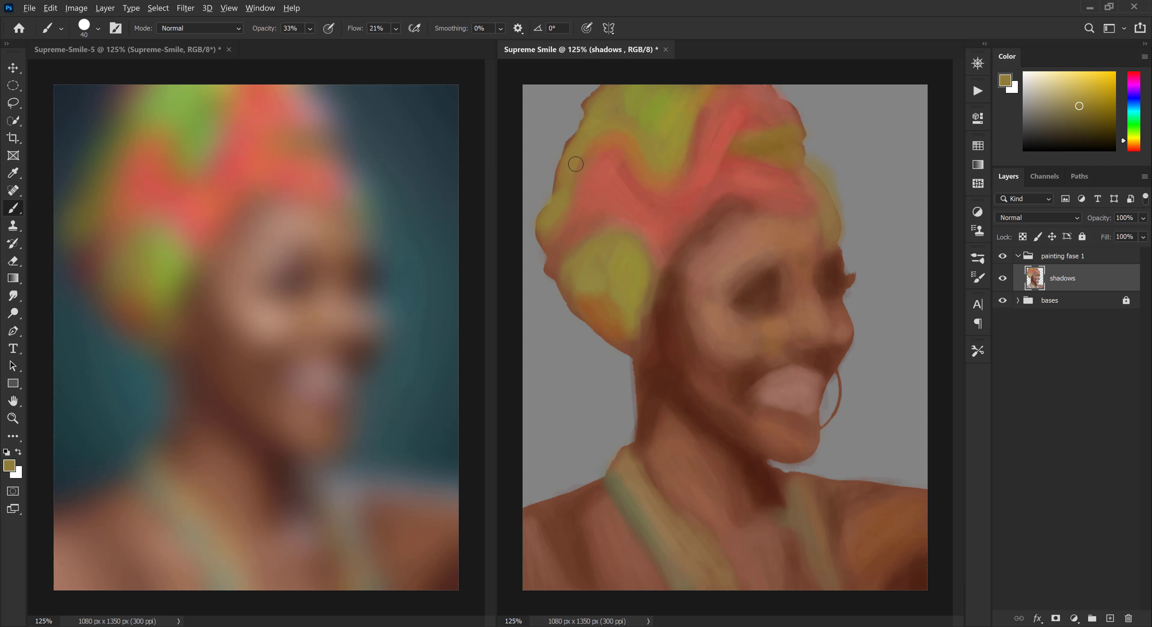
{"action": "left_click_drag", "start_coordinate": [575, 164], "coordinate": [552, 231]}
{"action": "left_click", "coordinate": [565, 244], "text": "alt"}
Brighten the red turban folds with saturated coral red, and paint a light salmon highlight on the upper front fold
{"action": "left_click", "coordinate": [601, 192], "text": "alt"}
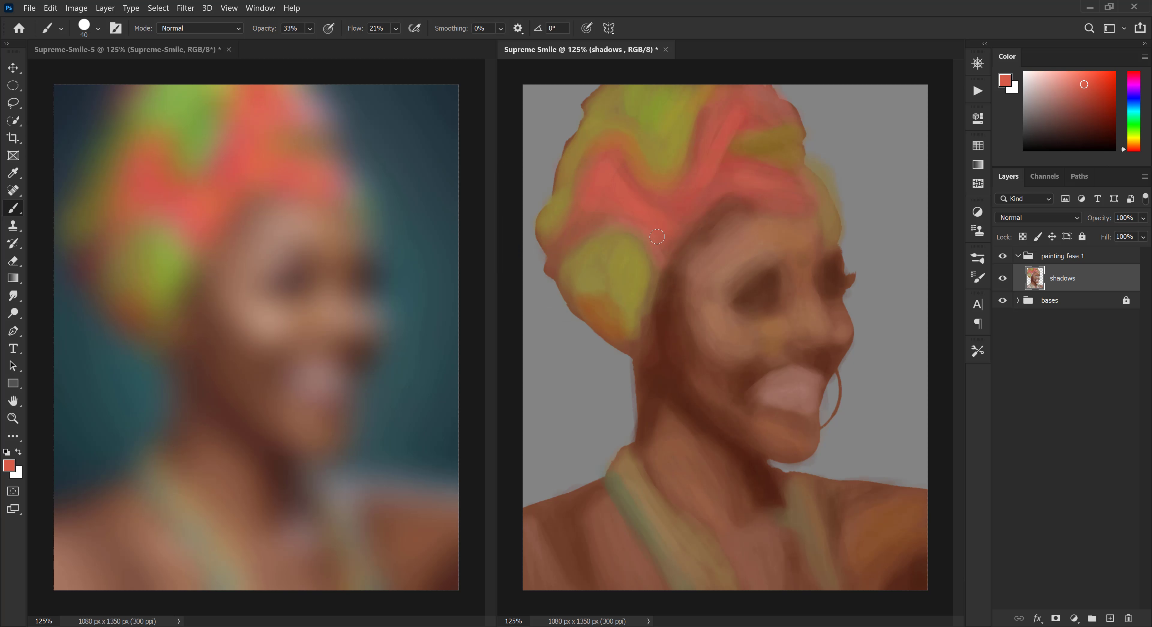
{"action": "left_click_drag", "start_coordinate": [788, 179], "coordinate": [717, 182]}
{"action": "left_click", "coordinate": [762, 183], "text": "alt"}
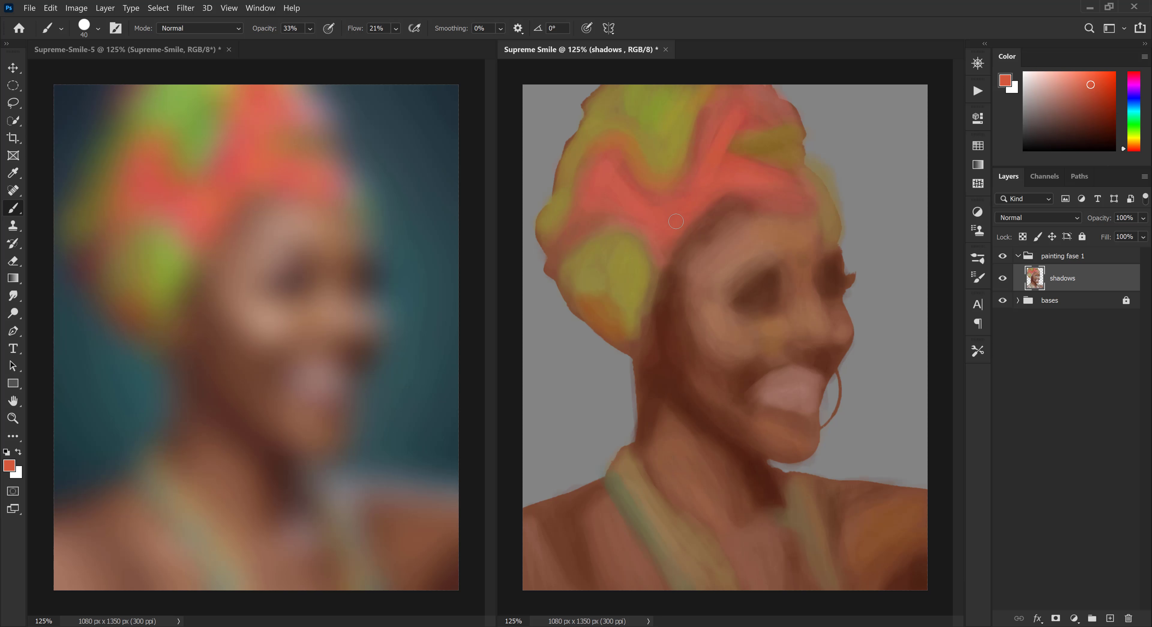
{"action": "left_click", "coordinate": [594, 185], "text": "alt"}
{"action": "left_click", "coordinate": [627, 183], "text": "alt"}
{"action": "left_click_drag", "start_coordinate": [769, 96], "coordinate": [799, 133]}
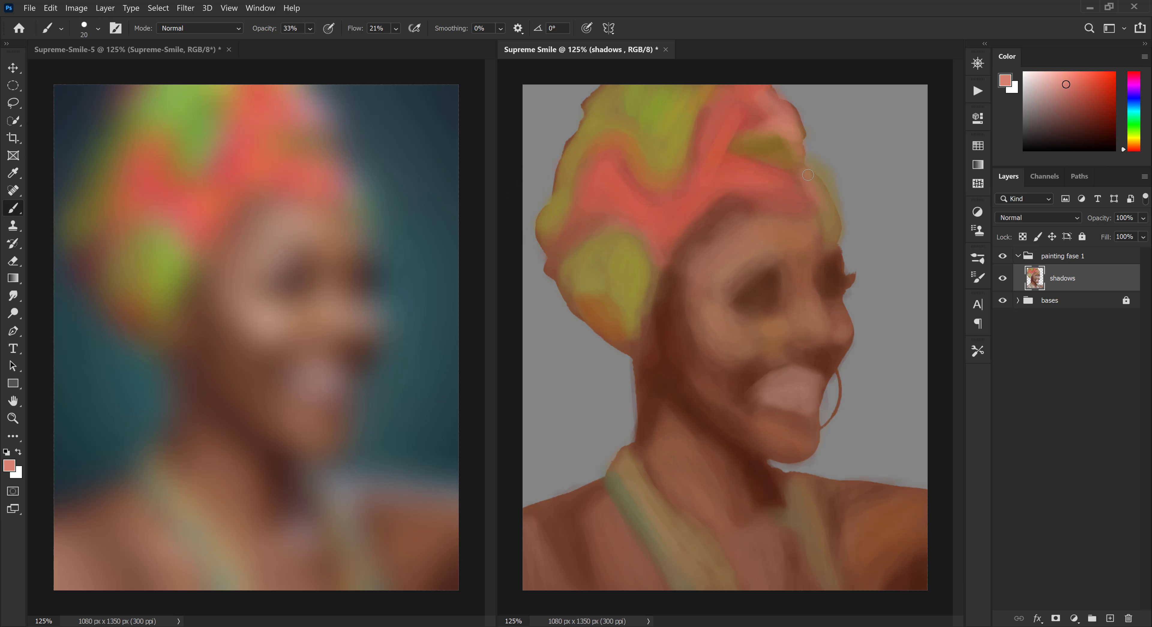
Blend the chin, mouth area, jaw and side of the face with skin tones and browns sampled from each area
{"action": "left_click", "coordinate": [828, 224], "text": "alt"}
{"action": "key", "text": "bracketright"}
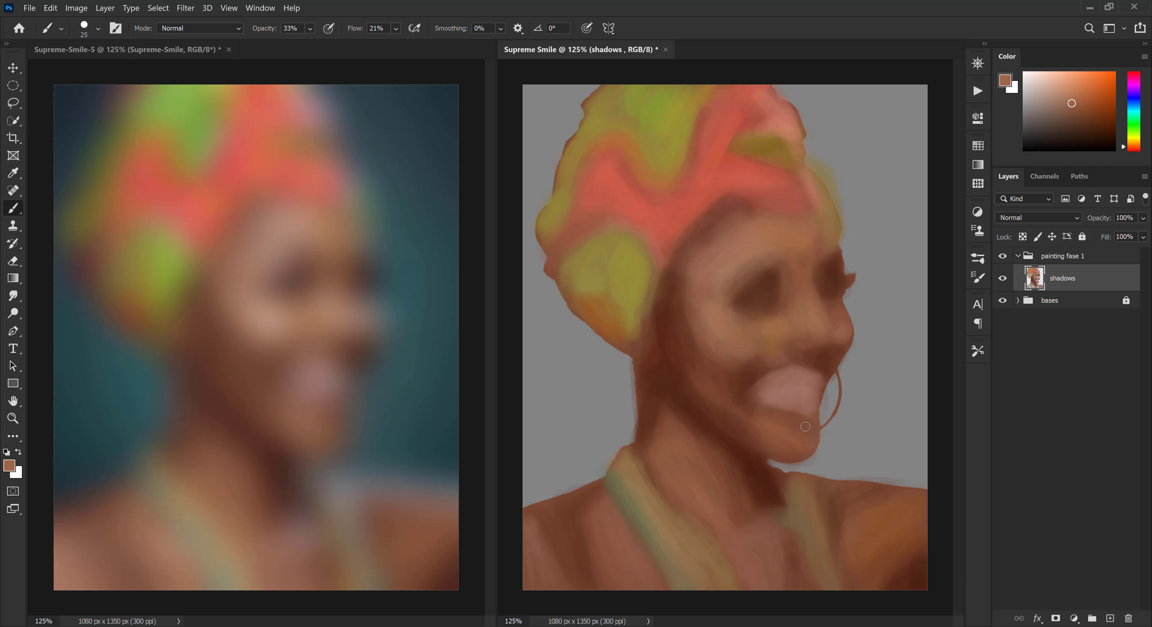
{"action": "left_click", "coordinate": [797, 409], "text": "alt"}
{"action": "left_click", "coordinate": [800, 357], "text": "alt"}
{"action": "left_click", "coordinate": [697, 420], "text": "alt"}
{"action": "left_click", "coordinate": [675, 450], "text": "alt"}
{"action": "left_click", "coordinate": [683, 340], "text": "alt"}
{"action": "key", "text": "bracketright"}
{"action": "key", "text": "bracketright"}
{"action": "key", "text": "bracketright"}
{"action": "left_click", "coordinate": [724, 406], "text": "alt"}
Blend the far shoulder with browns sampled from the chest and shoulder
{"action": "left_click", "coordinate": [799, 555], "text": "alt"}
{"action": "left_click", "coordinate": [882, 503], "text": "alt"}
{"action": "left_click_drag", "start_coordinate": [881, 503], "coordinate": [894, 531]}
{"action": "left_click", "coordinate": [919, 553], "text": "alt"}
{"action": "left_click", "coordinate": [835, 512], "text": "alt"}
Define the far halter strap and the shadow edge under the chin with sampled olive and brown tones
{"action": "left_click", "coordinate": [805, 512], "text": "alt"}
{"action": "key", "text": "bracketleft"}
{"action": "key", "text": "bracketleft"}
{"action": "left_click_drag", "start_coordinate": [799, 503], "coordinate": [770, 469]}
{"action": "left_click", "coordinate": [810, 509], "text": "alt"}
{"action": "left_click", "coordinate": [819, 567], "text": "alt"}
{"action": "key", "text": "bracketright"}
{"action": "key", "text": "bracketright"}
{"action": "left_click_drag", "start_coordinate": [827, 555], "coordinate": [844, 595]}
{"action": "key", "text": "bracketleft"}
{"action": "key", "text": "bracketleft"}
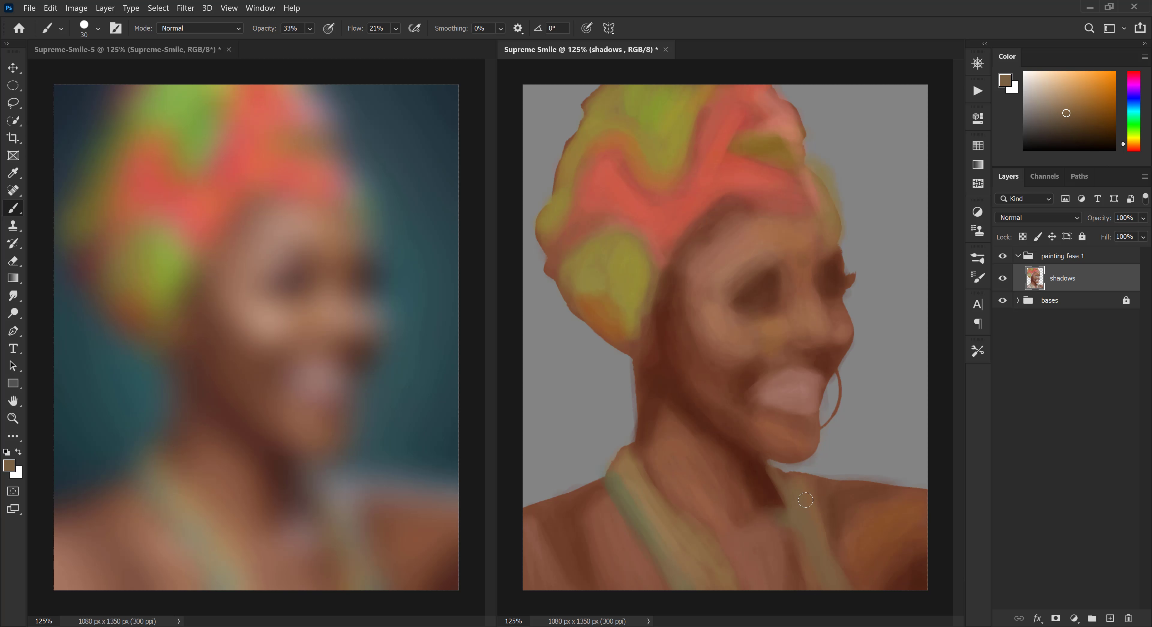
Smooth the side of the neck with a sampled brown and an enlarged brush
{"action": "left_click", "coordinate": [690, 429], "text": "alt"}
{"action": "key", "text": "bracketright"}
{"action": "key", "text": "bracketright"}
{"action": "key", "text": "bracketright"}
{"action": "key", "text": "bracketright"}
{"action": "key", "text": "bracketright"}
{"action": "key", "text": "bracketright"}
{"action": "left_click_drag", "start_coordinate": [670, 431], "coordinate": [683, 444]}
Paint the near shoulder and chest beside the strap with sampled browns and a 70 px brush
{"action": "left_click", "coordinate": [573, 537], "text": "alt"}
{"action": "key", "text": "bracketright"}
{"action": "mouse_move", "coordinate": [555, 537]}
{"action": "left_mouse_down"}
{"action": "mouse_move", "coordinate": [563, 566]}
{"action": "mouse_move", "coordinate": [556, 537]}
{"action": "mouse_move", "coordinate": [595, 565]}
{"action": "mouse_move", "coordinate": [649, 550]}
{"action": "mouse_move", "coordinate": [603, 554]}
{"action": "mouse_move", "coordinate": [629, 576]}
{"action": "left_mouse_up"}
{"action": "left_click", "coordinate": [595, 565], "text": "alt"}
{"action": "left_click", "coordinate": [648, 550], "text": "alt"}
{"action": "left_click", "coordinate": [602, 553], "text": "alt"}
{"action": "left_click", "coordinate": [659, 584], "text": "alt"}
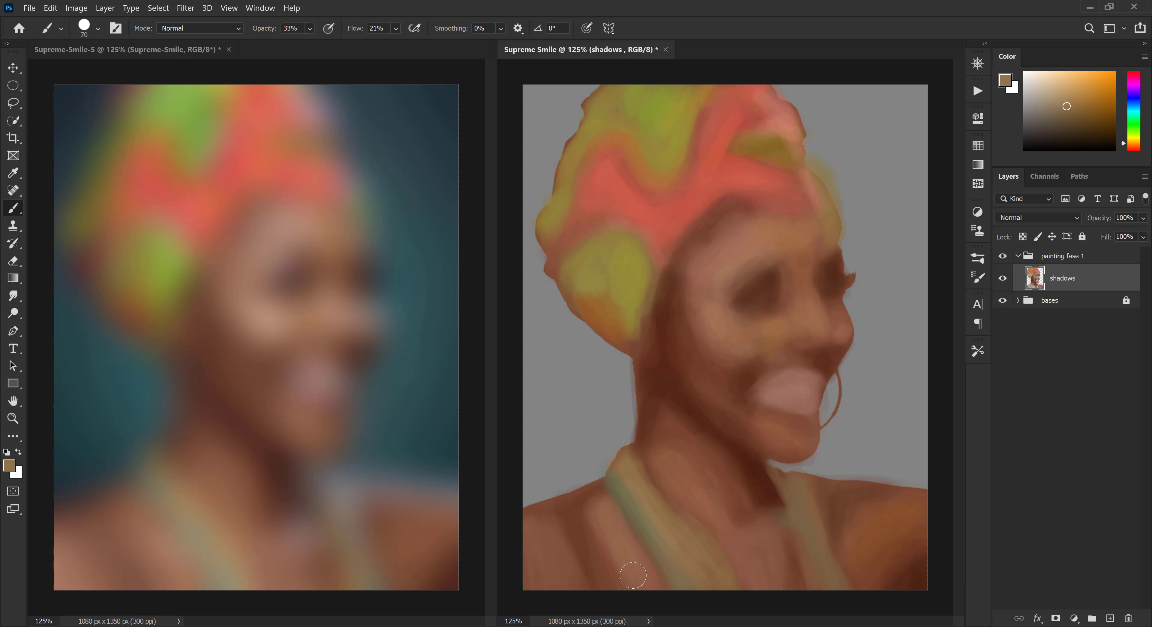
Blend the top of the near shoulder and the skin along the strap with repeatedly sampled browns
{"action": "left_click", "coordinate": [610, 524], "text": "alt"}
{"action": "left_click", "coordinate": [594, 528], "text": "alt"}
{"action": "mouse_move", "coordinate": [599, 513]}
{"action": "left_mouse_down"}
{"action": "mouse_move", "coordinate": [622, 597]}
{"action": "mouse_move", "coordinate": [580, 499]}
{"action": "left_mouse_up"}
{"action": "left_click", "coordinate": [617, 549], "text": "alt"}
{"action": "key", "text": "bracketleft"}
{"action": "key", "text": "bracketleft"}
{"action": "left_click", "coordinate": [615, 586], "text": "alt"}
{"action": "left_click", "coordinate": [618, 551], "text": "alt"}
{"action": "left_click", "coordinate": [595, 539], "text": "alt"}
{"action": "left_click", "coordinate": [619, 557], "text": "alt"}
{"action": "left_click", "coordinate": [573, 510], "text": "alt"}
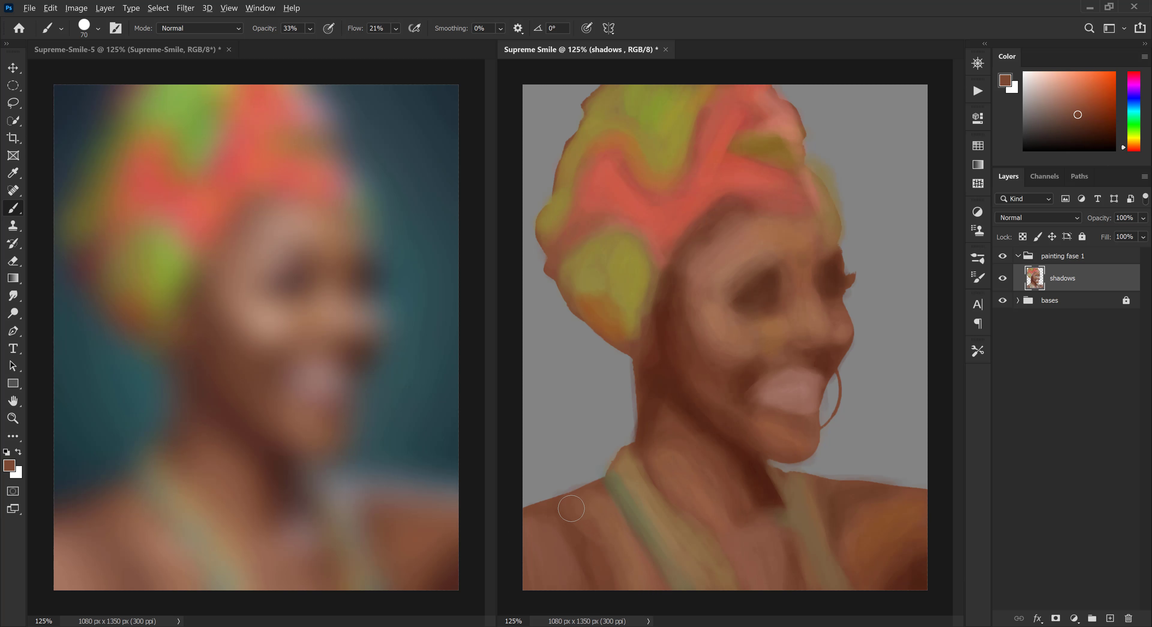
Soften the shadow on the near shoulder with a sampled lighter brown and a 60 px brush
{"action": "key", "text": "bracketleft"}
{"action": "left_click_drag", "start_coordinate": [585, 547], "coordinate": [582, 535]}
{"action": "left_click", "coordinate": [604, 534], "text": "alt"}
{"action": "key", "text": "bracketright"}
{"action": "key", "text": "bracketright"}
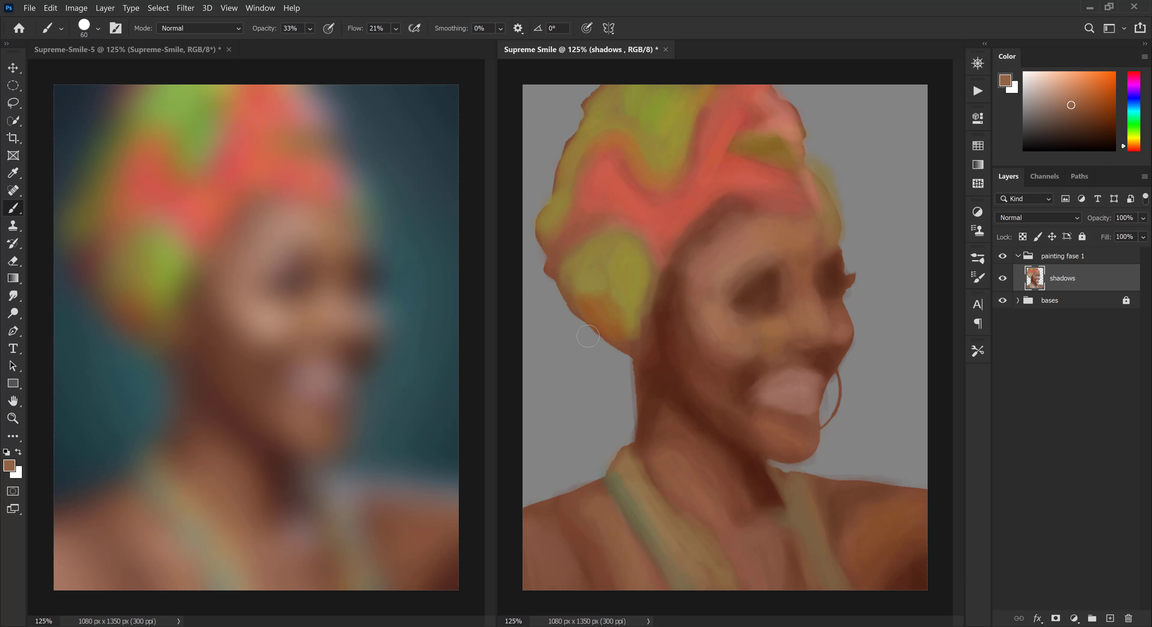
Reduce the Gaussian Blur radius on the Supreme-Smile reference photo to 26.3 pixels and return to the Brush tool
{"action": "left_click", "coordinate": [370, 260]}
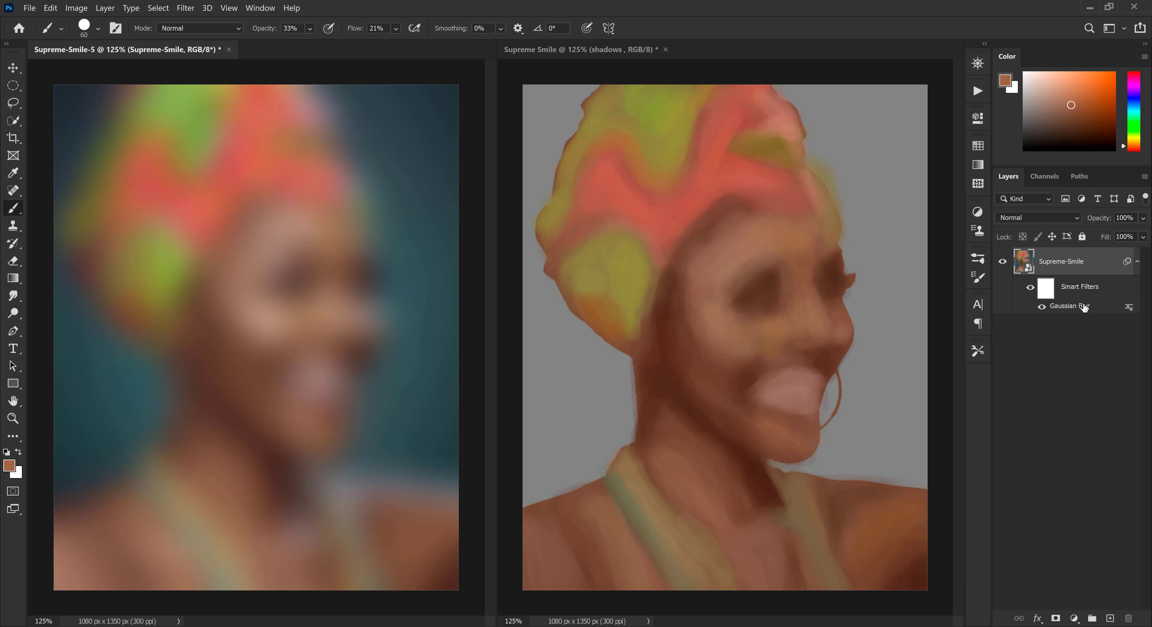
{"action": "double_click", "coordinate": [1077, 309]}
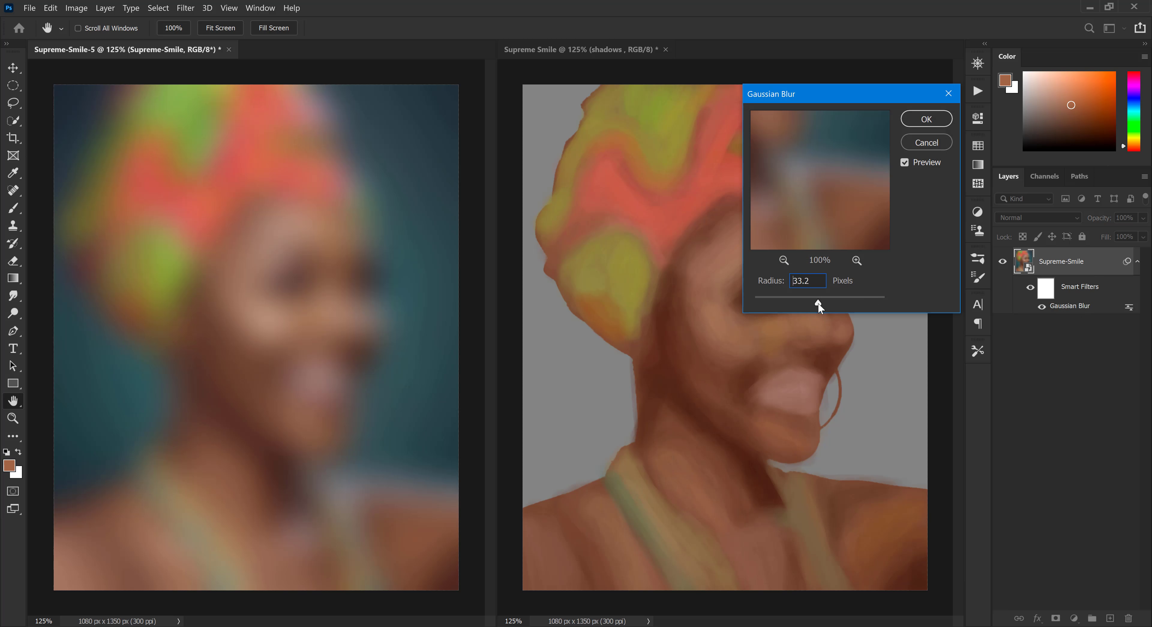
{"action": "left_click_drag", "start_coordinate": [818, 303], "coordinate": [817, 304]}
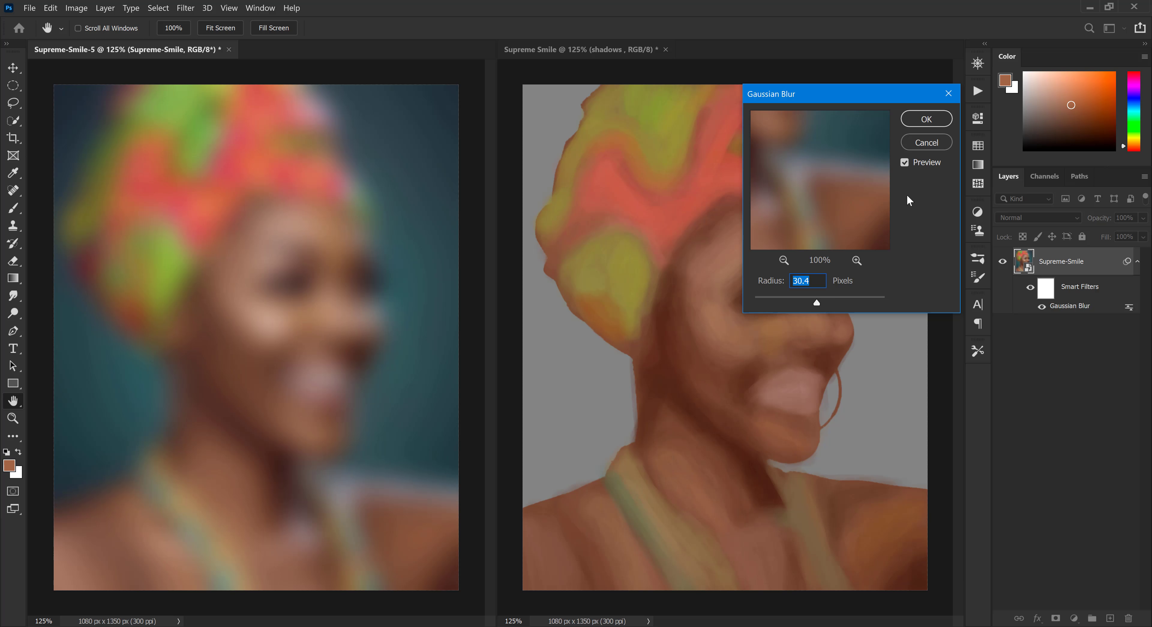
{"action": "left_click_drag", "start_coordinate": [815, 306], "coordinate": [813, 307]}
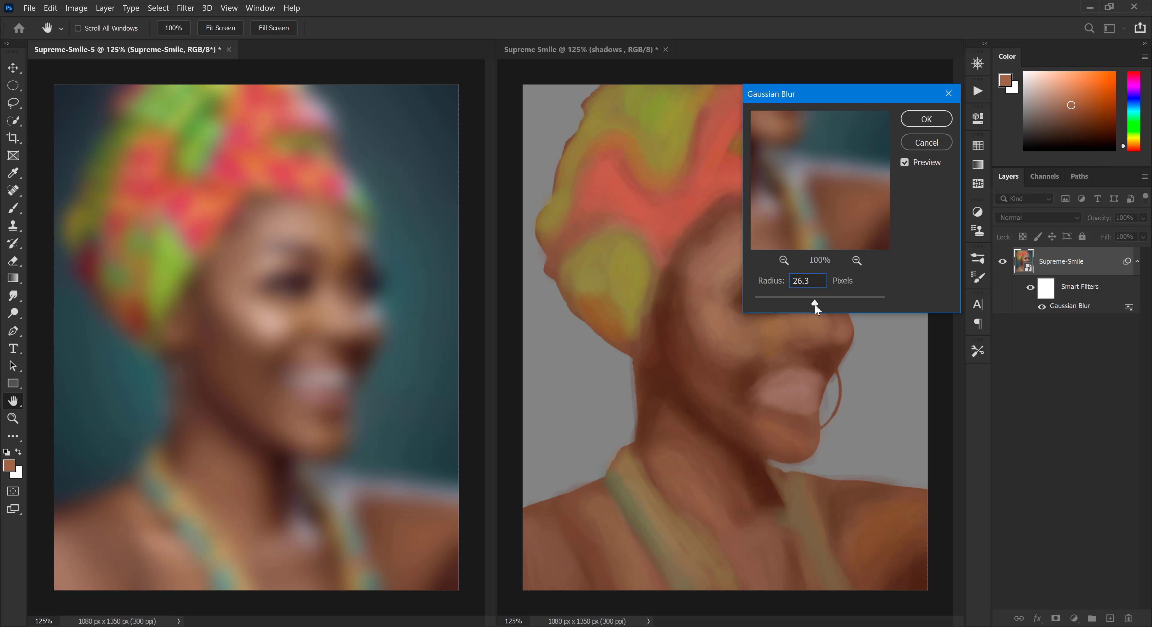
{"action": "left_click", "coordinate": [925, 119]}
{"action": "key", "text": "b"}
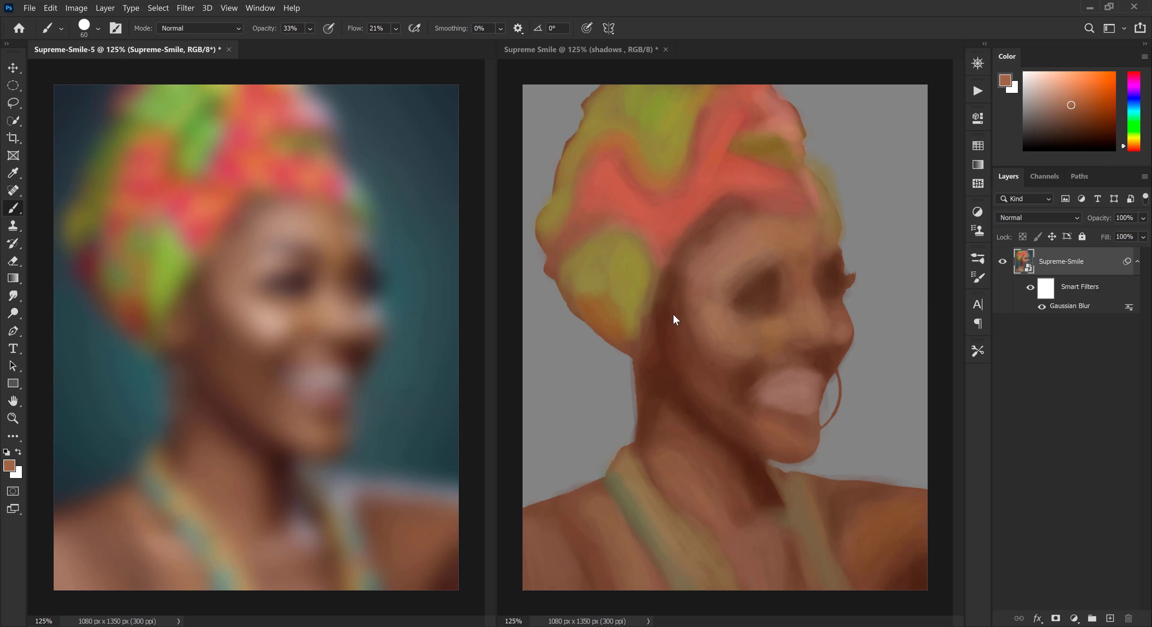
Return to the portrait painting and rough in the ear beside the turban with brown sampled from the face
{"action": "left_click", "coordinate": [677, 342], "text": "alt"}
{"action": "left_click", "coordinate": [677, 347]}
{"action": "left_click", "coordinate": [770, 428], "text": "alt"}
{"action": "key", "text": "bracketleft"}
{"action": "key", "text": "bracketleft"}
{"action": "left_click_drag", "start_coordinate": [654, 320], "coordinate": [647, 343]}
{"action": "left_click", "coordinate": [667, 295], "text": "alt"}
Refine the ear's outline and inner shading with a smaller brush and sampled browns
{"action": "key", "text": "bracketleft"}
{"action": "key", "text": "bracketleft"}
{"action": "key", "text": "bracketleft"}
{"action": "mouse_move", "coordinate": [657, 281]}
{"action": "left_mouse_down"}
{"action": "mouse_move", "coordinate": [641, 333]}
{"action": "mouse_move", "coordinate": [646, 319]}
{"action": "mouse_move", "coordinate": [666, 358]}
{"action": "mouse_move", "coordinate": [640, 355]}
{"action": "mouse_move", "coordinate": [652, 363]}
{"action": "mouse_move", "coordinate": [666, 321]}
{"action": "mouse_move", "coordinate": [662, 352]}
{"action": "left_mouse_up"}
{"action": "left_click", "coordinate": [650, 333], "text": "alt"}
{"action": "left_click", "coordinate": [657, 371], "text": "alt"}
{"action": "left_click", "coordinate": [662, 334], "text": "alt"}
{"action": "left_click", "coordinate": [674, 332], "text": "alt"}
{"action": "left_click", "coordinate": [657, 333], "text": "alt"}
{"action": "left_click", "coordinate": [676, 335], "text": "alt"}
Blend the dark shadow between the ear and the temple with browns sampled beside the ear
{"action": "key", "text": "bracketright"}
{"action": "left_click", "coordinate": [681, 329], "text": "alt"}
{"action": "left_click", "coordinate": [685, 298], "text": "alt"}
{"action": "mouse_move", "coordinate": [678, 303]}
{"action": "left_mouse_down"}
{"action": "mouse_move", "coordinate": [680, 275]}
{"action": "mouse_move", "coordinate": [689, 338]}
{"action": "left_mouse_up"}
{"action": "left_click", "coordinate": [678, 303], "text": "alt"}
{"action": "key", "text": "bracketleft"}
Paint the forehead, temple and upper cheek with sampled skin tones and an enlarged brush
{"action": "left_click", "coordinate": [709, 225], "text": "alt"}
{"action": "left_click", "coordinate": [705, 269], "text": "alt"}
{"action": "key", "text": "bracketright"}
{"action": "key", "text": "bracketright"}
{"action": "key", "text": "bracketright"}
{"action": "mouse_move", "coordinate": [737, 236]}
{"action": "left_mouse_down"}
{"action": "mouse_move", "coordinate": [767, 222]}
{"action": "mouse_move", "coordinate": [710, 243]}
{"action": "mouse_move", "coordinate": [693, 285]}
{"action": "mouse_move", "coordinate": [702, 252]}
{"action": "mouse_move", "coordinate": [702, 313]}
{"action": "mouse_move", "coordinate": [719, 348]}
{"action": "left_mouse_up"}
Lighten the upper forehead below the turban with a pale skin tone and sampled forehead colours
{"action": "key", "text": "bracketleft"}
{"action": "key", "text": "bracketleft"}
{"action": "key", "text": "bracketright"}
{"action": "key", "text": "bracketright"}
{"action": "left_click", "coordinate": [686, 254], "text": "alt"}
{"action": "left_click", "coordinate": [719, 247], "text": "alt"}
{"action": "left_click", "coordinate": [716, 251], "text": "alt"}
{"action": "key", "text": "bracketright"}
{"action": "left_click", "coordinate": [1060, 87]}
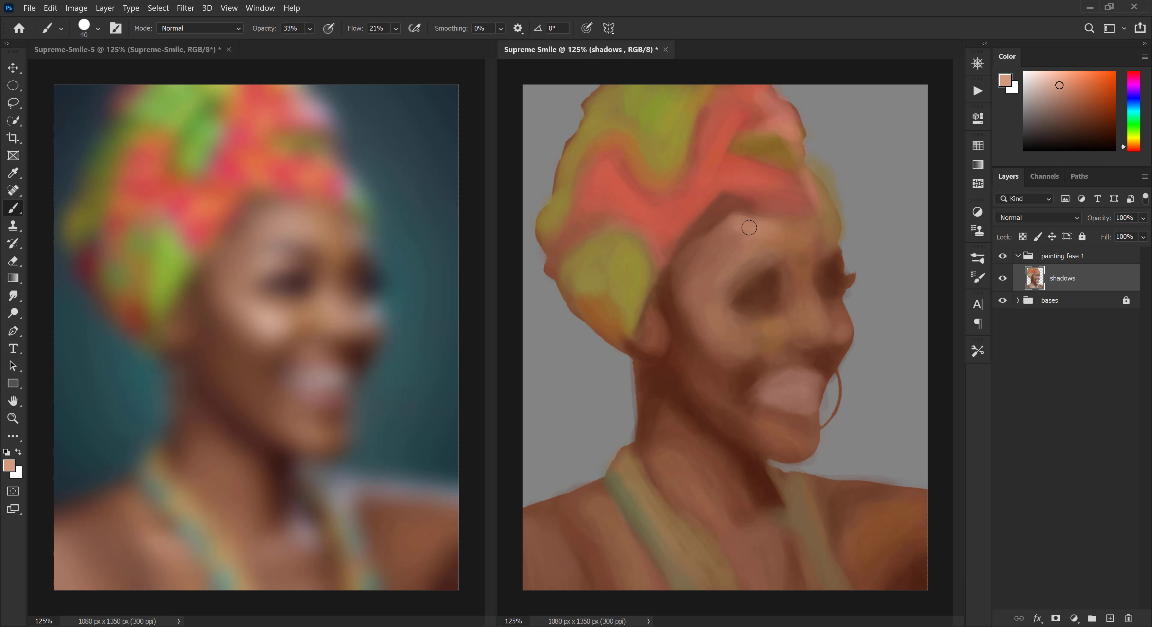
{"action": "left_click", "coordinate": [726, 216], "text": "alt"}
{"action": "mouse_move", "coordinate": [749, 225]}
{"action": "left_mouse_down"}
{"action": "mouse_move", "coordinate": [723, 246]}
{"action": "mouse_move", "coordinate": [706, 237]}
{"action": "left_mouse_up"}
Shape the near eye's lid and socket with smaller brushes, using skin tones and dark brown sampled around the eye
{"action": "key", "text": "bracketleft"}
{"action": "key", "text": "bracketleft"}
{"action": "key", "text": "bracketleft"}
{"action": "left_click", "coordinate": [752, 242], "text": "alt"}
{"action": "mouse_move", "coordinate": [766, 271]}
{"action": "left_mouse_down"}
{"action": "mouse_move", "coordinate": [741, 266]}
{"action": "mouse_move", "coordinate": [740, 276]}
{"action": "left_mouse_up"}
{"action": "mouse_move", "coordinate": [756, 283]}
{"action": "left_mouse_down"}
{"action": "mouse_move", "coordinate": [726, 290]}
{"action": "mouse_move", "coordinate": [737, 276]}
{"action": "mouse_move", "coordinate": [779, 269]}
{"action": "left_mouse_up"}
{"action": "left_click", "coordinate": [772, 268], "text": "alt"}
{"action": "key", "text": "bracketleft"}
{"action": "key", "text": "bracketleft"}
{"action": "left_click", "coordinate": [739, 313], "text": "alt"}
{"action": "left_click_drag", "start_coordinate": [737, 307], "coordinate": [770, 302]}
{"action": "left_click", "coordinate": [762, 297], "text": "alt"}
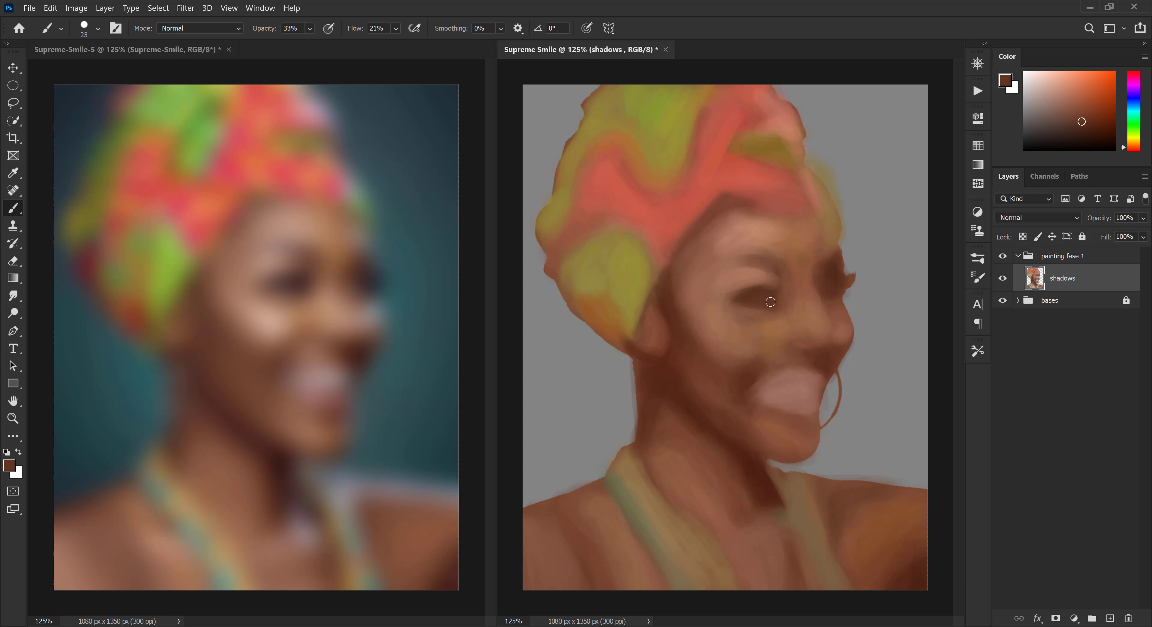
Define the near eyebrow and darken the eye beneath it with browns sampled around the brow and socket
{"action": "key", "text": "bracketright"}
{"action": "left_click_drag", "start_coordinate": [768, 258], "coordinate": [722, 248]}
{"action": "left_click", "coordinate": [744, 269], "text": "alt"}
{"action": "mouse_move", "coordinate": [736, 260]}
{"action": "left_mouse_down"}
{"action": "mouse_move", "coordinate": [758, 264]}
{"action": "mouse_move", "coordinate": [759, 304]}
{"action": "mouse_move", "coordinate": [771, 310]}
{"action": "left_mouse_up"}
{"action": "left_click", "coordinate": [764, 255], "text": "alt"}
{"action": "left_click", "coordinate": [756, 297], "text": "alt"}
{"action": "key", "text": "bracketright"}
{"action": "left_click", "coordinate": [784, 286], "text": "alt"}
{"action": "left_click", "coordinate": [776, 240], "text": "alt"}
{"action": "left_click_drag", "start_coordinate": [776, 241], "coordinate": [768, 246]}
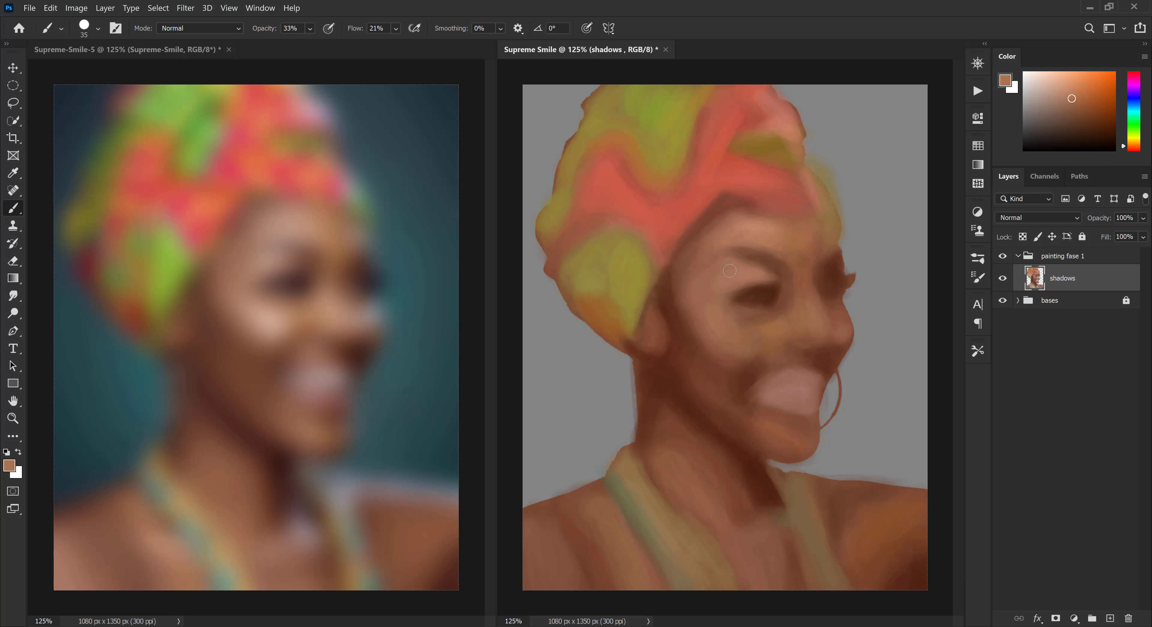
Blend the temple and the near cheek down to the upper lip with sampled skin tones and an enlarged brush
{"action": "left_click", "coordinate": [695, 261], "text": "alt"}
{"action": "left_click_drag", "start_coordinate": [676, 288], "coordinate": [698, 312]}
{"action": "left_click", "coordinate": [726, 372], "text": "alt"}
{"action": "left_click", "coordinate": [718, 332], "text": "alt"}
{"action": "key", "text": "bracketright"}
{"action": "key", "text": "bracketright"}
{"action": "key", "text": "bracketright"}
{"action": "mouse_move", "coordinate": [726, 372]}
{"action": "left_mouse_down"}
{"action": "mouse_move", "coordinate": [753, 341]}
{"action": "mouse_move", "coordinate": [779, 351]}
{"action": "left_mouse_up"}
Model the side of the nose, its tip and the nostril shadow with a smaller brush and sampled browns
{"action": "key", "text": "bracketleft"}
{"action": "key", "text": "bracketleft"}
{"action": "left_click", "coordinate": [760, 363], "text": "alt"}
{"action": "left_click", "coordinate": [748, 341], "text": "alt"}
{"action": "key", "text": "bracketleft"}
{"action": "key", "text": "bracketleft"}
{"action": "mouse_move", "coordinate": [795, 308]}
{"action": "left_mouse_down"}
{"action": "mouse_move", "coordinate": [808, 338]}
{"action": "mouse_move", "coordinate": [831, 337]}
{"action": "left_mouse_up"}
{"action": "left_click", "coordinate": [824, 353], "text": "alt"}
{"action": "left_click", "coordinate": [823, 335], "text": "alt"}
{"action": "left_click", "coordinate": [820, 353], "text": "alt"}
{"action": "key", "text": "bracketright"}
{"action": "left_click", "coordinate": [817, 306], "text": "alt"}
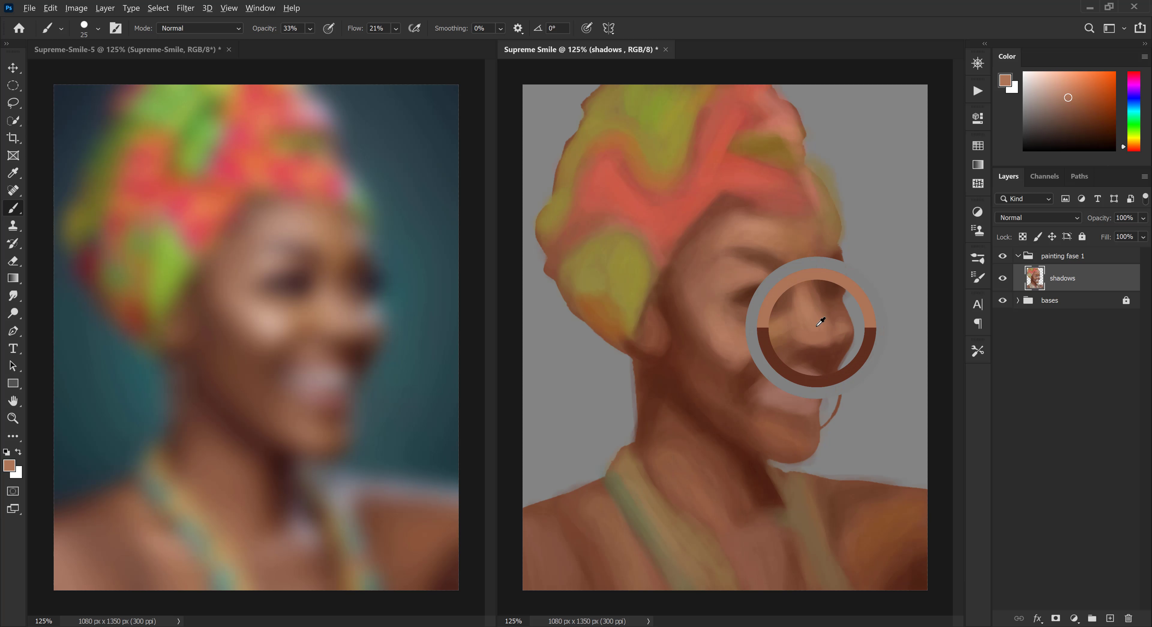
Tighten the mouth opening with sampled browns and brighten the teeth with pale pink
{"action": "left_click", "coordinate": [732, 347], "text": "alt"}
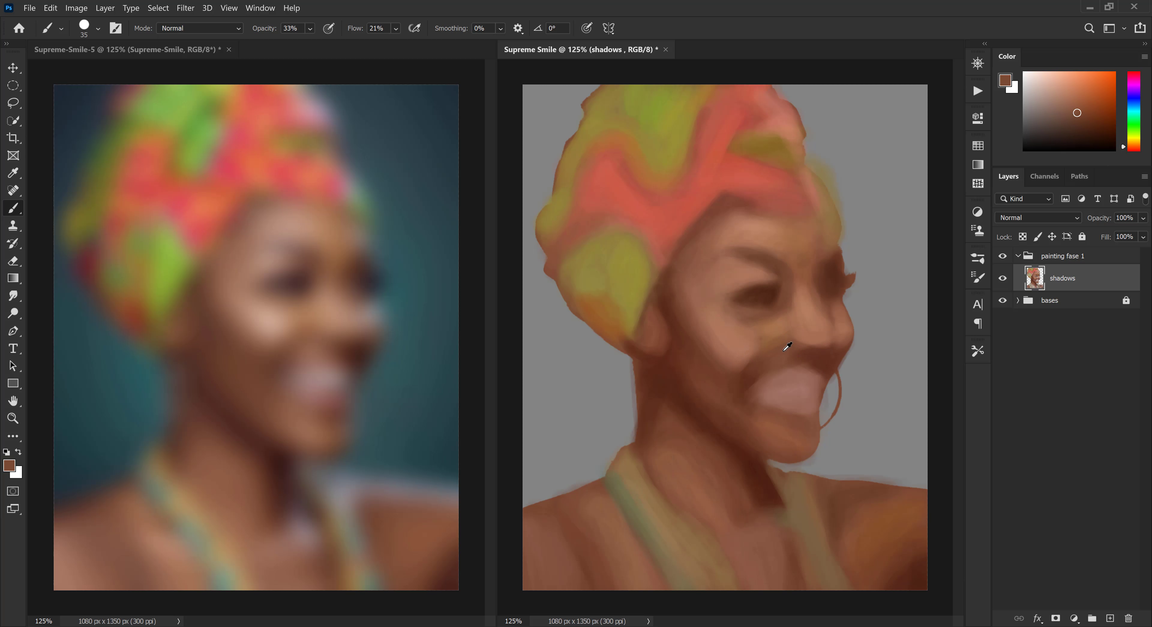
{"action": "left_click", "coordinate": [792, 369], "text": "alt"}
{"action": "left_click", "coordinate": [763, 388], "text": "alt"}
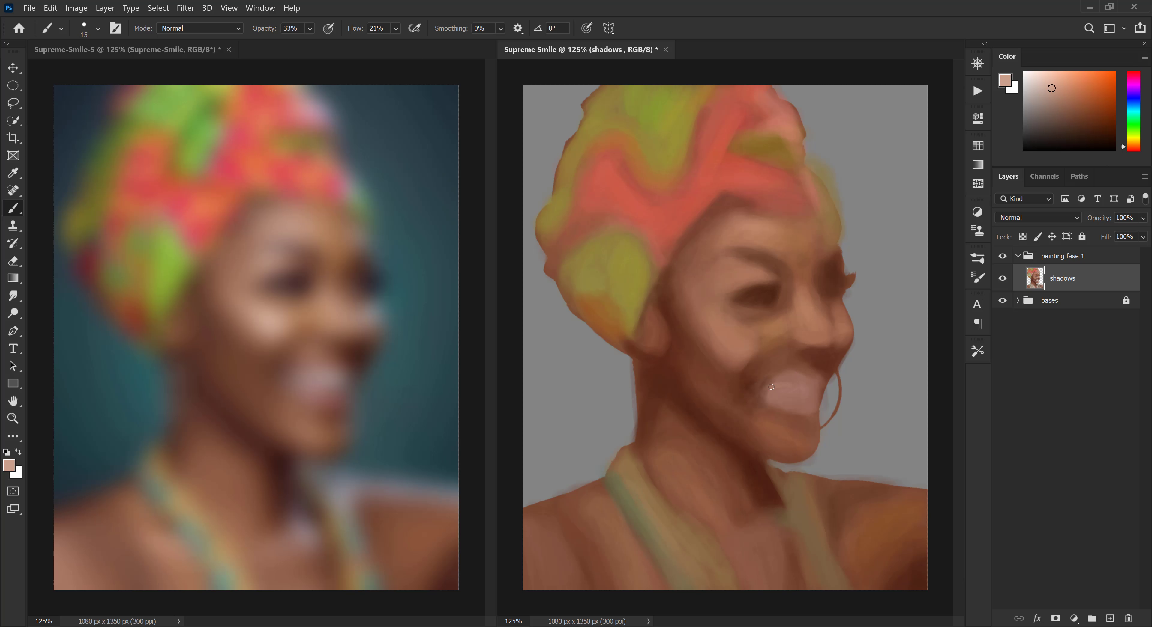
{"action": "key", "text": "bracketright"}
{"action": "key", "text": "bracketright"}
{"action": "mouse_move", "coordinate": [775, 387]}
{"action": "left_mouse_down"}
{"action": "mouse_move", "coordinate": [813, 383]}
{"action": "mouse_move", "coordinate": [813, 416]}
{"action": "mouse_move", "coordinate": [791, 448]}
{"action": "mouse_move", "coordinate": [800, 446]}
{"action": "left_mouse_up"}
Paint the lower lip with a saturated red and blend it into the chin with sampled colours
{"action": "left_click", "coordinate": [1133, 149]}
{"action": "left_click", "coordinate": [1095, 100]}
{"action": "key", "text": "bracketright"}
{"action": "left_click", "coordinate": [1134, 151]}
{"action": "key", "text": "bracketright"}
{"action": "key", "text": "bracketright"}
{"action": "left_click", "coordinate": [1110, 121]}
{"action": "left_click", "coordinate": [799, 434], "text": "alt"}
{"action": "left_click", "coordinate": [743, 401], "text": "alt"}
Refine the mouth corner and the far edge of the lips with a smaller brush and sampled browns
{"action": "key", "text": "bracketleft"}
{"action": "left_click", "coordinate": [733, 353], "text": "alt"}
{"action": "key", "text": "bracketleft"}
{"action": "key", "text": "bracketleft"}
{"action": "left_click", "coordinate": [827, 364], "text": "alt"}
{"action": "left_click_drag", "start_coordinate": [823, 390], "coordinate": [820, 418]}
Blend the shadow under the jaw and extend the dark neck shadow toward the collarbone with sampled browns
{"action": "key", "text": "bracketright"}
{"action": "key", "text": "bracketright"}
{"action": "key", "text": "bracketright"}
{"action": "left_click", "coordinate": [670, 387], "text": "alt"}
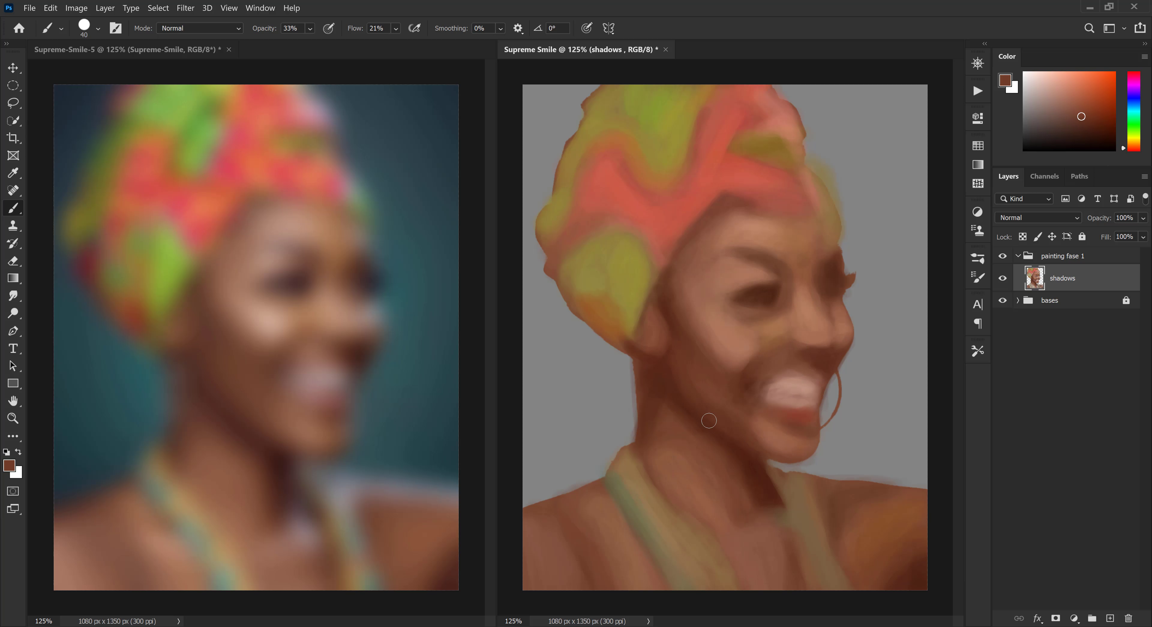
{"action": "left_click", "coordinate": [704, 415], "text": "alt"}
{"action": "left_click", "coordinate": [769, 485], "text": "alt"}
{"action": "key", "text": "bracketleft"}
{"action": "key", "text": "bracketleft"}
{"action": "key", "text": "bracketleft"}
{"action": "left_click_drag", "start_coordinate": [754, 496], "coordinate": [745, 524]}
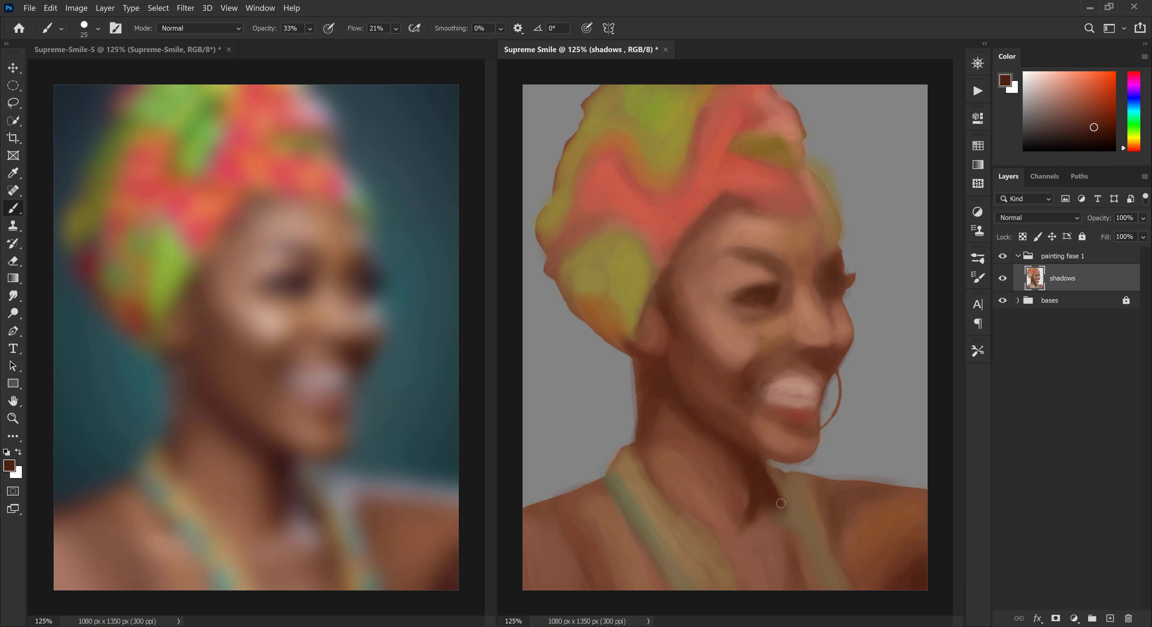
Shade the side of the neck and the edges of the near halter strap with dark brown
{"action": "mouse_move", "coordinate": [648, 445]}
{"action": "left_mouse_down"}
{"action": "mouse_move", "coordinate": [662, 486]}
{"action": "mouse_move", "coordinate": [624, 532]}
{"action": "mouse_move", "coordinate": [632, 540]}
{"action": "left_mouse_up"}
{"action": "left_click_drag", "start_coordinate": [604, 490], "coordinate": [616, 544]}
{"action": "left_click", "coordinate": [644, 563], "text": "alt"}
{"action": "left_click", "coordinate": [635, 559], "text": "alt"}
Add light pinkish highlights to the upper chest and the top of the far shoulder with an enlarged brush
{"action": "key", "text": "bracketright"}
{"action": "key", "text": "bracketright"}
{"action": "key", "text": "bracketright"}
{"action": "left_click", "coordinate": [779, 532], "text": "alt"}
{"action": "left_click_drag", "start_coordinate": [773, 510], "coordinate": [758, 543]}
{"action": "left_click_drag", "start_coordinate": [838, 491], "coordinate": [868, 493]}
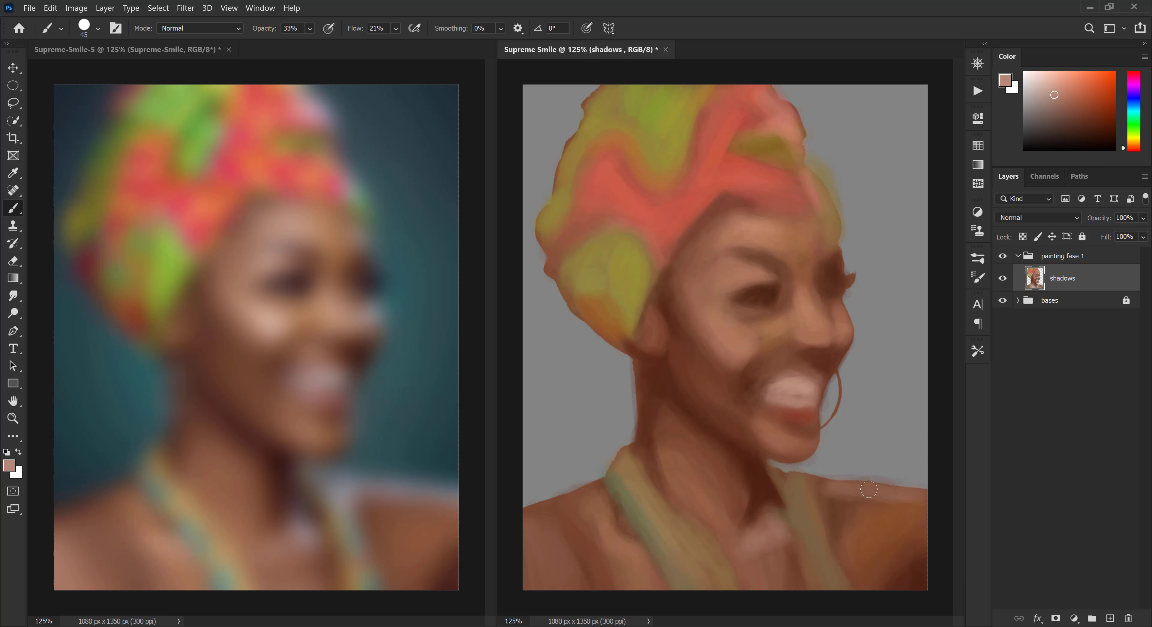
Blend the near shoulder and upper arm with a skin tone sampled from the shoulder and a larger brush
{"action": "left_click", "coordinate": [580, 541], "text": "alt"}
{"action": "key", "text": "bracketright"}
{"action": "key", "text": "bracketright"}
{"action": "mouse_move", "coordinate": [529, 560]}
{"action": "left_mouse_down"}
{"action": "mouse_move", "coordinate": [528, 597]}
{"action": "mouse_move", "coordinate": [543, 588]}
{"action": "left_mouse_up"}
Soften the cheek and smile line beside the mouth with colours sampled from the cheek
{"action": "left_click", "coordinate": [732, 317], "text": "alt"}
{"action": "left_click", "coordinate": [759, 367], "text": "alt"}
{"action": "mouse_move", "coordinate": [753, 327]}
{"action": "left_mouse_down"}
{"action": "mouse_move", "coordinate": [755, 345]}
{"action": "mouse_move", "coordinate": [727, 370]}
{"action": "mouse_move", "coordinate": [738, 408]}
{"action": "left_mouse_up"}
Refine the nose bridge and the shadow beneath the nose with a smaller brush and sampled tones
{"action": "key", "text": "bracketleft"}
{"action": "key", "text": "bracketleft"}
{"action": "key", "text": "bracketleft"}
{"action": "key", "text": "bracketleft"}
{"action": "left_click", "coordinate": [806, 291], "text": "alt"}
{"action": "key", "text": "bracketleft"}
{"action": "left_click", "coordinate": [825, 350], "text": "alt"}
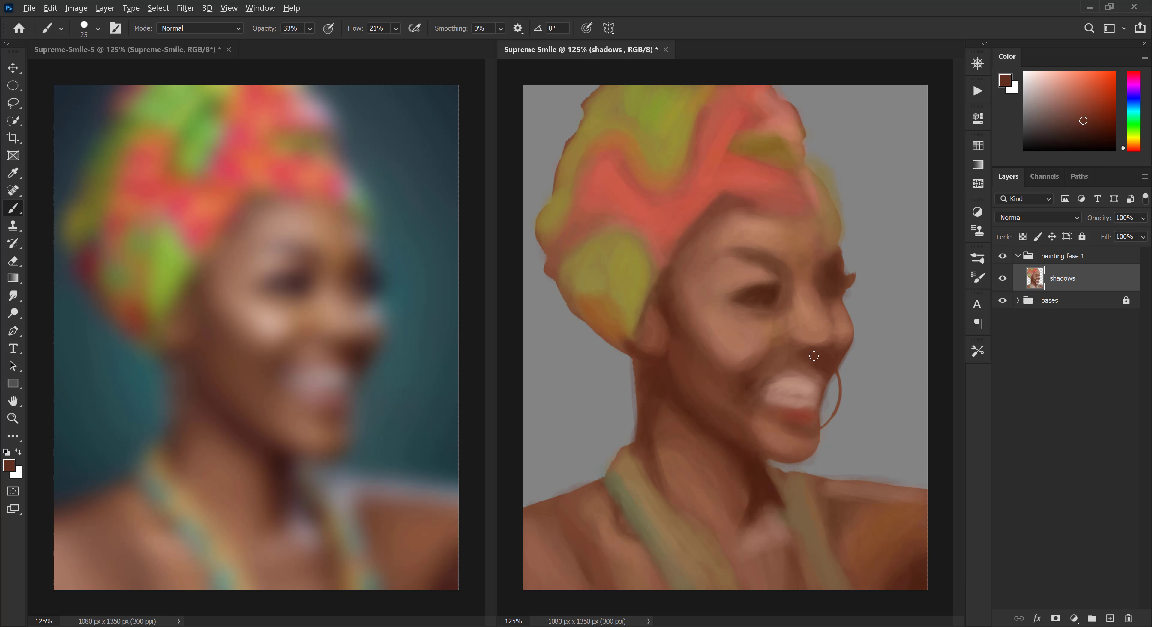
{"action": "left_click", "coordinate": [804, 318], "text": "alt"}
Deepen the far eye socket and reshape the near eye with sampled dark browns
{"action": "left_click", "coordinate": [817, 286], "text": "alt"}
{"action": "key", "text": "bracketright"}
{"action": "mouse_move", "coordinate": [815, 274]}
{"action": "left_mouse_down"}
{"action": "mouse_move", "coordinate": [814, 304]}
{"action": "mouse_move", "coordinate": [835, 308]}
{"action": "mouse_move", "coordinate": [823, 296]}
{"action": "left_mouse_up"}
{"action": "left_click", "coordinate": [830, 279], "text": "alt"}
{"action": "mouse_move", "coordinate": [772, 283]}
{"action": "left_mouse_down"}
{"action": "mouse_move", "coordinate": [738, 290]}
{"action": "mouse_move", "coordinate": [766, 271]}
{"action": "mouse_move", "coordinate": [798, 311]}
{"action": "mouse_move", "coordinate": [734, 315]}
{"action": "left_mouse_up"}
{"action": "key", "text": "bracketleft"}
{"action": "left_click", "coordinate": [758, 292], "text": "alt"}
{"action": "key", "text": "bracketright"}
Blend the nose wings and nostril shadow with skin tones sampled across the nose
{"action": "left_click", "coordinate": [803, 303], "text": "alt"}
{"action": "left_click", "coordinate": [780, 318], "text": "alt"}
{"action": "left_click", "coordinate": [817, 355], "text": "alt"}
{"action": "left_click_drag", "start_coordinate": [790, 339], "coordinate": [819, 354]}
{"action": "left_click", "coordinate": [832, 330], "text": "alt"}
{"action": "key", "text": "bracketright"}
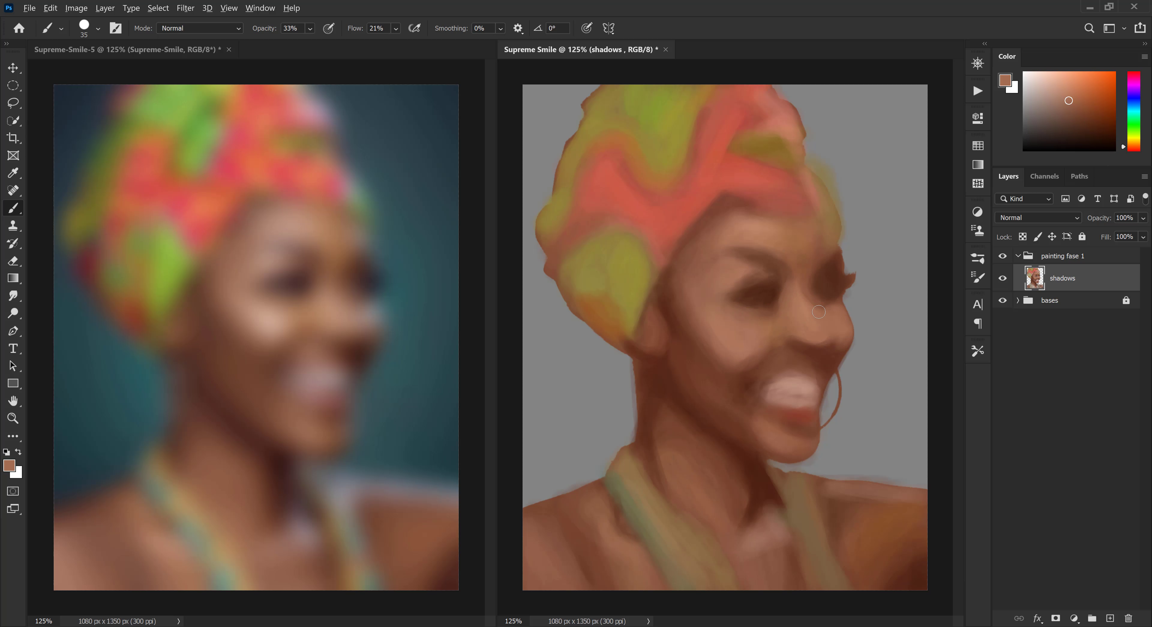
Blend the side of the nose and its underside above the upper lip with sampled skin tones
{"action": "left_click", "coordinate": [805, 319], "text": "alt"}
{"action": "left_click_drag", "start_coordinate": [799, 312], "coordinate": [815, 333]}
{"action": "mouse_move", "coordinate": [794, 333]}
{"action": "left_mouse_down"}
{"action": "mouse_move", "coordinate": [828, 346]}
{"action": "mouse_move", "coordinate": [847, 336]}
{"action": "mouse_move", "coordinate": [758, 364]}
{"action": "mouse_move", "coordinate": [786, 348]}
{"action": "mouse_move", "coordinate": [812, 370]}
{"action": "mouse_move", "coordinate": [805, 359]}
{"action": "left_mouse_up"}
{"action": "left_click", "coordinate": [821, 353], "text": "alt"}
{"action": "left_click", "coordinate": [814, 332], "text": "alt"}
{"action": "key", "text": "bracketleft"}
{"action": "key", "text": "bracketleft"}
{"action": "left_click", "coordinate": [819, 355], "text": "alt"}
{"action": "left_click", "coordinate": [841, 328], "text": "alt"}
{"action": "left_click", "coordinate": [831, 356], "text": "alt"}
Soften the cheek and smile line around the mouth with sampled browns and a 40 px brush
{"action": "key", "text": "bracketright"}
{"action": "key", "text": "bracketright"}
{"action": "key", "text": "bracketright"}
{"action": "left_click", "coordinate": [757, 370], "text": "alt"}
{"action": "left_click", "coordinate": [820, 380], "text": "alt"}
{"action": "left_click", "coordinate": [790, 388], "text": "alt"}
{"action": "left_click", "coordinate": [748, 389], "text": "alt"}
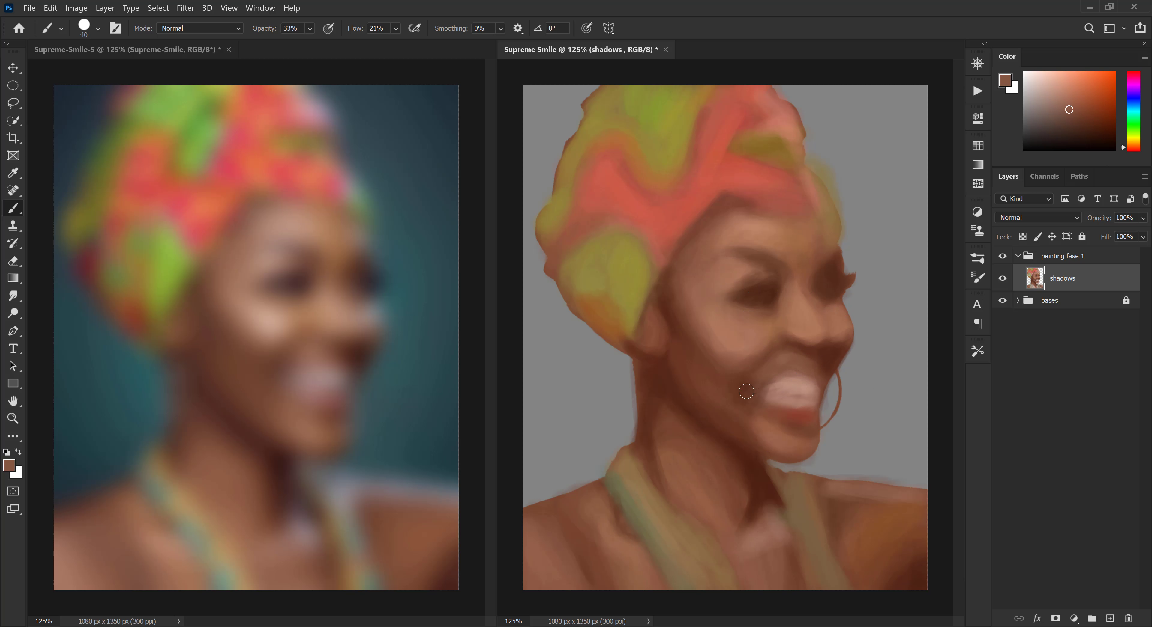
{"action": "left_click", "coordinate": [745, 391], "text": "alt"}
Define the mouth corner and the lower lip's outline with a smaller brush and sampled dark tones
{"action": "key", "text": "bracketleft"}
{"action": "key", "text": "bracketleft"}
{"action": "key", "text": "bracketleft"}
{"action": "key", "text": "bracketleft"}
{"action": "mouse_move", "coordinate": [750, 388]}
{"action": "left_mouse_down"}
{"action": "mouse_move", "coordinate": [762, 374]}
{"action": "mouse_move", "coordinate": [790, 380]}
{"action": "mouse_move", "coordinate": [791, 420]}
{"action": "mouse_move", "coordinate": [815, 435]}
{"action": "left_mouse_up"}
{"action": "left_click", "coordinate": [781, 388], "text": "alt"}
{"action": "left_click", "coordinate": [774, 294], "text": "alt"}
Darken the lower lip and blend the chin with a 30 px brush and sampled browns
{"action": "key", "text": "bracketright"}
{"action": "key", "text": "bracketright"}
{"action": "left_click", "coordinate": [800, 415], "text": "alt"}
{"action": "left_click", "coordinate": [765, 428], "text": "alt"}
{"action": "left_click", "coordinate": [776, 448], "text": "alt"}
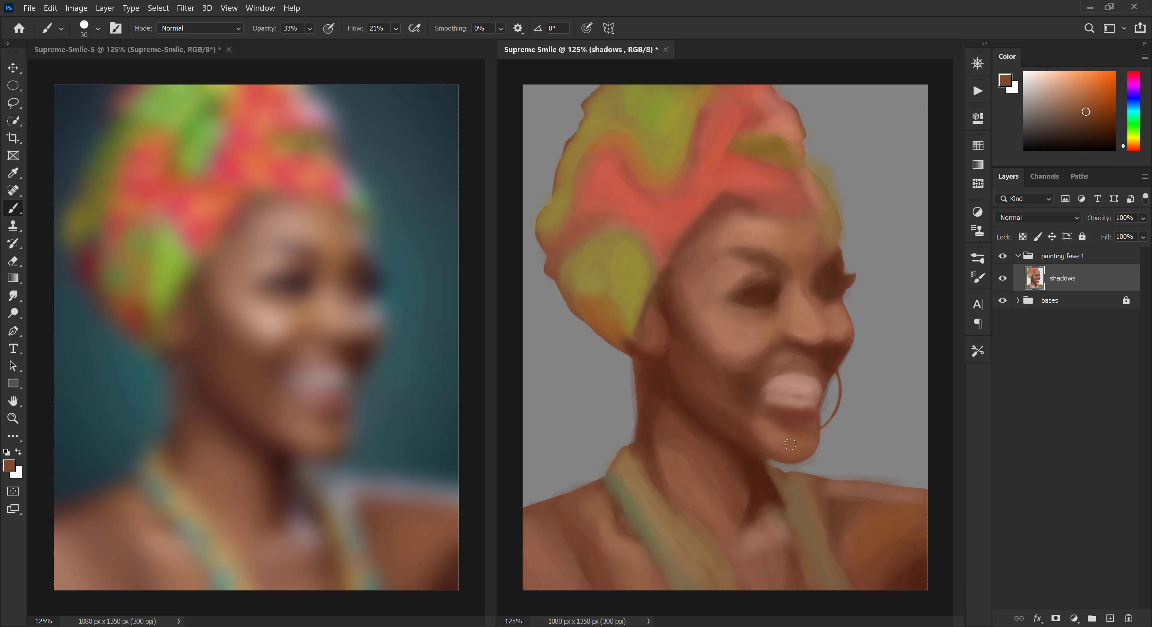
{"action": "left_click", "coordinate": [790, 444], "text": "alt"}
Refine the forehead's upper edge against the headwrap with sampled skin and red wrap tones
{"action": "left_click", "coordinate": [737, 200], "text": "alt"}
{"action": "mouse_move", "coordinate": [794, 209]}
{"action": "left_mouse_down"}
{"action": "mouse_move", "coordinate": [748, 202]}
{"action": "mouse_move", "coordinate": [798, 213]}
{"action": "left_mouse_up"}
{"action": "left_click", "coordinate": [756, 223], "text": "alt"}
{"action": "key", "text": "bracketright"}
{"action": "left_click", "coordinate": [733, 218], "text": "alt"}
{"action": "key", "text": "bracketleft"}
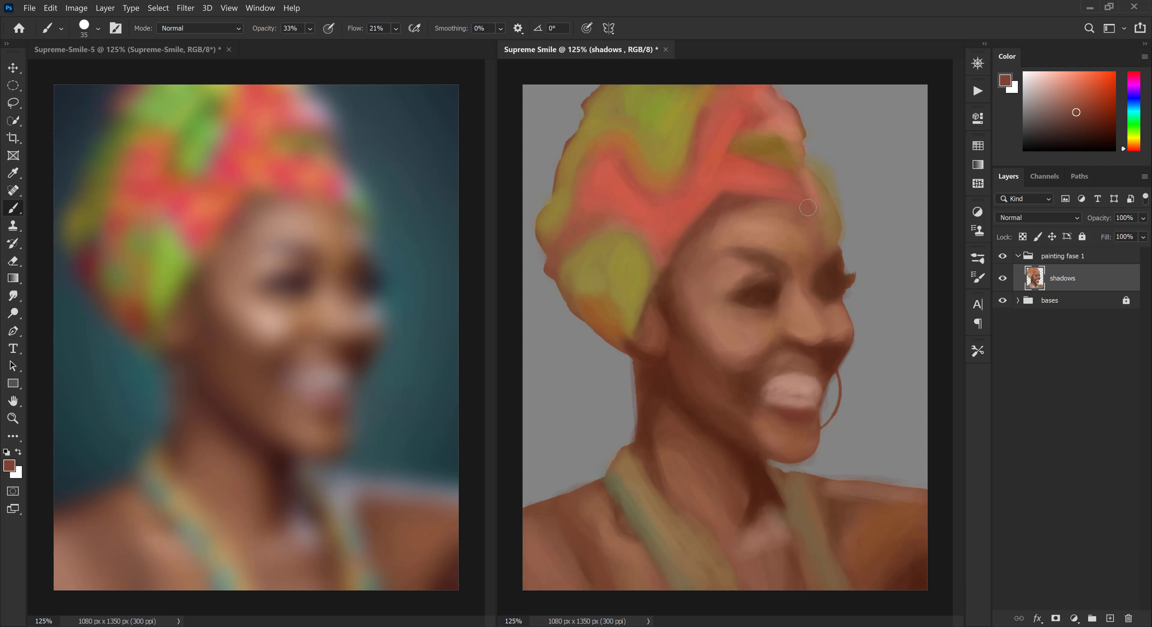
{"action": "left_click", "coordinate": [780, 179], "text": "alt"}
Paint dark red-brown and orange shadows along the headwrap's lower back edge, behind the green patch
{"action": "left_click", "coordinate": [640, 510], "text": "alt"}
{"action": "key", "text": "bracketright"}
{"action": "key", "text": "bracketright"}
{"action": "key", "text": "bracketright"}
{"action": "left_click", "coordinate": [560, 257], "text": "alt"}
{"action": "left_click", "coordinate": [1102, 119]}
{"action": "left_click_drag", "start_coordinate": [562, 245], "coordinate": [572, 293]}
{"action": "key", "text": "bracketleft"}
{"action": "key", "text": "bracketleft"}
{"action": "left_click_drag", "start_coordinate": [555, 270], "coordinate": [621, 332]}
Deepen the headwrap's rear bulge with a slightly larger brush and colours sampled from its edge
{"action": "key", "text": "bracketright"}
{"action": "left_click", "coordinate": [542, 265], "text": "alt"}
{"action": "key", "text": "]"}
{"action": "mouse_move", "coordinate": [548, 263]}
{"action": "left_mouse_down"}
{"action": "mouse_move", "coordinate": [589, 209]}
{"action": "mouse_move", "coordinate": [553, 241]}
{"action": "left_mouse_up"}
{"action": "left_click", "coordinate": [586, 217], "text": "alt"}
Paint the headwrap's rear bulge in olive green sampled from the reference photo
{"action": "left_click", "coordinate": [91, 190], "text": "alt"}
{"action": "key", "text": "["}
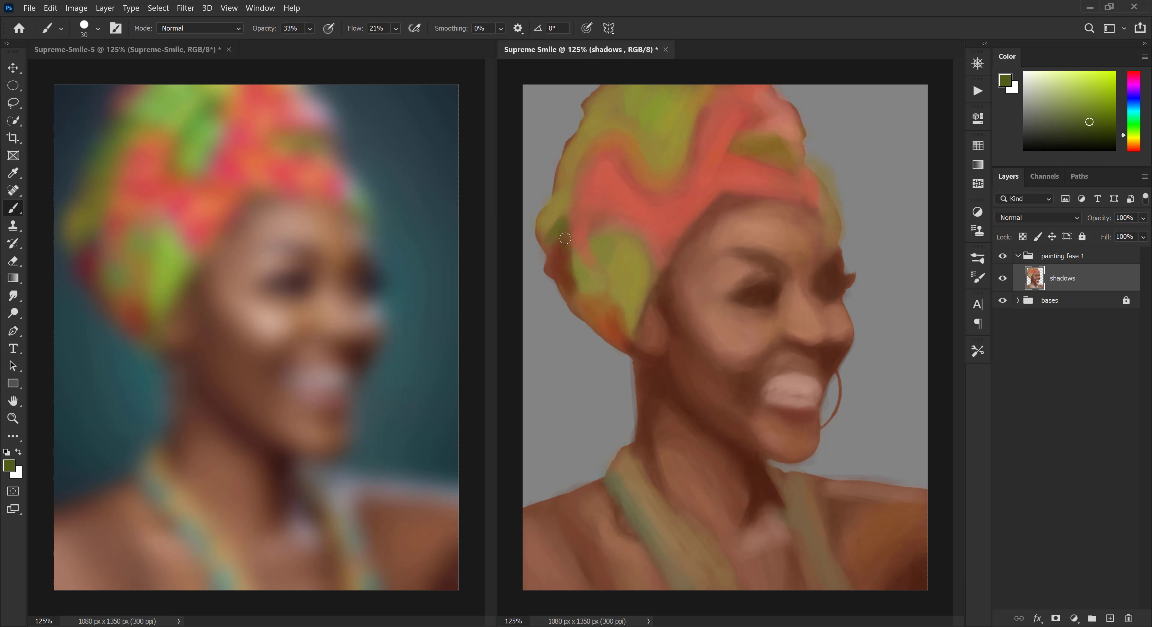
{"action": "left_click_drag", "start_coordinate": [560, 197], "coordinate": [559, 218]}
{"action": "left_click", "coordinate": [550, 215], "text": "alt"}
{"action": "left_click_drag", "start_coordinate": [553, 216], "coordinate": [543, 250]}
{"action": "left_click", "coordinate": [570, 223], "text": "alt"}
{"action": "left_click", "coordinate": [559, 184], "text": "alt"}
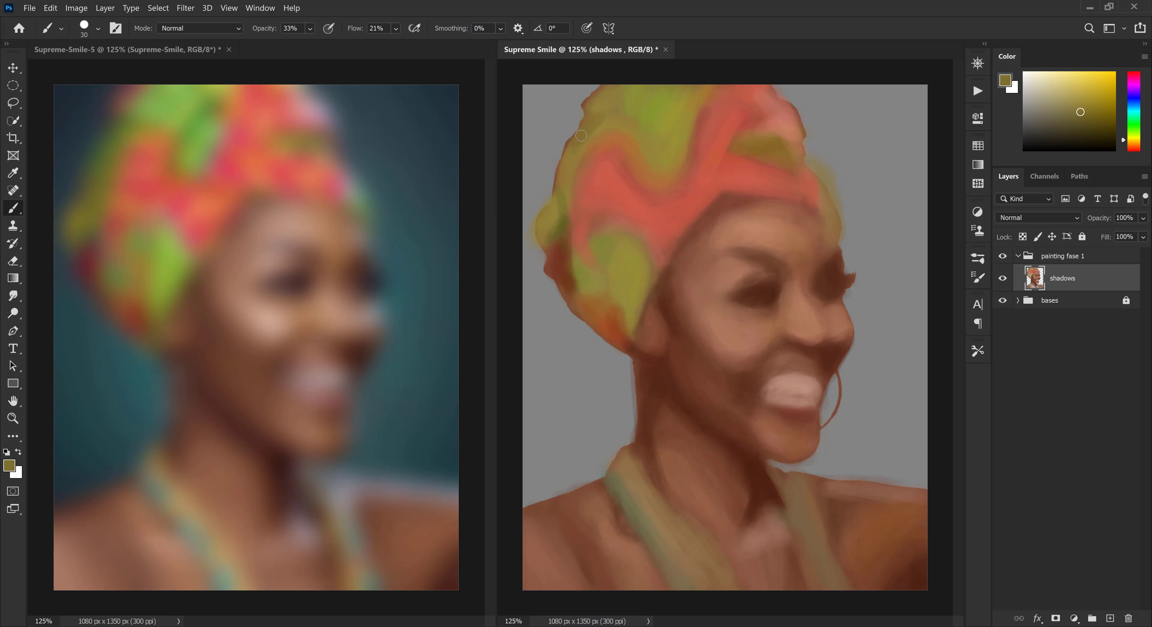
Darken the headwrap's upper back contour with greens sampled from the reference photo
{"action": "left_click", "coordinate": [560, 223], "text": "alt"}
{"action": "left_click", "coordinate": [105, 152], "text": "alt"}
{"action": "left_click_drag", "start_coordinate": [601, 114], "coordinate": [556, 180]}
{"action": "key", "text": "["}
{"action": "left_click", "coordinate": [600, 124], "text": "alt"}
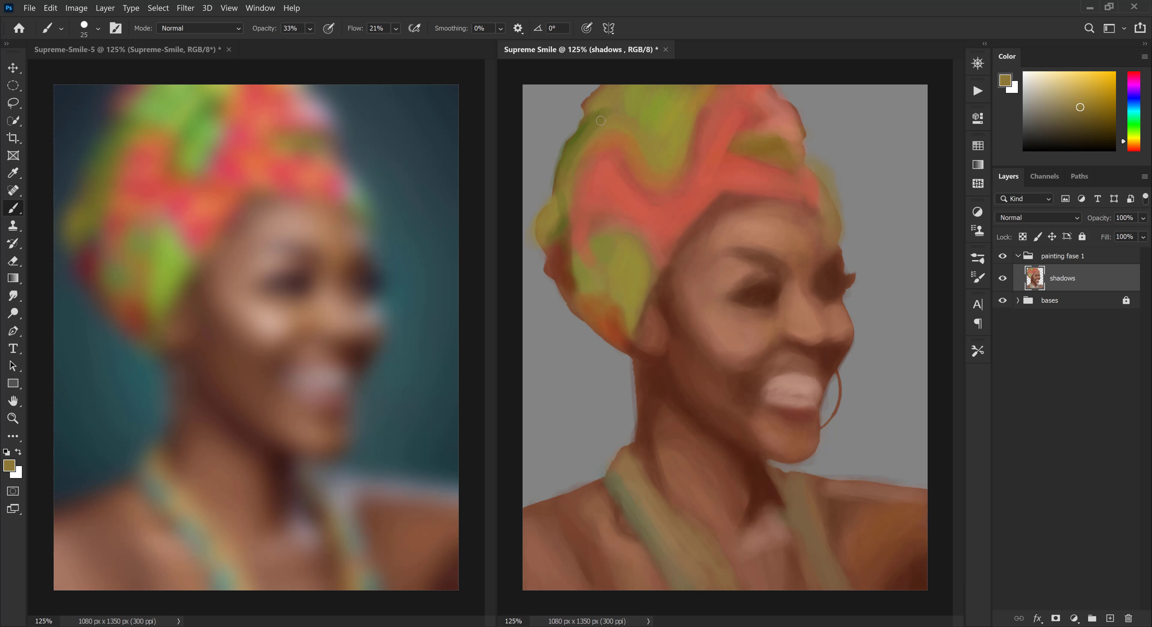
{"action": "left_click", "coordinate": [576, 123], "text": "alt"}
{"action": "left_click", "coordinate": [978, 145]}
{"action": "left_click", "coordinate": [977, 146]}
{"action": "key", "text": "]"}
{"action": "key", "text": "]"}
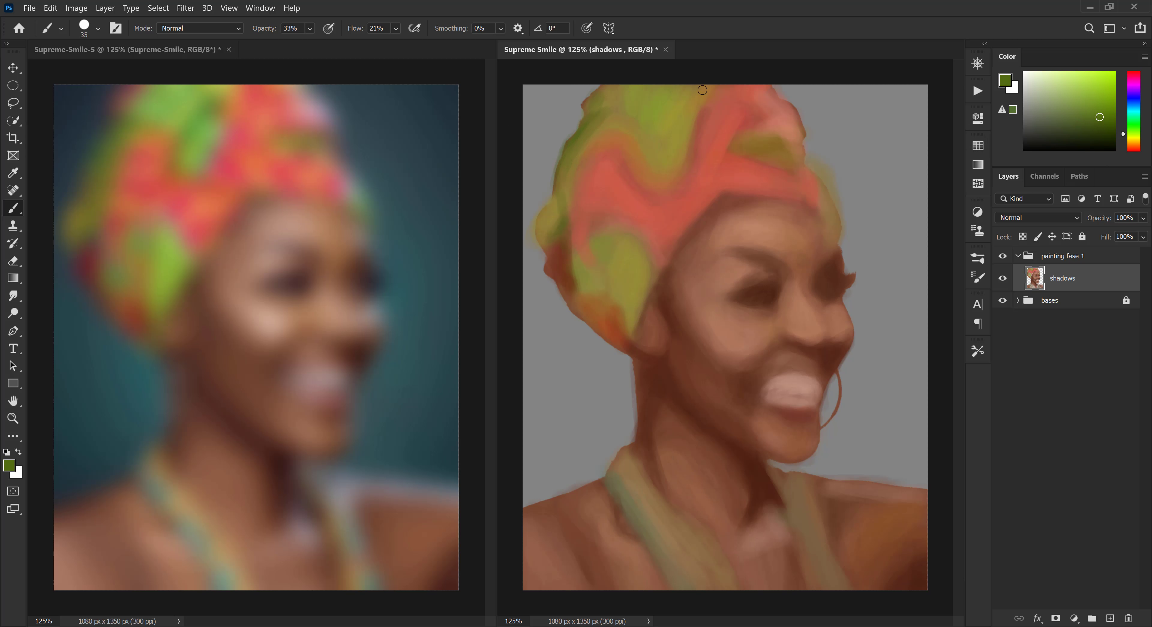
Paint a vivid green leaf shape over the headwrap's upper green patch, matching the reference colour
{"action": "mouse_move", "coordinate": [702, 90]}
{"action": "left_mouse_down"}
{"action": "mouse_move", "coordinate": [652, 142]}
{"action": "mouse_move", "coordinate": [693, 133]}
{"action": "mouse_move", "coordinate": [682, 152]}
{"action": "mouse_move", "coordinate": [656, 154]}
{"action": "left_mouse_up"}
{"action": "left_click", "coordinate": [199, 142], "text": "alt"}
{"action": "left_click", "coordinate": [1097, 111]}
{"action": "left_click", "coordinate": [681, 154], "text": "alt"}
{"action": "left_click", "coordinate": [199, 142], "text": "alt"}
{"action": "left_click", "coordinate": [1131, 128]}
{"action": "left_click", "coordinate": [1090, 108]}
{"action": "left_click", "coordinate": [673, 161], "text": "alt"}
{"action": "key", "text": "["}
Pick a muted teal and line the front edge of the headwrap's green leaf shape
{"action": "left_click", "coordinate": [1131, 113]}
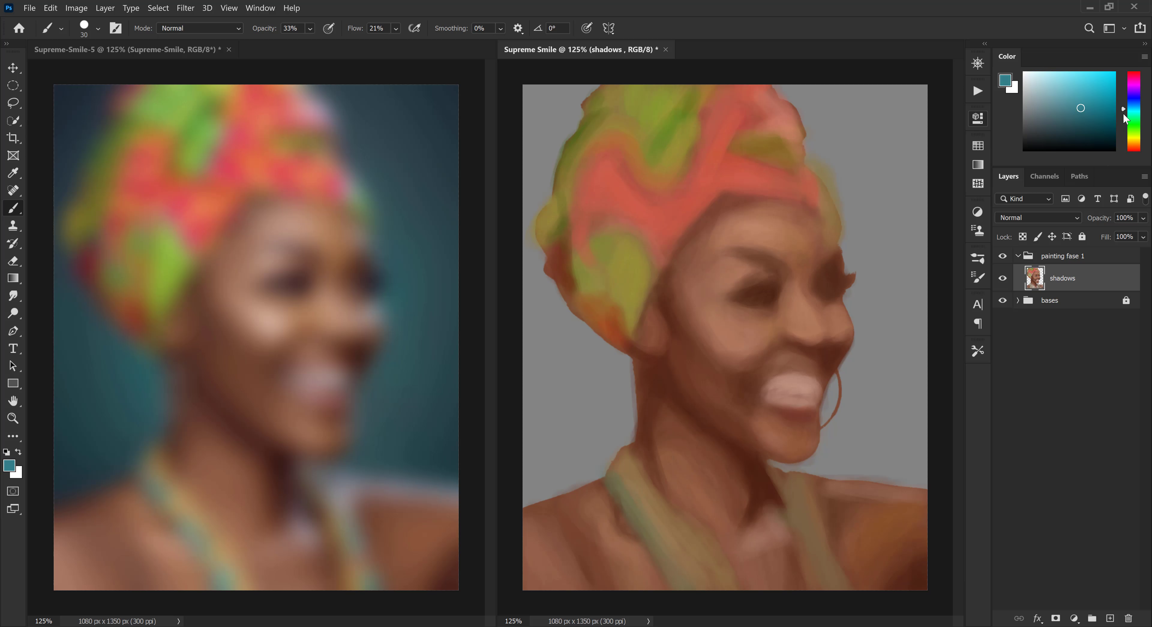
{"action": "left_click", "coordinate": [1131, 115]}
{"action": "key", "text": "["}
{"action": "key", "text": "["}
{"action": "left_click_drag", "start_coordinate": [701, 121], "coordinate": [672, 193]}
{"action": "left_click", "coordinate": [682, 158], "text": "alt"}
Blend the teal edge into the green leaf shape with tones sampled from the leaf
{"action": "key", "text": "]"}
{"action": "key", "text": "]"}
{"action": "key", "text": "]"}
{"action": "key", "text": "]"}
{"action": "left_click_drag", "start_coordinate": [672, 150], "coordinate": [659, 158]}
{"action": "left_click", "coordinate": [685, 152], "text": "alt"}
{"action": "key", "text": "["}
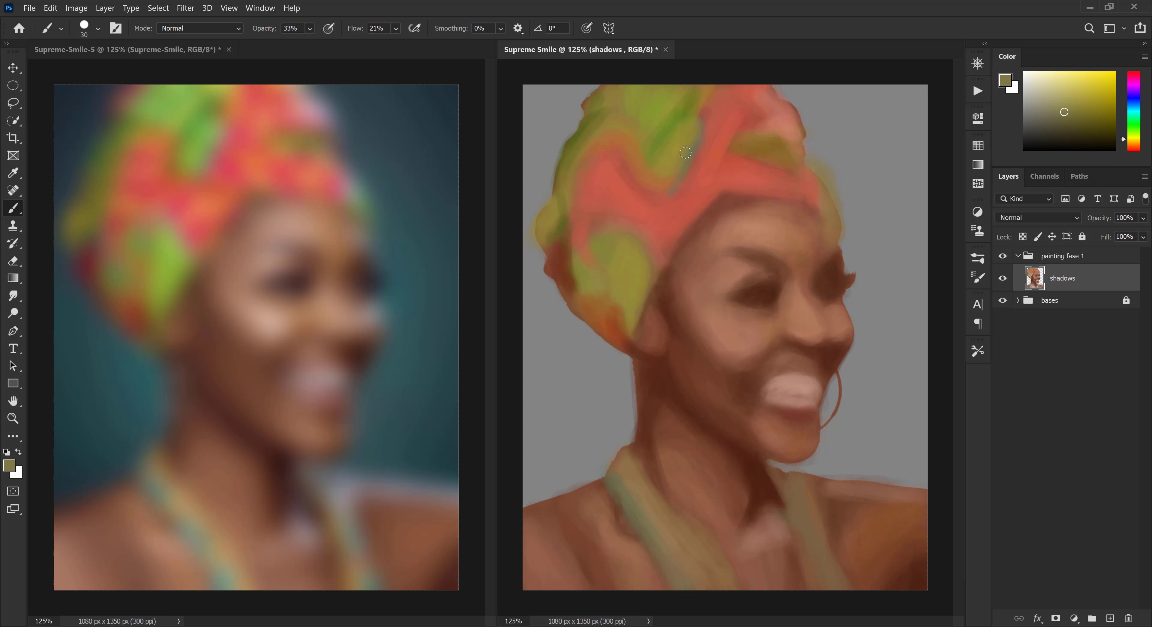
Brighten the green leaf shape with a lighter yellow and blend its edge into the red fabric
{"action": "left_click", "coordinate": [672, 176], "text": "alt"}
{"action": "key", "text": "]"}
{"action": "key", "text": "]"}
{"action": "key", "text": "]"}
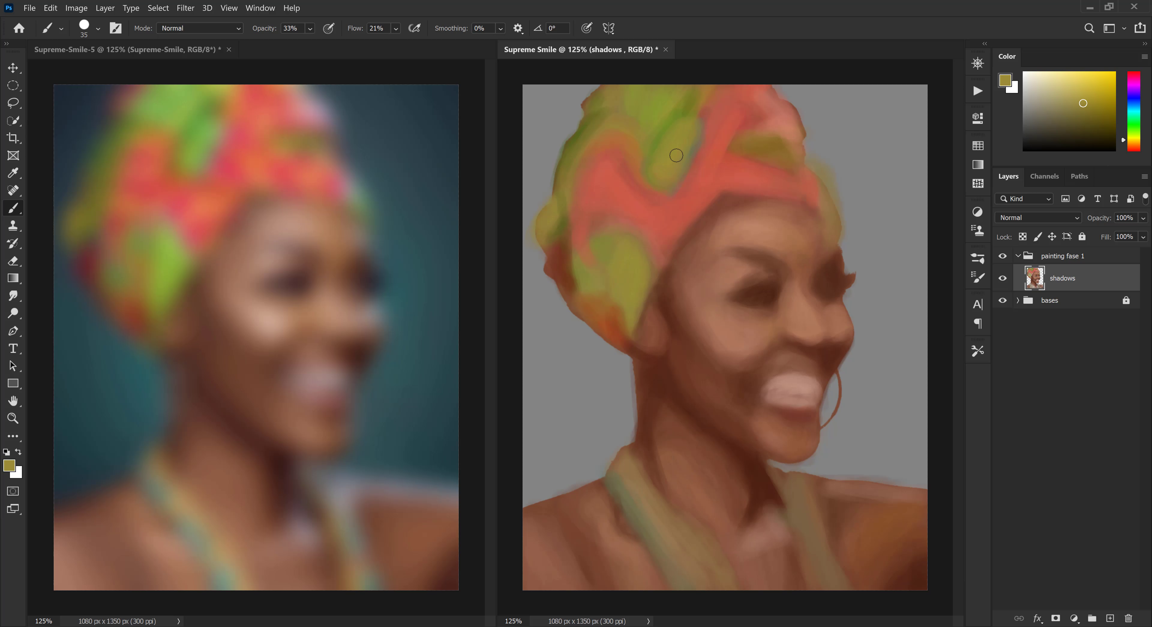
{"action": "left_click", "coordinate": [1131, 135]}
{"action": "left_click", "coordinate": [1077, 90]}
{"action": "left_click", "coordinate": [681, 149], "text": "alt"}
{"action": "mouse_move", "coordinate": [690, 133]}
{"action": "left_mouse_down"}
{"action": "mouse_move", "coordinate": [673, 176]}
{"action": "mouse_move", "coordinate": [743, 186]}
{"action": "mouse_move", "coordinate": [687, 213]}
{"action": "left_mouse_up"}
{"action": "left_click", "coordinate": [709, 111], "text": "alt"}
Pick a bright orange and paint an accent on the red fabric below the leaf shape
{"action": "key", "text": "["}
{"action": "key", "text": "["}
{"action": "key", "text": "["}
{"action": "key", "text": "]"}
{"action": "key", "text": "]"}
{"action": "key", "text": "]"}
{"action": "left_click", "coordinate": [1131, 144]}
{"action": "left_click", "coordinate": [1075, 80]}
{"action": "mouse_move", "coordinate": [685, 217]}
{"action": "left_mouse_down"}
{"action": "mouse_move", "coordinate": [670, 224]}
{"action": "mouse_move", "coordinate": [684, 221]}
{"action": "mouse_move", "coordinate": [668, 214]}
{"action": "left_mouse_up"}
Adjust to a more saturated orange and add accents around the olive patch above the forehead
{"action": "left_click", "coordinate": [1130, 146]}
{"action": "left_click", "coordinate": [1087, 85]}
{"action": "left_click", "coordinate": [1095, 100]}
{"action": "left_click", "coordinate": [1100, 95]}
{"action": "left_click", "coordinate": [1130, 147]}
{"action": "left_click", "coordinate": [683, 219], "text": "alt"}
{"action": "mouse_move", "coordinate": [738, 181]}
{"action": "left_mouse_down"}
{"action": "mouse_move", "coordinate": [800, 191]}
{"action": "mouse_move", "coordinate": [771, 182]}
{"action": "mouse_move", "coordinate": [728, 133]}
{"action": "mouse_move", "coordinate": [736, 153]}
{"action": "mouse_move", "coordinate": [773, 150]}
{"action": "left_mouse_up"}
Reshape the olive patch above the forehead with sampled olive and orange tones
{"action": "left_click", "coordinate": [670, 172], "text": "alt"}
{"action": "left_click", "coordinate": [763, 154], "text": "alt"}
{"action": "left_click", "coordinate": [737, 164], "text": "alt"}
{"action": "left_click", "coordinate": [767, 159], "text": "alt"}
{"action": "left_click", "coordinate": [772, 154], "text": "alt"}
{"action": "key", "text": "bracketright"}
Blend olive green down the headwrap's front edge beside the forehead with a larger brush
{"action": "left_click", "coordinate": [817, 207], "text": "alt"}
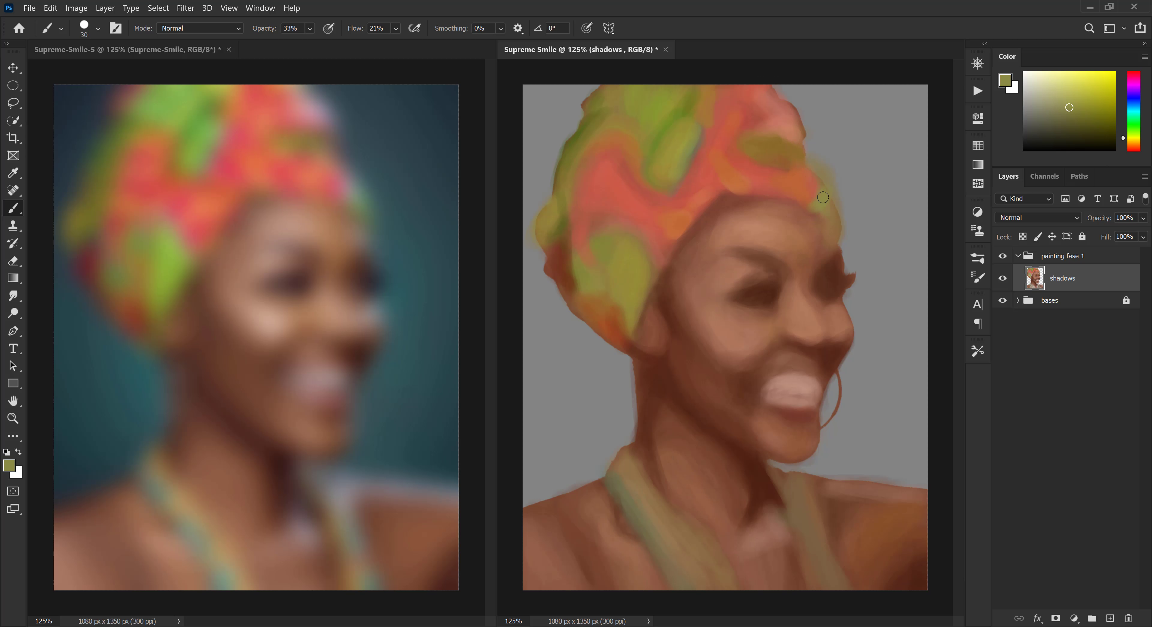
{"action": "key", "text": "bracketright"}
{"action": "left_click", "coordinate": [819, 231], "text": "alt"}
{"action": "left_click_drag", "start_coordinate": [824, 224], "coordinate": [828, 237]}
{"action": "left_click", "coordinate": [824, 243], "text": "alt"}
{"action": "key", "text": "bracketright"}
Work sampled orange tones into the red fabric at the back of the headwrap
{"action": "left_click", "coordinate": [603, 205], "text": "alt"}
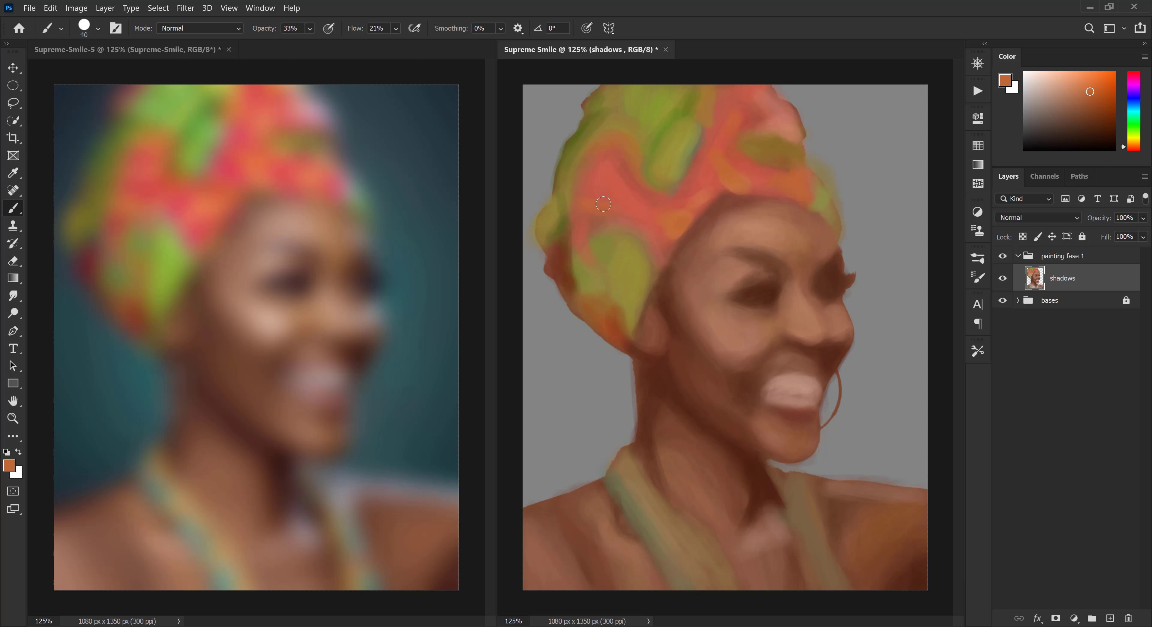
{"action": "left_click", "coordinate": [628, 424], "text": "alt"}
{"action": "key", "text": "bracketleft"}
{"action": "key", "text": "bracketleft"}
Add a new layer named "shadows 1" and lock the "shadows" layer beneath it
{"action": "left_click", "coordinate": [1109, 619]}
{"action": "double_click", "coordinate": [1060, 278]}
{"action": "type", "text": "shadows 1"}
{"action": "key", "text": "Return"}
{"action": "left_click", "coordinate": [1079, 305]}
{"action": "left_click", "coordinate": [1081, 237]}
{"action": "left_click", "coordinate": [1082, 279]}
Deepen the jawline shadow on the neck and darken the lower lip with sampled browns
{"action": "left_click", "coordinate": [692, 482], "text": "alt"}
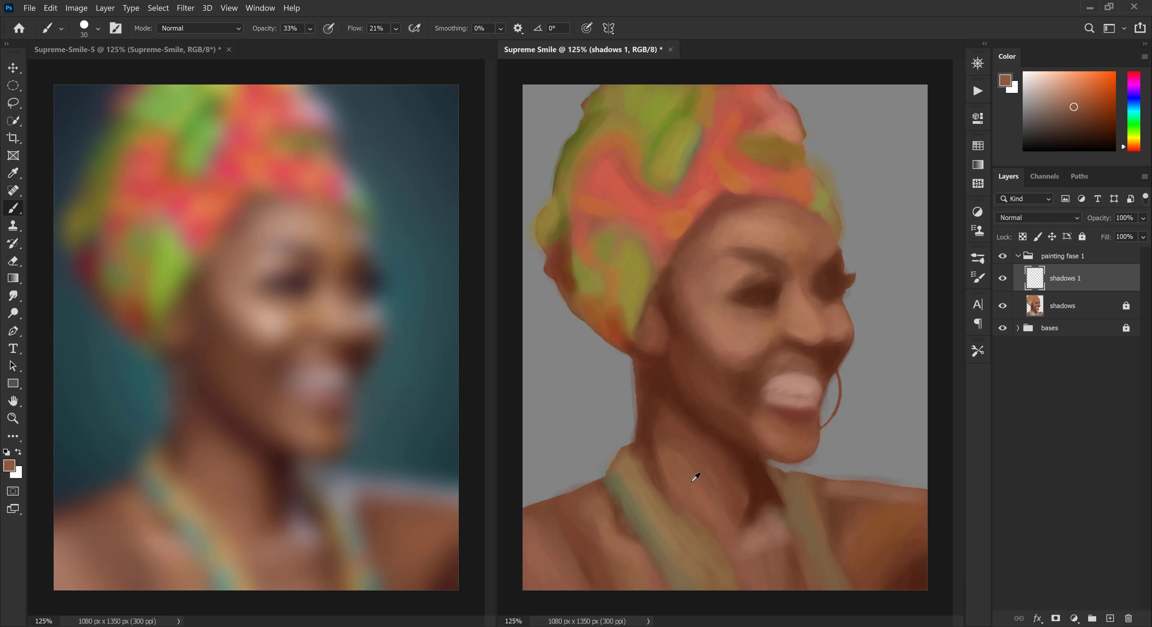
{"action": "key", "text": "bracketright"}
{"action": "key", "text": "bracketright"}
{"action": "left_click", "coordinate": [729, 521], "text": "alt"}
{"action": "left_click", "coordinate": [683, 395], "text": "alt"}
{"action": "left_click_drag", "start_coordinate": [682, 396], "coordinate": [728, 434]}
{"action": "left_click", "coordinate": [721, 412], "text": "alt"}
{"action": "key", "text": "bracketleft"}
{"action": "key", "text": "bracketleft"}
{"action": "left_click", "coordinate": [788, 413], "text": "alt"}
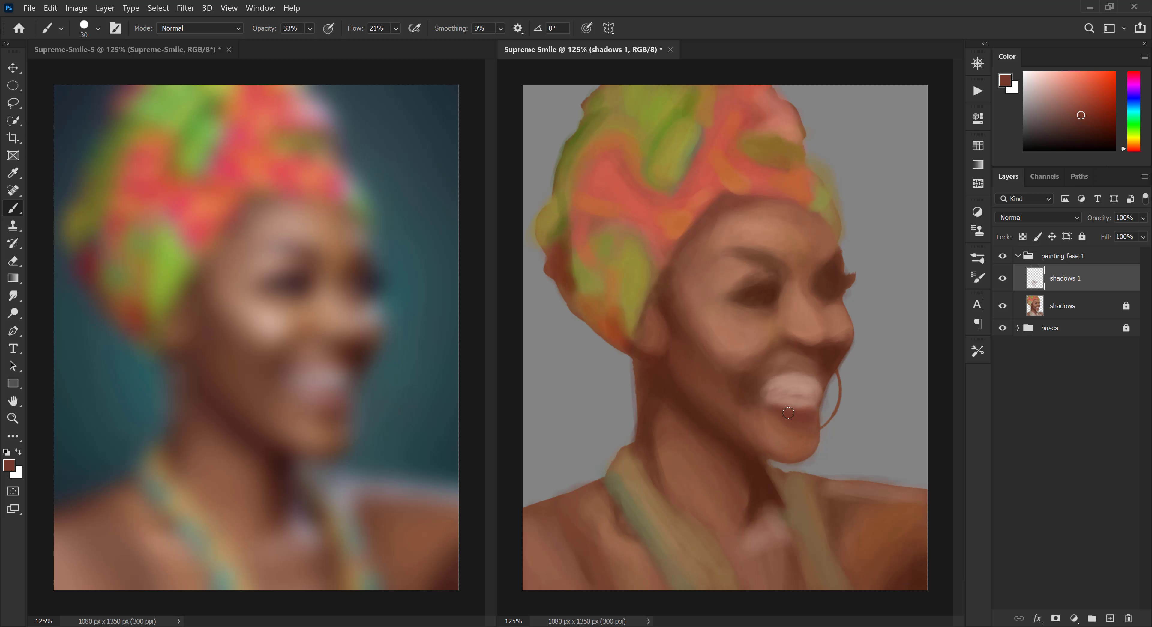
Blend the lower cheek and shade the back of the neck with a 45 px brush and sampled browns
{"action": "left_click", "coordinate": [706, 349], "text": "alt"}
{"action": "key", "text": "bracketright"}
{"action": "key", "text": "bracketright"}
{"action": "key", "text": "bracketright"}
{"action": "left_click", "coordinate": [705, 370], "text": "alt"}
{"action": "left_click", "coordinate": [662, 388], "text": "alt"}
{"action": "mouse_move", "coordinate": [662, 388]}
{"action": "left_mouse_down"}
{"action": "mouse_move", "coordinate": [682, 421]}
{"action": "mouse_move", "coordinate": [652, 452]}
{"action": "left_mouse_up"}
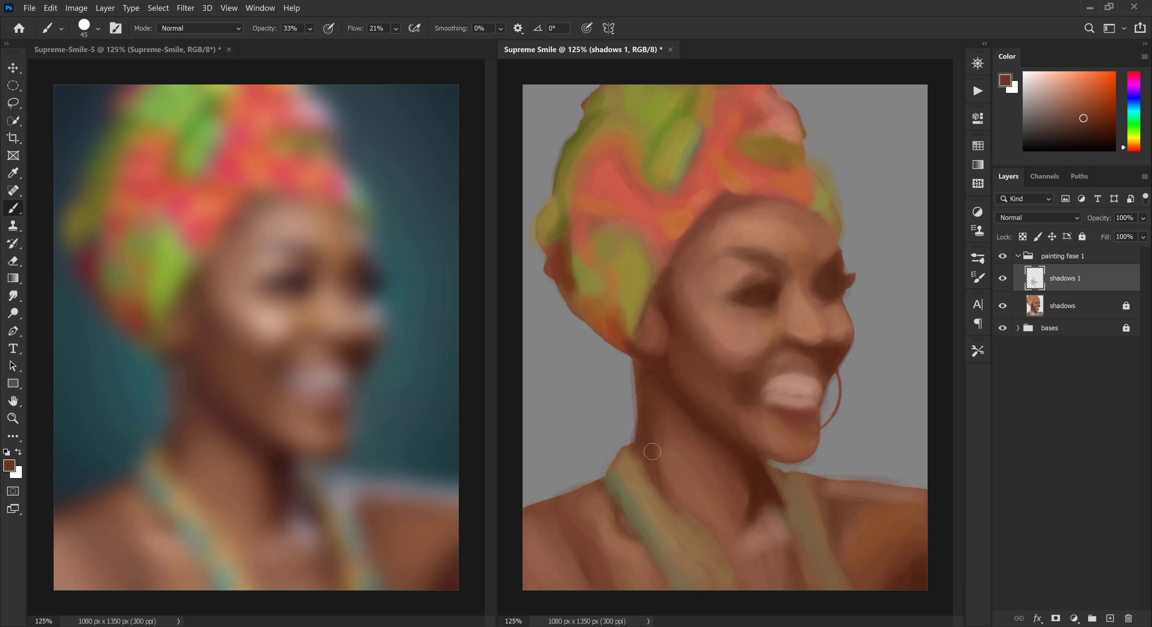
Paint green stripes along both neck straps with a 25 px brush and a green adjusted from the reference colour
{"action": "left_click", "coordinate": [652, 451], "text": "alt"}
{"action": "key", "text": "bracketleft"}
{"action": "key", "text": "bracketleft"}
{"action": "key", "text": "bracketleft"}
{"action": "key", "text": "bracketleft"}
{"action": "left_click", "coordinate": [153, 486], "text": "alt"}
{"action": "left_click", "coordinate": [1063, 104]}
{"action": "left_click_drag", "start_coordinate": [629, 506], "coordinate": [615, 481]}
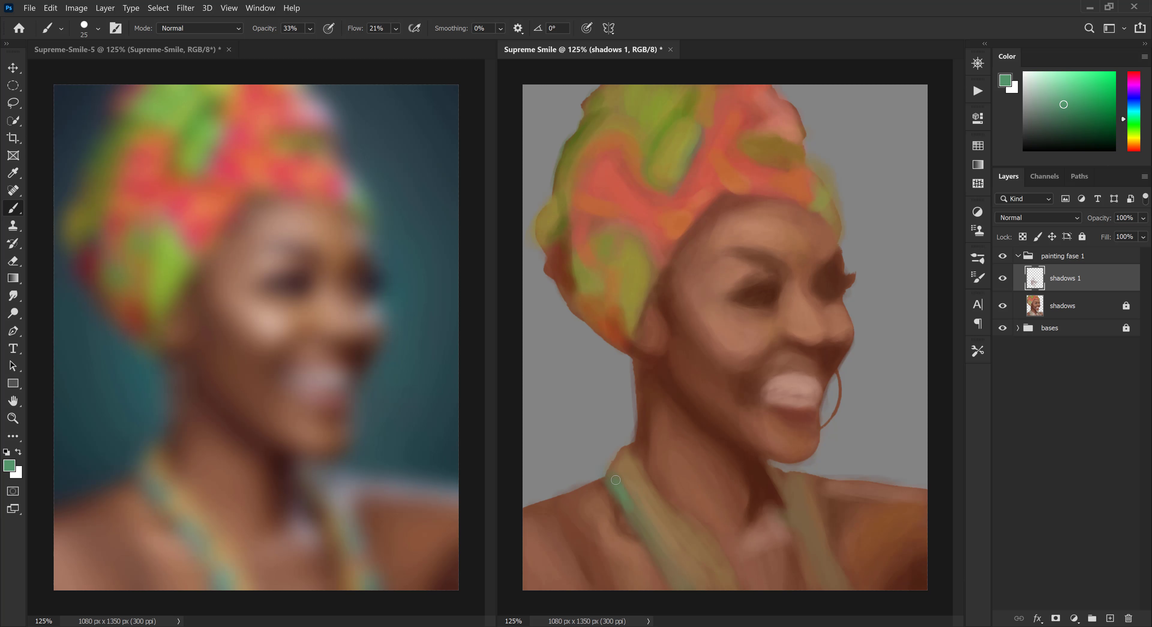
{"action": "left_click_drag", "start_coordinate": [829, 564], "coordinate": [842, 588]}
{"action": "key", "text": "bracketright"}
{"action": "left_click_drag", "start_coordinate": [810, 501], "coordinate": [820, 534]}
Brush a muted blue over the top of the right strap and the shoulder edge beside it with a 40 px brush
{"action": "left_click_drag", "start_coordinate": [1133, 118], "coordinate": [1133, 106]}
{"action": "left_click", "coordinate": [1061, 100]}
{"action": "key", "text": "bracketright"}
{"action": "key", "text": "bracketright"}
{"action": "left_click_drag", "start_coordinate": [804, 482], "coordinate": [879, 496]}
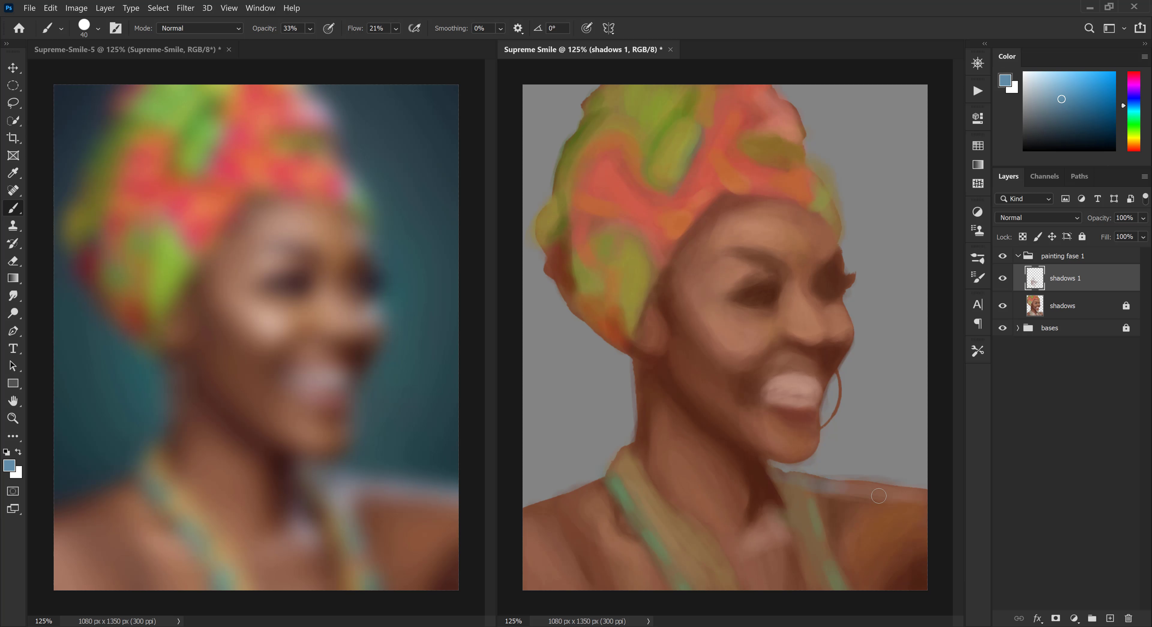
Blend the temple beside the hairline with sampled dark brown and skin tones, using a brush of about 35 px
{"action": "left_click", "coordinate": [687, 340], "text": "alt"}
{"action": "left_click", "coordinate": [674, 319], "text": "alt"}
{"action": "key", "text": "bracketleft"}
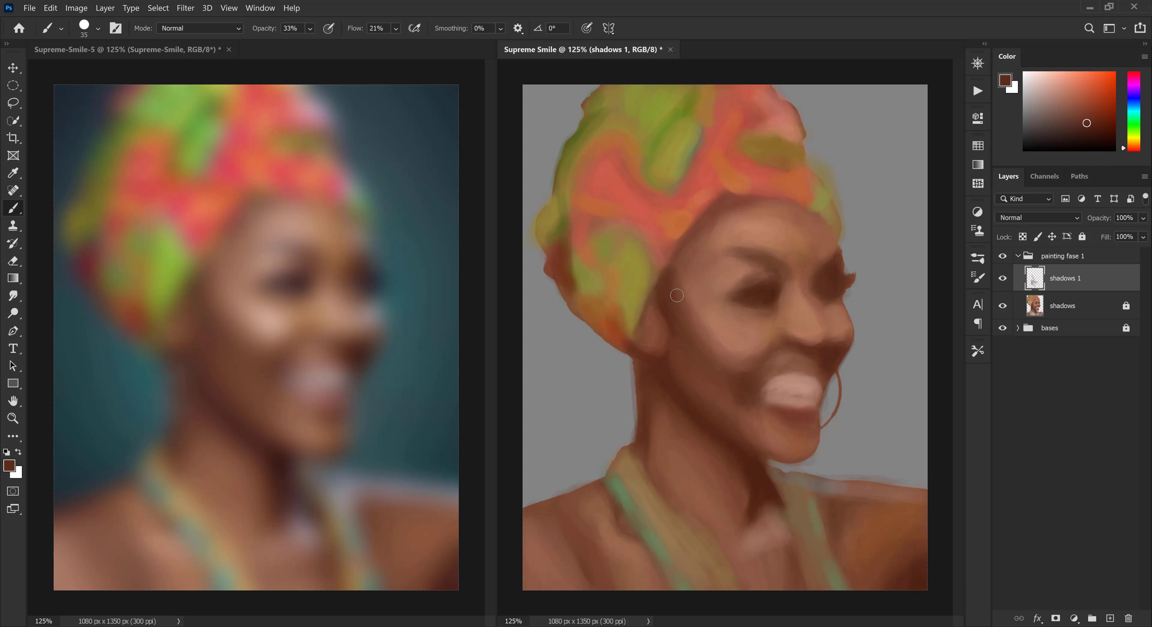
{"action": "left_click", "coordinate": [719, 251], "text": "alt"}
{"action": "left_click_drag", "start_coordinate": [681, 272], "coordinate": [687, 287]}
{"action": "left_click", "coordinate": [749, 264], "text": "alt"}
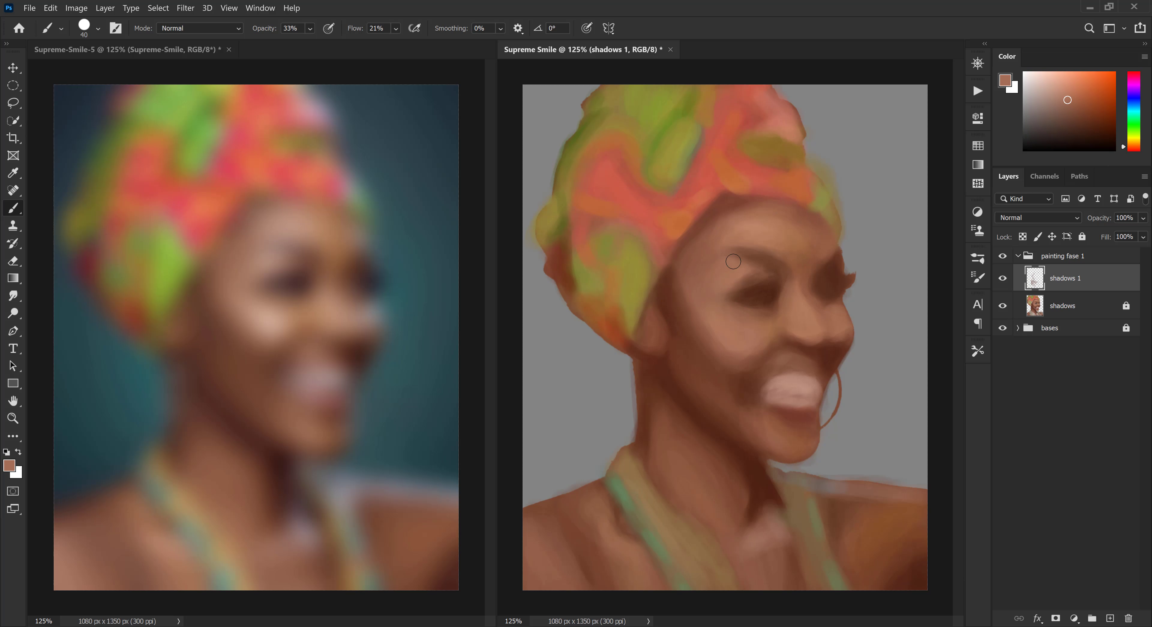
Darken the eye socket and eyebrow nearest the ear with a 25 px brush and sampled dark browns
{"action": "key", "text": "bracketleft"}
{"action": "key", "text": "bracketleft"}
{"action": "left_click", "coordinate": [739, 276], "text": "alt"}
{"action": "mouse_move", "coordinate": [747, 262]}
{"action": "left_mouse_down"}
{"action": "mouse_move", "coordinate": [733, 261]}
{"action": "mouse_move", "coordinate": [764, 271]}
{"action": "mouse_move", "coordinate": [295, 284]}
{"action": "left_mouse_up"}
{"action": "left_click", "coordinate": [743, 284], "text": "alt"}
{"action": "left_click", "coordinate": [740, 286], "text": "alt"}
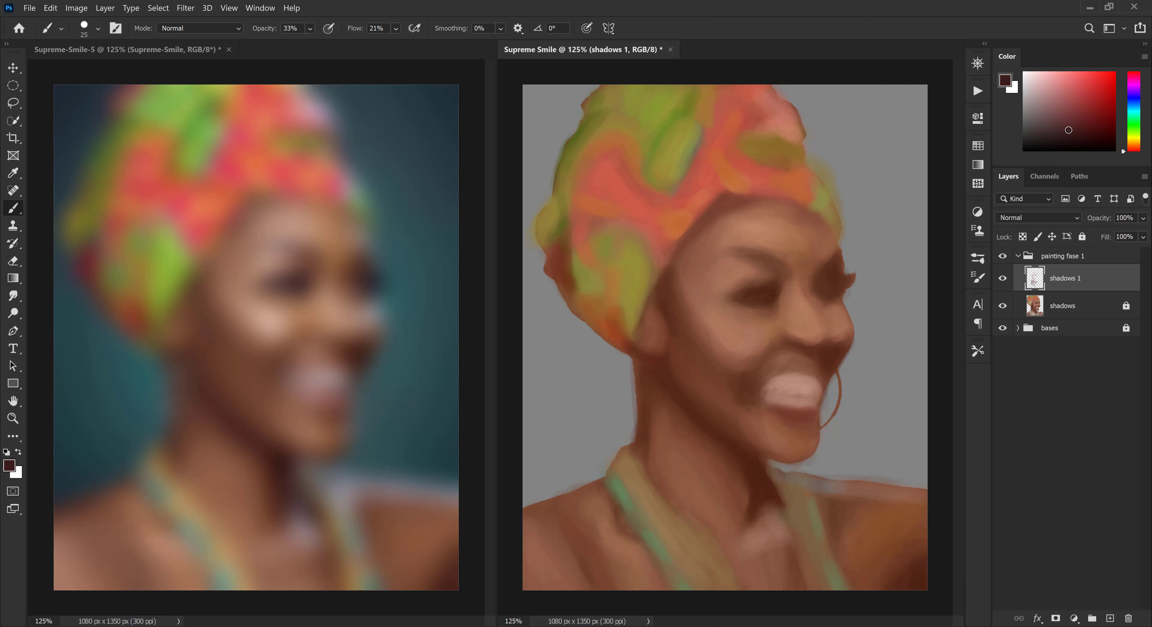
{"action": "left_click", "coordinate": [768, 268], "text": "alt"}
{"action": "left_click_drag", "start_coordinate": [742, 254], "coordinate": [747, 269]}
Blend the brow tone across the forehead along the headwrap edge with a 35 px brush
{"action": "key", "text": "bracketright"}
{"action": "key", "text": "bracketright"}
{"action": "left_click_drag", "start_coordinate": [786, 210], "coordinate": [683, 250]}
Soften the cheek and the shading beside the mouth with a 50 px brush and sampled skin browns
{"action": "left_click", "coordinate": [729, 326], "text": "alt"}
{"action": "key", "text": "bracketright"}
{"action": "key", "text": "bracketright"}
{"action": "key", "text": "bracketright"}
{"action": "left_click", "coordinate": [734, 358], "text": "alt"}
{"action": "left_click", "coordinate": [737, 379], "text": "alt"}
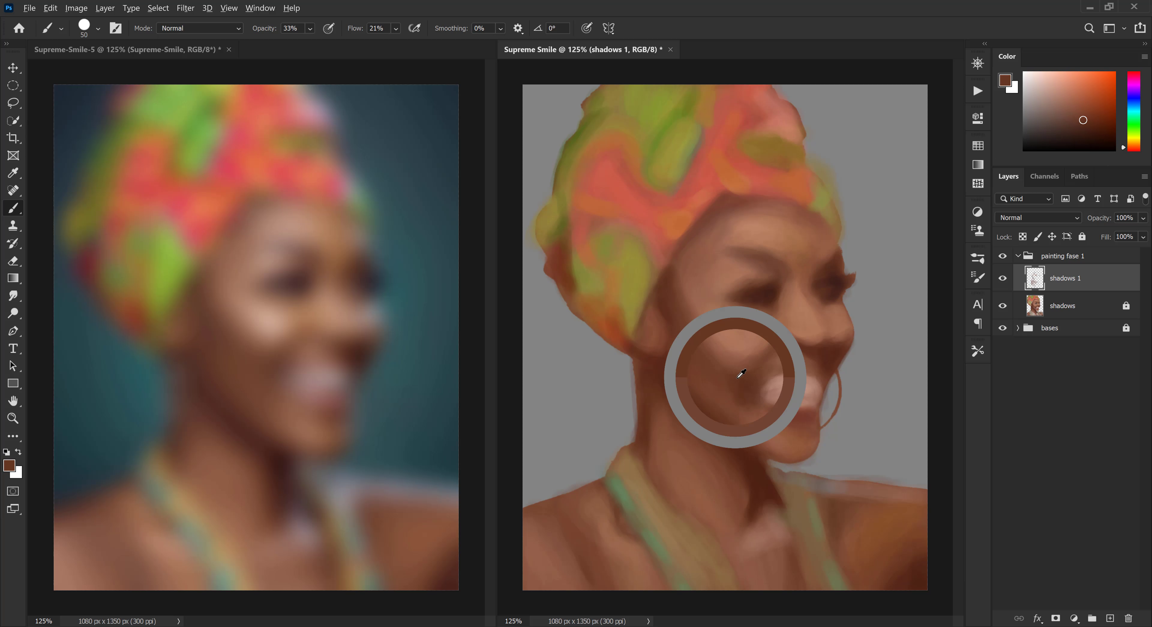
Deepen the shadow under the nose and refine the eye and eyebrow with 25 px and smaller brushes
{"action": "left_click", "coordinate": [756, 463], "text": "alt"}
{"action": "key", "text": "bracketleft"}
{"action": "key", "text": "bracketleft"}
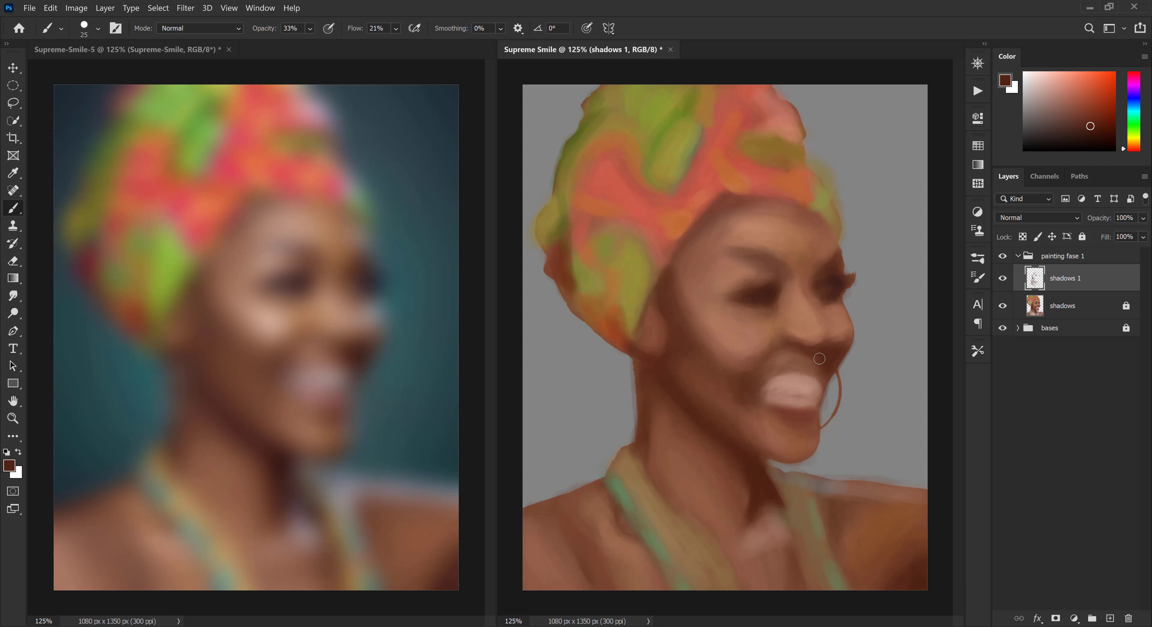
{"action": "key", "text": "bracketleft"}
{"action": "left_click", "coordinate": [768, 267], "text": "alt"}
{"action": "mouse_move", "coordinate": [735, 289]}
{"action": "left_mouse_down"}
{"action": "mouse_move", "coordinate": [775, 283]}
{"action": "mouse_move", "coordinate": [757, 246]}
{"action": "left_mouse_up"}
{"action": "left_click", "coordinate": [784, 258], "text": "alt"}
{"action": "left_click", "coordinate": [766, 250], "text": "alt"}
Blend the skin between the eyebrows with a 30 px brush and sampled skin tones
{"action": "key", "text": "bracketright"}
{"action": "key", "text": "bracketright"}
{"action": "left_click", "coordinate": [808, 254], "text": "alt"}
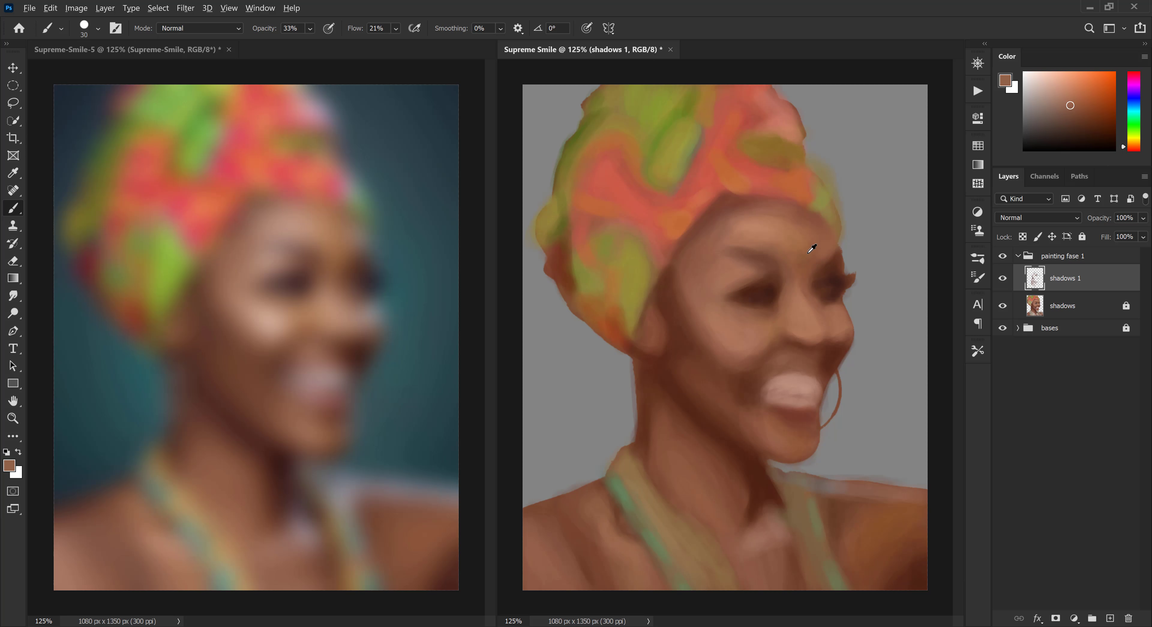
{"action": "left_click", "coordinate": [808, 253], "text": "alt"}
Lighten the cheek and forehead with a pale peach and a 50 px brush
{"action": "key", "text": "bracketright"}
{"action": "key", "text": "bracketright"}
{"action": "key", "text": "bracketright"}
{"action": "left_click", "coordinate": [727, 338], "text": "alt"}
{"action": "left_click", "coordinate": [1057, 85]}
{"action": "left_click_drag", "start_coordinate": [738, 331], "coordinate": [747, 349]}
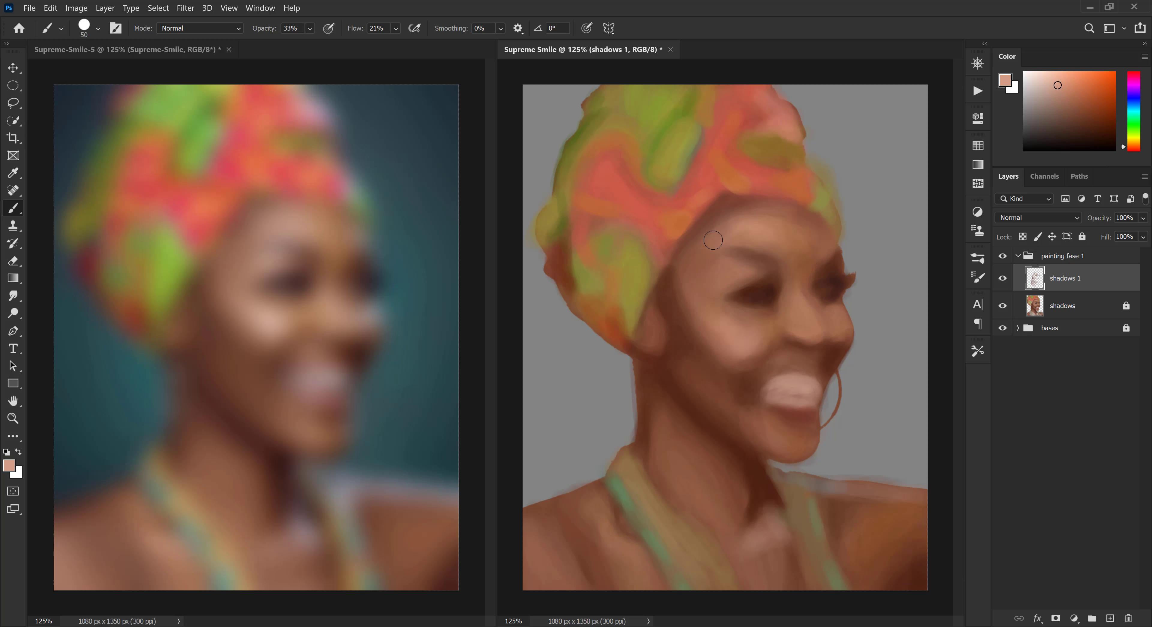
Shade the nose bridge and nostril area with a more saturated orange-brown, starting with a 35 px brush
{"action": "key", "text": "bracketleft"}
{"action": "key", "text": "bracketleft"}
{"action": "key", "text": "bracketleft"}
{"action": "left_click", "coordinate": [767, 370], "text": "alt"}
{"action": "left_click", "coordinate": [1094, 114]}
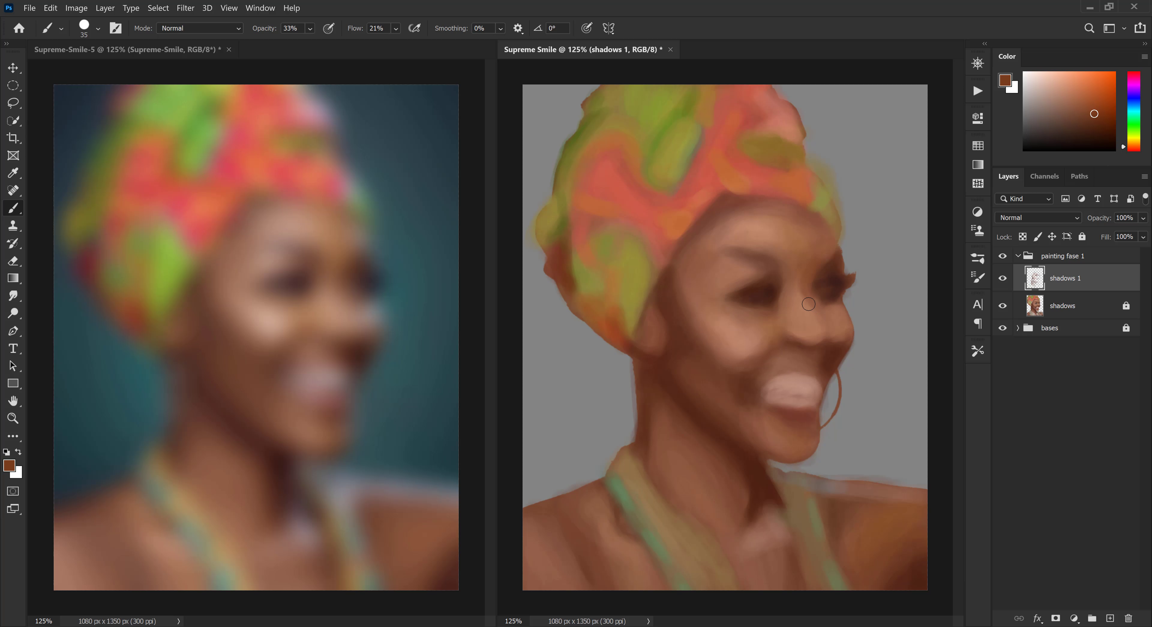
{"action": "left_click_drag", "start_coordinate": [809, 304], "coordinate": [812, 255]}
{"action": "key", "text": "bracketleft"}
{"action": "mouse_move", "coordinate": [842, 318]}
{"action": "left_mouse_down"}
{"action": "mouse_move", "coordinate": [832, 305]}
{"action": "mouse_move", "coordinate": [798, 318]}
{"action": "mouse_move", "coordinate": [796, 346]}
{"action": "left_mouse_up"}
Smooth the cheek and jaw transitions with a brush of about 40 px and repeatedly sampled skin browns
{"action": "left_click", "coordinate": [752, 337], "text": "alt"}
{"action": "key", "text": "bracketright"}
{"action": "key", "text": "bracketright"}
{"action": "left_click", "coordinate": [724, 384], "text": "alt"}
{"action": "key", "text": "bracketleft"}
{"action": "left_click", "coordinate": [708, 334], "text": "alt"}
{"action": "left_click", "coordinate": [688, 310], "text": "alt"}
{"action": "left_click", "coordinate": [714, 392], "text": "alt"}
{"action": "key", "text": "bracketright"}
{"action": "left_click", "coordinate": [683, 358], "text": "alt"}
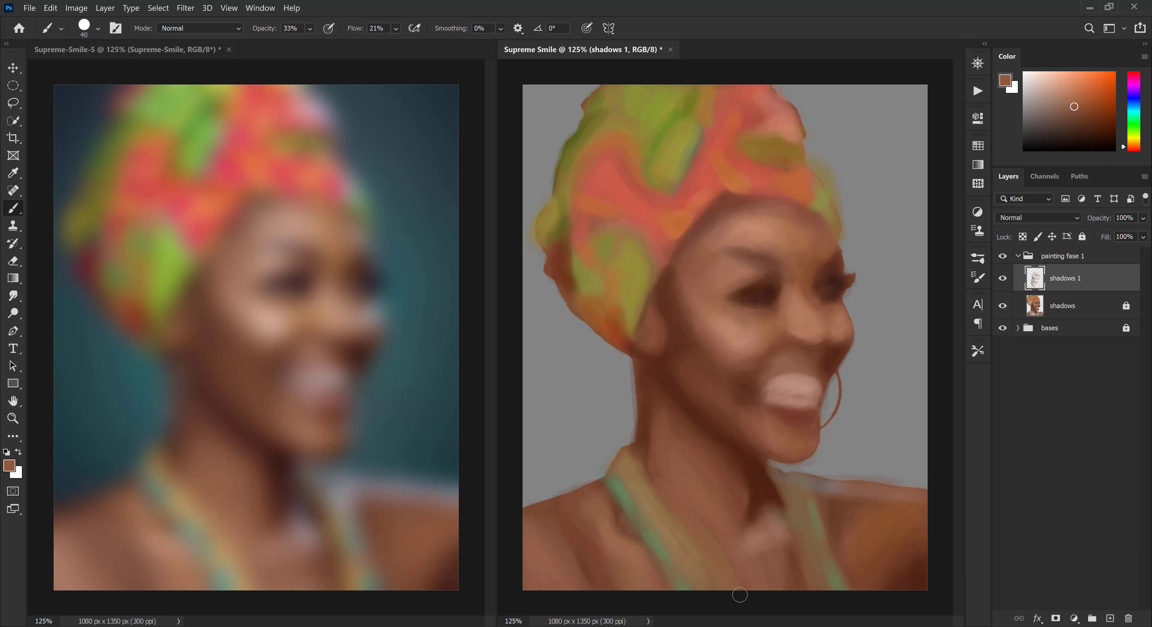
Paint the light collarbone band and darken the chest beside the right strap with a 40 px brush
{"action": "left_click", "coordinate": [776, 533], "text": "alt"}
{"action": "left_click_drag", "start_coordinate": [777, 537], "coordinate": [721, 549]}
{"action": "left_click", "coordinate": [768, 498], "text": "alt"}
{"action": "mouse_move", "coordinate": [779, 515]}
{"action": "left_mouse_down"}
{"action": "mouse_move", "coordinate": [778, 541]}
{"action": "mouse_move", "coordinate": [804, 574]}
{"action": "left_mouse_up"}
{"action": "left_click", "coordinate": [773, 538], "text": "alt"}
{"action": "left_click", "coordinate": [770, 501], "text": "alt"}
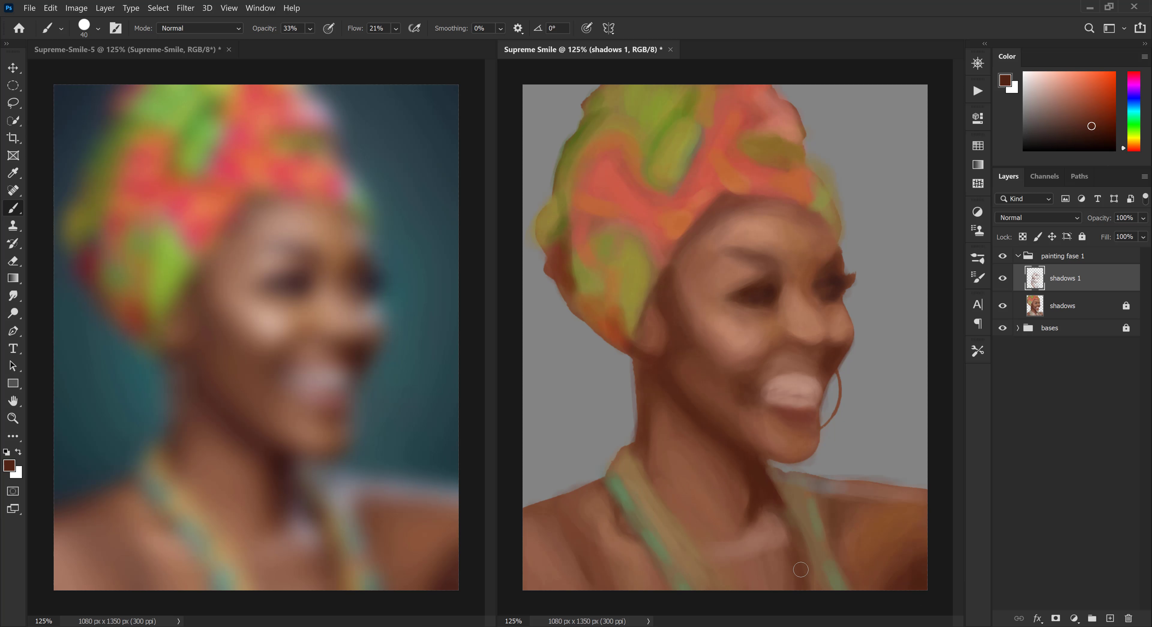
Shade the neck beneath the chin and beside the right strap with sampled browns
{"action": "left_click", "coordinate": [805, 483], "text": "alt"}
{"action": "left_click", "coordinate": [767, 490], "text": "alt"}
{"action": "left_click_drag", "start_coordinate": [776, 479], "coordinate": [794, 513]}
{"action": "left_click", "coordinate": [743, 518], "text": "alt"}
{"action": "mouse_move", "coordinate": [739, 481]}
{"action": "left_mouse_down"}
{"action": "mouse_move", "coordinate": [746, 529]}
{"action": "mouse_move", "coordinate": [737, 486]}
{"action": "mouse_move", "coordinate": [763, 462]}
{"action": "left_mouse_up"}
{"action": "left_click", "coordinate": [725, 525], "text": "alt"}
{"action": "left_click", "coordinate": [737, 505], "text": "alt"}
Deepen the dark shadow at the front edge of the neck with a 20 px brush and sampled dark brown
{"action": "key", "text": "bracketleft"}
{"action": "key", "text": "bracketleft"}
{"action": "key", "text": "bracketleft"}
{"action": "key", "text": "bracketleft"}
{"action": "key", "text": "bracketleft"}
{"action": "left_click", "coordinate": [783, 485], "text": "alt"}
{"action": "left_click", "coordinate": [761, 474], "text": "alt"}
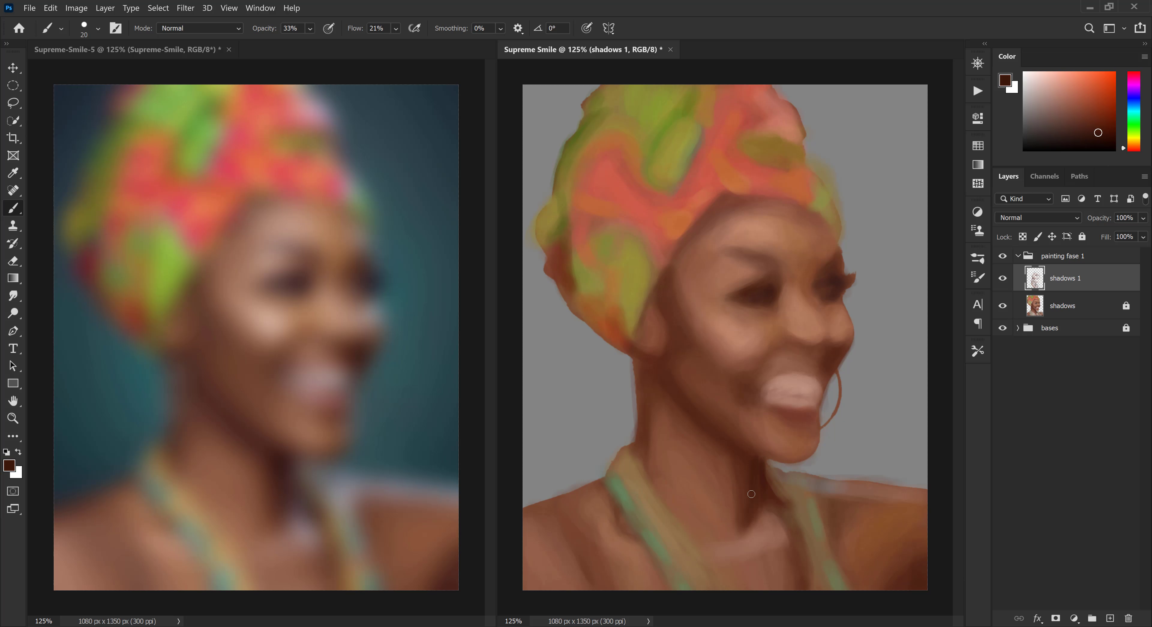
Blend the front of the neck down to the collarbone with a larger brush and sampled warm browns
{"action": "left_click", "coordinate": [743, 455], "text": "alt"}
{"action": "key", "text": "bracketright"}
{"action": "key", "text": "bracketright"}
{"action": "key", "text": "bracketright"}
{"action": "key", "text": "bracketright"}
{"action": "left_click", "coordinate": [889, 538], "text": "alt"}
{"action": "left_click", "coordinate": [736, 474], "text": "alt"}
{"action": "mouse_move", "coordinate": [732, 475]}
{"action": "left_mouse_down"}
{"action": "mouse_move", "coordinate": [730, 531]}
{"action": "mouse_move", "coordinate": [789, 535]}
{"action": "mouse_move", "coordinate": [739, 526]}
{"action": "left_mouse_up"}
{"action": "left_click", "coordinate": [736, 530], "text": "alt"}
Refine the base of the neck above the collarbone with a 30 px brush and sampled orange-brown
{"action": "left_click", "coordinate": [770, 508], "text": "alt"}
{"action": "key", "text": "bracketleft"}
{"action": "key", "text": "bracketleft"}
{"action": "left_click", "coordinate": [738, 521], "text": "alt"}
{"action": "left_click", "coordinate": [888, 536], "text": "alt"}
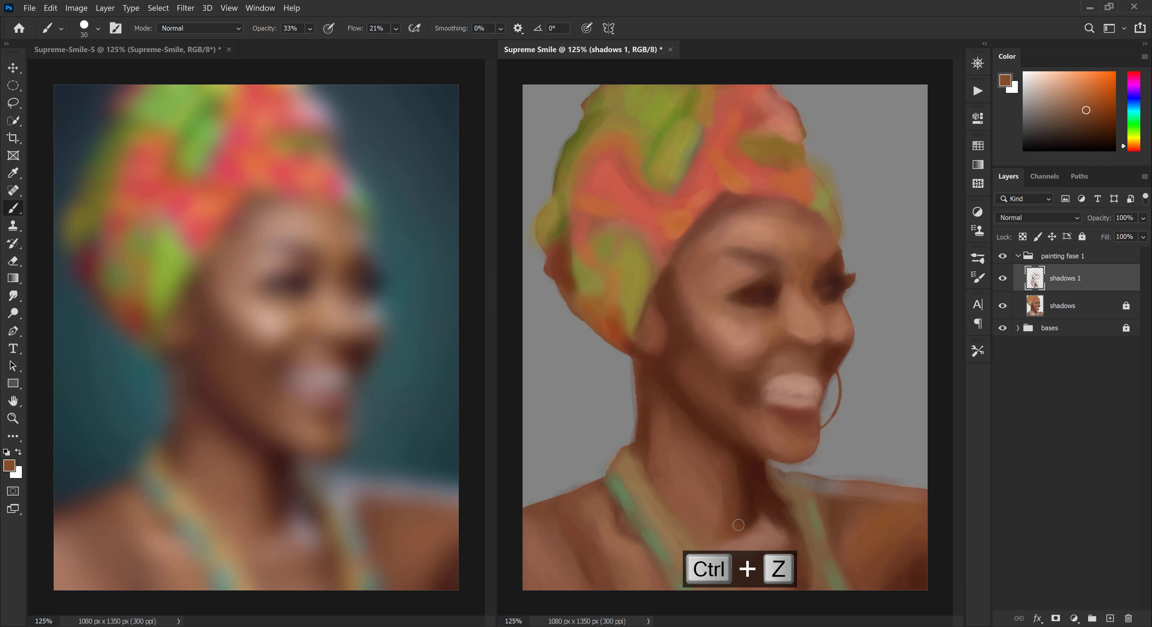
Warm the middle of the neck with a larger brush and refine the chest with a 20 px brush
{"action": "key", "text": "bracketright"}
{"action": "key", "text": "bracketright"}
{"action": "key", "text": "bracketright"}
{"action": "left_click_drag", "start_coordinate": [700, 449], "coordinate": [714, 469]}
{"action": "key", "text": "bracketleft"}
{"action": "key", "text": "bracketleft"}
{"action": "key", "text": "bracketleft"}
{"action": "key", "text": "bracketleft"}
{"action": "left_click", "coordinate": [664, 501], "text": "alt"}
{"action": "left_click", "coordinate": [748, 544], "text": "alt"}
{"action": "key", "text": "bracketleft"}
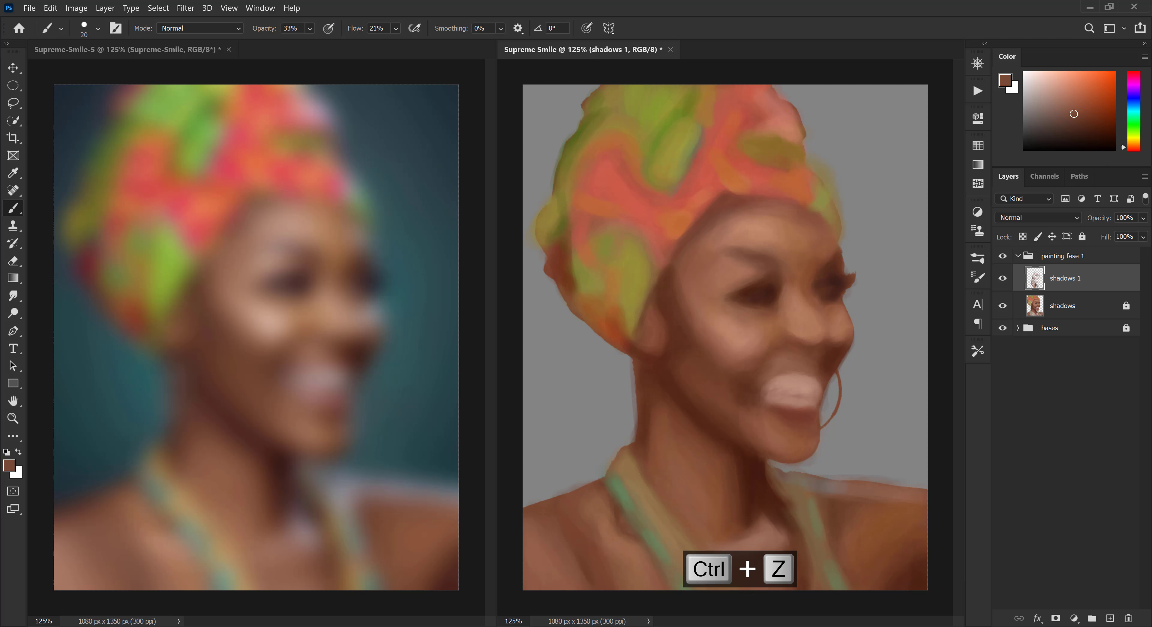
Restore the collarbone highlight and tint the right shoulder edge with a muted pink and a 45 px brush
{"action": "left_click", "coordinate": [789, 538], "text": "alt"}
{"action": "key", "text": "bracketright"}
{"action": "key", "text": "bracketright"}
{"action": "key", "text": "bracketright"}
{"action": "key", "text": "bracketright"}
{"action": "key", "text": "bracketright"}
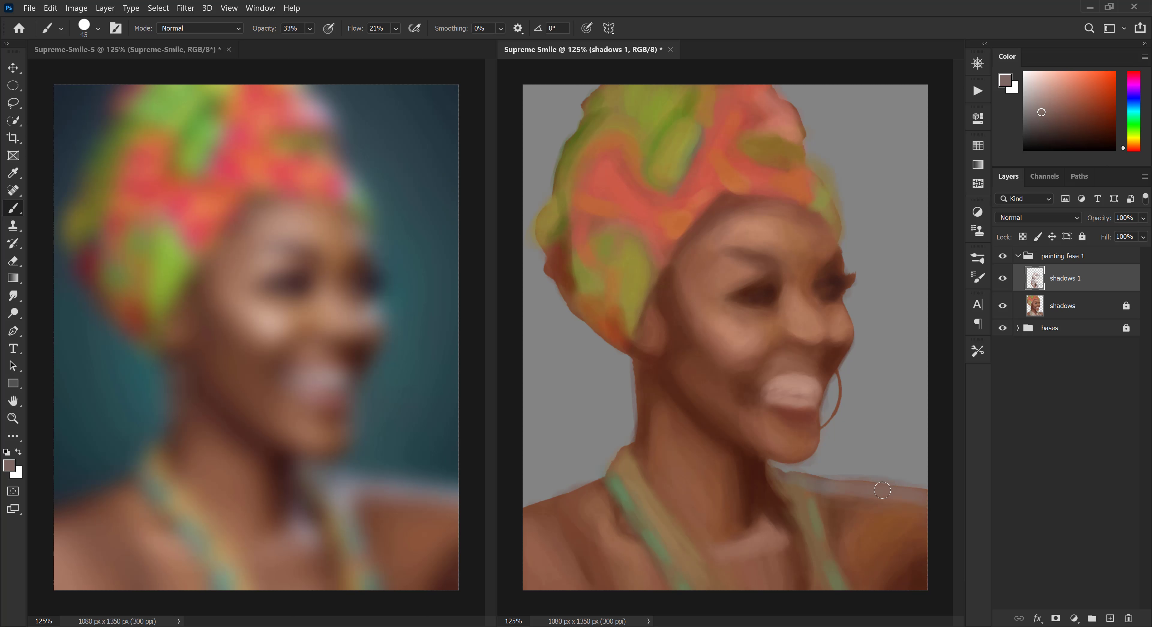
Add teal and ochre tones to the neck straps with a 30 px brush
{"action": "left_click", "coordinate": [805, 479], "text": "alt"}
{"action": "key", "text": "bracketleft"}
{"action": "key", "text": "bracketleft"}
{"action": "key", "text": "bracketleft"}
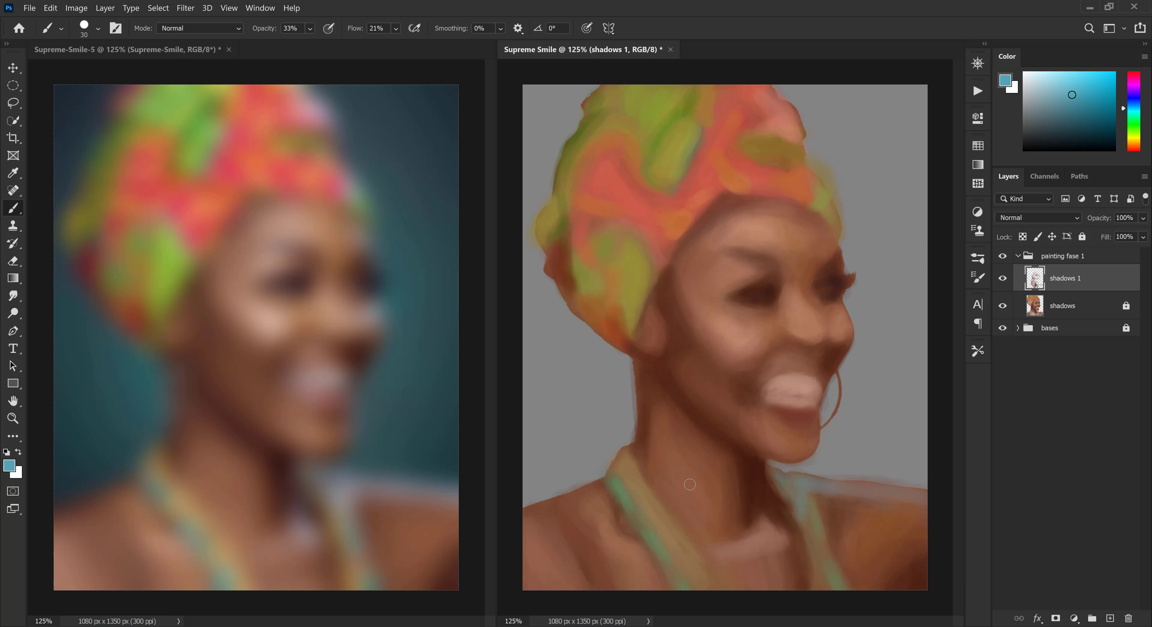
{"action": "left_click", "coordinate": [793, 494], "text": "alt"}
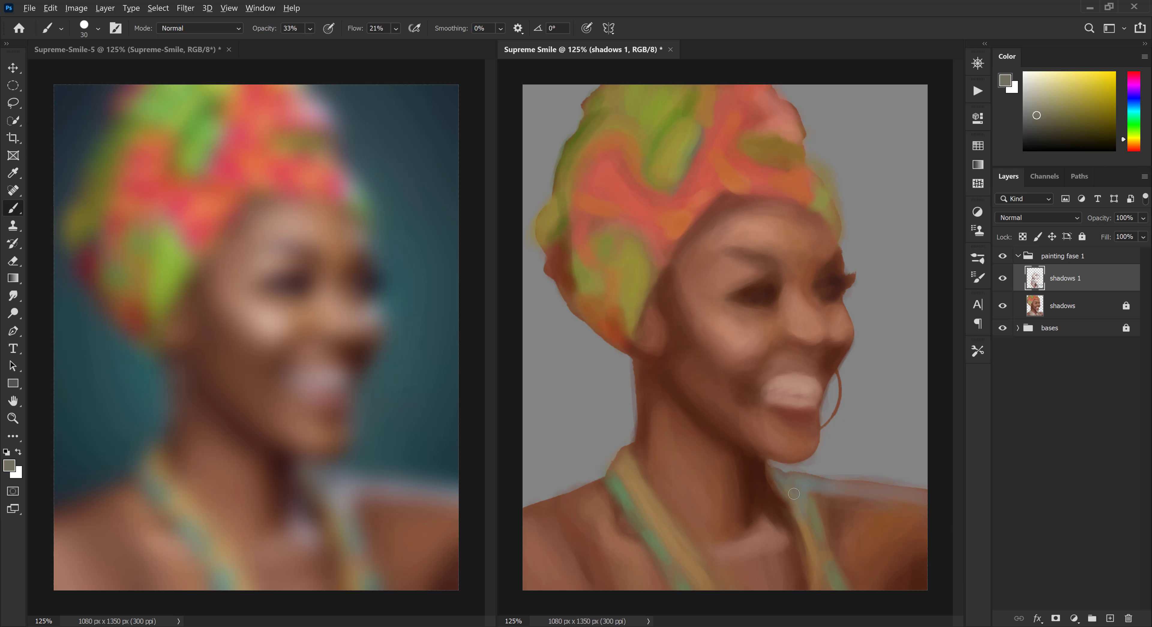
Enrich the right shoulder with sampled orange-browns and dark browns, using a brush of about 35 px
{"action": "left_click", "coordinate": [835, 519], "text": "alt"}
{"action": "key", "text": "bracketright"}
{"action": "key", "text": "bracketright"}
{"action": "key", "text": "bracketright"}
{"action": "key", "text": "bracketright"}
{"action": "left_click", "coordinate": [908, 570], "text": "alt"}
{"action": "left_click", "coordinate": [887, 554], "text": "alt"}
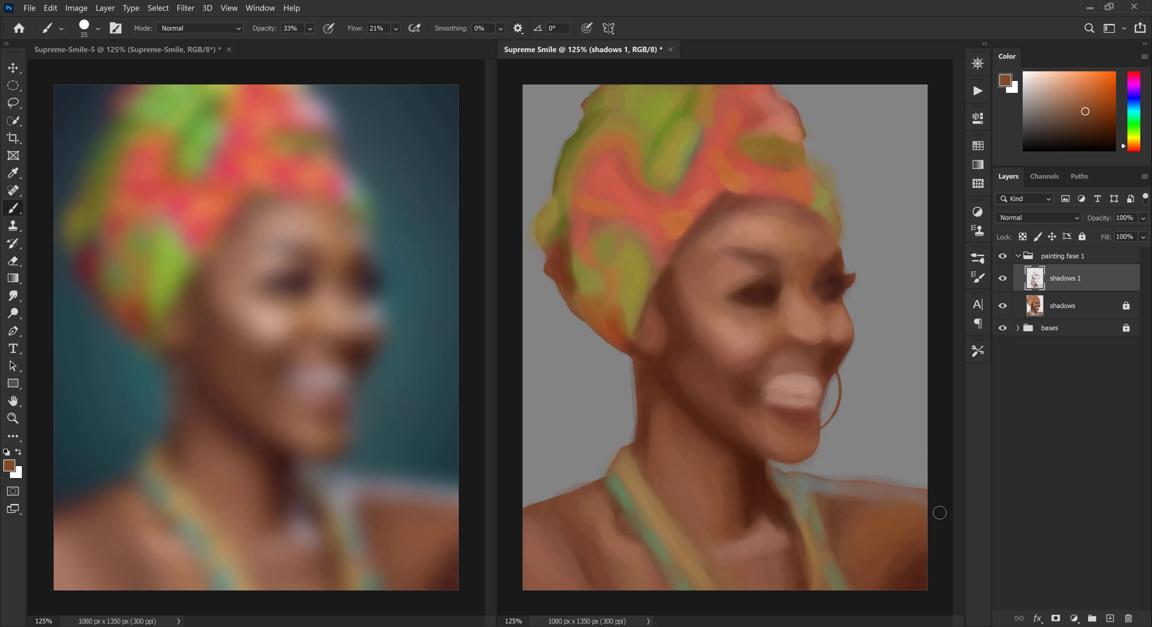
{"action": "left_click", "coordinate": [851, 511], "text": "alt"}
Blend warm and light skin tones over the left shoulder and chest, enlarging the brush from 30 to 70 px
{"action": "left_click", "coordinate": [628, 552], "text": "alt"}
{"action": "key", "text": "bracketleft"}
{"action": "left_click", "coordinate": [604, 528], "text": "alt"}
{"action": "left_click", "coordinate": [802, 547], "text": "alt"}
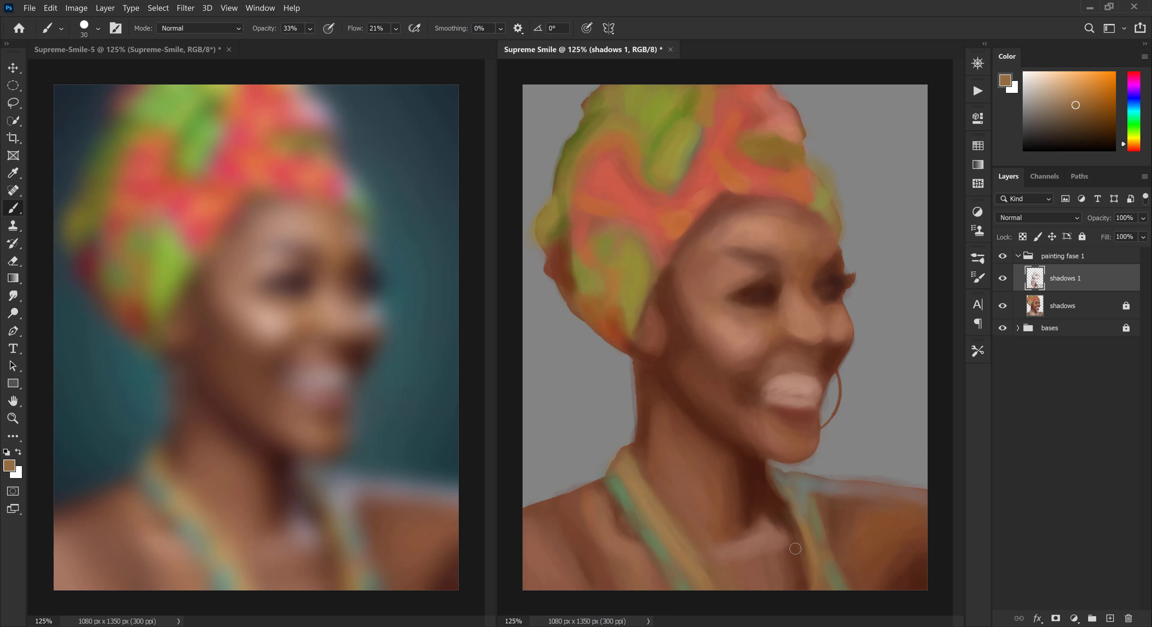
{"action": "key", "text": "bracketright"}
{"action": "key", "text": "bracketright"}
{"action": "key", "text": "bracketright"}
{"action": "left_click", "coordinate": [590, 533], "text": "alt"}
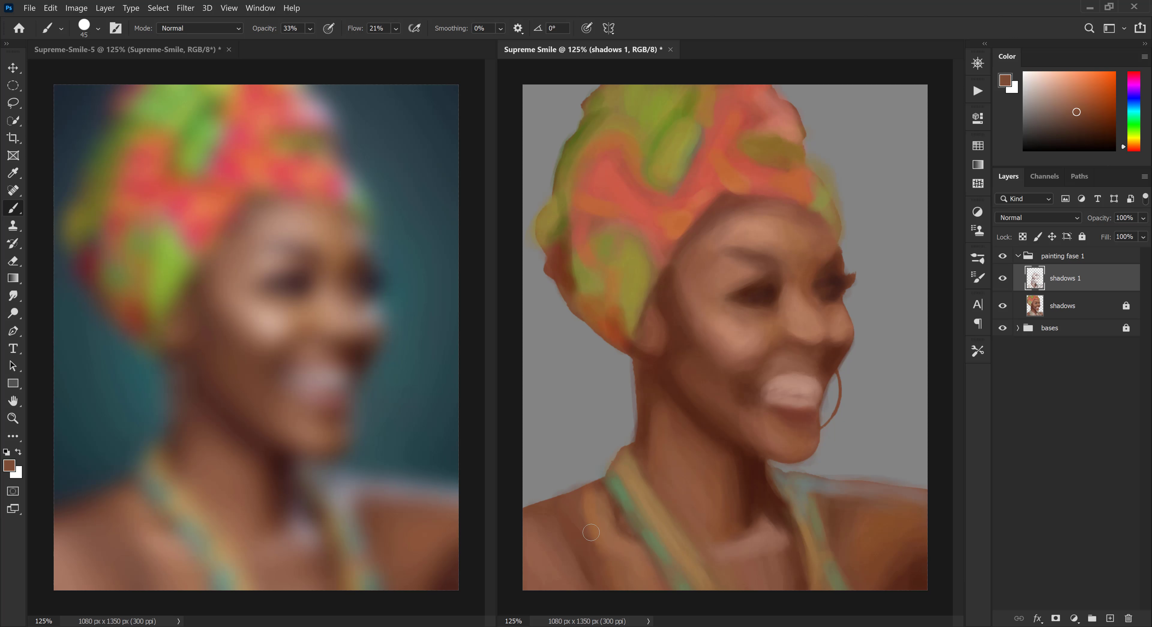
{"action": "left_click", "coordinate": [598, 510], "text": "alt"}
{"action": "left_click", "coordinate": [973, 147]}
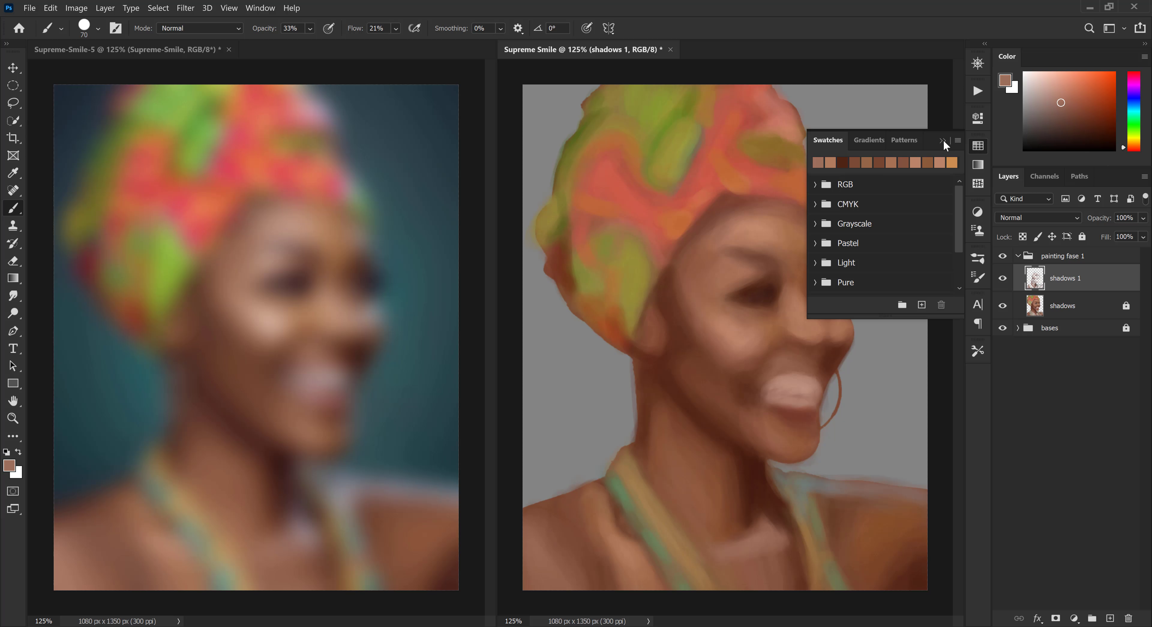
{"action": "left_click", "coordinate": [942, 141]}
Deepen the shadow under the jaw and along the neck with sampled browns, finishing with a 40 px brush
{"action": "left_click", "coordinate": [680, 404], "text": "alt"}
{"action": "left_click_drag", "start_coordinate": [657, 416], "coordinate": [729, 449]}
{"action": "left_click", "coordinate": [687, 329], "text": "alt"}
{"action": "left_click", "coordinate": [698, 410], "text": "alt"}
{"action": "left_click", "coordinate": [753, 482], "text": "alt"}
{"action": "key", "text": "bracketleft"}
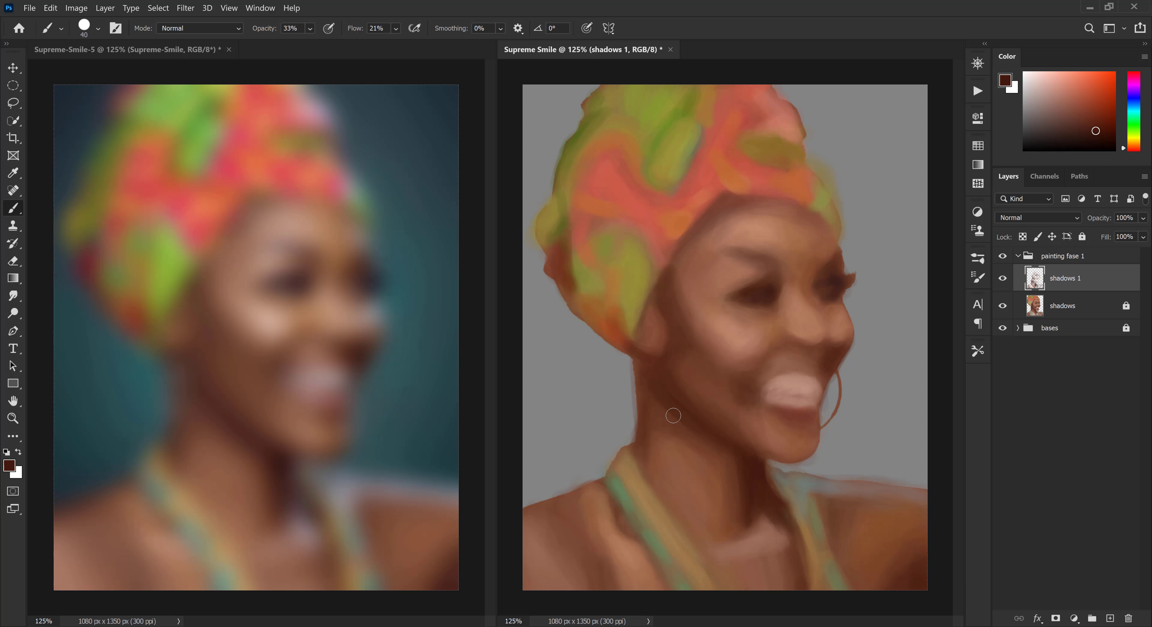
Switch to the reference photo and reduce its blur radius to reveal more facial and fabric detail
{"action": "left_click", "coordinate": [240, 236]}
{"action": "double_click", "coordinate": [1070, 307]}
{"action": "left_click_drag", "start_coordinate": [820, 303], "coordinate": [799, 304]}
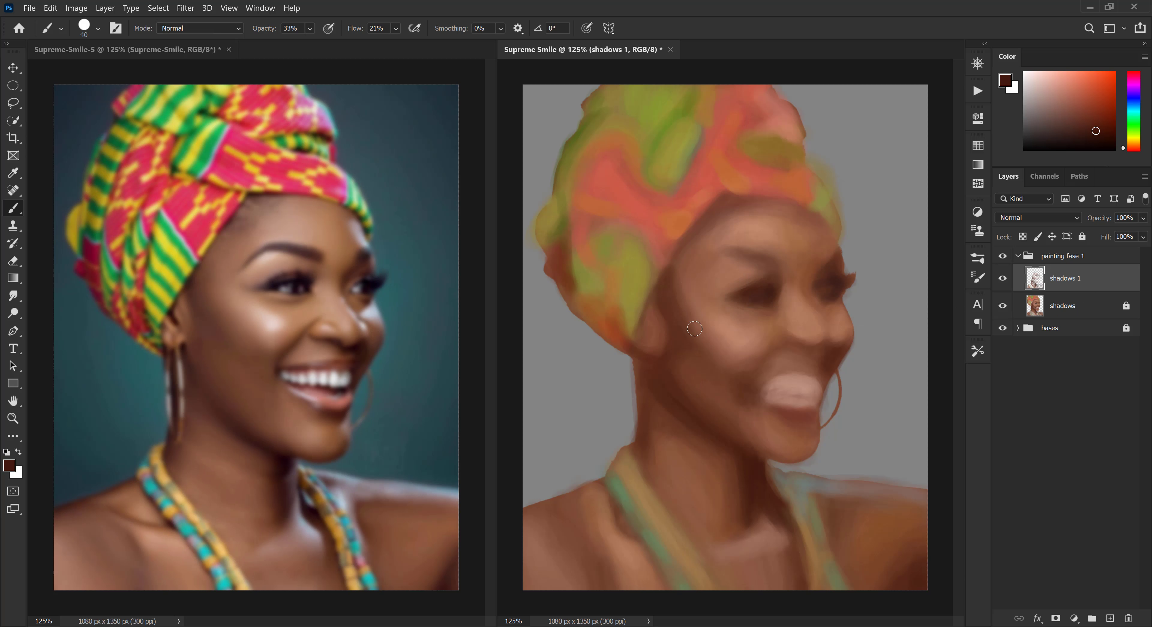
Widen the row of teeth toward the mouth's near corner with a sampled pale pink, using a 30 px brush
{"action": "left_click", "coordinate": [803, 380], "text": "alt"}
{"action": "left_click", "coordinate": [800, 383], "text": "alt"}
{"action": "left_click_drag", "start_coordinate": [799, 385], "coordinate": [753, 387]}
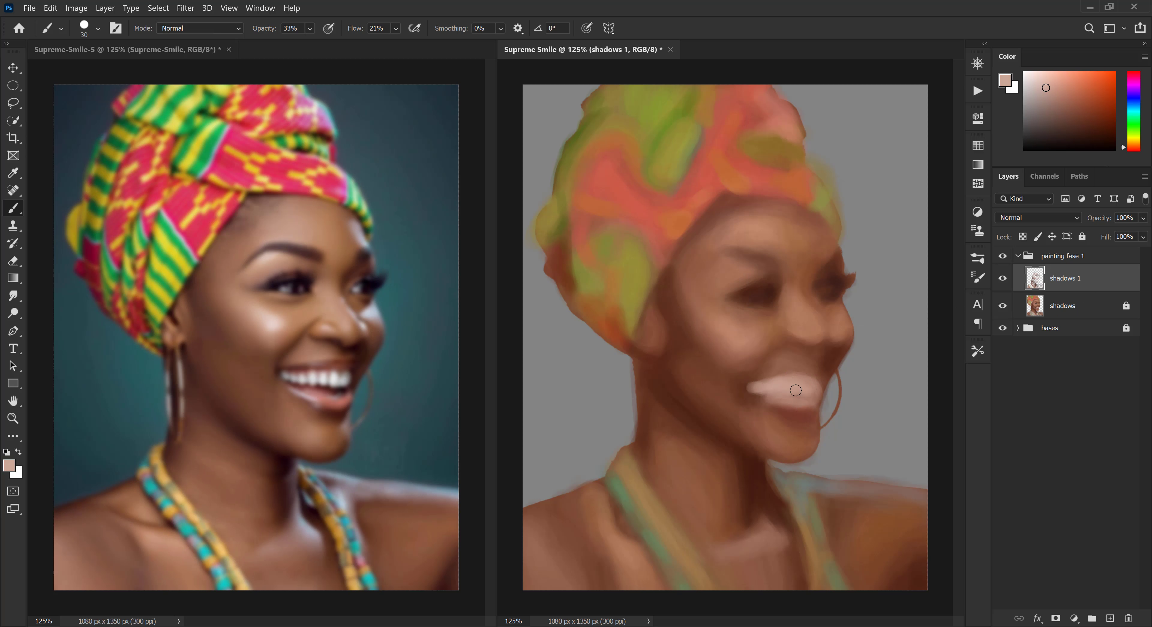
Define the nostrils, nose contour and upper lip line with sampled dark red-browns, using a fine brush of about 15 px
{"action": "key", "text": "bracketleft"}
{"action": "left_click", "coordinate": [823, 359], "text": "alt"}
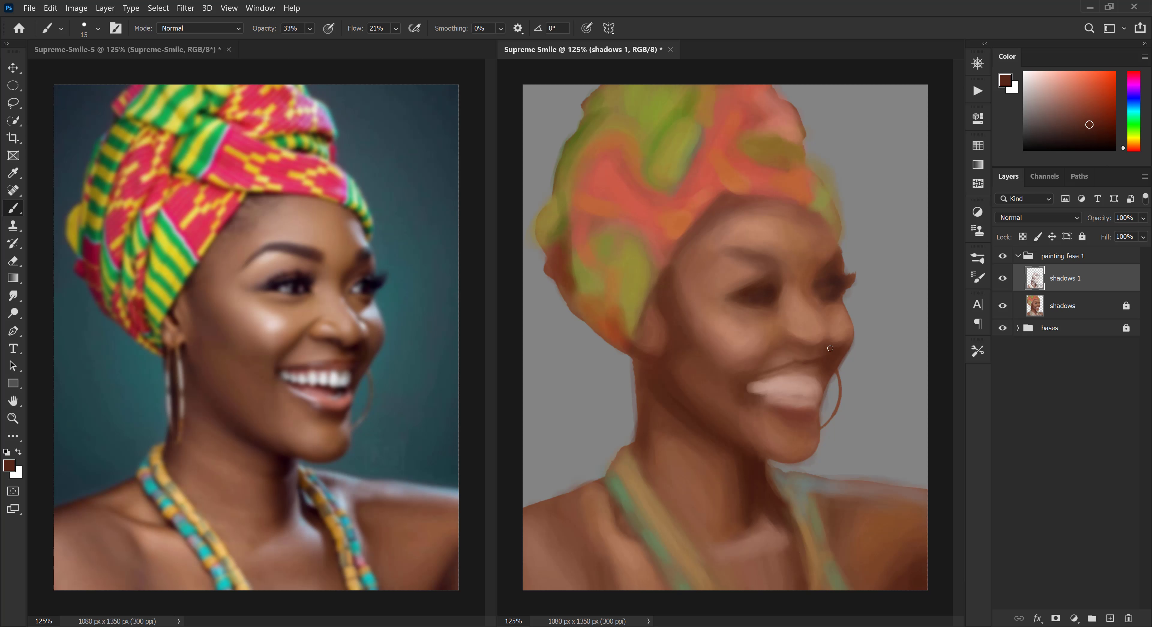
{"action": "key", "text": "bracketright"}
{"action": "left_click", "coordinate": [767, 353], "text": "alt"}
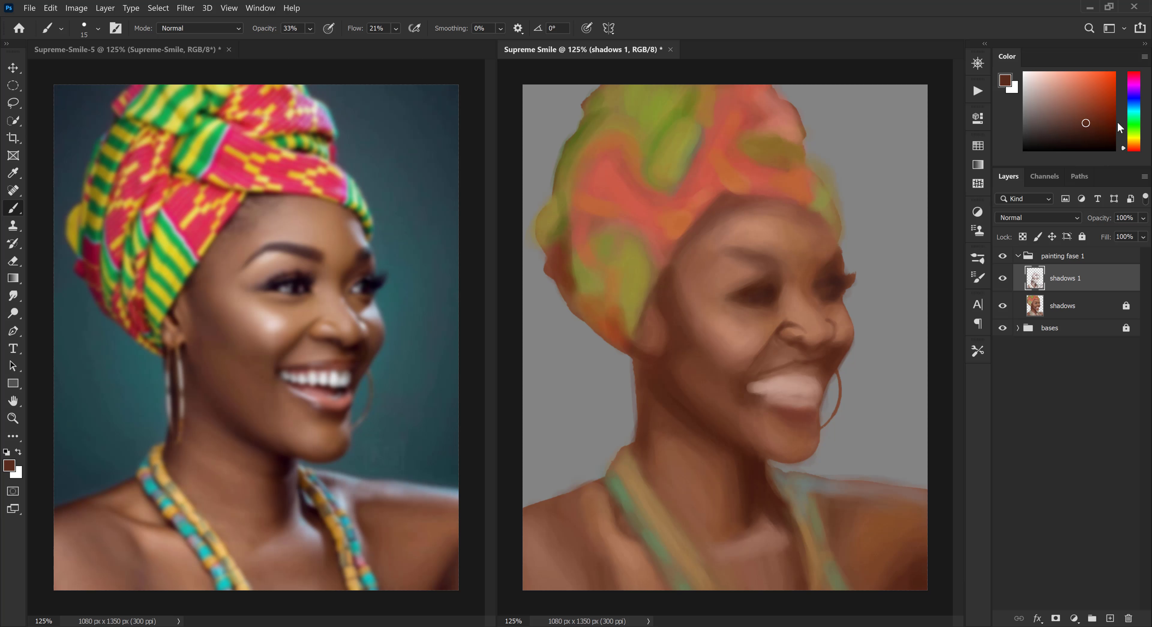
{"action": "left_click", "coordinate": [801, 371], "text": "alt"}
Enlarge the brush to 25 px and sample the mid-brown skin tone of the cheek beside the nose
{"action": "key", "text": "bracketright"}
{"action": "key", "text": "bracketright"}
{"action": "left_click", "coordinate": [744, 345], "text": "alt"}
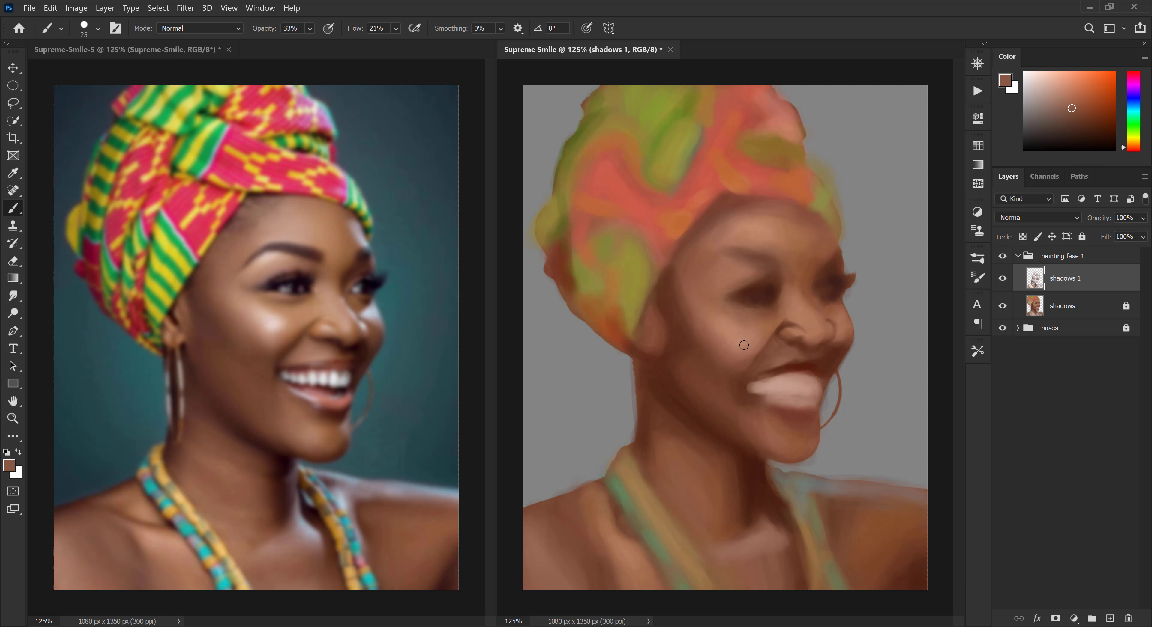
Paint a dark line along the upper lip with a smaller brush, using a skin shade sampled beside the mouth
{"action": "left_click", "coordinate": [820, 378], "text": "alt"}
{"action": "key", "text": "bracketleft"}
{"action": "key", "text": "bracketleft"}
{"action": "key", "text": "bracketleft"}
{"action": "key", "text": "bracketleft"}
{"action": "key", "text": "bracketright"}
{"action": "key", "text": "bracketright"}
{"action": "mouse_move", "coordinate": [780, 375]}
{"action": "left_mouse_down"}
{"action": "mouse_move", "coordinate": [801, 372]}
{"action": "mouse_move", "coordinate": [803, 358]}
{"action": "mouse_move", "coordinate": [832, 361]}
{"action": "left_mouse_up"}
Blend the area between the nose and upper lip and the far cheek with sampled brown skin tones
{"action": "left_click", "coordinate": [788, 356], "text": "alt"}
{"action": "key", "text": "bracketright"}
{"action": "left_click", "coordinate": [825, 359], "text": "alt"}
{"action": "left_click", "coordinate": [826, 350], "text": "alt"}
{"action": "left_click", "coordinate": [826, 340], "text": "alt"}
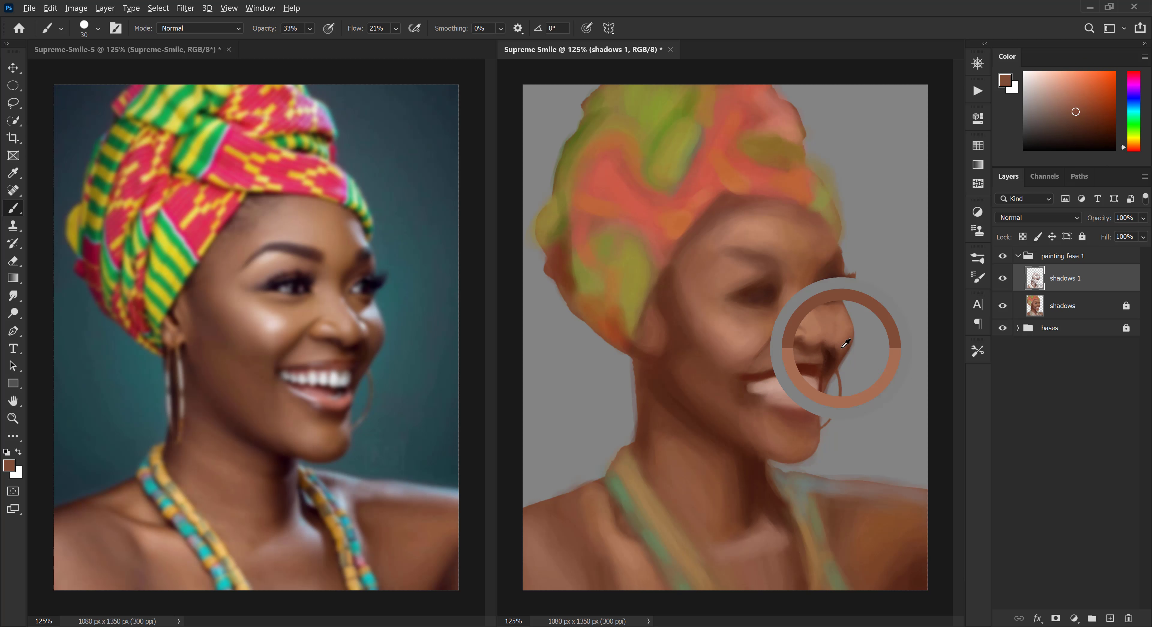
{"action": "key", "text": "bracketright"}
{"action": "left_click", "coordinate": [830, 322], "text": "alt"}
{"action": "key", "text": "bracketright"}
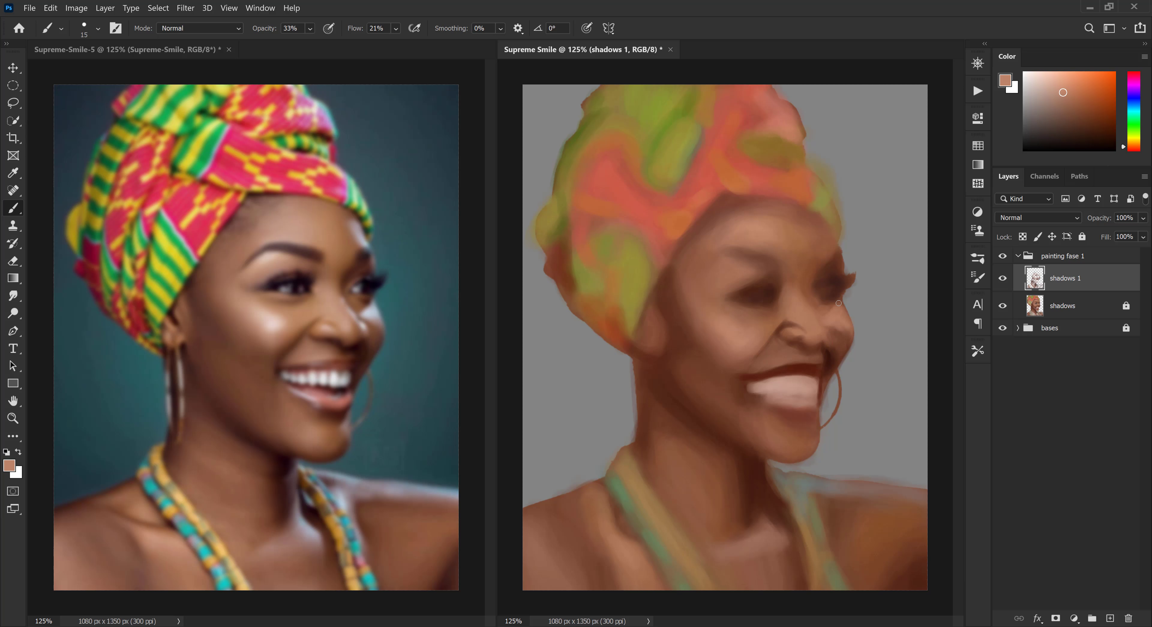
Shade the outer contour of the far cheek beside the nose with a smaller brush and sampled skin tones
{"action": "left_click", "coordinate": [839, 341], "text": "alt"}
{"action": "left_click_drag", "start_coordinate": [841, 325], "coordinate": [843, 333]}
{"action": "key", "text": "bracketleft"}
{"action": "key", "text": "bracketleft"}
{"action": "left_click", "coordinate": [843, 340], "text": "alt"}
Paint a dark brown shadow line along the forehead directly beneath the headwrap's edge
{"action": "left_click", "coordinate": [834, 349], "text": "alt"}
{"action": "left_click", "coordinate": [1125, 151]}
{"action": "left_click_drag", "start_coordinate": [723, 189], "coordinate": [822, 218]}
Define the far eye by painting its light eyeball, dark iris and lids with sampled tones
{"action": "key", "text": "bracketright"}
{"action": "left_click", "coordinate": [804, 290], "text": "alt"}
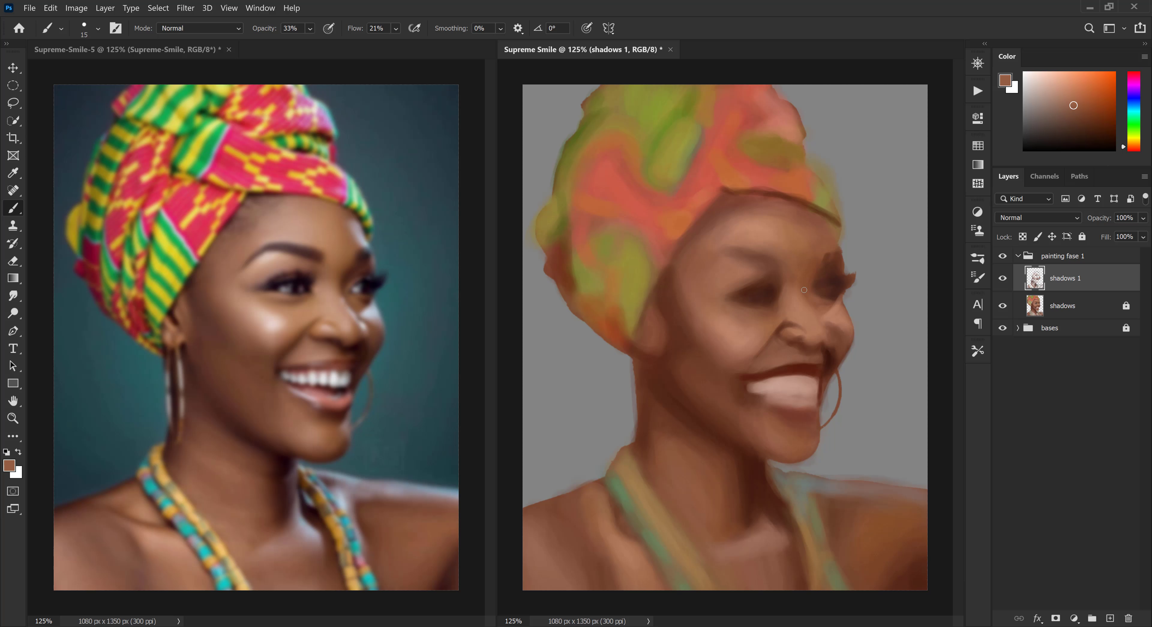
{"action": "left_click", "coordinate": [828, 311], "text": "alt"}
{"action": "left_click", "coordinate": [835, 287], "text": "alt"}
{"action": "key", "text": "bracketright"}
{"action": "key", "text": "bracketright"}
{"action": "left_click_drag", "start_coordinate": [834, 284], "coordinate": [829, 293]}
{"action": "left_click", "coordinate": [824, 291], "text": "alt"}
{"action": "left_click", "coordinate": [838, 295], "text": "alt"}
{"action": "left_click", "coordinate": [830, 306], "text": "alt"}
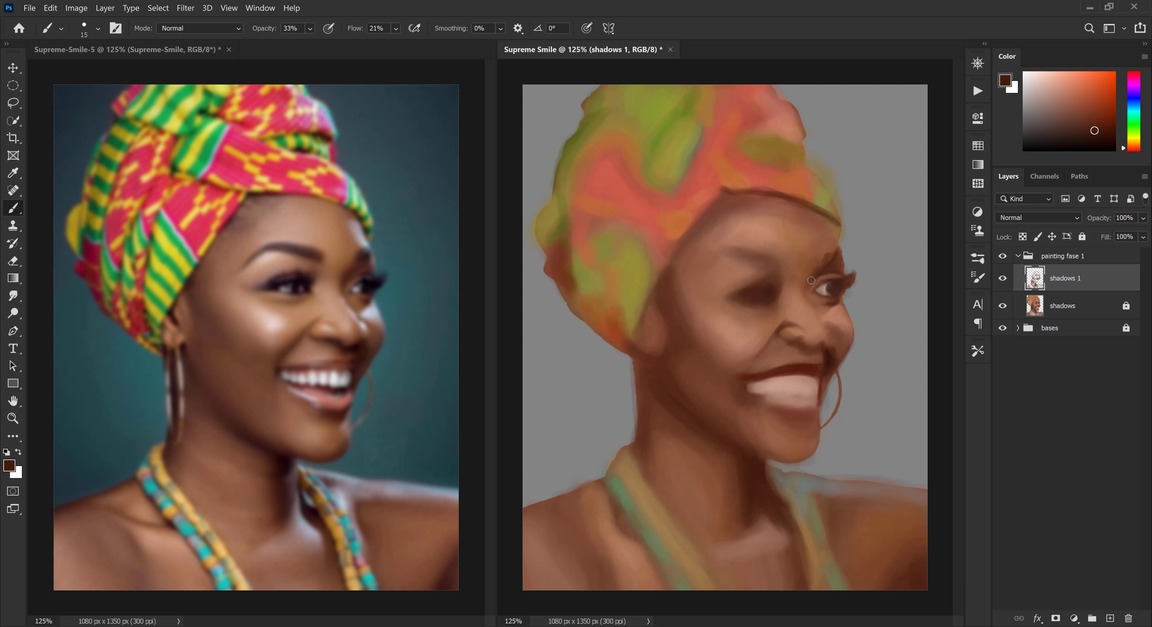
Paint the far eyebrow in dark brown and touch up the skin beneath it with a forehead tone
{"action": "key", "text": "bracketleft"}
{"action": "left_click", "coordinate": [832, 287], "text": "alt"}
{"action": "mouse_move", "coordinate": [824, 260]}
{"action": "left_mouse_down"}
{"action": "mouse_move", "coordinate": [835, 250]}
{"action": "mouse_move", "coordinate": [835, 267]}
{"action": "left_mouse_up"}
{"action": "left_click", "coordinate": [832, 238], "text": "alt"}
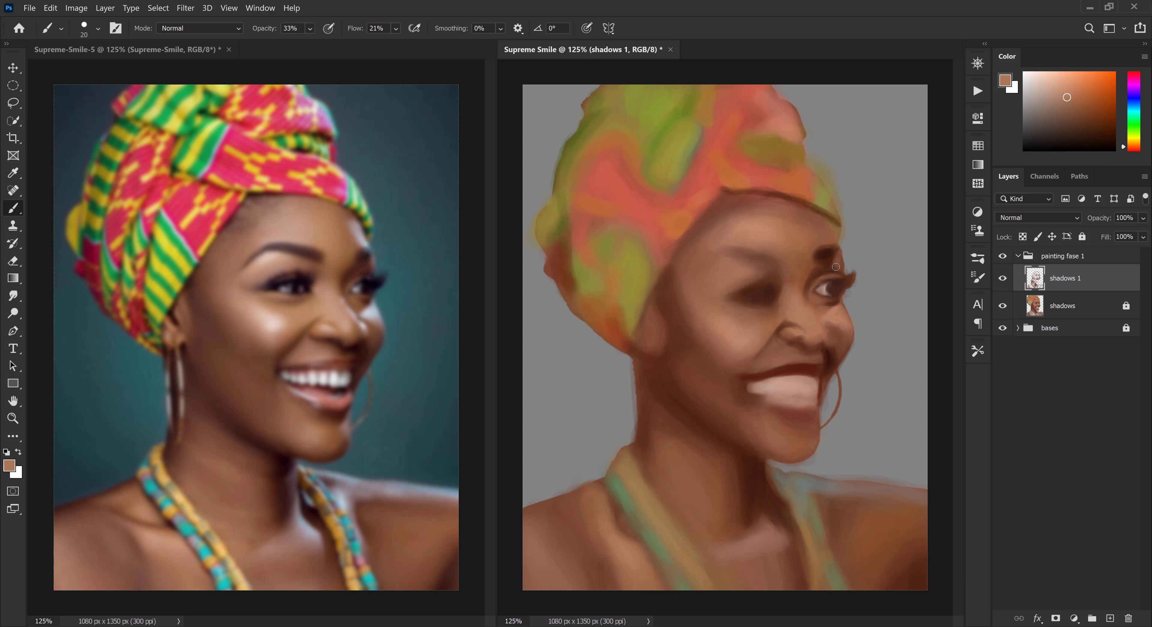
Refine the far eye's white and lower lid with a size 9 brush and sampled tones
{"action": "key", "text": "bracketleft"}
{"action": "key", "text": "bracketleft"}
{"action": "key", "text": "bracketleft"}
{"action": "left_click", "coordinate": [832, 294], "text": "alt"}
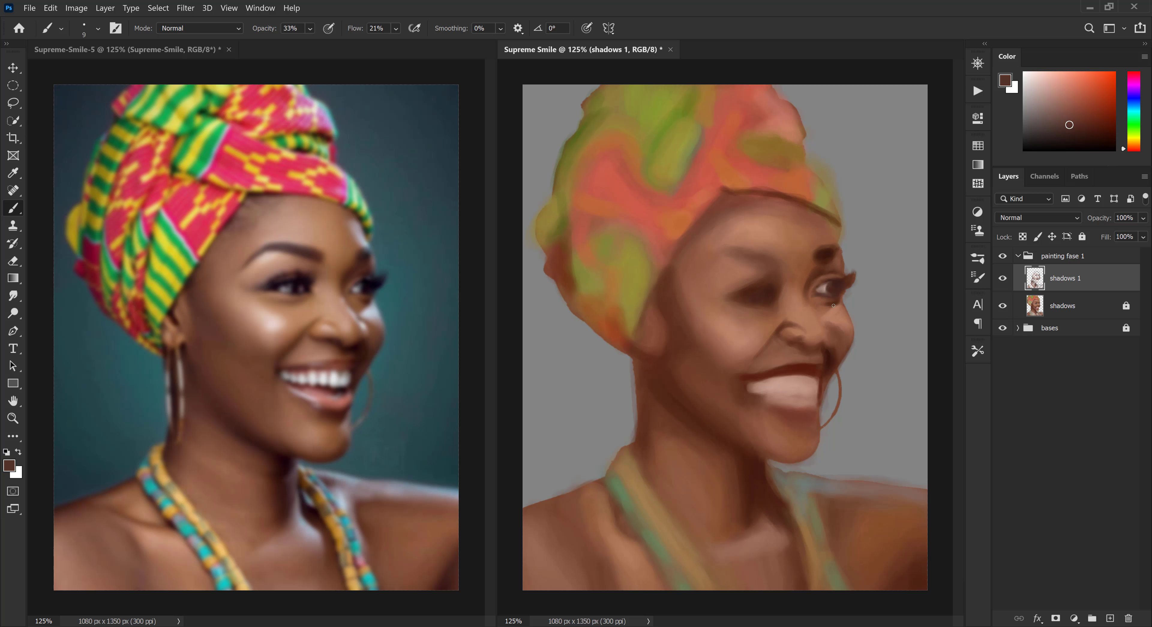
{"action": "left_click", "coordinate": [833, 305], "text": "alt"}
{"action": "left_click", "coordinate": [824, 286], "text": "alt"}
{"action": "left_click", "coordinate": [824, 293], "text": "alt"}
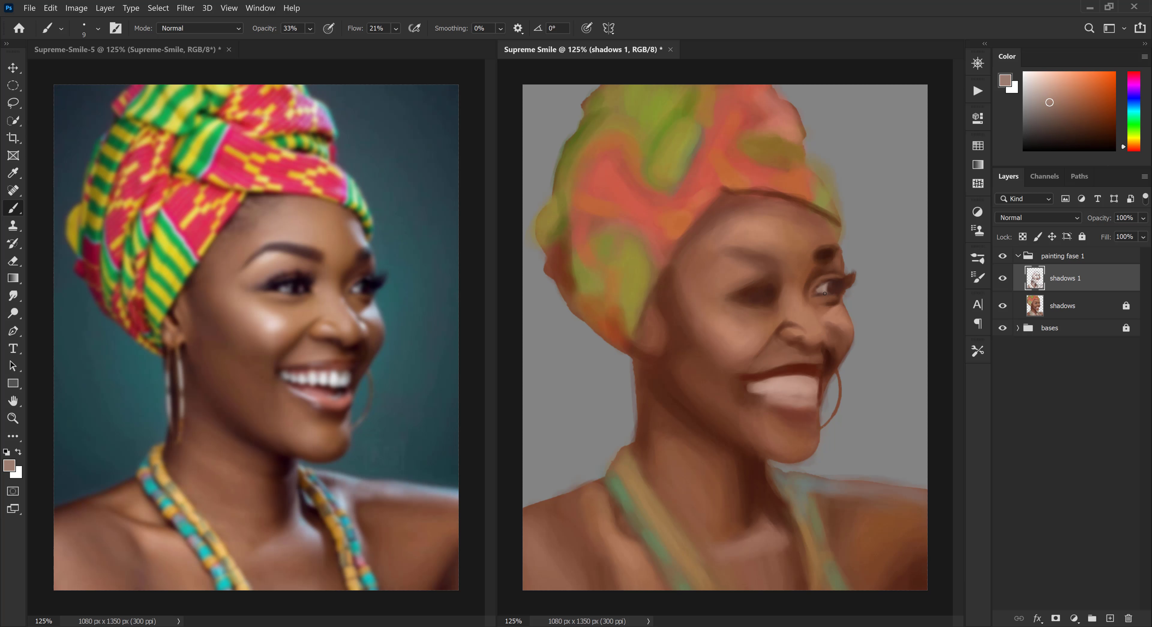
Deepen the far eye's iris and upper lash line with sampled dark browns, using a brush around size 10
{"action": "left_click", "coordinate": [833, 289], "text": "alt"}
{"action": "key", "text": "bracketright"}
{"action": "left_click", "coordinate": [822, 293], "text": "alt"}
{"action": "left_click", "coordinate": [830, 272], "text": "alt"}
{"action": "key", "text": "bracketright"}
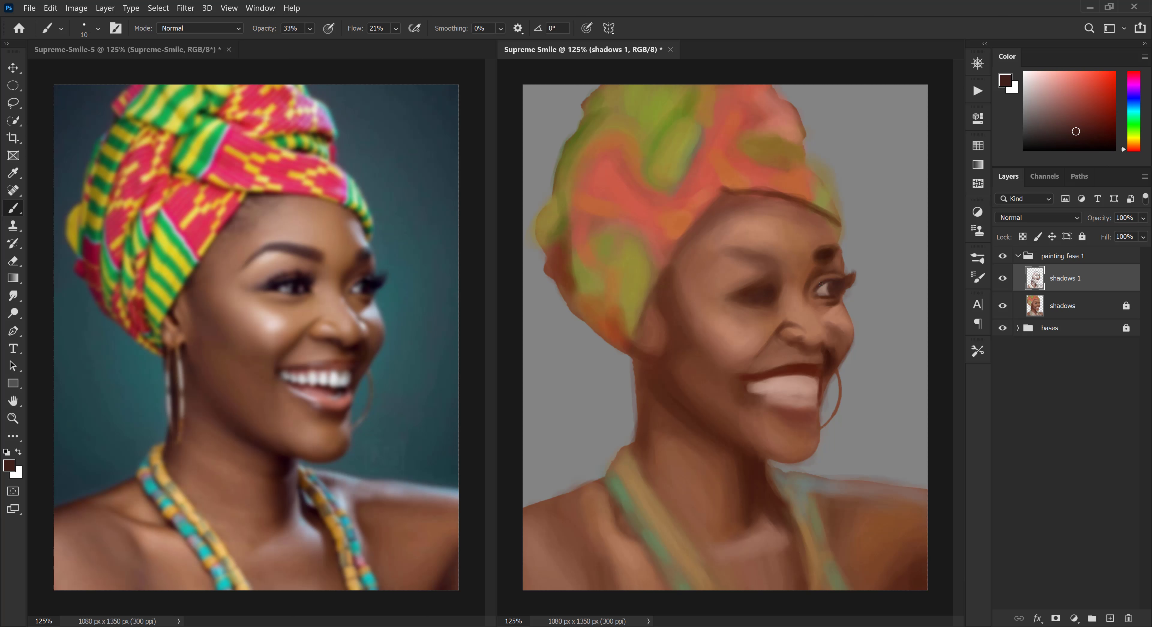
{"action": "left_click", "coordinate": [833, 284], "text": "alt"}
{"action": "key", "text": "bracketright"}
Brighten the far side of the forehead with a larger brush and a sampled light skin tone
{"action": "left_click", "coordinate": [812, 275], "text": "alt"}
{"action": "left_click", "coordinate": [776, 236], "text": "alt"}
{"action": "key", "text": "bracketright"}
{"action": "key", "text": "bracketright"}
{"action": "key", "text": "bracketright"}
{"action": "key", "text": "bracketright"}
{"action": "left_click_drag", "start_coordinate": [815, 211], "coordinate": [828, 239]}
Blend the skin directly above the far eyebrow and sharpen the brow's upper edge with sampled forehead tones
{"action": "key", "text": "bracketleft"}
{"action": "key", "text": "bracketleft"}
{"action": "left_click", "coordinate": [752, 227], "text": "alt"}
{"action": "mouse_move", "coordinate": [816, 245]}
{"action": "left_mouse_down"}
{"action": "mouse_move", "coordinate": [835, 244]}
{"action": "mouse_move", "coordinate": [819, 245]}
{"action": "left_mouse_up"}
{"action": "left_click", "coordinate": [830, 243], "text": "alt"}
{"action": "key", "text": "bracketleft"}
{"action": "key", "text": "bracketleft"}
{"action": "left_click", "coordinate": [799, 223], "text": "alt"}
{"action": "left_click", "coordinate": [828, 237], "text": "alt"}
{"action": "left_click", "coordinate": [822, 257], "text": "alt"}
Refine the shadow between the headwrap's edge and the far side of the forehead with sampled tones
{"action": "key", "text": "bracketleft"}
{"action": "key", "text": "bracketleft"}
{"action": "left_click_drag", "start_coordinate": [794, 198], "coordinate": [829, 222]}
{"action": "key", "text": "bracketright"}
{"action": "left_click", "coordinate": [820, 201], "text": "alt"}
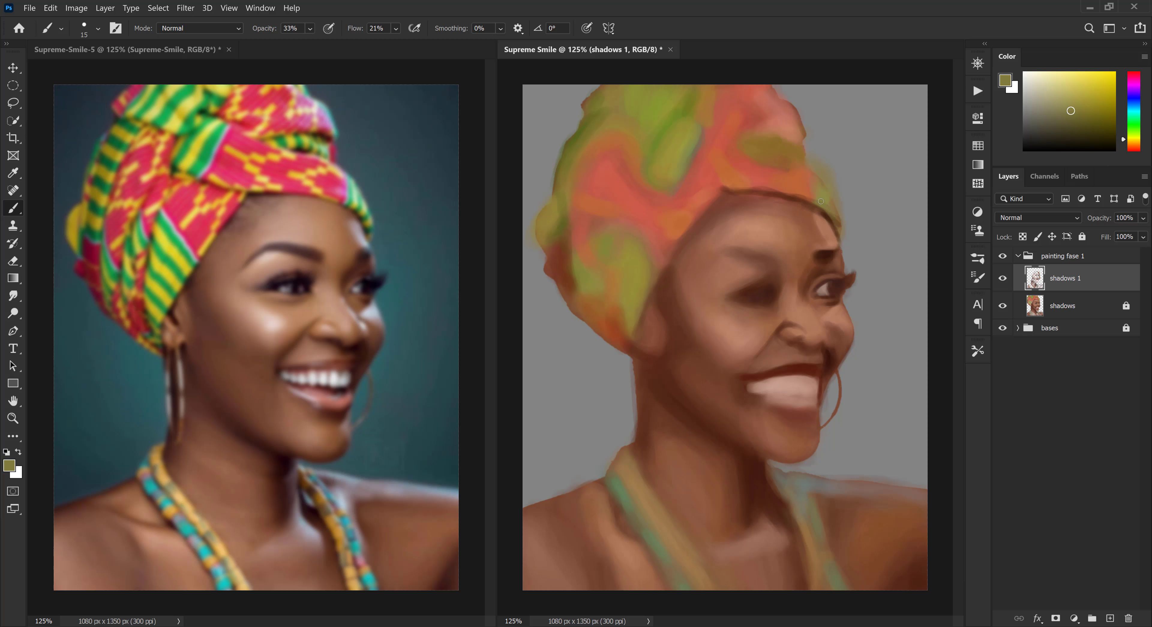
{"action": "left_click", "coordinate": [829, 237], "text": "alt"}
{"action": "left_click", "coordinate": [811, 215], "text": "alt"}
{"action": "left_click_drag", "start_coordinate": [817, 218], "coordinate": [831, 230]}
Blend the middle of the forehead down toward the nose bridge with sampled skin tones
{"action": "left_click", "coordinate": [779, 224], "text": "alt"}
{"action": "key", "text": "bracketright"}
{"action": "left_click", "coordinate": [817, 218], "text": "alt"}
{"action": "left_click", "coordinate": [799, 271], "text": "alt"}
{"action": "key", "text": "bracketright"}
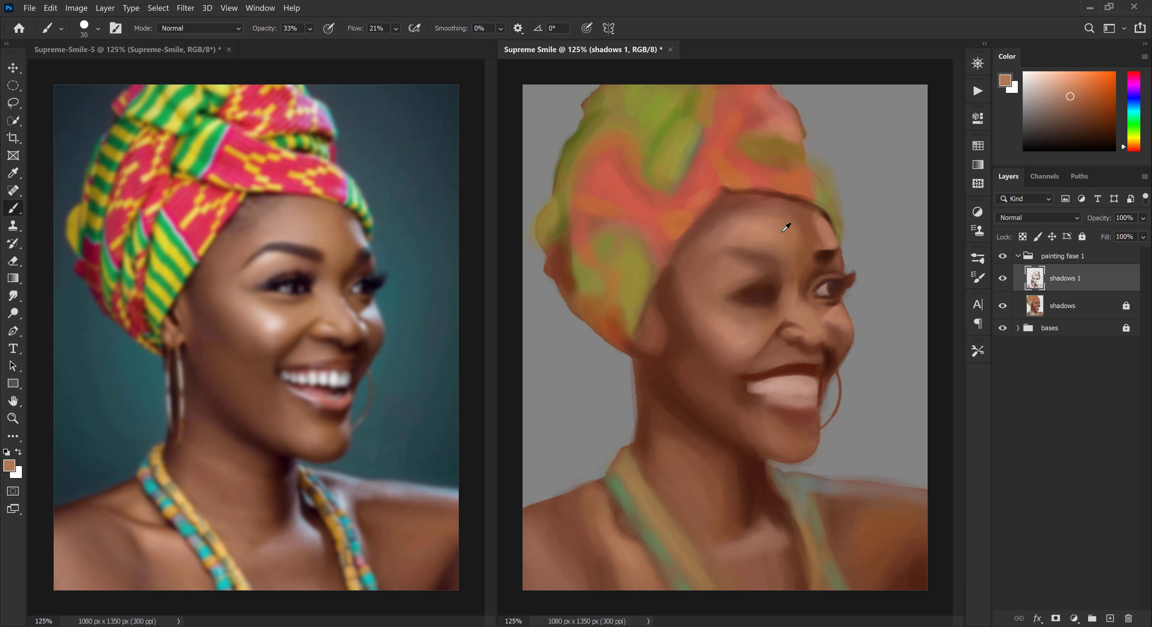
{"action": "key", "text": "bracketleft"}
Shade the nose bridge beside the far eye's inner corner with sampled browns and a size 20 brush
{"action": "left_click", "coordinate": [807, 274], "text": "alt"}
{"action": "left_click", "coordinate": [805, 280], "text": "alt"}
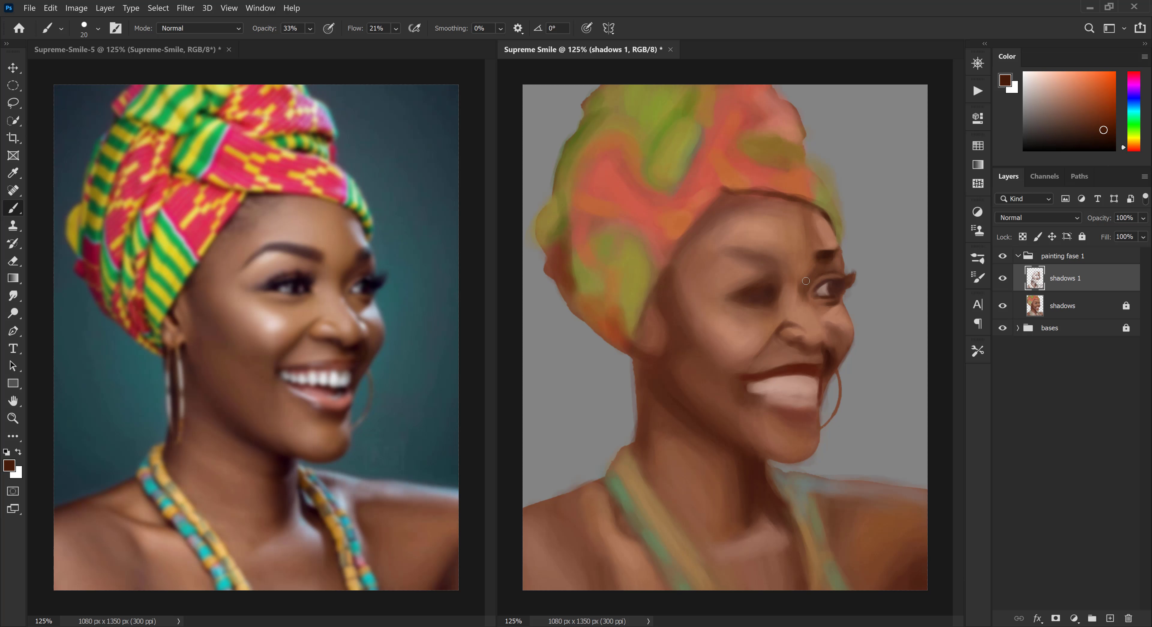
{"action": "left_click", "coordinate": [807, 277], "text": "alt"}
{"action": "left_click", "coordinate": [813, 269], "text": "alt"}
{"action": "left_click", "coordinate": [783, 306], "text": "alt"}
Lighten the cheek under the near eye with a size 30 brush and sampled skin tones
{"action": "key", "text": "bracketright"}
{"action": "left_click", "coordinate": [768, 311], "text": "alt"}
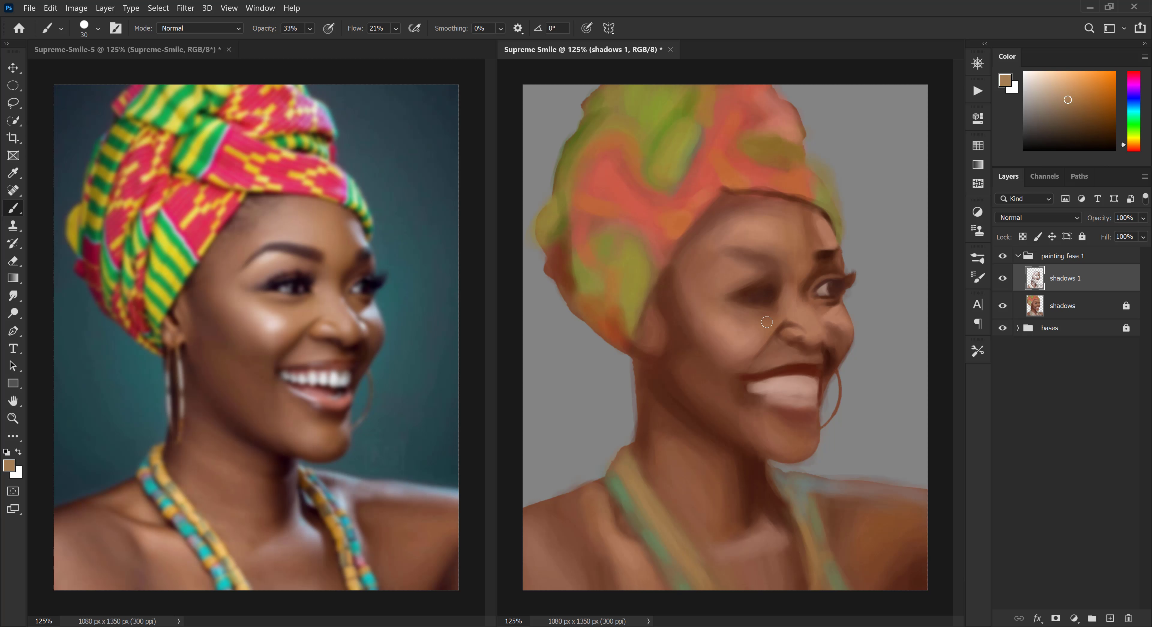
{"action": "left_click", "coordinate": [782, 312], "text": "alt"}
{"action": "left_click_drag", "start_coordinate": [758, 307], "coordinate": [776, 313]}
{"action": "left_click", "coordinate": [755, 319], "text": "alt"}
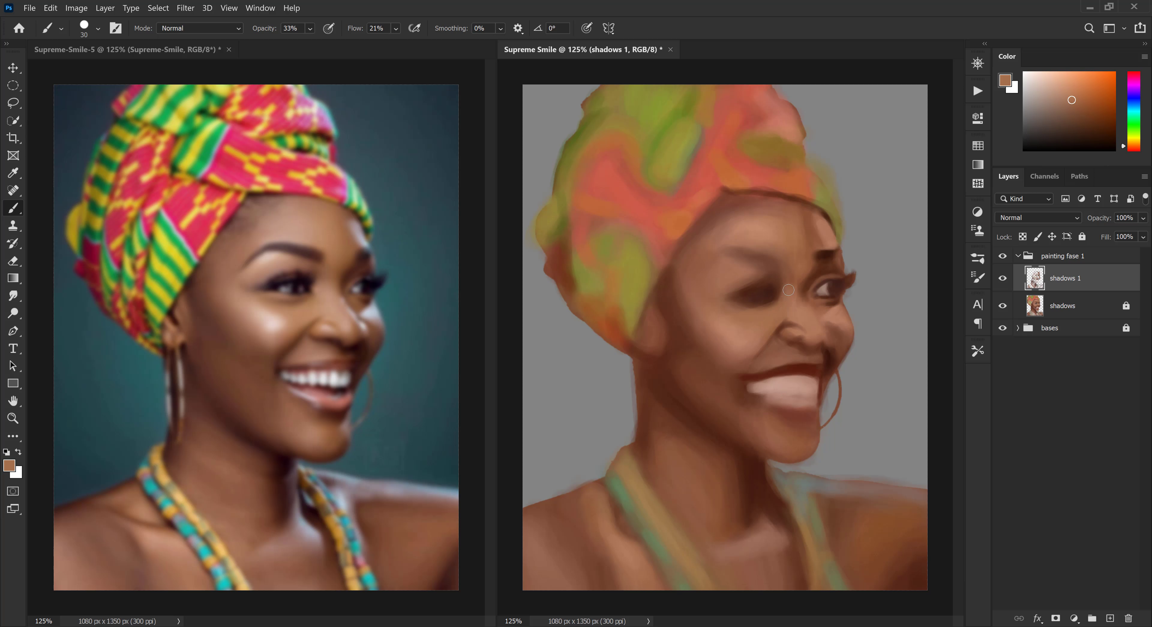
Shape the near side of the nose bridge between the near eye's inner corner and the eyebrow
{"action": "left_click_drag", "start_coordinate": [790, 273], "coordinate": [781, 295]}
{"action": "key", "text": "bracketleft"}
{"action": "left_click", "coordinate": [756, 298], "text": "alt"}
{"action": "left_click_drag", "start_coordinate": [783, 259], "coordinate": [781, 268]}
Paint the near eye's lower lid, upper crease and dark iris area with orange-brown and sampled dark tones
{"action": "left_click", "coordinate": [1098, 100]}
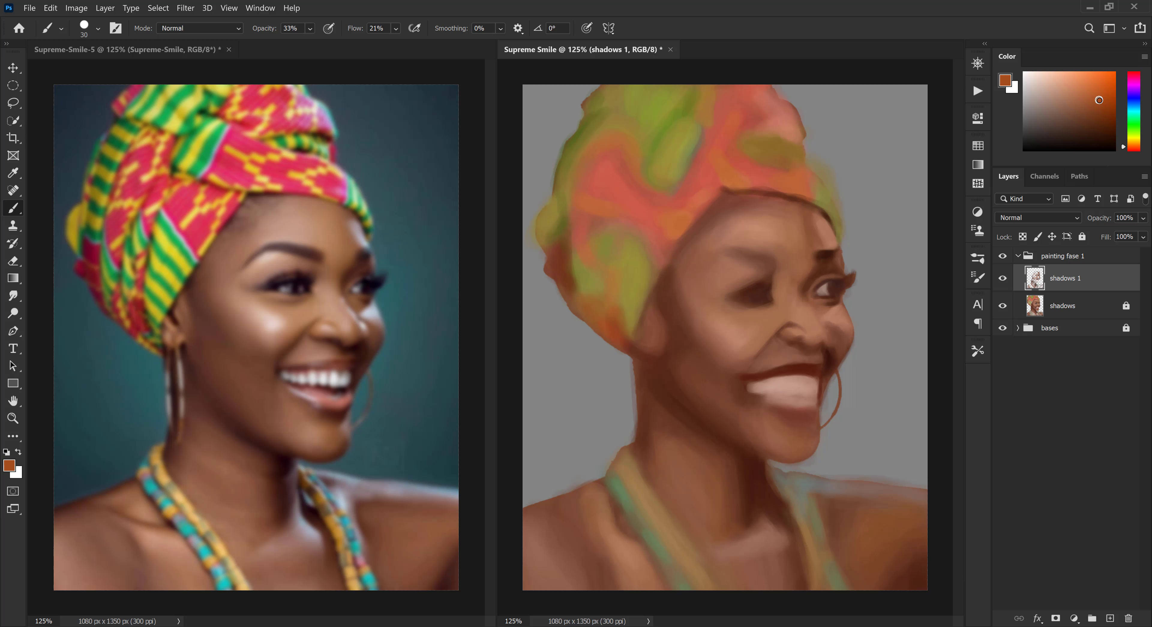
{"action": "left_click", "coordinate": [1133, 145]}
{"action": "left_click", "coordinate": [806, 276], "text": "alt"}
{"action": "key", "text": "bracketright"}
{"action": "mouse_move", "coordinate": [772, 307]}
{"action": "left_mouse_down"}
{"action": "mouse_move", "coordinate": [729, 304]}
{"action": "mouse_move", "coordinate": [721, 290]}
{"action": "left_mouse_up"}
{"action": "left_click", "coordinate": [720, 304], "text": "alt"}
{"action": "left_click", "coordinate": [764, 280], "text": "alt"}
{"action": "left_click", "coordinate": [754, 291], "text": "alt"}
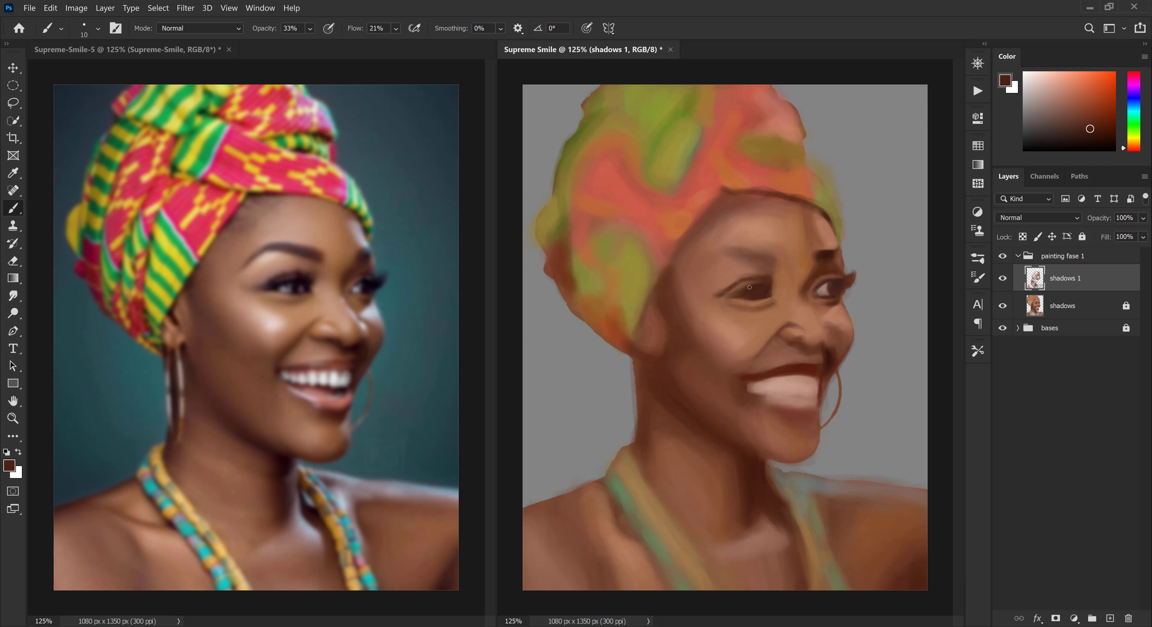
Block in the near eyebrow with a dark brown stroke from its inner end toward the temple
{"action": "mouse_move", "coordinate": [775, 261]}
{"action": "left_mouse_down"}
{"action": "mouse_move", "coordinate": [744, 251]}
{"action": "mouse_move", "coordinate": [700, 275]}
{"action": "left_mouse_up"}
{"action": "key", "text": "bracketright"}
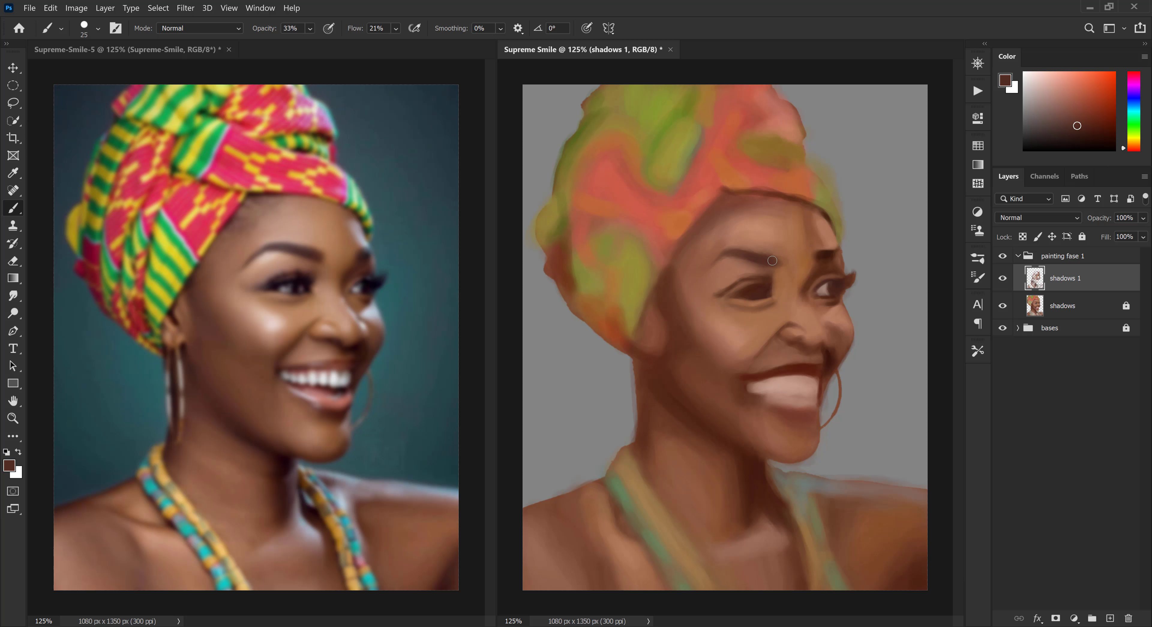
{"action": "left_click", "coordinate": [775, 260], "text": "alt"}
{"action": "key", "text": "bracketleft"}
{"action": "left_click", "coordinate": [815, 244], "text": "alt"}
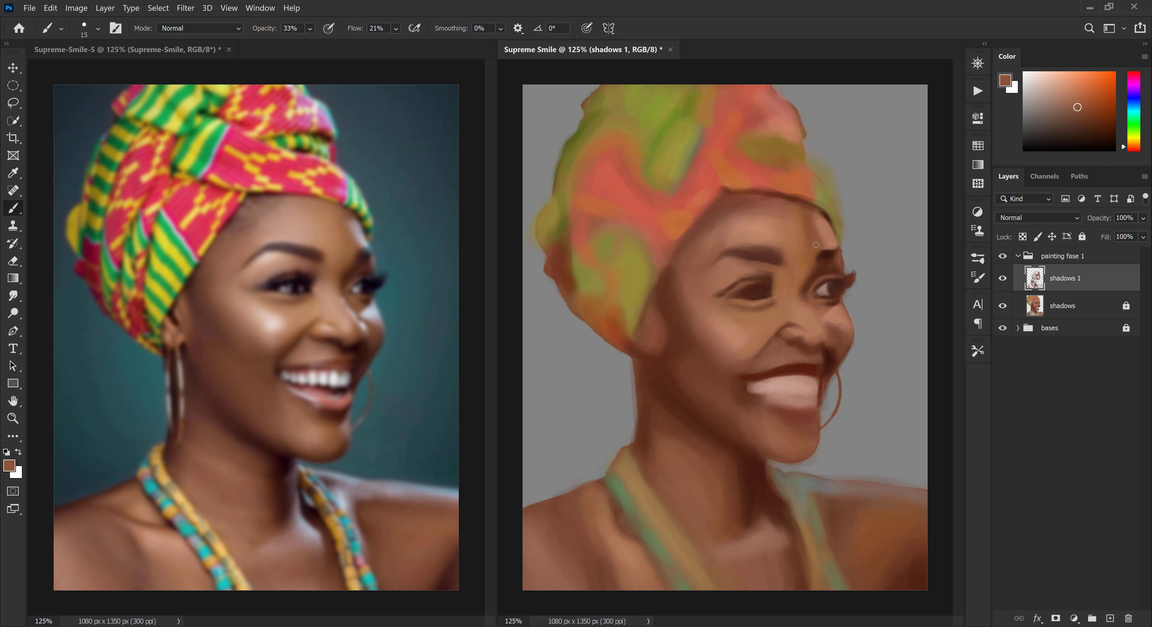
Blend the skin under the near eyebrow and its tail with a sampled lid tone
{"action": "key", "text": "bracketright"}
{"action": "key", "text": "bracketright"}
{"action": "left_click", "coordinate": [753, 270], "text": "alt"}
{"action": "mouse_move", "coordinate": [747, 263]}
{"action": "left_mouse_down"}
{"action": "mouse_move", "coordinate": [780, 266]}
{"action": "mouse_move", "coordinate": [726, 252]}
{"action": "mouse_move", "coordinate": [699, 283]}
{"action": "left_mouse_up"}
{"action": "left_click", "coordinate": [780, 280], "text": "alt"}
Clean up the near eyebrow's upper edge with light forehead tones and a size 25 brush
{"action": "key", "text": "bracketleft"}
{"action": "key", "text": "bracketleft"}
{"action": "key", "text": "bracketleft"}
{"action": "key", "text": "bracketright"}
{"action": "key", "text": "bracketright"}
{"action": "key", "text": "bracketright"}
{"action": "left_click", "coordinate": [701, 274], "text": "alt"}
{"action": "left_click_drag", "start_coordinate": [732, 243], "coordinate": [759, 237]}
{"action": "left_click", "coordinate": [764, 234], "text": "alt"}
{"action": "left_click_drag", "start_coordinate": [753, 240], "coordinate": [734, 244]}
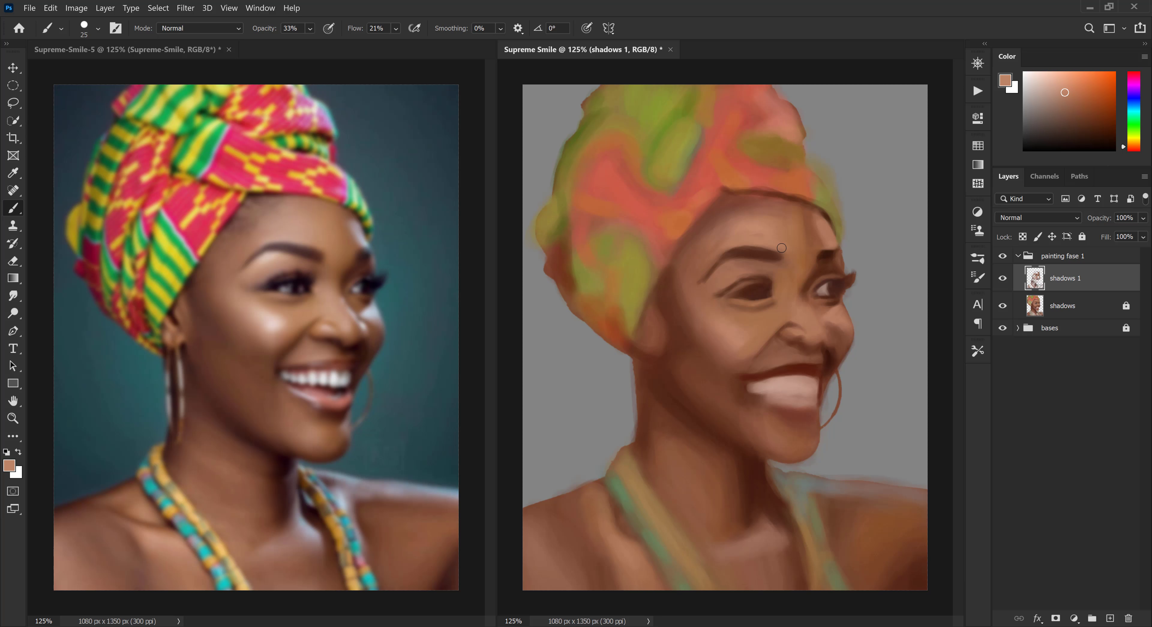
Define the near eyebrow's lower edge and inner end with sampled brow and skin tones
{"action": "left_click", "coordinate": [770, 256], "text": "alt"}
{"action": "left_click_drag", "start_coordinate": [746, 259], "coordinate": [783, 258]}
{"action": "left_click", "coordinate": [779, 245], "text": "alt"}
{"action": "left_click", "coordinate": [776, 260], "text": "alt"}
{"action": "key", "text": "bracketleft"}
{"action": "left_click", "coordinate": [735, 274], "text": "alt"}
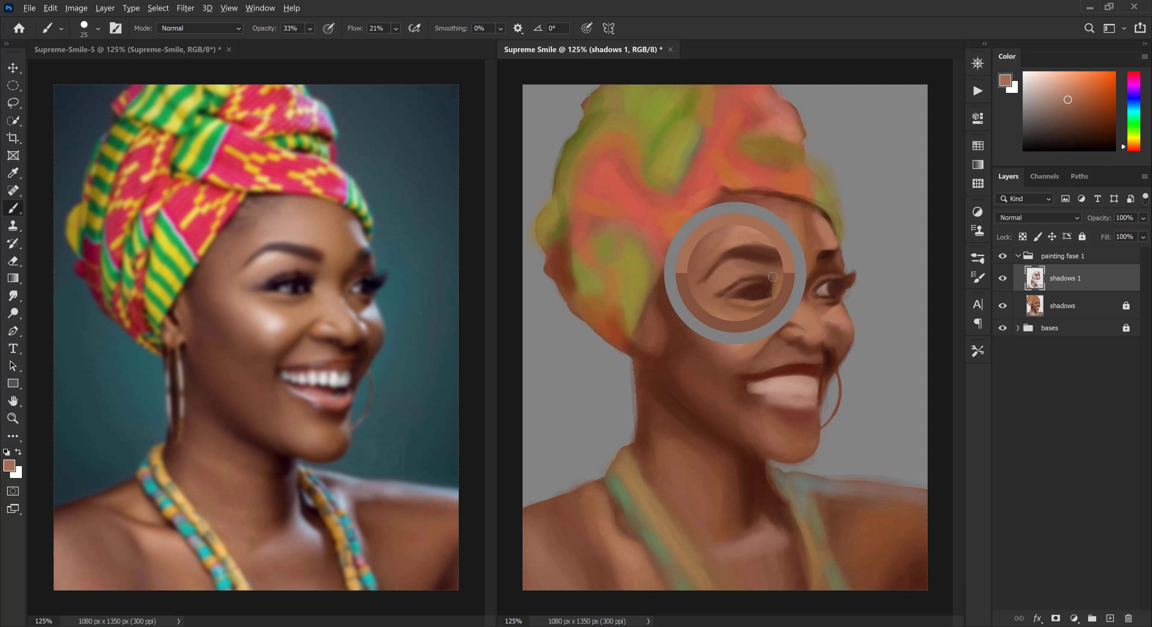
Darken the near eyebrow's arch and sharpen its top edge with sampled brow and forehead tones
{"action": "key", "text": "bracketright"}
{"action": "left_click", "coordinate": [755, 255], "text": "alt"}
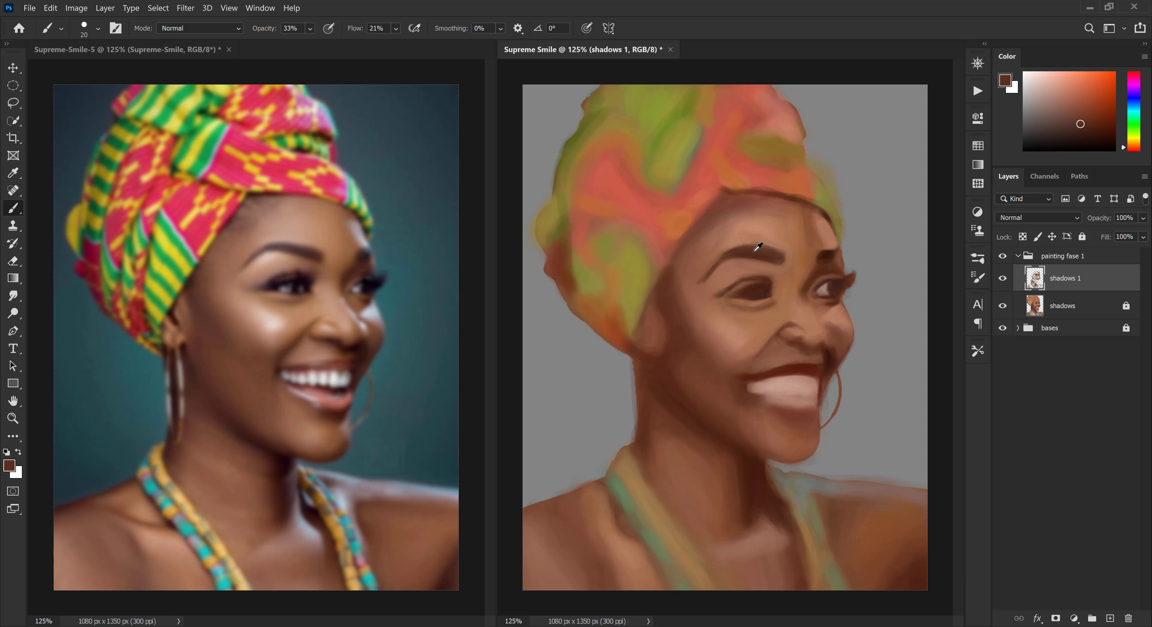
{"action": "left_click_drag", "start_coordinate": [723, 246], "coordinate": [764, 248]}
{"action": "left_click", "coordinate": [777, 243], "text": "alt"}
{"action": "key", "text": "bracketright"}
{"action": "key", "text": "bracketleft"}
Paint sampled skin tones below the near eyebrow's tail and beside its inner end
{"action": "left_click", "coordinate": [738, 262], "text": "alt"}
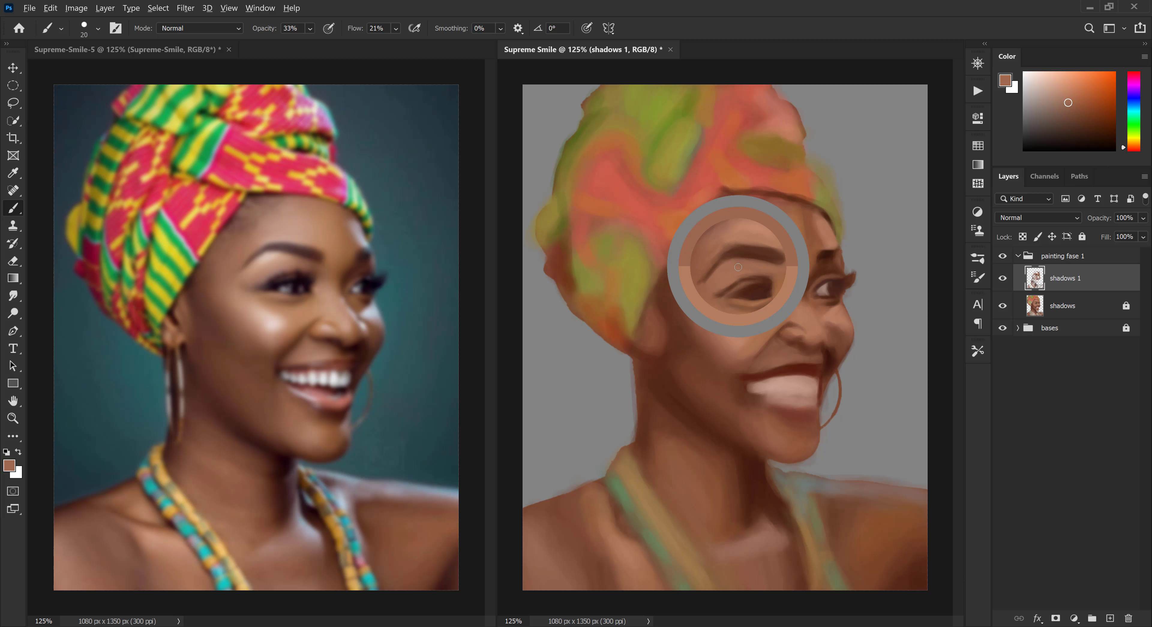
{"action": "left_click_drag", "start_coordinate": [734, 259], "coordinate": [701, 282]}
{"action": "left_click", "coordinate": [795, 262], "text": "alt"}
{"action": "key", "text": "bracketright"}
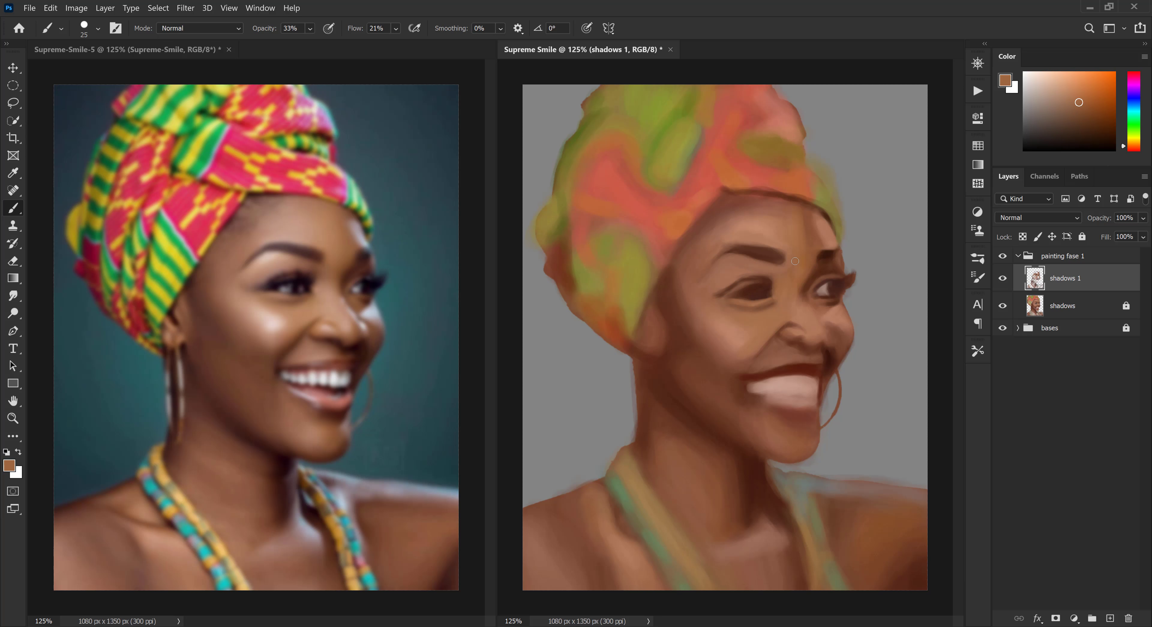
Refine the near eyebrow's arch and thin tail with a smaller brush and sampled brow and skin tones
{"action": "left_click", "coordinate": [756, 256], "text": "alt"}
{"action": "key", "text": "bracketleft"}
{"action": "key", "text": "bracketleft"}
{"action": "key", "text": "bracketleft"}
{"action": "mouse_move", "coordinate": [731, 248]}
{"action": "left_mouse_down"}
{"action": "mouse_move", "coordinate": [704, 272]}
{"action": "mouse_move", "coordinate": [748, 264]}
{"action": "left_mouse_up"}
{"action": "left_click", "coordinate": [740, 249], "text": "alt"}
{"action": "left_click", "coordinate": [719, 268], "text": "alt"}
Darken the headwrap's edge along the forehead and down past the ear with a sampled dark brown and a 10 px brush
{"action": "left_click", "coordinate": [779, 349], "text": "alt"}
{"action": "left_click", "coordinate": [759, 296], "text": "alt"}
{"action": "key", "text": "bracketleft"}
{"action": "key", "text": "bracketleft"}
{"action": "key", "text": "bracketleft"}
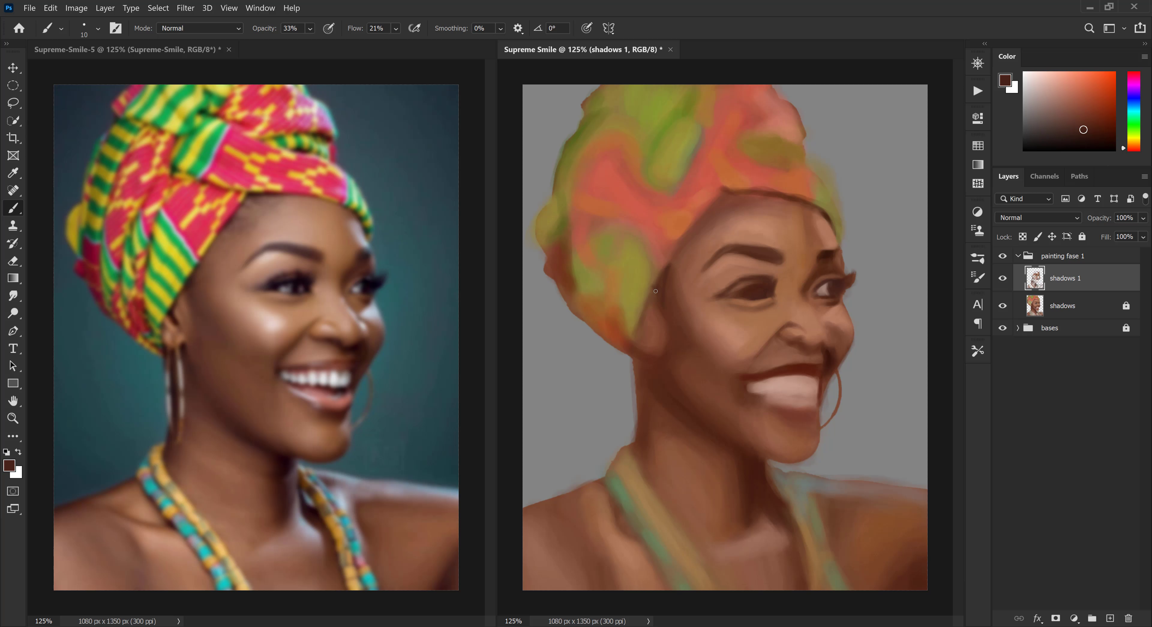
{"action": "mouse_move", "coordinate": [732, 189]}
{"action": "left_mouse_down"}
{"action": "mouse_move", "coordinate": [649, 172]}
{"action": "mouse_move", "coordinate": [711, 205]}
{"action": "mouse_move", "coordinate": [641, 316]}
{"action": "mouse_move", "coordinate": [652, 295]}
{"action": "mouse_move", "coordinate": [665, 360]}
{"action": "mouse_move", "coordinate": [660, 320]}
{"action": "mouse_move", "coordinate": [652, 352]}
{"action": "mouse_move", "coordinate": [637, 345]}
{"action": "mouse_move", "coordinate": [652, 363]}
{"action": "mouse_move", "coordinate": [636, 385]}
{"action": "left_mouse_up"}
Shape the ear's folds and lobe with sampled skin and shadow tones from the painting and the reference photo
{"action": "left_click", "coordinate": [656, 300], "text": "alt"}
{"action": "key", "text": "bracketright"}
{"action": "key", "text": "bracketright"}
{"action": "left_click", "coordinate": [661, 320], "text": "alt"}
{"action": "key", "text": "bracketleft"}
{"action": "left_click", "coordinate": [172, 334], "text": "alt"}
{"action": "left_click", "coordinate": [653, 370], "text": "alt"}
{"action": "left_click", "coordinate": [174, 382], "text": "alt"}
{"action": "left_click", "coordinate": [644, 354], "text": "alt"}
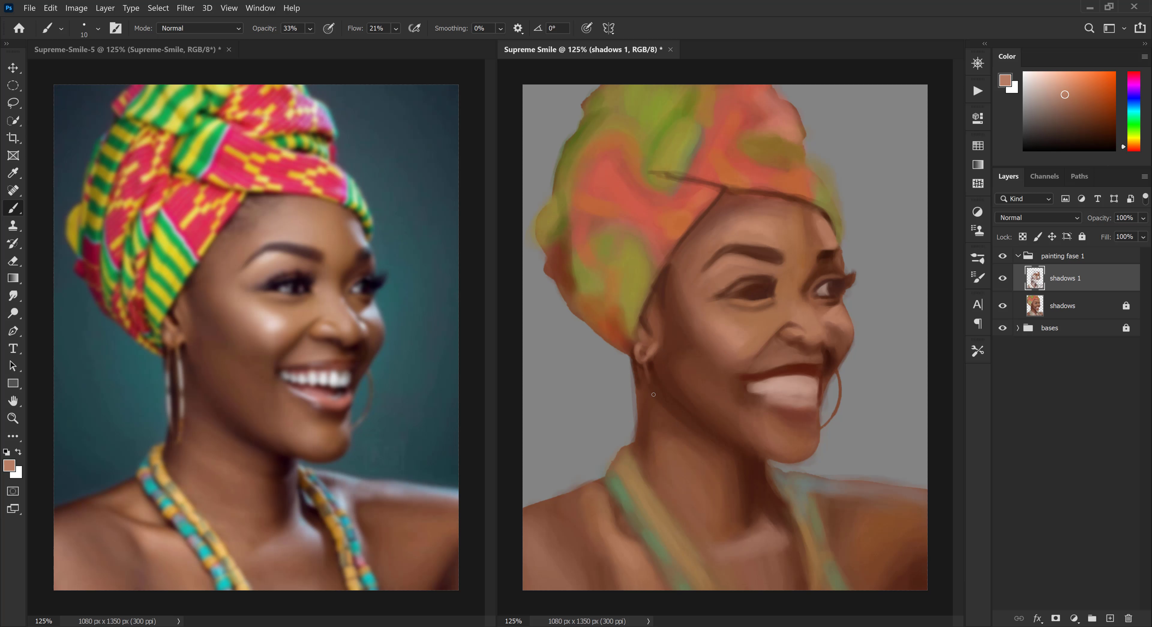
Make an elliptical selection below the earlobe and transform it into a narrow upright ellipse matching the near hoop earring
{"action": "left_click", "coordinate": [13, 86]}
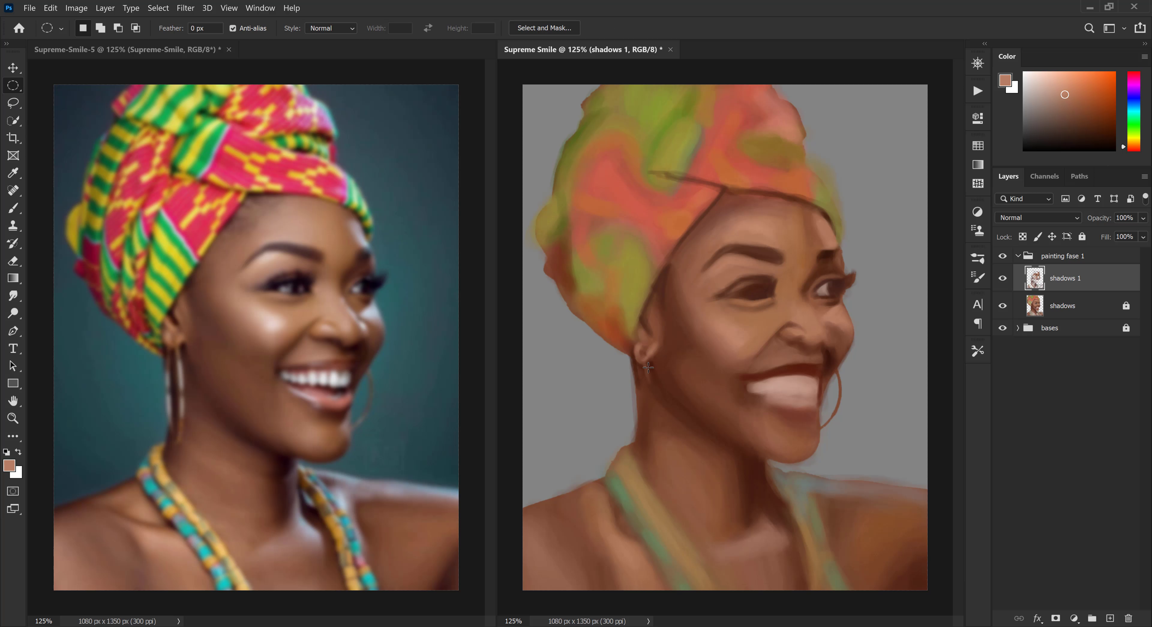
{"action": "left_click_drag", "start_coordinate": [646, 365], "coordinate": [672, 436]}
{"action": "right_click", "coordinate": [659, 385]}
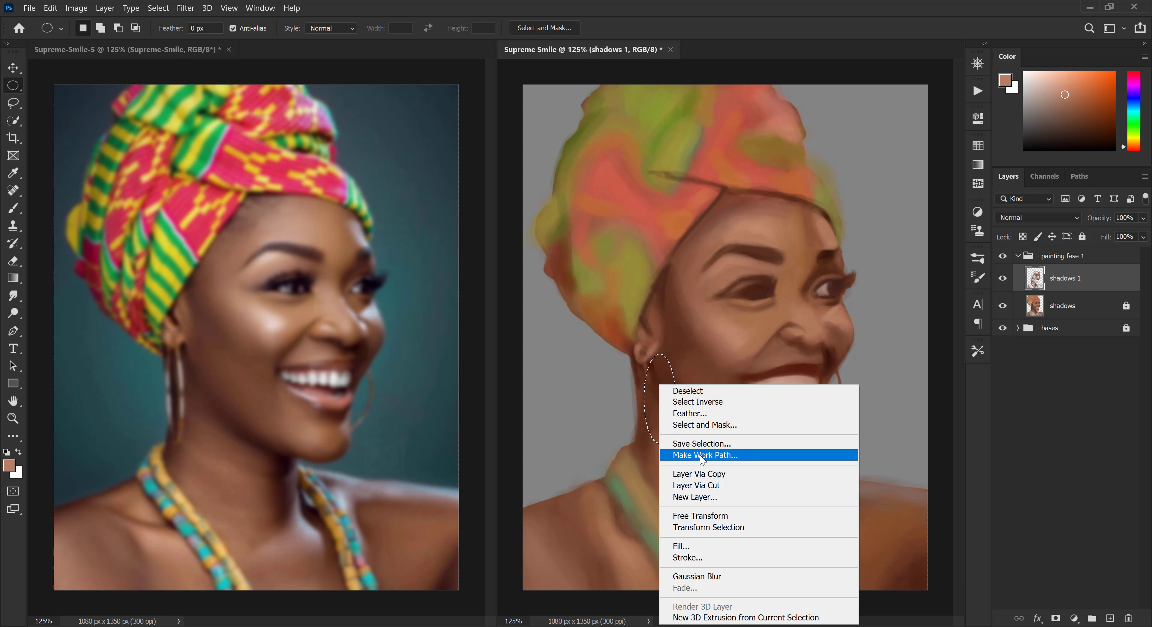
{"action": "left_click", "coordinate": [707, 528]}
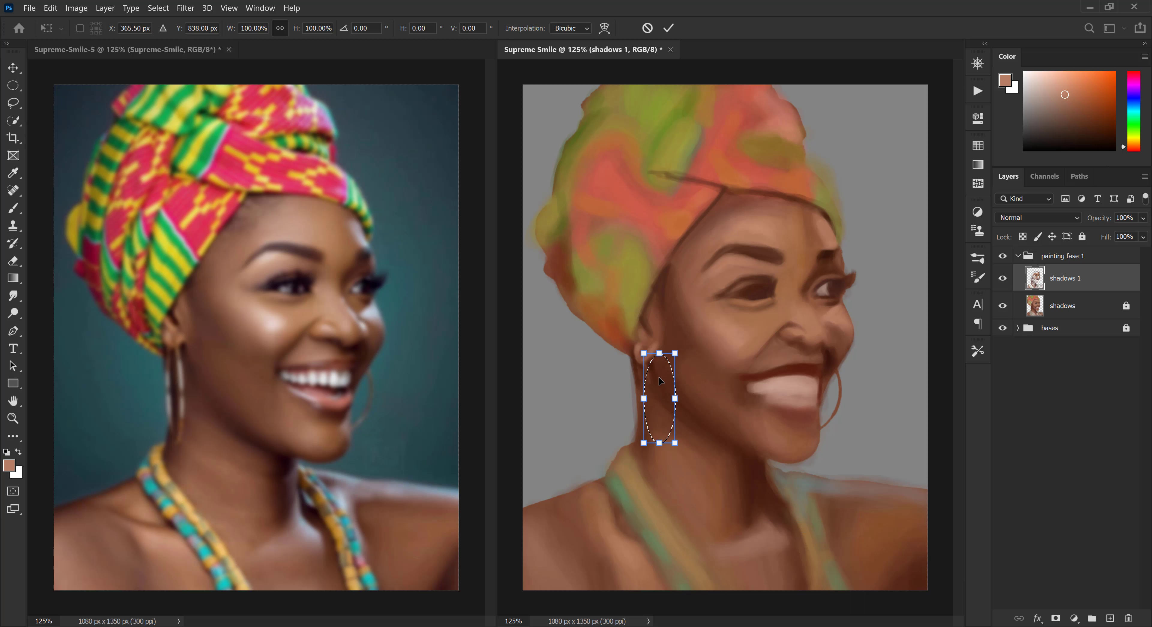
{"action": "mouse_move", "coordinate": [656, 397]}
{"action": "left_mouse_down"}
{"action": "mouse_move", "coordinate": [636, 379]}
{"action": "mouse_move", "coordinate": [658, 377]}
{"action": "mouse_move", "coordinate": [643, 394]}
{"action": "left_mouse_up"}
{"action": "mouse_move", "coordinate": [643, 439]}
{"action": "left_mouse_down"}
{"action": "mouse_move", "coordinate": [643, 465]}
{"action": "mouse_move", "coordinate": [642, 441]}
{"action": "left_mouse_up"}
{"action": "mouse_move", "coordinate": [632, 409]}
{"action": "left_mouse_down"}
{"action": "mouse_move", "coordinate": [652, 396]}
{"action": "mouse_move", "coordinate": [643, 396]}
{"action": "left_mouse_up"}
{"action": "left_click_drag", "start_coordinate": [642, 349], "coordinate": [642, 346]}
{"action": "key", "text": "Return"}
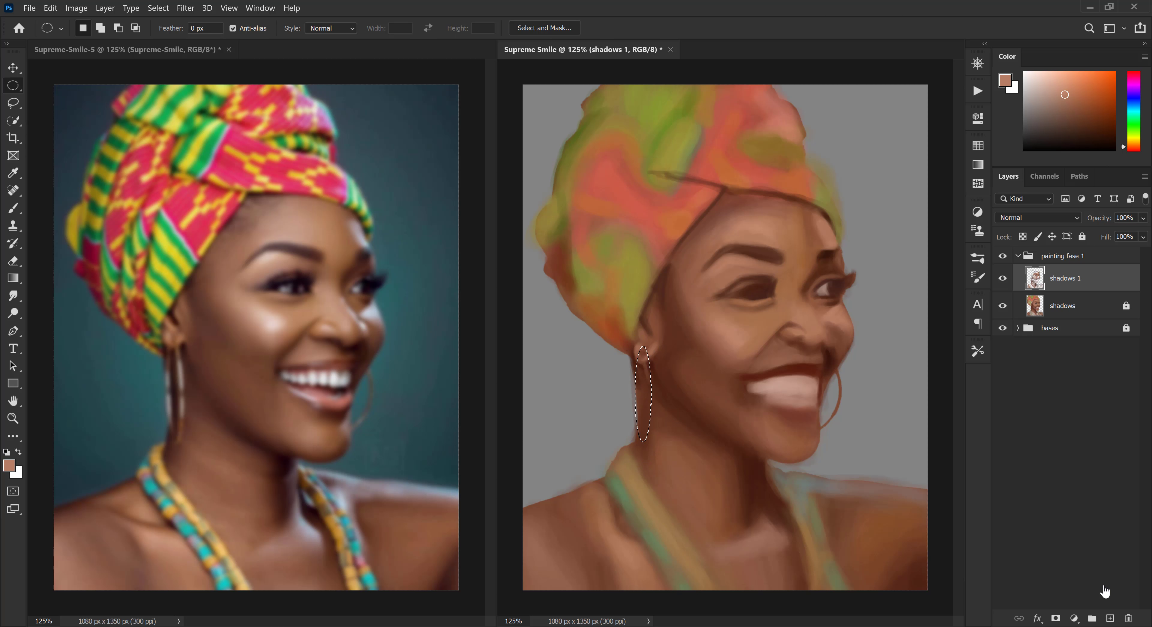
Save the earring selection as an alpha channel named "selection ring 1" and show the full-colour painting again
{"action": "left_click", "coordinate": [1110, 618]}
{"action": "key", "text": "ctrl+z"}
{"action": "left_click", "coordinate": [1042, 178]}
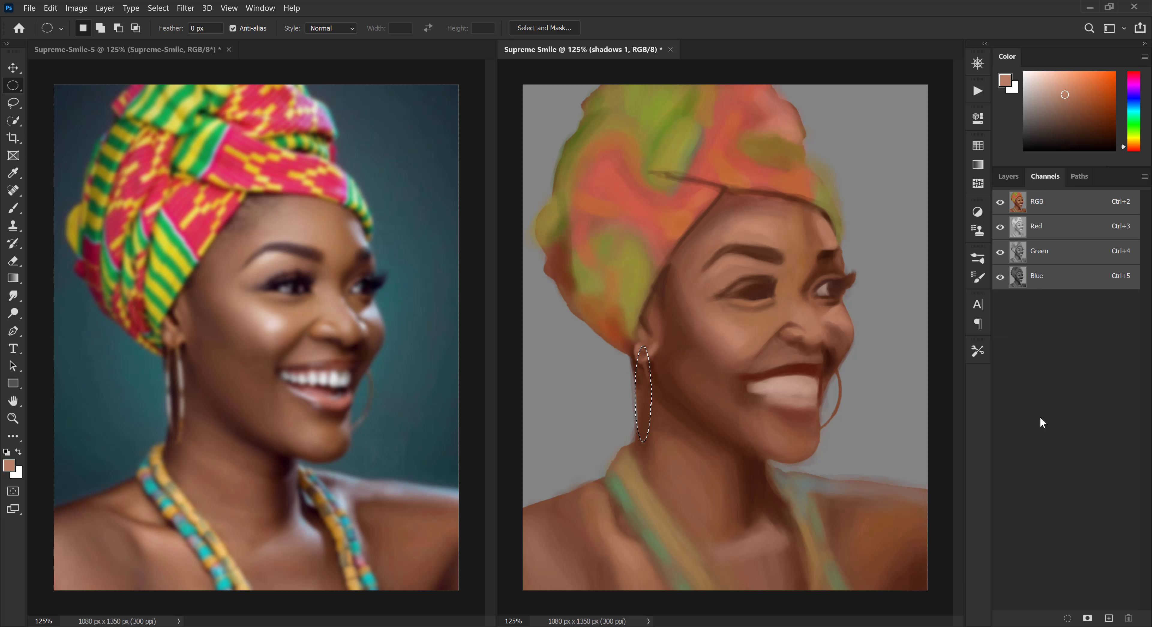
{"action": "left_click", "coordinate": [1087, 619]}
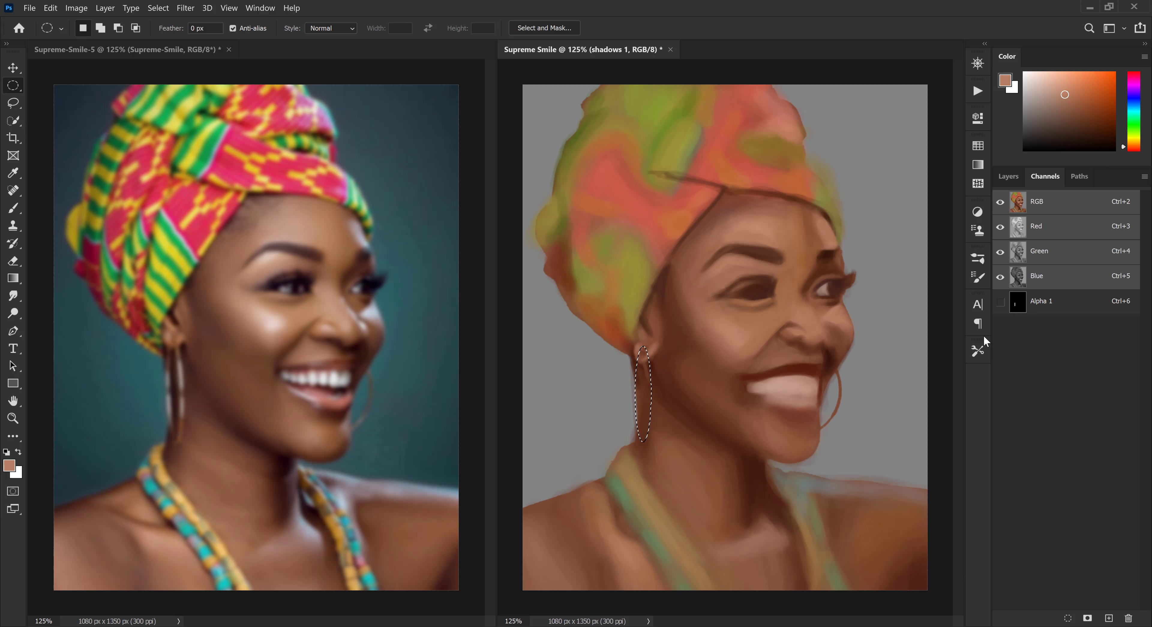
{"action": "double_click", "coordinate": [1040, 301]}
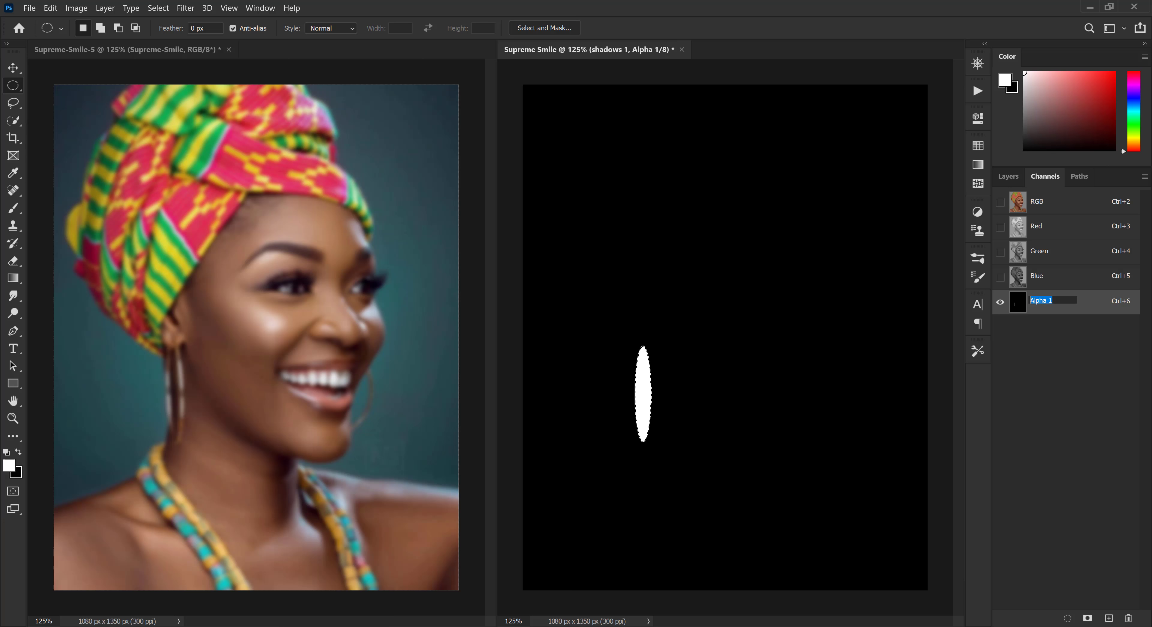
{"action": "type", "text": "selection ring 1"}
{"action": "key", "text": "Return"}
{"action": "left_click", "coordinate": [1000, 303]}
{"action": "left_click", "coordinate": [1008, 176]}
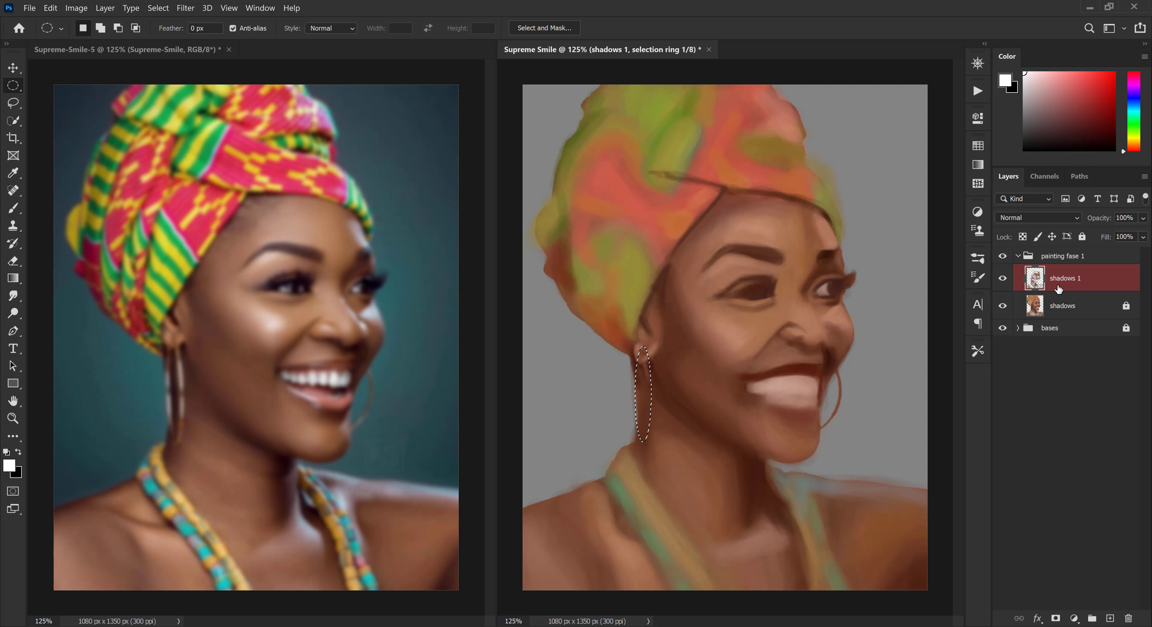
Transform the earring selection into a narrower inner ellipse and switch to the Brush
{"action": "left_click", "coordinate": [1068, 371]}
{"action": "left_click", "coordinate": [158, 7]}
{"action": "left_click", "coordinate": [196, 227]}
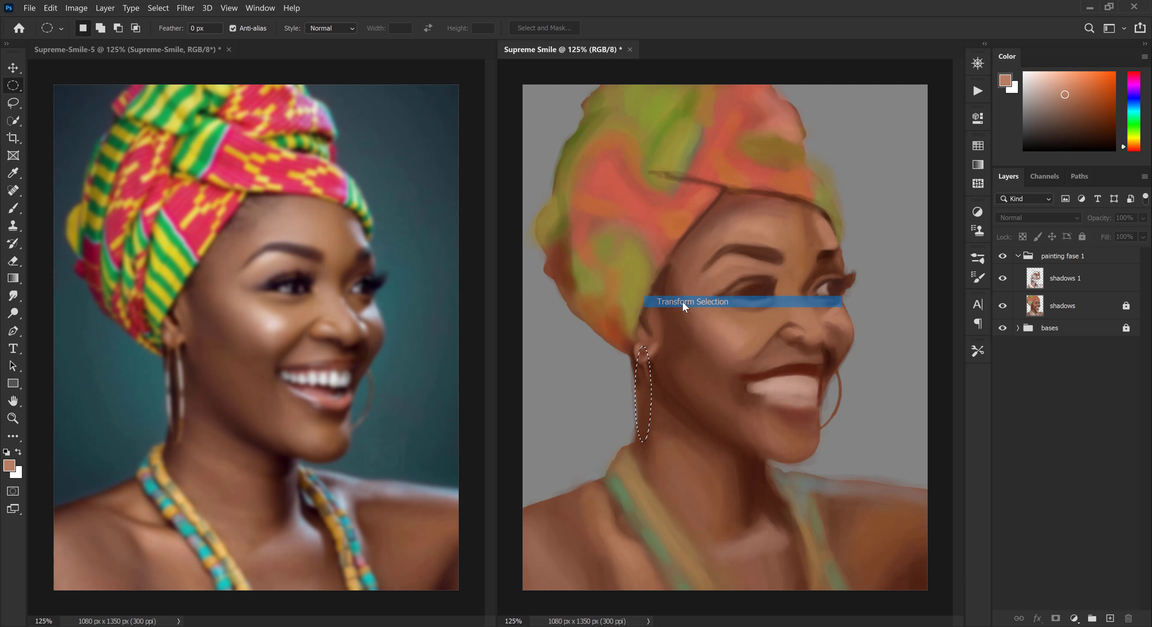
{"action": "left_click_drag", "start_coordinate": [658, 411], "coordinate": [642, 384]}
{"action": "left_click_drag", "start_coordinate": [642, 440], "coordinate": [642, 437]}
{"action": "left_click", "coordinate": [13, 210]}
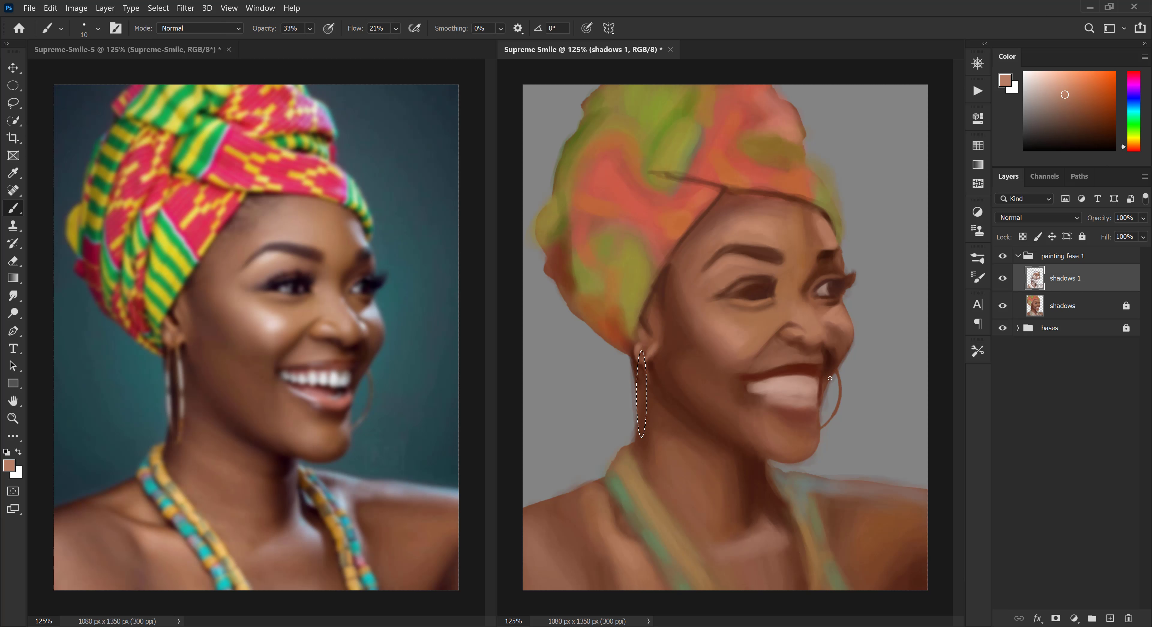
Paint the near hoop earring's dark brown ring using the inner ellipse and the inverted selection ring 1, then deselect
{"action": "left_click", "coordinate": [757, 482], "text": "alt"}
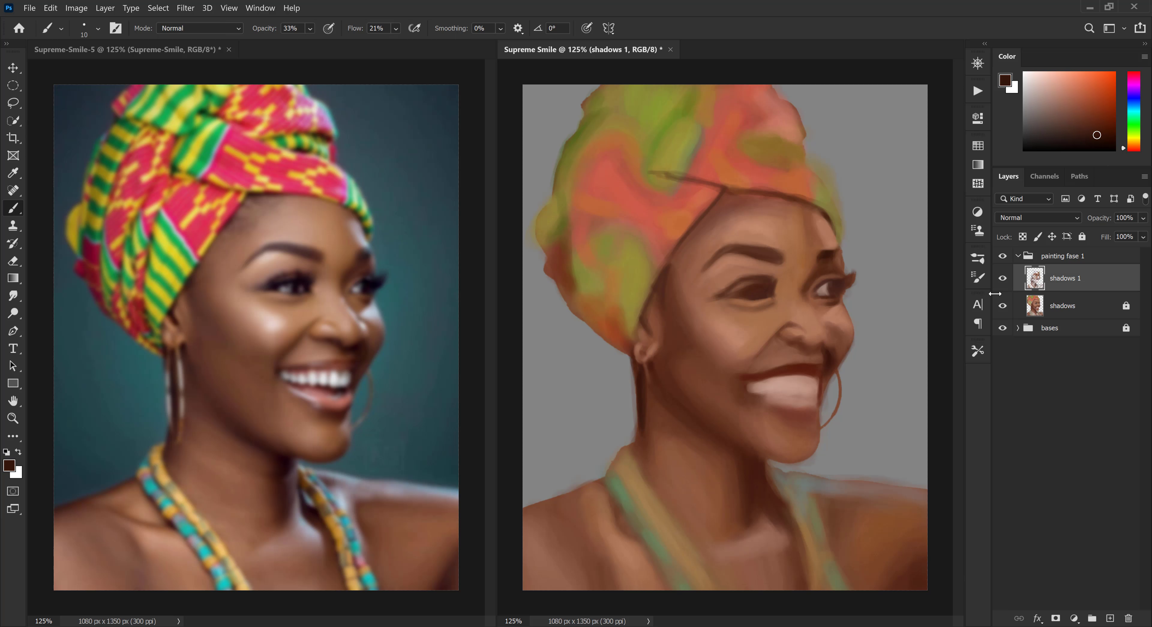
{"action": "left_click", "coordinate": [1044, 176]}
{"action": "key", "text": "ctrl+shift+i"}
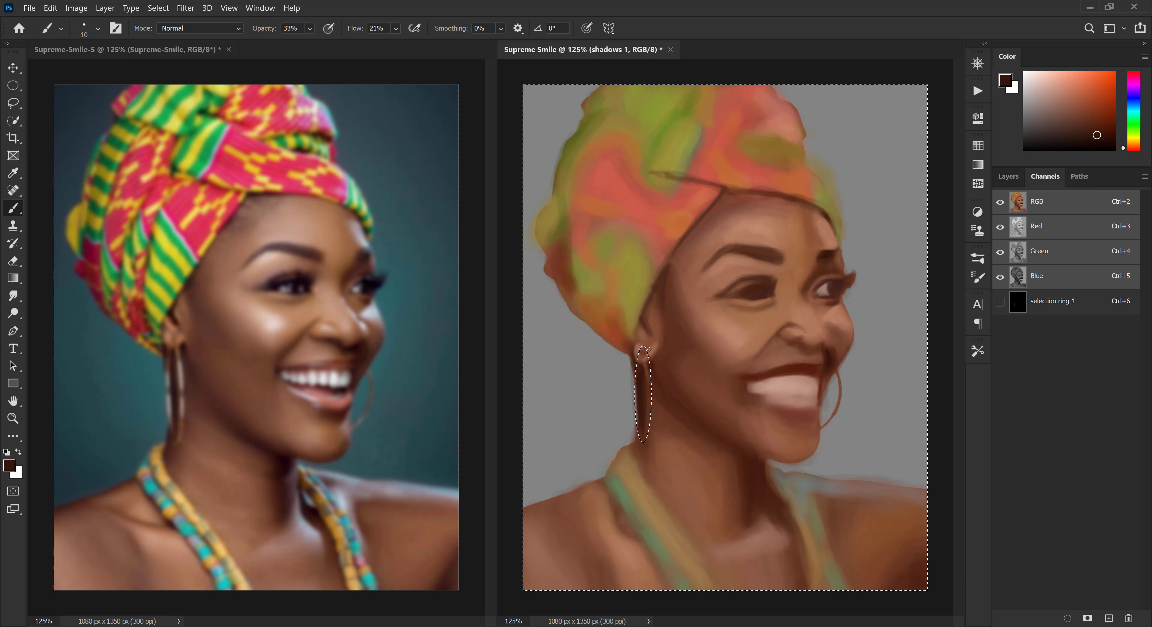
{"action": "key", "text": "ctrl+d"}
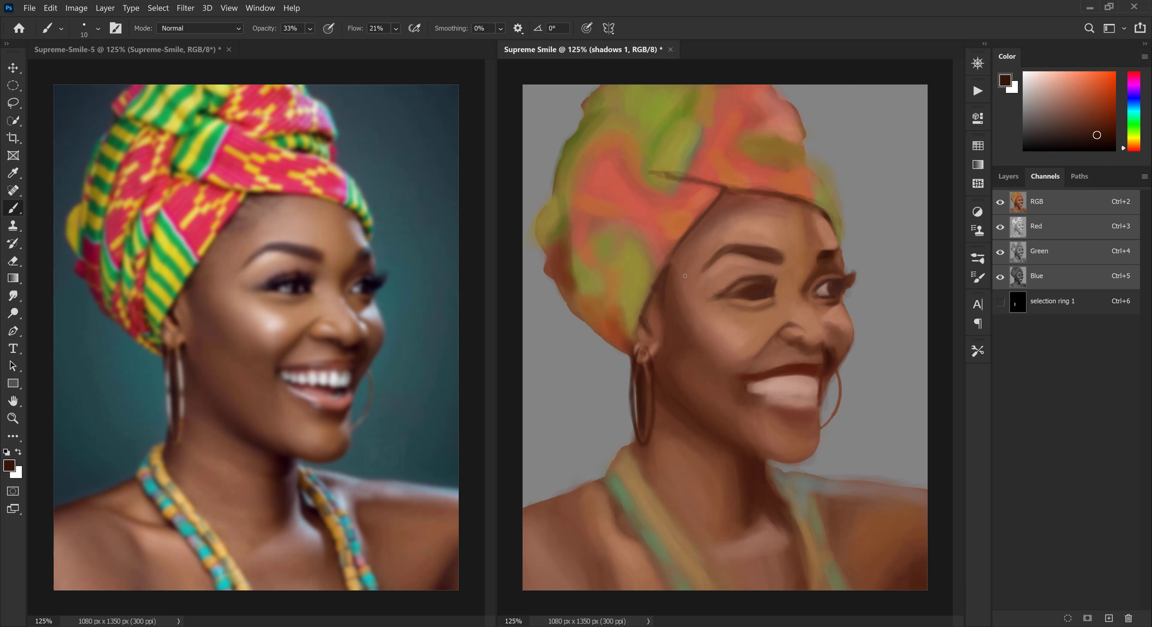
Paint light highlights down the near hoop earring on the shadows 1 layer with sampled cheek tones
{"action": "left_click", "coordinate": [1008, 176]}
{"action": "left_click", "coordinate": [739, 339], "text": "alt"}
{"action": "mouse_move", "coordinate": [645, 363]}
{"action": "left_mouse_down"}
{"action": "mouse_move", "coordinate": [648, 433]}
{"action": "mouse_move", "coordinate": [632, 380]}
{"action": "mouse_move", "coordinate": [646, 440]}
{"action": "left_mouse_up"}
{"action": "left_click", "coordinate": [730, 331], "text": "alt"}
{"action": "left_click_drag", "start_coordinate": [647, 363], "coordinate": [644, 453]}
Refine the ear and the hairline above it with a 15 px brush and sampled dark brown and skin tones
{"action": "left_click", "coordinate": [166, 476], "text": "alt"}
{"action": "left_click", "coordinate": [637, 338], "text": "alt"}
{"action": "key", "text": "bracketright"}
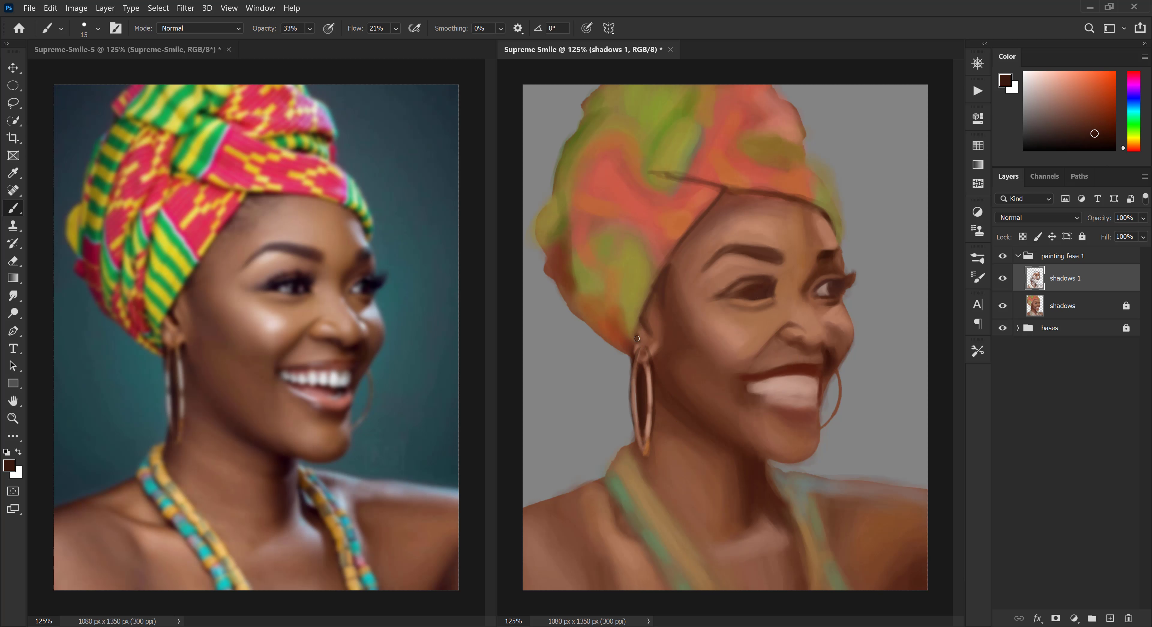
{"action": "left_click", "coordinate": [666, 294], "text": "alt"}
{"action": "left_click", "coordinate": [664, 331], "text": "alt"}
{"action": "key", "text": "bracketright"}
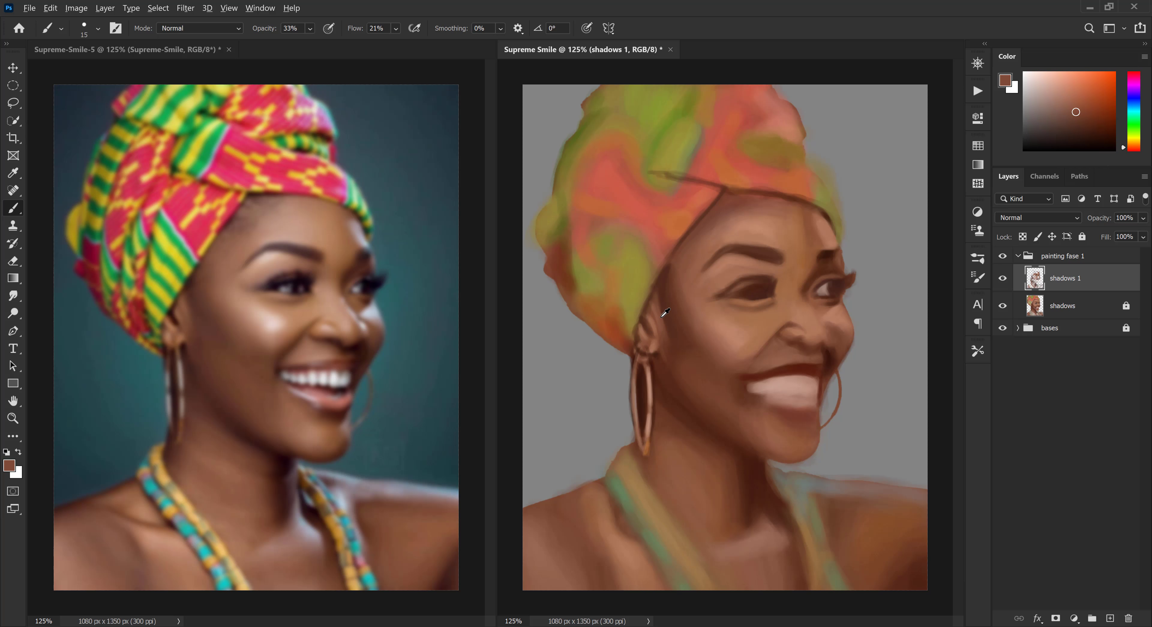
{"action": "left_click", "coordinate": [662, 295], "text": "alt"}
{"action": "left_click_drag", "start_coordinate": [657, 290], "coordinate": [649, 328]}
{"action": "left_click", "coordinate": [645, 319], "text": "alt"}
{"action": "left_click", "coordinate": [644, 335], "text": "alt"}
Tone down the near hoop earring's highlight with a smaller brush and blend neck skin around its lower end
{"action": "key", "text": "bracketleft"}
{"action": "key", "text": "bracketleft"}
{"action": "key", "text": "bracketleft"}
{"action": "key", "text": "bracketleft"}
{"action": "key", "text": "bracketleft"}
{"action": "left_click", "coordinate": [635, 324], "text": "alt"}
{"action": "key", "text": "bracketleft"}
{"action": "left_click_drag", "start_coordinate": [643, 358], "coordinate": [646, 448]}
{"action": "left_click", "coordinate": [656, 447], "text": "alt"}
{"action": "key", "text": "bracketright"}
{"action": "mouse_move", "coordinate": [654, 428]}
{"action": "left_mouse_down"}
{"action": "mouse_move", "coordinate": [647, 452]}
{"action": "mouse_move", "coordinate": [638, 448]}
{"action": "left_mouse_up"}
Outline the near necklace strand and mark the near shoulder's crease with a sampled dark brown
{"action": "left_click", "coordinate": [641, 424], "text": "alt"}
{"action": "key", "text": "bracketleft"}
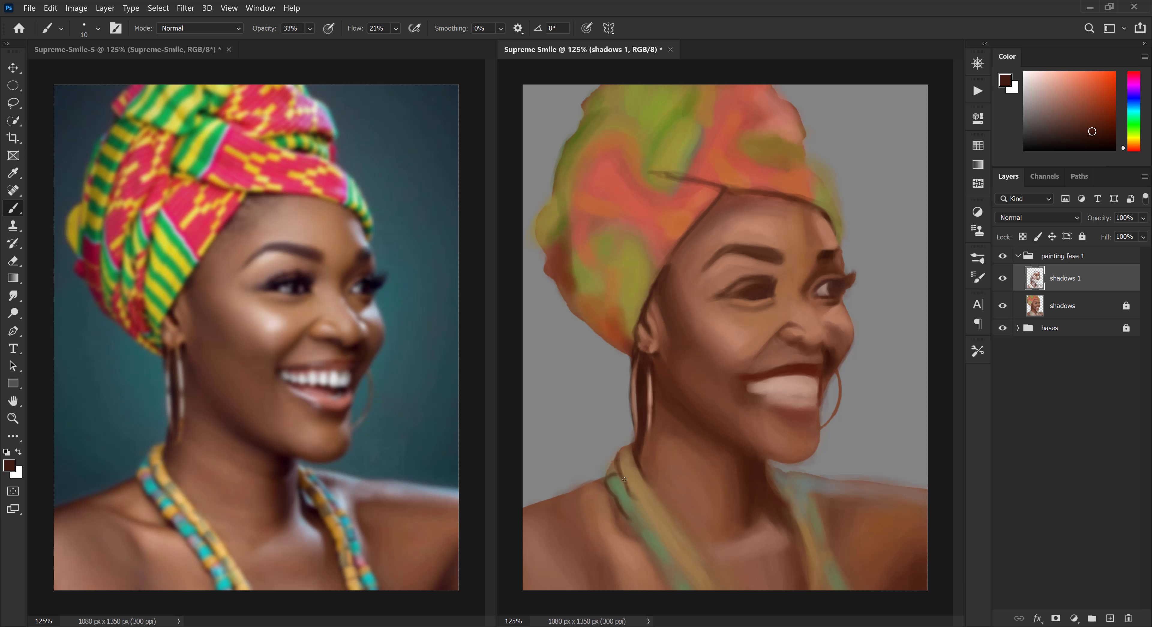
{"action": "key", "text": "bracketright"}
{"action": "left_click_drag", "start_coordinate": [626, 538], "coordinate": [556, 516]}
{"action": "key", "text": "bracketleft"}
{"action": "mouse_move", "coordinate": [626, 521]}
{"action": "left_mouse_down"}
{"action": "mouse_move", "coordinate": [653, 526]}
{"action": "mouse_move", "coordinate": [674, 589]}
{"action": "left_mouse_up"}
{"action": "mouse_move", "coordinate": [621, 474]}
{"action": "left_mouse_down"}
{"action": "mouse_move", "coordinate": [693, 578]}
{"action": "mouse_move", "coordinate": [666, 514]}
{"action": "mouse_move", "coordinate": [715, 584]}
{"action": "left_mouse_up"}
{"action": "key", "text": "bracketleft"}
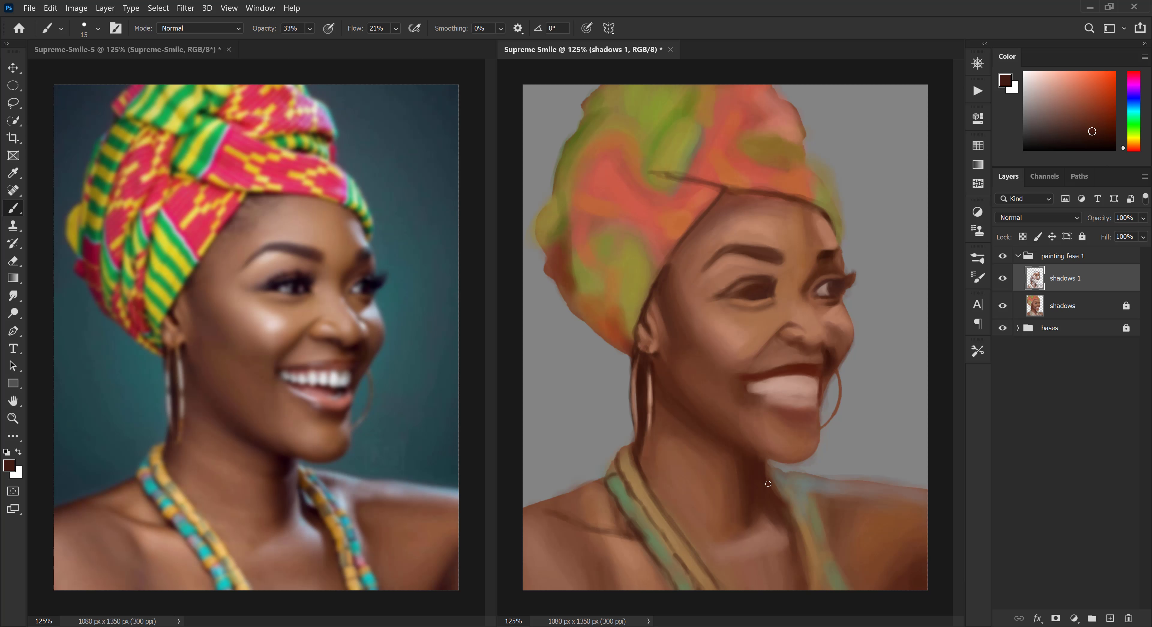
Paint the neck's shadows below the jaw and beside the far necklace strand with sampled dark brown and skin tones
{"action": "left_click", "coordinate": [768, 494], "text": "alt"}
{"action": "left_click_drag", "start_coordinate": [751, 483], "coordinate": [756, 512]}
{"action": "key", "text": "bracketright"}
{"action": "key", "text": "bracketright"}
{"action": "key", "text": "bracketright"}
{"action": "mouse_move", "coordinate": [763, 467]}
{"action": "left_mouse_down"}
{"action": "mouse_move", "coordinate": [762, 532]}
{"action": "mouse_move", "coordinate": [735, 495]}
{"action": "left_mouse_up"}
{"action": "left_click", "coordinate": [744, 483], "text": "alt"}
{"action": "left_click", "coordinate": [744, 501], "text": "alt"}
{"action": "left_click_drag", "start_coordinate": [738, 496], "coordinate": [744, 536]}
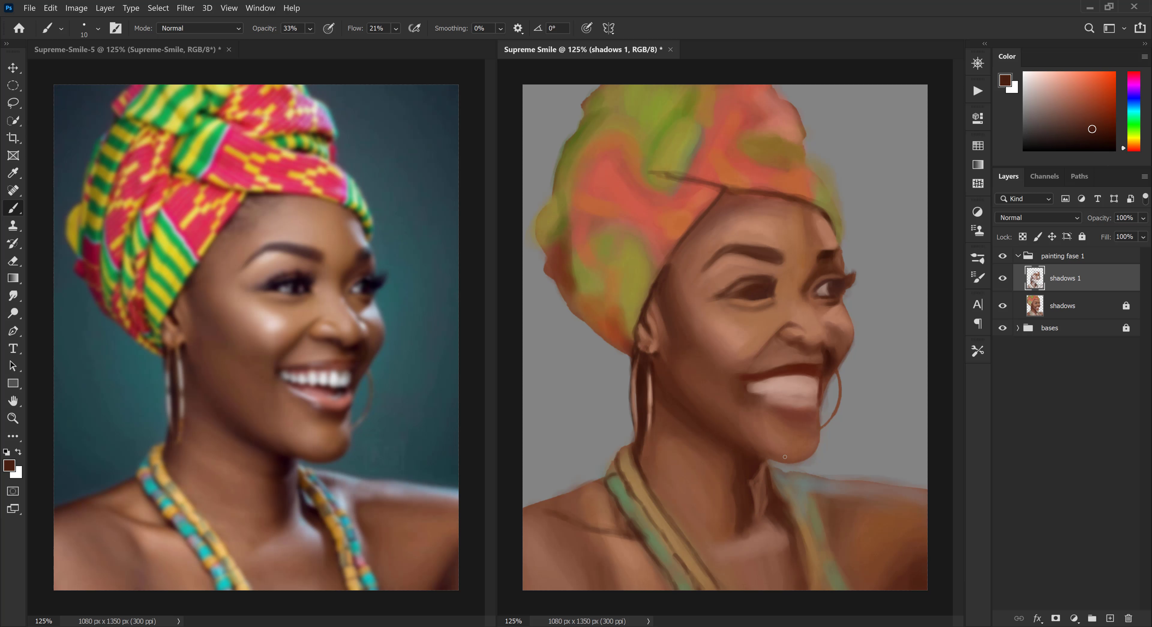
{"action": "left_click", "coordinate": [776, 480], "text": "alt"}
{"action": "key", "text": "bracketright"}
{"action": "left_click_drag", "start_coordinate": [773, 485], "coordinate": [783, 509]}
Paint the inner bands of both necklace strands in a saturated orange
{"action": "left_click", "coordinate": [656, 515], "text": "alt"}
{"action": "left_click", "coordinate": [1099, 93]}
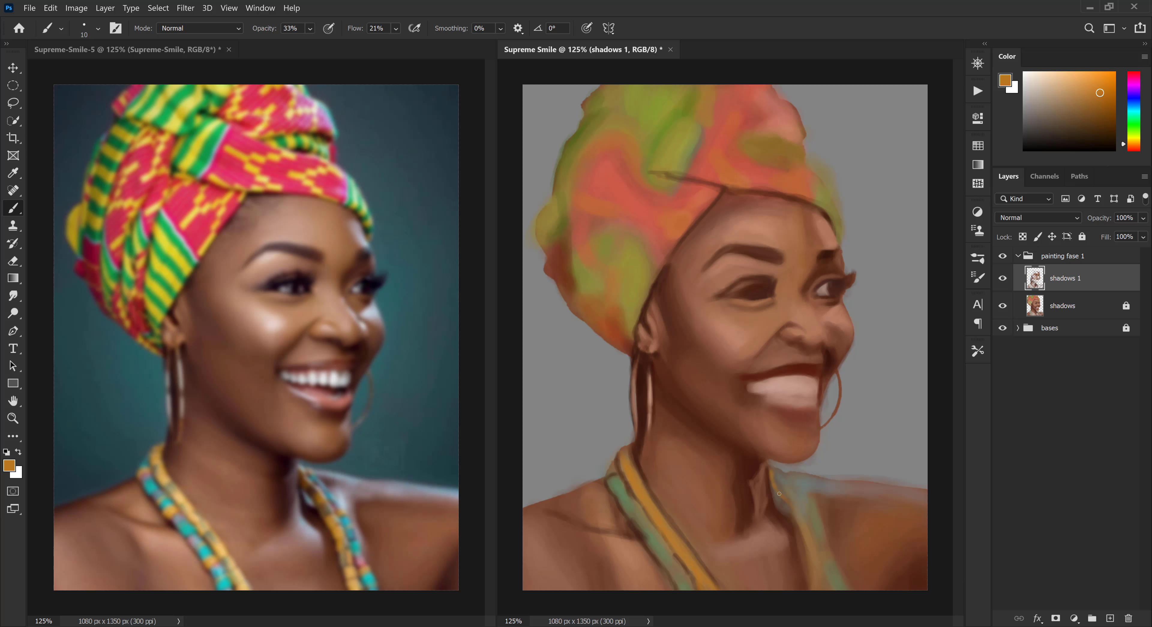
{"action": "left_click_drag", "start_coordinate": [780, 496], "coordinate": [812, 581]}
{"action": "key", "text": "bracketright"}
{"action": "left_click_drag", "start_coordinate": [770, 468], "coordinate": [814, 571]}
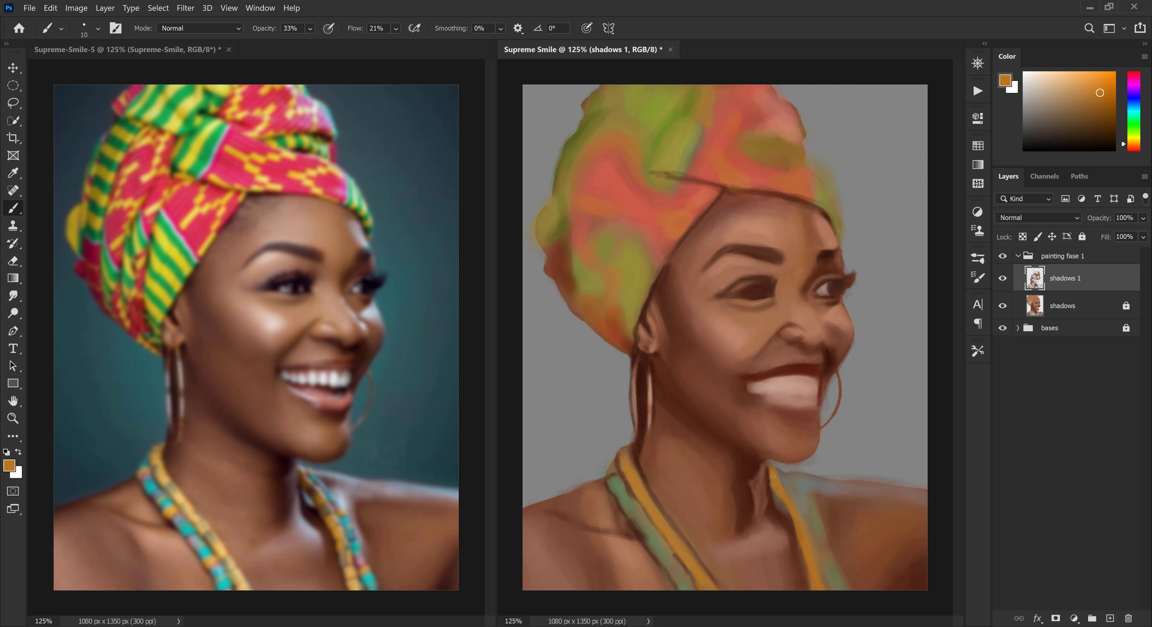
Add turquoise beads along the upper part of the near necklace strand and sample an orange for details
{"action": "left_click", "coordinate": [1103, 98]}
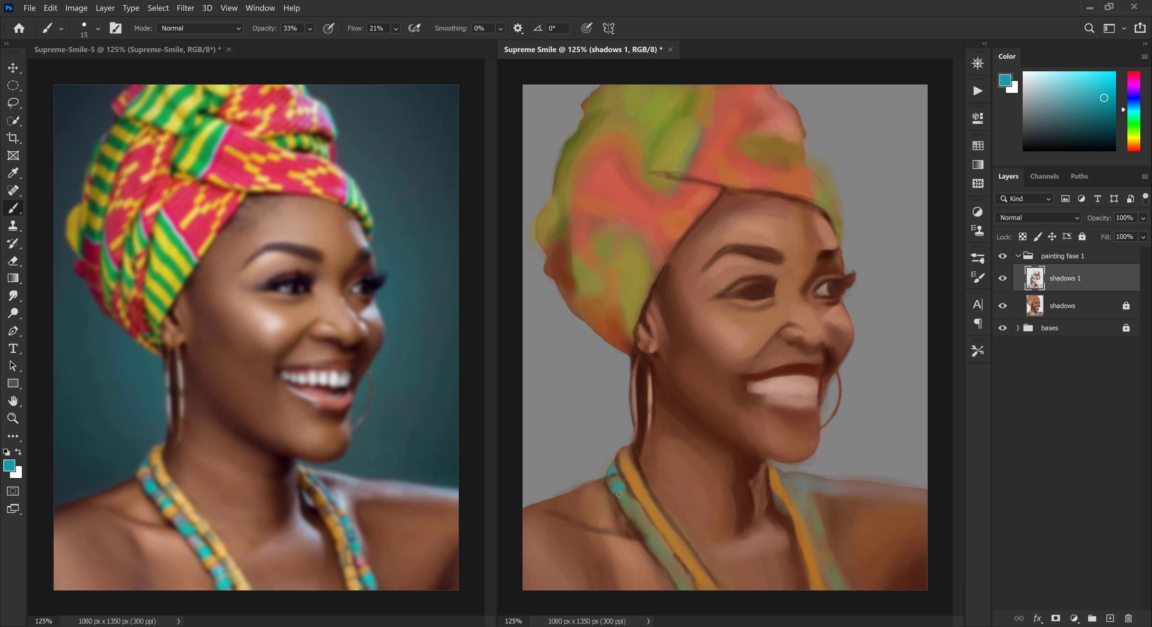
{"action": "left_click", "coordinate": [635, 513], "text": "alt"}
{"action": "key", "text": "bracketleft"}
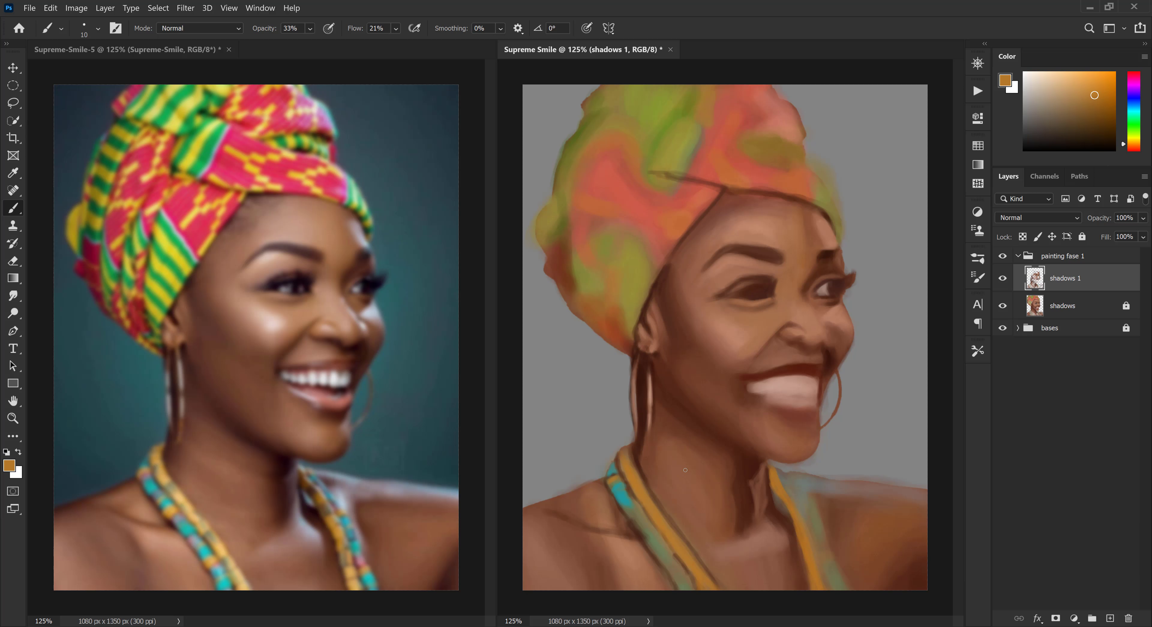
Save the painting on the computer as Supreme Smile.psd in the Painting 13 folder with Maximize Compatibility on
{"action": "key", "text": "ctrl+s"}
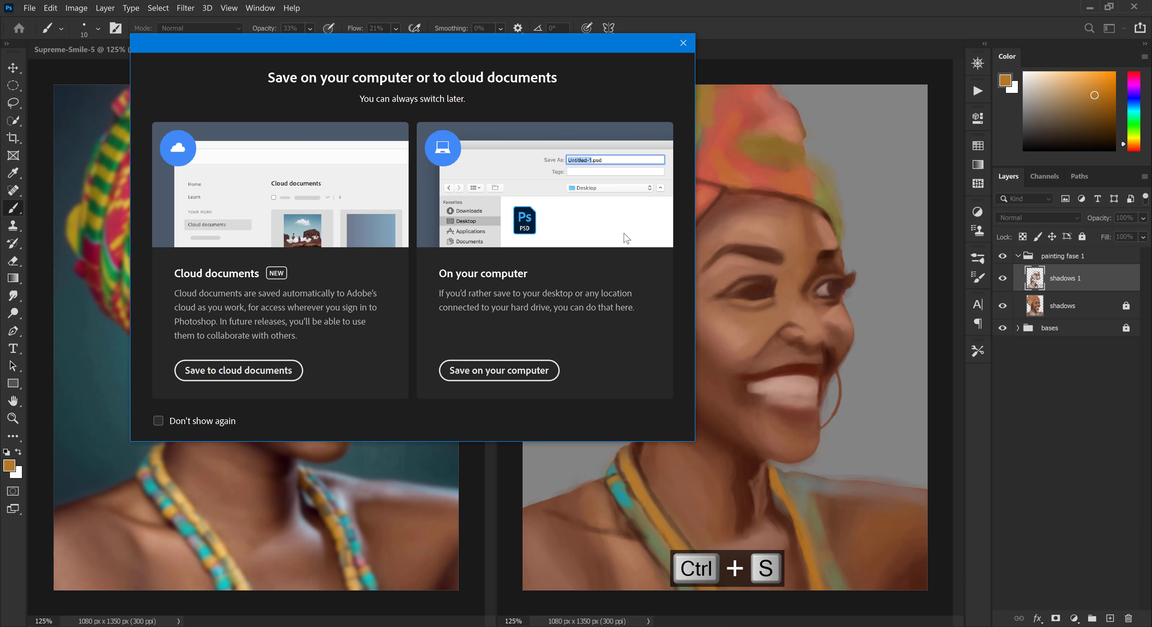
{"action": "left_click", "coordinate": [499, 370]}
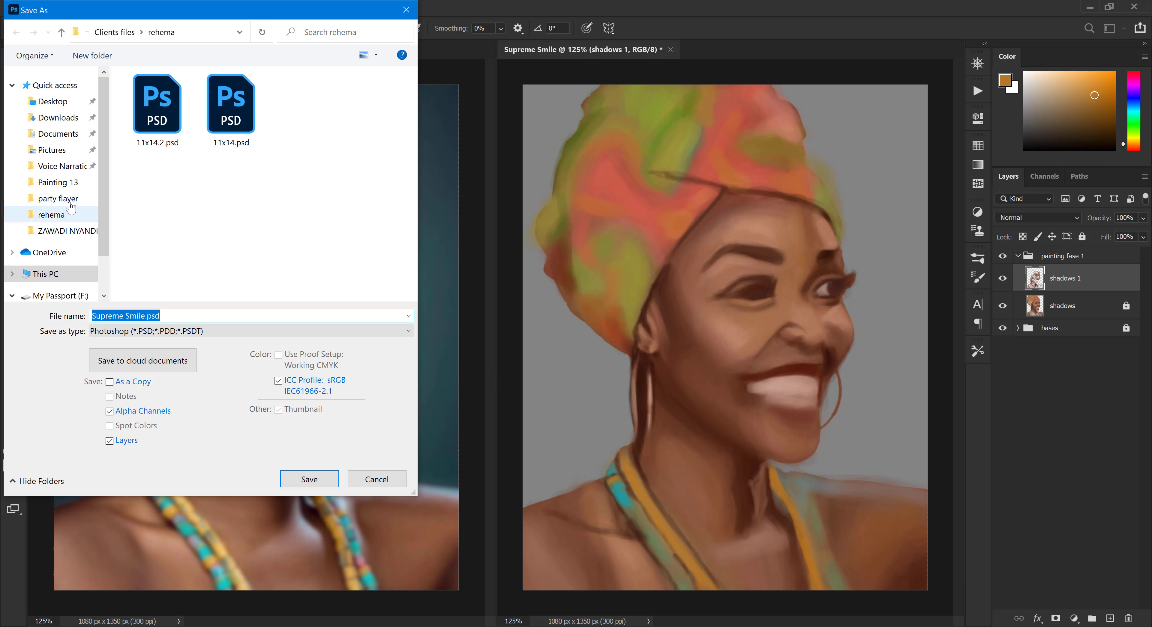
{"action": "left_click", "coordinate": [66, 183]}
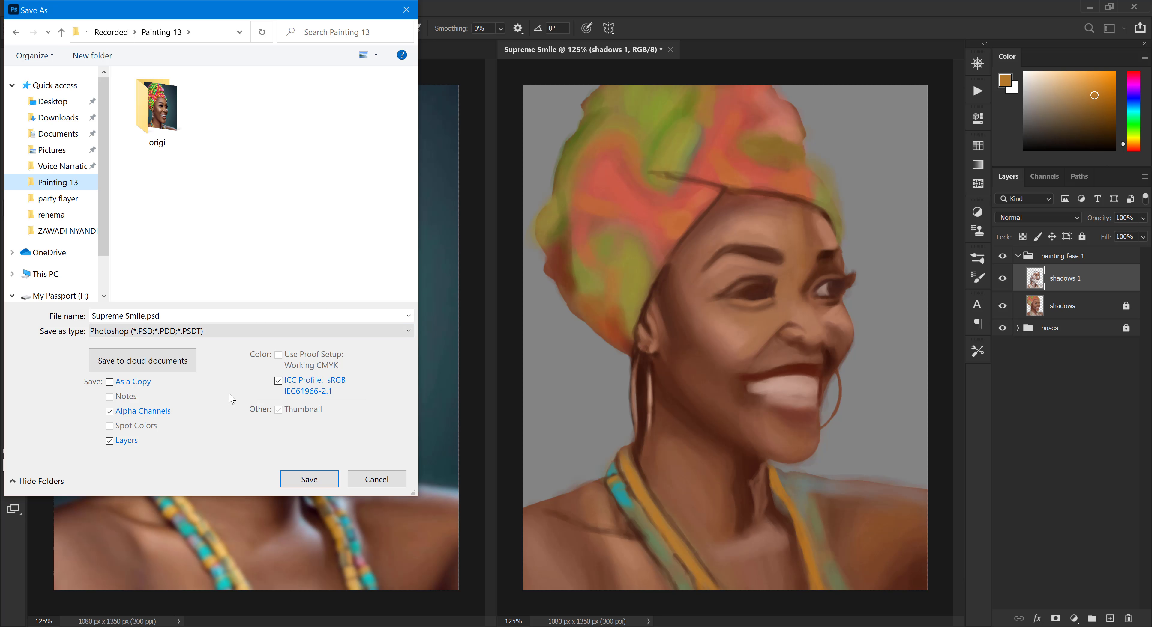
{"action": "left_click", "coordinate": [304, 480]}
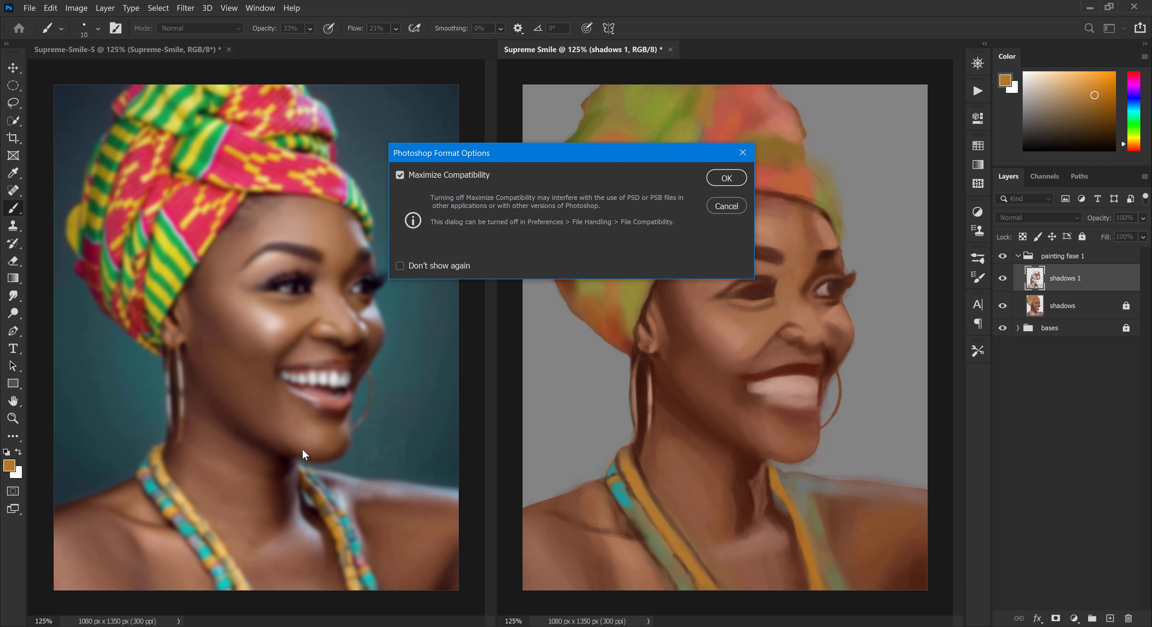
{"action": "left_click", "coordinate": [733, 180]}
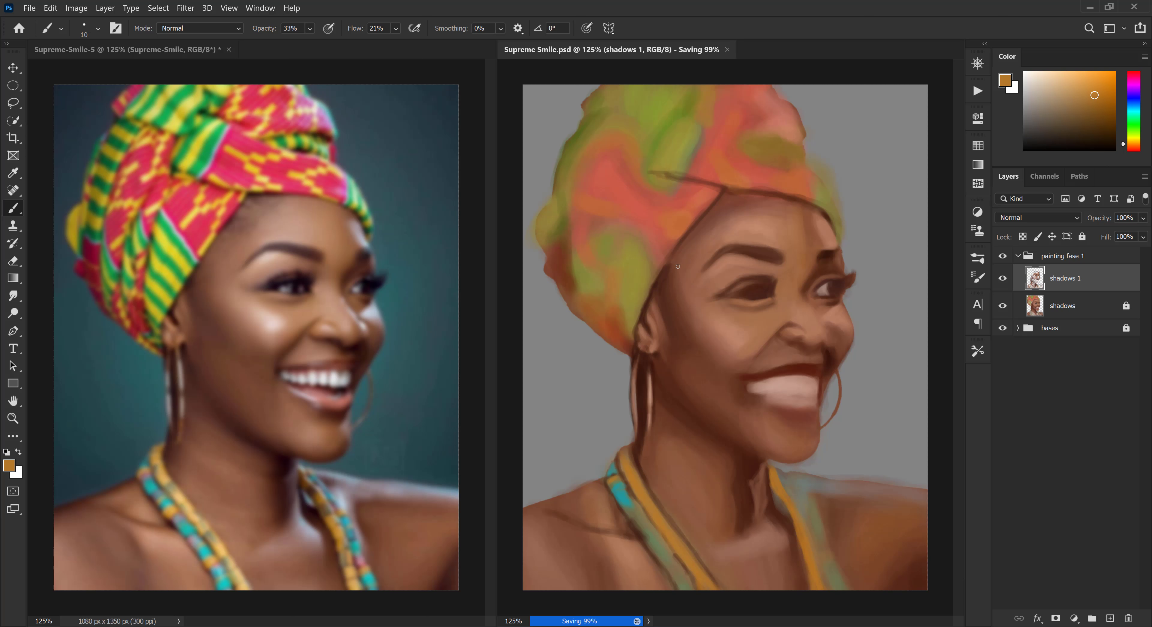
Continue the turquoise beads down the near necklace strand and paint a turquoise band along the far strand
{"action": "left_click", "coordinate": [615, 484], "text": "alt"}
{"action": "left_click", "coordinate": [978, 146]}
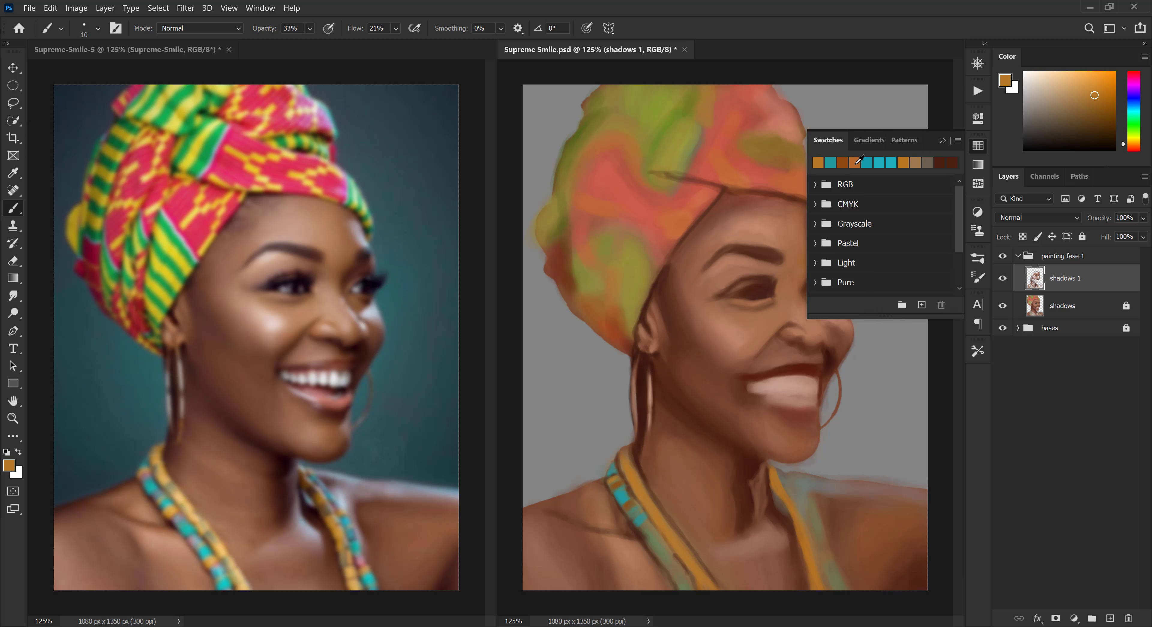
{"action": "left_click", "coordinate": [977, 146]}
{"action": "left_click_drag", "start_coordinate": [641, 534], "coordinate": [648, 529]}
{"action": "left_click_drag", "start_coordinate": [781, 472], "coordinate": [833, 591]}
{"action": "mouse_move", "coordinate": [788, 476]}
{"action": "left_mouse_down"}
{"action": "mouse_move", "coordinate": [815, 533]}
{"action": "mouse_move", "coordinate": [799, 499]}
{"action": "mouse_move", "coordinate": [809, 492]}
{"action": "mouse_move", "coordinate": [832, 518]}
{"action": "mouse_move", "coordinate": [819, 495]}
{"action": "mouse_move", "coordinate": [838, 525]}
{"action": "left_mouse_up"}
Shade the far shoulder and the skin beside the far necklace strand with sampled brown tones
{"action": "left_click", "coordinate": [747, 491], "text": "alt"}
{"action": "left_click", "coordinate": [823, 484], "text": "alt"}
{"action": "mouse_move", "coordinate": [829, 509]}
{"action": "left_mouse_down"}
{"action": "mouse_move", "coordinate": [831, 541]}
{"action": "mouse_move", "coordinate": [907, 505]}
{"action": "left_mouse_up"}
{"action": "mouse_move", "coordinate": [831, 539]}
{"action": "left_mouse_down"}
{"action": "mouse_move", "coordinate": [849, 574]}
{"action": "mouse_move", "coordinate": [838, 516]}
{"action": "mouse_move", "coordinate": [842, 527]}
{"action": "mouse_move", "coordinate": [877, 526]}
{"action": "mouse_move", "coordinate": [924, 505]}
{"action": "left_mouse_up"}
{"action": "left_click", "coordinate": [861, 547], "text": "alt"}
{"action": "left_click", "coordinate": [827, 496], "text": "alt"}
{"action": "left_click_drag", "start_coordinate": [822, 495], "coordinate": [822, 525]}
Refine the far necklace strand's upper end and the adjoining neck edge with a smaller brush and sampled colours
{"action": "left_click", "coordinate": [1035, 91]}
{"action": "key", "text": "bracketright"}
{"action": "key", "text": "bracketleft"}
{"action": "key", "text": "bracketleft"}
{"action": "key", "text": "bracketleft"}
{"action": "left_click", "coordinate": [805, 480], "text": "alt"}
{"action": "mouse_move", "coordinate": [794, 476]}
{"action": "left_mouse_down"}
{"action": "mouse_move", "coordinate": [833, 482]}
{"action": "mouse_move", "coordinate": [766, 530]}
{"action": "left_mouse_up"}
Deepen the neck shadow beside the far necklace strand with a sampled dark brown
{"action": "left_click", "coordinate": [757, 487], "text": "alt"}
{"action": "left_click", "coordinate": [746, 482], "text": "alt"}
{"action": "left_click_drag", "start_coordinate": [760, 468], "coordinate": [749, 532]}
Smooth the upper chest between the necklace strands with a 45 px brush and sampled skin tones
{"action": "key", "text": "bracketright"}
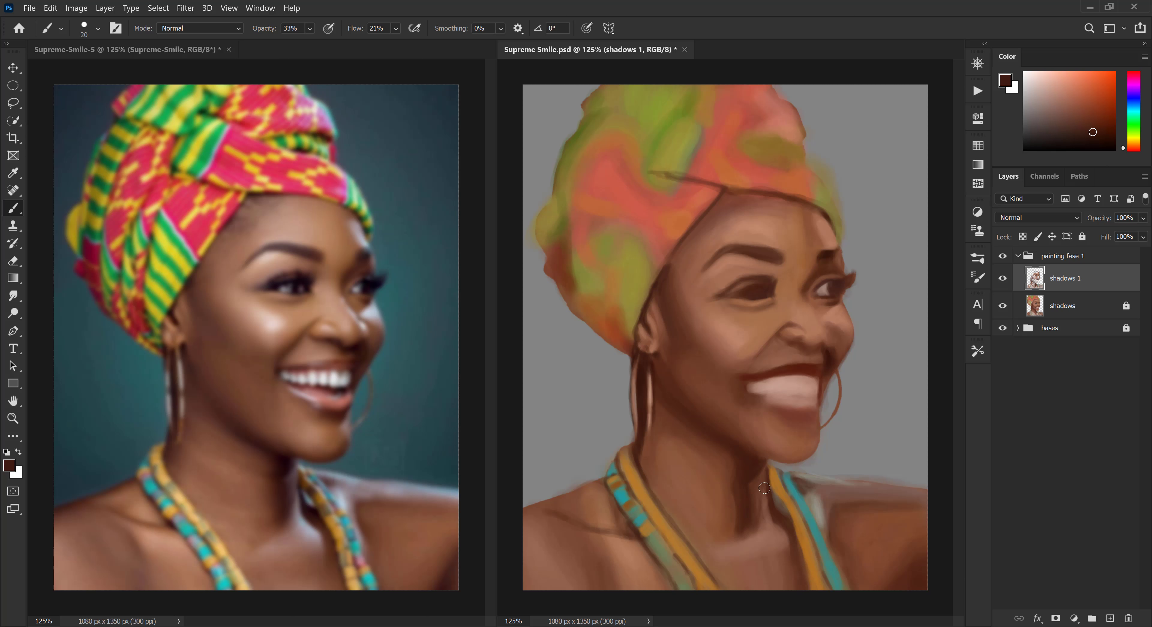
{"action": "left_click", "coordinate": [725, 550], "text": "alt"}
{"action": "key", "text": "bracketright"}
{"action": "key", "text": "bracketright"}
{"action": "left_click", "coordinate": [765, 548], "text": "alt"}
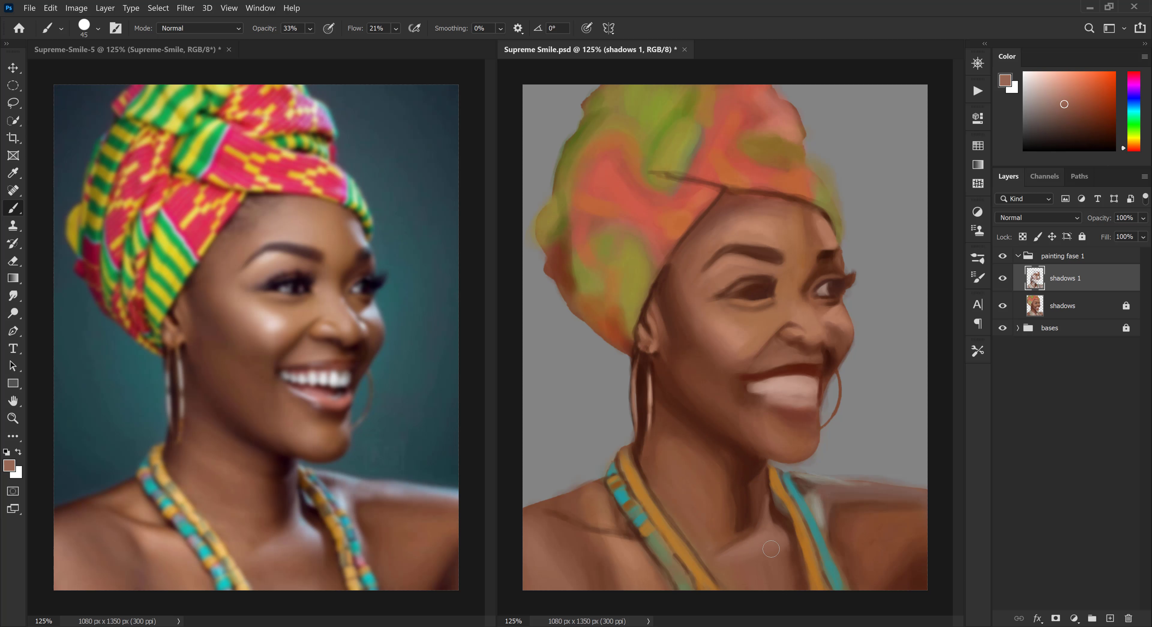
{"action": "left_click_drag", "start_coordinate": [779, 564], "coordinate": [743, 565]}
Darken the far upper arm and the shoulder beside the necklace with sampled browns
{"action": "left_click", "coordinate": [880, 543], "text": "alt"}
{"action": "key", "text": "bracketleft"}
{"action": "key", "text": "bracketright"}
{"action": "left_click", "coordinate": [746, 472], "text": "alt"}
{"action": "left_click_drag", "start_coordinate": [921, 543], "coordinate": [918, 566]}
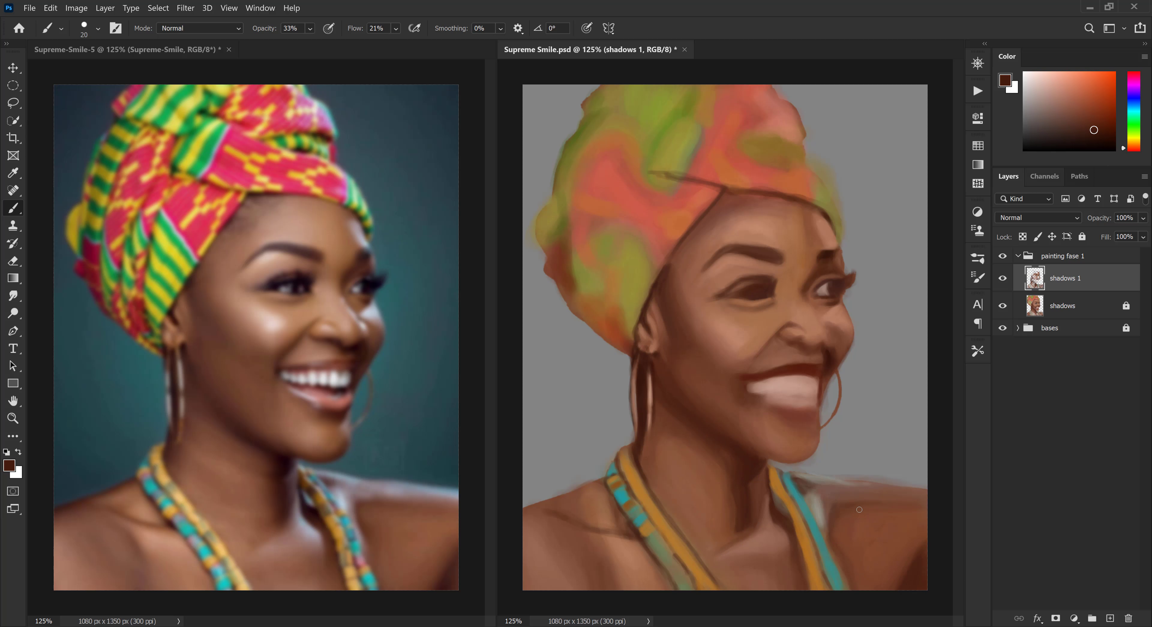
{"action": "left_click_drag", "start_coordinate": [873, 501], "coordinate": [827, 531]}
Refine the far shoulder's top edge beside the necklace with a smaller brush and a sampled tone
{"action": "key", "text": "bracketleft"}
{"action": "key", "text": "bracketleft"}
{"action": "left_click", "coordinate": [815, 506], "text": "alt"}
{"action": "mouse_move", "coordinate": [805, 489]}
{"action": "left_mouse_down"}
{"action": "mouse_move", "coordinate": [824, 501]}
{"action": "mouse_move", "coordinate": [840, 481]}
{"action": "left_mouse_up"}
Shade the base of the neck beside the far necklace strand with sampled skin tones
{"action": "left_click", "coordinate": [773, 514], "text": "alt"}
{"action": "mouse_move", "coordinate": [770, 481]}
{"action": "left_mouse_down"}
{"action": "mouse_move", "coordinate": [782, 529]}
{"action": "mouse_move", "coordinate": [765, 509]}
{"action": "left_mouse_up"}
{"action": "left_click", "coordinate": [777, 527], "text": "alt"}
{"action": "key", "text": "bracketright"}
{"action": "key", "text": "bracketright"}
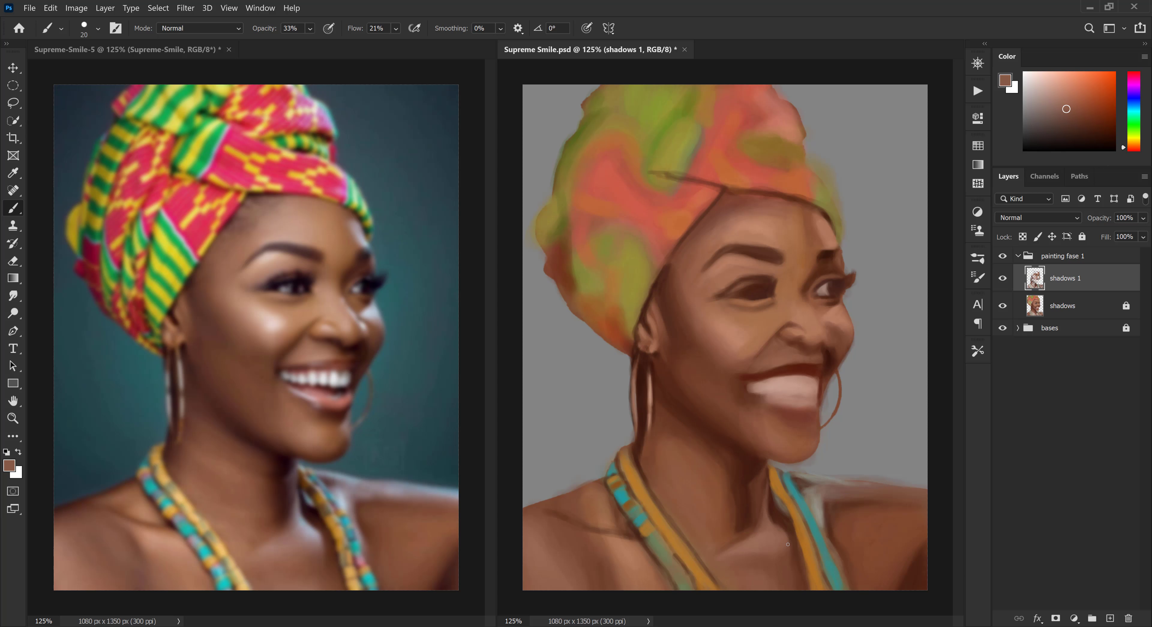
Blend the near shoulder and chest outside the near necklace strand with sampled tones and brushes up to about 30 px
{"action": "left_click", "coordinate": [586, 554], "text": "alt"}
{"action": "mouse_move", "coordinate": [562, 533]}
{"action": "left_mouse_down"}
{"action": "mouse_move", "coordinate": [605, 568]}
{"action": "mouse_move", "coordinate": [589, 534]}
{"action": "mouse_move", "coordinate": [612, 530]}
{"action": "mouse_move", "coordinate": [595, 562]}
{"action": "mouse_move", "coordinate": [603, 566]}
{"action": "mouse_move", "coordinate": [579, 554]}
{"action": "left_mouse_up"}
{"action": "left_click", "coordinate": [1093, 111]}
{"action": "left_click", "coordinate": [625, 548], "text": "alt"}
{"action": "left_click", "coordinate": [593, 546], "text": "alt"}
{"action": "key", "text": "bracketright"}
{"action": "key", "text": "bracketright"}
{"action": "left_click", "coordinate": [614, 554], "text": "alt"}
{"action": "key", "text": "bracketleft"}
{"action": "left_click", "coordinate": [641, 587], "text": "alt"}
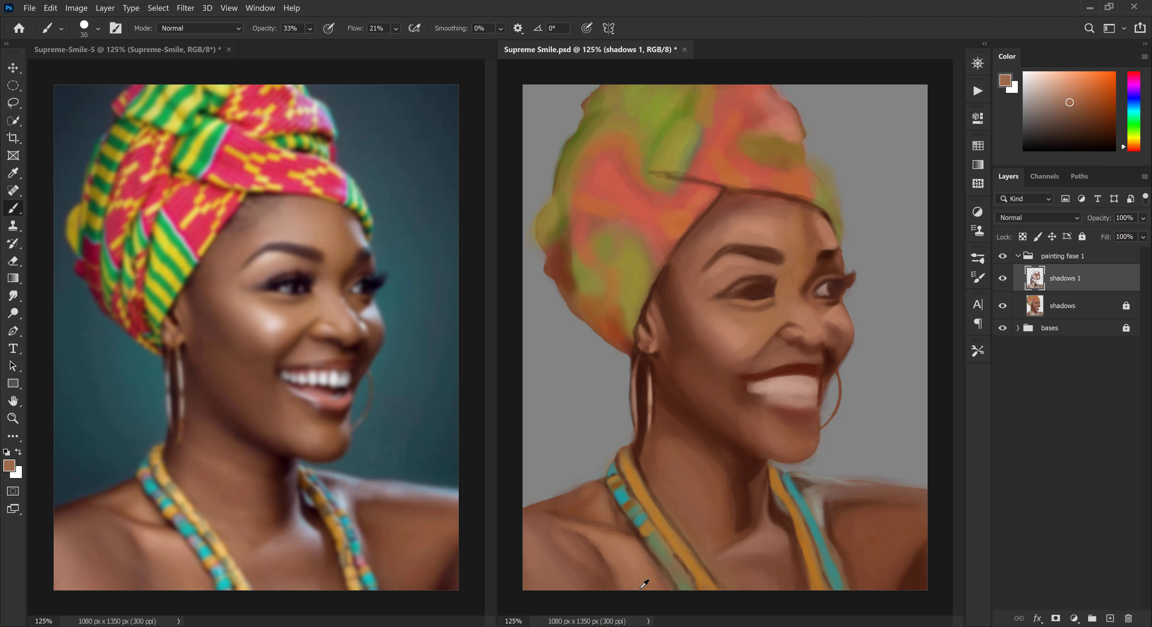
Darken the near eye's opening and blend its lids and corners with sampled browns
{"action": "left_click", "coordinate": [753, 293], "text": "alt"}
{"action": "left_click", "coordinate": [724, 294], "text": "alt"}
{"action": "mouse_move", "coordinate": [761, 286]}
{"action": "left_mouse_down"}
{"action": "mouse_move", "coordinate": [702, 297]}
{"action": "mouse_move", "coordinate": [775, 271]}
{"action": "mouse_move", "coordinate": [776, 285]}
{"action": "mouse_move", "coordinate": [733, 280]}
{"action": "mouse_move", "coordinate": [727, 294]}
{"action": "left_mouse_up"}
{"action": "key", "text": "bracketright"}
{"action": "left_click", "coordinate": [711, 300], "text": "alt"}
{"action": "left_click", "coordinate": [759, 291], "text": "alt"}
{"action": "key", "text": "bracketleft"}
{"action": "left_click", "coordinate": [770, 285], "text": "alt"}
{"action": "left_click", "coordinate": [751, 287], "text": "alt"}
{"action": "left_click", "coordinate": [755, 270], "text": "alt"}
{"action": "left_click", "coordinate": [747, 278], "text": "alt"}
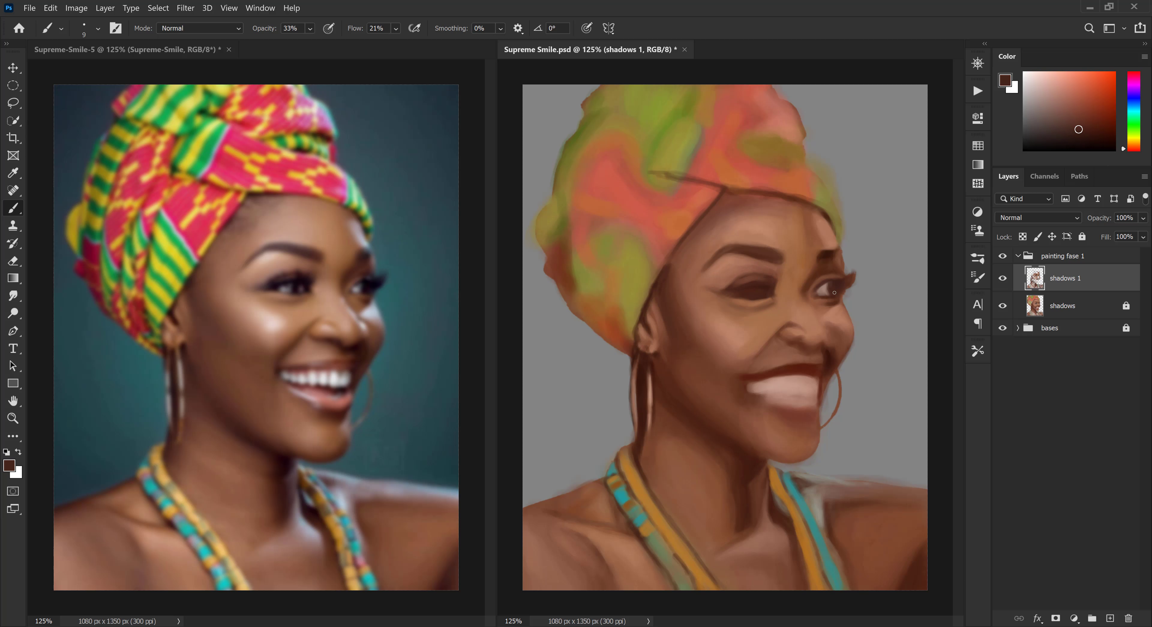
Define the irises and lash lines of both eyes with near-black brown, refining with a 7 px brush
{"action": "left_click_drag", "start_coordinate": [835, 293], "coordinate": [830, 287]}
{"action": "left_click", "coordinate": [819, 289], "text": "alt"}
{"action": "left_click", "coordinate": [978, 146]}
{"action": "left_click", "coordinate": [835, 163]}
{"action": "left_click_drag", "start_coordinate": [747, 287], "coordinate": [748, 295]}
{"action": "mouse_move", "coordinate": [764, 286]}
{"action": "left_mouse_down"}
{"action": "mouse_move", "coordinate": [745, 293]}
{"action": "mouse_move", "coordinate": [776, 291]}
{"action": "left_mouse_up"}
{"action": "left_click", "coordinate": [757, 289], "text": "alt"}
{"action": "left_click_drag", "start_coordinate": [764, 282], "coordinate": [728, 294]}
{"action": "key", "text": "bracketleft"}
{"action": "left_click_drag", "start_coordinate": [829, 284], "coordinate": [835, 295]}
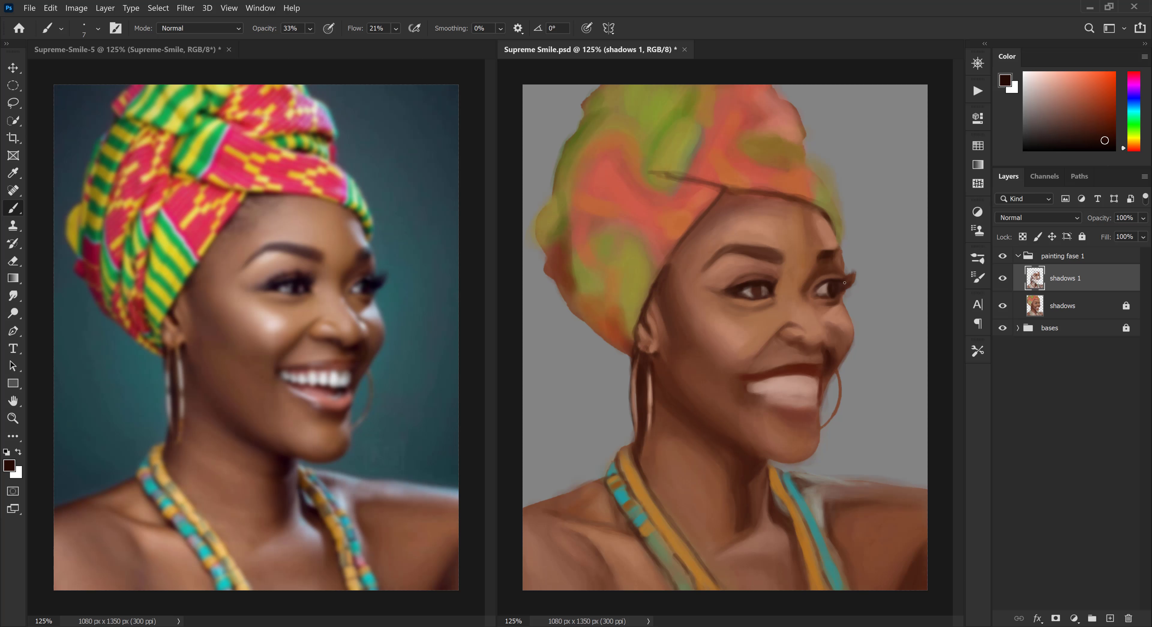
Shade the area between the near eye's inner corner and the nose bridge with a larger brush
{"action": "key", "text": "bracketright"}
{"action": "key", "text": "bracketright"}
{"action": "key", "text": "bracketright"}
{"action": "key", "text": "bracketright"}
{"action": "mouse_move", "coordinate": [731, 284]}
{"action": "left_mouse_down"}
{"action": "mouse_move", "coordinate": [774, 276]}
{"action": "mouse_move", "coordinate": [803, 299]}
{"action": "mouse_move", "coordinate": [804, 279]}
{"action": "left_mouse_up"}
{"action": "left_click", "coordinate": [823, 293], "text": "alt"}
{"action": "left_click", "coordinate": [803, 283], "text": "alt"}
Blend the nose bridge between the eyes with further sampled skin tones and a larger brush
{"action": "key", "text": "bracketright"}
{"action": "key", "text": "bracketright"}
{"action": "left_click", "coordinate": [809, 281], "text": "alt"}
{"action": "left_click", "coordinate": [795, 278], "text": "alt"}
{"action": "left_click", "coordinate": [810, 282], "text": "alt"}
{"action": "left_click", "coordinate": [803, 269], "text": "alt"}
{"action": "left_click", "coordinate": [816, 269], "text": "alt"}
Model the length of the nose from the bridge to the tip with sampled browns
{"action": "mouse_move", "coordinate": [810, 270]}
{"action": "left_mouse_down"}
{"action": "mouse_move", "coordinate": [819, 261]}
{"action": "mouse_move", "coordinate": [835, 339]}
{"action": "mouse_move", "coordinate": [801, 325]}
{"action": "mouse_move", "coordinate": [817, 343]}
{"action": "left_mouse_up"}
{"action": "key", "text": "bracketleft"}
{"action": "key", "text": "bracketleft"}
{"action": "left_click", "coordinate": [826, 259], "text": "alt"}
{"action": "key", "text": "bracketright"}
{"action": "left_click", "coordinate": [791, 335], "text": "alt"}
{"action": "left_click", "coordinate": [800, 315], "text": "alt"}
{"action": "left_click", "coordinate": [827, 356], "text": "alt"}
Shape the nostrils, nose tip and near nose wing with sampled light and dark skin tones
{"action": "mouse_move", "coordinate": [829, 353]}
{"action": "left_mouse_down"}
{"action": "mouse_move", "coordinate": [770, 342]}
{"action": "mouse_move", "coordinate": [822, 337]}
{"action": "mouse_move", "coordinate": [814, 326]}
{"action": "mouse_move", "coordinate": [816, 339]}
{"action": "mouse_move", "coordinate": [774, 331]}
{"action": "mouse_move", "coordinate": [814, 350]}
{"action": "mouse_move", "coordinate": [779, 341]}
{"action": "left_mouse_up"}
{"action": "left_click", "coordinate": [781, 330], "text": "alt"}
{"action": "left_click", "coordinate": [792, 345], "text": "alt"}
{"action": "left_click", "coordinate": [816, 331], "text": "alt"}
{"action": "left_click", "coordinate": [806, 322], "text": "alt"}
{"action": "left_click", "coordinate": [819, 331], "text": "alt"}
{"action": "left_click", "coordinate": [793, 327], "text": "alt"}
{"action": "left_click", "coordinate": [812, 341], "text": "alt"}
{"action": "left_click", "coordinate": [790, 334], "text": "alt"}
{"action": "left_click", "coordinate": [823, 339], "text": "alt"}
{"action": "left_click", "coordinate": [794, 353], "text": "alt"}
Darken the underside of the nose and blend it into the near nose wing
{"action": "key", "text": "bracketright"}
{"action": "left_click", "coordinate": [811, 336], "text": "alt"}
{"action": "left_click", "coordinate": [781, 351], "text": "alt"}
{"action": "mouse_move", "coordinate": [791, 353]}
{"action": "left_mouse_down"}
{"action": "mouse_move", "coordinate": [801, 348]}
{"action": "mouse_move", "coordinate": [787, 343]}
{"action": "mouse_move", "coordinate": [832, 334]}
{"action": "mouse_move", "coordinate": [828, 323]}
{"action": "mouse_move", "coordinate": [842, 350]}
{"action": "mouse_move", "coordinate": [808, 354]}
{"action": "left_mouse_up"}
{"action": "left_click", "coordinate": [799, 347], "text": "alt"}
{"action": "left_click", "coordinate": [781, 336], "text": "alt"}
{"action": "left_click", "coordinate": [784, 333], "text": "alt"}
Refine the far nose wing and the adjoining far cheek with a smaller brush and sampled tones
{"action": "key", "text": "bracketleft"}
{"action": "left_click", "coordinate": [830, 332], "text": "alt"}
{"action": "left_click", "coordinate": [824, 330], "text": "alt"}
{"action": "left_click", "coordinate": [832, 349], "text": "alt"}
{"action": "left_click", "coordinate": [838, 340], "text": "alt"}
{"action": "left_click", "coordinate": [841, 351], "text": "alt"}
{"action": "left_click", "coordinate": [830, 353], "text": "alt"}
Blend the far side of the nose into the far cheek with sampled skin tones
{"action": "left_click", "coordinate": [814, 308], "text": "alt"}
{"action": "left_click", "coordinate": [811, 300], "text": "alt"}
{"action": "left_click_drag", "start_coordinate": [820, 310], "coordinate": [826, 329]}
{"action": "left_click", "coordinate": [836, 314], "text": "alt"}
{"action": "left_click", "coordinate": [823, 343], "text": "alt"}
{"action": "key", "text": "bracketleft"}
{"action": "key", "text": "bracketleft"}
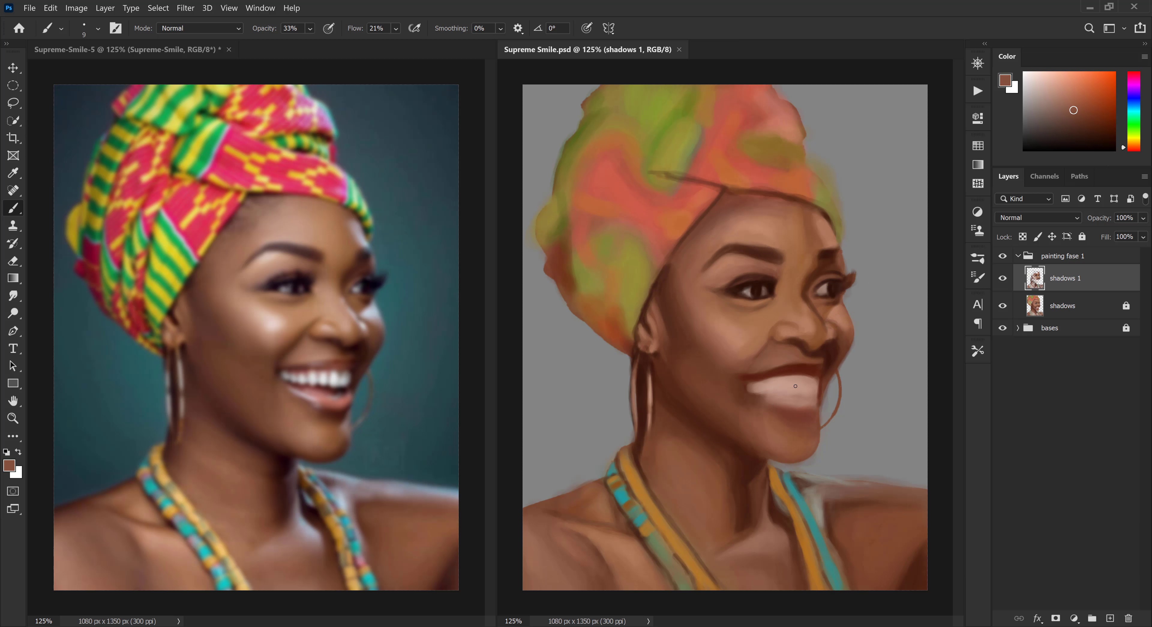
Outline the teeth's lower edge and block in the lower lip and far mouth corner with a dark red-brown
{"action": "left_click", "coordinate": [801, 371], "text": "alt"}
{"action": "left_click_drag", "start_coordinate": [795, 375], "coordinate": [819, 397]}
{"action": "left_click", "coordinate": [783, 372], "text": "alt"}
{"action": "left_click", "coordinate": [827, 361], "text": "alt"}
{"action": "mouse_move", "coordinate": [817, 393]}
{"action": "left_mouse_down"}
{"action": "mouse_move", "coordinate": [800, 400]}
{"action": "mouse_move", "coordinate": [809, 430]}
{"action": "left_mouse_up"}
{"action": "left_click", "coordinate": [819, 388], "text": "alt"}
{"action": "key", "text": "bracketright"}
{"action": "left_click_drag", "start_coordinate": [808, 429], "coordinate": [760, 406]}
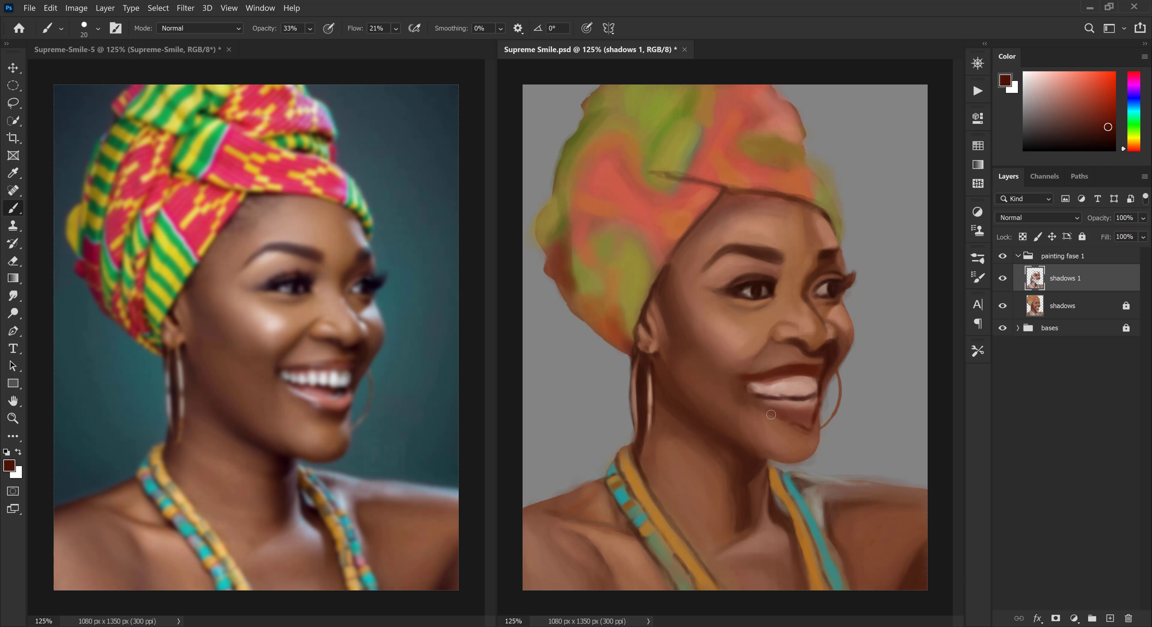
Deepen the near smile fold from the nose wing to the mouth corner with sampled browns
{"action": "left_click", "coordinate": [762, 363], "text": "alt"}
{"action": "left_click", "coordinate": [779, 340], "text": "alt"}
{"action": "mouse_move", "coordinate": [772, 335]}
{"action": "left_mouse_down"}
{"action": "mouse_move", "coordinate": [739, 375]}
{"action": "mouse_move", "coordinate": [741, 364]}
{"action": "mouse_move", "coordinate": [740, 393]}
{"action": "left_mouse_up"}
{"action": "left_click", "coordinate": [768, 372], "text": "alt"}
{"action": "left_click", "coordinate": [746, 366], "text": "alt"}
Model the lower lip and the mouth opening above it with a smaller brush and sampled reds
{"action": "key", "text": "bracketleft"}
{"action": "key", "text": "bracketleft"}
{"action": "key", "text": "["}
{"action": "left_click", "coordinate": [801, 416], "text": "alt"}
{"action": "mouse_move", "coordinate": [786, 411]}
{"action": "left_mouse_down"}
{"action": "mouse_move", "coordinate": [813, 411]}
{"action": "mouse_move", "coordinate": [817, 385]}
{"action": "mouse_move", "coordinate": [799, 382]}
{"action": "mouse_move", "coordinate": [810, 396]}
{"action": "left_mouse_up"}
{"action": "left_click", "coordinate": [790, 401], "text": "alt"}
{"action": "left_click", "coordinate": [807, 383], "text": "alt"}
{"action": "left_click", "coordinate": [797, 372], "text": "alt"}
Separate the front teeth and refine their edges with a 5 px brush and sampled browns
{"action": "key", "text": "["}
{"action": "left_click", "coordinate": [801, 386], "text": "alt"}
{"action": "left_click", "coordinate": [812, 383], "text": "alt"}
{"action": "left_click", "coordinate": [820, 390], "text": "alt"}
{"action": "key", "text": "["}
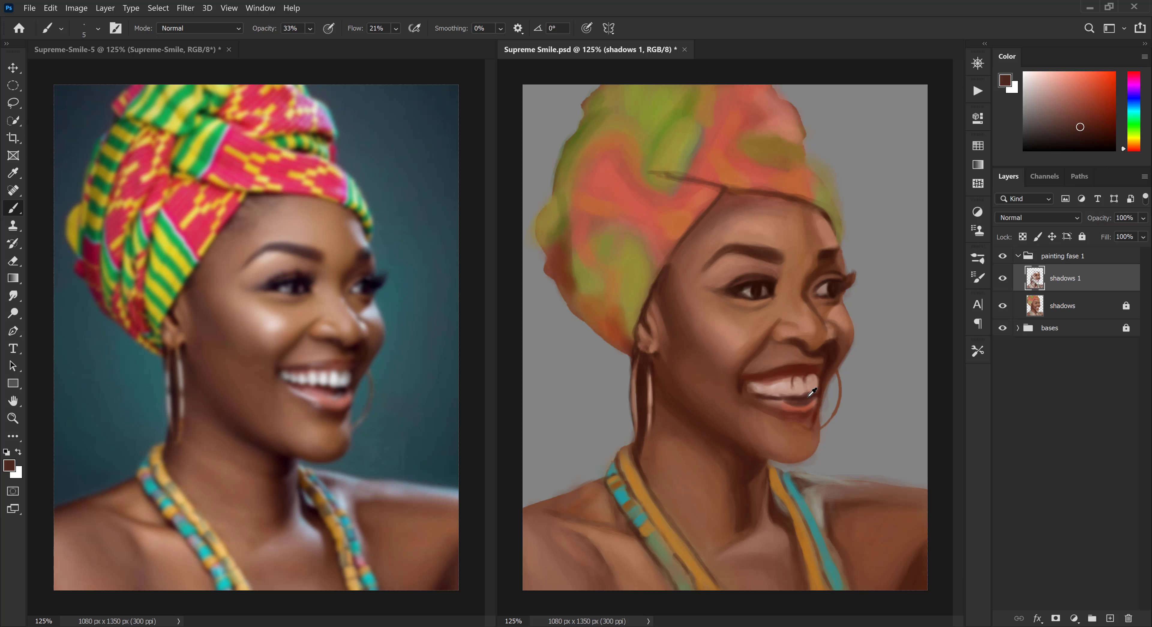
{"action": "left_click", "coordinate": [810, 395], "text": "alt"}
{"action": "key", "text": "]"}
{"action": "left_click", "coordinate": [814, 374], "text": "alt"}
Lighten the upper teeth and blend their surface with a larger brush and sampled tooth colors
{"action": "key", "text": "]"}
{"action": "key", "text": "]"}
{"action": "key", "text": "]"}
{"action": "left_click", "coordinate": [808, 386], "text": "alt"}
{"action": "key", "text": "["}
{"action": "left_click", "coordinate": [799, 386], "text": "alt"}
{"action": "mouse_move", "coordinate": [794, 380]}
{"action": "left_mouse_down"}
{"action": "mouse_move", "coordinate": [794, 391]}
{"action": "mouse_move", "coordinate": [817, 385]}
{"action": "mouse_move", "coordinate": [750, 383]}
{"action": "left_mouse_up"}
{"action": "left_click", "coordinate": [802, 384], "text": "alt"}
{"action": "left_click", "coordinate": [816, 393], "text": "alt"}
Refine the gum line and gaps between the teeth with a smaller brush, and save the painting
{"action": "key", "text": "["}
{"action": "left_click", "coordinate": [803, 379], "text": "alt"}
{"action": "left_click", "coordinate": [803, 371], "text": "alt"}
{"action": "key", "text": "["}
{"action": "key", "text": "["}
{"action": "left_click", "coordinate": [806, 394], "text": "alt"}
{"action": "left_click", "coordinate": [787, 382], "text": "alt"}
{"action": "left_click", "coordinate": [765, 387], "text": "alt"}
{"action": "key", "text": "ctrl+s"}
Shade below the lower lip and along the lower chin with sampled browns
{"action": "left_click", "coordinate": [800, 417], "text": "alt"}
{"action": "left_click", "coordinate": [810, 425], "text": "alt"}
{"action": "left_click_drag", "start_coordinate": [795, 421], "coordinate": [807, 429]}
{"action": "left_click_drag", "start_coordinate": [751, 446], "coordinate": [805, 452]}
{"action": "left_click", "coordinate": [805, 441], "text": "alt"}
Blend the far side of the chin up to the lower lip with a 20 px brush
{"action": "key", "text": "]"}
{"action": "key", "text": "]"}
{"action": "key", "text": "]"}
{"action": "mouse_move", "coordinate": [814, 444]}
{"action": "left_mouse_down"}
{"action": "mouse_move", "coordinate": [815, 426]}
{"action": "mouse_move", "coordinate": [793, 428]}
{"action": "mouse_move", "coordinate": [808, 431]}
{"action": "left_mouse_up"}
{"action": "left_click", "coordinate": [780, 431], "text": "alt"}
{"action": "left_click", "coordinate": [800, 412], "text": "alt"}
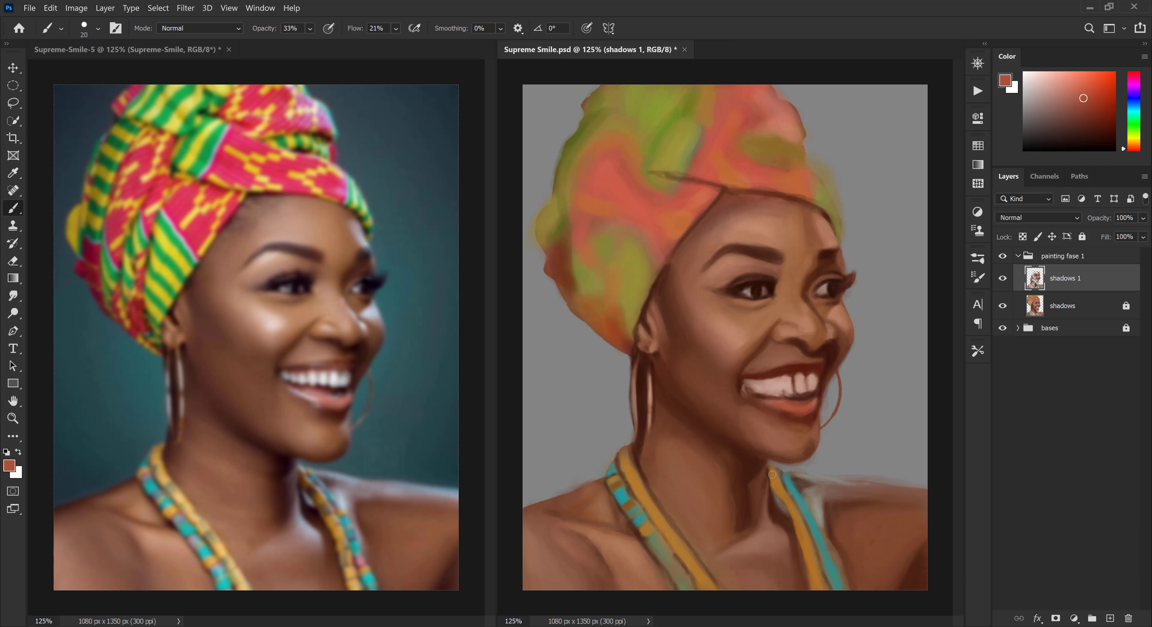
Reshape the lower lip and the upper lip edge with sampled lip, tooth and skin colors
{"action": "left_click", "coordinate": [770, 387], "text": "alt"}
{"action": "mouse_move", "coordinate": [753, 403]}
{"action": "left_mouse_down"}
{"action": "mouse_move", "coordinate": [810, 423]}
{"action": "mouse_move", "coordinate": [785, 369]}
{"action": "left_mouse_up"}
{"action": "left_click", "coordinate": [804, 424], "text": "alt"}
{"action": "left_click", "coordinate": [801, 409], "text": "alt"}
{"action": "key", "text": "["}
{"action": "left_click", "coordinate": [810, 397], "text": "alt"}
{"action": "left_click", "coordinate": [788, 368], "text": "alt"}
{"action": "left_click", "coordinate": [780, 363], "text": "alt"}
{"action": "left_click", "coordinate": [808, 398], "text": "alt"}
{"action": "left_click", "coordinate": [803, 406], "text": "alt"}
Refine the lip line and the edge of the teeth near the mouth corner with a smaller brush
{"action": "key", "text": "["}
{"action": "key", "text": "["}
{"action": "key", "text": "["}
{"action": "key", "text": "["}
{"action": "left_click", "coordinate": [792, 397], "text": "alt"}
{"action": "mouse_move", "coordinate": [800, 407]}
{"action": "left_mouse_down"}
{"action": "mouse_move", "coordinate": [817, 402]}
{"action": "mouse_move", "coordinate": [764, 374]}
{"action": "left_mouse_up"}
{"action": "left_click", "coordinate": [784, 371], "text": "alt"}
{"action": "left_click", "coordinate": [761, 384], "text": "alt"}
{"action": "mouse_move", "coordinate": [760, 383]}
{"action": "left_mouse_down"}
{"action": "mouse_move", "coordinate": [746, 385]}
{"action": "mouse_move", "coordinate": [759, 396]}
{"action": "left_mouse_up"}
{"action": "left_click", "coordinate": [760, 395], "text": "alt"}
Blend the near side of the lower lip into the mouth corner with a larger brush and sampled colors
{"action": "key", "text": "]"}
{"action": "key", "text": "]"}
{"action": "key", "text": "]"}
{"action": "left_click", "coordinate": [787, 397], "text": "alt"}
{"action": "left_click", "coordinate": [784, 403], "text": "alt"}
{"action": "key", "text": "]"}
{"action": "left_click", "coordinate": [770, 408], "text": "alt"}
{"action": "left_click_drag", "start_coordinate": [746, 394], "coordinate": [764, 407]}
Blend the neck beside the hoop earring with sampled browns and a 20 px brush
{"action": "left_click", "coordinate": [642, 451], "text": "alt"}
{"action": "key", "text": "]"}
{"action": "key", "text": "]"}
{"action": "mouse_move", "coordinate": [644, 458]}
{"action": "left_mouse_down"}
{"action": "mouse_move", "coordinate": [636, 497]}
{"action": "mouse_move", "coordinate": [650, 495]}
{"action": "left_mouse_up"}
{"action": "left_click", "coordinate": [661, 473], "text": "alt"}
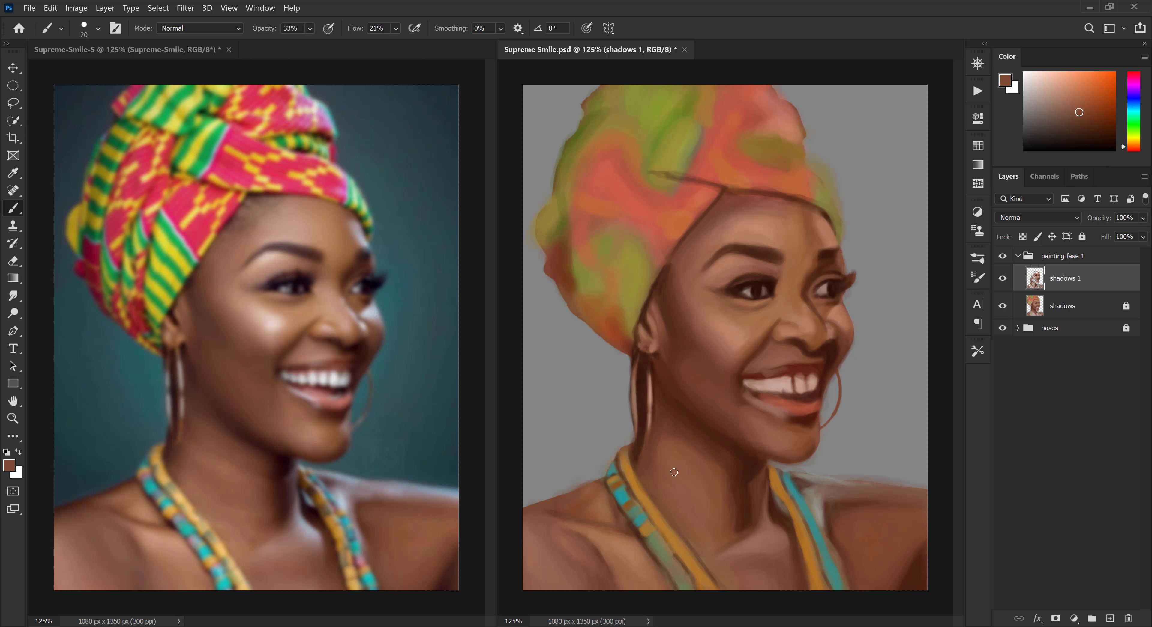
Repaint the upper teeth with sampled light pinks, using a 9 px brush
{"action": "key", "text": "["}
{"action": "key", "text": "["}
{"action": "key", "text": "["}
{"action": "key", "text": "["}
{"action": "key", "text": "["}
{"action": "key", "text": "["}
{"action": "left_click", "coordinate": [810, 395], "text": "alt"}
{"action": "left_click", "coordinate": [812, 390], "text": "alt"}
{"action": "left_click", "coordinate": [781, 389], "text": "alt"}
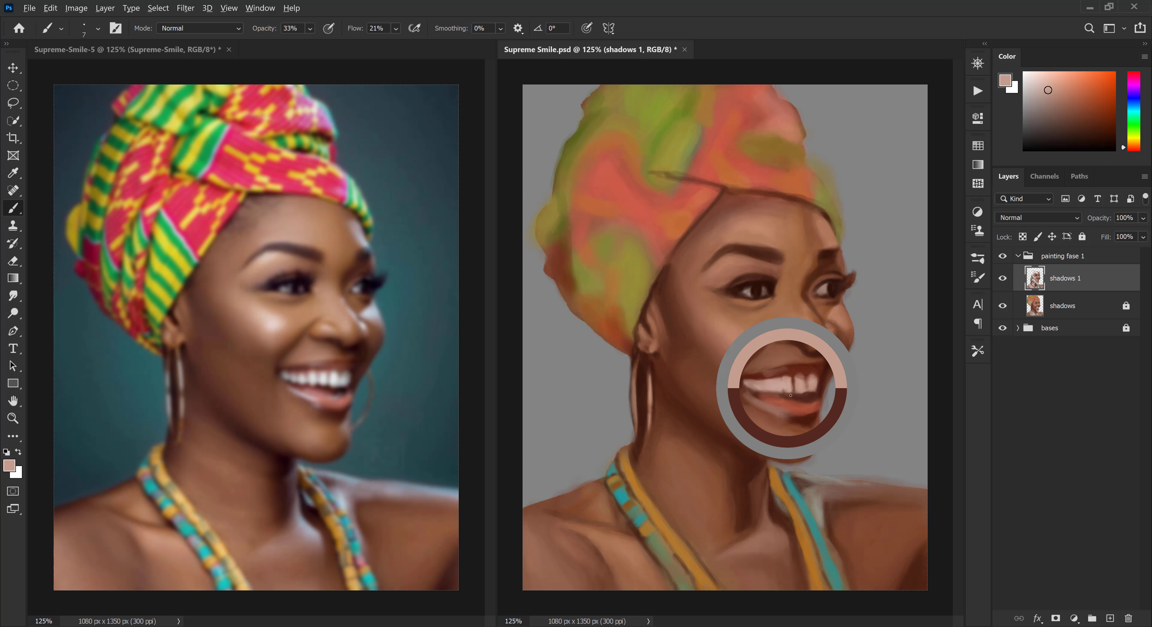
{"action": "key", "text": "]"}
{"action": "key", "text": "]"}
{"action": "left_click_drag", "start_coordinate": [786, 387], "coordinate": [774, 381]}
{"action": "left_click", "coordinate": [780, 375], "text": "alt"}
{"action": "left_click", "coordinate": [777, 388], "text": "alt"}
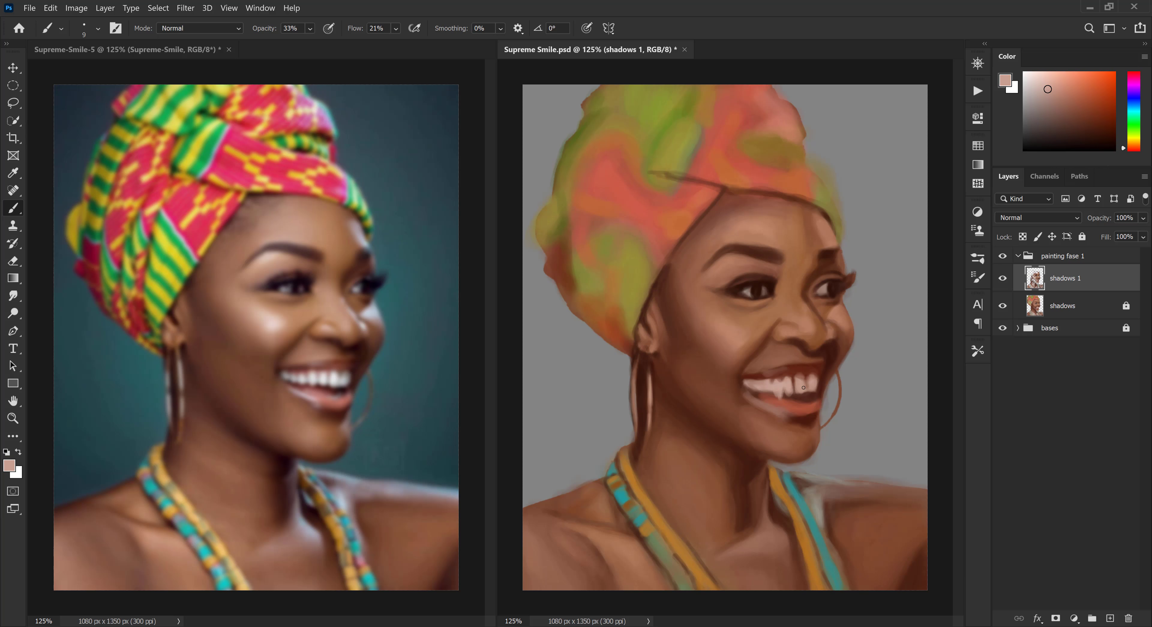
Redefine the gum line and the gaps between the upper teeth with sampled gum and dark mouth colors
{"action": "left_click", "coordinate": [814, 371], "text": "alt"}
{"action": "left_click", "coordinate": [780, 385], "text": "alt"}
{"action": "left_click", "coordinate": [800, 396], "text": "alt"}
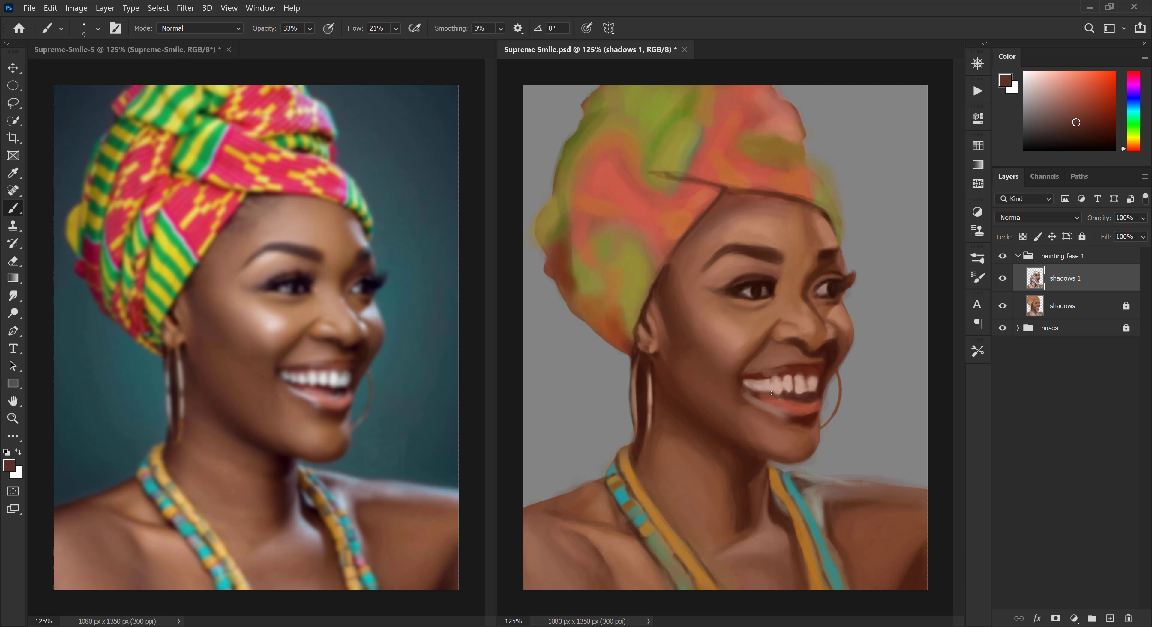
{"action": "left_click", "coordinate": [765, 379], "text": "alt"}
{"action": "left_click", "coordinate": [756, 375], "text": "alt"}
{"action": "left_click", "coordinate": [766, 363], "text": "alt"}
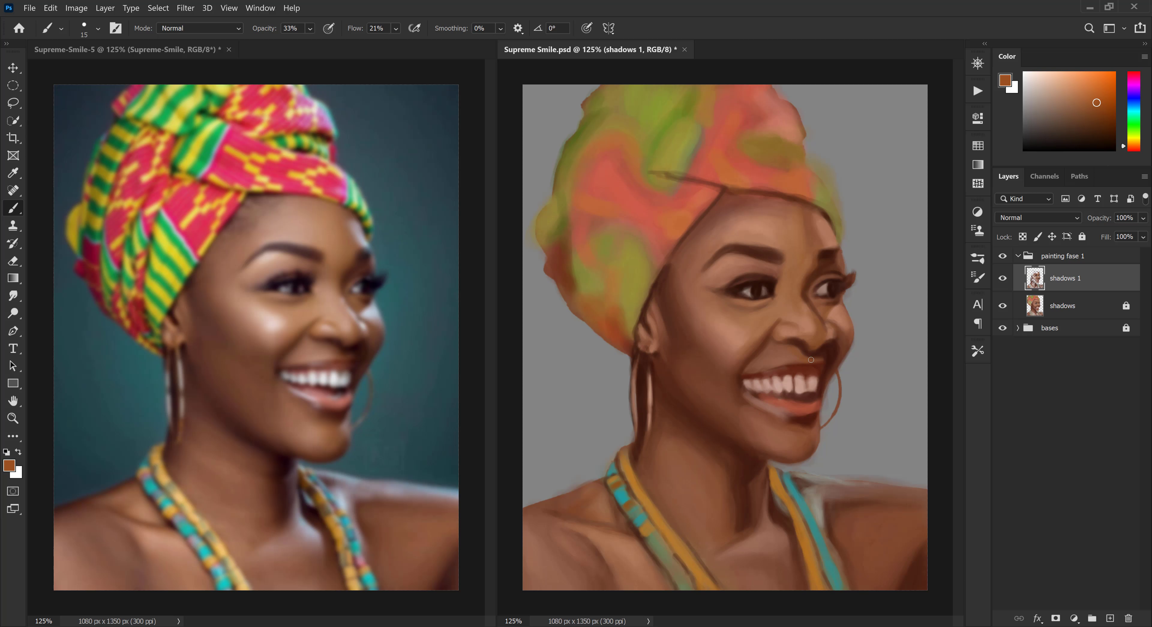
Soften the upper lip and the skin above it with a larger brush and sampled colors
{"action": "key", "text": "bracketright"}
{"action": "key", "text": "bracketright"}
{"action": "key", "text": "bracketright"}
{"action": "key", "text": "bracketright"}
{"action": "key", "text": "bracketright"}
{"action": "left_click", "coordinate": [776, 384], "text": "alt"}
{"action": "mouse_move", "coordinate": [754, 369]}
{"action": "left_mouse_down"}
{"action": "mouse_move", "coordinate": [789, 357]}
{"action": "mouse_move", "coordinate": [772, 362]}
{"action": "left_mouse_up"}
{"action": "left_click", "coordinate": [778, 383], "text": "alt"}
{"action": "key", "text": "bracketleft"}
{"action": "key", "text": "bracketleft"}
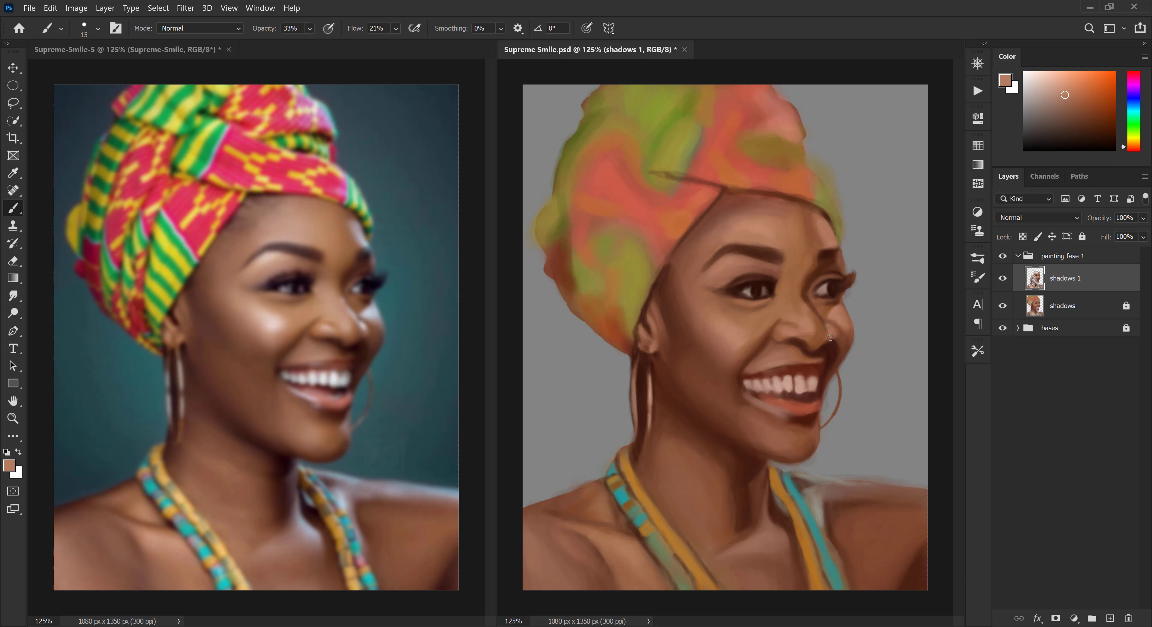
Refine the nose wing and deepen the nostril shadows with dark brown and a 9 px brush
{"action": "left_click", "coordinate": [833, 332], "text": "alt"}
{"action": "left_click", "coordinate": [1108, 128]}
{"action": "left_click", "coordinate": [788, 333], "text": "alt"}
{"action": "left_click", "coordinate": [782, 341], "text": "alt"}
{"action": "key", "text": "bracketleft"}
{"action": "key", "text": "bracketleft"}
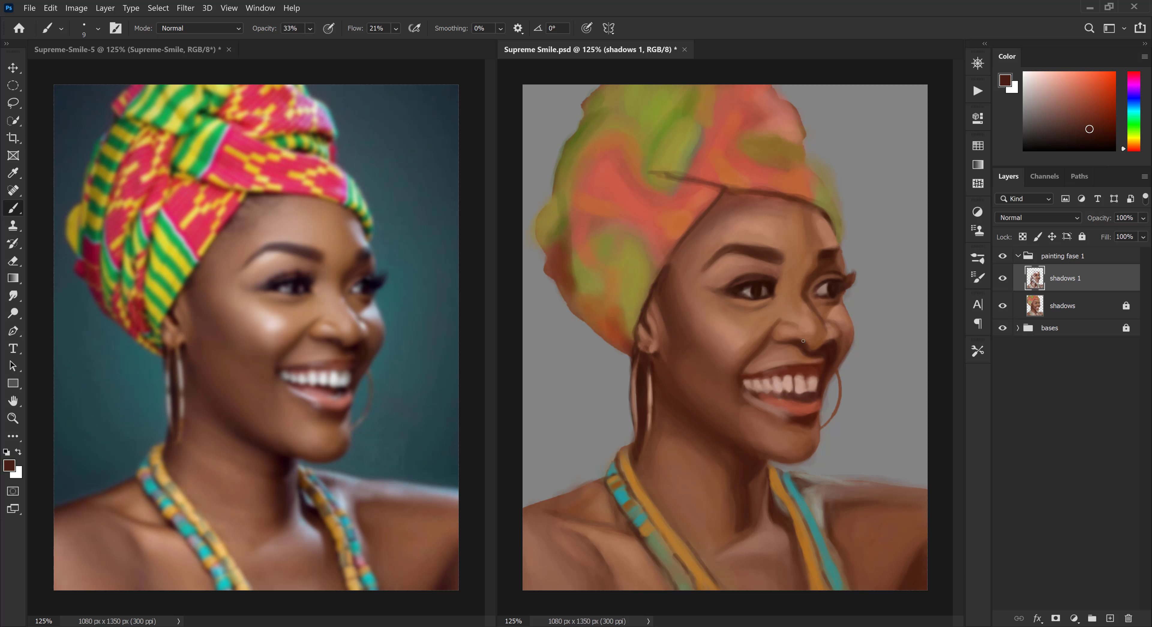
Lighten the lower lip with sampled pinks and blend its lower edge using a 15 px brush
{"action": "left_click", "coordinate": [807, 397], "text": "alt"}
{"action": "key", "text": "bracketright"}
{"action": "key", "text": "bracketright"}
{"action": "left_click", "coordinate": [789, 403], "text": "alt"}
{"action": "mouse_move", "coordinate": [768, 395]}
{"action": "left_mouse_down"}
{"action": "mouse_move", "coordinate": [800, 407]}
{"action": "mouse_move", "coordinate": [811, 368]}
{"action": "left_mouse_up"}
{"action": "left_click", "coordinate": [802, 406], "text": "alt"}
{"action": "left_click", "coordinate": [756, 427], "text": "alt"}
{"action": "left_click", "coordinate": [740, 394], "text": "alt"}
{"action": "left_click", "coordinate": [755, 403], "text": "alt"}
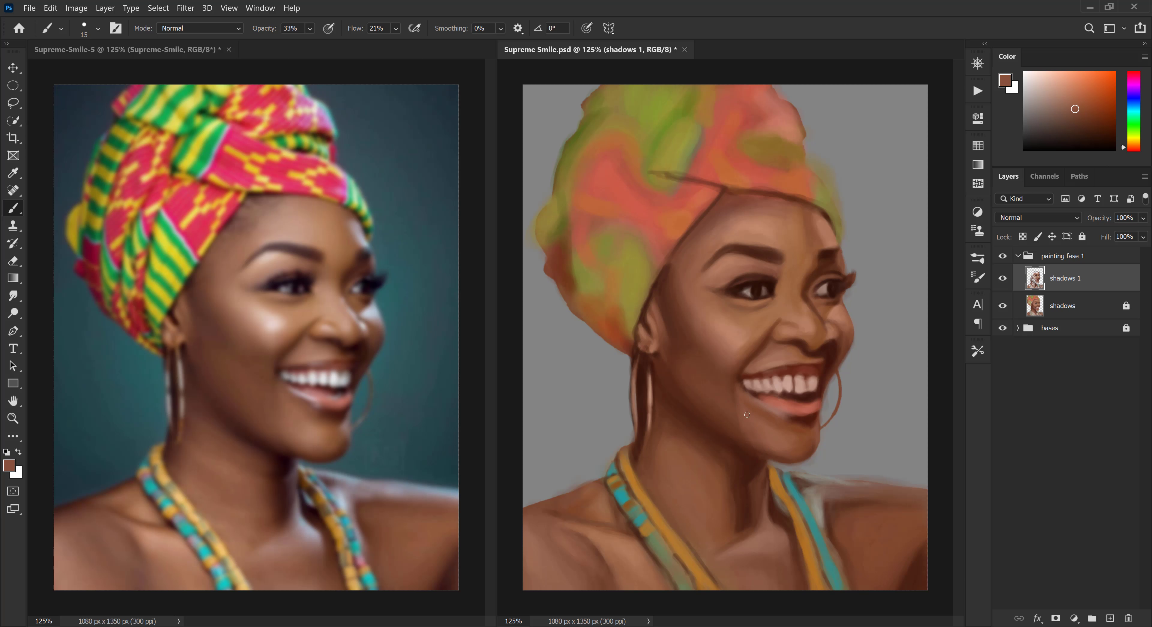
Blend the skin from the near mouth corner down to the chin with sampled browns
{"action": "left_click", "coordinate": [763, 386], "text": "alt"}
{"action": "mouse_move", "coordinate": [746, 391]}
{"action": "left_mouse_down"}
{"action": "mouse_move", "coordinate": [714, 440]}
{"action": "mouse_move", "coordinate": [739, 390]}
{"action": "mouse_move", "coordinate": [766, 434]}
{"action": "left_mouse_up"}
{"action": "left_click", "coordinate": [716, 440], "text": "alt"}
{"action": "key", "text": "bracketright"}
{"action": "left_click", "coordinate": [769, 438], "text": "alt"}
{"action": "left_click", "coordinate": [756, 447], "text": "alt"}
{"action": "left_click", "coordinate": [742, 416], "text": "alt"}
Smooth the near cheek and jaw with a 30 px brush and sampled skin browns
{"action": "key", "text": "bracketright"}
{"action": "key", "text": "bracketright"}
{"action": "key", "text": "bracketright"}
{"action": "left_click", "coordinate": [674, 290], "text": "alt"}
{"action": "left_click", "coordinate": [729, 417], "text": "alt"}
{"action": "left_click", "coordinate": [720, 419], "text": "alt"}
{"action": "left_click_drag", "start_coordinate": [678, 327], "coordinate": [684, 398]}
{"action": "left_click", "coordinate": [694, 360], "text": "alt"}
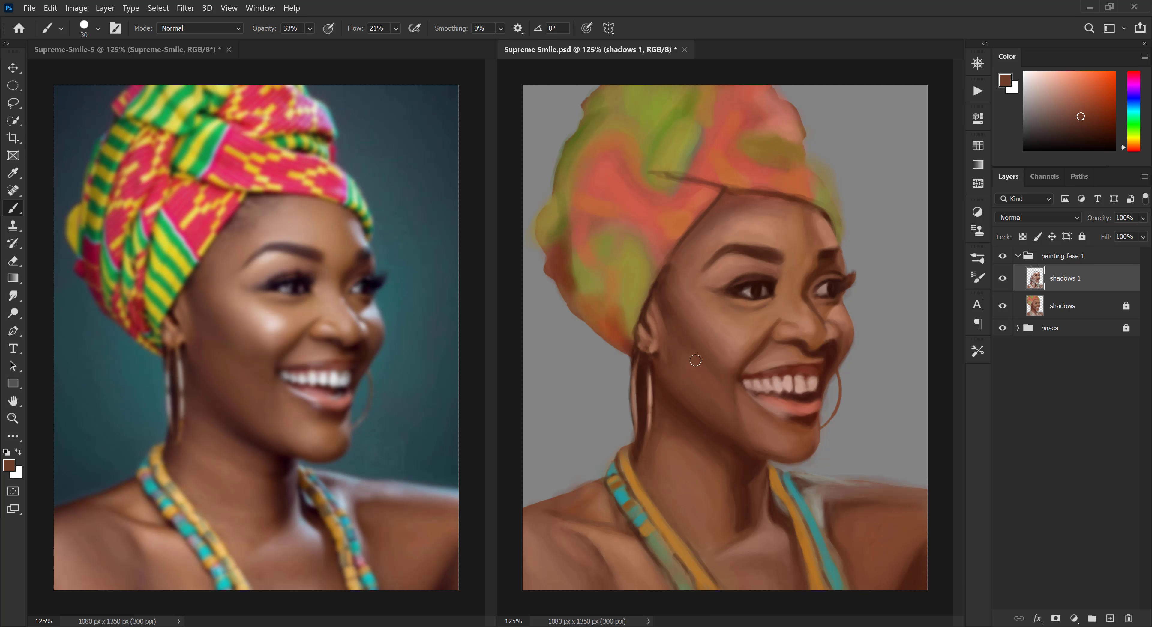
Save the painting and blend the upper forehead along the headwrap's edge with a smaller brush
{"action": "key", "text": "ctrl+s"}
{"action": "key", "text": "bracketleft"}
{"action": "left_click", "coordinate": [719, 393], "text": "alt"}
{"action": "key", "text": "bracketleft"}
{"action": "key", "text": "bracketleft"}
{"action": "key", "text": "bracketleft"}
{"action": "left_click", "coordinate": [778, 375], "text": "alt"}
{"action": "left_click", "coordinate": [767, 214], "text": "alt"}
{"action": "left_click_drag", "start_coordinate": [746, 197], "coordinate": [810, 206]}
Outline the headwrap's folds, knot and crossing bands with a thin dark brown brush
{"action": "key", "text": "bracketleft"}
{"action": "key", "text": "bracketleft"}
{"action": "left_click", "coordinate": [658, 288], "text": "alt"}
{"action": "mouse_move", "coordinate": [648, 173]}
{"action": "left_mouse_down"}
{"action": "mouse_move", "coordinate": [619, 326]}
{"action": "mouse_move", "coordinate": [628, 353]}
{"action": "left_mouse_up"}
{"action": "left_click_drag", "start_coordinate": [582, 107], "coordinate": [624, 123]}
{"action": "left_click_drag", "start_coordinate": [631, 89], "coordinate": [670, 117]}
{"action": "left_click_drag", "start_coordinate": [701, 86], "coordinate": [693, 113]}
{"action": "mouse_move", "coordinate": [673, 116]}
{"action": "left_mouse_down"}
{"action": "mouse_move", "coordinate": [740, 145]}
{"action": "mouse_move", "coordinate": [803, 141]}
{"action": "left_mouse_up"}
{"action": "left_click_drag", "start_coordinate": [793, 158], "coordinate": [841, 242]}
{"action": "left_click_drag", "start_coordinate": [804, 160], "coordinate": [755, 159]}
{"action": "left_click_drag", "start_coordinate": [708, 131], "coordinate": [743, 152]}
Strengthen the fold lines around the knot and add dark creases down the back of the headwrap
{"action": "key", "text": "bracketright"}
{"action": "left_click_drag", "start_coordinate": [710, 157], "coordinate": [740, 175]}
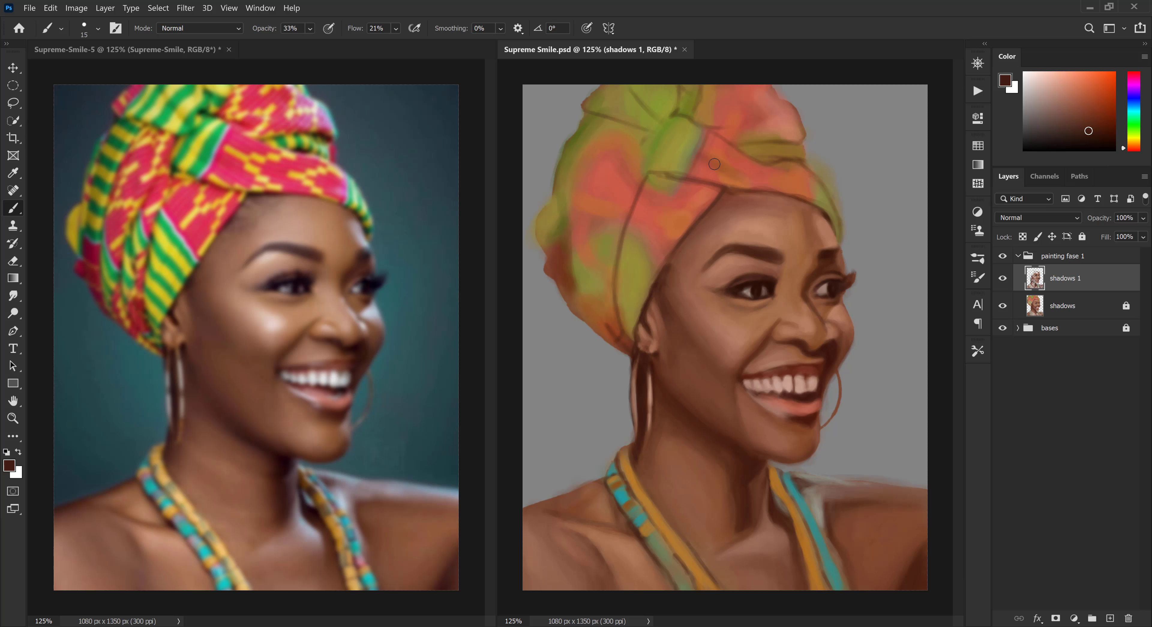
{"action": "left_click_drag", "start_coordinate": [644, 165], "coordinate": [664, 174]}
{"action": "mouse_move", "coordinate": [693, 118]}
{"action": "left_mouse_down"}
{"action": "mouse_move", "coordinate": [722, 130]}
{"action": "mouse_move", "coordinate": [792, 107]}
{"action": "left_mouse_up"}
{"action": "key", "text": "bracketleft"}
{"action": "mouse_move", "coordinate": [586, 117]}
{"action": "left_mouse_down"}
{"action": "mouse_move", "coordinate": [553, 225]}
{"action": "mouse_move", "coordinate": [551, 282]}
{"action": "left_mouse_up"}
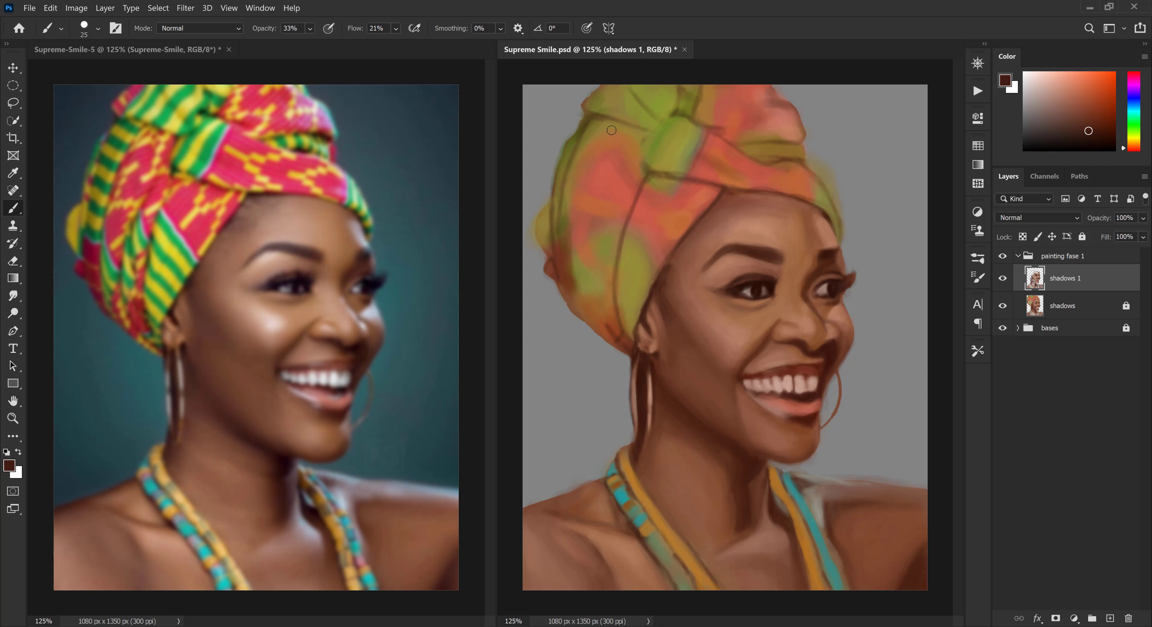
{"action": "left_click_drag", "start_coordinate": [629, 170], "coordinate": [595, 301]}
{"action": "left_click_drag", "start_coordinate": [600, 162], "coordinate": [576, 295]}
Paint blue and green stripes on the headwrap section above the ear
{"action": "left_click", "coordinate": [1136, 106]}
{"action": "left_click", "coordinate": [1059, 90]}
{"action": "left_click", "coordinate": [1134, 123]}
{"action": "mouse_move", "coordinate": [627, 223]}
{"action": "left_mouse_down"}
{"action": "mouse_move", "coordinate": [656, 268]}
{"action": "mouse_move", "coordinate": [625, 244]}
{"action": "mouse_move", "coordinate": [645, 281]}
{"action": "mouse_move", "coordinate": [619, 291]}
{"action": "mouse_move", "coordinate": [639, 314]}
{"action": "left_mouse_up"}
{"action": "key", "text": "bracketright"}
{"action": "key", "text": "bracketright"}
Open the color swatches and add yellow stripes between the green ones above the ear
{"action": "left_click", "coordinate": [1134, 138]}
{"action": "left_click", "coordinate": [977, 146]}
{"action": "left_click", "coordinate": [842, 163]}
{"action": "left_click", "coordinate": [842, 163]}
{"action": "left_click", "coordinate": [830, 162]}
{"action": "left_click", "coordinate": [830, 163]}
{"action": "left_click_drag", "start_coordinate": [622, 323], "coordinate": [635, 323]}
{"action": "left_click", "coordinate": [830, 162]}
{"action": "left_click", "coordinate": [830, 162]}
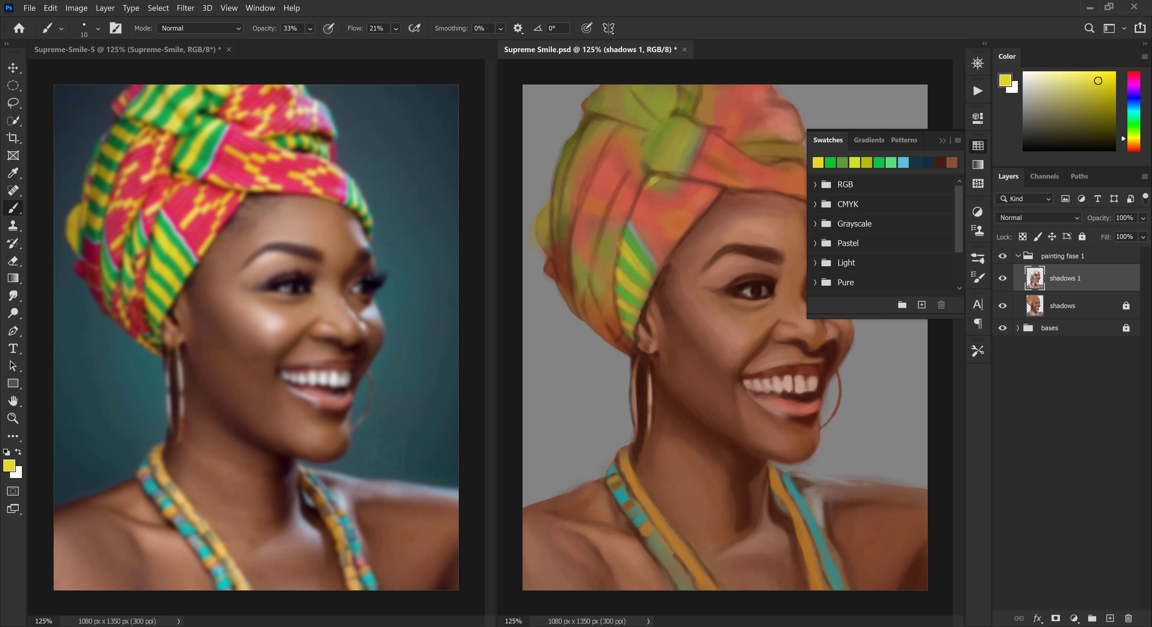
Paint yellow pattern marks along the front headwrap band above the temple with a small brush
{"action": "key", "text": "bracketleft"}
{"action": "left_click_drag", "start_coordinate": [674, 206], "coordinate": [653, 243]}
{"action": "left_click_drag", "start_coordinate": [714, 187], "coordinate": [661, 260]}
Fill the front headwrap band around the yellow marks with crimson red, using a 30 px brush
{"action": "left_click", "coordinate": [1133, 104]}
{"action": "left_click", "coordinate": [1134, 73]}
{"action": "left_click", "coordinate": [1101, 88]}
{"action": "left_click_drag", "start_coordinate": [657, 192], "coordinate": [634, 233]}
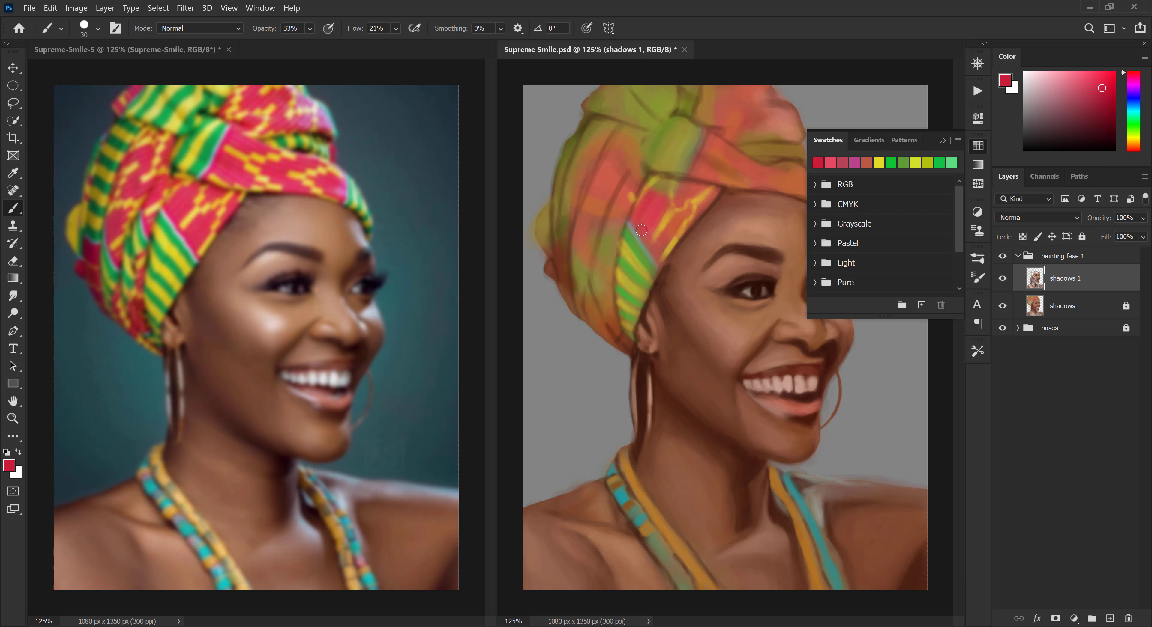
Repaint the front headwrap band at the temple solid crimson, covering the yellow marks
{"action": "left_click", "coordinate": [890, 162]}
{"action": "left_click", "coordinate": [829, 163]}
{"action": "mouse_move", "coordinate": [706, 193]}
{"action": "left_mouse_down"}
{"action": "mouse_move", "coordinate": [662, 181]}
{"action": "mouse_move", "coordinate": [630, 267]}
{"action": "left_mouse_up"}
Paint a thin cyan-blue line along the edge between the crimson front band and the striped section, using a smaller brush
{"action": "key", "text": "bracketleft"}
{"action": "left_click", "coordinate": [830, 163]}
{"action": "left_click", "coordinate": [956, 164]}
{"action": "left_click", "coordinate": [1133, 112]}
{"action": "key", "text": "bracketleft"}
{"action": "key", "text": "bracketleft"}
{"action": "mouse_move", "coordinate": [640, 201]}
{"action": "left_mouse_down"}
{"action": "mouse_move", "coordinate": [670, 254]}
{"action": "mouse_move", "coordinate": [607, 307]}
{"action": "left_mouse_up"}
Paint crimson and green strokes on the narrow fold just behind the striped section above the ear
{"action": "left_click", "coordinate": [855, 163]}
{"action": "left_click", "coordinate": [842, 163]}
{"action": "left_click", "coordinate": [855, 163]}
{"action": "left_click", "coordinate": [890, 162]}
{"action": "key", "text": "bracketleft"}
{"action": "left_click", "coordinate": [854, 162]}
{"action": "mouse_move", "coordinate": [636, 168]}
{"action": "left_mouse_down"}
{"action": "mouse_move", "coordinate": [583, 274]}
{"action": "mouse_move", "coordinate": [605, 227]}
{"action": "left_mouse_up"}
Shade between the stripes above the ear with dark green, and add strokes down to the section's lower end
{"action": "left_click", "coordinate": [1107, 131]}
{"action": "left_click_drag", "start_coordinate": [635, 208], "coordinate": [617, 251]}
{"action": "left_click_drag", "start_coordinate": [629, 218], "coordinate": [624, 233]}
{"action": "left_click_drag", "start_coordinate": [615, 316], "coordinate": [625, 336]}
{"action": "left_click", "coordinate": [626, 330], "text": "alt"}
{"action": "left_click", "coordinate": [831, 163]}
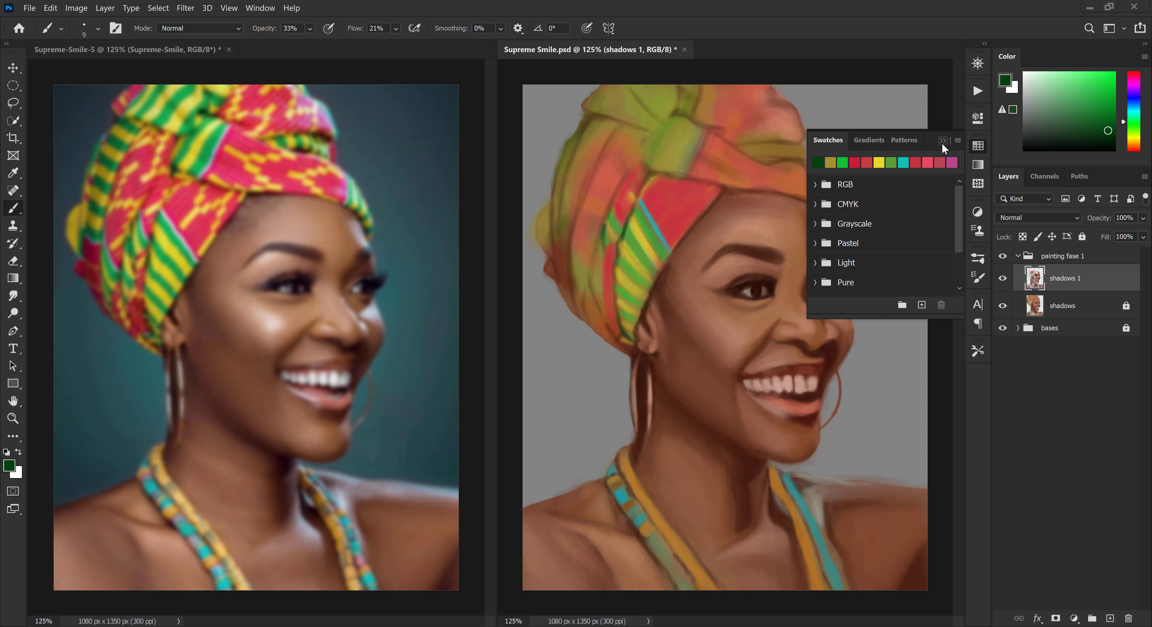
Paint the headwrap's lower edge behind the ear crimson with a larger brush
{"action": "left_click", "coordinate": [842, 162]}
{"action": "left_click", "coordinate": [854, 163]}
{"action": "key", "text": "bracketright"}
{"action": "key", "text": "bracketright"}
{"action": "left_click_drag", "start_coordinate": [602, 296], "coordinate": [632, 357]}
Add small yellow and dark pattern marks along the headwrap's lower edge beside the ear
{"action": "left_click", "coordinate": [878, 163]}
{"action": "key", "text": "bracketleft"}
{"action": "key", "text": "bracketleft"}
{"action": "key", "text": "bracketleft"}
{"action": "left_click", "coordinate": [830, 162]}
{"action": "left_click", "coordinate": [854, 162]}
{"action": "left_click", "coordinate": [830, 162]}
{"action": "left_click", "coordinate": [842, 163]}
{"action": "key", "text": "bracketright"}
{"action": "key", "text": "bracketright"}
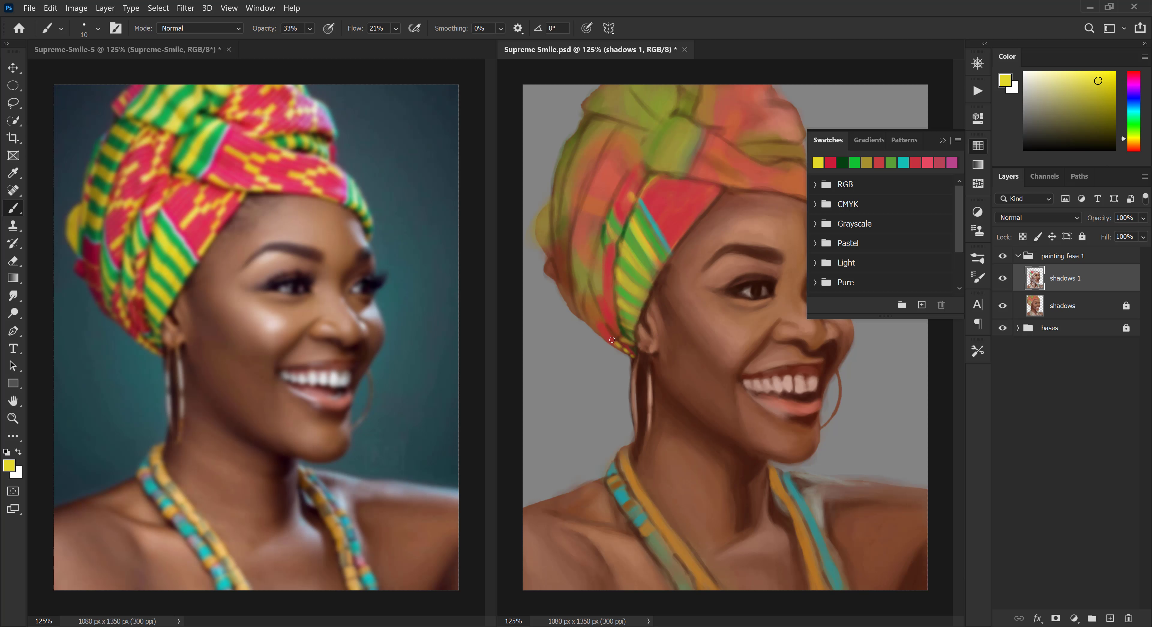
Continue the yellow pattern marks up the crimson lower back edge of the headwrap
{"action": "left_click", "coordinate": [830, 163]}
{"action": "left_click", "coordinate": [943, 141]}
{"action": "left_click", "coordinate": [978, 147]}
{"action": "left_click", "coordinate": [831, 162]}
{"action": "left_click_drag", "start_coordinate": [588, 300], "coordinate": [596, 324]}
{"action": "left_click", "coordinate": [978, 146]}
{"action": "left_click", "coordinate": [830, 163]}
{"action": "left_click", "coordinate": [842, 163]}
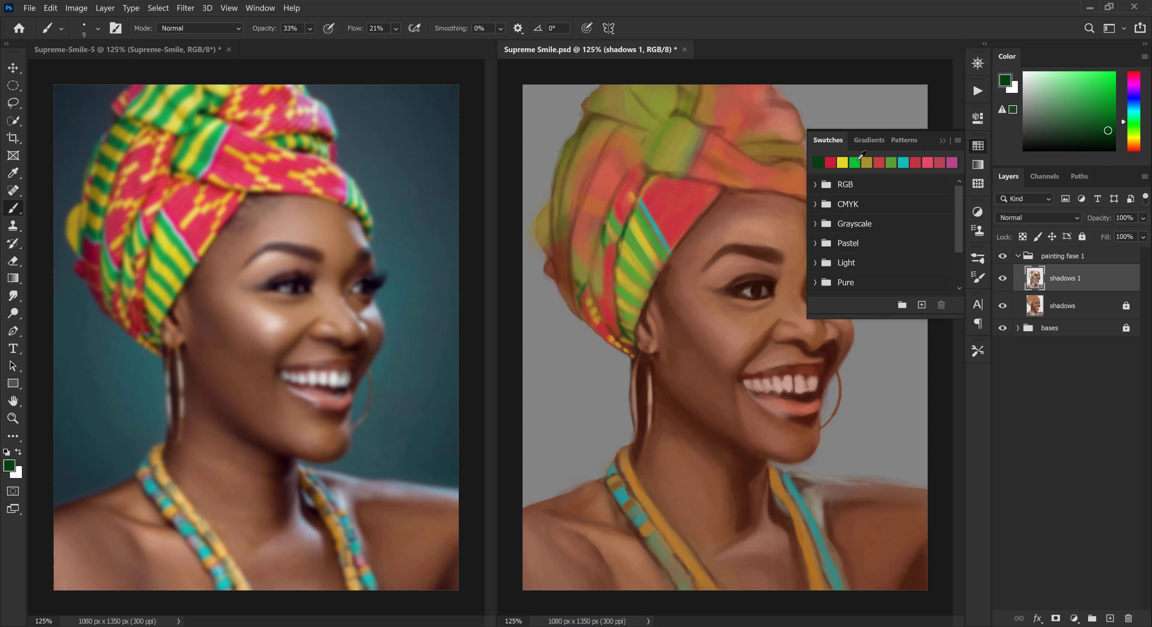
Choose a dark red and shade the headwrap's lower back edge with it
{"action": "left_click", "coordinate": [855, 163]}
{"action": "left_click", "coordinate": [842, 162]}
{"action": "left_click_drag", "start_coordinate": [1103, 91], "coordinate": [1109, 118]}
{"action": "left_click_drag", "start_coordinate": [560, 287], "coordinate": [597, 335]}
Paint yellow and green stripes on the fold behind the striped ear section, using a slightly larger brush
{"action": "key", "text": "bracketright"}
{"action": "key", "text": "bracketright"}
{"action": "mouse_move", "coordinate": [612, 249]}
{"action": "left_mouse_down"}
{"action": "mouse_move", "coordinate": [610, 292]}
{"action": "mouse_move", "coordinate": [602, 279]}
{"action": "left_mouse_up"}
{"action": "left_click", "coordinate": [977, 147]}
{"action": "left_click", "coordinate": [977, 146]}
{"action": "left_click", "coordinate": [842, 163]}
{"action": "left_click", "coordinate": [867, 163]}
{"action": "left_click_drag", "start_coordinate": [610, 225], "coordinate": [607, 244]}
{"action": "left_click", "coordinate": [830, 163]}
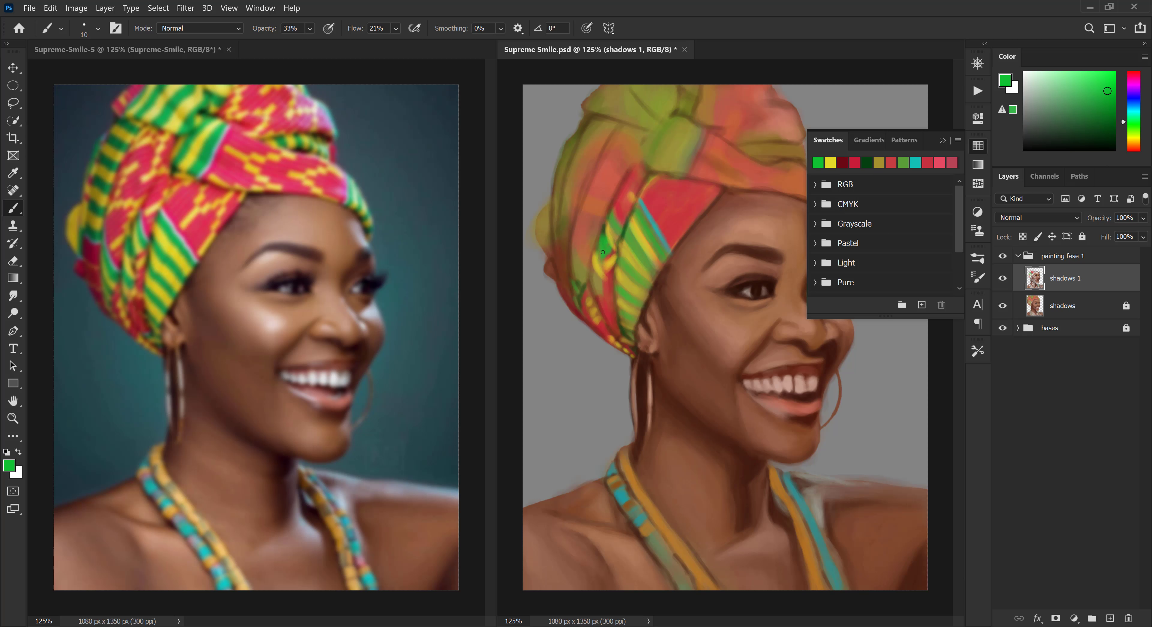
Deepen the gaps between the new stripes on that fold with dark red and dark green
{"action": "key", "text": "bracketleft"}
{"action": "left_click", "coordinate": [605, 284], "text": "alt"}
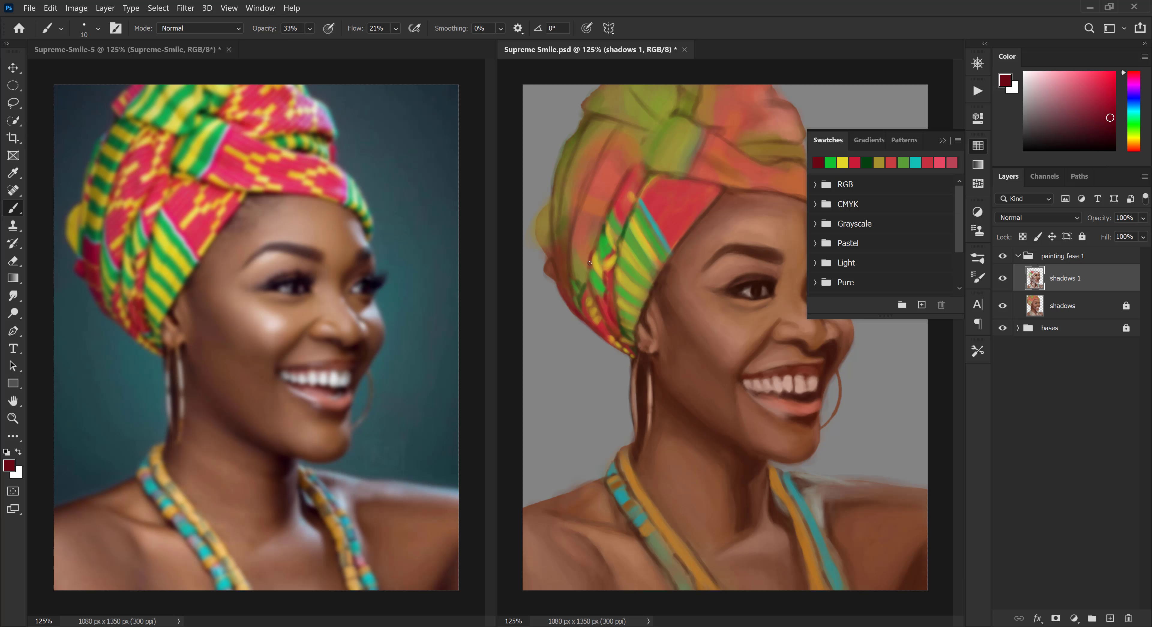
{"action": "left_click", "coordinate": [866, 162]}
{"action": "left_click_drag", "start_coordinate": [599, 229], "coordinate": [589, 283]}
Paint yellow and green stripes on the rearmost lower fold and add cyan accents at their upper end
{"action": "left_click", "coordinate": [842, 163]}
{"action": "left_click", "coordinate": [855, 163]}
{"action": "left_click_drag", "start_coordinate": [570, 245], "coordinate": [583, 284]}
{"action": "left_click", "coordinate": [842, 163]}
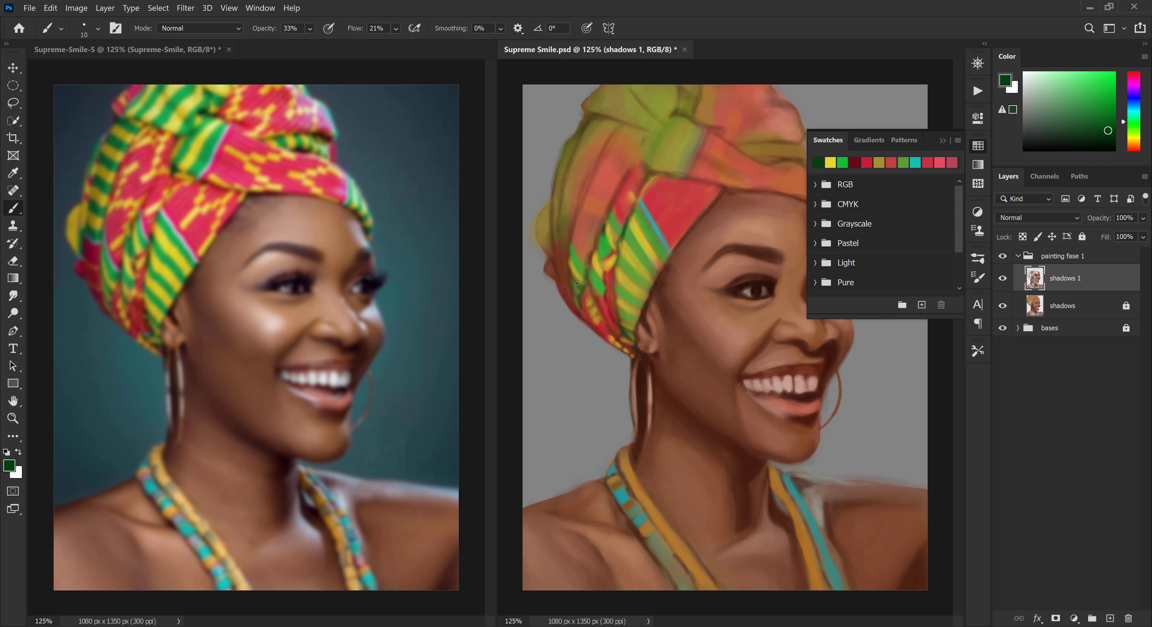
{"action": "left_click", "coordinate": [842, 163]}
{"action": "left_click", "coordinate": [915, 162]}
{"action": "left_click_drag", "start_coordinate": [572, 243], "coordinate": [590, 256]}
Fill the large fold behind the front knot with crimson, using a larger brush
{"action": "left_click", "coordinate": [867, 162]}
{"action": "left_click", "coordinate": [878, 163]}
{"action": "key", "text": "bracketright"}
{"action": "key", "text": "bracketright"}
{"action": "key", "text": "bracketright"}
{"action": "key", "text": "bracketright"}
{"action": "key", "text": "bracketleft"}
{"action": "key", "text": "bracketleft"}
{"action": "mouse_move", "coordinate": [596, 207]}
{"action": "left_mouse_down"}
{"action": "mouse_move", "coordinate": [587, 238]}
{"action": "mouse_move", "coordinate": [642, 138]}
{"action": "mouse_move", "coordinate": [684, 172]}
{"action": "left_mouse_up"}
{"action": "key", "text": "bracketright"}
{"action": "left_click", "coordinate": [942, 141]}
Paint the front knot of the headwrap green and outline its folds with dark green
{"action": "left_click", "coordinate": [624, 255], "text": "alt"}
{"action": "key", "text": "bracketleft"}
{"action": "key", "text": "bracketleft"}
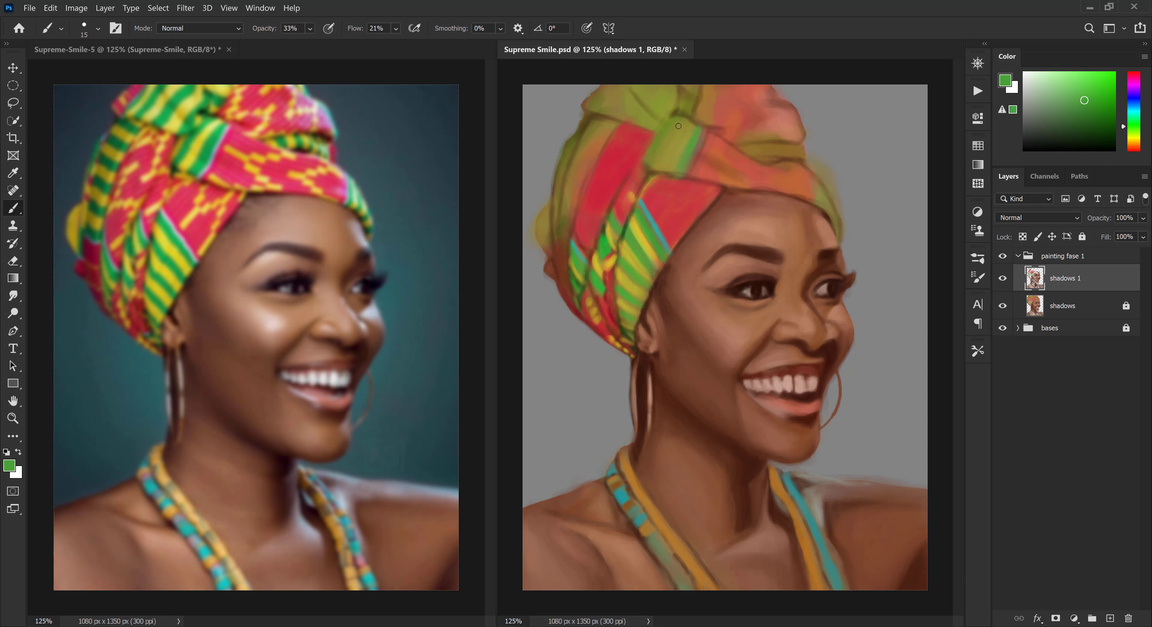
{"action": "left_click", "coordinate": [679, 119], "text": "alt"}
{"action": "left_click", "coordinate": [977, 146]}
{"action": "left_click", "coordinate": [842, 162]}
{"action": "left_click", "coordinate": [942, 140]}
{"action": "left_click_drag", "start_coordinate": [655, 132], "coordinate": [643, 162]}
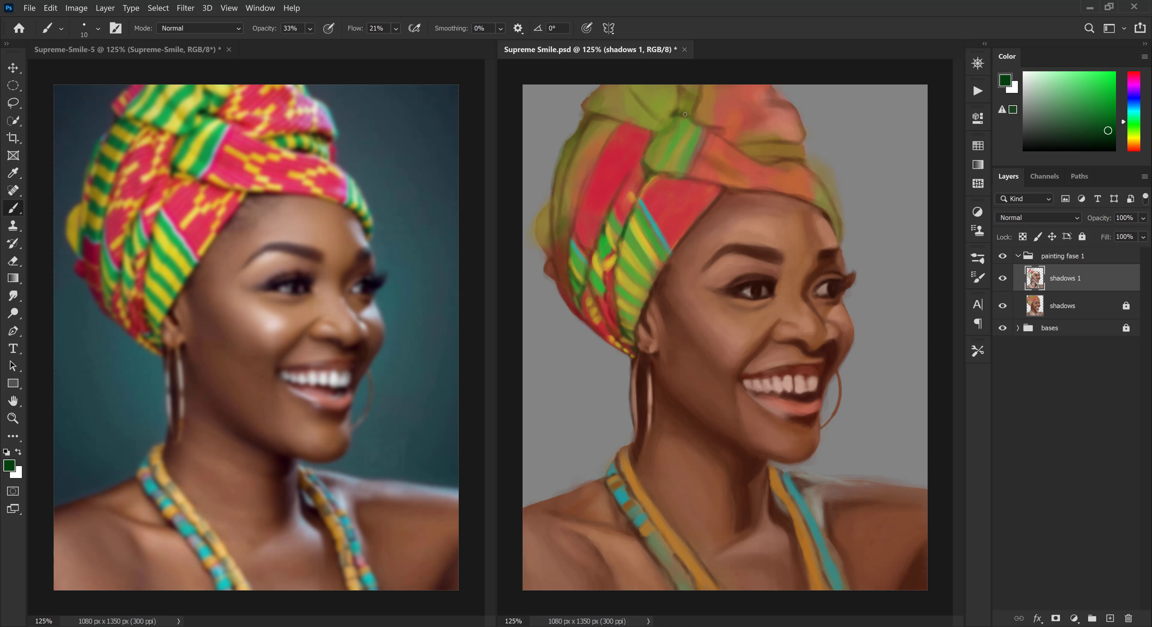
Paint lengthwise stripes down the green knot with a small brush
{"action": "left_click", "coordinate": [978, 146]}
{"action": "left_click", "coordinate": [833, 162]}
{"action": "left_click", "coordinate": [942, 141]}
{"action": "mouse_move", "coordinate": [685, 114]}
{"action": "left_mouse_down"}
{"action": "mouse_move", "coordinate": [698, 124]}
{"action": "mouse_move", "coordinate": [667, 168]}
{"action": "left_mouse_up"}
{"action": "mouse_move", "coordinate": [693, 128]}
{"action": "left_mouse_down"}
{"action": "mouse_move", "coordinate": [677, 181]}
{"action": "mouse_move", "coordinate": [651, 175]}
{"action": "left_mouse_up"}
Strengthen the knot's green and yellow stripes and edge its front side with cyan
{"action": "left_click", "coordinate": [647, 171], "text": "alt"}
{"action": "left_click", "coordinate": [977, 146]}
{"action": "left_click", "coordinate": [901, 161]}
{"action": "left_click", "coordinate": [684, 123], "text": "alt"}
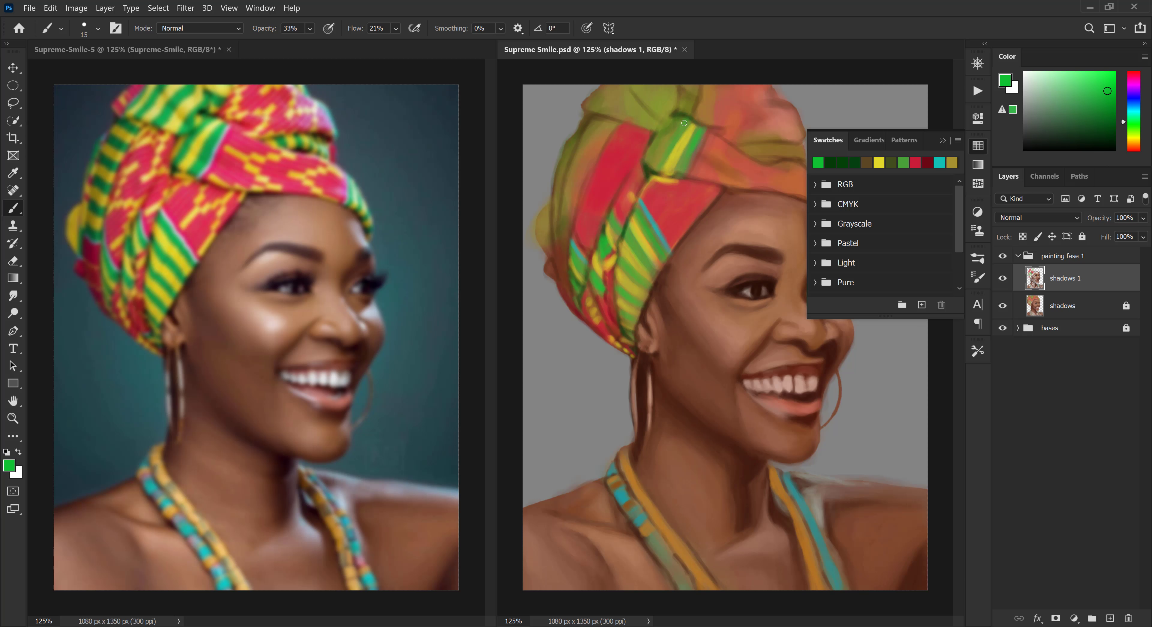
{"action": "left_click", "coordinate": [879, 162]}
{"action": "left_click_drag", "start_coordinate": [674, 115], "coordinate": [676, 125]}
{"action": "mouse_move", "coordinate": [663, 136]}
{"action": "left_mouse_down"}
{"action": "mouse_move", "coordinate": [648, 158]}
{"action": "mouse_move", "coordinate": [689, 181]}
{"action": "mouse_move", "coordinate": [642, 188]}
{"action": "mouse_move", "coordinate": [690, 185]}
{"action": "left_mouse_up"}
{"action": "left_click", "coordinate": [842, 162]}
{"action": "left_click", "coordinate": [939, 162]}
Paint yellow and dark red pattern marks across the upper part of the crimson front band
{"action": "key", "text": "bracketleft"}
{"action": "left_click", "coordinate": [939, 163]}
{"action": "left_click", "coordinate": [939, 163]}
{"action": "left_click", "coordinate": [830, 162]}
{"action": "left_click", "coordinate": [867, 162]}
{"action": "left_click", "coordinate": [842, 163]}
{"action": "left_click", "coordinate": [830, 162]}
{"action": "left_click", "coordinate": [842, 163]}
{"action": "left_click", "coordinate": [842, 162]}
{"action": "left_click", "coordinate": [842, 162]}
{"action": "left_click", "coordinate": [830, 162]}
{"action": "left_click", "coordinate": [830, 163]}
{"action": "mouse_move", "coordinate": [650, 186]}
{"action": "left_mouse_down"}
{"action": "mouse_move", "coordinate": [630, 196]}
{"action": "mouse_move", "coordinate": [667, 227]}
{"action": "mouse_move", "coordinate": [696, 199]}
{"action": "mouse_move", "coordinate": [693, 214]}
{"action": "left_mouse_up"}
Continue the yellow marks along the front band toward the hairline with a 9 px brush
{"action": "left_click", "coordinate": [841, 163]}
{"action": "left_click", "coordinate": [842, 162]}
{"action": "left_click", "coordinate": [842, 162]}
{"action": "key", "text": "["}
{"action": "mouse_move", "coordinate": [690, 225]}
{"action": "left_mouse_down"}
{"action": "mouse_move", "coordinate": [672, 246]}
{"action": "mouse_move", "coordinate": [683, 244]}
{"action": "left_mouse_up"}
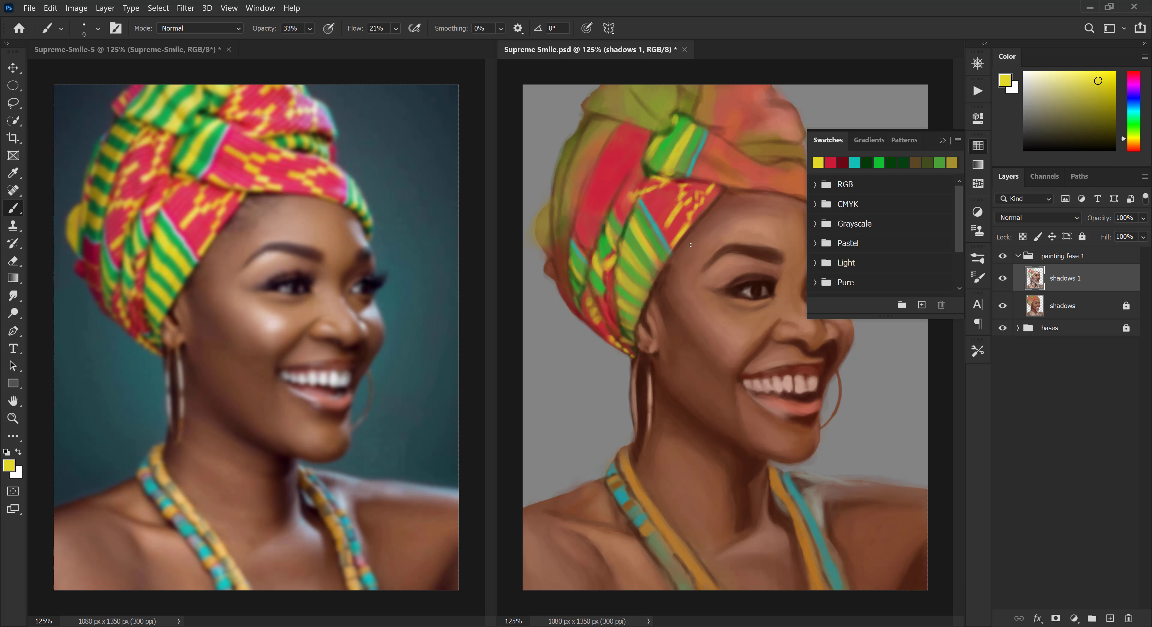
{"action": "left_click_drag", "start_coordinate": [720, 186], "coordinate": [716, 197]}
Fill the headwrap band across the forehead with crimson, using a 25 px brush
{"action": "left_click", "coordinate": [830, 163]}
{"action": "key", "text": "]"}
{"action": "key", "text": "]"}
{"action": "key", "text": "]"}
{"action": "left_click", "coordinate": [942, 140]}
{"action": "mouse_move", "coordinate": [710, 150]}
{"action": "left_mouse_down"}
{"action": "mouse_move", "coordinate": [810, 195]}
{"action": "mouse_move", "coordinate": [761, 160]}
{"action": "left_mouse_up"}
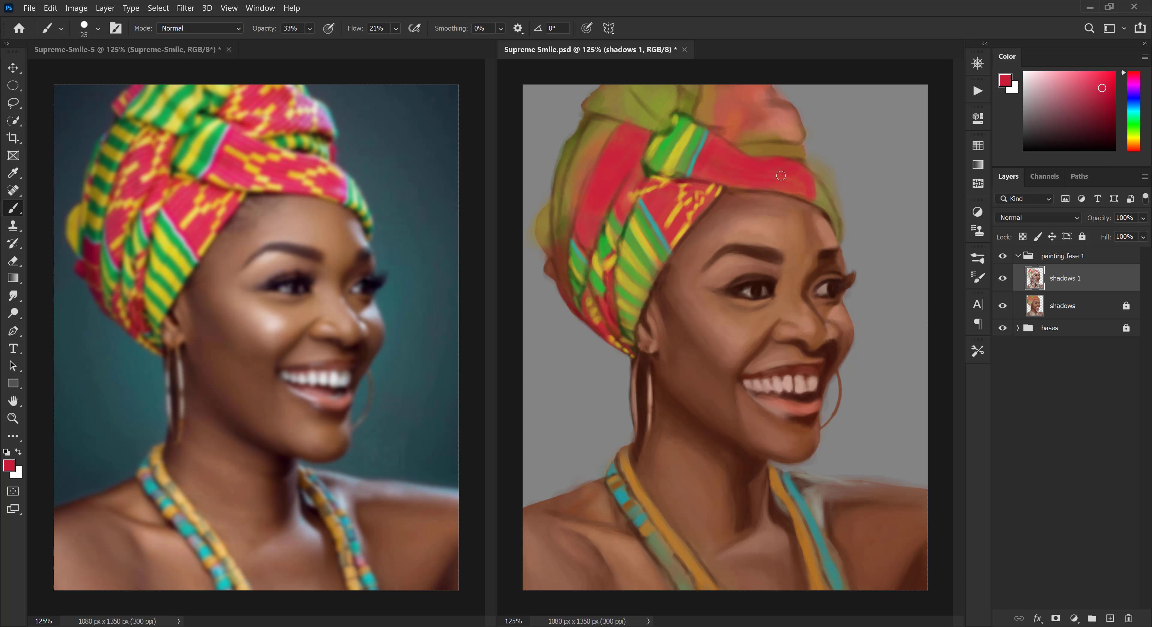
Touch up the upper edge of the striped section above the ear with yellow, using a smaller brush
{"action": "left_click", "coordinate": [978, 146]}
{"action": "left_click", "coordinate": [830, 163]}
{"action": "left_click", "coordinate": [978, 146]}
{"action": "key", "text": "["}
{"action": "key", "text": "["}
{"action": "left_click_drag", "start_coordinate": [631, 206], "coordinate": [620, 213]}
Paint cyan and dark green stripes on the far end of the forehead band
{"action": "left_click", "coordinate": [977, 146]}
{"action": "left_click", "coordinate": [854, 162]}
{"action": "left_click", "coordinate": [978, 146]}
{"action": "left_click", "coordinate": [866, 163]}
{"action": "mouse_move", "coordinate": [813, 178]}
{"action": "left_mouse_down"}
{"action": "mouse_move", "coordinate": [812, 203]}
{"action": "mouse_move", "coordinate": [835, 217]}
{"action": "mouse_move", "coordinate": [842, 242]}
{"action": "left_mouse_up"}
Add yellow and green stripes to the far end of the forehead band, sampling colors from the painting
{"action": "left_click", "coordinate": [977, 145]}
{"action": "left_click", "coordinate": [842, 162]}
{"action": "left_click", "coordinate": [820, 186], "text": "alt"}
{"action": "left_click", "coordinate": [978, 146]}
{"action": "left_click", "coordinate": [830, 162]}
{"action": "left_click", "coordinate": [826, 202], "text": "alt"}
{"action": "left_click", "coordinate": [833, 208], "text": "alt"}
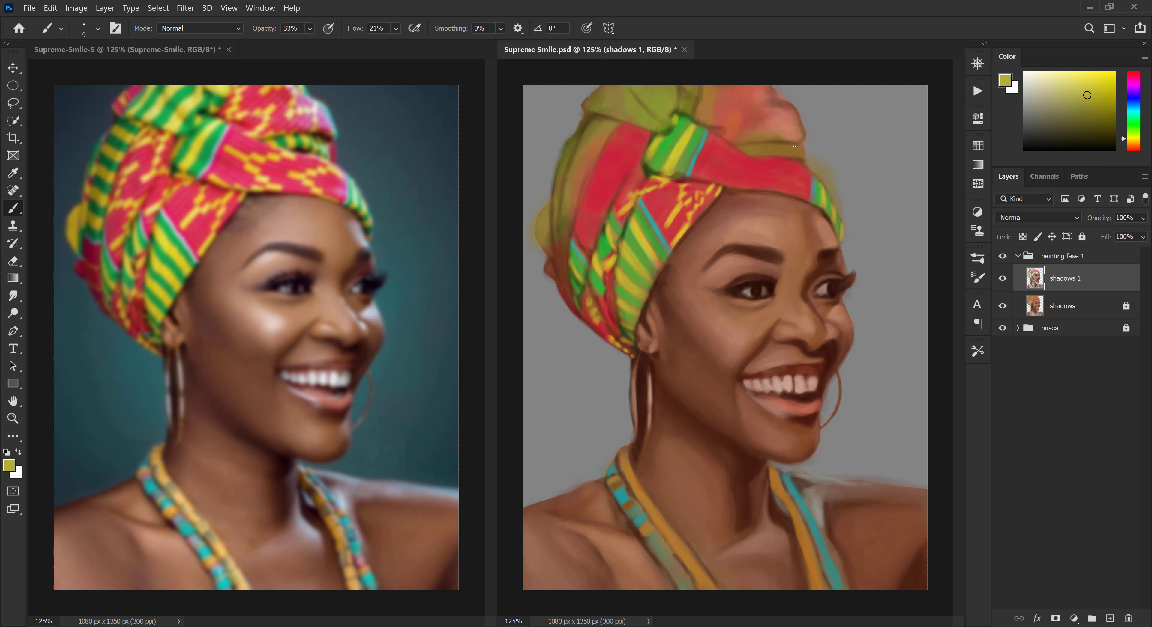
Darken the lower edge and far end of the small olive fold above the forehead band with dark red
{"action": "left_click", "coordinate": [798, 172], "text": "alt"}
{"action": "left_click", "coordinate": [1109, 117]}
{"action": "left_click_drag", "start_coordinate": [798, 144], "coordinate": [807, 170]}
{"action": "left_click", "coordinate": [835, 234], "text": "alt"}
{"action": "key", "text": "bracketright"}
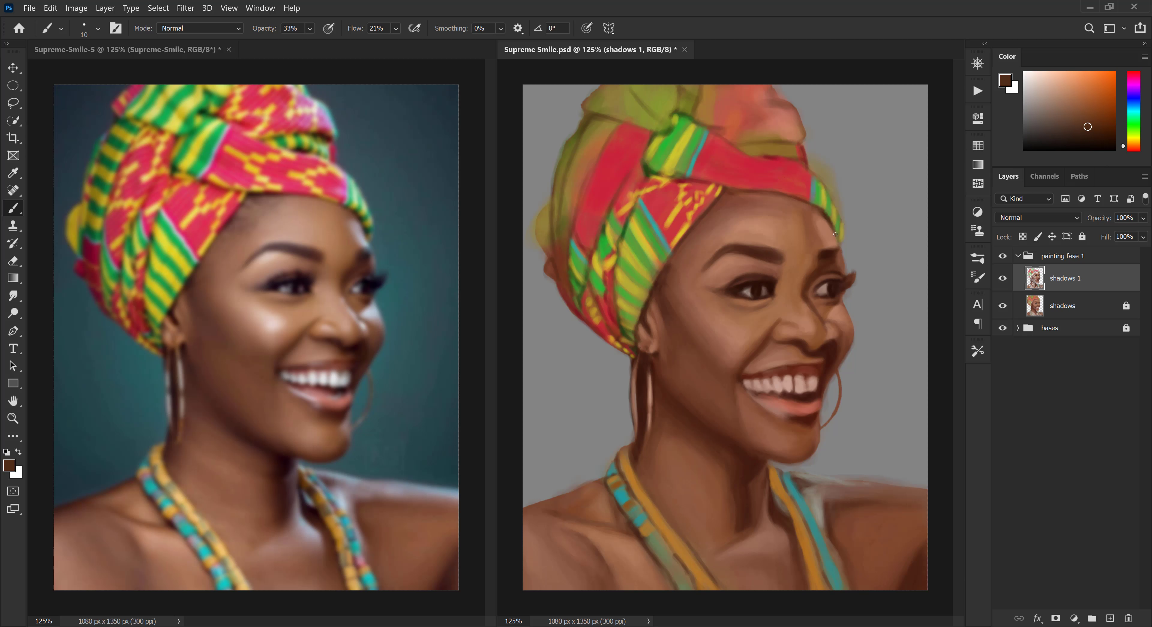
Paint yellow and green stripes across the small fold above the forehead band, sampling the colors from the painting
{"action": "left_click", "coordinate": [748, 150], "text": "alt"}
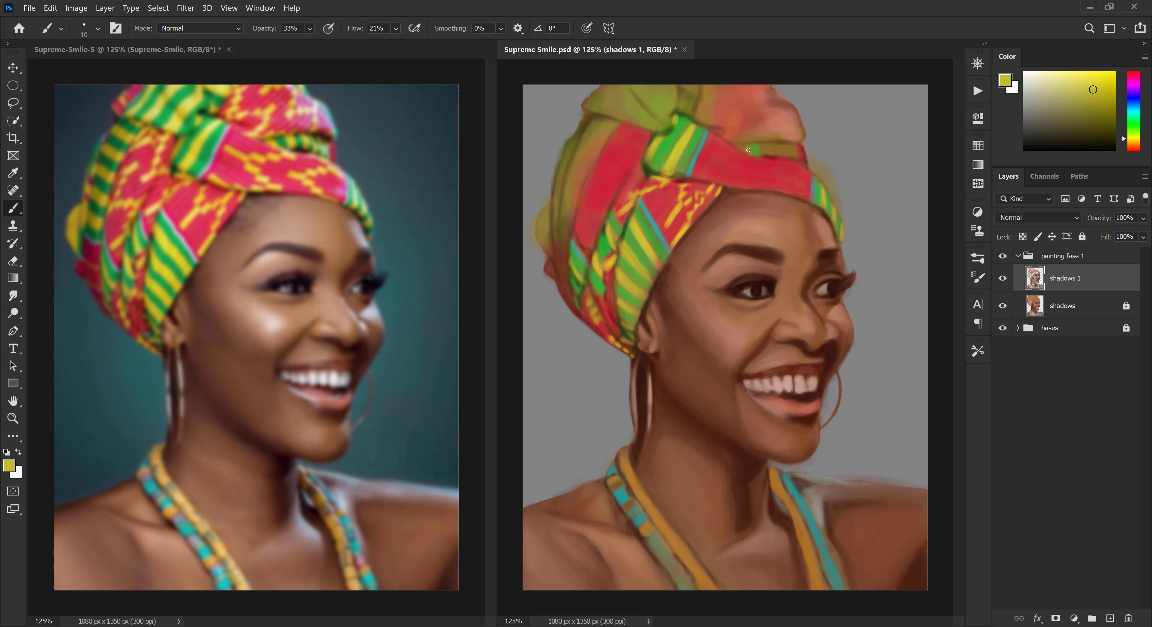
{"action": "left_click", "coordinate": [761, 148], "text": "alt"}
{"action": "key", "text": "bracketleft"}
{"action": "key", "text": "bracketleft"}
{"action": "left_click", "coordinate": [746, 148], "text": "alt"}
{"action": "left_click_drag", "start_coordinate": [767, 144], "coordinate": [777, 156]}
{"action": "left_click", "coordinate": [755, 150], "text": "alt"}
{"action": "left_click", "coordinate": [768, 150], "text": "alt"}
{"action": "left_click_drag", "start_coordinate": [780, 144], "coordinate": [797, 157]}
{"action": "left_click", "coordinate": [757, 148], "text": "alt"}
{"action": "left_click", "coordinate": [769, 150], "text": "alt"}
{"action": "left_click", "coordinate": [776, 149], "text": "alt"}
{"action": "left_click", "coordinate": [805, 154], "text": "alt"}
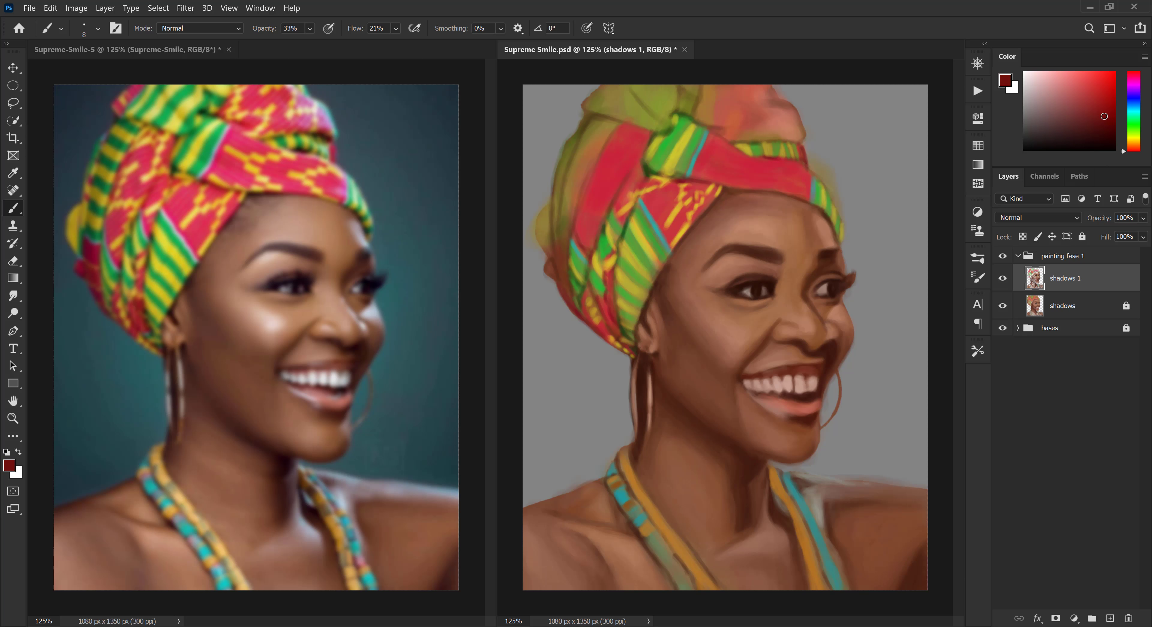
Fill the headwrap's top section with crimson, using a 25 px brush
{"action": "left_click", "coordinate": [721, 158], "text": "alt"}
{"action": "key", "text": "bracketright"}
{"action": "key", "text": "bracketright"}
{"action": "key", "text": "bracketright"}
{"action": "left_click_drag", "start_coordinate": [734, 90], "coordinate": [706, 117]}
{"action": "mouse_move", "coordinate": [720, 119]}
{"action": "left_mouse_down"}
{"action": "mouse_move", "coordinate": [761, 92]}
{"action": "mouse_move", "coordinate": [792, 129]}
{"action": "mouse_move", "coordinate": [729, 128]}
{"action": "left_mouse_up"}
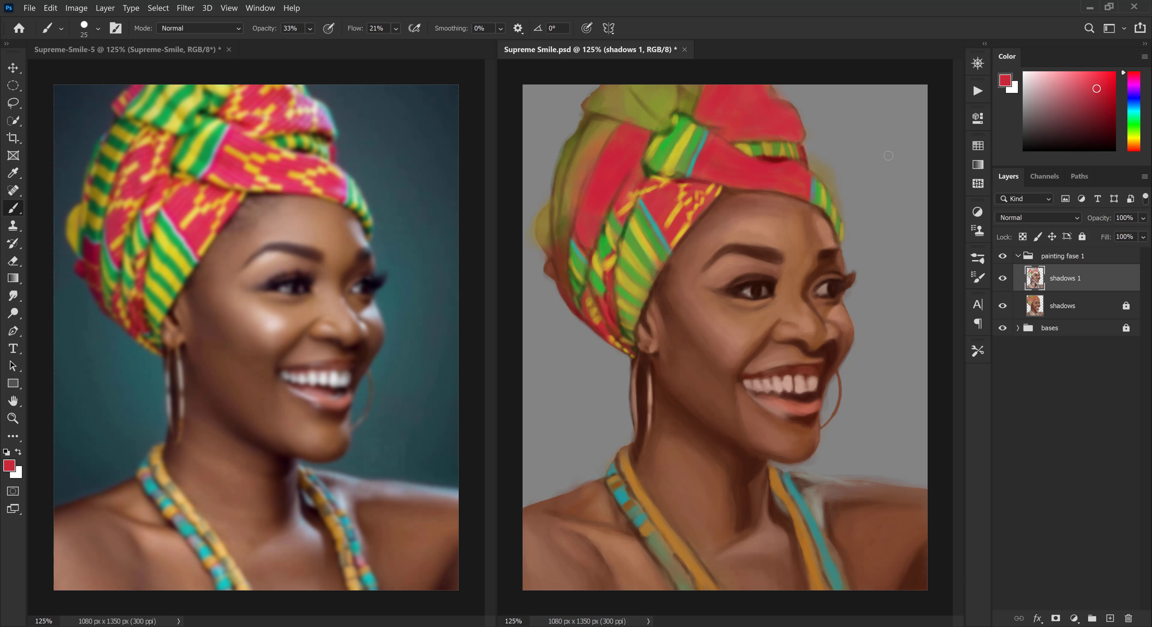
Shade the inner edge of the crimson top section with darker red and add crimson to the upper back corner
{"action": "left_click", "coordinate": [778, 159], "text": "alt"}
{"action": "key", "text": "bracketleft"}
{"action": "left_click_drag", "start_coordinate": [702, 89], "coordinate": [698, 110]}
{"action": "left_click_drag", "start_coordinate": [698, 115], "coordinate": [727, 131]}
{"action": "key", "text": "bracketright"}
{"action": "left_click", "coordinate": [629, 142], "text": "alt"}
{"action": "key", "text": "bracketright"}
{"action": "left_click_drag", "start_coordinate": [613, 94], "coordinate": [608, 83]}
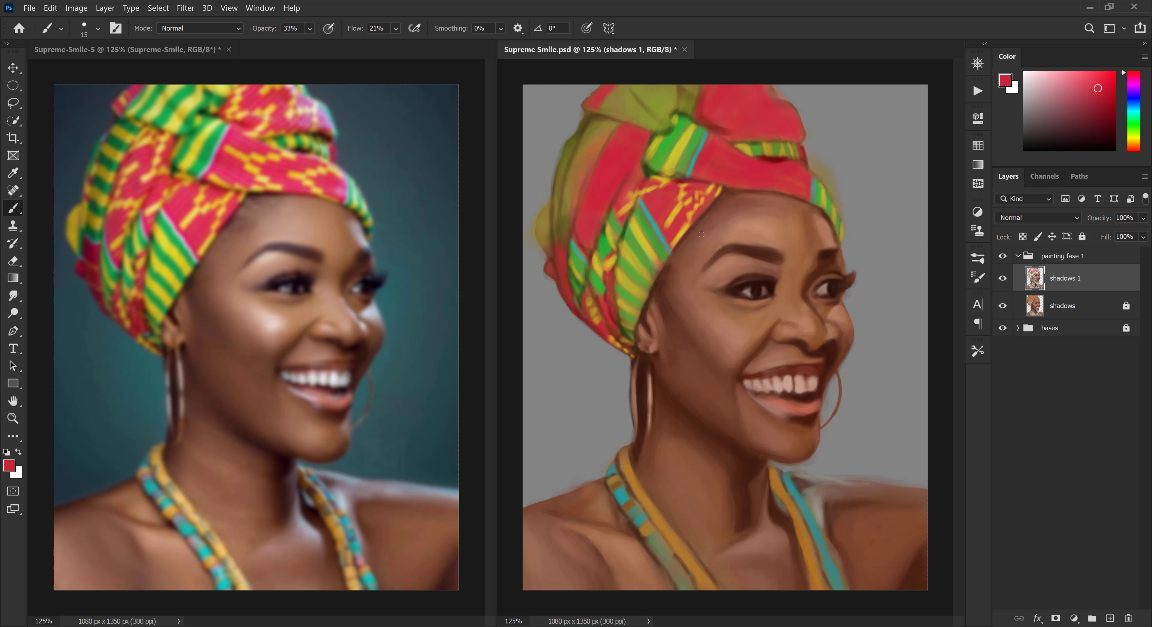
Paint yellow stripes on the green back section of the headwrap, sampling yellow and green from the painting
{"action": "left_click", "coordinate": [691, 165], "text": "alt"}
{"action": "key", "text": "bracketleft"}
{"action": "key", "text": "bracketleft"}
{"action": "left_click", "coordinate": [578, 282], "text": "alt"}
{"action": "key", "text": "bracketright"}
{"action": "key", "text": "bracketright"}
{"action": "key", "text": "bracketright"}
{"action": "left_click", "coordinate": [604, 245], "text": "alt"}
{"action": "mouse_move", "coordinate": [559, 227]}
{"action": "left_mouse_down"}
{"action": "mouse_move", "coordinate": [565, 238]}
{"action": "mouse_move", "coordinate": [579, 212]}
{"action": "mouse_move", "coordinate": [567, 175]}
{"action": "mouse_move", "coordinate": [589, 166]}
{"action": "left_mouse_up"}
{"action": "left_click", "coordinate": [565, 234], "text": "alt"}
{"action": "left_click", "coordinate": [575, 267], "text": "alt"}
Continue the yellow and dark green stripes up the headwrap's back edge toward the top
{"action": "left_click", "coordinate": [604, 244], "text": "alt"}
{"action": "left_click", "coordinate": [569, 208], "text": "alt"}
{"action": "left_click", "coordinate": [568, 218], "text": "alt"}
{"action": "left_click", "coordinate": [568, 207], "text": "alt"}
{"action": "left_click", "coordinate": [571, 191], "text": "alt"}
{"action": "left_click", "coordinate": [581, 181], "text": "alt"}
{"action": "left_click", "coordinate": [578, 172], "text": "alt"}
{"action": "mouse_move", "coordinate": [582, 141]}
{"action": "left_mouse_down"}
{"action": "mouse_move", "coordinate": [595, 153]}
{"action": "mouse_move", "coordinate": [604, 145]}
{"action": "left_mouse_up"}
{"action": "left_click", "coordinate": [582, 166], "text": "alt"}
{"action": "left_click", "coordinate": [586, 156], "text": "alt"}
{"action": "left_click", "coordinate": [583, 168], "text": "alt"}
{"action": "left_click", "coordinate": [587, 155], "text": "alt"}
{"action": "left_click_drag", "start_coordinate": [597, 157], "coordinate": [580, 155]}
Add yellow stripes to the upper back corner and the start of the olive top fold
{"action": "left_click", "coordinate": [601, 125], "text": "alt"}
{"action": "left_click_drag", "start_coordinate": [615, 90], "coordinate": [603, 115]}
{"action": "left_click", "coordinate": [599, 131], "text": "alt"}
{"action": "mouse_move", "coordinate": [637, 86]}
{"action": "left_mouse_down"}
{"action": "mouse_move", "coordinate": [609, 119]}
{"action": "mouse_move", "coordinate": [621, 118]}
{"action": "left_mouse_up"}
{"action": "left_click", "coordinate": [679, 141], "text": "alt"}
{"action": "left_click", "coordinate": [641, 117], "text": "alt"}
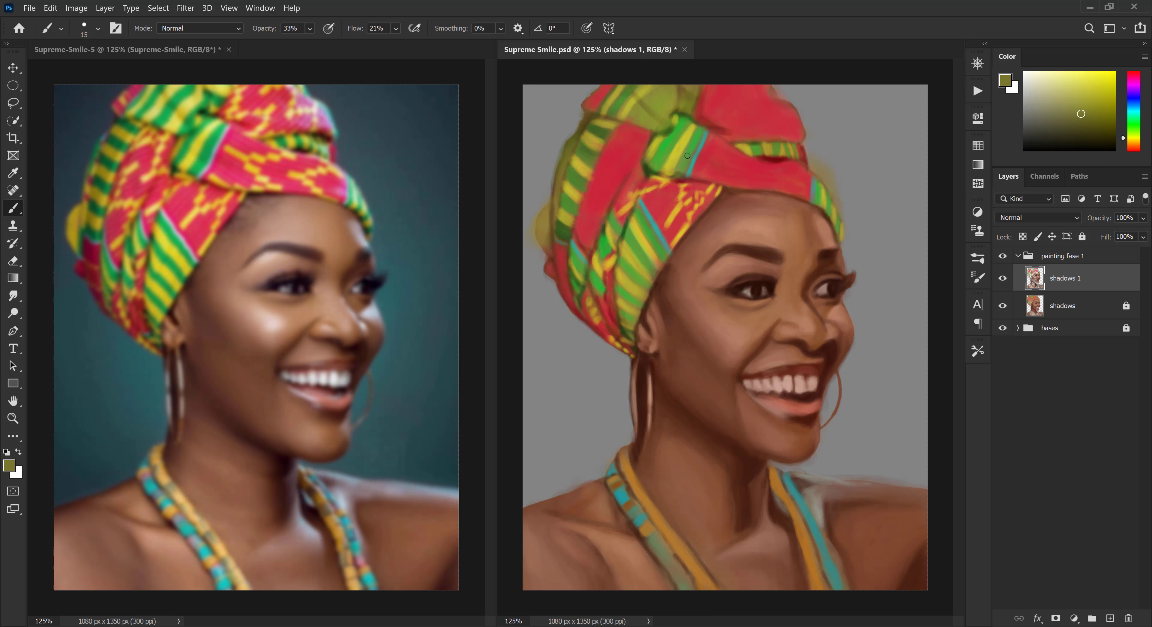
Paint green stripes down the olive fold at the top of the headwrap, using a 15 px brush
{"action": "left_click", "coordinate": [679, 137], "text": "alt"}
{"action": "left_click", "coordinate": [664, 91], "text": "alt"}
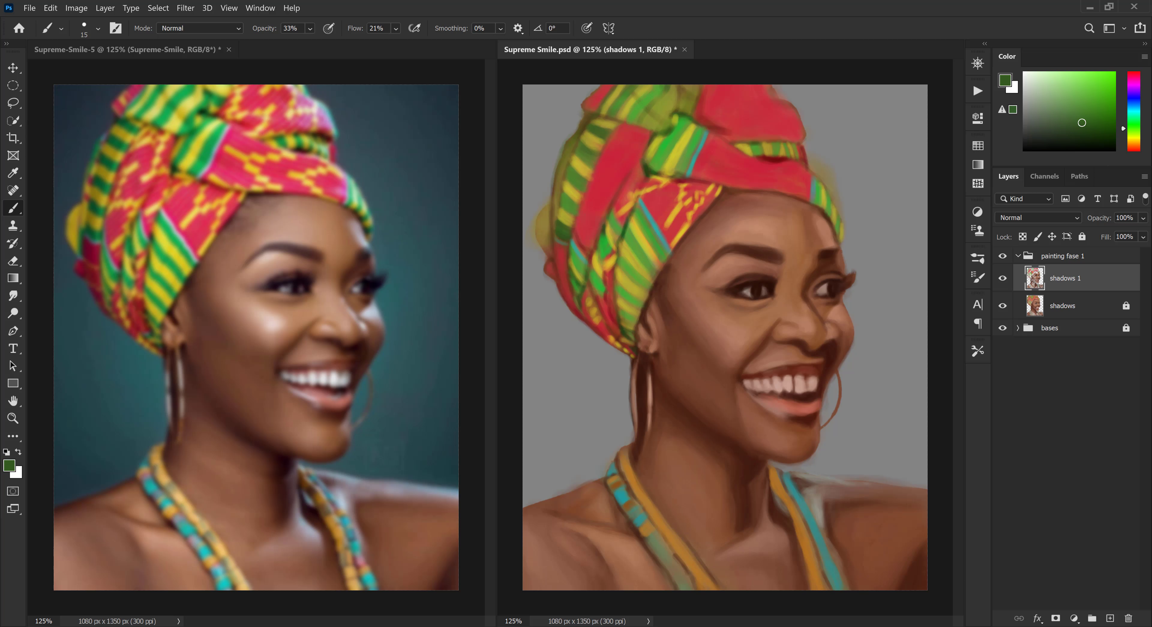
{"action": "left_click", "coordinate": [680, 140], "text": "alt"}
{"action": "left_click_drag", "start_coordinate": [666, 88], "coordinate": [641, 121]}
{"action": "mouse_move", "coordinate": [672, 89]}
{"action": "left_mouse_down"}
{"action": "mouse_move", "coordinate": [651, 124]}
{"action": "mouse_move", "coordinate": [686, 99]}
{"action": "mouse_move", "coordinate": [689, 111]}
{"action": "left_mouse_up"}
{"action": "left_click", "coordinate": [665, 139], "text": "alt"}
{"action": "left_click", "coordinate": [564, 238], "text": "alt"}
{"action": "left_click", "coordinate": [675, 111], "text": "alt"}
{"action": "left_click", "coordinate": [680, 114], "text": "alt"}
Refine the top fold's stripes with yellow and green, using a smaller brush and sampled colors
{"action": "key", "text": "bracketleft"}
{"action": "mouse_move", "coordinate": [680, 90]}
{"action": "left_mouse_down"}
{"action": "mouse_move", "coordinate": [689, 100]}
{"action": "mouse_move", "coordinate": [681, 92]}
{"action": "mouse_move", "coordinate": [650, 119]}
{"action": "left_mouse_up"}
{"action": "left_click", "coordinate": [669, 104], "text": "alt"}
{"action": "left_click", "coordinate": [664, 104], "text": "alt"}
{"action": "mouse_move", "coordinate": [641, 97]}
{"action": "left_mouse_down"}
{"action": "mouse_move", "coordinate": [621, 112]}
{"action": "mouse_move", "coordinate": [585, 112]}
{"action": "left_mouse_up"}
{"action": "left_click", "coordinate": [593, 101], "text": "alt"}
{"action": "left_click", "coordinate": [665, 99], "text": "alt"}
{"action": "key", "text": "bracketleft"}
{"action": "key", "text": "bracketleft"}
{"action": "key", "text": "bracketright"}
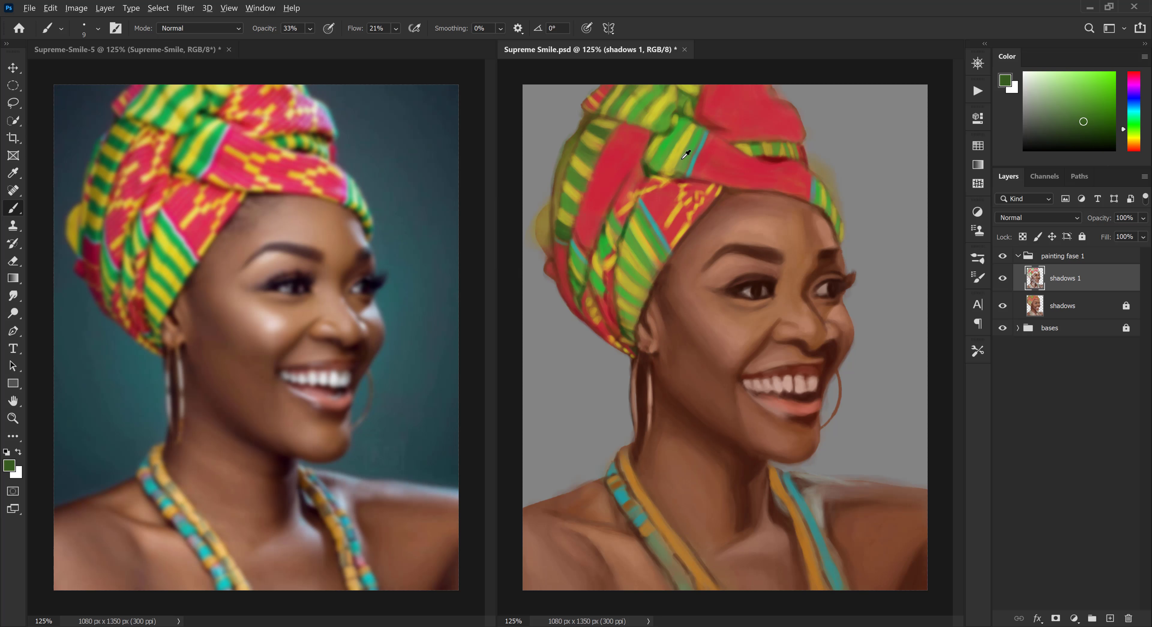
Touch up the stripes along the headwrap's back edge with sampled yellow and green
{"action": "left_click", "coordinate": [696, 158], "text": "alt"}
{"action": "left_click", "coordinate": [554, 217], "text": "alt"}
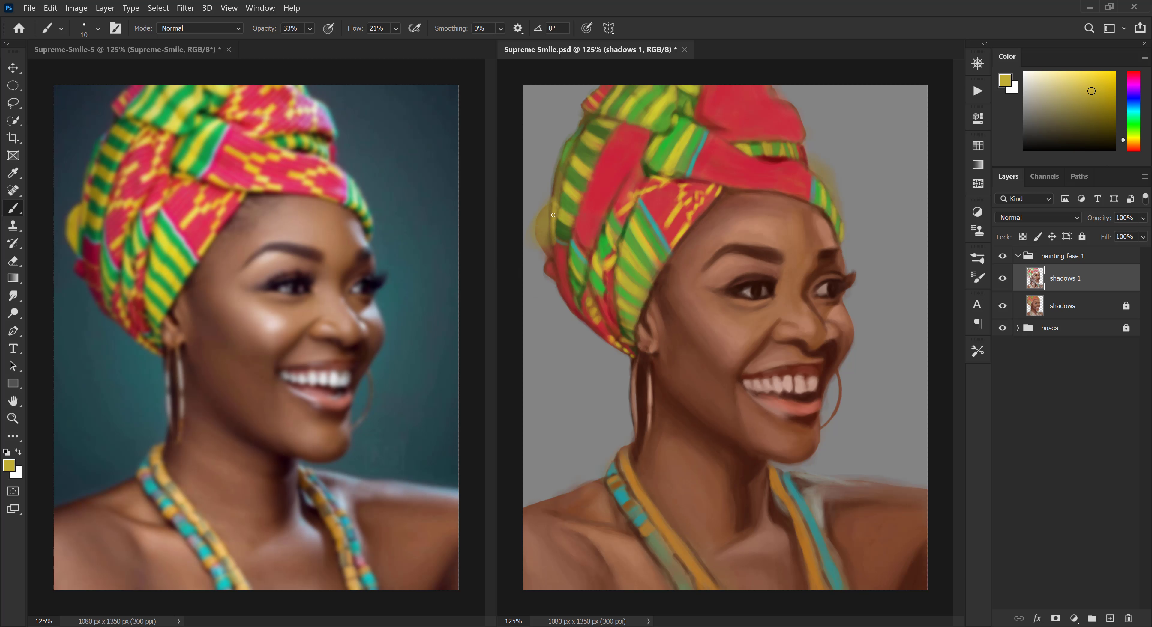
{"action": "left_click", "coordinate": [573, 298], "text": "alt"}
{"action": "left_click", "coordinate": [574, 167], "text": "alt"}
{"action": "left_click_drag", "start_coordinate": [559, 181], "coordinate": [556, 183]}
{"action": "left_click", "coordinate": [596, 131], "text": "alt"}
{"action": "left_click", "coordinate": [563, 226], "text": "alt"}
{"action": "left_click", "coordinate": [563, 232], "text": "alt"}
{"action": "key", "text": "bracketleft"}
{"action": "mouse_move", "coordinate": [553, 224]}
{"action": "left_mouse_down"}
{"action": "mouse_move", "coordinate": [564, 269]}
{"action": "mouse_move", "coordinate": [598, 226]}
{"action": "left_mouse_up"}
Brighten the yellow bump at the back of the headwrap and touch up the red area below it
{"action": "key", "text": "bracketright"}
{"action": "key", "text": "bracketright"}
{"action": "left_click", "coordinate": [545, 232], "text": "alt"}
{"action": "left_click", "coordinate": [565, 291], "text": "alt"}
Paint a broken yellow pattern over the red middle section at the side of the headwrap
{"action": "left_click", "coordinate": [615, 239], "text": "alt"}
{"action": "left_click", "coordinate": [573, 235], "text": "alt"}
{"action": "left_click", "coordinate": [636, 245], "text": "alt"}
{"action": "mouse_move", "coordinate": [598, 212]}
{"action": "left_mouse_down"}
{"action": "mouse_move", "coordinate": [606, 205]}
{"action": "mouse_move", "coordinate": [576, 199]}
{"action": "mouse_move", "coordinate": [622, 157]}
{"action": "mouse_move", "coordinate": [607, 150]}
{"action": "left_mouse_up"}
{"action": "key", "text": "bracketleft"}
{"action": "key", "text": "bracketleft"}
{"action": "key", "text": "bracketright"}
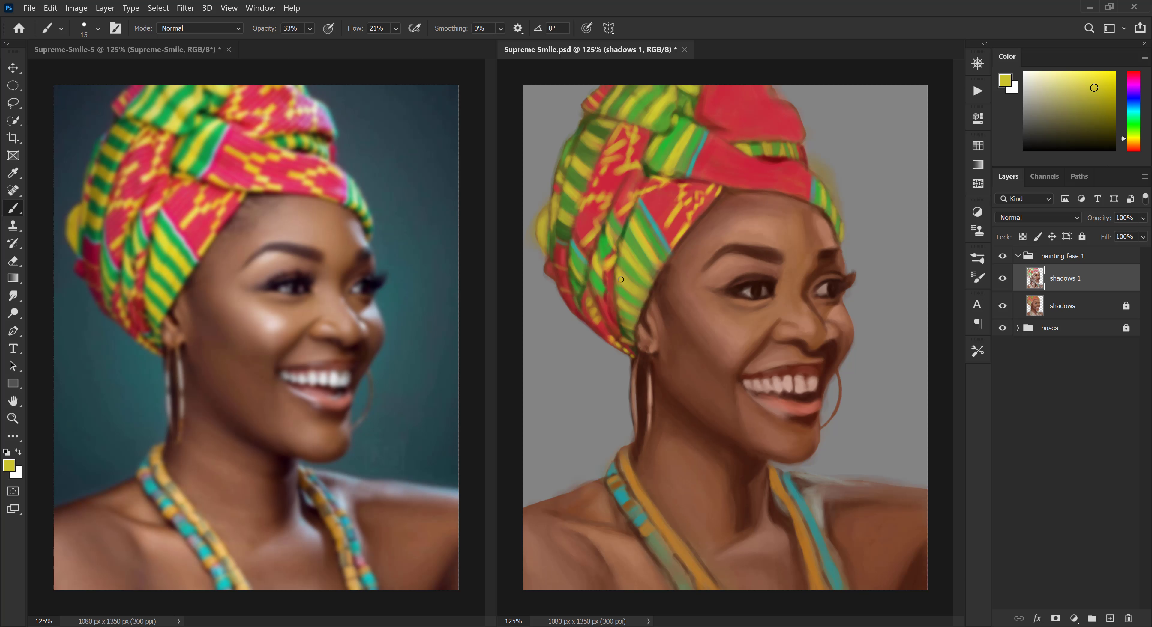
Paint a broken yellow pattern over the crimson top section and sample green from the small striped fold
{"action": "key", "text": "bracketright"}
{"action": "mouse_move", "coordinate": [721, 87]}
{"action": "left_mouse_down"}
{"action": "mouse_move", "coordinate": [709, 124]}
{"action": "mouse_move", "coordinate": [763, 110]}
{"action": "mouse_move", "coordinate": [798, 143]}
{"action": "mouse_move", "coordinate": [746, 142]}
{"action": "left_mouse_up"}
{"action": "left_click", "coordinate": [767, 161], "text": "alt"}
{"action": "left_click", "coordinate": [789, 150], "text": "alt"}
{"action": "key", "text": "bracketleft"}
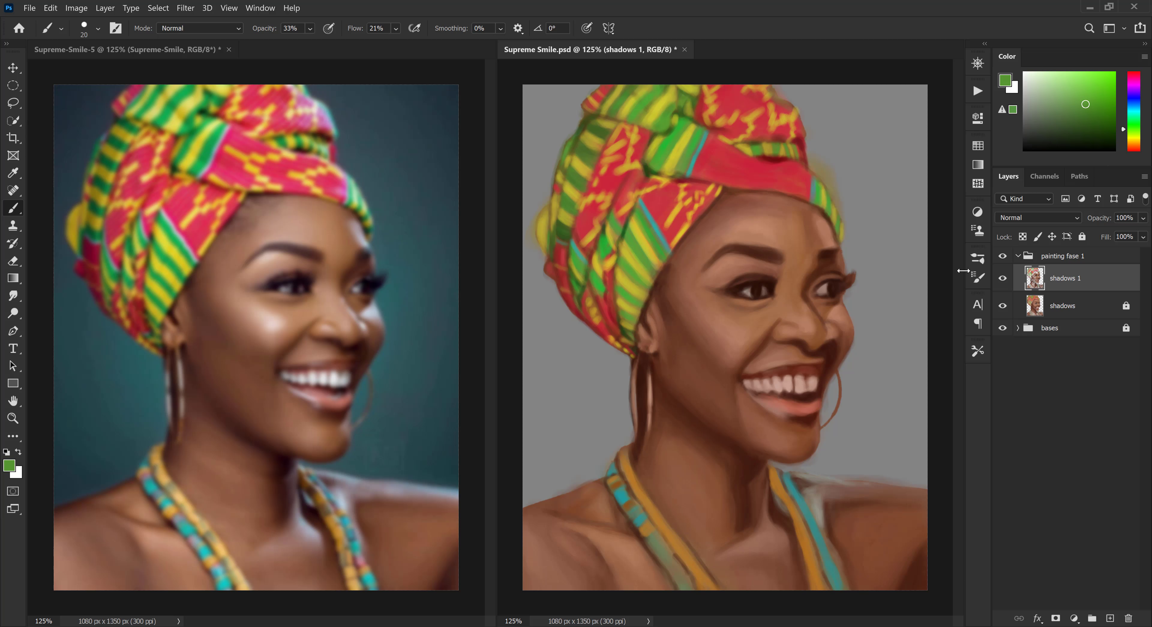
Set the reference photo's Gaussian Blur radius to 0.1 pixels and return to the painting document
{"action": "left_click", "coordinate": [223, 173]}
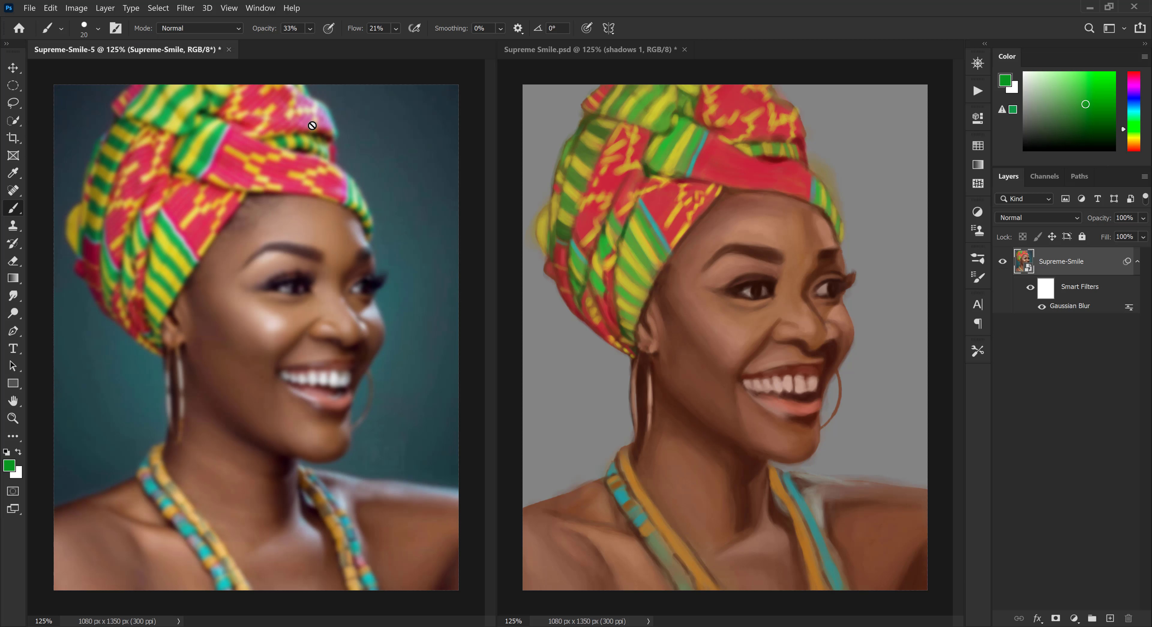
{"action": "double_click", "coordinate": [1071, 307]}
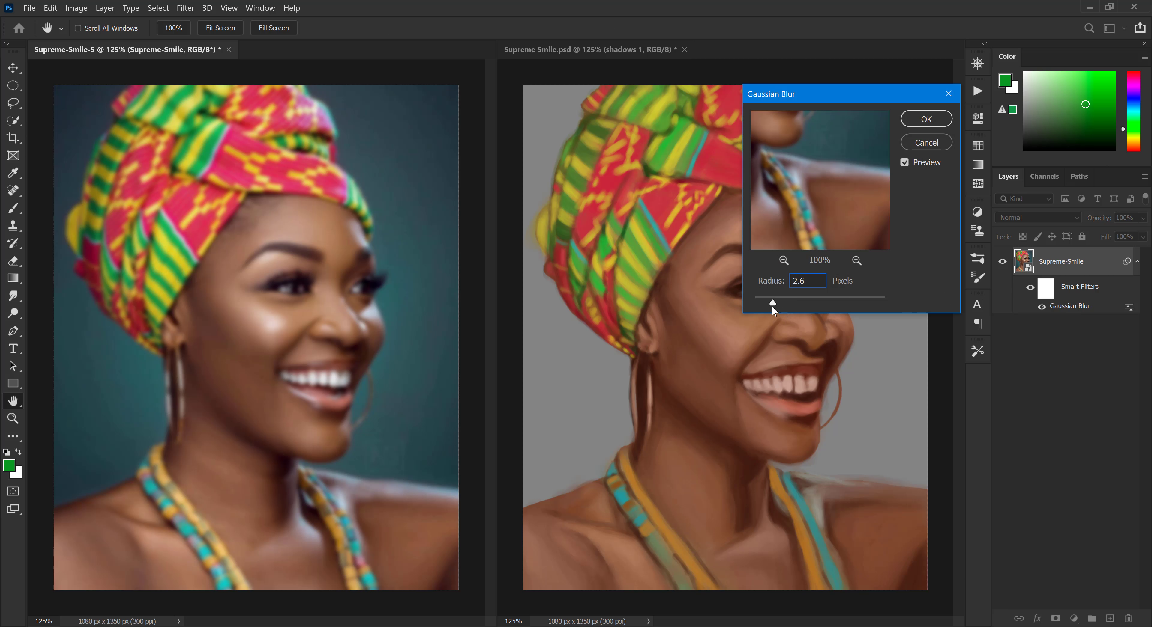
{"action": "left_click_drag", "start_coordinate": [771, 306], "coordinate": [751, 303]}
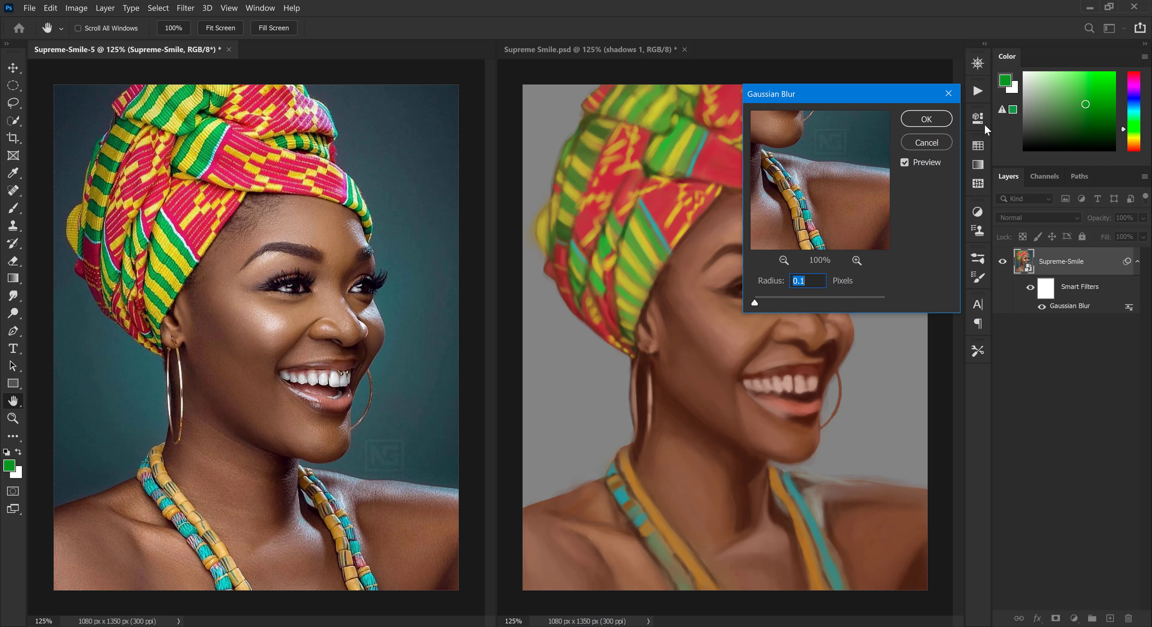
{"action": "left_click", "coordinate": [925, 119]}
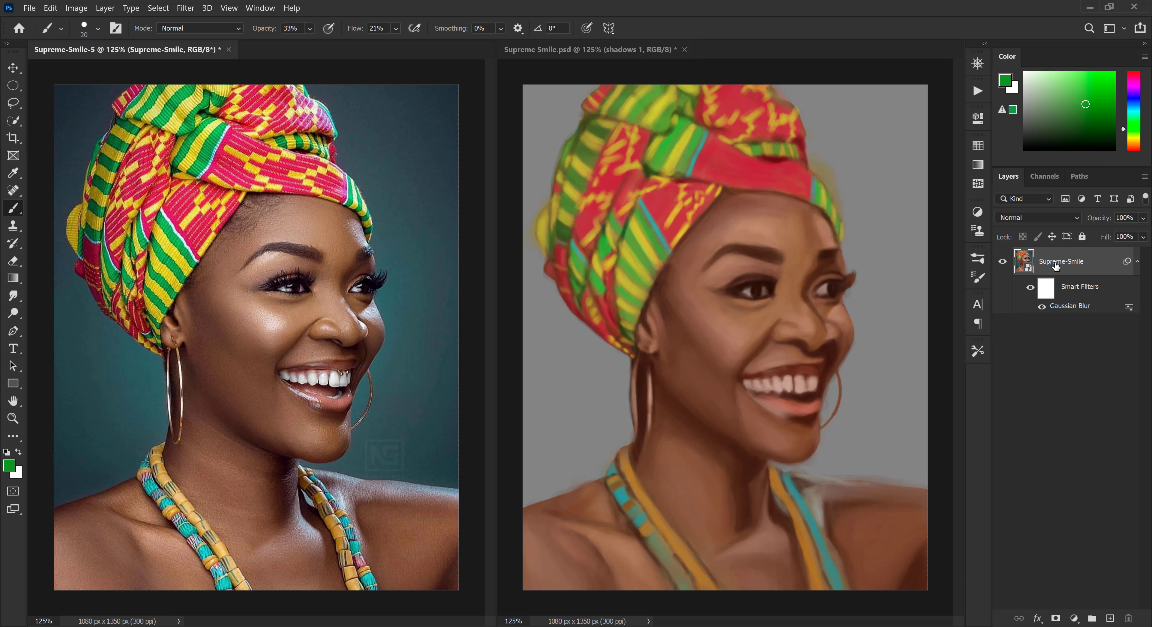
{"action": "left_click", "coordinate": [912, 267]}
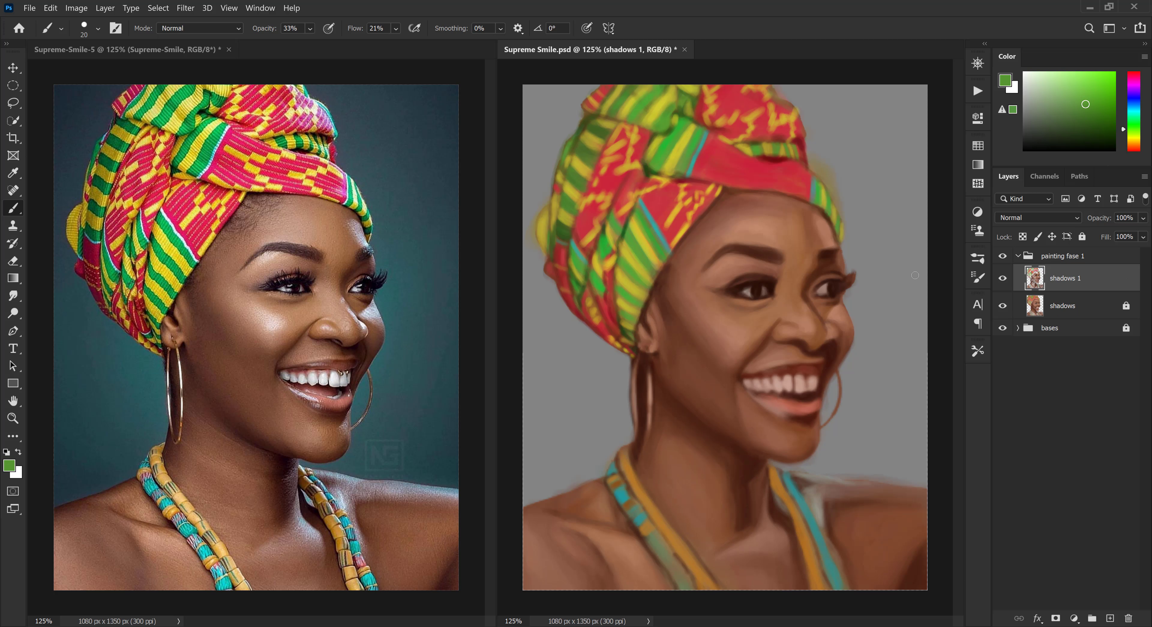
Create a new layer named "shadow 2", lock the "shadows 1" layer, and make "shadow 2" active
{"action": "left_click", "coordinate": [1110, 620]}
{"action": "double_click", "coordinate": [1060, 279]}
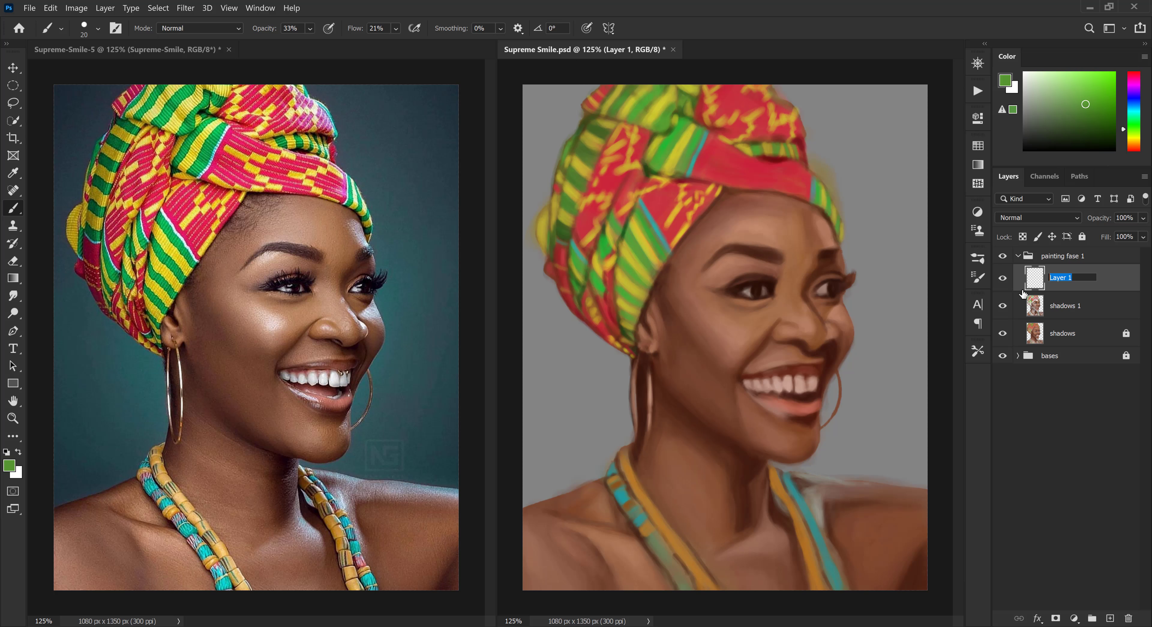
{"action": "type", "text": "sh"}
{"action": "type", "text": "adow 2"}
{"action": "key", "text": "Return"}
{"action": "left_click", "coordinate": [1102, 313]}
{"action": "left_click", "coordinate": [1081, 238]}
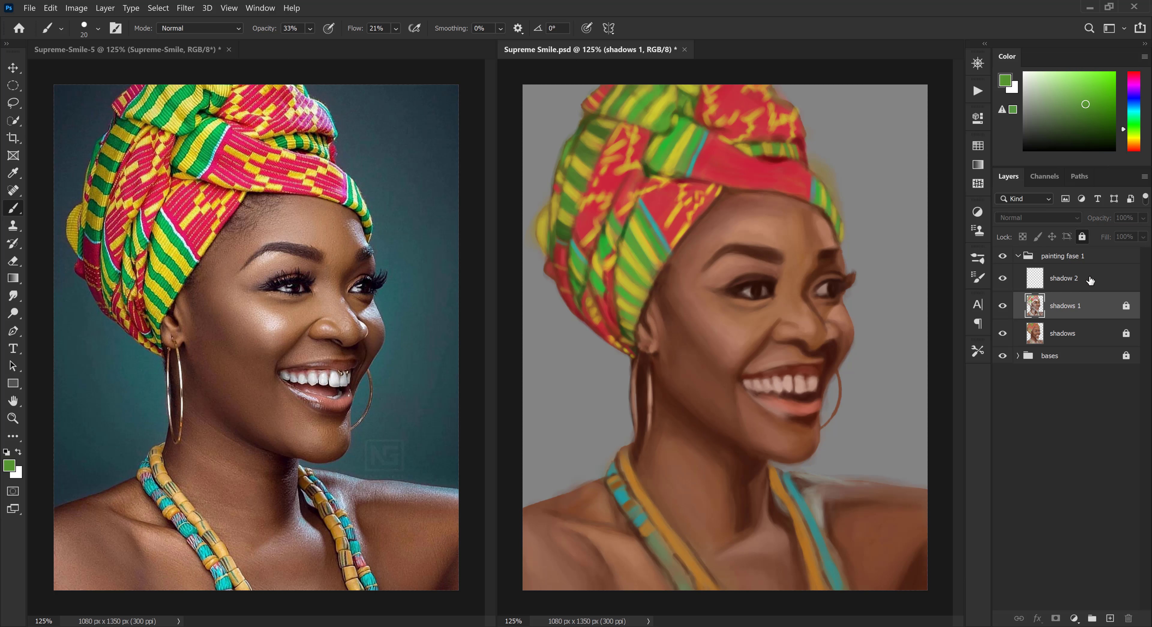
{"action": "left_click", "coordinate": [1069, 278]}
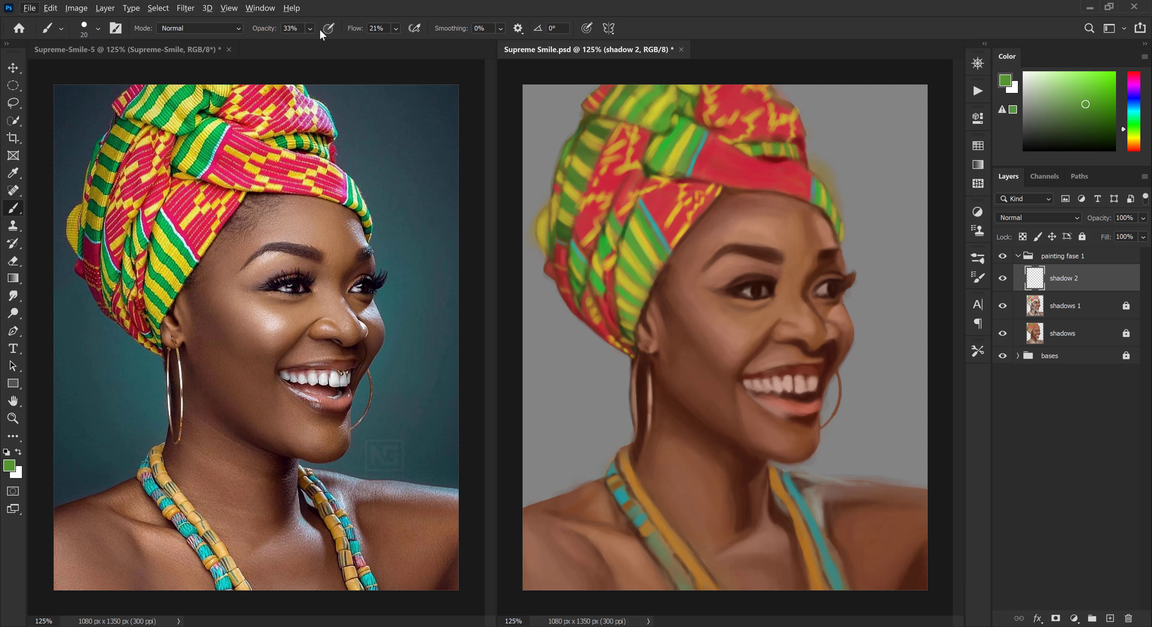
Set the brush to 42% opacity and 30% flow, sample the cheek's brown, and enlarge the brush to 35 px
{"action": "left_click", "coordinate": [310, 29]}
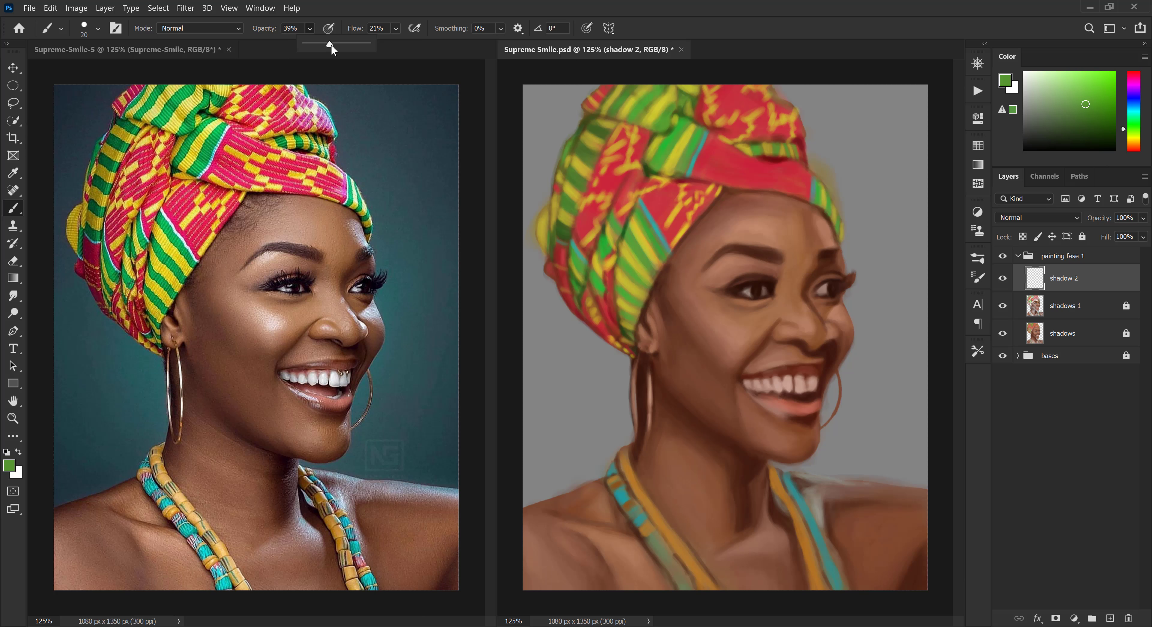
{"action": "left_click", "coordinate": [396, 28]}
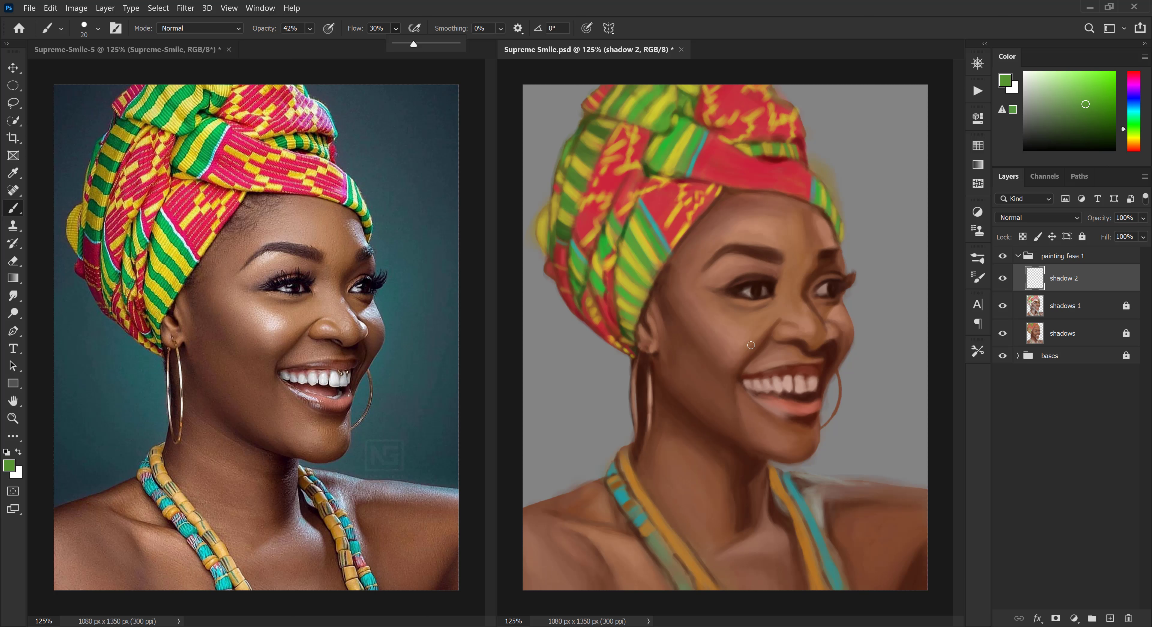
{"action": "left_click", "coordinate": [692, 333], "text": "alt"}
{"action": "key", "text": "bracketright"}
{"action": "key", "text": "bracketright"}
{"action": "key", "text": "bracketright"}
{"action": "key", "text": "bracketright"}
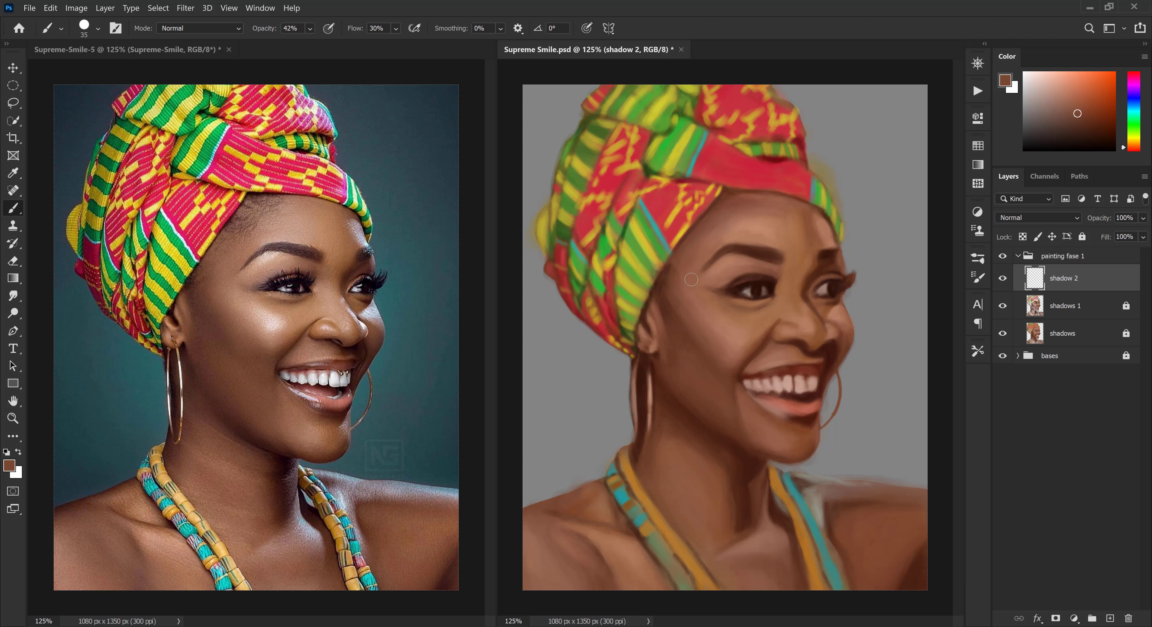
Paint darker shading on the ear with a much smaller brush, sampling the tone from the reference photo
{"action": "left_click", "coordinate": [652, 292], "text": "alt"}
{"action": "key", "text": "bracketleft"}
{"action": "key", "text": "bracketleft"}
{"action": "key", "text": "bracketleft"}
{"action": "key", "text": "bracketleft"}
{"action": "key", "text": "bracketleft"}
{"action": "key", "text": "bracketleft"}
{"action": "key", "text": "bracketleft"}
{"action": "key", "text": "bracketleft"}
{"action": "left_click", "coordinate": [173, 329], "text": "alt"}
{"action": "mouse_move", "coordinate": [647, 337]}
{"action": "left_mouse_down"}
{"action": "mouse_move", "coordinate": [652, 301]}
{"action": "mouse_move", "coordinate": [660, 312]}
{"action": "left_mouse_up"}
Refine the ear's inner shading and front edge with browns sampled from the photo and the painting
{"action": "left_click", "coordinate": [175, 342], "text": "alt"}
{"action": "left_click", "coordinate": [646, 330], "text": "alt"}
{"action": "key", "text": "bracketright"}
{"action": "left_click", "coordinate": [656, 308], "text": "alt"}
{"action": "left_click", "coordinate": [648, 310], "text": "alt"}
Paint dark shading behind the hoop earring below the ear, sampling browns from the surrounding skin and reducing the brush size
{"action": "left_click", "coordinate": [647, 368], "text": "alt"}
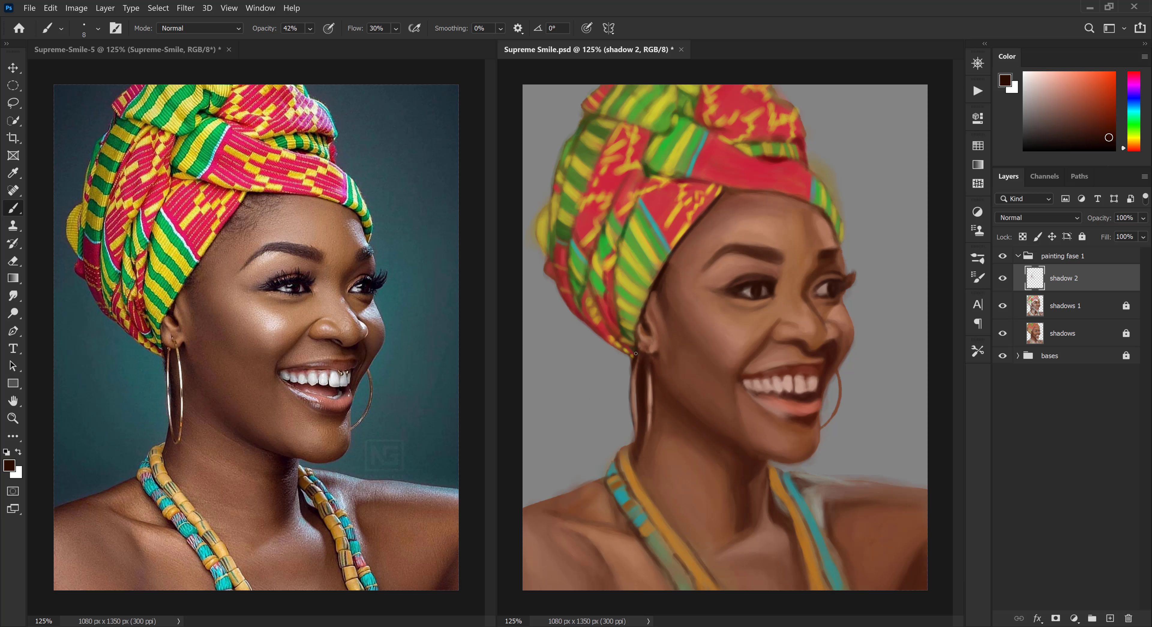
{"action": "left_click", "coordinate": [649, 387], "text": "alt"}
{"action": "left_click_drag", "start_coordinate": [635, 353], "coordinate": [641, 430]}
{"action": "left_click", "coordinate": [635, 380], "text": "alt"}
{"action": "key", "text": "bracketleft"}
{"action": "left_click", "coordinate": [640, 367], "text": "alt"}
{"action": "left_click_drag", "start_coordinate": [638, 381], "coordinate": [642, 432]}
{"action": "left_click", "coordinate": [642, 402], "text": "alt"}
{"action": "key", "text": "bracketleft"}
Shade the earlobe and the cheek edge in front of the ear with sampled browns and a slightly larger brush
{"action": "left_click", "coordinate": [655, 351], "text": "alt"}
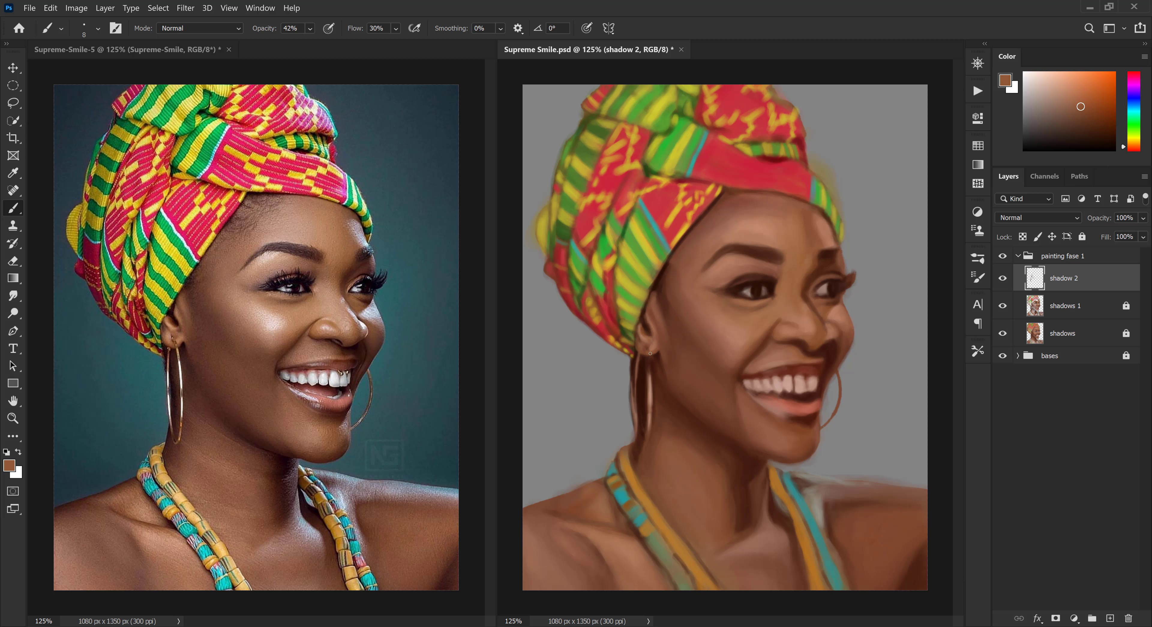
{"action": "left_click", "coordinate": [645, 336], "text": "alt"}
{"action": "left_click", "coordinate": [648, 369], "text": "alt"}
{"action": "key", "text": "bracketright"}
{"action": "key", "text": "bracketright"}
{"action": "left_click", "coordinate": [649, 380], "text": "alt"}
{"action": "mouse_move", "coordinate": [649, 314]}
{"action": "left_mouse_down"}
{"action": "mouse_move", "coordinate": [670, 377]}
{"action": "mouse_move", "coordinate": [654, 356]}
{"action": "left_mouse_up"}
{"action": "left_click", "coordinate": [661, 324], "text": "alt"}
{"action": "left_click", "coordinate": [651, 344], "text": "alt"}
Reduce the brush to about 6 px, shift the sampled brown towards orange, and paint the hoop earring with a lighter tone
{"action": "key", "text": "bracketleft"}
{"action": "key", "text": "bracketleft"}
{"action": "key", "text": "bracketleft"}
{"action": "key", "text": "bracketleft"}
{"action": "key", "text": "bracketleft"}
{"action": "left_click", "coordinate": [649, 351], "text": "alt"}
{"action": "left_click", "coordinate": [658, 353], "text": "alt"}
{"action": "left_click_drag", "start_coordinate": [1123, 148], "coordinate": [1123, 146]}
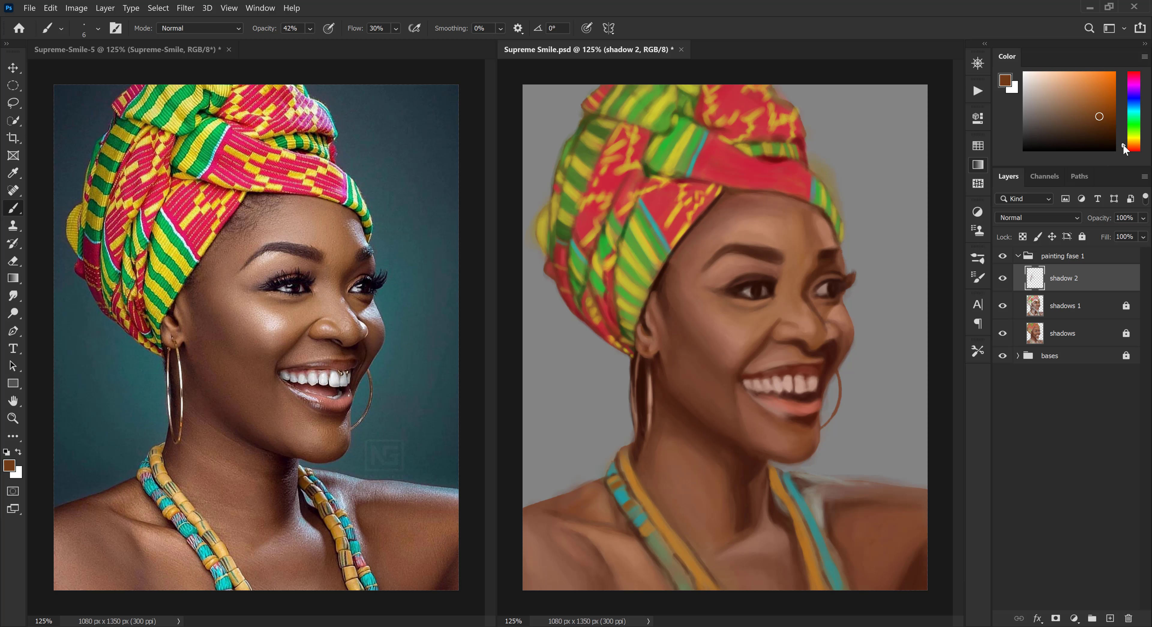
{"action": "left_click", "coordinate": [1089, 87]}
{"action": "left_click_drag", "start_coordinate": [645, 351], "coordinate": [646, 435]}
Refine the front edge of the near hoop earring with a finer brush, using a saved swatch color and sampled skin browns
{"action": "left_click", "coordinate": [650, 380], "text": "alt"}
{"action": "left_click", "coordinate": [657, 372], "text": "alt"}
{"action": "left_click", "coordinate": [639, 369], "text": "alt"}
{"action": "key", "text": "bracketleft"}
{"action": "key", "text": "bracketleft"}
{"action": "left_click", "coordinate": [659, 376], "text": "alt"}
{"action": "left_click", "coordinate": [978, 146]}
{"action": "left_click", "coordinate": [918, 162]}
{"action": "left_click_drag", "start_coordinate": [654, 372], "coordinate": [650, 445]}
{"action": "left_click", "coordinate": [659, 371], "text": "alt"}
Enlarge the brush and paint dark brown shading from below the ear along the jawline towards the chin
{"action": "key", "text": "bracketright"}
{"action": "key", "text": "bracketright"}
{"action": "key", "text": "bracketright"}
{"action": "key", "text": "bracketright"}
{"action": "key", "text": "bracketright"}
{"action": "key", "text": "bracketright"}
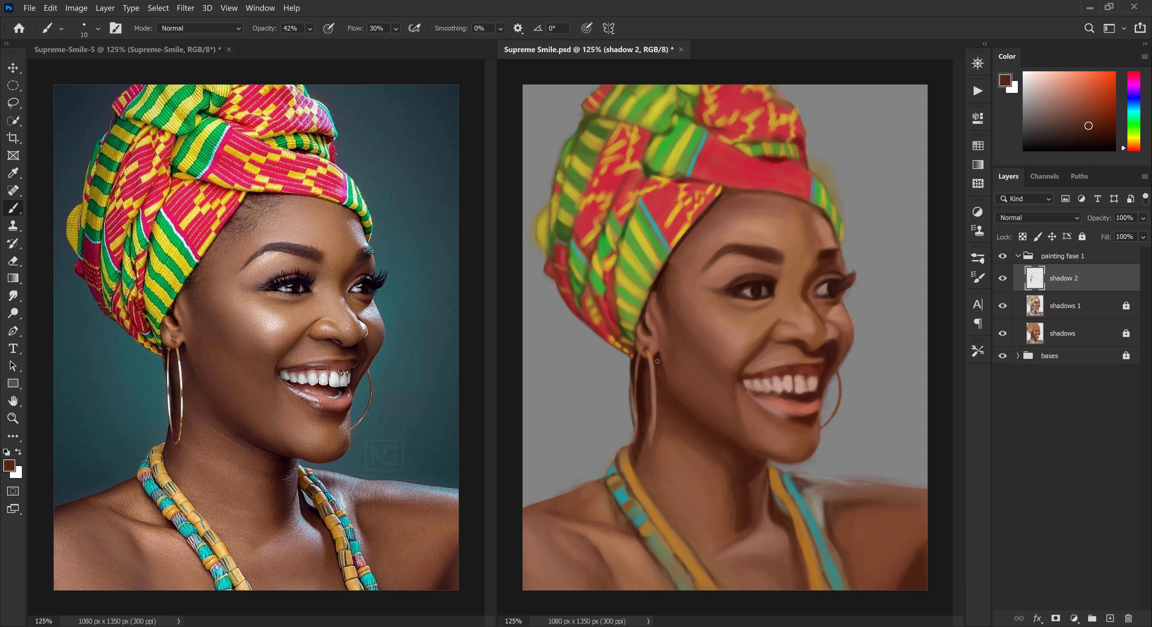
{"action": "left_click", "coordinate": [663, 367], "text": "alt"}
{"action": "key", "text": "bracketright"}
{"action": "key", "text": "bracketright"}
{"action": "key", "text": "bracketright"}
{"action": "left_click_drag", "start_coordinate": [664, 365], "coordinate": [729, 451]}
Blend the lower cheek into the jaw shadow with a larger brush and browns sampled from the cheek and under the chin
{"action": "left_click", "coordinate": [679, 381], "text": "alt"}
{"action": "left_click", "coordinate": [692, 378], "text": "alt"}
{"action": "left_click", "coordinate": [686, 400], "text": "alt"}
{"action": "left_click", "coordinate": [672, 383], "text": "alt"}
{"action": "key", "text": "bracketright"}
{"action": "left_click", "coordinate": [677, 401], "text": "alt"}
{"action": "left_click_drag", "start_coordinate": [680, 398], "coordinate": [747, 452]}
{"action": "left_click", "coordinate": [686, 351], "text": "alt"}
{"action": "left_click", "coordinate": [747, 464], "text": "alt"}
Deepen the dark edge below the earlobe and along the underside of the jaw with a smaller brush
{"action": "left_click", "coordinate": [664, 395], "text": "alt"}
{"action": "key", "text": "bracketleft"}
{"action": "key", "text": "bracketleft"}
{"action": "left_click_drag", "start_coordinate": [663, 376], "coordinate": [655, 361]}
{"action": "left_click", "coordinate": [656, 359], "text": "alt"}
{"action": "left_click", "coordinate": [743, 466], "text": "alt"}
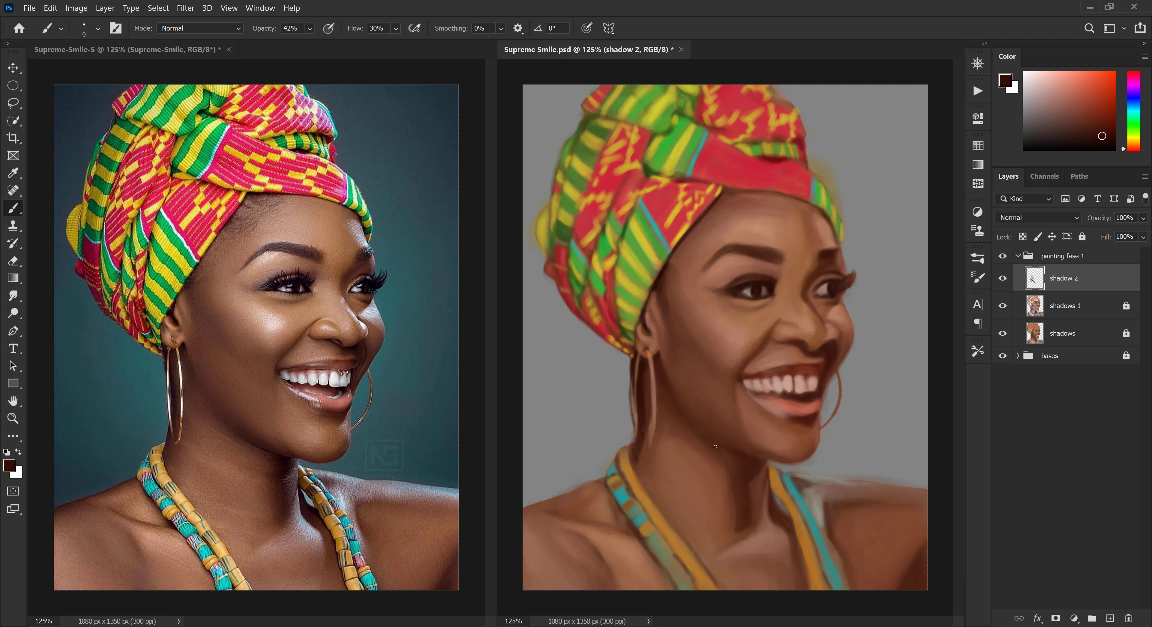
{"action": "key", "text": "bracketleft"}
{"action": "key", "text": "bracketleft"}
Shade the chin and the area around the mouth corner with a warm brown sampled from the chin
{"action": "left_click", "coordinate": [807, 452], "text": "alt"}
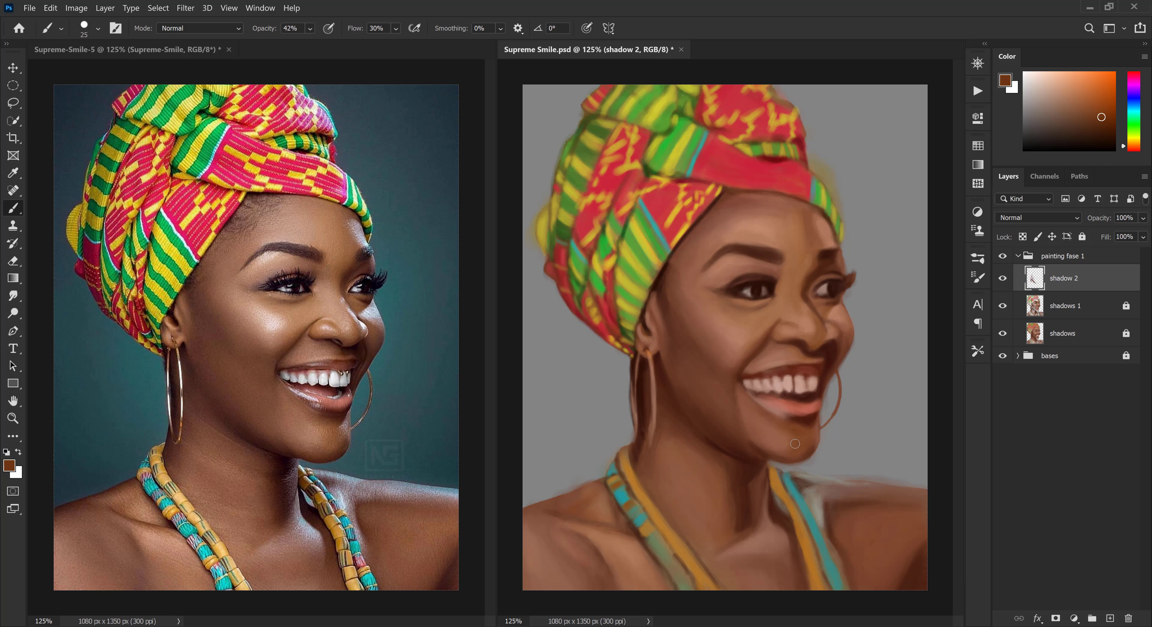
{"action": "left_click_drag", "start_coordinate": [795, 444], "coordinate": [740, 388]}
{"action": "key", "text": "bracketright"}
{"action": "left_click", "coordinate": [778, 442], "text": "alt"}
{"action": "left_click_drag", "start_coordinate": [781, 443], "coordinate": [793, 453]}
{"action": "key", "text": "bracketleft"}
Rework the skin under the nose and on the smiling cheek, warming the cheek with a golden tone and a larger brush
{"action": "left_click", "coordinate": [800, 347], "text": "alt"}
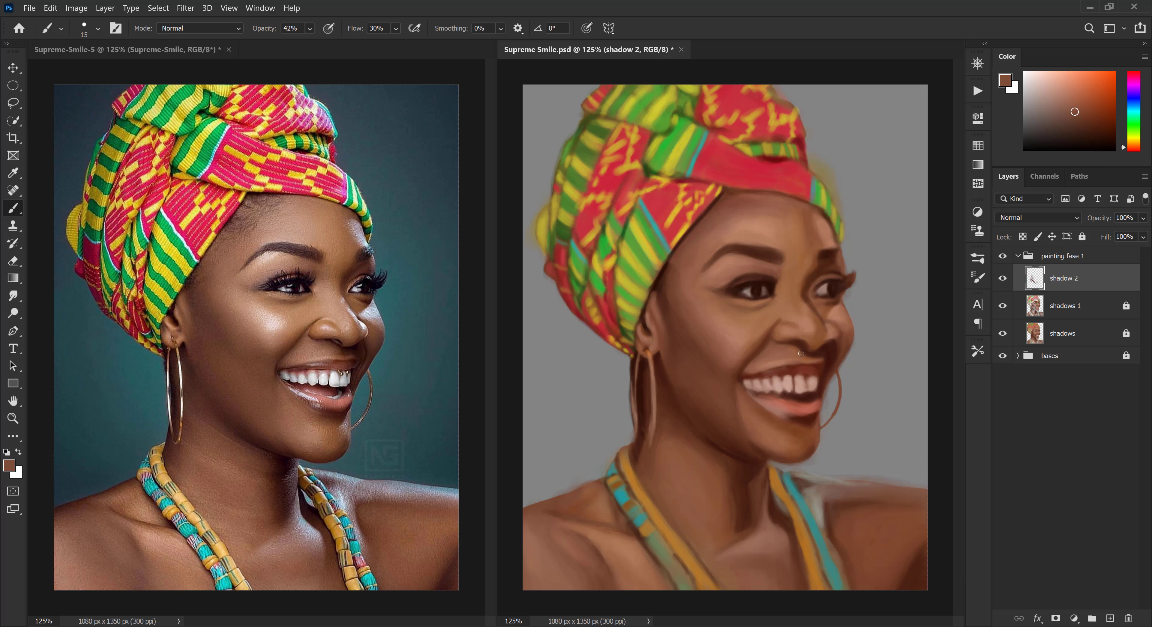
{"action": "left_click", "coordinate": [802, 357], "text": "alt"}
{"action": "left_click", "coordinate": [734, 359], "text": "alt"}
{"action": "left_click", "coordinate": [755, 336], "text": "alt"}
{"action": "left_click", "coordinate": [756, 332], "text": "alt"}
{"action": "left_click", "coordinate": [752, 333], "text": "alt"}
{"action": "key", "text": "bracketright"}
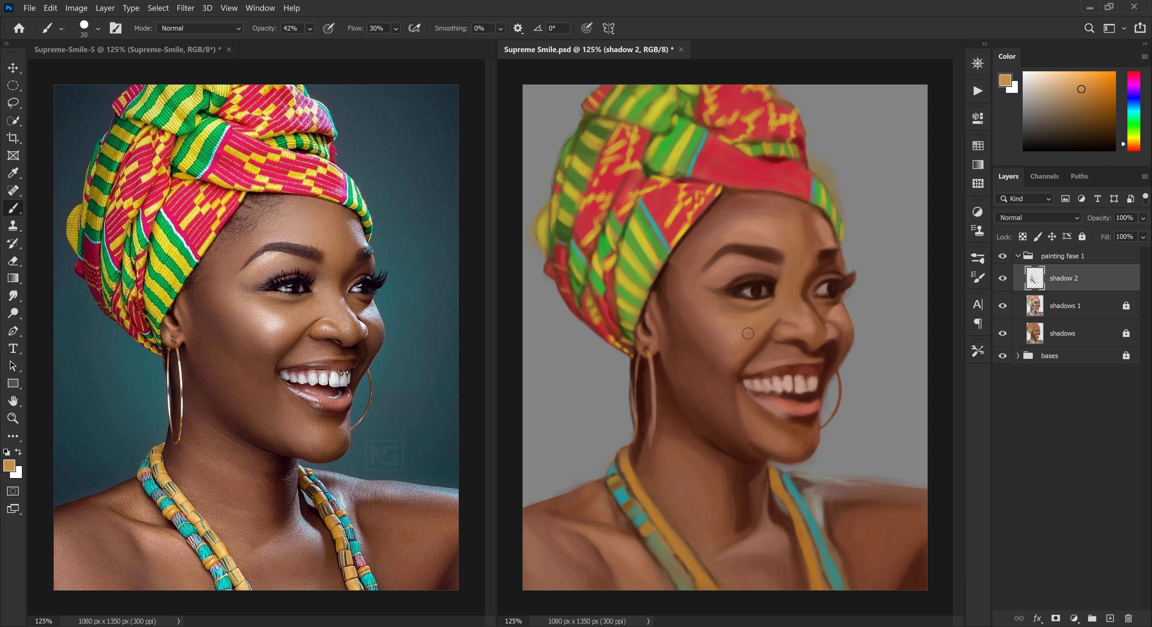
{"action": "key", "text": "bracketright"}
{"action": "key", "text": "bracketright"}
Paint the upper forehead and far temple with sampled skin tones and a saved swatch color, reducing the brush size
{"action": "left_click_drag", "start_coordinate": [751, 207], "coordinate": [792, 222]}
{"action": "left_click", "coordinate": [751, 217], "text": "alt"}
{"action": "key", "text": "bracketleft"}
{"action": "key", "text": "bracketleft"}
{"action": "key", "text": "bracketleft"}
{"action": "key", "text": "bracketleft"}
{"action": "left_click", "coordinate": [978, 146]}
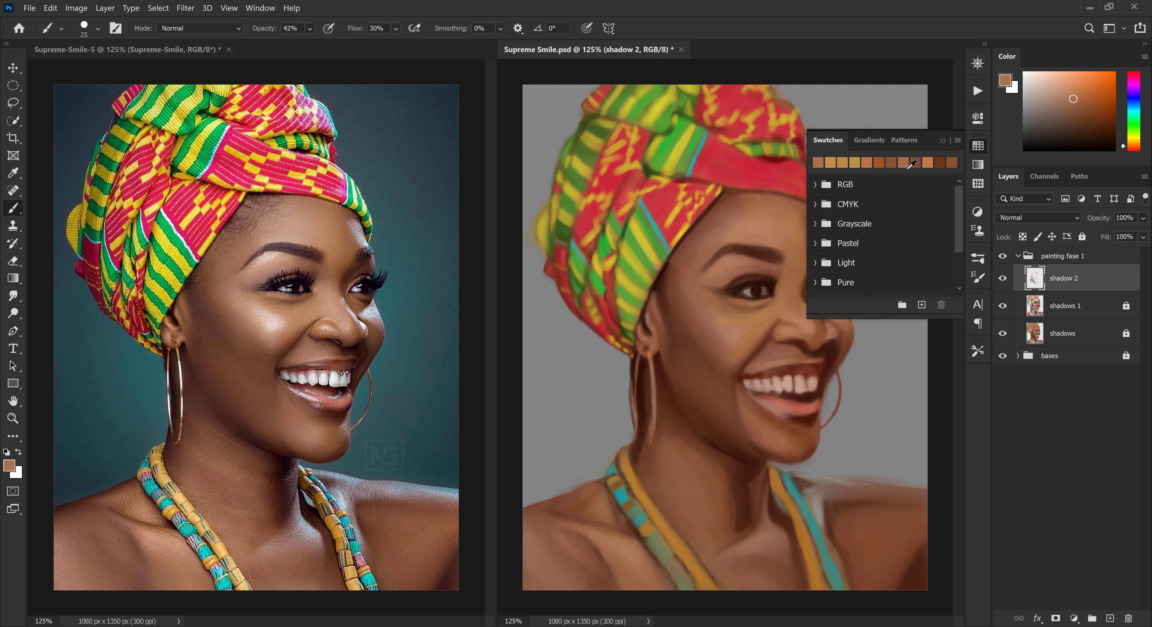
{"action": "left_click", "coordinate": [910, 163]}
{"action": "left_click", "coordinate": [808, 224], "text": "alt"}
{"action": "left_click", "coordinate": [833, 243], "text": "alt"}
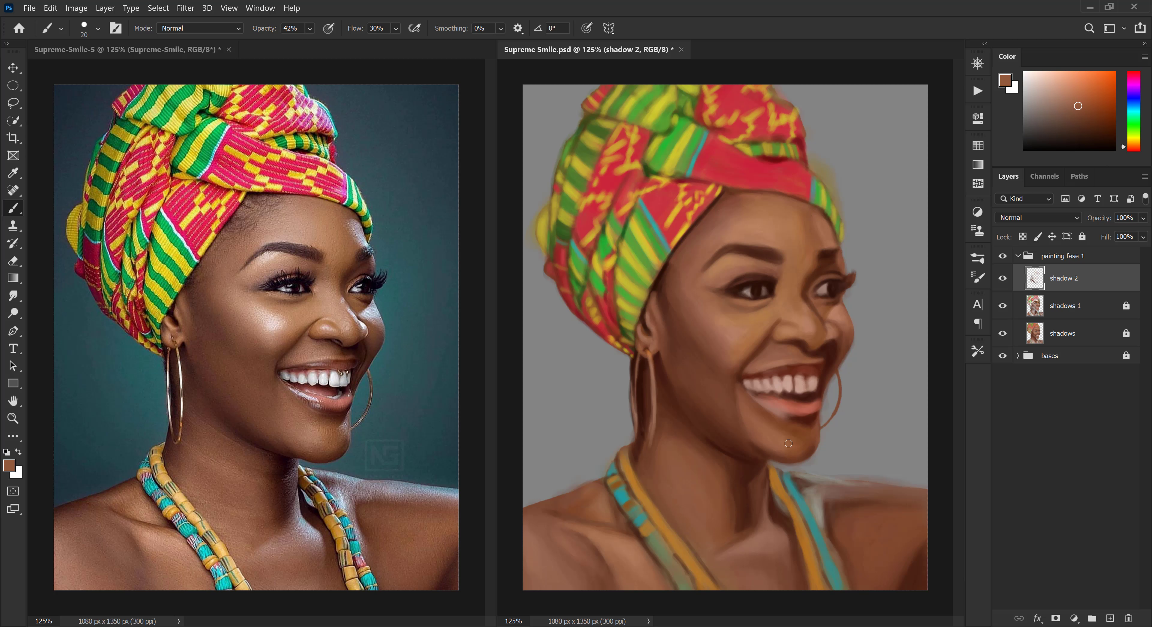
Blend the chin and lower jaw with a 40 px brush, using browns sampled around the mouth and jaw
{"action": "left_click", "coordinate": [742, 398], "text": "alt"}
{"action": "key", "text": "bracketright"}
{"action": "key", "text": "bracketright"}
{"action": "key", "text": "bracketright"}
{"action": "key", "text": "bracketright"}
{"action": "mouse_move", "coordinate": [796, 430]}
{"action": "left_mouse_down"}
{"action": "mouse_move", "coordinate": [785, 456]}
{"action": "mouse_move", "coordinate": [755, 442]}
{"action": "left_mouse_up"}
{"action": "left_click", "coordinate": [759, 448], "text": "alt"}
{"action": "left_click", "coordinate": [745, 436], "text": "alt"}
{"action": "left_click", "coordinate": [739, 407], "text": "alt"}
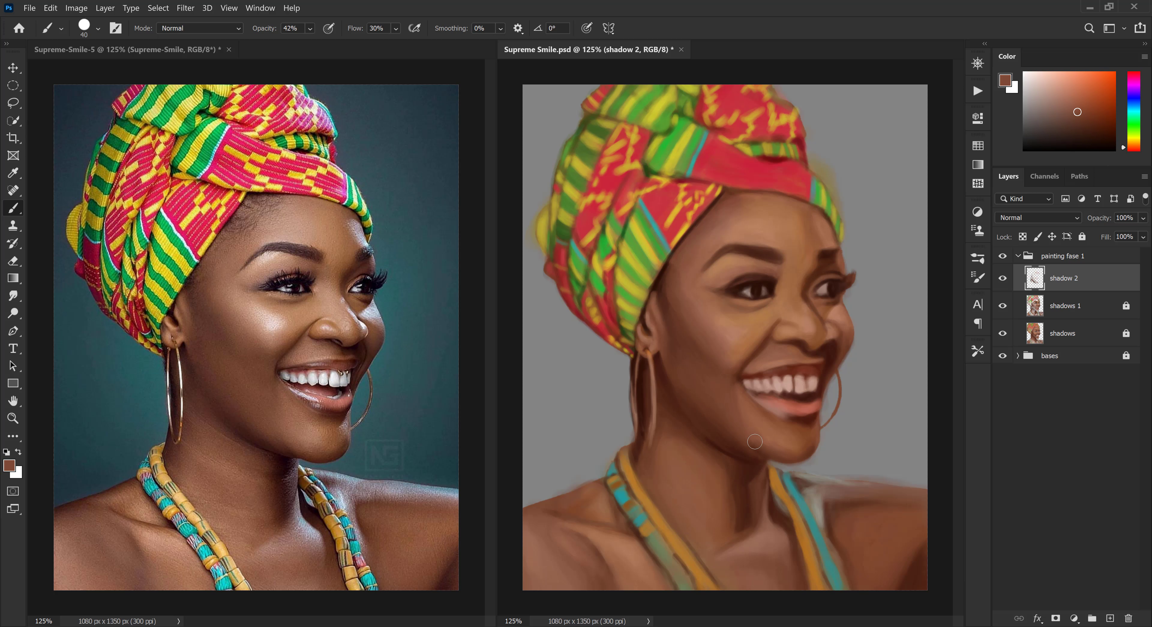
Refine the shading beside the mouth corner and below the chin with a much smaller brush and sampled browns
{"action": "left_click", "coordinate": [751, 431], "text": "alt"}
{"action": "key", "text": "bracketleft"}
{"action": "key", "text": "bracketleft"}
{"action": "key", "text": "bracketleft"}
{"action": "key", "text": "bracketleft"}
{"action": "left_click", "coordinate": [736, 391], "text": "alt"}
{"action": "left_click", "coordinate": [738, 393], "text": "alt"}
{"action": "left_click", "coordinate": [748, 471], "text": "alt"}
Shade the front of the neck under the jaw with browns sampled from the jaw and neck, varying the brush size
{"action": "left_click", "coordinate": [701, 445], "text": "alt"}
{"action": "key", "text": "bracketright"}
{"action": "key", "text": "bracketright"}
{"action": "key", "text": "bracketright"}
{"action": "key", "text": "bracketright"}
{"action": "left_click", "coordinate": [743, 498], "text": "alt"}
{"action": "key", "text": "bracketleft"}
{"action": "key", "text": "bracketleft"}
{"action": "key", "text": "bracketleft"}
{"action": "key", "text": "bracketleft"}
{"action": "left_click", "coordinate": [756, 474], "text": "alt"}
Blend the side of the neck below the ear with a much larger brush and a brown sampled from the neck
{"action": "left_click", "coordinate": [711, 486], "text": "alt"}
{"action": "key", "text": "bracketright"}
{"action": "key", "text": "bracketright"}
{"action": "key", "text": "bracketright"}
{"action": "key", "text": "bracketright"}
{"action": "key", "text": "bracketright"}
{"action": "key", "text": "bracketright"}
{"action": "key", "text": "bracketright"}
{"action": "key", "text": "bracketright"}
{"action": "key", "text": "bracketright"}
{"action": "left_click_drag", "start_coordinate": [670, 447], "coordinate": [705, 468]}
{"action": "mouse_move", "coordinate": [658, 418]}
{"action": "left_mouse_down"}
{"action": "mouse_move", "coordinate": [642, 448]}
{"action": "mouse_move", "coordinate": [658, 489]}
{"action": "mouse_move", "coordinate": [719, 505]}
{"action": "mouse_move", "coordinate": [684, 475]}
{"action": "mouse_move", "coordinate": [655, 468]}
{"action": "left_mouse_up"}
Shade the middle of the neck with a 20 px brush, using browns sampled from the neck
{"action": "left_click", "coordinate": [684, 476], "text": "alt"}
{"action": "key", "text": "bracketleft"}
{"action": "key", "text": "bracketleft"}
{"action": "key", "text": "bracketleft"}
{"action": "key", "text": "bracketleft"}
{"action": "left_click", "coordinate": [705, 496], "text": "alt"}
{"action": "mouse_move", "coordinate": [719, 498]}
{"action": "left_mouse_down"}
{"action": "mouse_move", "coordinate": [694, 491]}
{"action": "mouse_move", "coordinate": [714, 506]}
{"action": "left_mouse_up"}
{"action": "left_click", "coordinate": [763, 483], "text": "alt"}
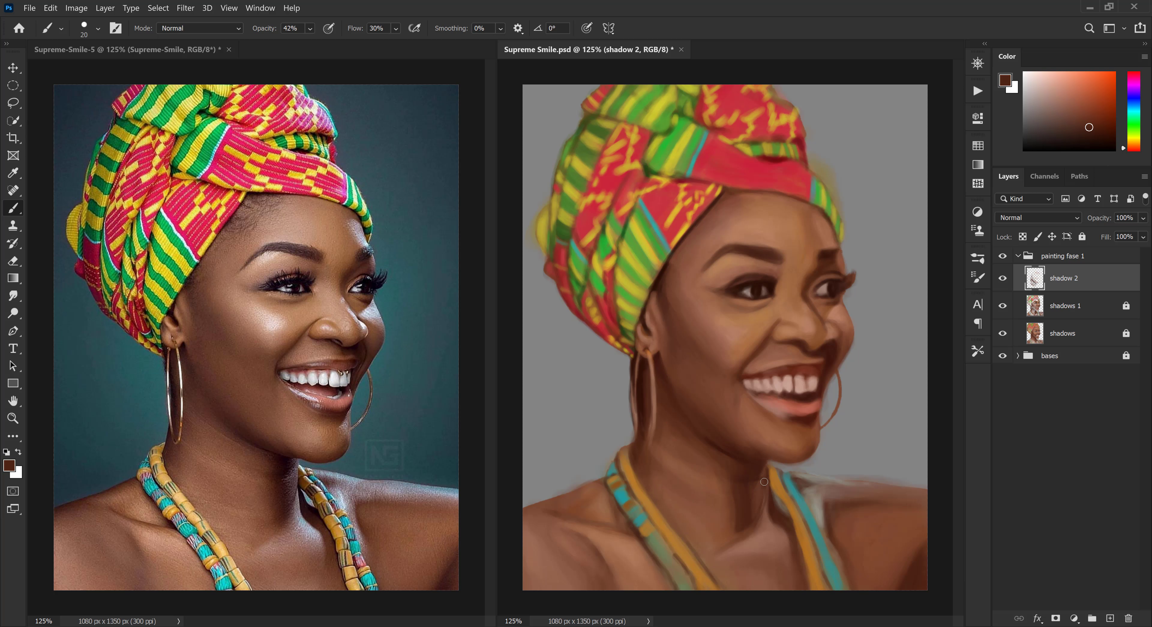
Darken the neck shadow directly under the chin with a 25 px brush and a very dark sampled brown
{"action": "left_click", "coordinate": [734, 500], "text": "alt"}
{"action": "key", "text": "bracketright"}
{"action": "left_click", "coordinate": [753, 470], "text": "alt"}
{"action": "left_click", "coordinate": [753, 468], "text": "alt"}
{"action": "left_click_drag", "start_coordinate": [754, 469], "coordinate": [746, 504]}
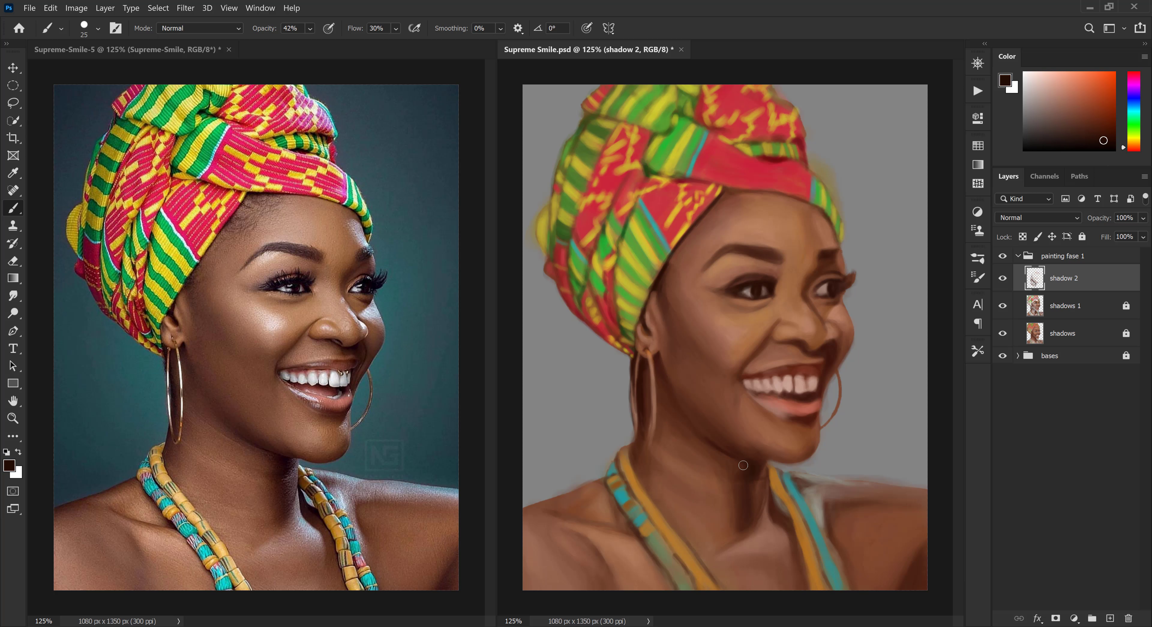
Blend the shadow along the jaw and neck with a 30 px brush, sampling browns from the chin shadow, neck and cheek
{"action": "left_click", "coordinate": [742, 464], "text": "alt"}
{"action": "key", "text": "bracketright"}
{"action": "mouse_move", "coordinate": [671, 427]}
{"action": "left_mouse_down"}
{"action": "mouse_move", "coordinate": [727, 479]}
{"action": "mouse_move", "coordinate": [710, 409]}
{"action": "left_mouse_up"}
{"action": "left_click", "coordinate": [710, 488], "text": "alt"}
{"action": "left_click", "coordinate": [705, 431], "text": "alt"}
{"action": "left_click", "coordinate": [711, 410], "text": "alt"}
{"action": "left_click", "coordinate": [730, 334], "text": "alt"}
Lock the shadow 2 layer, unlock shadows 1, and add a small stroke on the headwrap's red band with a yellow sampled from the fabric
{"action": "left_click", "coordinate": [1082, 237]}
{"action": "left_click", "coordinate": [1098, 306]}
{"action": "left_click", "coordinate": [1126, 306]}
{"action": "key", "text": "ctrl+plus"}
{"action": "left_click", "coordinate": [570, 359], "text": "alt"}
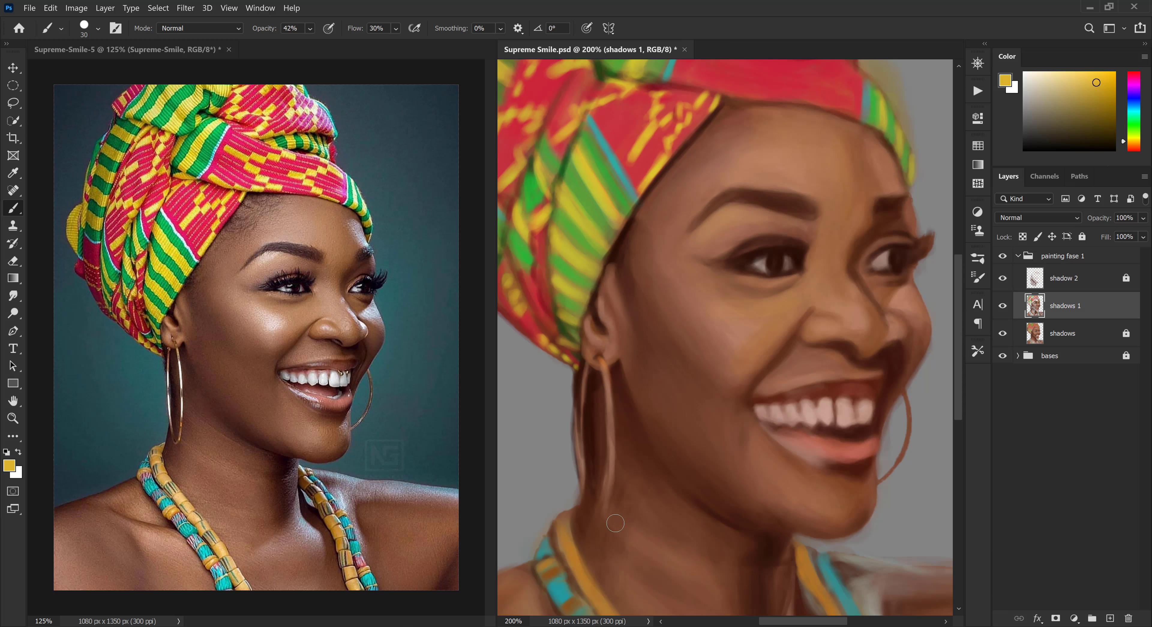
{"action": "key", "text": "ctrl+minus"}
{"action": "key", "text": "bracketleft"}
{"action": "key", "text": "bracketleft"}
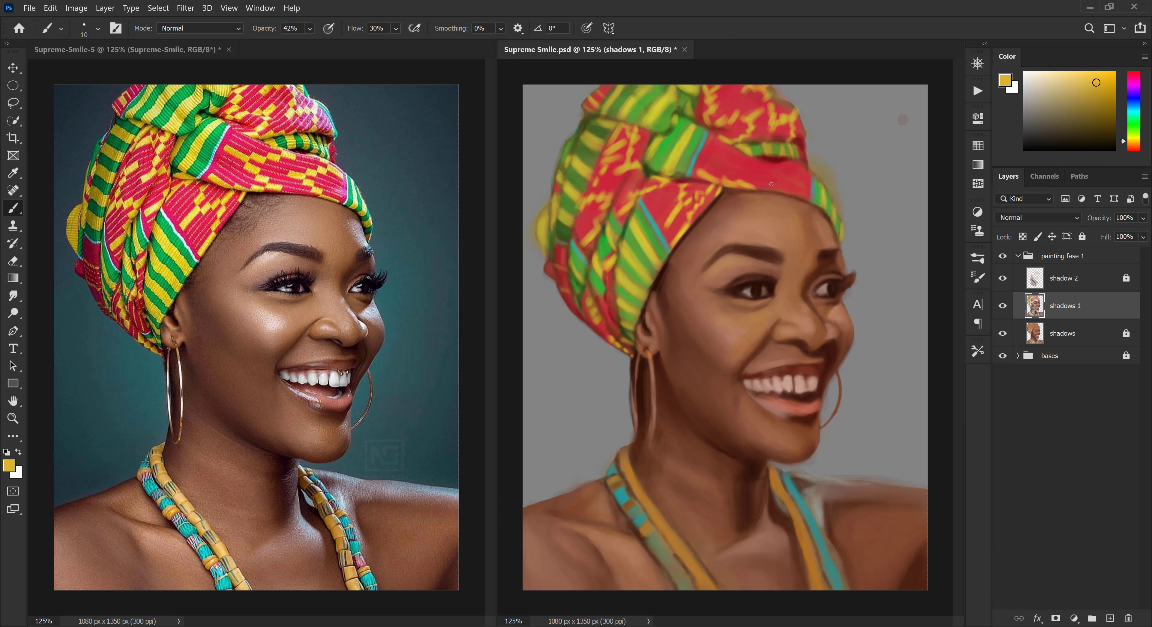
{"action": "key", "text": "bracketright"}
{"action": "mouse_move", "coordinate": [771, 184]}
{"action": "left_mouse_down"}
{"action": "mouse_move", "coordinate": [721, 151]}
{"action": "mouse_move", "coordinate": [781, 169]}
{"action": "mouse_move", "coordinate": [786, 191]}
{"action": "mouse_move", "coordinate": [806, 170]}
{"action": "left_mouse_up"}
Lock shadows 1, return to the unlocked shadow 2 layer, and prepare a 20 px brush with a dark brown sampled beside the earring
{"action": "key", "text": "bracketleft"}
{"action": "key", "text": "bracketleft"}
{"action": "left_click", "coordinate": [1081, 237]}
{"action": "left_click", "coordinate": [1091, 278]}
{"action": "left_click", "coordinate": [1126, 278]}
{"action": "left_click", "coordinate": [666, 403], "text": "alt"}
{"action": "key", "text": "bracketright"}
{"action": "key", "text": "bracketright"}
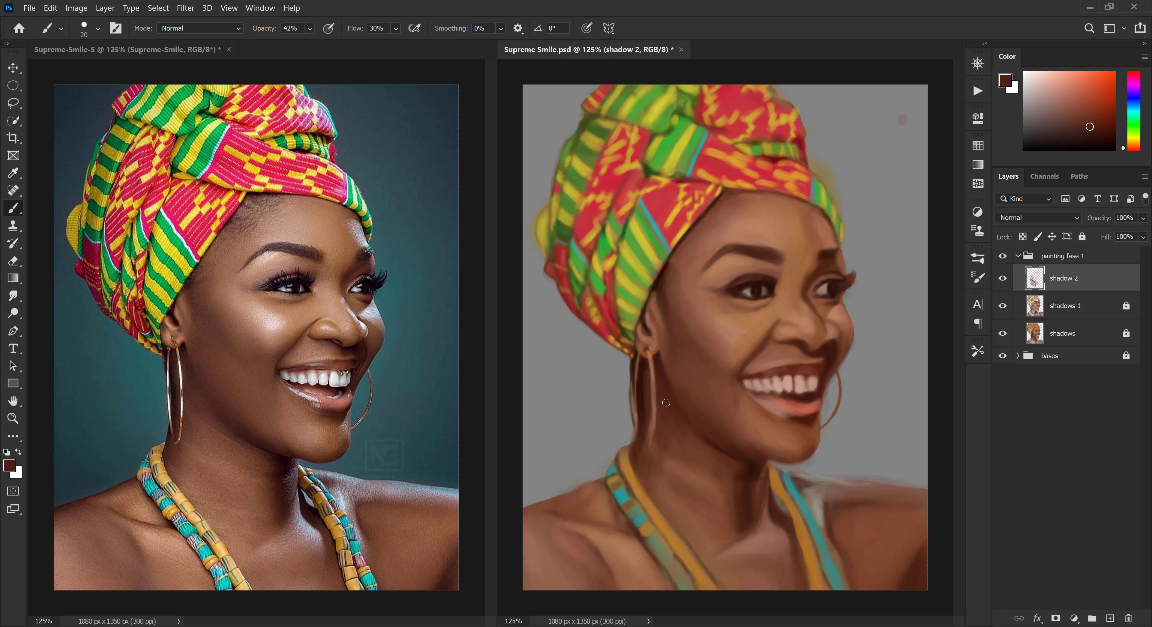
Select the area outside the figure by inverting the color base silhouette, with shadows 1 unlocked, and make the shadows layer active
{"action": "left_click", "coordinate": [1018, 357]}
{"action": "left_click", "coordinate": [1034, 378], "text": "ctrl"}
{"action": "left_click", "coordinate": [1126, 307]}
{"action": "left_click", "coordinate": [1068, 306]}
{"action": "left_click", "coordinate": [158, 8]}
{"action": "left_click", "coordinate": [167, 57]}
{"action": "left_click", "coordinate": [1069, 334]}
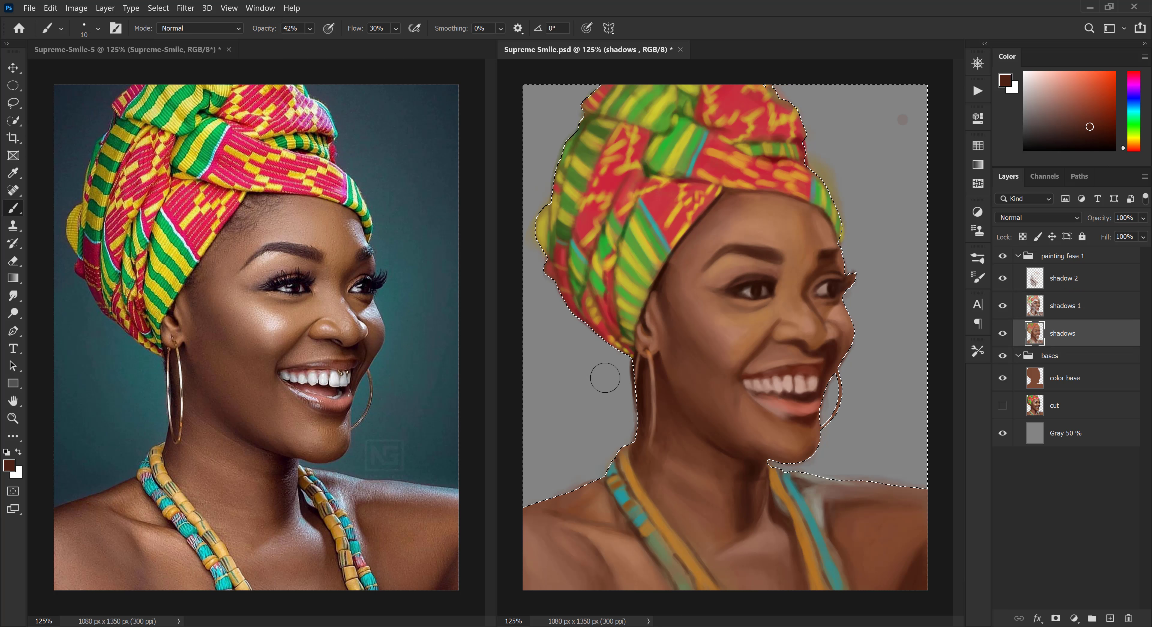
Lock the shadows and shadows 1 layers again, drop the selection, and collapse the bases group
{"action": "left_click", "coordinate": [1068, 279]}
{"action": "left_click", "coordinate": [1069, 334]}
{"action": "left_click", "coordinate": [1082, 237]}
{"action": "left_click", "coordinate": [1069, 307]}
{"action": "left_click", "coordinate": [1081, 237]}
{"action": "key", "text": "ctrl+d"}
{"action": "left_click", "coordinate": [1018, 356]}
{"action": "left_click", "coordinate": [1050, 357]}
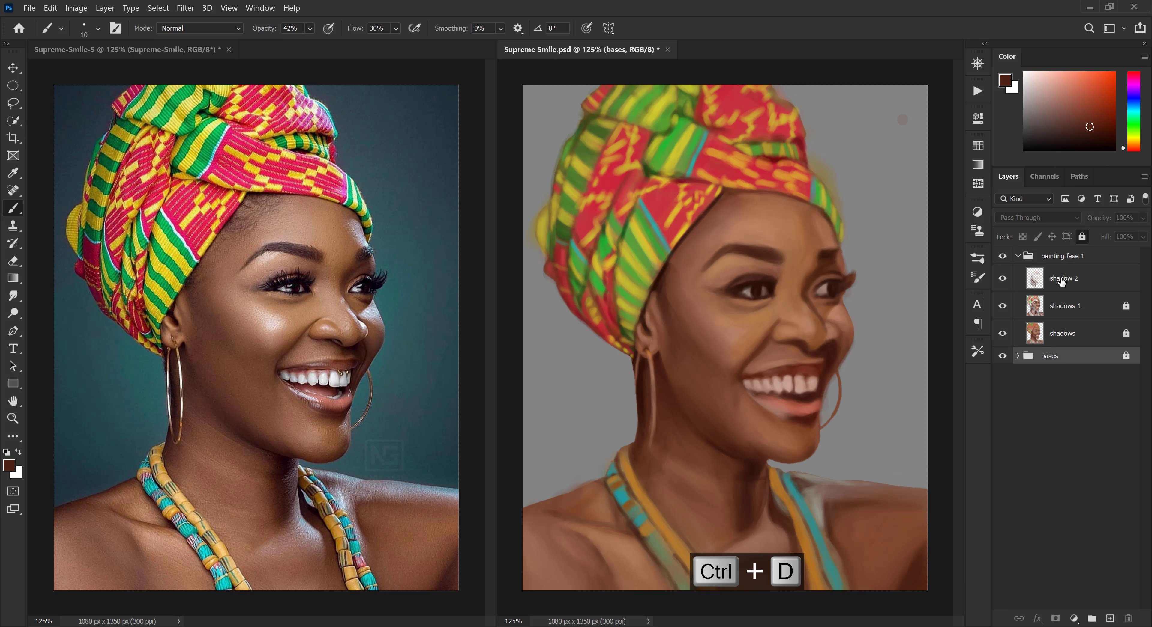
Repaint the near hoop earring on the shadow 2 layer with a thin brush and colors sampled from the reference and the portrait
{"action": "left_click", "coordinate": [1069, 278]}
{"action": "left_click", "coordinate": [179, 436], "text": "alt"}
{"action": "left_click", "coordinate": [653, 384], "text": "alt"}
{"action": "key", "text": "bracketleft"}
{"action": "left_click_drag", "start_coordinate": [649, 357], "coordinate": [654, 440]}
{"action": "mouse_move", "coordinate": [655, 427]}
{"action": "left_mouse_down"}
{"action": "mouse_move", "coordinate": [635, 385]}
{"action": "mouse_move", "coordinate": [647, 447]}
{"action": "left_mouse_up"}
{"action": "left_click_drag", "start_coordinate": [639, 354], "coordinate": [640, 447]}
{"action": "left_click_drag", "start_coordinate": [637, 429], "coordinate": [646, 453]}
Brighten the near hoop earring's outline with a light peach color
{"action": "left_click", "coordinate": [1044, 81]}
{"action": "left_click_drag", "start_coordinate": [642, 354], "coordinate": [636, 447]}
{"action": "mouse_move", "coordinate": [648, 354]}
{"action": "left_mouse_down"}
{"action": "mouse_move", "coordinate": [647, 453]}
{"action": "mouse_move", "coordinate": [731, 463]}
{"action": "mouse_move", "coordinate": [746, 527]}
{"action": "left_mouse_up"}
Blend the side and front of the neck with a larger brush, sampling browns from the jaw and neck
{"action": "left_click", "coordinate": [684, 416], "text": "alt"}
{"action": "key", "text": "bracketright"}
{"action": "key", "text": "bracketright"}
{"action": "key", "text": "bracketright"}
{"action": "key", "text": "bracketright"}
{"action": "left_click", "coordinate": [692, 428], "text": "alt"}
{"action": "left_click", "coordinate": [755, 482], "text": "alt"}
{"action": "left_click", "coordinate": [725, 514], "text": "alt"}
{"action": "mouse_move", "coordinate": [730, 485]}
{"action": "left_mouse_down"}
{"action": "mouse_move", "coordinate": [727, 527]}
{"action": "mouse_move", "coordinate": [699, 473]}
{"action": "mouse_move", "coordinate": [726, 505]}
{"action": "mouse_move", "coordinate": [735, 494]}
{"action": "left_mouse_up"}
Soften the middle of the neck with a further enlarged brush and several browns sampled from the neck
{"action": "key", "text": "bracketright"}
{"action": "key", "text": "bracketright"}
{"action": "left_click", "coordinate": [727, 478], "text": "alt"}
{"action": "left_click", "coordinate": [697, 492], "text": "alt"}
{"action": "left_click", "coordinate": [716, 474], "text": "alt"}
{"action": "left_click", "coordinate": [735, 493], "text": "alt"}
{"action": "key", "text": "bracketright"}
Blend the near cheek and the nose bridge with a 40 px brush and sampled skin tones
{"action": "left_click", "coordinate": [733, 340], "text": "alt"}
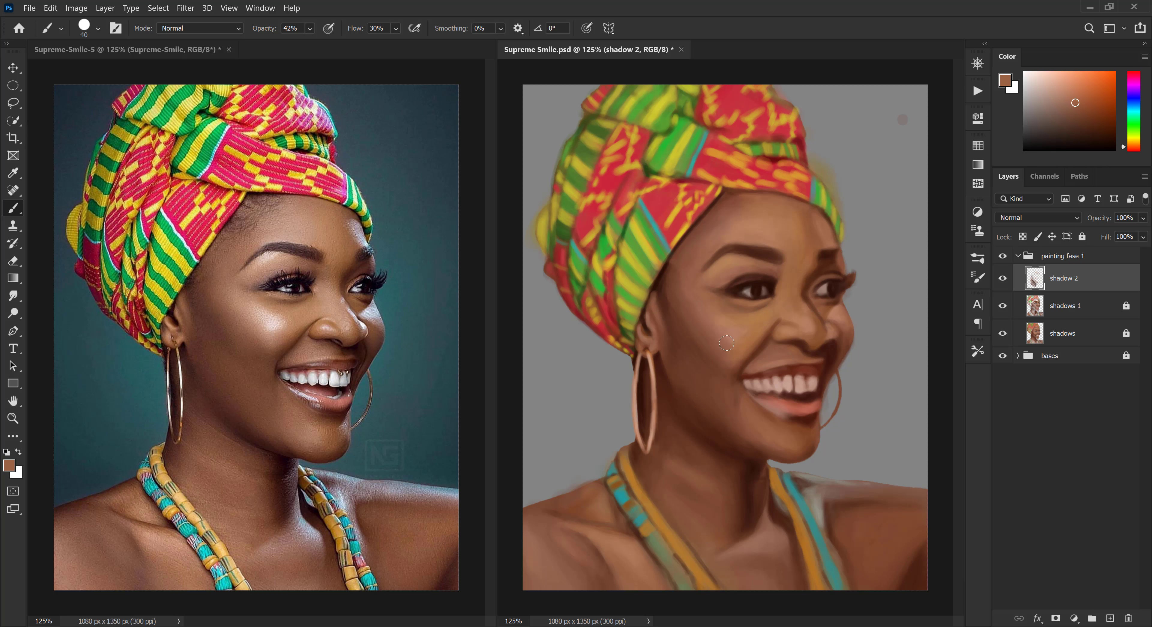
{"action": "left_click_drag", "start_coordinate": [760, 333], "coordinate": [742, 357]}
{"action": "left_click", "coordinate": [790, 269], "text": "alt"}
{"action": "left_click_drag", "start_coordinate": [790, 268], "coordinate": [781, 278]}
{"action": "left_click", "coordinate": [780, 286], "text": "alt"}
Shade the skin beneath the nose above the upper lip with a smaller brush and browns sampled beside the nose
{"action": "left_click", "coordinate": [776, 332], "text": "alt"}
{"action": "key", "text": "bracketleft"}
{"action": "key", "text": "bracketleft"}
{"action": "key", "text": "bracketleft"}
{"action": "key", "text": "bracketleft"}
{"action": "left_click", "coordinate": [780, 353], "text": "alt"}
{"action": "left_click_drag", "start_coordinate": [775, 351], "coordinate": [800, 354]}
{"action": "left_click", "coordinate": [778, 351], "text": "alt"}
Refine the underside of the nose and nostrils with a thin brush of about 9 px and browns sampled around the nose
{"action": "left_click", "coordinate": [838, 322], "text": "alt"}
{"action": "key", "text": "bracketleft"}
{"action": "left_click", "coordinate": [830, 383], "text": "alt"}
{"action": "key", "text": "bracketleft"}
{"action": "key", "text": "bracketleft"}
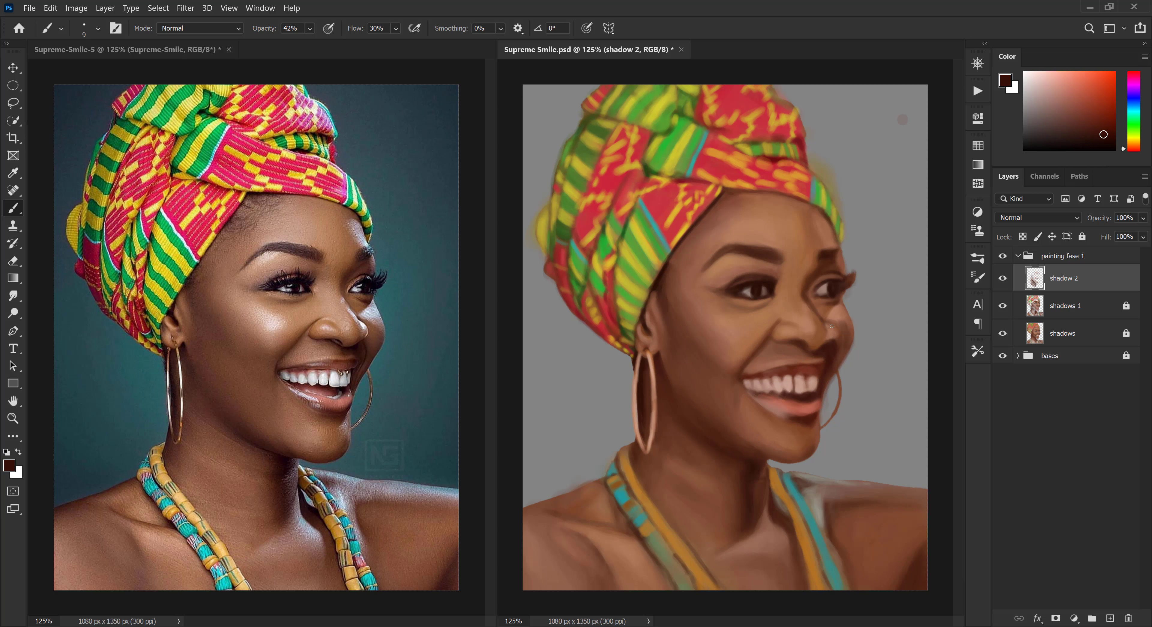
{"action": "left_click", "coordinate": [818, 344], "text": "alt"}
{"action": "left_click", "coordinate": [811, 342], "text": "alt"}
{"action": "left_click", "coordinate": [807, 335], "text": "alt"}
{"action": "left_click_drag", "start_coordinate": [804, 342], "coordinate": [795, 344]}
{"action": "left_click", "coordinate": [822, 345], "text": "alt"}
Darken the far eye with a 10 px brush and a dark brown sampled from it, and sample the skin tone beside it
{"action": "key", "text": "bracketright"}
{"action": "left_click", "coordinate": [831, 288], "text": "alt"}
{"action": "left_click_drag", "start_coordinate": [822, 282], "coordinate": [832, 281]}
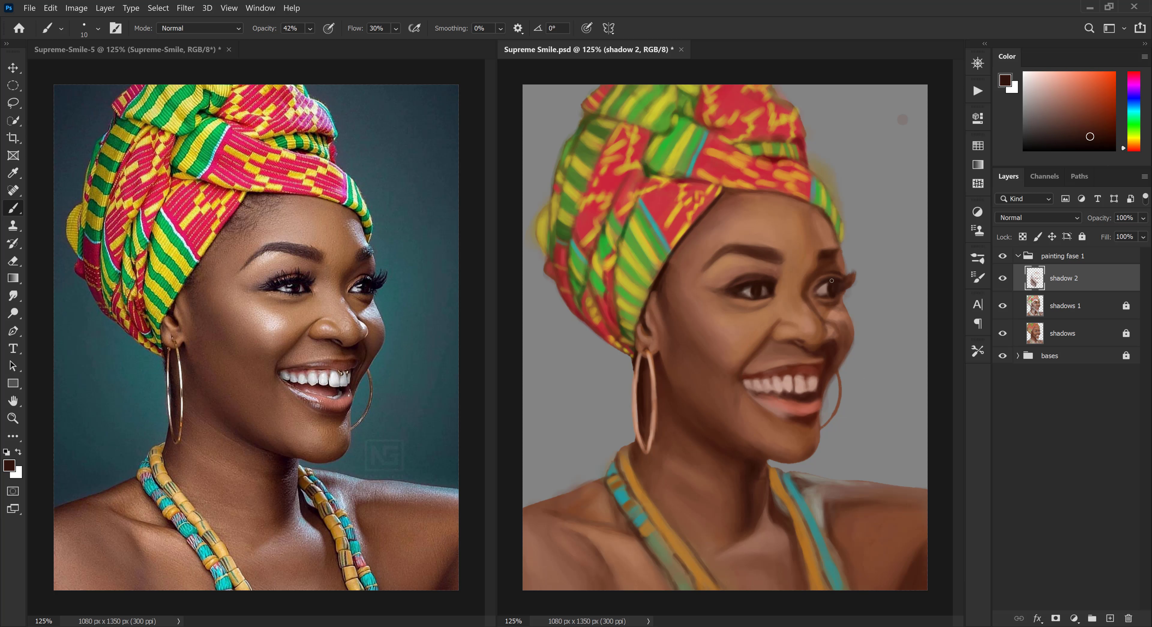
{"action": "left_click", "coordinate": [824, 275], "text": "alt"}
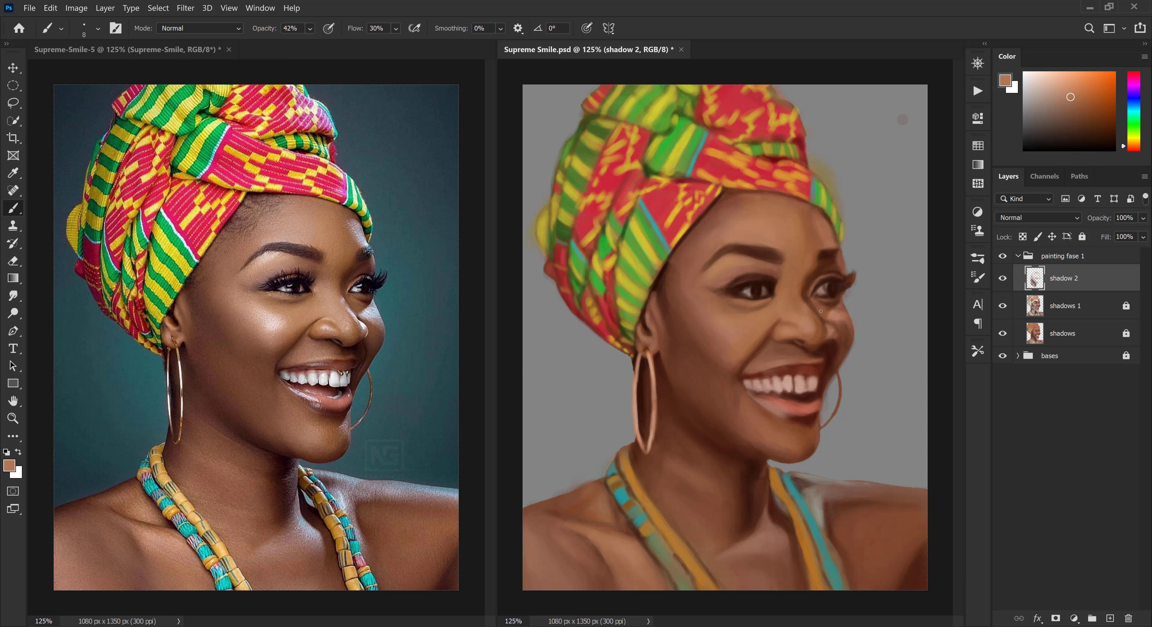
Blend the forehead and brow area with a progressively larger brush and sampled skin tones
{"action": "key", "text": "bracketright"}
{"action": "key", "text": "bracketright"}
{"action": "left_click", "coordinate": [829, 320], "text": "alt"}
{"action": "left_click", "coordinate": [810, 268], "text": "alt"}
{"action": "key", "text": "bracketright"}
{"action": "left_click", "coordinate": [799, 218], "text": "alt"}
{"action": "key", "text": "bracketright"}
{"action": "key", "text": "bracketright"}
{"action": "mouse_move", "coordinate": [835, 248]}
{"action": "left_mouse_down"}
{"action": "mouse_move", "coordinate": [799, 218]}
{"action": "mouse_move", "coordinate": [779, 235]}
{"action": "left_mouse_up"}
{"action": "left_click", "coordinate": [797, 267], "text": "alt"}
Smooth the skin from above the upper lip across the near cheek with a 40 px brush and sampled browns
{"action": "key", "text": "bracketleft"}
{"action": "key", "text": "bracketleft"}
{"action": "left_click", "coordinate": [836, 352], "text": "alt"}
{"action": "left_click", "coordinate": [800, 355], "text": "alt"}
{"action": "key", "text": "bracketright"}
{"action": "key", "text": "bracketright"}
{"action": "key", "text": "bracketright"}
{"action": "left_click", "coordinate": [776, 360], "text": "alt"}
{"action": "left_click_drag", "start_coordinate": [791, 360], "coordinate": [740, 358]}
{"action": "left_click", "coordinate": [759, 353], "text": "alt"}
{"action": "left_click", "coordinate": [669, 309], "text": "alt"}
{"action": "left_click", "coordinate": [686, 326], "text": "alt"}
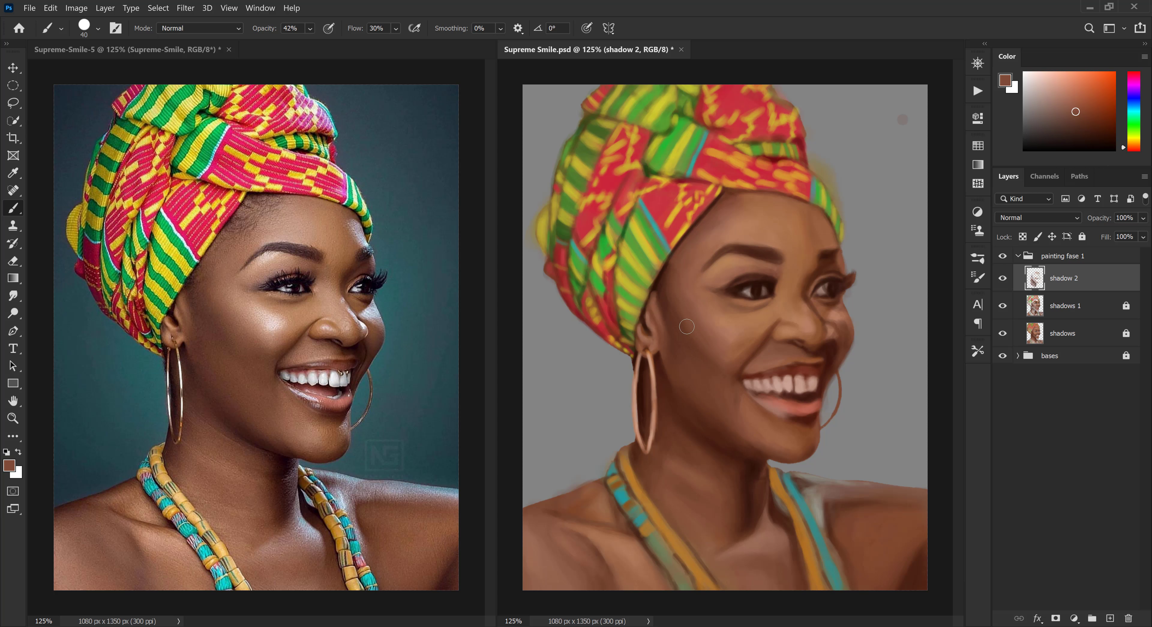
Clean up the inner edge of the near hoop earring with an 8 px brush and a dark brown sampled inside it
{"action": "key", "text": "bracketleft"}
{"action": "key", "text": "bracketleft"}
{"action": "key", "text": "bracketleft"}
{"action": "key", "text": "bracketleft"}
{"action": "key", "text": "bracketleft"}
{"action": "key", "text": "bracketleft"}
{"action": "left_click", "coordinate": [645, 426], "text": "alt"}
{"action": "left_click", "coordinate": [647, 439], "text": "alt"}
{"action": "left_click", "coordinate": [648, 429], "text": "alt"}
{"action": "left_click_drag", "start_coordinate": [652, 407], "coordinate": [649, 445]}
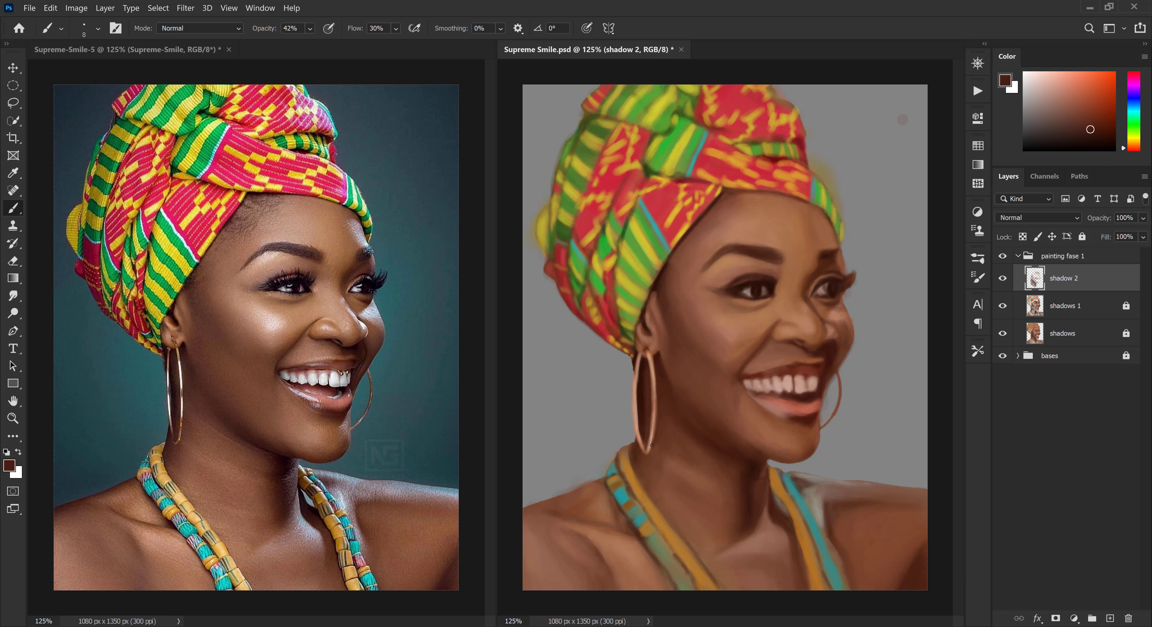
Blend the side of the face in front of the ear with a larger brush, sampling browns from the jaw and cheek
{"action": "left_click", "coordinate": [646, 425], "text": "alt"}
{"action": "key", "text": "bracketright"}
{"action": "left_click", "coordinate": [655, 444], "text": "alt"}
{"action": "key", "text": "bracketright"}
{"action": "key", "text": "bracketright"}
{"action": "key", "text": "bracketright"}
{"action": "left_click", "coordinate": [672, 394], "text": "alt"}
{"action": "left_click", "coordinate": [678, 375], "text": "alt"}
{"action": "left_click_drag", "start_coordinate": [681, 361], "coordinate": [682, 346]}
{"action": "left_click", "coordinate": [682, 346], "text": "alt"}
{"action": "left_click", "coordinate": [680, 359], "text": "alt"}
Darken the neck along the necklace's inner edge with a 7 px brush and a very dark brown sampled from the jaw
{"action": "left_click", "coordinate": [729, 399], "text": "alt"}
{"action": "key", "text": "bracketleft"}
{"action": "key", "text": "bracketleft"}
{"action": "key", "text": "bracketleft"}
{"action": "key", "text": "bracketleft"}
{"action": "key", "text": "bracketright"}
{"action": "key", "text": "bracketright"}
{"action": "key", "text": "bracketright"}
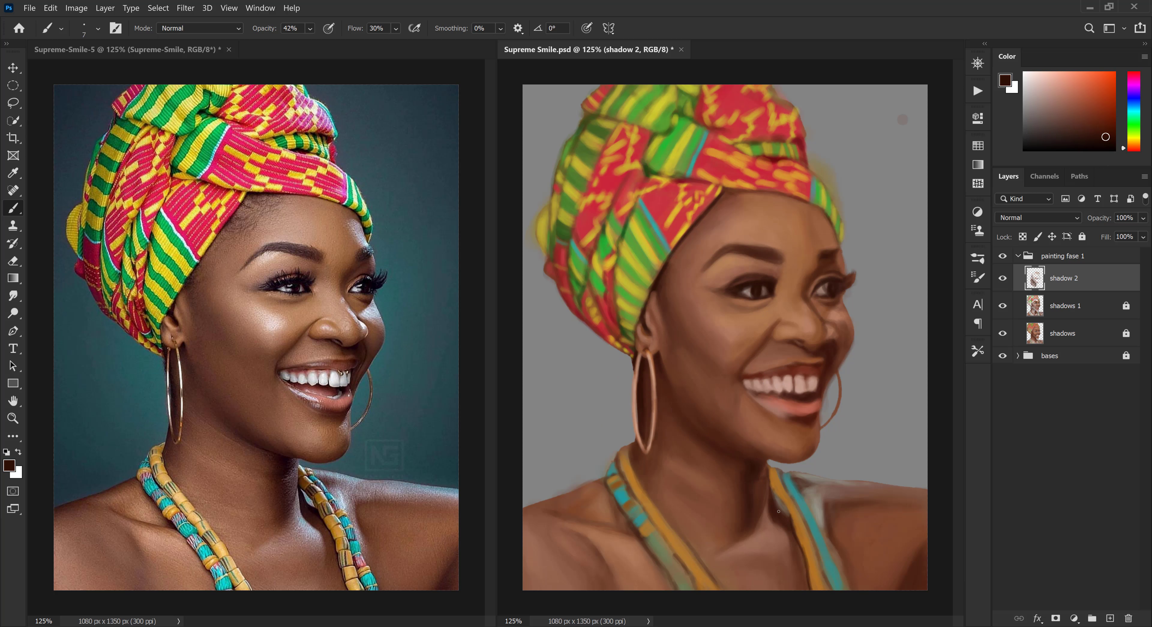
{"action": "left_click", "coordinate": [783, 530], "text": "alt"}
Lighten the upper teeth and add the lower teeth with a small brush and pale tones sampled from the teeth
{"action": "left_click", "coordinate": [770, 395], "text": "alt"}
{"action": "key", "text": "bracketleft"}
{"action": "left_click_drag", "start_coordinate": [793, 380], "coordinate": [795, 386]}
{"action": "left_click", "coordinate": [789, 384], "text": "alt"}
{"action": "left_click", "coordinate": [763, 383], "text": "alt"}
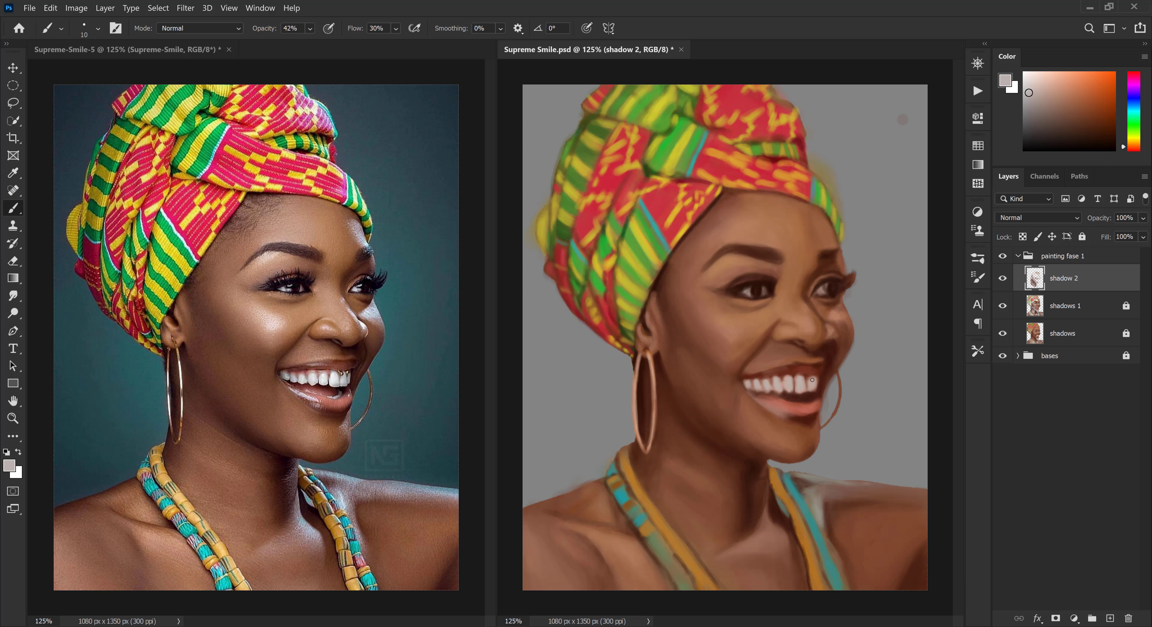
Paint the tongue and inner mouth below the upper teeth with a small brush and reddish tones sampled from the lips
{"action": "left_click", "coordinate": [792, 402], "text": "alt"}
{"action": "key", "text": "bracketright"}
{"action": "key", "text": "bracketright"}
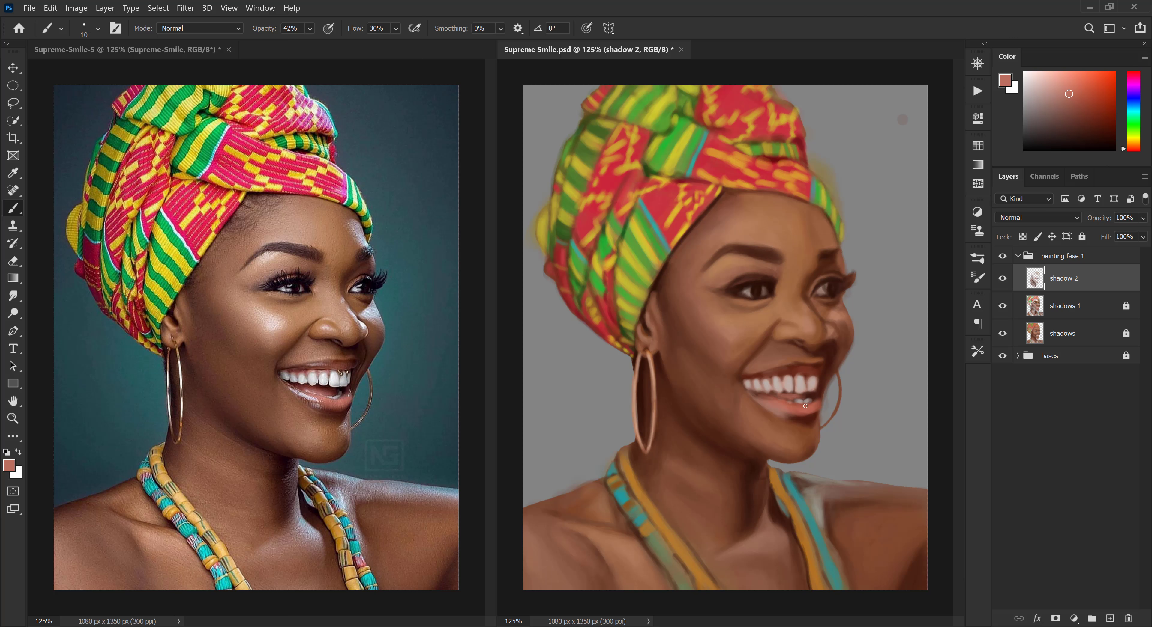
{"action": "left_click", "coordinate": [811, 417], "text": "alt"}
{"action": "key", "text": "bracketleft"}
{"action": "key", "text": "bracketleft"}
{"action": "mouse_move", "coordinate": [802, 393]}
{"action": "left_mouse_down"}
{"action": "mouse_move", "coordinate": [764, 394]}
{"action": "mouse_move", "coordinate": [804, 396]}
{"action": "mouse_move", "coordinate": [790, 401]}
{"action": "left_mouse_up"}
Refine the lower teeth and the gap above them, alternating pale and reddish tones sampled inside the mouth
{"action": "left_click", "coordinate": [800, 393], "text": "alt"}
{"action": "left_click", "coordinate": [791, 397], "text": "alt"}
{"action": "left_click", "coordinate": [814, 401], "text": "alt"}
{"action": "left_click", "coordinate": [789, 400], "text": "alt"}
{"action": "left_click", "coordinate": [795, 402], "text": "alt"}
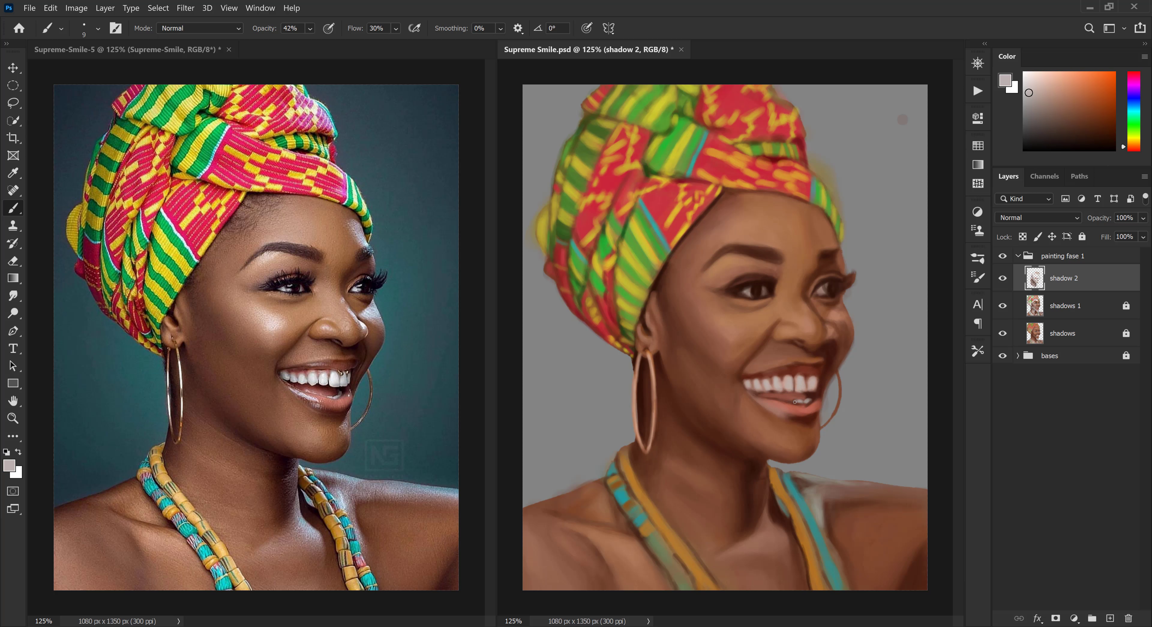
{"action": "left_click", "coordinate": [807, 395], "text": "alt"}
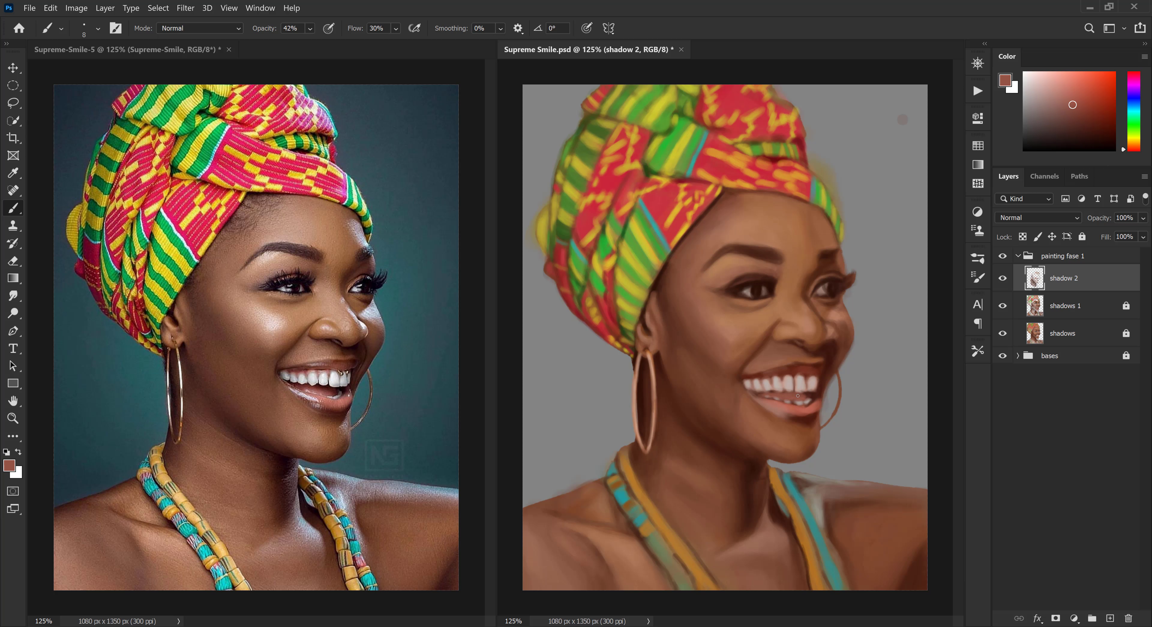
Smooth the lower lip from the near mouth corner to its middle with a slightly larger brush and sampled lip tones
{"action": "left_click", "coordinate": [792, 404], "text": "alt"}
{"action": "key", "text": "bracketright"}
{"action": "left_click", "coordinate": [792, 419], "text": "alt"}
{"action": "left_click_drag", "start_coordinate": [765, 407], "coordinate": [808, 419]}
Blend the near cheek and the skin above the mouth with a 50 px brush and browns sampled from the face
{"action": "left_click", "coordinate": [816, 368], "text": "alt"}
{"action": "key", "text": "bracketright"}
{"action": "key", "text": "bracketright"}
{"action": "key", "text": "bracketright"}
{"action": "key", "text": "bracketright"}
{"action": "left_click", "coordinate": [728, 341], "text": "alt"}
{"action": "left_click", "coordinate": [731, 336], "text": "alt"}
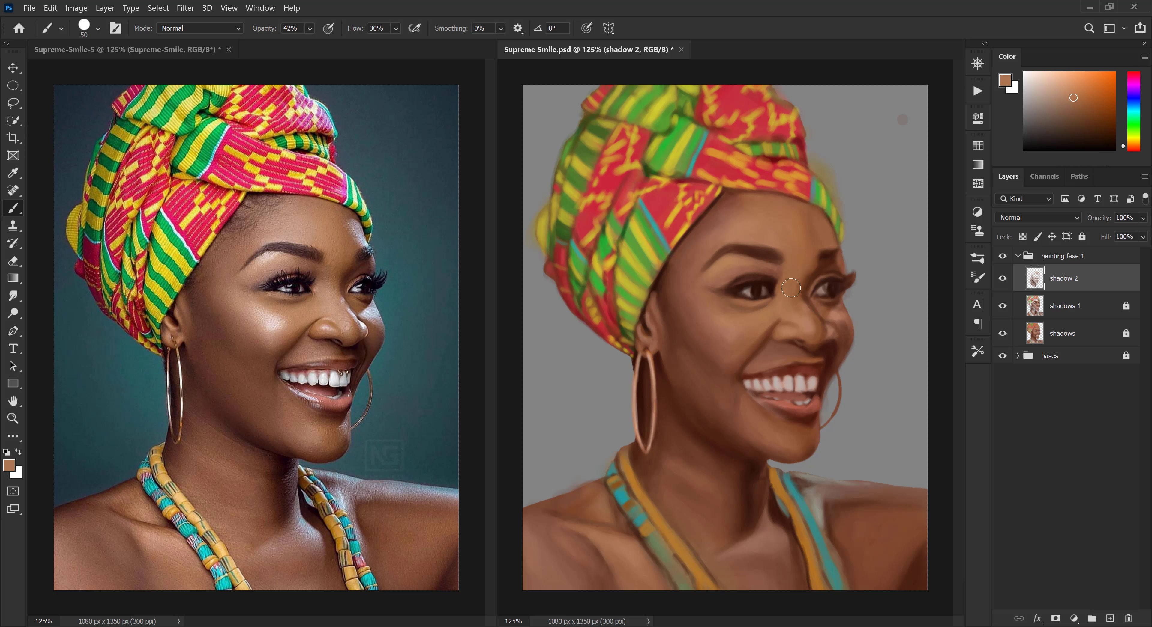
Cover the gray patch at the top of the far shoulder beside the necklace with a brown sampled from the chest
{"action": "left_click", "coordinate": [760, 552], "text": "alt"}
{"action": "key", "text": "bracketleft"}
{"action": "key", "text": "bracketleft"}
{"action": "key", "text": "bracketleft"}
{"action": "left_click_drag", "start_coordinate": [860, 492], "coordinate": [818, 489]}
{"action": "mouse_move", "coordinate": [816, 500]}
{"action": "left_mouse_down"}
{"action": "mouse_move", "coordinate": [824, 534]}
{"action": "mouse_move", "coordinate": [833, 505]}
{"action": "mouse_move", "coordinate": [817, 489]}
{"action": "left_mouse_up"}
Blend the far shoulder's skin beside the necklace with a larger brush and browns sampled from the shoulder and neck
{"action": "left_click", "coordinate": [855, 544], "text": "alt"}
{"action": "key", "text": "bracketright"}
{"action": "key", "text": "bracketright"}
{"action": "key", "text": "bracketright"}
{"action": "key", "text": "bracketright"}
{"action": "key", "text": "bracketright"}
{"action": "left_click", "coordinate": [845, 512], "text": "alt"}
{"action": "left_click", "coordinate": [861, 508], "text": "alt"}
{"action": "left_click", "coordinate": [772, 491], "text": "alt"}
Paint a dark brown shadow along the outer edge of the near necklace strand with a smaller brush
{"action": "left_click", "coordinate": [1103, 131]}
{"action": "key", "text": "bracketleft"}
{"action": "key", "text": "bracketleft"}
{"action": "key", "text": "bracketleft"}
{"action": "key", "text": "bracketleft"}
{"action": "key", "text": "bracketleft"}
{"action": "key", "text": "bracketleft"}
{"action": "key", "text": "bracketright"}
{"action": "mouse_move", "coordinate": [601, 482]}
{"action": "left_mouse_down"}
{"action": "mouse_move", "coordinate": [525, 514]}
{"action": "mouse_move", "coordinate": [614, 526]}
{"action": "left_mouse_up"}
Blend the near shoulder into the necklace shadow with lighter and sampled browns, and save the file
{"action": "left_click", "coordinate": [576, 505], "text": "alt"}
{"action": "left_click", "coordinate": [1072, 90]}
{"action": "key", "text": "bracketright"}
{"action": "left_click", "coordinate": [540, 508], "text": "alt"}
{"action": "key", "text": "bracketleft"}
{"action": "key", "text": "bracketleft"}
{"action": "key", "text": "bracketleft"}
{"action": "left_click", "coordinate": [574, 496], "text": "alt"}
{"action": "mouse_move", "coordinate": [585, 490]}
{"action": "left_mouse_down"}
{"action": "mouse_move", "coordinate": [552, 504]}
{"action": "mouse_move", "coordinate": [635, 535]}
{"action": "left_mouse_up"}
{"action": "left_click", "coordinate": [634, 532], "text": "alt"}
{"action": "key", "text": "ctrl+s"}
Darken the near eye's iris and lower lash line with a 6 px brush and a very dark brown sampled from the eye
{"action": "left_click", "coordinate": [770, 287], "text": "alt"}
{"action": "key", "text": "bracketleft"}
{"action": "key", "text": "bracketleft"}
{"action": "key", "text": "bracketleft"}
{"action": "key", "text": "bracketleft"}
{"action": "key", "text": "bracketleft"}
{"action": "left_click_drag", "start_coordinate": [760, 298], "coordinate": [771, 295]}
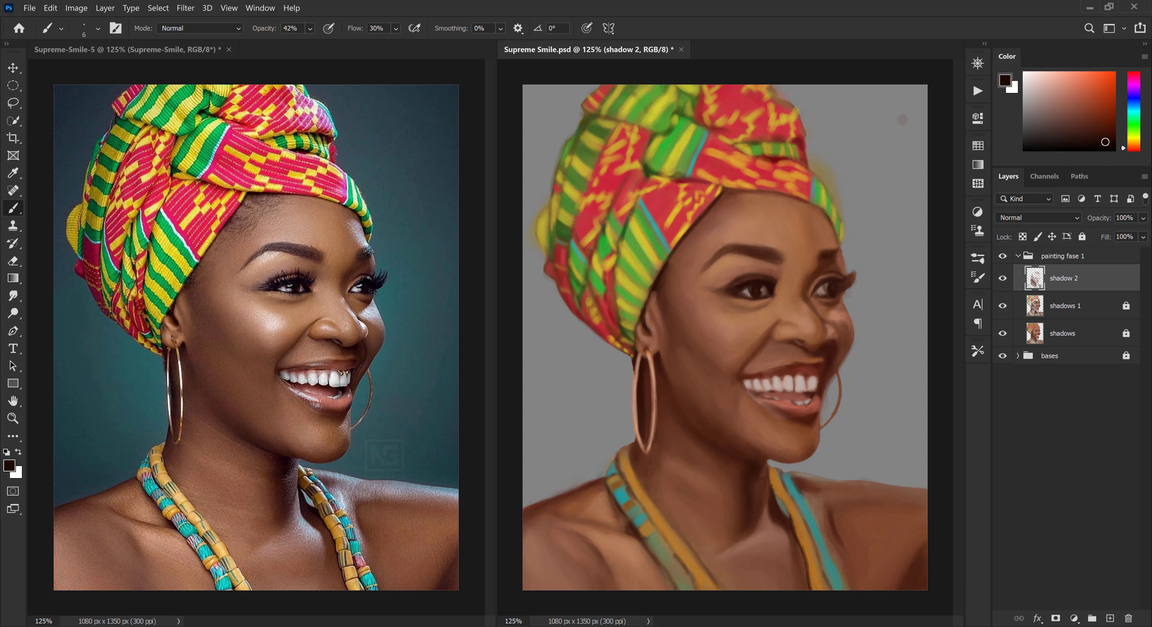
Add pale pink highlights to the near eye and deepen the dark tones of both eyes with a slightly larger brush
{"action": "left_click", "coordinate": [1034, 83]}
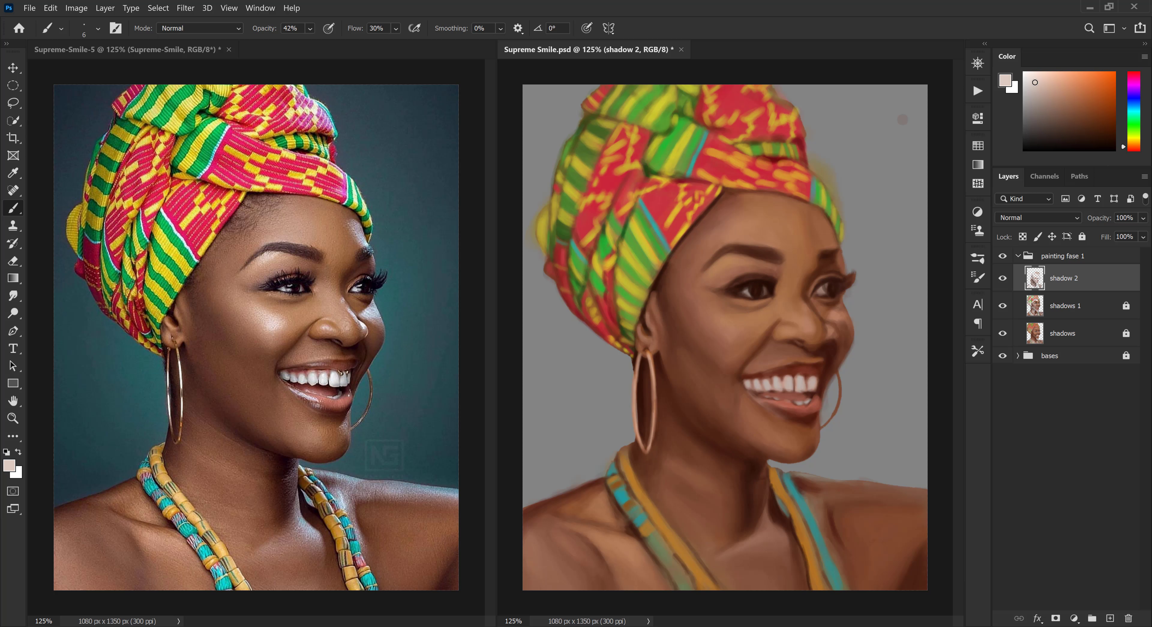
{"action": "left_click", "coordinate": [774, 289], "text": "alt"}
{"action": "key", "text": "bracketright"}
{"action": "key", "text": "bracketright"}
{"action": "key", "text": "bracketright"}
{"action": "key", "text": "bracketright"}
{"action": "left_click", "coordinate": [769, 304], "text": "alt"}
{"action": "mouse_move", "coordinate": [770, 290]}
{"action": "left_mouse_down"}
{"action": "mouse_move", "coordinate": [721, 307]}
{"action": "mouse_move", "coordinate": [837, 302]}
{"action": "left_mouse_up"}
Refine the skin under both eyes and across the nose bridge with browns sampled around them
{"action": "left_click", "coordinate": [746, 313], "text": "alt"}
{"action": "left_click", "coordinate": [726, 308], "text": "alt"}
{"action": "left_click", "coordinate": [777, 299], "text": "alt"}
{"action": "left_click", "coordinate": [807, 308], "text": "alt"}
{"action": "left_click", "coordinate": [816, 310], "text": "alt"}
{"action": "key", "text": "bracketleft"}
{"action": "left_click", "coordinate": [833, 291], "text": "alt"}
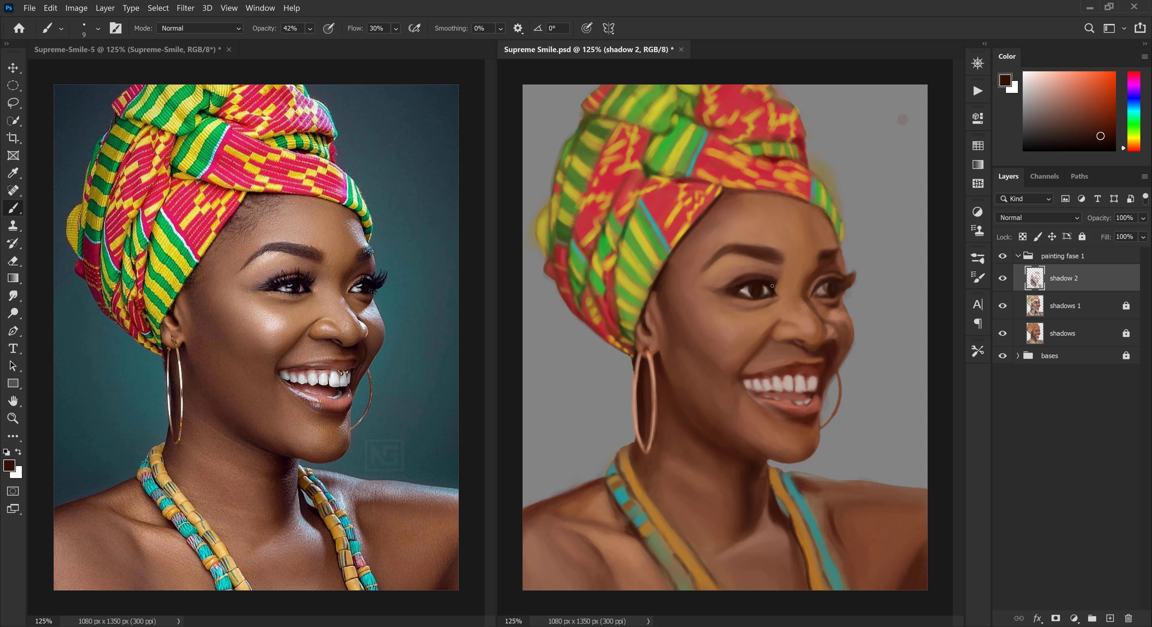
Define the near eye's upper lid and lash line with a small brush and browns sampled from the lid and eye
{"action": "key", "text": "bracketright"}
{"action": "key", "text": "bracketright"}
{"action": "left_click", "coordinate": [746, 272], "text": "alt"}
{"action": "key", "text": "bracketleft"}
{"action": "key", "text": "bracketleft"}
{"action": "left_click", "coordinate": [760, 287], "text": "alt"}
{"action": "left_click", "coordinate": [768, 314], "text": "alt"}
Blend the skin under the near eye and toward the far eye with a larger brush and sampled browns
{"action": "key", "text": "bracketright"}
{"action": "key", "text": "bracketright"}
{"action": "key", "text": "bracketright"}
{"action": "key", "text": "bracketright"}
{"action": "left_click", "coordinate": [760, 308], "text": "alt"}
{"action": "left_click", "coordinate": [757, 319], "text": "alt"}
{"action": "key", "text": "bracketright"}
{"action": "mouse_move", "coordinate": [761, 306]}
{"action": "left_mouse_down"}
{"action": "mouse_move", "coordinate": [742, 307]}
{"action": "mouse_move", "coordinate": [819, 294]}
{"action": "left_mouse_up"}
Refine the far eye's white and iris with a 5 px brush, using pale recent swatches and a dark brown sampled from the eye
{"action": "left_click", "coordinate": [978, 146]}
{"action": "left_click", "coordinate": [854, 163]}
{"action": "left_click", "coordinate": [942, 140]}
{"action": "key", "text": "bracketleft"}
{"action": "key", "text": "bracketleft"}
{"action": "key", "text": "bracketleft"}
{"action": "key", "text": "bracketleft"}
{"action": "key", "text": "bracketleft"}
{"action": "key", "text": "bracketleft"}
{"action": "left_click", "coordinate": [831, 289], "text": "alt"}
{"action": "left_click", "coordinate": [977, 146]}
{"action": "left_click", "coordinate": [842, 162]}
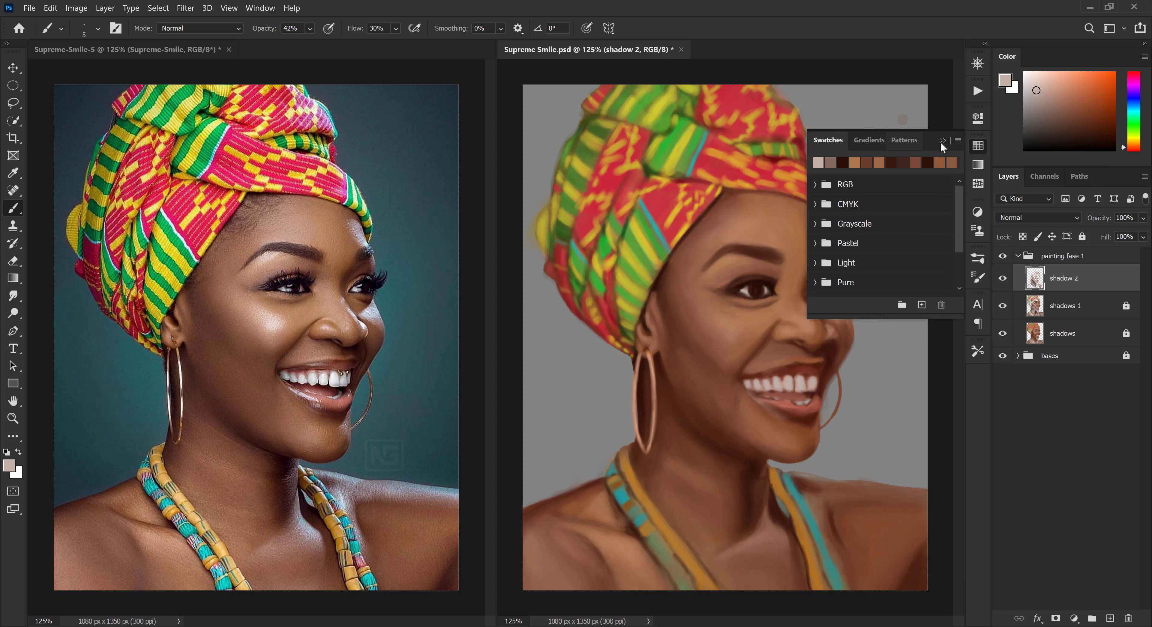
{"action": "left_click", "coordinate": [941, 141]}
{"action": "left_click", "coordinate": [836, 294], "text": "alt"}
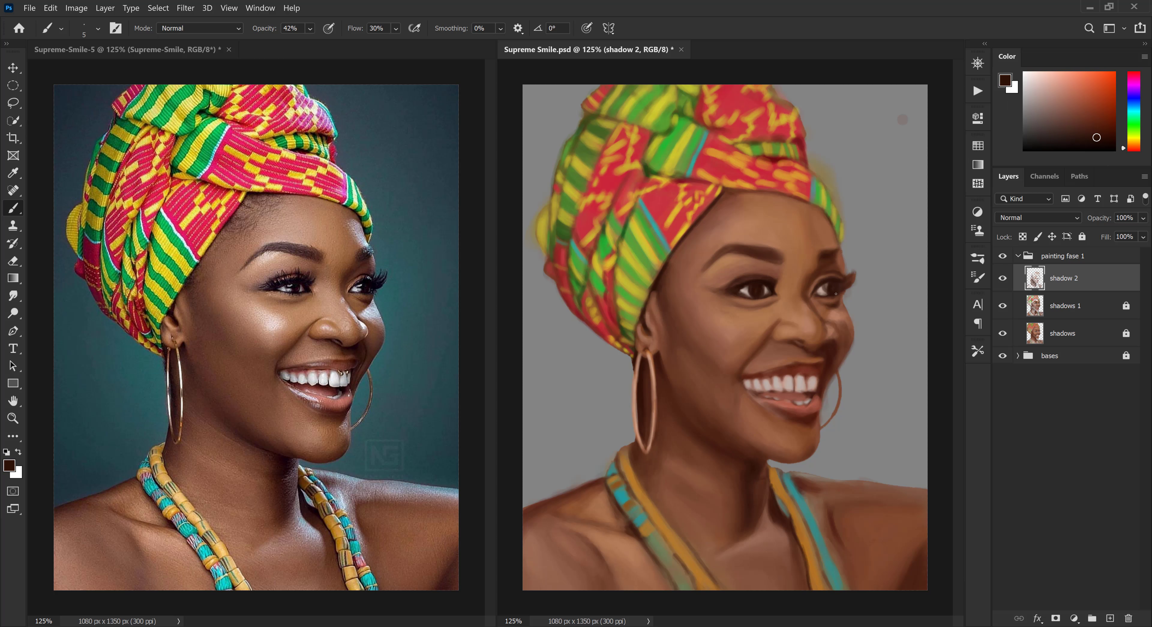
Darken the far eyebrow and the inner end of the near one with an 8 px brush in dark reddish brown, and save
{"action": "left_click_drag", "start_coordinate": [1123, 148], "coordinate": [1123, 153]}
{"action": "left_click", "coordinate": [1107, 138]}
{"action": "key", "text": "bracketright"}
{"action": "key", "text": "bracketright"}
{"action": "left_click_drag", "start_coordinate": [832, 254], "coordinate": [760, 247]}
{"action": "left_click", "coordinate": [785, 250], "text": "alt"}
{"action": "key", "text": "ctrl+s"}
Darken the near eyebrow along its arch out to the tail with an 8 px brush and a very dark red
{"action": "left_click_drag", "start_coordinate": [1123, 147], "coordinate": [1123, 152]}
{"action": "left_click", "coordinate": [1106, 138]}
{"action": "left_click_drag", "start_coordinate": [774, 257], "coordinate": [726, 248]}
{"action": "left_click_drag", "start_coordinate": [729, 248], "coordinate": [705, 267]}
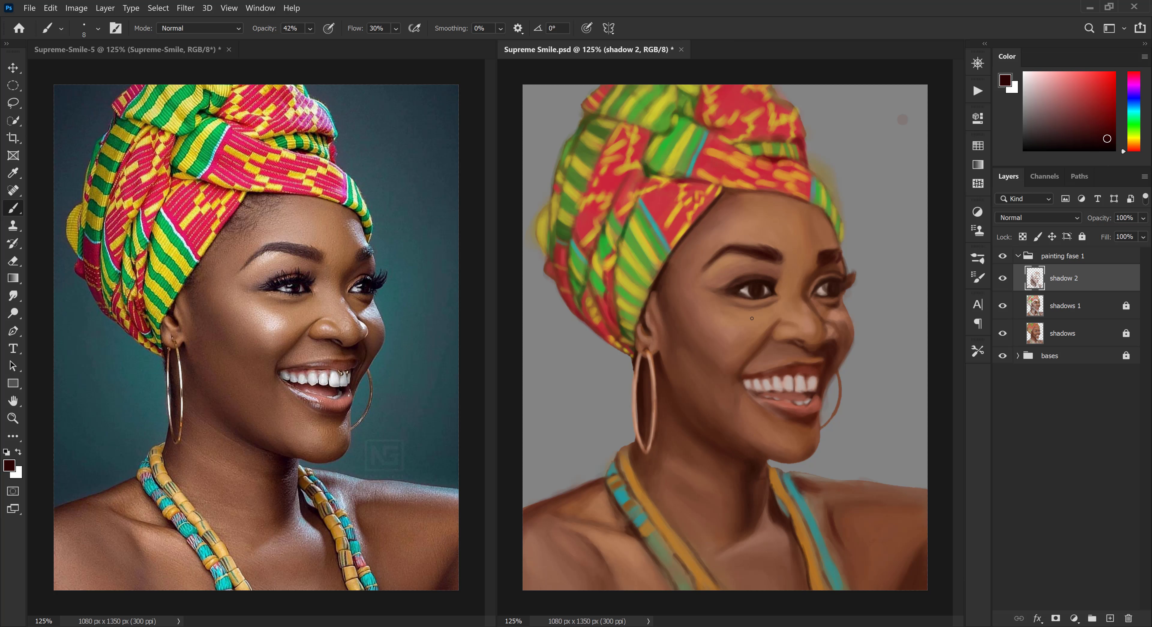
Deepen the shadow between the nose bridge and the far eye's inner corner with a 15 px brush and sampled dark brown
{"action": "left_click", "coordinate": [805, 291], "text": "alt"}
{"action": "key", "text": "bracketright"}
{"action": "key", "text": "bracketright"}
{"action": "key", "text": "bracketright"}
{"action": "key", "text": "bracketright"}
{"action": "key", "text": "bracketright"}
{"action": "key", "text": "bracketright"}
{"action": "left_click", "coordinate": [805, 288], "text": "alt"}
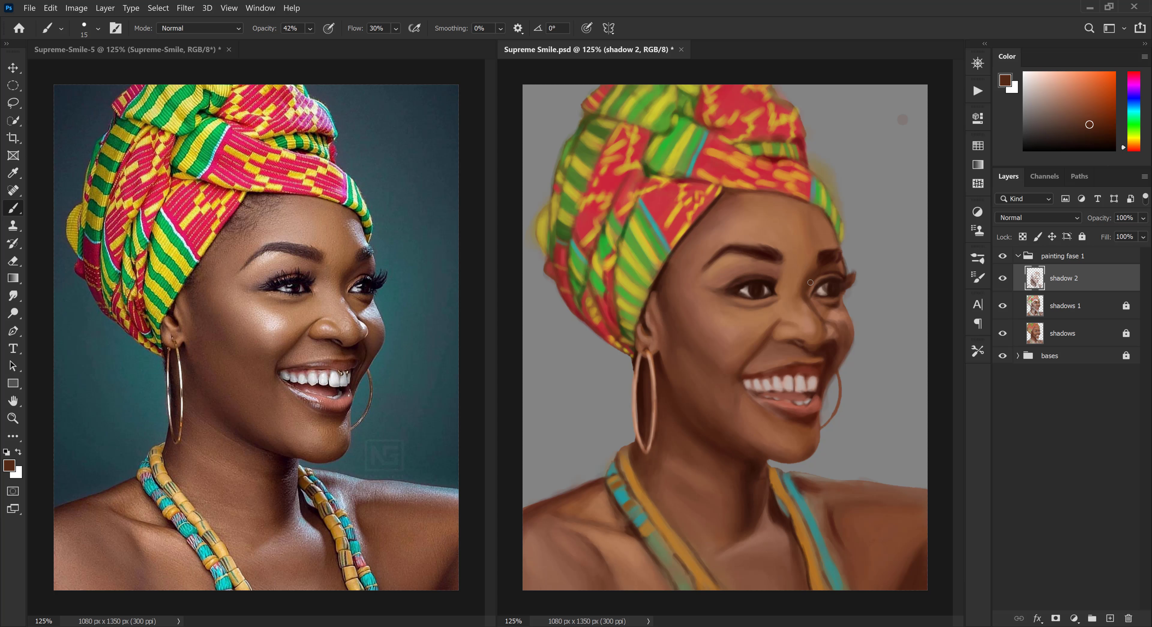
Refine the near eye's lids and lash line with a 7 px brush and a dark brown sampled beside the eye
{"action": "left_click", "coordinate": [792, 401], "text": "alt"}
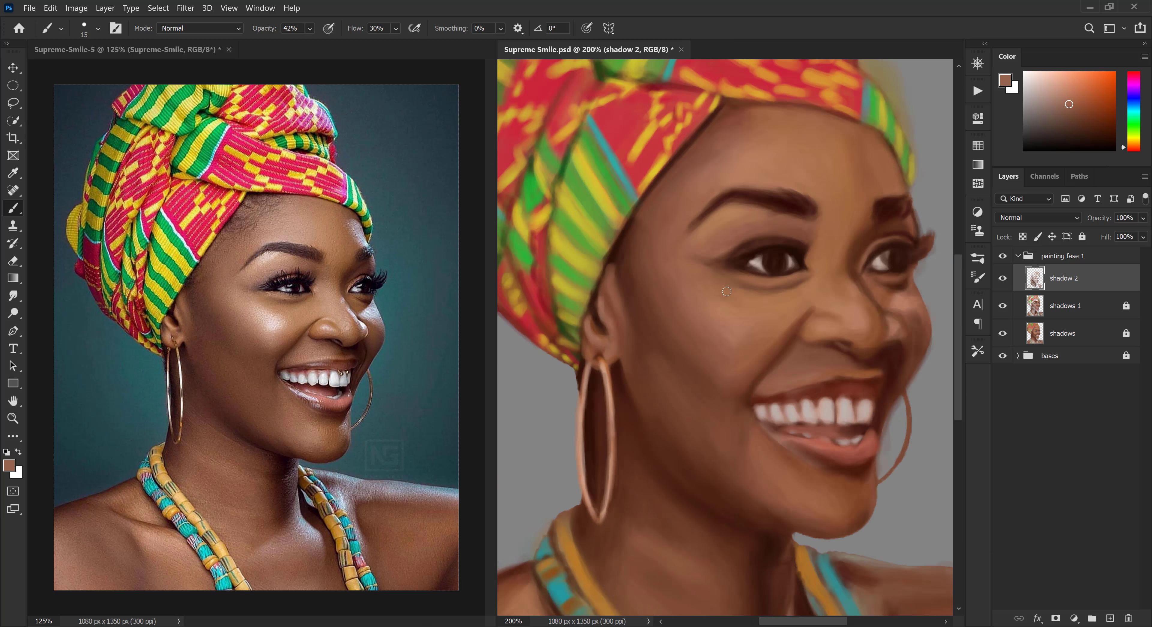
{"action": "key", "text": "bracketright"}
{"action": "key", "text": "bracketright"}
{"action": "key", "text": "bracketright"}
{"action": "left_click", "coordinate": [773, 279], "text": "alt"}
{"action": "key", "text": "bracketleft"}
{"action": "key", "text": "bracketleft"}
{"action": "key", "text": "bracketleft"}
{"action": "key", "text": "bracketleft"}
{"action": "key", "text": "bracketleft"}
{"action": "left_click", "coordinate": [760, 269], "text": "alt"}
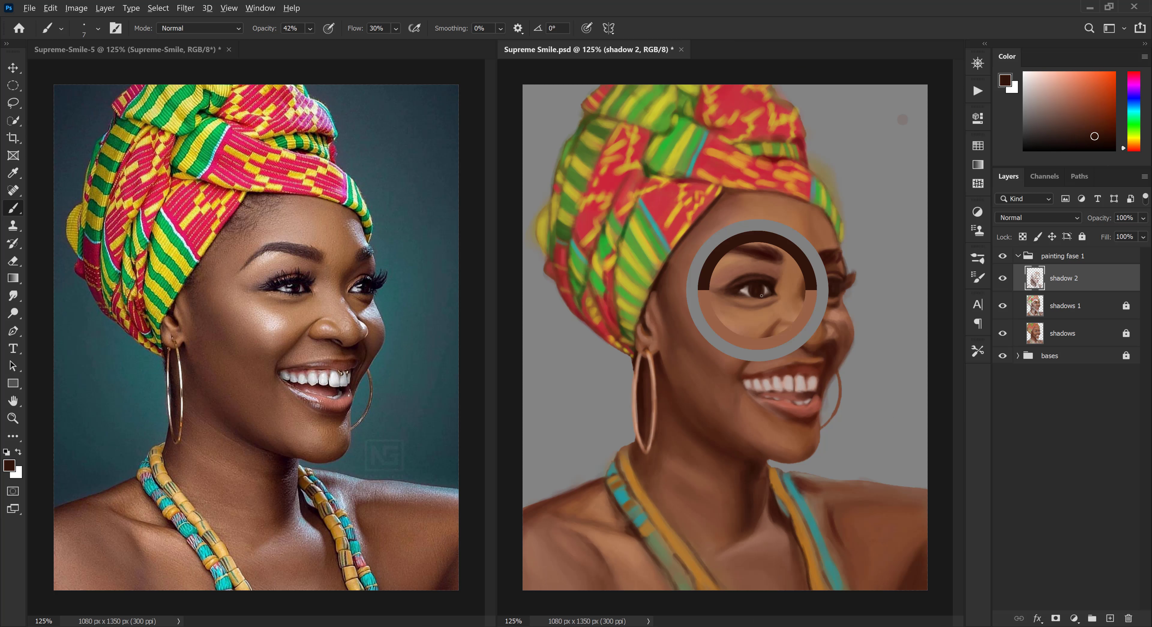
Soften the skin between the near eye and eyebrow with a 15 px brush and browns sampled around the eye
{"action": "left_click", "coordinate": [741, 298], "text": "alt"}
{"action": "key", "text": "bracketright"}
{"action": "key", "text": "bracketright"}
{"action": "key", "text": "bracketright"}
{"action": "key", "text": "bracketright"}
{"action": "key", "text": "bracketright"}
{"action": "left_click", "coordinate": [761, 260], "text": "alt"}
{"action": "key", "text": "bracketright"}
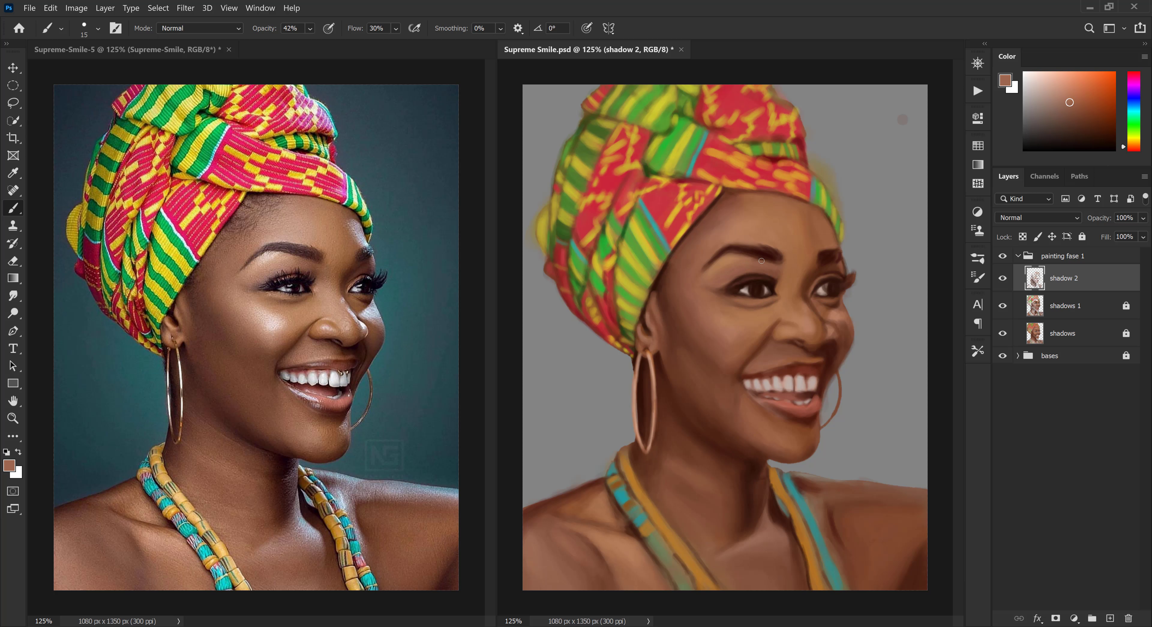
Blend the outer corner of the near eye into the temple with browns sampled around the corner
{"action": "left_click", "coordinate": [738, 288], "text": "alt"}
{"action": "left_click", "coordinate": [714, 299], "text": "alt"}
{"action": "left_click", "coordinate": [725, 291], "text": "alt"}
{"action": "left_click_drag", "start_coordinate": [720, 293], "coordinate": [708, 296]}
Define the crease around the near wing of the nose with a 9 px brush and browns sampled beside it
{"action": "left_click", "coordinate": [766, 284], "text": "alt"}
{"action": "key", "text": "bracketleft"}
{"action": "key", "text": "bracketleft"}
{"action": "key", "text": "bracketleft"}
{"action": "left_click", "coordinate": [790, 328], "text": "alt"}
{"action": "left_click", "coordinate": [791, 326], "text": "alt"}
{"action": "key", "text": "bracketright"}
{"action": "key", "text": "bracketright"}
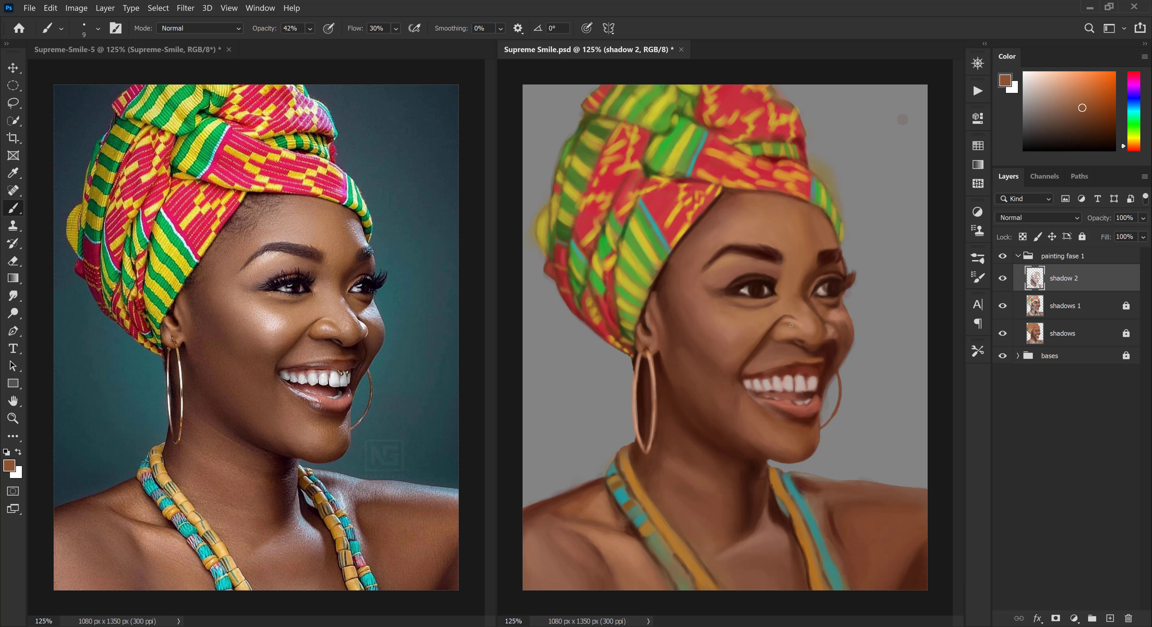
Shade the underside of the nose and the far cheek fold down to the mouth corner with reddish browns sampled nearby
{"action": "left_click", "coordinate": [780, 342], "text": "alt"}
{"action": "left_click", "coordinate": [798, 344], "text": "alt"}
{"action": "left_click", "coordinate": [833, 347], "text": "alt"}
{"action": "key", "text": "bracketright"}
{"action": "key", "text": "bracketright"}
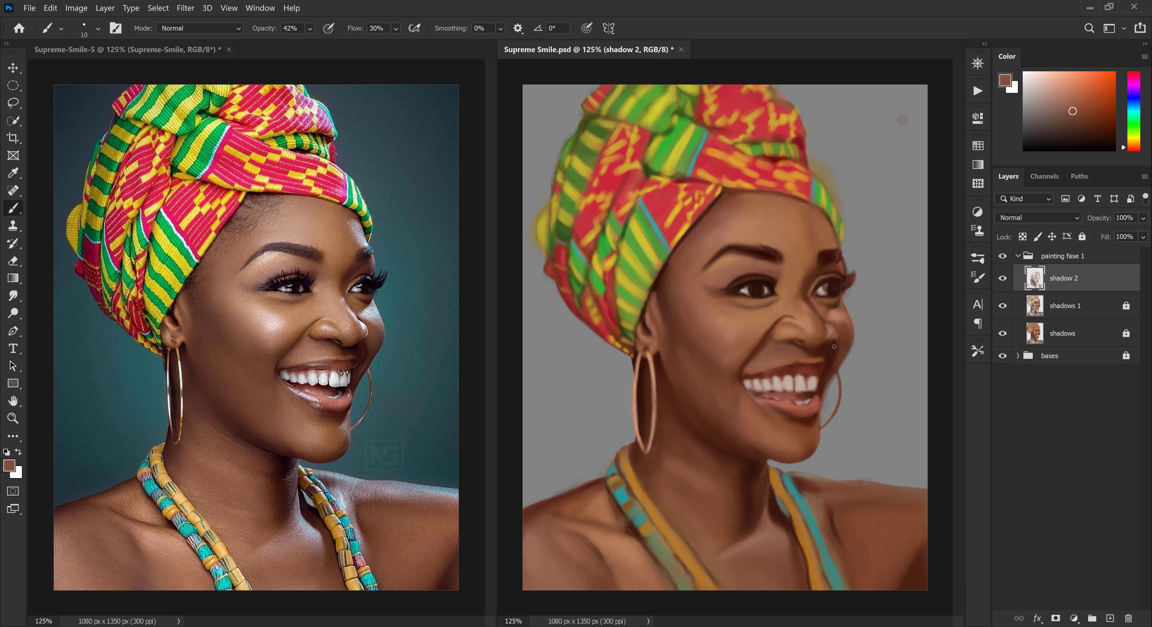
{"action": "left_click", "coordinate": [829, 354], "text": "alt"}
{"action": "left_click", "coordinate": [837, 283], "text": "alt"}
{"action": "key", "text": "bracketleft"}
{"action": "key", "text": "bracketleft"}
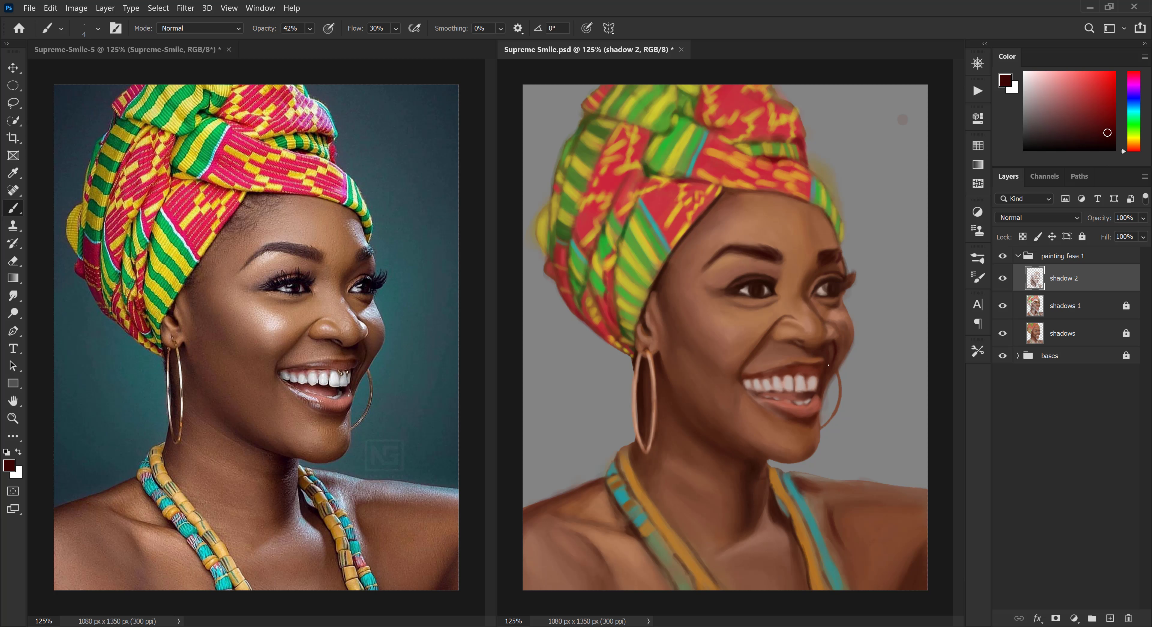
Darken the nostril opening with a 6 px brush and a very dark reddish brown
{"action": "key", "text": "bracketright"}
{"action": "left_click", "coordinate": [782, 302], "text": "alt"}
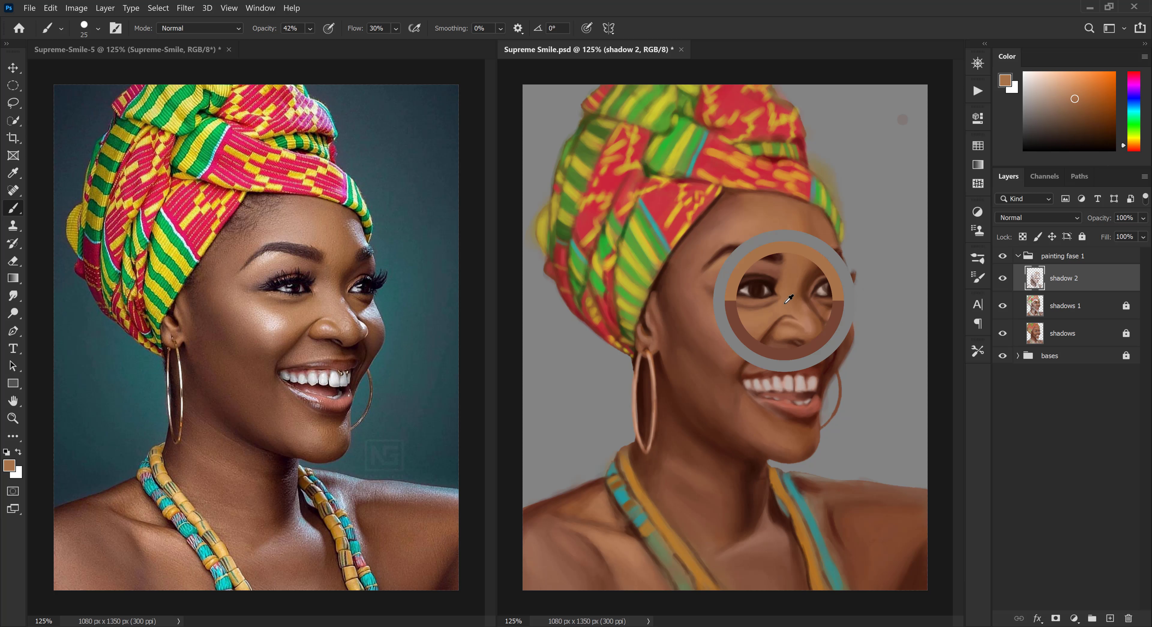
{"action": "left_click", "coordinate": [1098, 138]}
{"action": "left_click_drag", "start_coordinate": [1123, 148], "coordinate": [1122, 155]}
{"action": "key", "text": "bracketleft"}
{"action": "key", "text": "bracketleft"}
{"action": "key", "text": "bracketleft"}
{"action": "key", "text": "bracketleft"}
{"action": "key", "text": "bracketleft"}
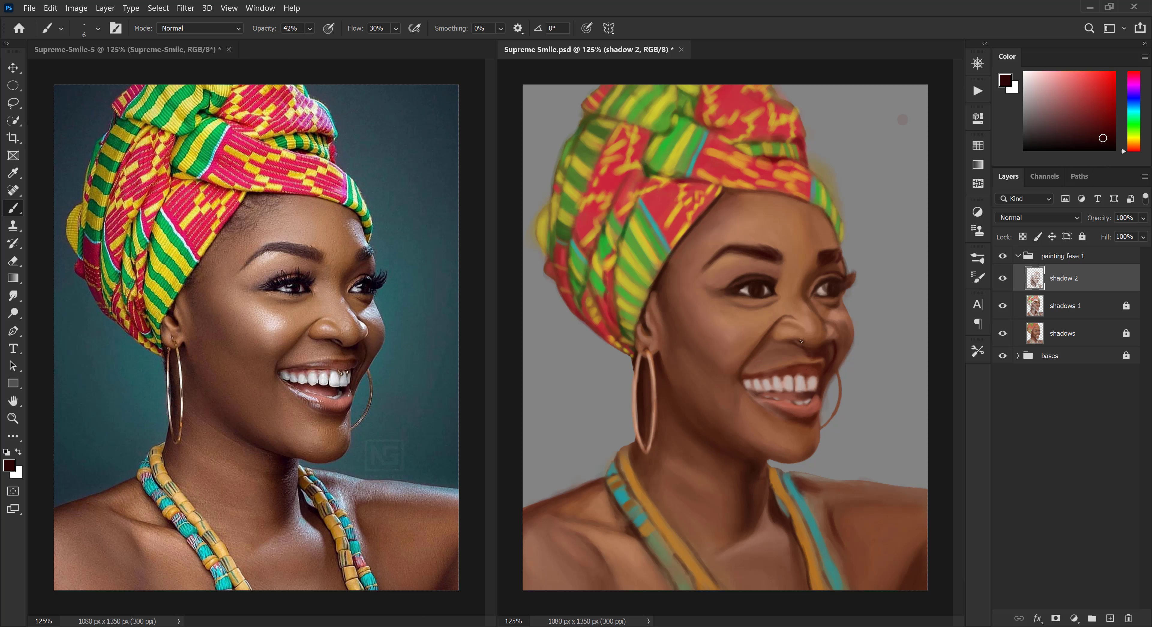
Soften the skin between the nose and upper lip with a 10 px brush and sampled reddish brown, and save the file
{"action": "left_click", "coordinate": [826, 320], "text": "alt"}
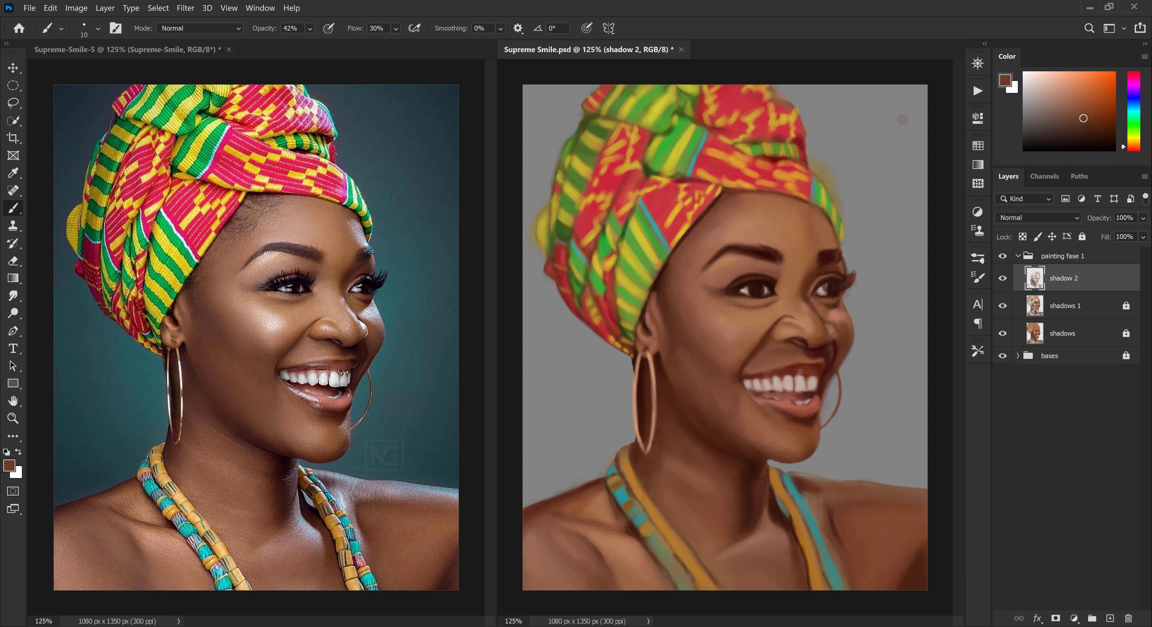
{"action": "key", "text": "bracketright"}
{"action": "key", "text": "bracketright"}
{"action": "left_click", "coordinate": [832, 325], "text": "alt"}
{"action": "key", "text": "bracketleft"}
{"action": "key", "text": "ctrl+s"}
Blend the far cheek beside the nose tip with skin tones sampled from the cheek
{"action": "left_click_drag", "start_coordinate": [837, 321], "coordinate": [842, 314]}
{"action": "left_click", "coordinate": [838, 323], "text": "alt"}
{"action": "left_click", "coordinate": [840, 318], "text": "alt"}
{"action": "left_click", "coordinate": [845, 317], "text": "alt"}
{"action": "key", "text": "bracketleft"}
{"action": "left_click", "coordinate": [825, 318], "text": "alt"}
{"action": "key", "text": "bracketright"}
{"action": "key", "text": "bracketright"}
Refine the far eye's upper lid and inner corner with a small brush and browns sampled around the eye
{"action": "left_click", "coordinate": [826, 280], "text": "alt"}
{"action": "key", "text": "bracketleft"}
{"action": "key", "text": "bracketleft"}
{"action": "mouse_move", "coordinate": [821, 269]}
{"action": "left_mouse_down"}
{"action": "mouse_move", "coordinate": [831, 266]}
{"action": "mouse_move", "coordinate": [816, 282]}
{"action": "left_mouse_up"}
{"action": "left_click", "coordinate": [824, 275], "text": "alt"}
{"action": "left_click", "coordinate": [821, 279], "text": "alt"}
{"action": "left_click", "coordinate": [843, 319], "text": "alt"}
{"action": "left_click", "coordinate": [816, 282], "text": "alt"}
{"action": "left_click", "coordinate": [820, 281], "text": "alt"}
{"action": "left_click", "coordinate": [832, 284], "text": "alt"}
{"action": "key", "text": "bracketleft"}
{"action": "key", "text": "bracketleft"}
{"action": "key", "text": "bracketleft"}
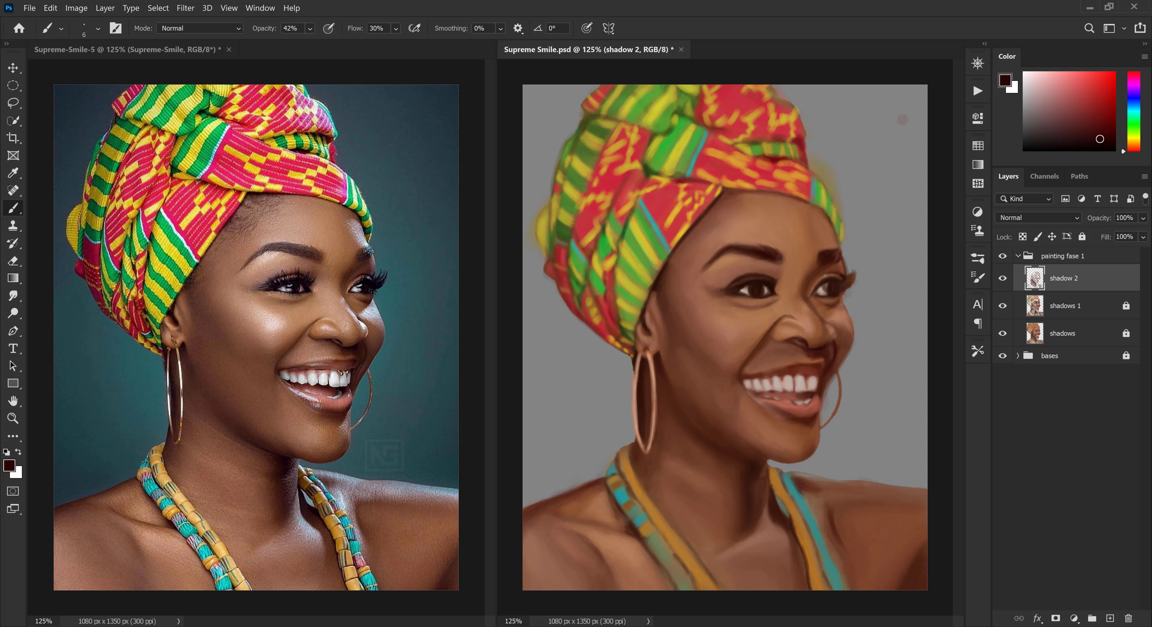
Paint a light peach highlight along the far eye's upper lid with a 5 px brush, and save the file
{"action": "left_click", "coordinate": [812, 294], "text": "alt"}
{"action": "left_click", "coordinate": [829, 275], "text": "alt"}
{"action": "left_click_drag", "start_coordinate": [821, 279], "coordinate": [831, 274]}
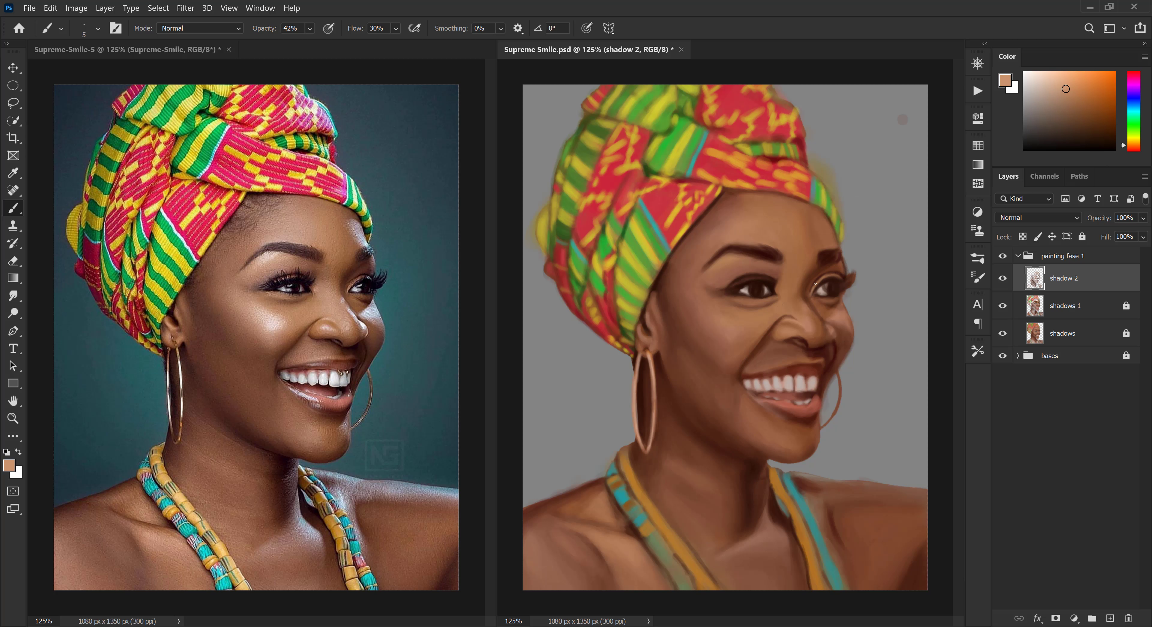
{"action": "left_click", "coordinate": [835, 280], "text": "alt"}
{"action": "key", "text": "ctrl+s"}
{"action": "left_click", "coordinate": [1085, 588]}
Refine the upper teeth and their gum line with 5 to 7 px brushes and colors sampled from the mouth
{"action": "key", "text": "bracketright"}
{"action": "key", "text": "bracketright"}
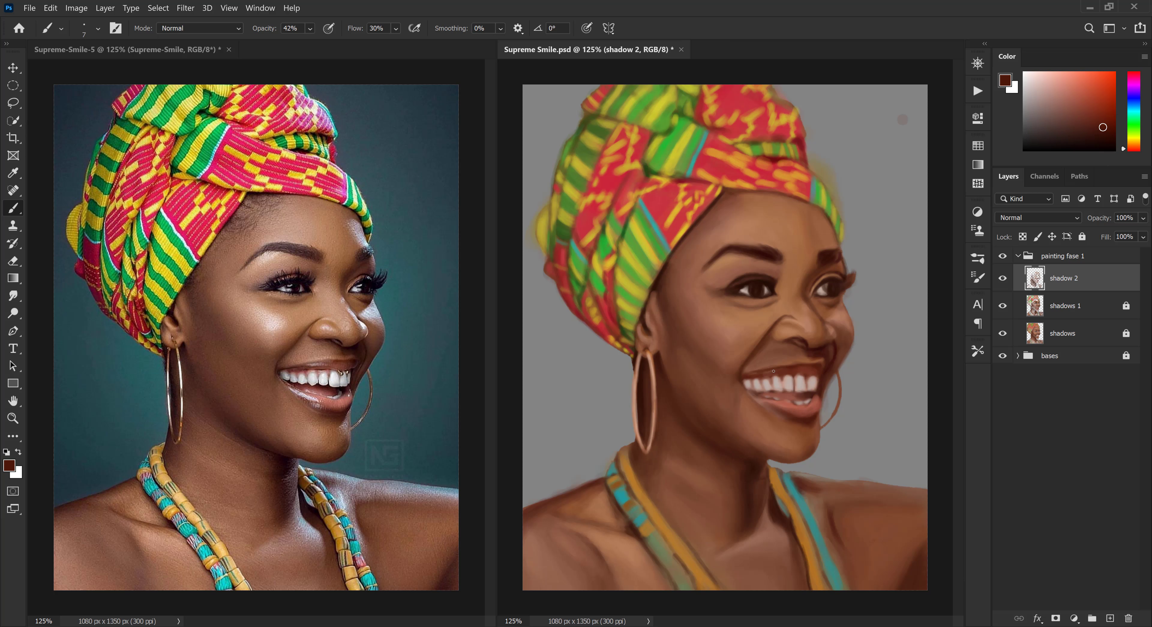
{"action": "left_click", "coordinate": [772, 377], "text": "alt"}
{"action": "left_click", "coordinate": [918, 222], "text": "alt"}
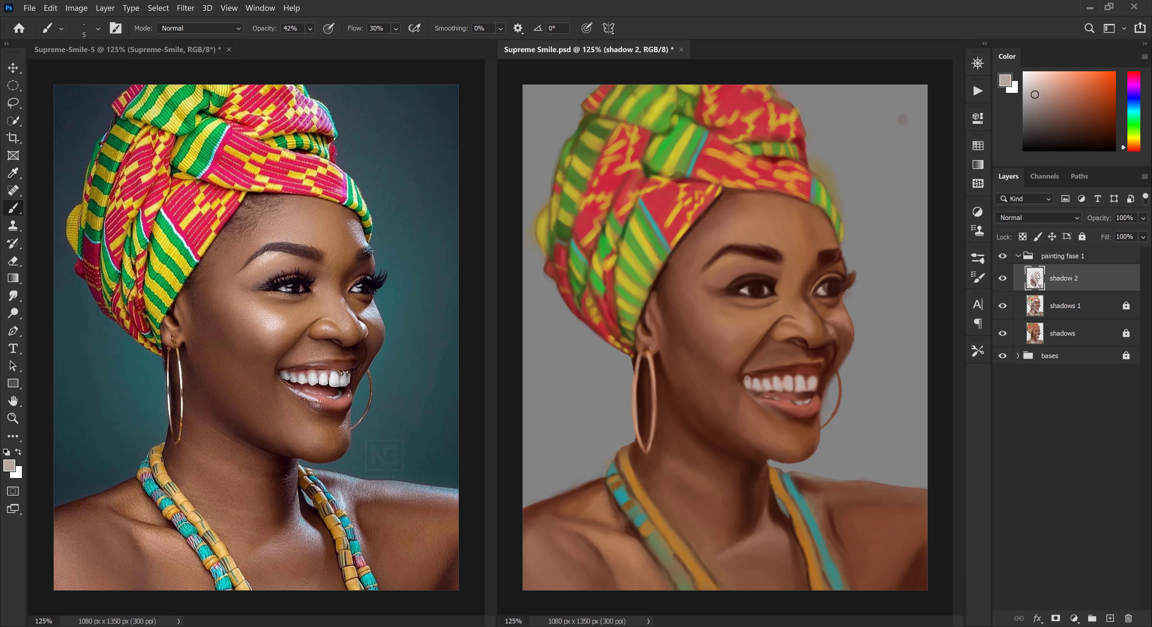
{"action": "left_click", "coordinate": [807, 394], "text": "alt"}
{"action": "left_click", "coordinate": [767, 382], "text": "alt"}
{"action": "left_click", "coordinate": [786, 387], "text": "alt"}
{"action": "left_click", "coordinate": [791, 375], "text": "alt"}
{"action": "left_click", "coordinate": [514, 619]}
{"action": "left_click", "coordinate": [781, 394], "text": "alt"}
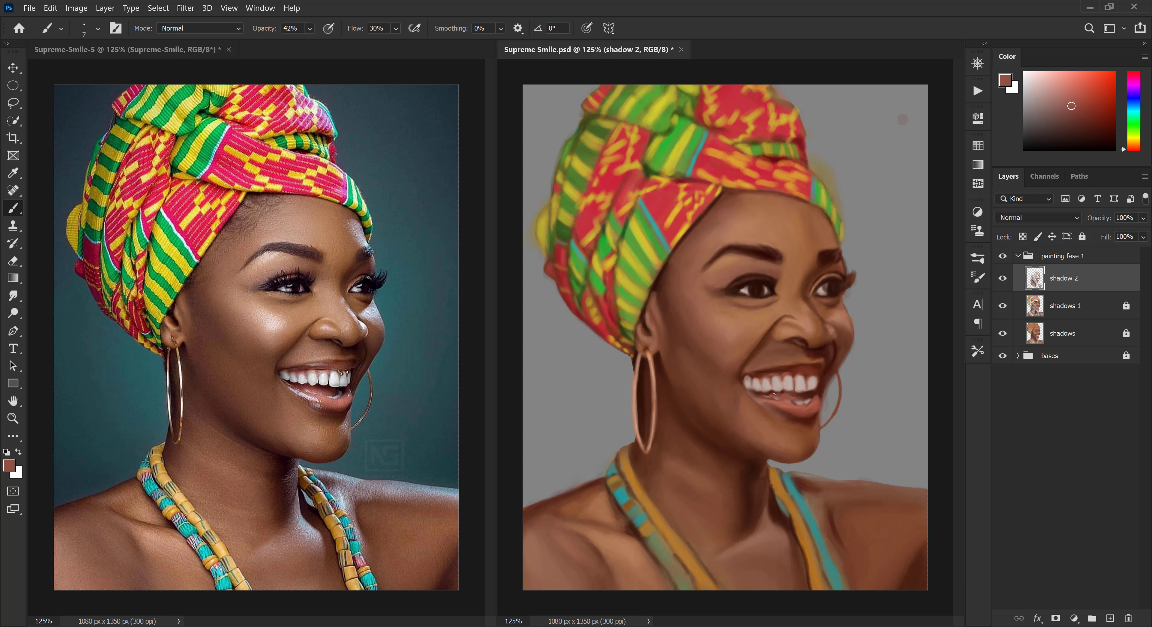
Shape the lower teeth and blend the tongue and inner lip with reds and dark browns sampled inside the mouth
{"action": "left_click", "coordinate": [800, 393], "text": "alt"}
{"action": "mouse_move", "coordinate": [792, 394]}
{"action": "left_mouse_down"}
{"action": "mouse_move", "coordinate": [766, 394]}
{"action": "mouse_move", "coordinate": [803, 396]}
{"action": "mouse_move", "coordinate": [779, 395]}
{"action": "left_mouse_up"}
{"action": "left_click", "coordinate": [778, 385], "text": "alt"}
{"action": "left_click", "coordinate": [781, 402], "text": "alt"}
{"action": "left_click", "coordinate": [786, 403], "text": "alt"}
{"action": "left_click", "coordinate": [789, 401], "text": "alt"}
{"action": "key", "text": "bracketright"}
{"action": "key", "text": "bracketright"}
{"action": "key", "text": "bracketright"}
{"action": "key", "text": "bracketright"}
{"action": "left_click", "coordinate": [798, 396], "text": "alt"}
{"action": "left_click", "coordinate": [812, 395], "text": "alt"}
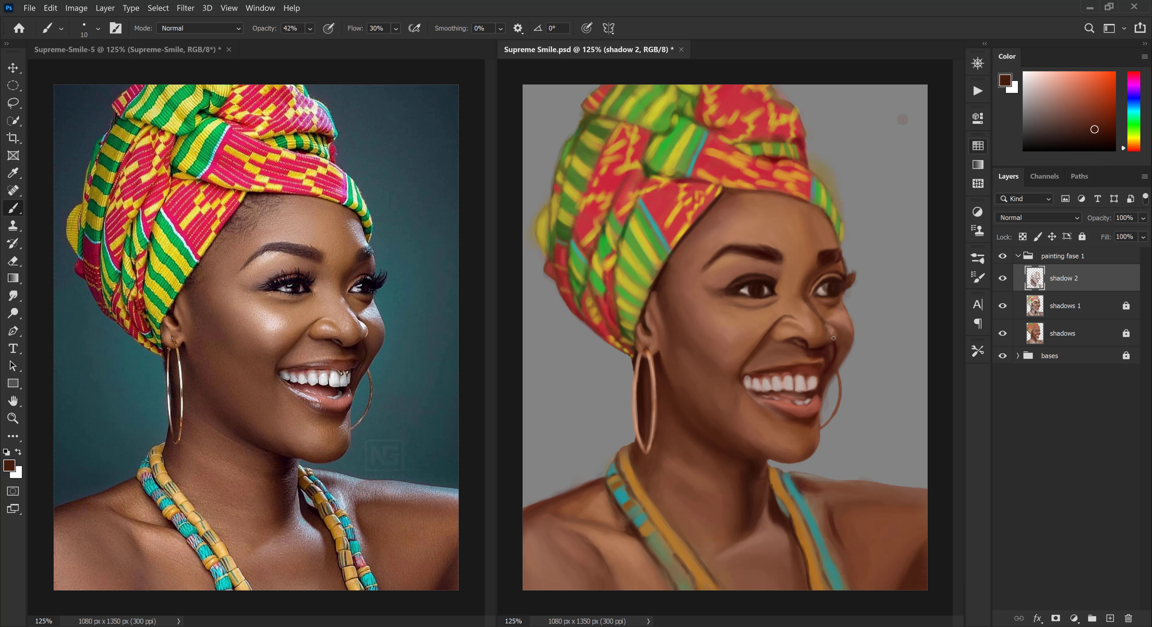
Clean up the shadow under the nose tip with a smaller brush and browns sampled around the nostrils
{"action": "left_click", "coordinate": [822, 351], "text": "alt"}
{"action": "key", "text": "bracketleft"}
{"action": "key", "text": "bracketleft"}
{"action": "key", "text": "bracketleft"}
{"action": "key", "text": "bracketleft"}
{"action": "left_click", "coordinate": [798, 353], "text": "alt"}
{"action": "left_click", "coordinate": [804, 338], "text": "alt"}
{"action": "left_click", "coordinate": [812, 345], "text": "alt"}
{"action": "key", "text": "bracketleft"}
Refine the rim of the near nostril with a small brush and browns sampled along its edge
{"action": "left_click", "coordinate": [792, 340], "text": "alt"}
{"action": "left_click", "coordinate": [797, 343], "text": "alt"}
{"action": "left_click_drag", "start_coordinate": [790, 340], "coordinate": [806, 340]}
{"action": "left_click", "coordinate": [793, 341], "text": "alt"}
{"action": "left_click", "coordinate": [791, 336], "text": "alt"}
{"action": "key", "text": "bracketright"}
{"action": "left_click", "coordinate": [805, 346], "text": "alt"}
{"action": "key", "text": "bracketright"}
{"action": "left_click", "coordinate": [759, 341], "text": "alt"}
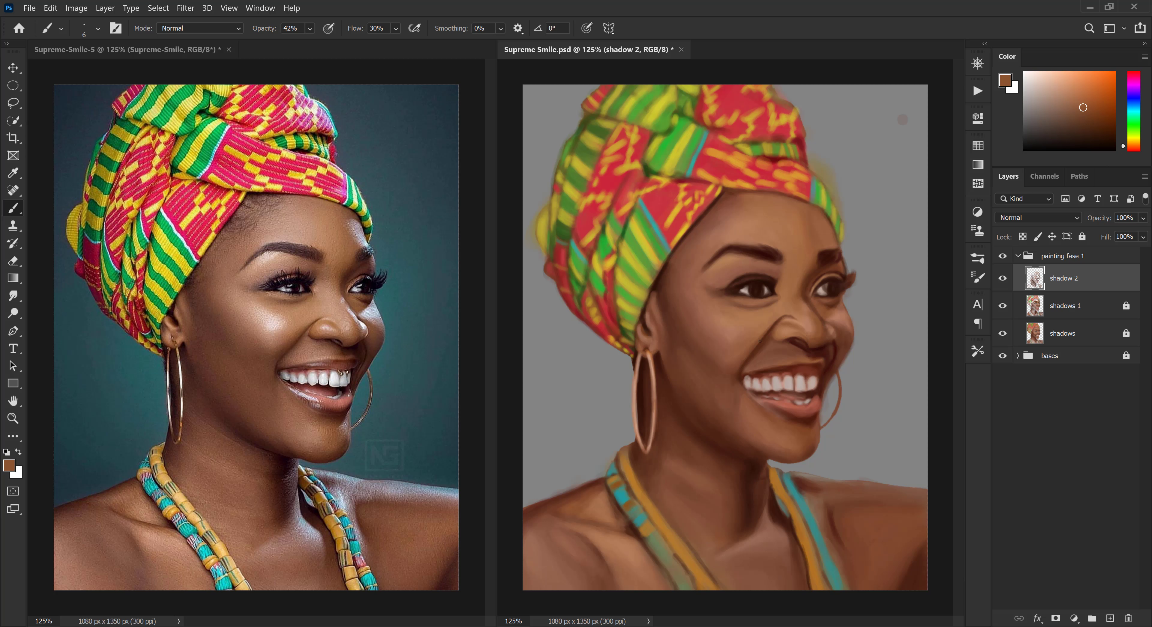
Lighten the nose bridge and tip with a pale skin tone, blending with browns sampled from the bridge
{"action": "left_click", "coordinate": [797, 324], "text": "alt"}
{"action": "key", "text": "bracketleft"}
{"action": "left_click", "coordinate": [1059, 85]}
{"action": "left_click_drag", "start_coordinate": [806, 302], "coordinate": [814, 315]}
{"action": "left_click_drag", "start_coordinate": [829, 327], "coordinate": [803, 300]}
{"action": "left_click", "coordinate": [795, 302], "text": "alt"}
{"action": "key", "text": "bracketright"}
{"action": "left_click", "coordinate": [795, 298], "text": "alt"}
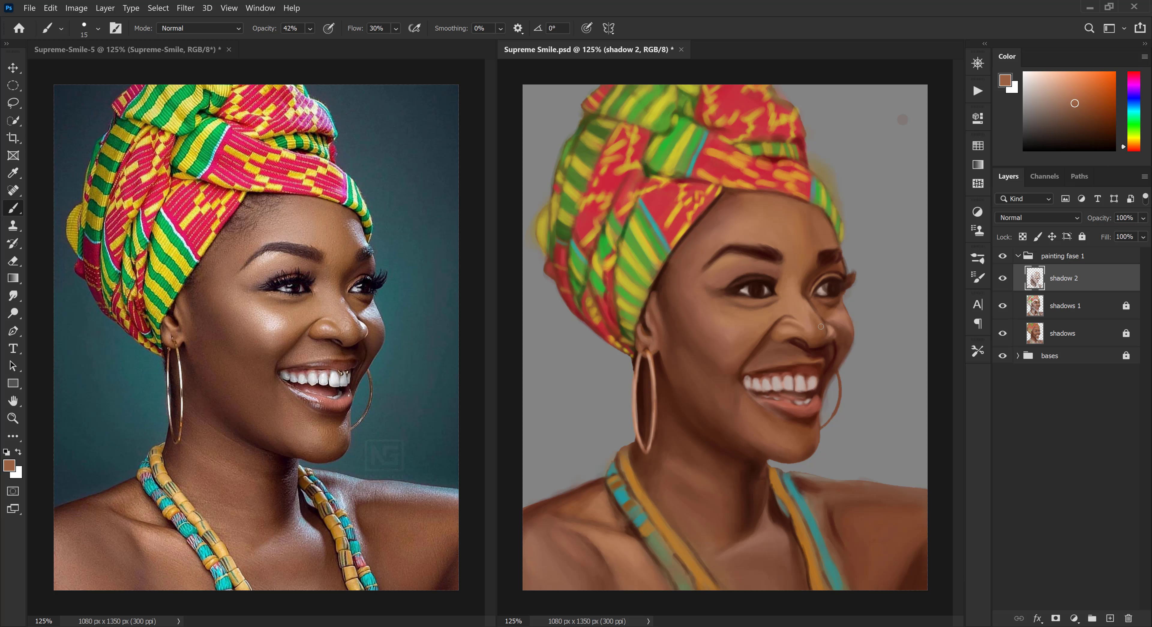
Blend the near cheek into the smile fold with a larger brush and skin tones sampled from the nose and cheek
{"action": "left_click", "coordinate": [802, 319], "text": "alt"}
{"action": "key", "text": "bracketright"}
{"action": "key", "text": "bracketright"}
{"action": "key", "text": "bracketright"}
{"action": "left_click", "coordinate": [759, 319], "text": "alt"}
{"action": "left_click", "coordinate": [751, 346], "text": "alt"}
{"action": "mouse_move", "coordinate": [750, 346]}
{"action": "left_mouse_down"}
{"action": "mouse_move", "coordinate": [716, 360]}
{"action": "mouse_move", "coordinate": [740, 349]}
{"action": "left_mouse_up"}
{"action": "key", "text": "bracketleft"}
{"action": "key", "text": "bracketleft"}
{"action": "key", "text": "bracketleft"}
{"action": "left_click", "coordinate": [759, 334], "text": "alt"}
Tint the lower cheek and the forehead above the near eyebrow with a 30 px brush and a dark red
{"action": "left_click", "coordinate": [726, 358], "text": "alt"}
{"action": "left_click", "coordinate": [1080, 120]}
{"action": "left_click", "coordinate": [1133, 151]}
{"action": "left_click", "coordinate": [1087, 123]}
{"action": "key", "text": "bracketright"}
{"action": "key", "text": "bracketright"}
{"action": "left_click_drag", "start_coordinate": [734, 229], "coordinate": [752, 229]}
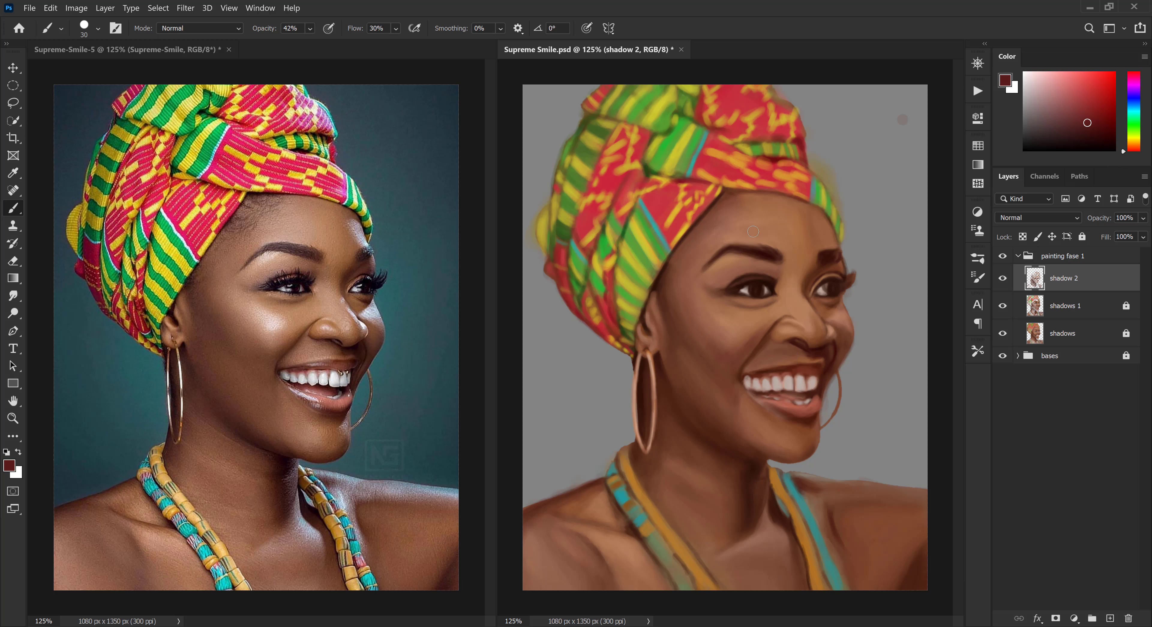
Warm the skin between the near eye and its eyebrow with a 15 px brush and a more saturated orange-brown
{"action": "key", "text": "bracketleft"}
{"action": "key", "text": "bracketleft"}
{"action": "left_click", "coordinate": [768, 267], "text": "alt"}
{"action": "left_click", "coordinate": [1096, 116]}
{"action": "key", "text": "bracketleft"}
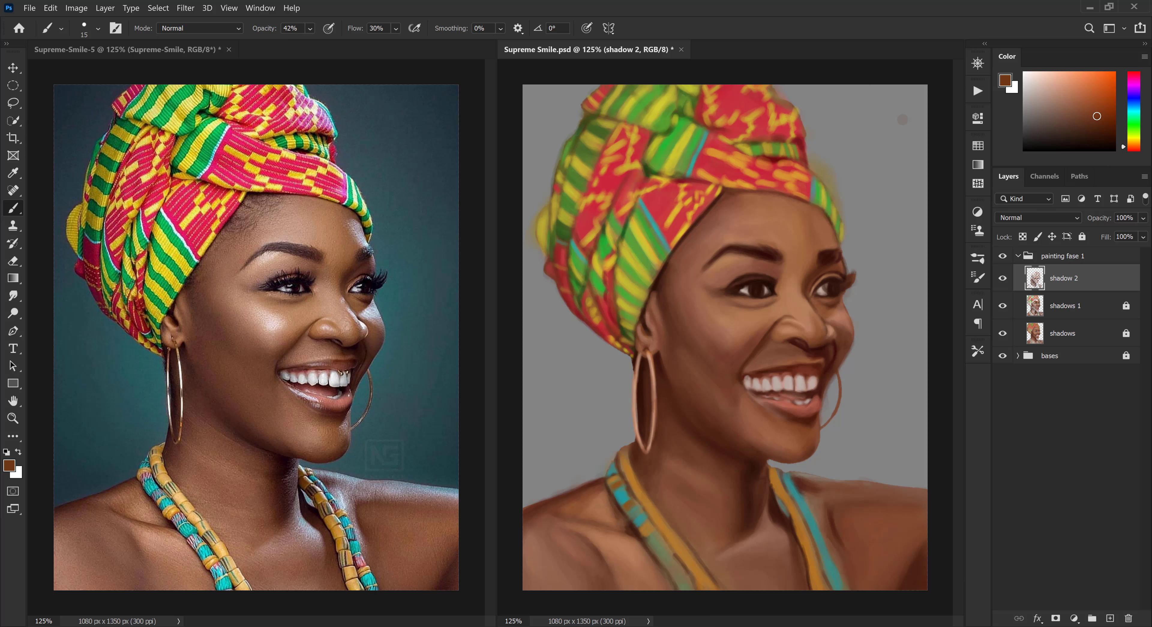
Collapse the painting fase 1 group and add a new layer named wrap above it
{"action": "left_click", "coordinate": [1018, 256]}
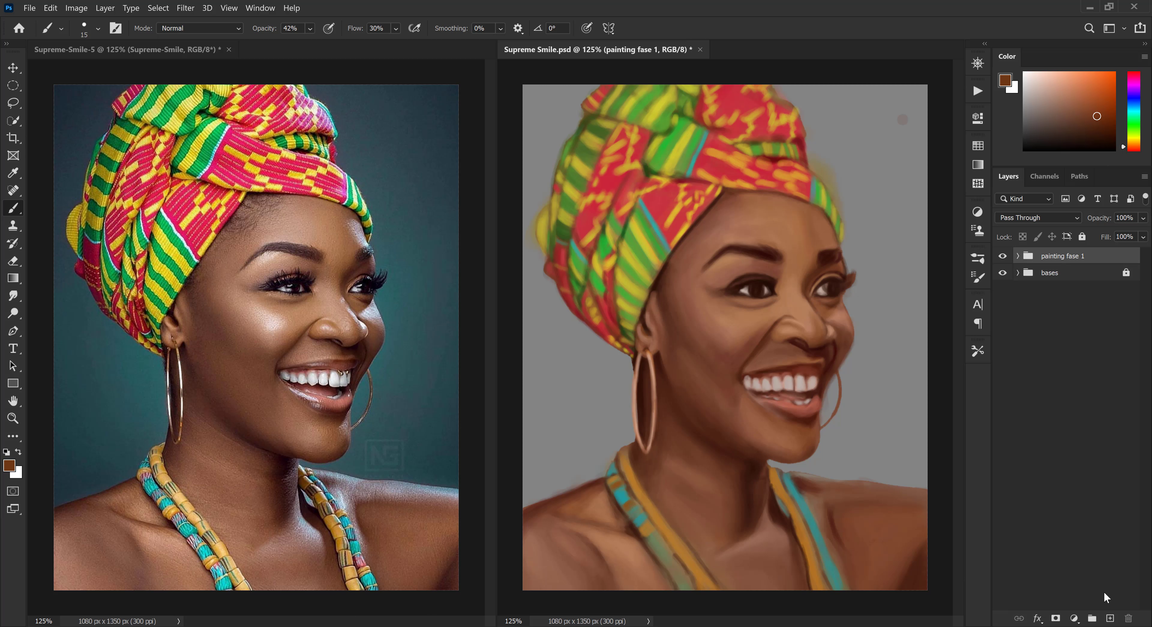
{"action": "left_click", "coordinate": [1110, 619]}
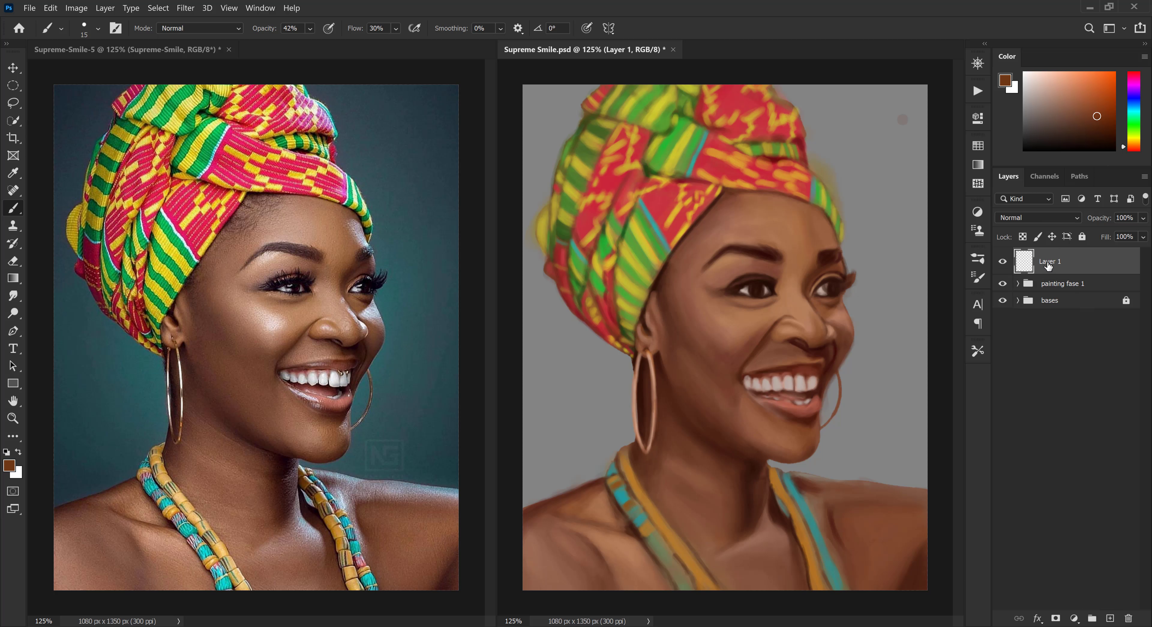
{"action": "double_click", "coordinate": [1049, 262]}
{"action": "type", "text": "wrap"}
{"action": "key", "text": "Return"}
Create a layer group named painting fase 2 and put the wrap layer inside it
{"action": "left_click", "coordinate": [1091, 619]}
{"action": "left_click_drag", "start_coordinate": [1023, 267], "coordinate": [1026, 281]}
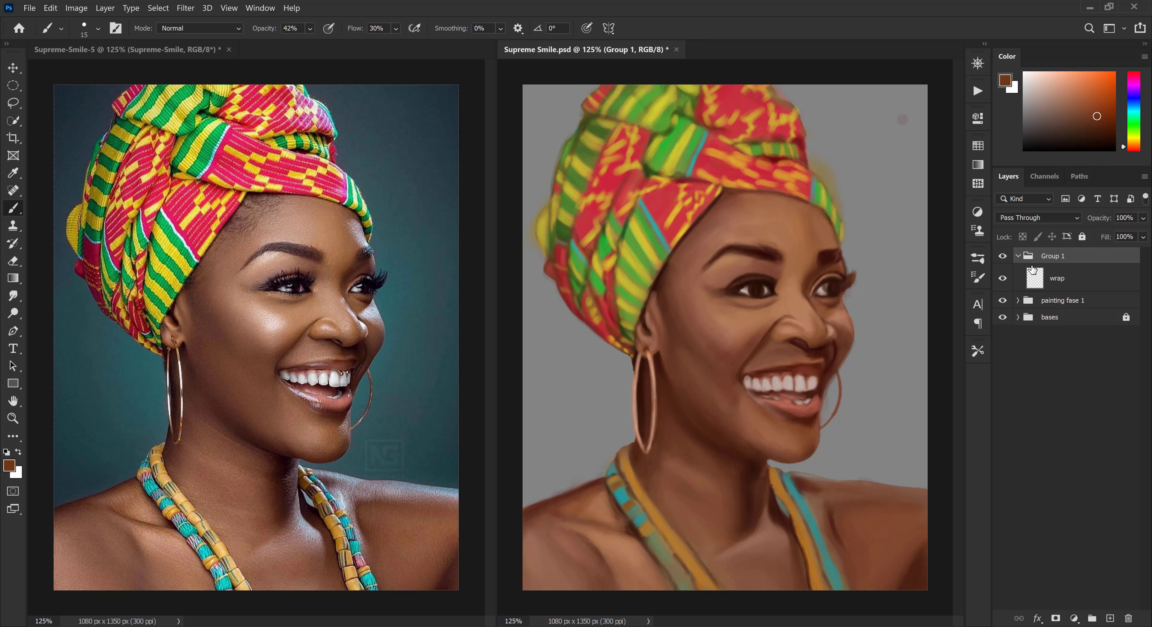
{"action": "double_click", "coordinate": [1046, 256]}
{"action": "type", "text": "painting fase 2"}
{"action": "key", "text": "Return"}
Lock the painting fase 1 group and make the wrap layer active
{"action": "left_click", "coordinate": [1095, 303]}
{"action": "left_click", "coordinate": [1081, 237]}
{"action": "left_click", "coordinate": [1064, 291]}
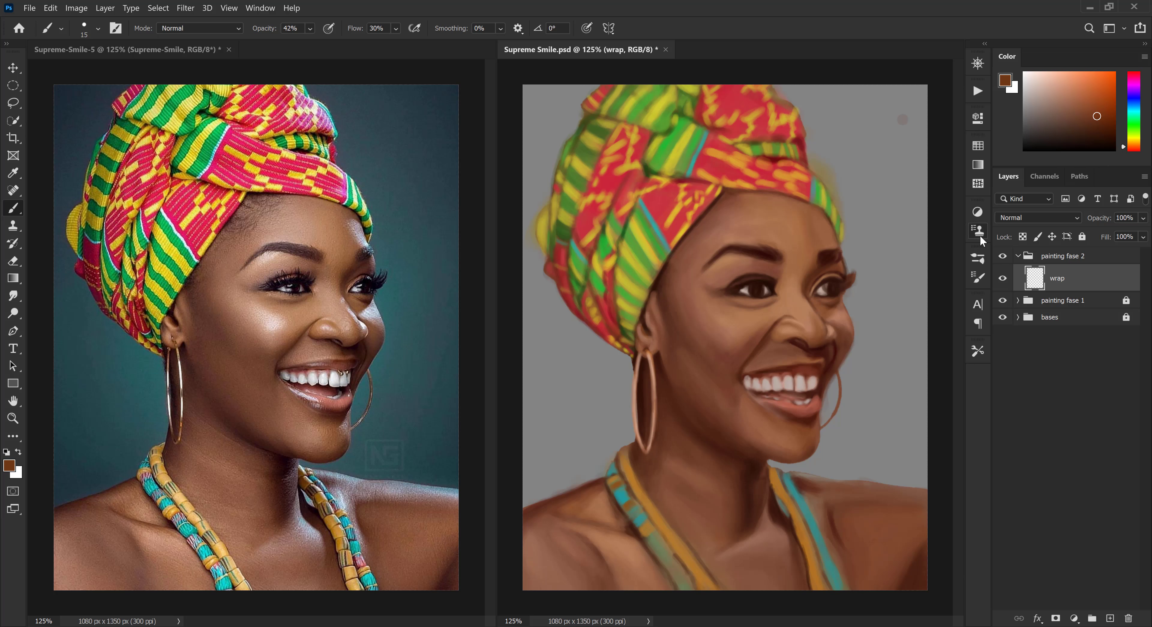
Turn off the Transfer option in the settings of the Hard Round Pressure Opacity brush
{"action": "left_click", "coordinate": [979, 259]}
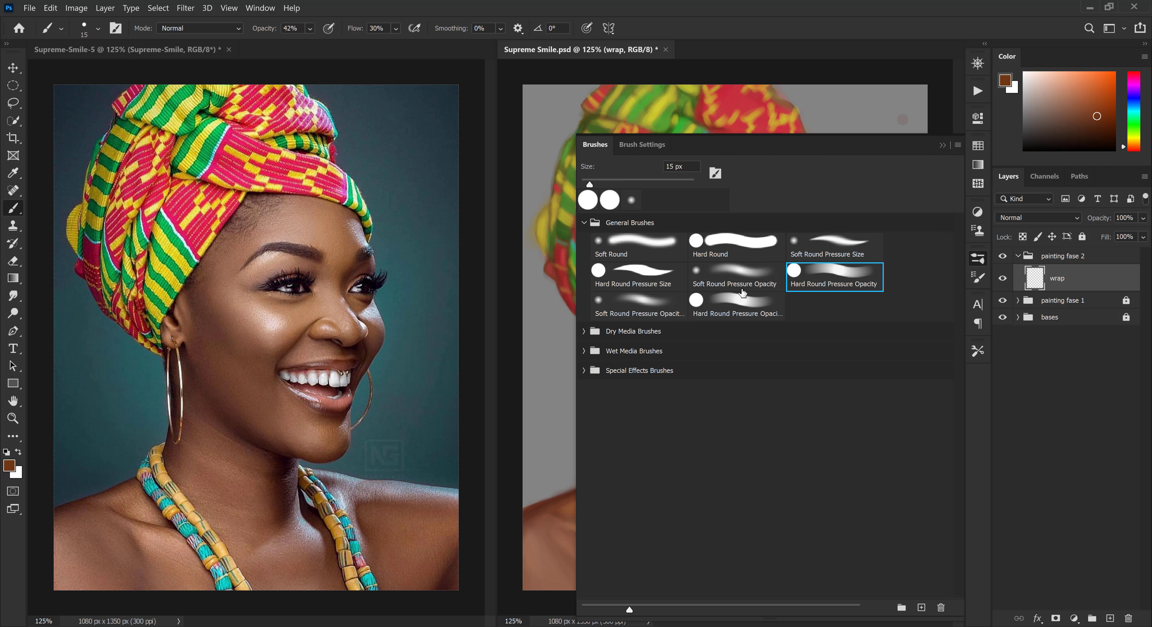
{"action": "left_click", "coordinate": [642, 146]}
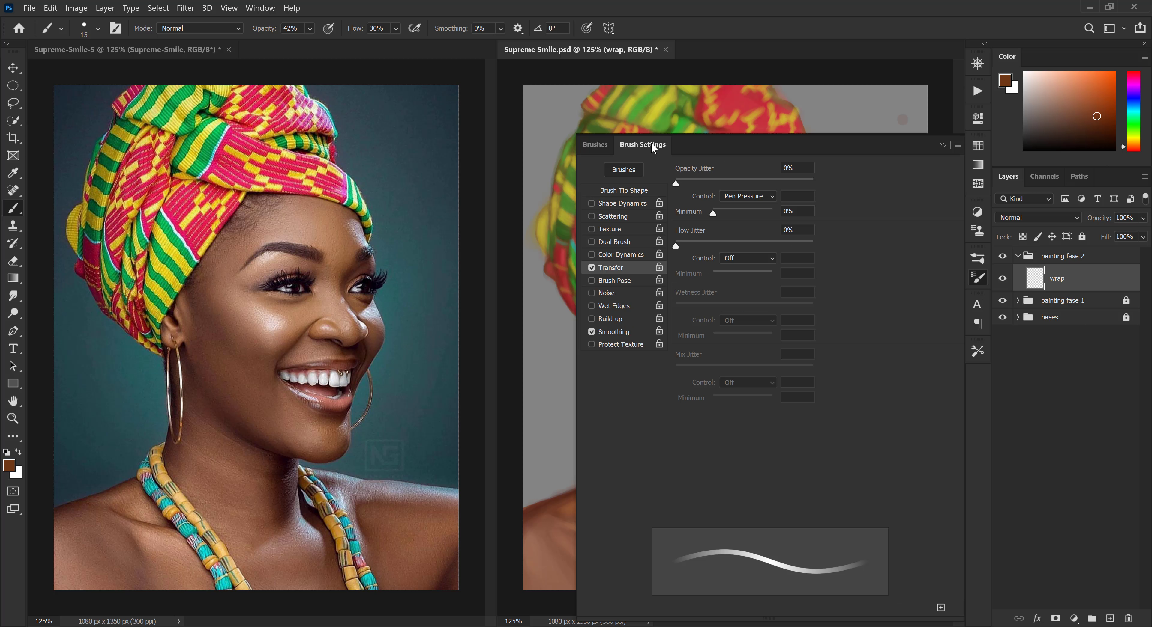
{"action": "left_click", "coordinate": [592, 268]}
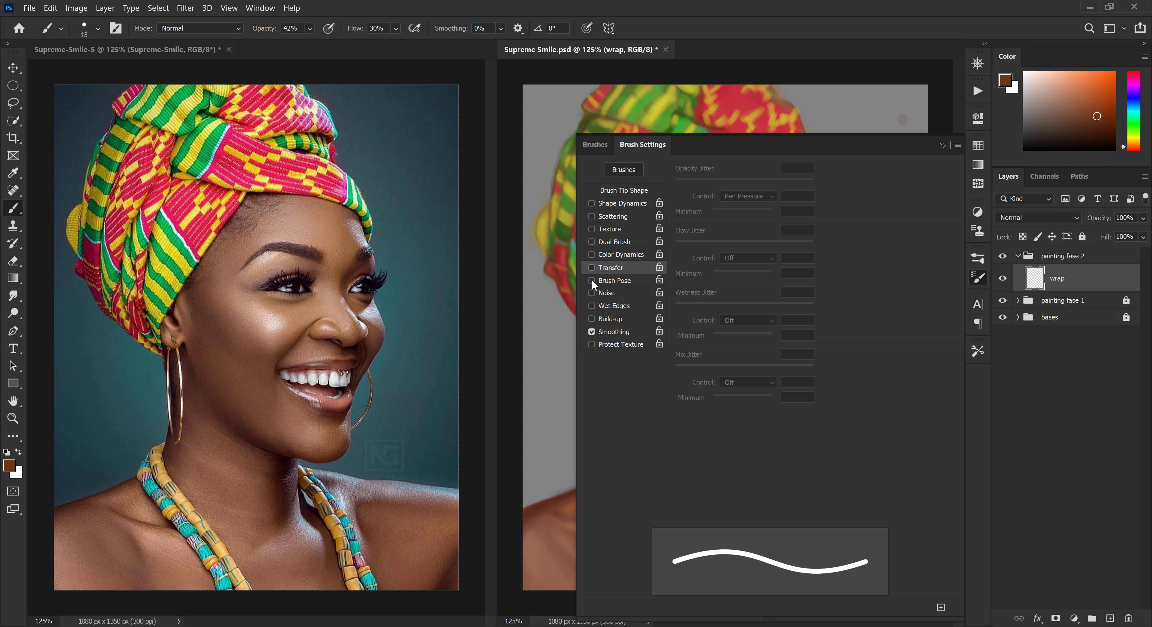
{"action": "left_click", "coordinate": [943, 146]}
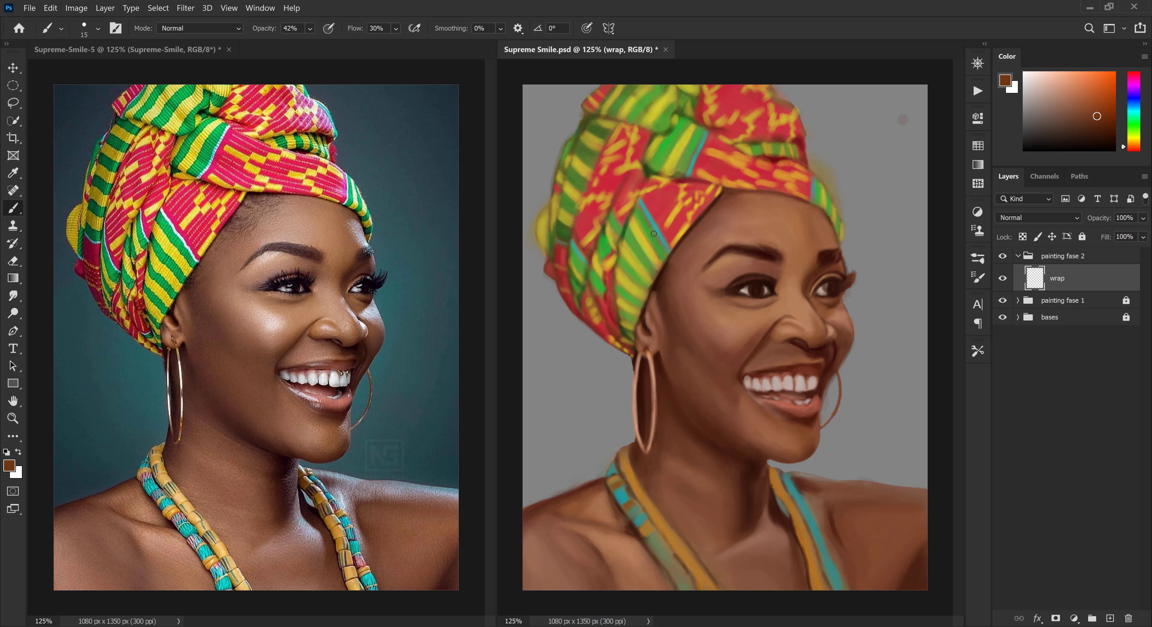
Paint the green stripes of the headwrap panel beside the temple with a deeper green based on the wrap's own colour
{"action": "left_click", "coordinate": [670, 143], "text": "alt"}
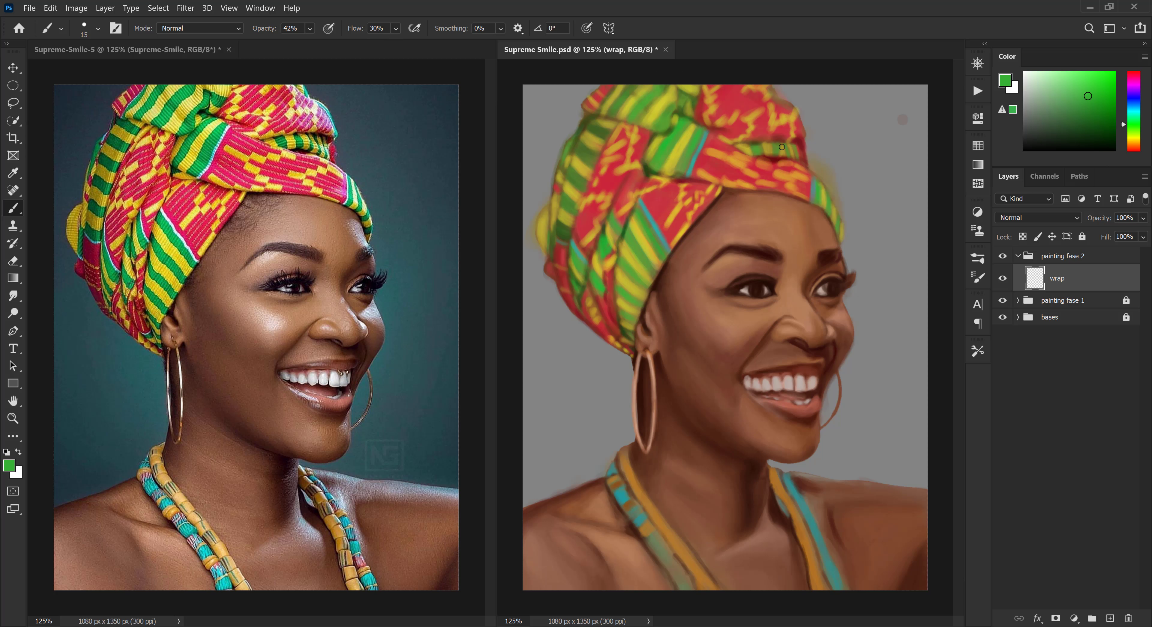
{"action": "left_click", "coordinate": [1122, 127]}
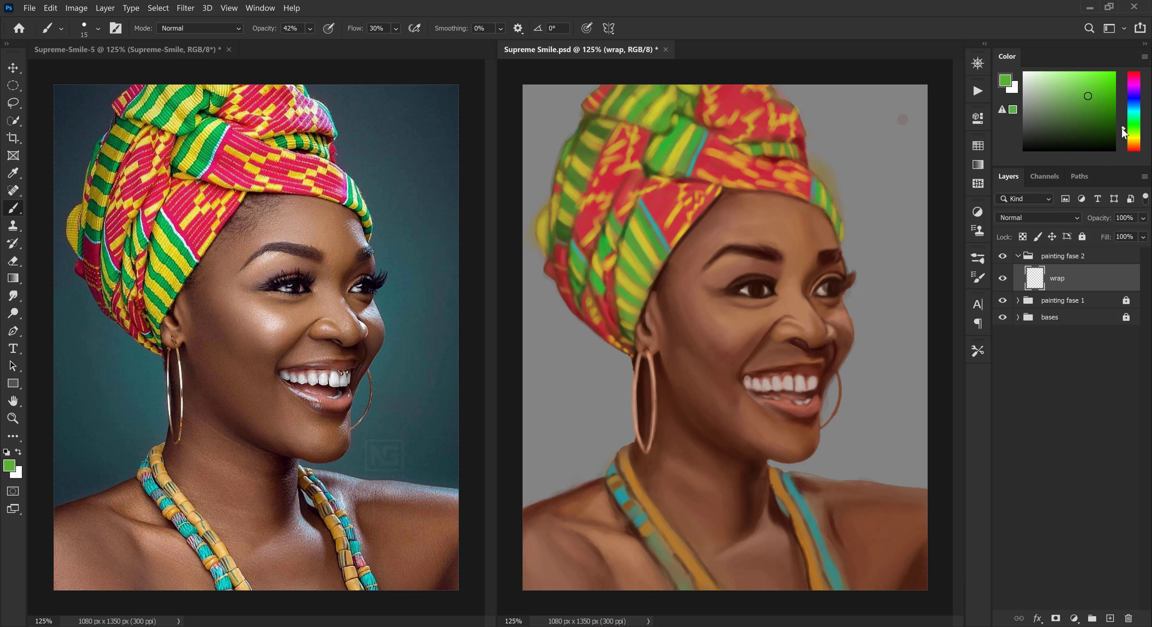
{"action": "left_click_drag", "start_coordinate": [1122, 129], "coordinate": [1090, 106]}
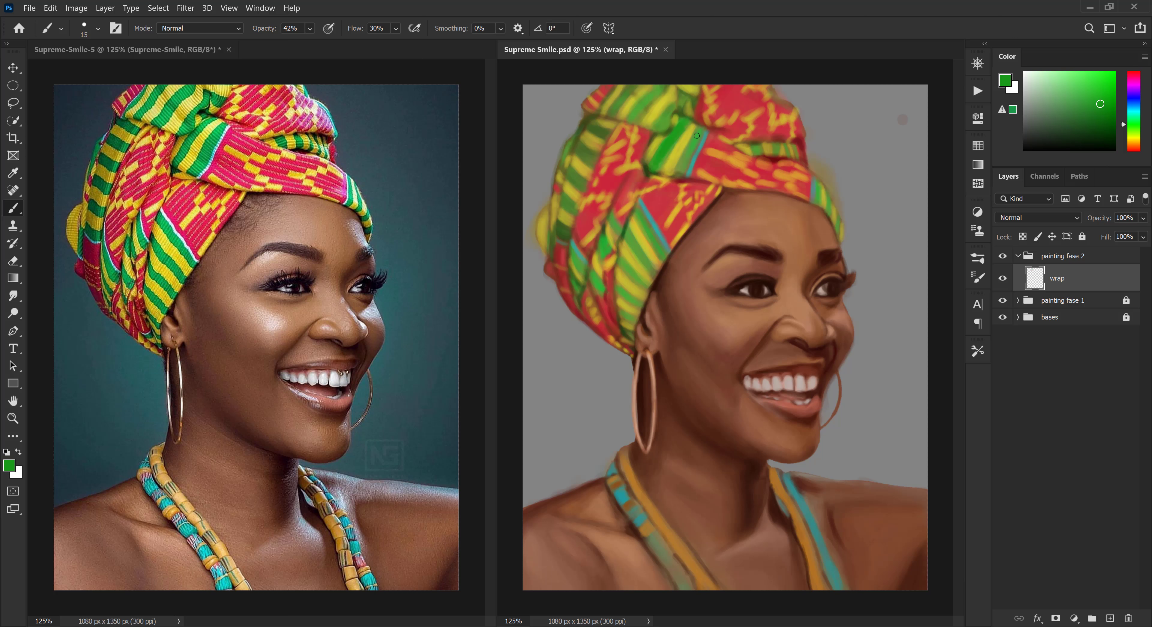
{"action": "left_click_drag", "start_coordinate": [638, 213], "coordinate": [663, 257]}
{"action": "left_click_drag", "start_coordinate": [628, 234], "coordinate": [651, 275]}
Paint the yellow stripes of the panel beside the temple with tones sampled from the reference photo
{"action": "left_click", "coordinate": [175, 244], "text": "alt"}
{"action": "mouse_move", "coordinate": [637, 208]}
{"action": "left_mouse_down"}
{"action": "mouse_move", "coordinate": [665, 251]}
{"action": "mouse_move", "coordinate": [662, 271]}
{"action": "left_mouse_up"}
{"action": "left_click", "coordinate": [168, 224], "text": "alt"}
{"action": "left_click", "coordinate": [164, 246], "text": "alt"}
{"action": "left_click_drag", "start_coordinate": [622, 247], "coordinate": [648, 282]}
{"action": "left_click_drag", "start_coordinate": [617, 273], "coordinate": [644, 296]}
Set the brush opacity to 100% and redefine the temple panel's length with yellow sampled from the reference
{"action": "key", "text": "0"}
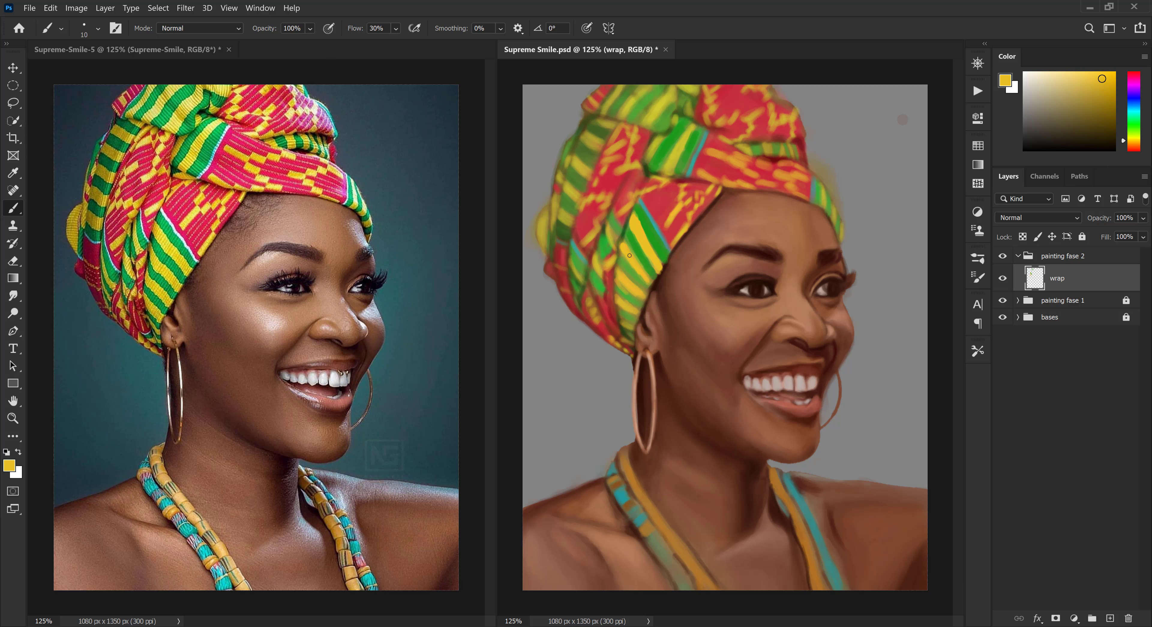
{"action": "left_click", "coordinate": [178, 234], "text": "alt"}
{"action": "key", "text": "ctrl+z"}
{"action": "left_click", "coordinate": [163, 247], "text": "alt"}
{"action": "mouse_move", "coordinate": [640, 199]}
{"action": "left_mouse_down"}
{"action": "mouse_move", "coordinate": [671, 257]}
{"action": "mouse_move", "coordinate": [640, 242]}
{"action": "mouse_move", "coordinate": [675, 256]}
{"action": "mouse_move", "coordinate": [615, 281]}
{"action": "mouse_move", "coordinate": [646, 299]}
{"action": "mouse_move", "coordinate": [617, 303]}
{"action": "mouse_move", "coordinate": [636, 332]}
{"action": "left_mouse_up"}
{"action": "left_click", "coordinate": [977, 146]}
{"action": "left_click", "coordinate": [977, 146]}
Sharpen the green and yellow stripes at the lower end of the temple panel above the ear
{"action": "left_click", "coordinate": [175, 243], "text": "alt"}
{"action": "left_click", "coordinate": [165, 246], "text": "alt"}
{"action": "left_click", "coordinate": [632, 291], "text": "alt"}
{"action": "left_click_drag", "start_coordinate": [624, 329], "coordinate": [634, 343]}
{"action": "left_click", "coordinate": [635, 255], "text": "alt"}
{"action": "left_click_drag", "start_coordinate": [618, 267], "coordinate": [648, 294]}
{"action": "left_click_drag", "start_coordinate": [615, 279], "coordinate": [644, 299]}
{"action": "left_click_drag", "start_coordinate": [623, 336], "coordinate": [635, 341]}
Outline the striped temple panel with dark green from the reference and block in the adjoining pink section
{"action": "left_click", "coordinate": [149, 250], "text": "alt"}
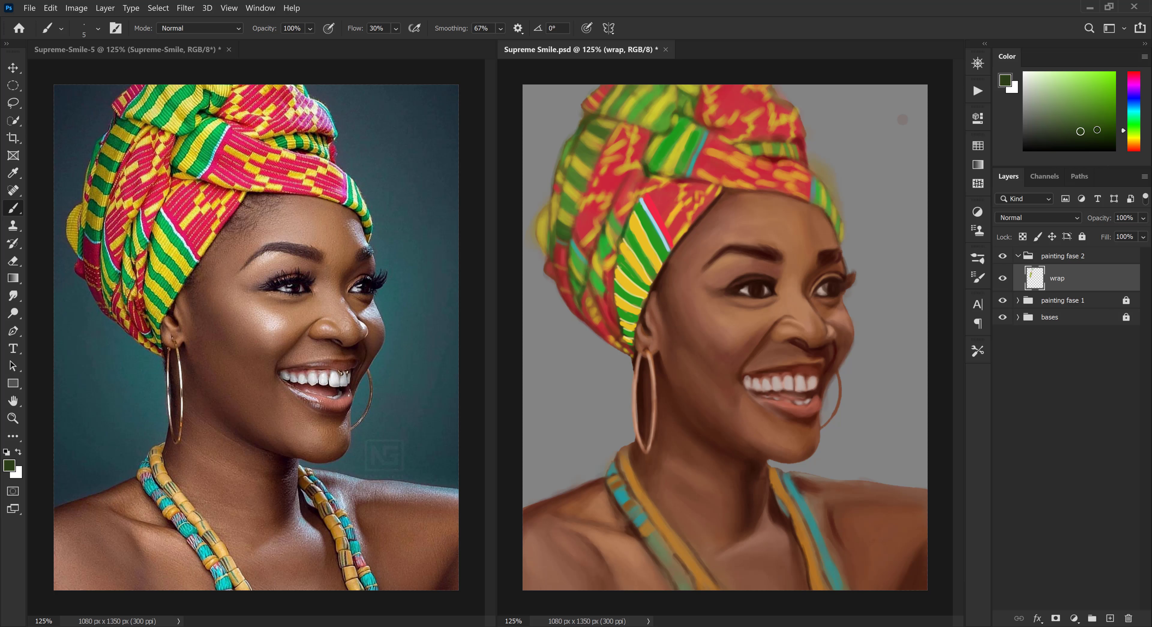
{"action": "left_click_drag", "start_coordinate": [632, 213], "coordinate": [619, 324]}
{"action": "mouse_move", "coordinate": [647, 177]}
{"action": "left_mouse_down"}
{"action": "mouse_move", "coordinate": [632, 210]}
{"action": "mouse_move", "coordinate": [671, 214]}
{"action": "mouse_move", "coordinate": [670, 235]}
{"action": "left_mouse_up"}
{"action": "left_click", "coordinate": [197, 223], "text": "alt"}
{"action": "left_click", "coordinate": [201, 215], "text": "alt"}
Adjust the brush to 52% smoothing, 61% opacity and 33% flow
{"action": "left_click", "coordinate": [501, 29]}
{"action": "left_click", "coordinate": [977, 258]}
{"action": "left_click", "coordinate": [744, 301]}
{"action": "left_click", "coordinate": [731, 393]}
{"action": "left_click", "coordinate": [977, 258]}
{"action": "left_click_drag", "start_coordinate": [525, 45], "coordinate": [521, 45]}
{"action": "left_click", "coordinate": [310, 28]}
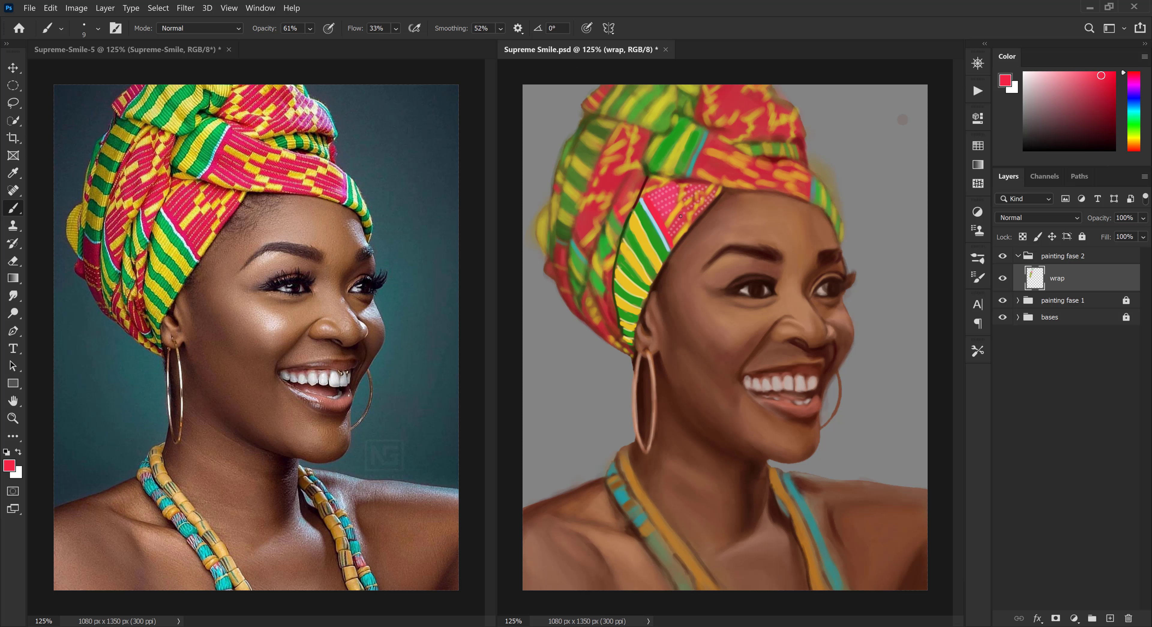
Add yellow pattern strokes to the pink section of the wrap above the temple
{"action": "left_click", "coordinate": [640, 237], "text": "alt"}
{"action": "mouse_move", "coordinate": [684, 182]}
{"action": "left_mouse_down"}
{"action": "mouse_move", "coordinate": [675, 217]}
{"action": "mouse_move", "coordinate": [687, 199]}
{"action": "left_mouse_up"}
{"action": "left_click_drag", "start_coordinate": [700, 202], "coordinate": [675, 240]}
{"action": "left_click_drag", "start_coordinate": [655, 176], "coordinate": [669, 180]}
Paint the pale-blue edge stripe of the green front fold and save the document
{"action": "left_click", "coordinate": [692, 146], "text": "alt"}
{"action": "left_click_drag", "start_coordinate": [700, 132], "coordinate": [682, 171]}
{"action": "left_click", "coordinate": [655, 223], "text": "alt"}
{"action": "key", "text": "ctrl+s"}
{"action": "mouse_move", "coordinate": [707, 132]}
{"action": "left_mouse_down"}
{"action": "mouse_move", "coordinate": [689, 176]}
{"action": "mouse_move", "coordinate": [666, 171]}
{"action": "left_mouse_up"}
Repaint the green front fold and define its edges with a very dark shade
{"action": "left_click", "coordinate": [640, 237], "text": "alt"}
{"action": "left_click", "coordinate": [693, 145], "text": "alt"}
{"action": "mouse_move", "coordinate": [684, 119]}
{"action": "left_mouse_down"}
{"action": "mouse_move", "coordinate": [648, 172]}
{"action": "mouse_move", "coordinate": [714, 184]}
{"action": "left_mouse_up"}
{"action": "left_click", "coordinate": [1108, 134]}
{"action": "left_click", "coordinate": [668, 157], "text": "alt"}
{"action": "left_click", "coordinate": [651, 199], "text": "alt"}
{"action": "left_click", "coordinate": [1110, 125]}
Paint the band across the forehead in pink and mark the crease above it in dark red
{"action": "left_click", "coordinate": [664, 223], "text": "alt"}
{"action": "left_click", "coordinate": [684, 180], "text": "alt"}
{"action": "mouse_move", "coordinate": [711, 143]}
{"action": "left_mouse_down"}
{"action": "mouse_move", "coordinate": [736, 172]}
{"action": "mouse_move", "coordinate": [733, 189]}
{"action": "left_mouse_up"}
{"action": "left_click", "coordinate": [706, 154], "text": "alt"}
{"action": "mouse_move", "coordinate": [691, 182]}
{"action": "left_mouse_down"}
{"action": "mouse_move", "coordinate": [718, 187]}
{"action": "mouse_move", "coordinate": [716, 173]}
{"action": "mouse_move", "coordinate": [798, 197]}
{"action": "left_mouse_up"}
{"action": "left_click_drag", "start_coordinate": [747, 155], "coordinate": [808, 166]}
Paint yellow stripes on the green front fold with colours sampled from the painted wrap
{"action": "left_click", "coordinate": [724, 187], "text": "alt"}
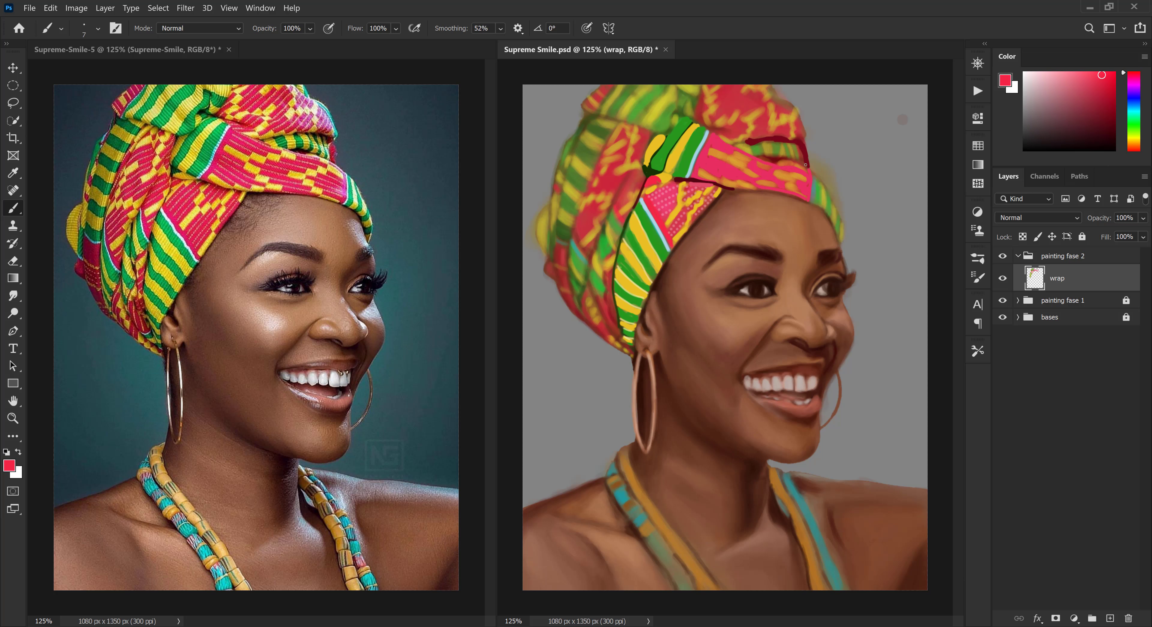
{"action": "left_click", "coordinate": [655, 144], "text": "alt"}
{"action": "mouse_move", "coordinate": [661, 136]}
{"action": "left_mouse_down"}
{"action": "mouse_move", "coordinate": [645, 166]}
{"action": "mouse_move", "coordinate": [707, 131]}
{"action": "mouse_move", "coordinate": [674, 133]}
{"action": "mouse_move", "coordinate": [671, 173]}
{"action": "mouse_move", "coordinate": [645, 149]}
{"action": "left_mouse_up"}
{"action": "left_click", "coordinate": [651, 171], "text": "alt"}
{"action": "left_click", "coordinate": [684, 144], "text": "alt"}
{"action": "left_click", "coordinate": [1062, 82]}
Paint the narrow pink strips running behind the front fold and the striped temple panel
{"action": "left_click", "coordinate": [711, 154], "text": "alt"}
{"action": "left_click_drag", "start_coordinate": [643, 131], "coordinate": [618, 205]}
{"action": "left_click", "coordinate": [653, 180], "text": "alt"}
{"action": "left_click_drag", "start_coordinate": [607, 275], "coordinate": [618, 325]}
Add yellow pattern marks along the pink forehead band and a pale-blue stripe at its far end
{"action": "left_click", "coordinate": [684, 144], "text": "alt"}
{"action": "left_click_drag", "start_coordinate": [697, 172], "coordinate": [755, 187]}
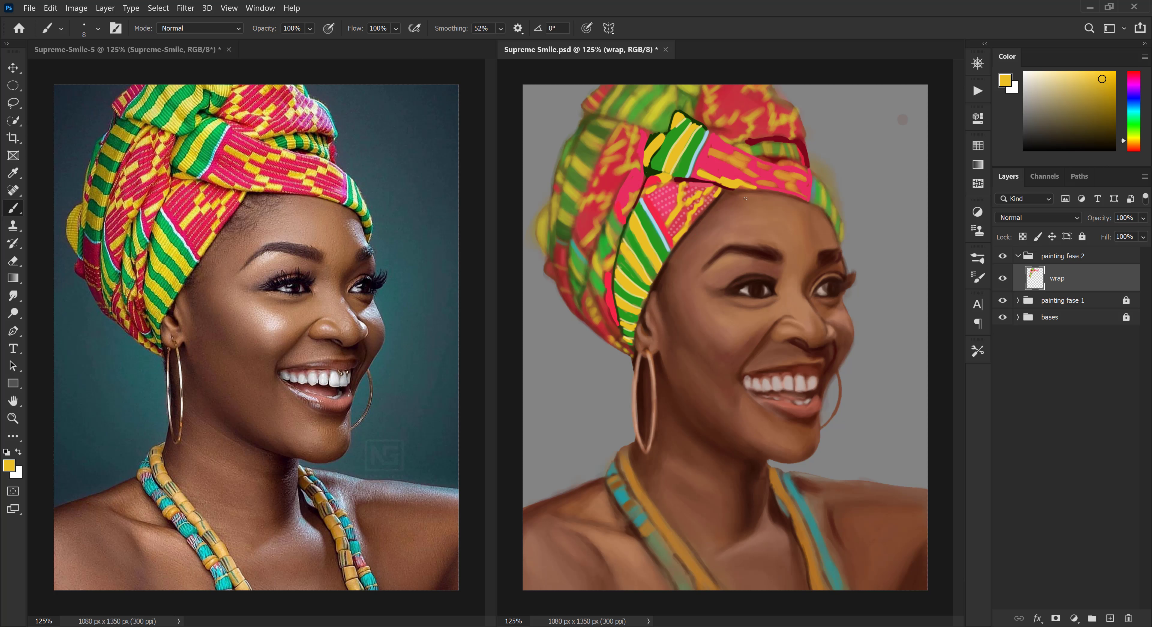
{"action": "mouse_move", "coordinate": [710, 152]}
{"action": "left_mouse_down"}
{"action": "mouse_move", "coordinate": [755, 176]}
{"action": "mouse_move", "coordinate": [770, 164]}
{"action": "left_mouse_up"}
{"action": "left_click", "coordinate": [698, 157], "text": "alt"}
{"action": "left_click_drag", "start_coordinate": [776, 175], "coordinate": [810, 202]}
Outline the lower back folds near the ear in dark red and add yellow pattern marks to them
{"action": "left_click", "coordinate": [640, 242], "text": "alt"}
{"action": "left_click", "coordinate": [698, 181], "text": "alt"}
{"action": "left_click_drag", "start_coordinate": [587, 281], "coordinate": [606, 320]}
{"action": "left_click_drag", "start_coordinate": [610, 269], "coordinate": [631, 351]}
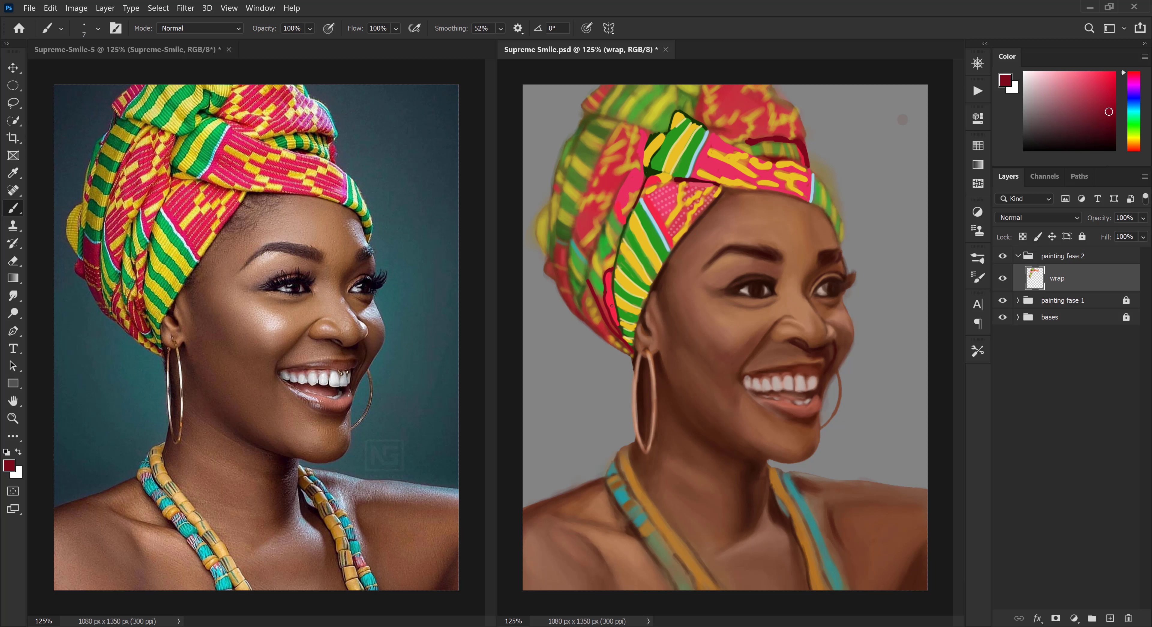
{"action": "left_click_drag", "start_coordinate": [599, 300], "coordinate": [634, 362]}
{"action": "left_click", "coordinate": [627, 268], "text": "alt"}
{"action": "left_click_drag", "start_coordinate": [592, 295], "coordinate": [632, 356]}
Define the wrap's outer back edge in dark red and paint the pale-blue line along the neighbouring fold
{"action": "left_click", "coordinate": [590, 331], "text": "alt"}
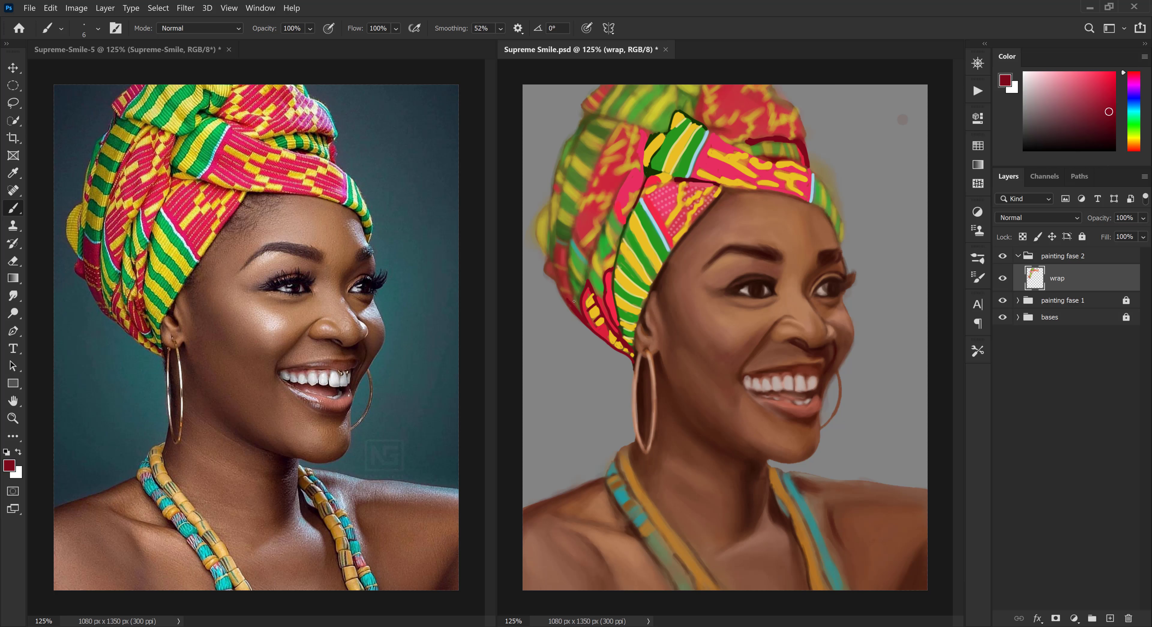
{"action": "left_click_drag", "start_coordinate": [555, 246], "coordinate": [574, 304]}
{"action": "left_click", "coordinate": [594, 308], "text": "alt"}
{"action": "left_click", "coordinate": [655, 223], "text": "alt"}
{"action": "left_click_drag", "start_coordinate": [576, 215], "coordinate": [590, 267]}
{"action": "left_click", "coordinate": [617, 245], "text": "alt"}
{"action": "left_click_drag", "start_coordinate": [574, 219], "coordinate": [580, 313]}
Add yellow marks to the outer back fold and fill in the fold beside its pale-blue line
{"action": "left_click", "coordinate": [627, 268], "text": "alt"}
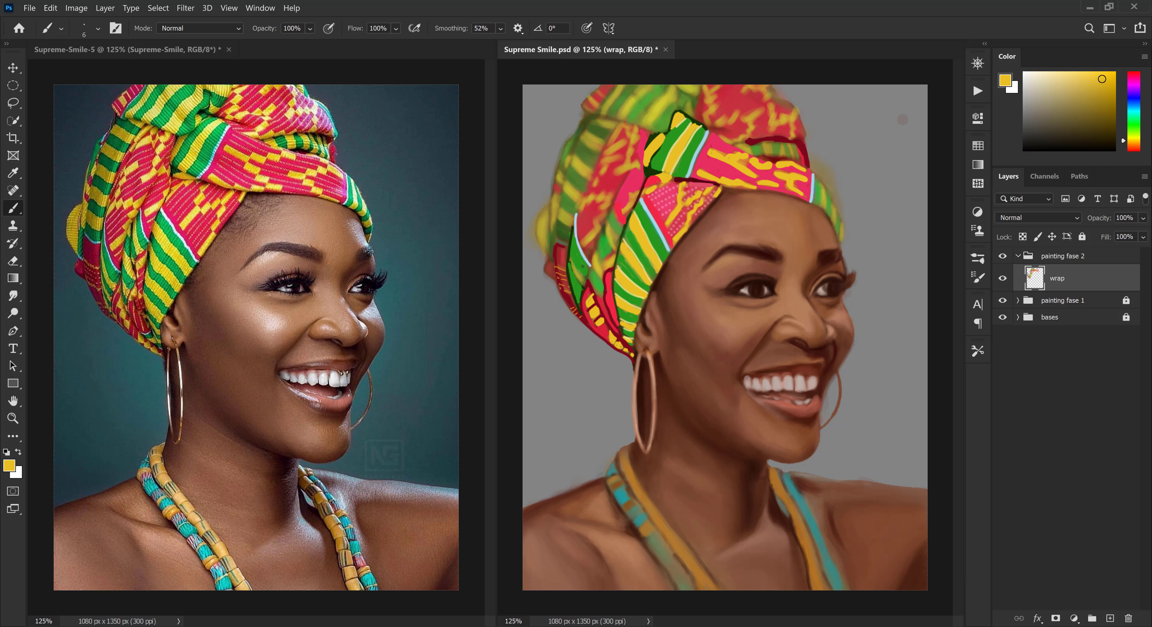
{"action": "left_click_drag", "start_coordinate": [571, 239], "coordinate": [582, 287]}
{"action": "left_click_drag", "start_coordinate": [572, 285], "coordinate": [583, 289]}
{"action": "left_click", "coordinate": [569, 267], "text": "alt"}
{"action": "left_click_drag", "start_coordinate": [597, 247], "coordinate": [590, 266]}
{"action": "left_click_drag", "start_coordinate": [579, 216], "coordinate": [595, 275]}
Paint the long fold behind the temple panel in green with yellow stripes
{"action": "left_click", "coordinate": [619, 245], "text": "alt"}
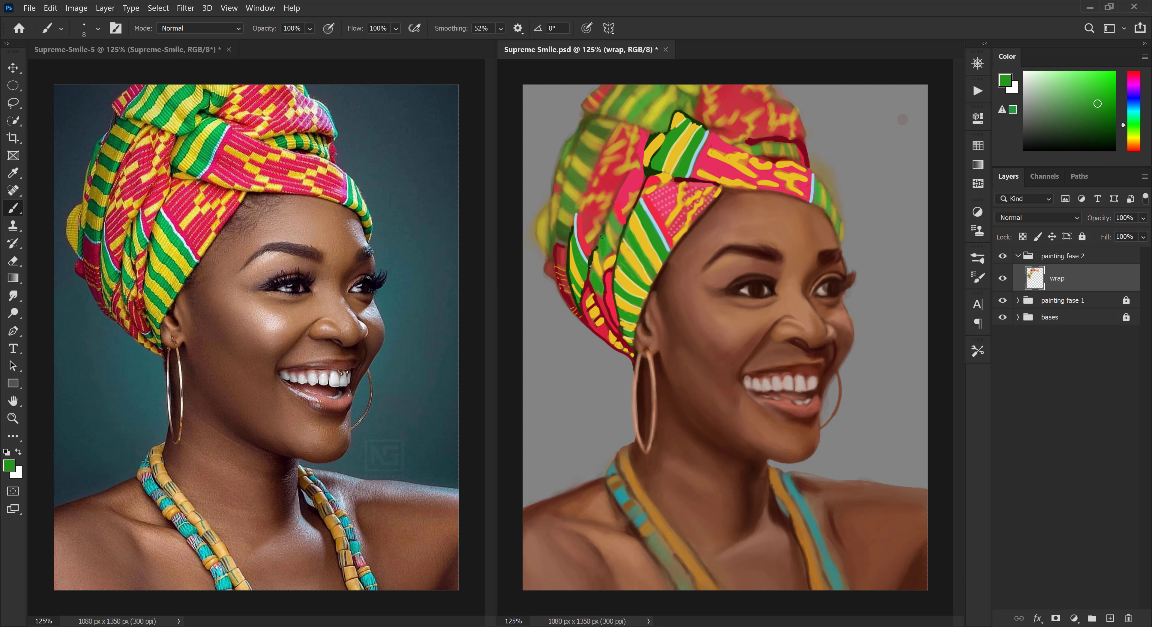
{"action": "left_click_drag", "start_coordinate": [613, 204], "coordinate": [597, 246]}
{"action": "left_click", "coordinate": [626, 267], "text": "alt"}
{"action": "mouse_move", "coordinate": [632, 170]}
{"action": "left_mouse_down"}
{"action": "mouse_move", "coordinate": [612, 207]}
{"action": "mouse_move", "coordinate": [614, 247]}
{"action": "left_mouse_up"}
{"action": "left_click_drag", "start_coordinate": [638, 192], "coordinate": [620, 214]}
Paint the long side fold of the wrap in pink, from the front knot down towards the back
{"action": "left_click", "coordinate": [638, 171], "text": "alt"}
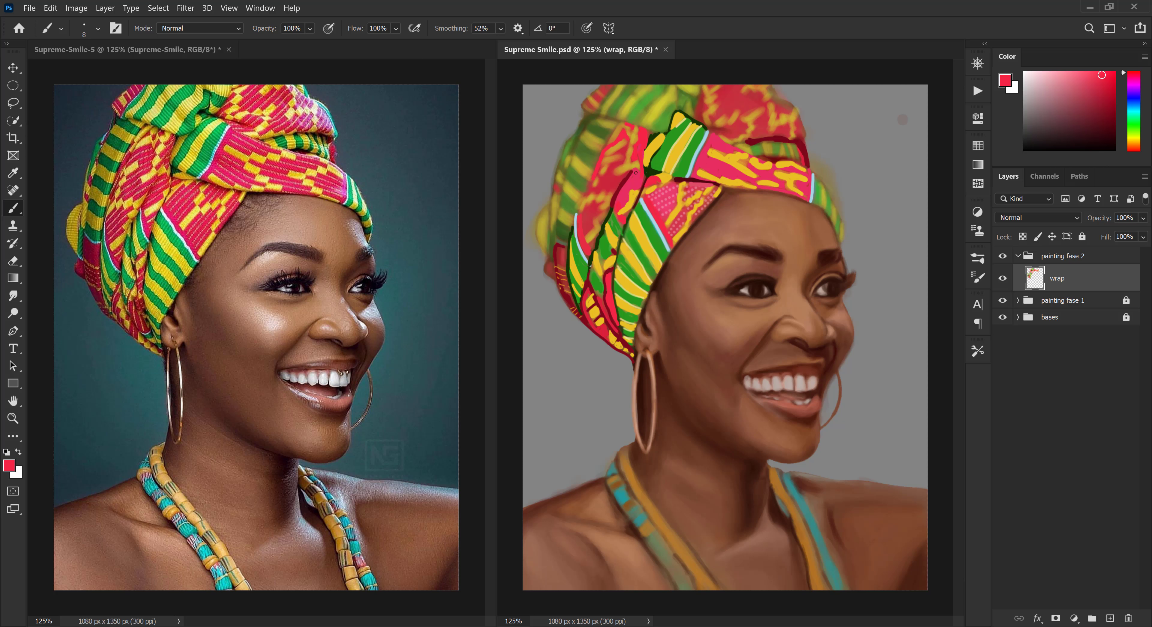
{"action": "left_click", "coordinate": [636, 172], "text": "alt"}
{"action": "left_click_drag", "start_coordinate": [629, 145], "coordinate": [605, 187]}
{"action": "mouse_move", "coordinate": [616, 177]}
{"action": "left_mouse_down"}
{"action": "mouse_move", "coordinate": [585, 194]}
{"action": "mouse_move", "coordinate": [585, 231]}
{"action": "left_mouse_up"}
Block in the pink crown section of the wrap with a larger brush and mark its creases in dark red
{"action": "key", "text": "bracketright"}
{"action": "key", "text": "bracketright"}
{"action": "left_click_drag", "start_coordinate": [715, 104], "coordinate": [741, 92]}
{"action": "left_click_drag", "start_coordinate": [763, 102], "coordinate": [698, 121]}
{"action": "left_click", "coordinate": [801, 155], "text": "alt"}
{"action": "left_click", "coordinate": [807, 162], "text": "alt"}
{"action": "mouse_move", "coordinate": [706, 124]}
{"action": "left_mouse_down"}
{"action": "mouse_move", "coordinate": [735, 134]}
{"action": "mouse_move", "coordinate": [753, 90]}
{"action": "mouse_move", "coordinate": [717, 115]}
{"action": "left_mouse_up"}
Add yellow pattern marks to the pink crown section and paint its pale-blue outer edge
{"action": "key", "text": "bracketright"}
{"action": "key", "text": "bracketright"}
{"action": "left_click", "coordinate": [725, 150], "text": "alt"}
{"action": "mouse_move", "coordinate": [783, 131]}
{"action": "left_mouse_down"}
{"action": "mouse_move", "coordinate": [727, 105]}
{"action": "mouse_move", "coordinate": [718, 122]}
{"action": "mouse_move", "coordinate": [746, 144]}
{"action": "left_mouse_up"}
{"action": "left_click", "coordinate": [737, 158], "text": "alt"}
{"action": "key", "text": "bracketleft"}
{"action": "key", "text": "bracketleft"}
{"action": "left_click_drag", "start_coordinate": [770, 107], "coordinate": [806, 137]}
{"action": "left_click", "coordinate": [812, 179], "text": "alt"}
Refine the stripes of the front fold and paint the green fold at the top of the wrap
{"action": "left_click", "coordinate": [767, 185], "text": "alt"}
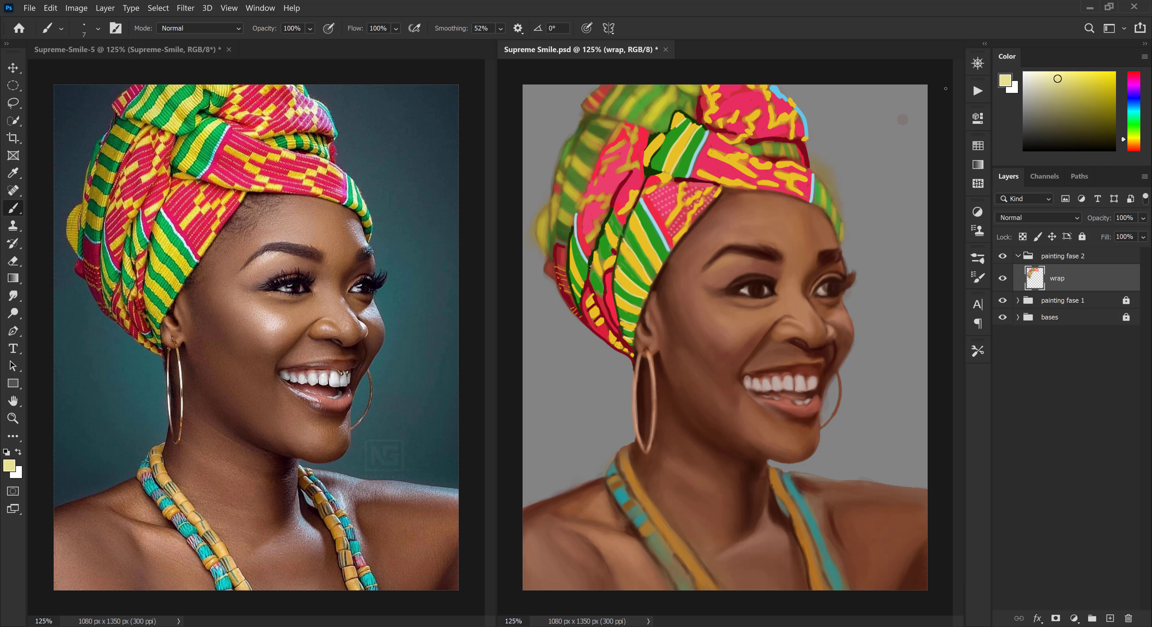
{"action": "left_click_drag", "start_coordinate": [700, 127], "coordinate": [686, 150]}
{"action": "left_click", "coordinate": [660, 154], "text": "alt"}
{"action": "left_click_drag", "start_coordinate": [669, 110], "coordinate": [657, 130]}
{"action": "left_click", "coordinate": [674, 149], "text": "alt"}
{"action": "mouse_move", "coordinate": [681, 88]}
{"action": "left_mouse_down"}
{"action": "mouse_move", "coordinate": [699, 92]}
{"action": "mouse_move", "coordinate": [676, 103]}
{"action": "mouse_move", "coordinate": [688, 112]}
{"action": "mouse_move", "coordinate": [643, 127]}
{"action": "mouse_move", "coordinate": [620, 118]}
{"action": "left_mouse_up"}
Paint the uppermost back corner of the wrap with colours sampled from the finished folds
{"action": "left_click", "coordinate": [679, 180], "text": "alt"}
{"action": "left_click", "coordinate": [661, 154], "text": "alt"}
{"action": "left_click", "coordinate": [657, 112], "text": "alt"}
{"action": "left_click_drag", "start_coordinate": [636, 87], "coordinate": [583, 114]}
Paint the pattern and edges of the upper back folds down to the middle of the side fold
{"action": "left_click", "coordinate": [711, 117], "text": "alt"}
{"action": "left_click", "coordinate": [627, 104], "text": "alt"}
{"action": "mouse_move", "coordinate": [586, 125]}
{"action": "left_mouse_down"}
{"action": "mouse_move", "coordinate": [620, 129]}
{"action": "mouse_move", "coordinate": [612, 141]}
{"action": "left_mouse_up"}
{"action": "left_click", "coordinate": [613, 126], "text": "alt"}
{"action": "left_click_drag", "start_coordinate": [631, 146], "coordinate": [603, 173]}
{"action": "left_click_drag", "start_coordinate": [598, 214], "coordinate": [588, 239]}
Paint the green and yellow striping along the outer back section of the wrap
{"action": "left_click", "coordinate": [597, 129], "text": "alt"}
{"action": "left_click_drag", "start_coordinate": [580, 134], "coordinate": [605, 146]}
{"action": "left_click_drag", "start_coordinate": [625, 123], "coordinate": [582, 197]}
{"action": "left_click", "coordinate": [593, 130], "text": "alt"}
{"action": "mouse_move", "coordinate": [576, 146]}
{"action": "left_mouse_down"}
{"action": "mouse_move", "coordinate": [593, 154]}
{"action": "mouse_move", "coordinate": [564, 206]}
{"action": "mouse_move", "coordinate": [581, 201]}
{"action": "left_mouse_up"}
{"action": "left_click", "coordinate": [583, 164], "text": "alt"}
{"action": "mouse_move", "coordinate": [560, 210]}
{"action": "left_mouse_down"}
{"action": "mouse_move", "coordinate": [572, 220]}
{"action": "mouse_move", "coordinate": [566, 247]}
{"action": "mouse_move", "coordinate": [552, 230]}
{"action": "left_mouse_up"}
Add a pale-blue accent to the upper back edge and paint the bulge along the outer back contour
{"action": "left_click", "coordinate": [696, 157], "text": "alt"}
{"action": "mouse_move", "coordinate": [571, 139]}
{"action": "left_mouse_down"}
{"action": "mouse_move", "coordinate": [561, 163]}
{"action": "mouse_move", "coordinate": [574, 137]}
{"action": "left_mouse_up"}
{"action": "left_click", "coordinate": [690, 172], "text": "alt"}
{"action": "left_click_drag", "start_coordinate": [545, 209], "coordinate": [552, 274]}
Paint the small green fold below the crown and the striped wrap end beside the forehead, then save the document
{"action": "mouse_move", "coordinate": [788, 143]}
{"action": "left_mouse_down"}
{"action": "mouse_move", "coordinate": [801, 147]}
{"action": "mouse_move", "coordinate": [778, 157]}
{"action": "left_mouse_up"}
{"action": "mouse_move", "coordinate": [771, 144]}
{"action": "left_mouse_down"}
{"action": "mouse_move", "coordinate": [772, 155]}
{"action": "mouse_move", "coordinate": [751, 152]}
{"action": "left_mouse_up"}
{"action": "left_click", "coordinate": [734, 160], "text": "alt"}
{"action": "left_click", "coordinate": [756, 139], "text": "alt"}
{"action": "mouse_move", "coordinate": [731, 144]}
{"action": "left_mouse_down"}
{"action": "mouse_move", "coordinate": [763, 157]}
{"action": "mouse_move", "coordinate": [727, 154]}
{"action": "mouse_move", "coordinate": [797, 160]}
{"action": "mouse_move", "coordinate": [762, 160]}
{"action": "mouse_move", "coordinate": [834, 209]}
{"action": "mouse_move", "coordinate": [842, 240]}
{"action": "left_mouse_up"}
{"action": "left_click", "coordinate": [724, 144], "text": "alt"}
{"action": "left_click", "coordinate": [756, 150], "text": "alt"}
{"action": "left_click", "coordinate": [797, 183], "text": "alt"}
{"action": "left_click", "coordinate": [840, 228], "text": "alt"}
{"action": "key", "text": "ctrl+s"}
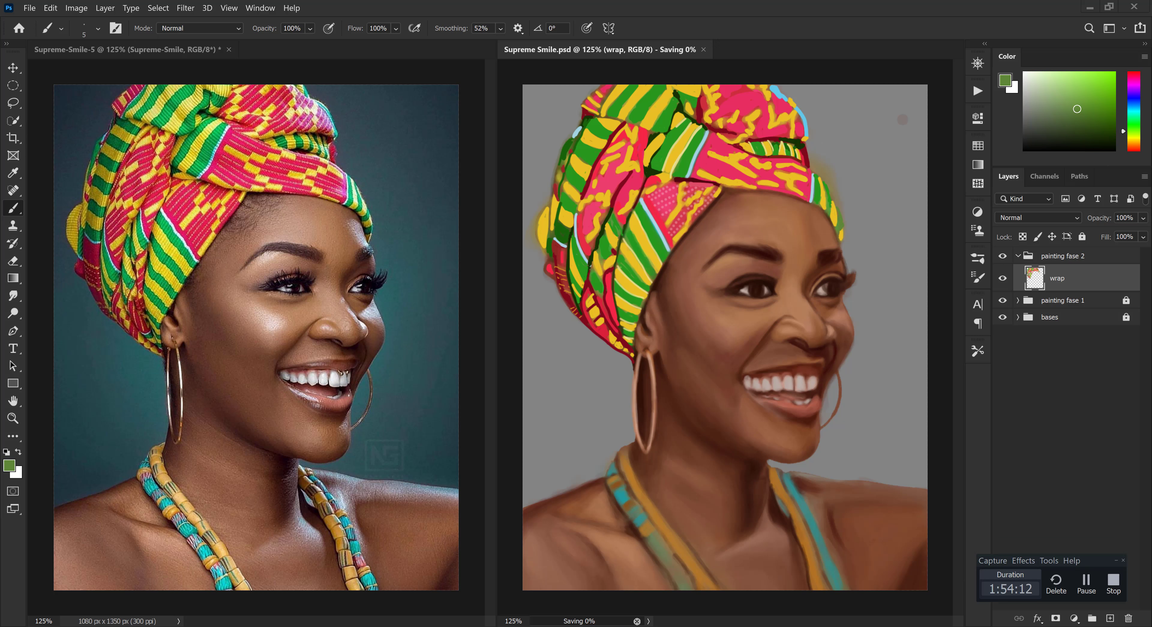
Erase the paint spilling outside the silhouette on the shadow layers, then clear the selection and collapse the painting fase 1 group
{"action": "left_click", "coordinate": [1073, 323]}
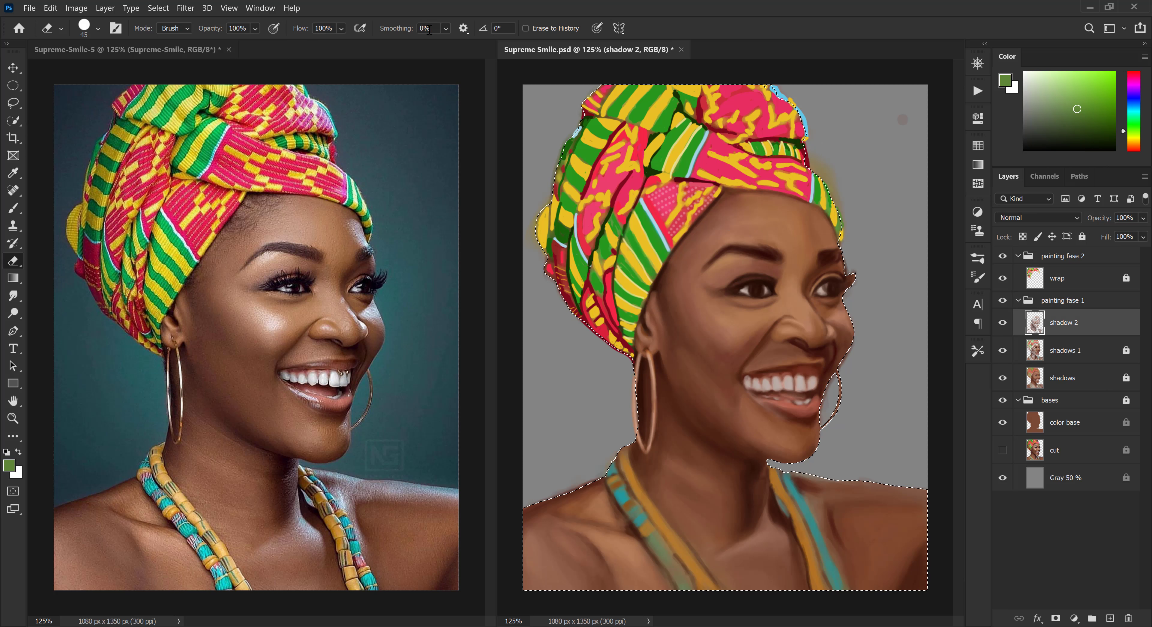
{"action": "left_click", "coordinate": [1073, 377]}
{"action": "key", "text": "ctrl+d"}
{"action": "left_click", "coordinate": [1018, 301]}
Unlock the wrap layer, touch up the wrap's front edge above the far temple, and lock the layer again
{"action": "left_click", "coordinate": [1073, 279]}
{"action": "left_click", "coordinate": [1125, 278]}
{"action": "key", "text": "b"}
{"action": "left_click_drag", "start_coordinate": [825, 187], "coordinate": [842, 244]}
{"action": "left_click", "coordinate": [827, 192], "text": "alt"}
{"action": "left_click", "coordinate": [1082, 237]}
Add a new layer named mouth above the wrap layer
{"action": "left_click", "coordinate": [1109, 618]}
{"action": "double_click", "coordinate": [1057, 278]}
{"action": "type", "text": "mouth"}
{"action": "key", "text": "Return"}
Define the upper teeth with dark separations and light tones sampled from the mouth, using a finer brush
{"action": "left_click", "coordinate": [778, 366], "text": "alt"}
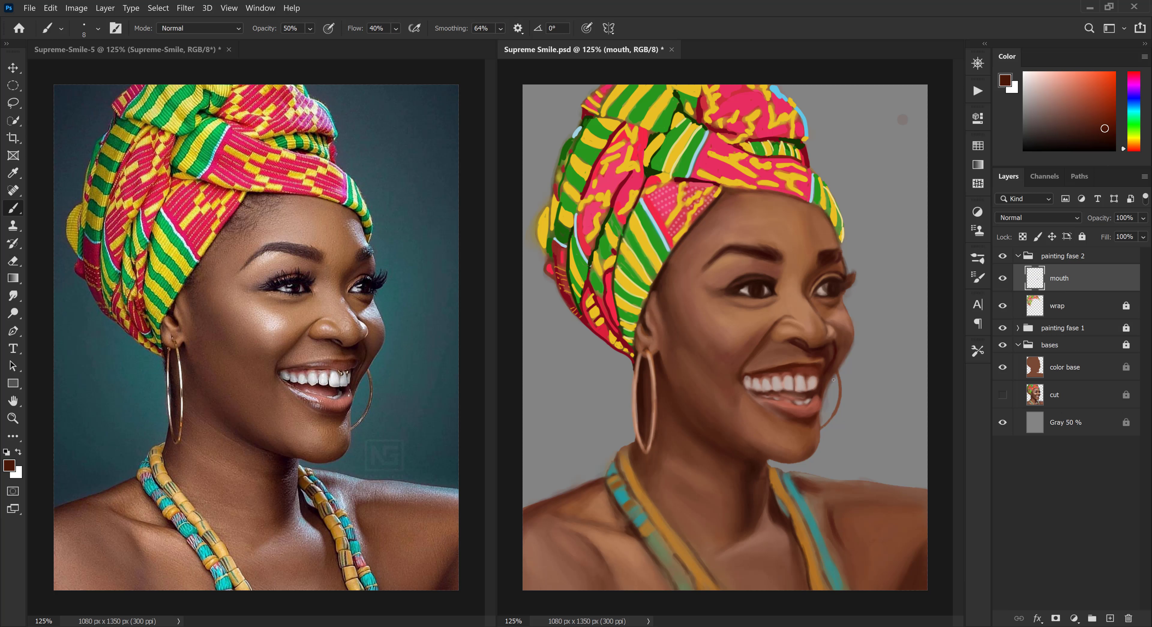
{"action": "key", "text": "bracketleft"}
{"action": "left_click", "coordinate": [800, 382], "text": "alt"}
{"action": "mouse_move", "coordinate": [789, 380]}
{"action": "left_mouse_down"}
{"action": "mouse_move", "coordinate": [760, 405]}
{"action": "mouse_move", "coordinate": [784, 423]}
{"action": "mouse_move", "coordinate": [818, 385]}
{"action": "left_mouse_up"}
{"action": "left_click", "coordinate": [796, 367], "text": "alt"}
{"action": "left_click", "coordinate": [790, 409], "text": "alt"}
{"action": "left_click", "coordinate": [801, 405], "text": "alt"}
{"action": "left_click", "coordinate": [809, 377], "text": "alt"}
{"action": "key", "text": "bracketleft"}
{"action": "key", "text": "bracketleft"}
{"action": "left_click", "coordinate": [817, 383], "text": "alt"}
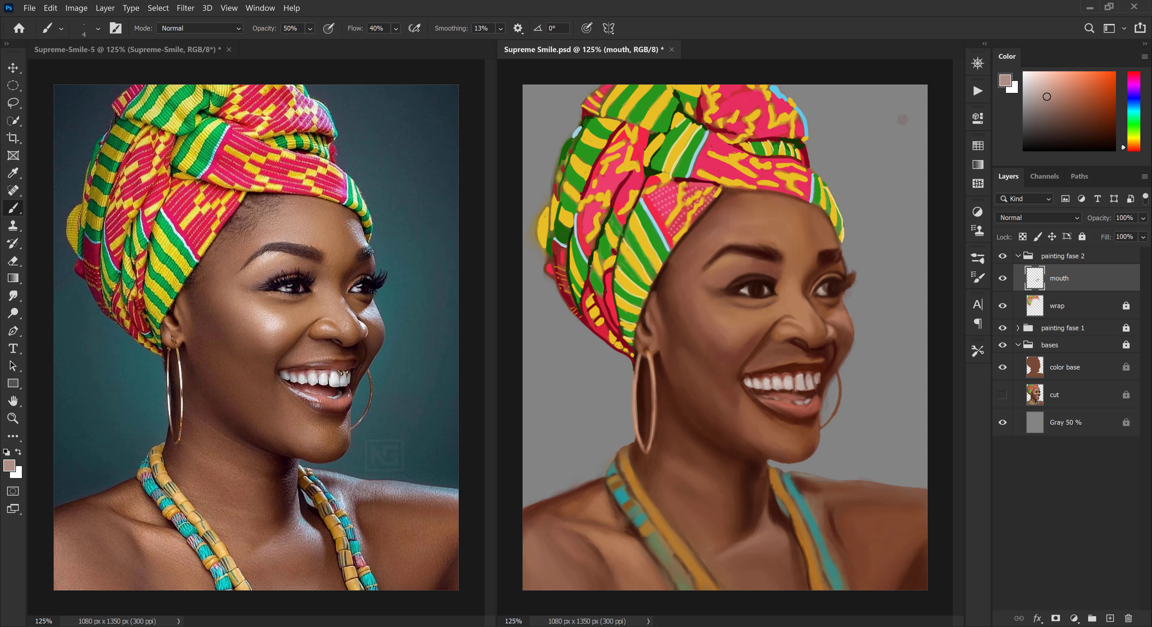
Paint the lower lip along its full width and extend sampled tones down onto the chin
{"action": "left_click", "coordinate": [810, 396], "text": "alt"}
{"action": "left_click", "coordinate": [765, 414], "text": "alt"}
{"action": "key", "text": "bracketright"}
{"action": "key", "text": "bracketright"}
{"action": "key", "text": "bracketright"}
{"action": "key", "text": "bracketright"}
{"action": "mouse_move", "coordinate": [754, 404]}
{"action": "left_mouse_down"}
{"action": "mouse_move", "coordinate": [774, 421]}
{"action": "mouse_move", "coordinate": [812, 423]}
{"action": "left_mouse_up"}
{"action": "left_click", "coordinate": [813, 412], "text": "alt"}
{"action": "left_click_drag", "start_coordinate": [817, 417], "coordinate": [806, 446]}
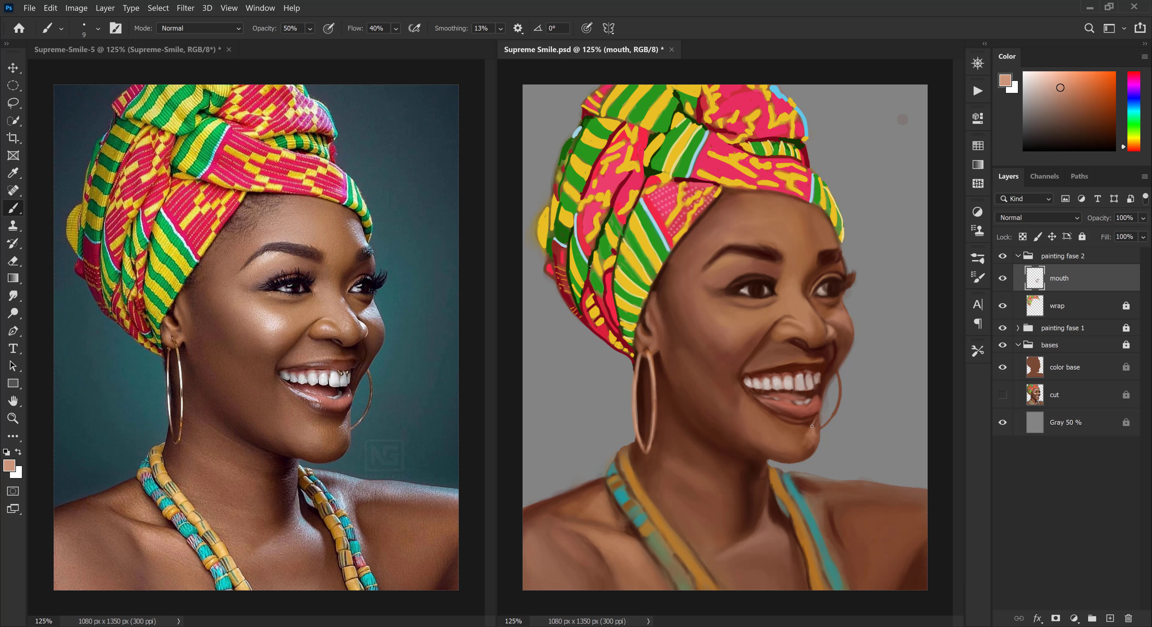
Paint adjusted skin tones beside the nostril with a larger brush
{"action": "left_click", "coordinate": [778, 368], "text": "alt"}
{"action": "left_click", "coordinate": [779, 334], "text": "alt"}
{"action": "left_click", "coordinate": [1094, 101]}
{"action": "key", "text": "bracketright"}
{"action": "key", "text": "bracketright"}
{"action": "key", "text": "bracketright"}
{"action": "mouse_move", "coordinate": [776, 330]}
{"action": "left_mouse_down"}
{"action": "mouse_move", "coordinate": [765, 342]}
{"action": "mouse_move", "coordinate": [775, 329]}
{"action": "left_mouse_up"}
{"action": "left_click", "coordinate": [763, 340], "text": "alt"}
{"action": "left_click", "coordinate": [774, 337], "text": "alt"}
{"action": "left_click", "coordinate": [1099, 98]}
Shade the upper lip and its edge against the upper teeth with sampled lip tones
{"action": "left_click", "coordinate": [814, 368], "text": "alt"}
{"action": "mouse_move", "coordinate": [805, 360]}
{"action": "left_mouse_down"}
{"action": "mouse_move", "coordinate": [826, 365]}
{"action": "mouse_move", "coordinate": [782, 362]}
{"action": "left_mouse_up"}
{"action": "left_click", "coordinate": [782, 386], "text": "alt"}
{"action": "key", "text": "bracketleft"}
{"action": "key", "text": "bracketleft"}
{"action": "key", "text": "bracketleft"}
{"action": "key", "text": "bracketleft"}
{"action": "key", "text": "bracketleft"}
{"action": "key", "text": "bracketleft"}
{"action": "left_click", "coordinate": [817, 373], "text": "alt"}
{"action": "left_click", "coordinate": [816, 363], "text": "alt"}
Blend the far mouth corner and lower lip with a larger brush, and collapse the bases group
{"action": "key", "text": "bracketright"}
{"action": "key", "text": "bracketright"}
{"action": "key", "text": "bracketright"}
{"action": "key", "text": "bracketright"}
{"action": "key", "text": "bracketright"}
{"action": "key", "text": "bracketright"}
{"action": "key", "text": "bracketright"}
{"action": "left_click", "coordinate": [824, 369], "text": "alt"}
{"action": "left_click", "coordinate": [770, 368], "text": "alt"}
{"action": "left_click", "coordinate": [1018, 345]}
{"action": "left_click_drag", "start_coordinate": [762, 402], "coordinate": [814, 412]}
Refine the far upper teeth with a small brush, sampling the dark gap and light tooth colors
{"action": "left_click", "coordinate": [815, 374], "text": "alt"}
{"action": "key", "text": "bracketleft"}
{"action": "key", "text": "bracketleft"}
{"action": "key", "text": "bracketleft"}
{"action": "key", "text": "bracketleft"}
{"action": "key", "text": "bracketleft"}
{"action": "key", "text": "bracketleft"}
{"action": "key", "text": "bracketleft"}
{"action": "key", "text": "bracketleft"}
{"action": "left_click", "coordinate": [814, 372], "text": "alt"}
{"action": "left_click_drag", "start_coordinate": [816, 374], "coordinate": [810, 386]}
{"action": "left_click", "coordinate": [810, 383], "text": "alt"}
{"action": "left_click", "coordinate": [800, 382], "text": "alt"}
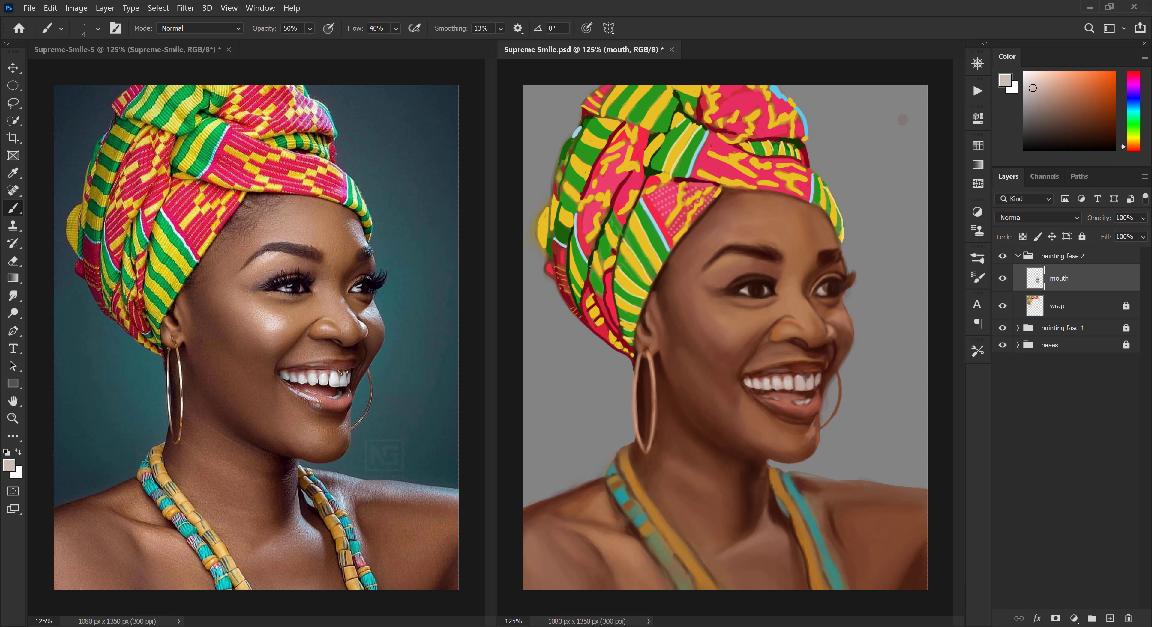
Outline the inner mouth from the near corner down to the lower lip with sampled dark tones
{"action": "left_click", "coordinate": [778, 371], "text": "alt"}
{"action": "mouse_move", "coordinate": [755, 376]}
{"action": "left_mouse_down"}
{"action": "mouse_move", "coordinate": [775, 374]}
{"action": "mouse_move", "coordinate": [763, 410]}
{"action": "mouse_move", "coordinate": [800, 447]}
{"action": "mouse_move", "coordinate": [798, 421]}
{"action": "left_mouse_up"}
{"action": "left_click", "coordinate": [794, 402], "text": "alt"}
{"action": "left_click", "coordinate": [756, 396], "text": "alt"}
{"action": "left_click", "coordinate": [759, 405], "text": "alt"}
Blend the lower lip's shading and its lower edge with sampled lip and skin tones
{"action": "left_click", "coordinate": [770, 416], "text": "alt"}
{"action": "key", "text": "bracketright"}
{"action": "key", "text": "bracketright"}
{"action": "key", "text": "bracketright"}
{"action": "key", "text": "bracketright"}
{"action": "key", "text": "bracketright"}
{"action": "key", "text": "bracketright"}
{"action": "key", "text": "bracketright"}
{"action": "left_click", "coordinate": [774, 425], "text": "alt"}
{"action": "key", "text": "bracketleft"}
{"action": "key", "text": "bracketleft"}
{"action": "left_click", "coordinate": [788, 420], "text": "alt"}
{"action": "left_click", "coordinate": [789, 415], "text": "alt"}
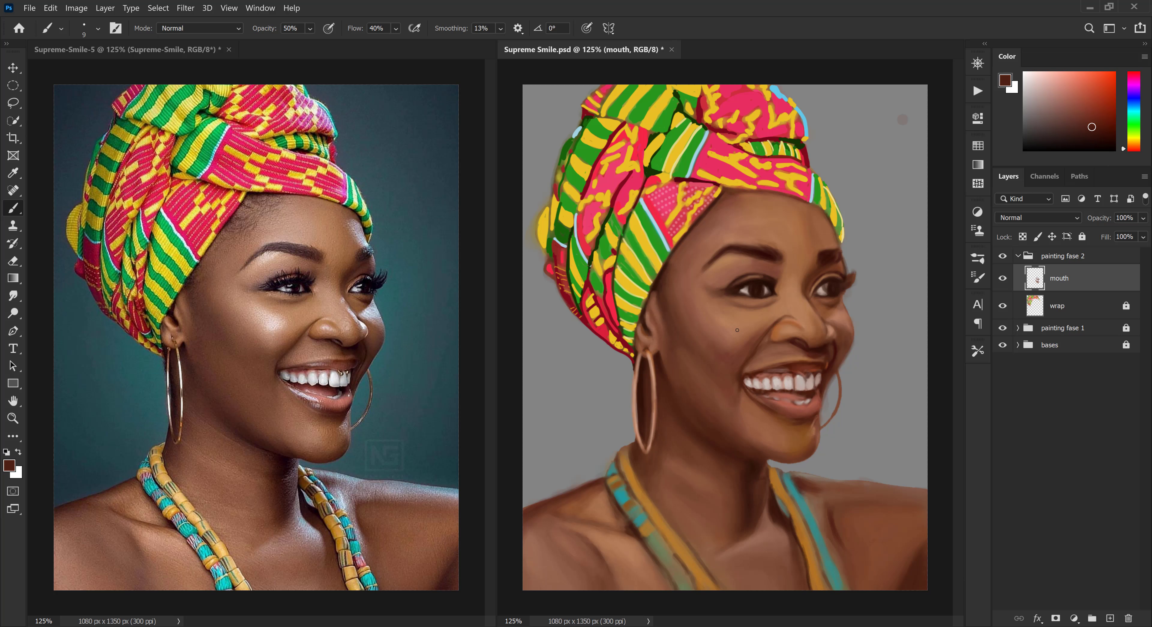
Brighten the front upper teeth with short vertical strokes and shade them with a sampled grey
{"action": "left_click", "coordinate": [795, 372], "text": "alt"}
{"action": "key", "text": "bracketleft"}
{"action": "key", "text": "bracketleft"}
{"action": "key", "text": "bracketleft"}
{"action": "left_click", "coordinate": [800, 381], "text": "alt"}
{"action": "left_click_drag", "start_coordinate": [799, 376], "coordinate": [799, 387]}
{"action": "left_click_drag", "start_coordinate": [809, 376], "coordinate": [809, 387]}
{"action": "left_click_drag", "start_coordinate": [789, 379], "coordinate": [789, 389]}
{"action": "left_click", "coordinate": [778, 388], "text": "alt"}
{"action": "key", "text": "bracketleft"}
{"action": "key", "text": "bracketleft"}
{"action": "key", "text": "bracketleft"}
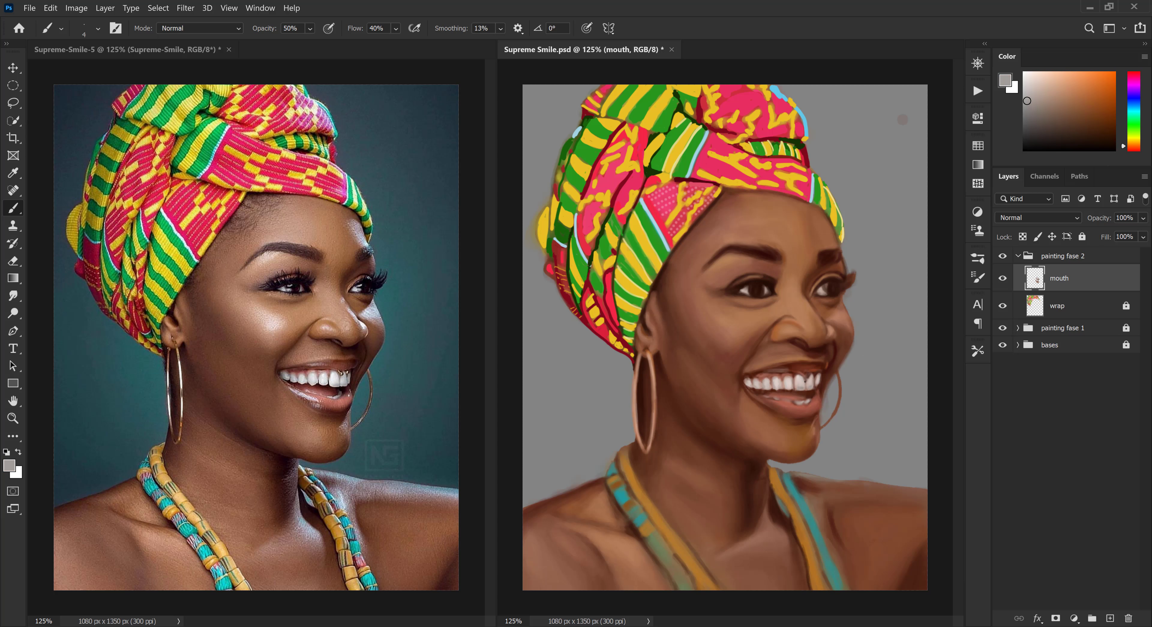
Finish the lower lip with a sampled lip tone, then lock the mouth layer and add a layer named eyes
{"action": "left_click", "coordinate": [763, 416], "text": "alt"}
{"action": "key", "text": "bracketright"}
{"action": "key", "text": "bracketright"}
{"action": "key", "text": "bracketright"}
{"action": "key", "text": "bracketright"}
{"action": "key", "text": "bracketright"}
{"action": "key", "text": "bracketright"}
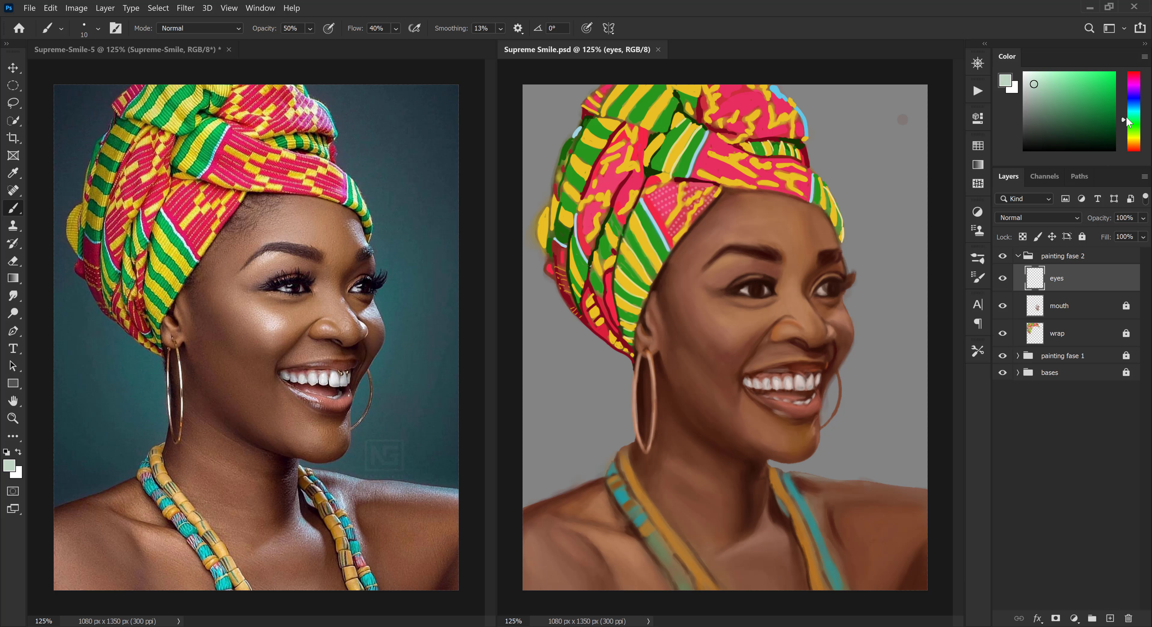
Pick a paler, cooler tint and add a light accent to the far eye with a small brush
{"action": "left_click_drag", "start_coordinate": [1126, 117], "coordinate": [1126, 113]}
{"action": "left_click", "coordinate": [1032, 88]}
{"action": "key", "text": "bracketleft"}
{"action": "key", "text": "bracketleft"}
{"action": "key", "text": "bracketleft"}
{"action": "key", "text": "bracketleft"}
{"action": "key", "text": "bracketleft"}
{"action": "left_click", "coordinate": [827, 285]}
Darken the rims of both eyes, then paint the far eye's lashes on a new layer named eye components
{"action": "left_click", "coordinate": [832, 286], "text": "alt"}
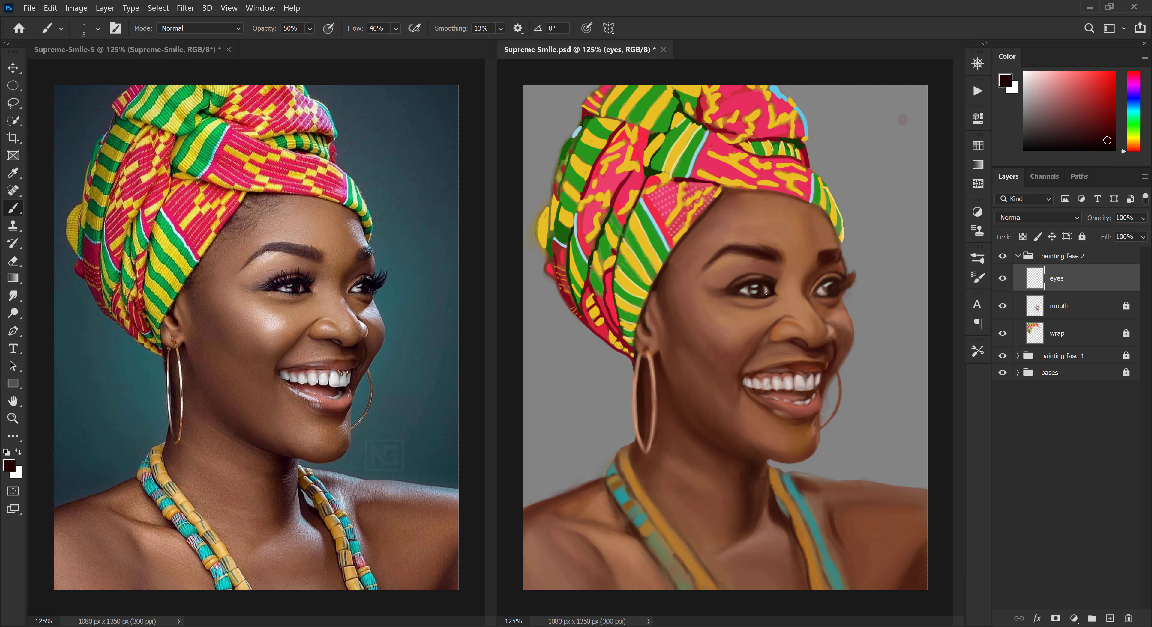
{"action": "left_click_drag", "start_coordinate": [730, 295], "coordinate": [750, 300]}
{"action": "mouse_move", "coordinate": [818, 295]}
{"action": "left_mouse_down"}
{"action": "mouse_move", "coordinate": [835, 299]}
{"action": "mouse_move", "coordinate": [825, 287]}
{"action": "left_mouse_up"}
{"action": "key", "text": "bracketleft"}
{"action": "left_click", "coordinate": [833, 294], "text": "alt"}
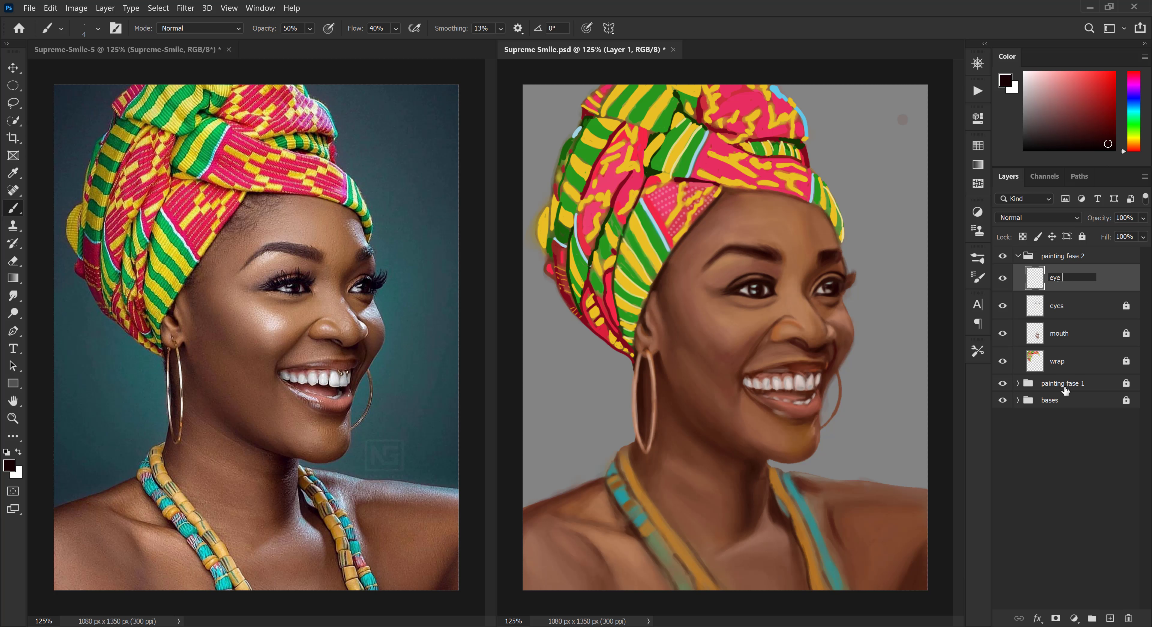
{"action": "left_click_drag", "start_coordinate": [842, 285], "coordinate": [848, 280]}
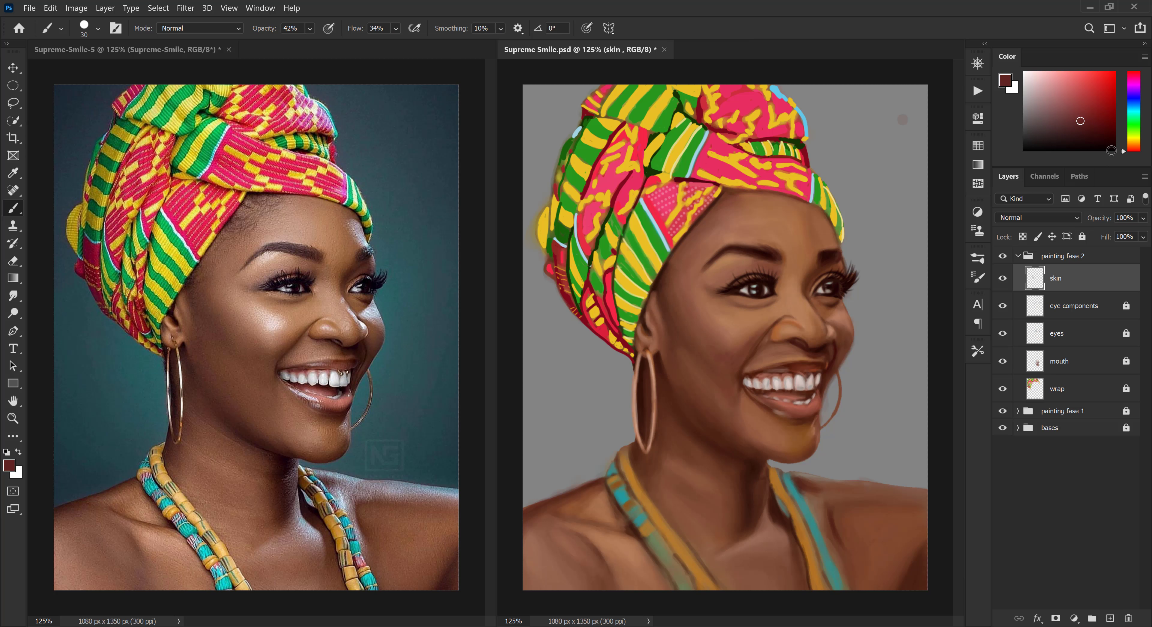
Blend smoother skin tones over the near temple and cheek on a new layer named skin
{"action": "left_click", "coordinate": [724, 378], "text": "alt"}
{"action": "left_click", "coordinate": [676, 268], "text": "alt"}
{"action": "left_click", "coordinate": [721, 333], "text": "alt"}
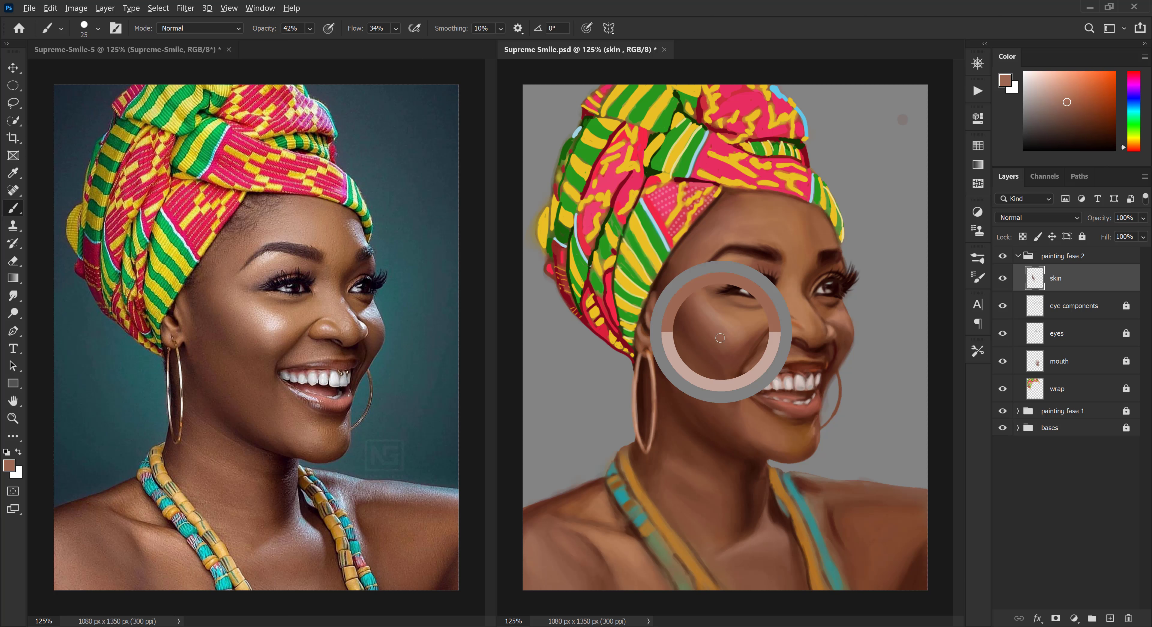
{"action": "key", "text": "bracketright"}
{"action": "key", "text": "bracketleft"}
{"action": "left_click", "coordinate": [753, 232], "text": "alt"}
{"action": "left_click", "coordinate": [730, 320], "text": "alt"}
{"action": "left_click", "coordinate": [736, 352], "text": "alt"}
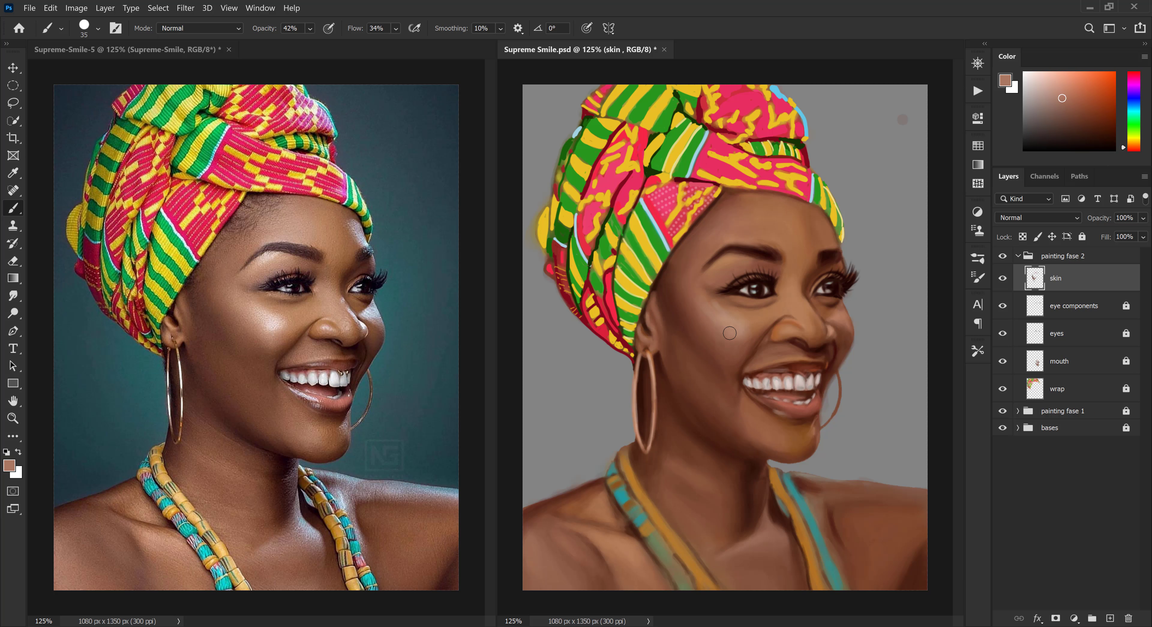
Blend sampled tones across the nose bridge, near cheek and the far side of the forehead
{"action": "left_click", "coordinate": [794, 290], "text": "alt"}
{"action": "key", "text": "bracketleft"}
{"action": "left_click", "coordinate": [695, 313], "text": "alt"}
{"action": "left_click", "coordinate": [794, 295], "text": "alt"}
{"action": "left_click", "coordinate": [821, 231], "text": "alt"}
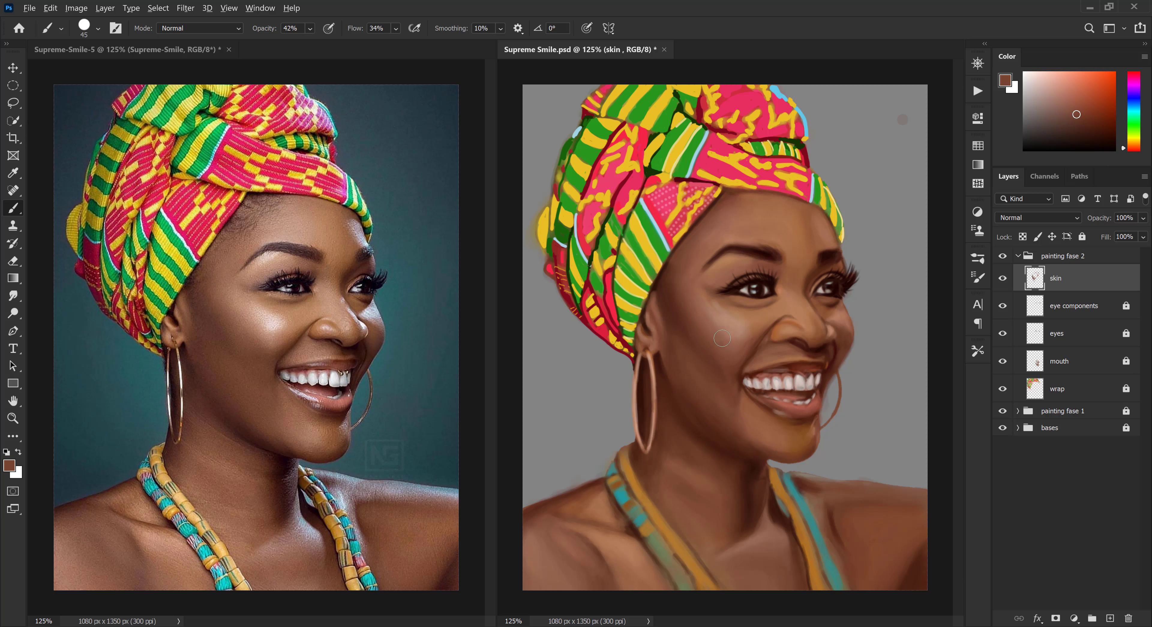
Sample darker forehead browns and refine the shading along the headwrap's lower edge with a 7 px brush
{"action": "left_click", "coordinate": [657, 469], "text": "alt"}
{"action": "left_click", "coordinate": [774, 221], "text": "alt"}
{"action": "left_click", "coordinate": [736, 224], "text": "alt"}
{"action": "left_click", "coordinate": [814, 210], "text": "alt"}
{"action": "key", "text": "bracketleft"}
{"action": "key", "text": "bracketleft"}
{"action": "key", "text": "bracketleft"}
{"action": "key", "text": "bracketleft"}
{"action": "key", "text": "bracketleft"}
{"action": "key", "text": "bracketleft"}
{"action": "key", "text": "bracketleft"}
{"action": "key", "text": "bracketleft"}
{"action": "key", "text": "bracketleft"}
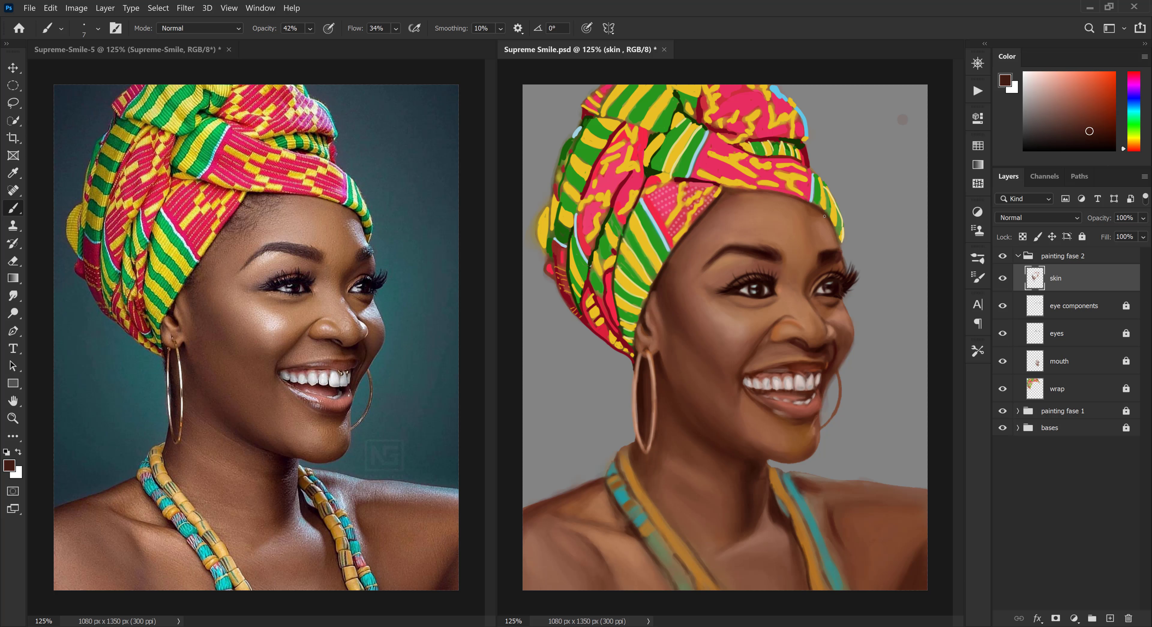
{"action": "left_click_drag", "start_coordinate": [823, 216], "coordinate": [840, 243]}
{"action": "left_click_drag", "start_coordinate": [763, 192], "coordinate": [721, 196]}
Blend sampled browns around the brows and nose bridge, and move the skin layer below eye components
{"action": "key", "text": "bracketright"}
{"action": "key", "text": "bracketright"}
{"action": "key", "text": "bracketright"}
{"action": "key", "text": "bracketright"}
{"action": "key", "text": "bracketright"}
{"action": "key", "text": "bracketright"}
{"action": "key", "text": "bracketright"}
{"action": "left_click", "coordinate": [723, 209], "text": "alt"}
{"action": "left_click", "coordinate": [813, 229], "text": "alt"}
{"action": "left_click", "coordinate": [804, 279], "text": "alt"}
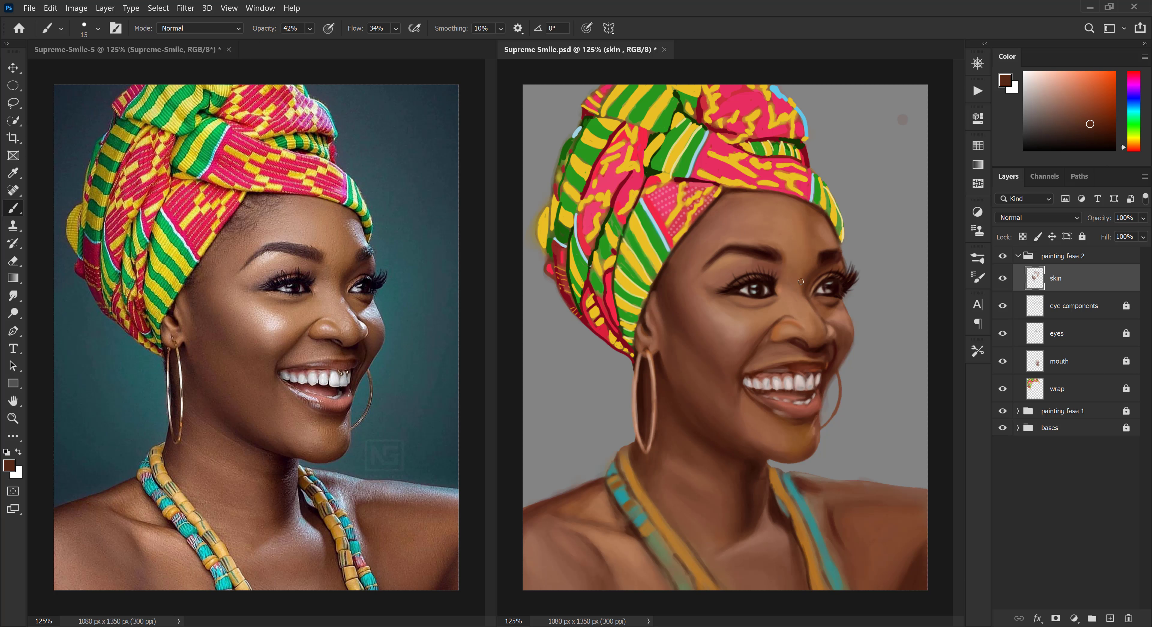
{"action": "left_click", "coordinate": [803, 286], "text": "alt"}
{"action": "left_click_drag", "start_coordinate": [1055, 278], "coordinate": [1055, 319]}
{"action": "left_click", "coordinate": [718, 275], "text": "alt"}
{"action": "left_click", "coordinate": [794, 274], "text": "alt"}
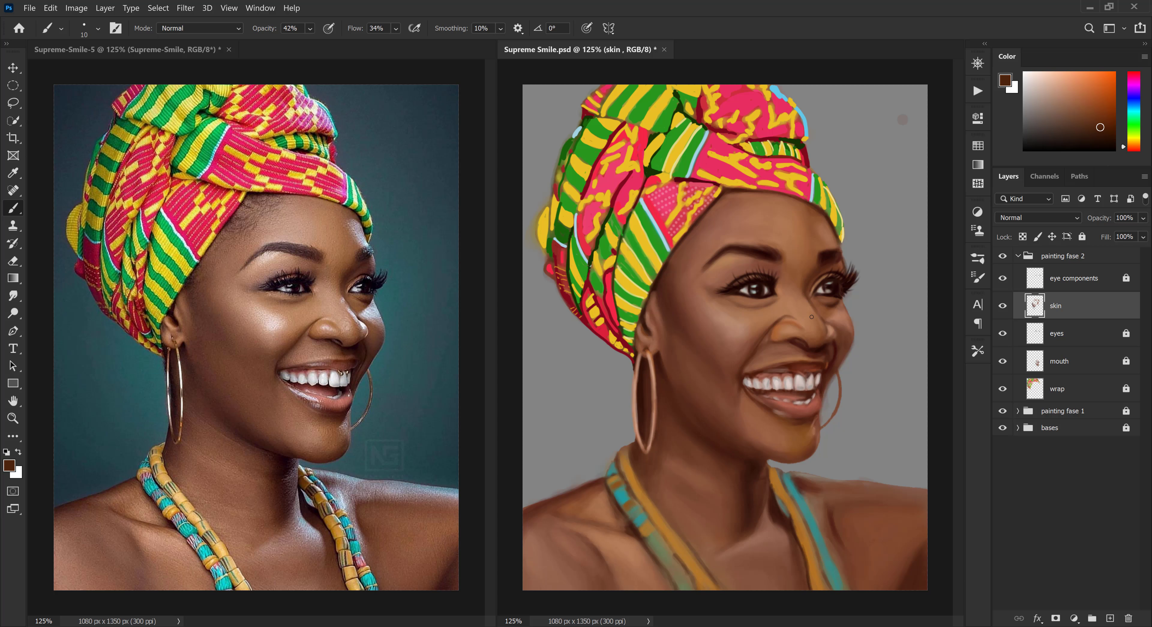
Blend sampled reddish browns over the near cheek and jaw with a brush of 35 px
{"action": "left_click", "coordinate": [715, 353], "text": "alt"}
{"action": "key", "text": "bracketright"}
{"action": "key", "text": "bracketright"}
{"action": "key", "text": "bracketright"}
{"action": "key", "text": "bracketright"}
{"action": "key", "text": "bracketright"}
{"action": "key", "text": "bracketright"}
{"action": "left_click", "coordinate": [704, 440], "text": "alt"}
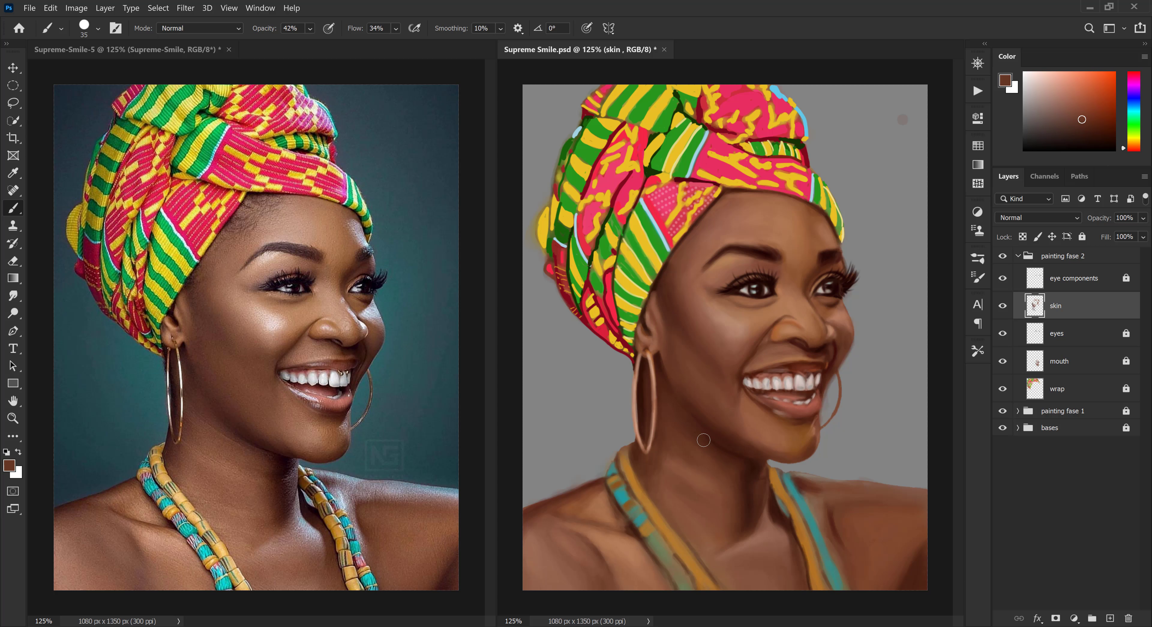
Blend sampled light and dark skin tones down the neck and upper chest, enlarging the brush to 45 px
{"action": "left_click", "coordinate": [700, 480], "text": "alt"}
{"action": "left_click", "coordinate": [778, 551], "text": "alt"}
{"action": "left_click", "coordinate": [736, 489], "text": "alt"}
{"action": "left_click", "coordinate": [771, 470], "text": "alt"}
{"action": "mouse_move", "coordinate": [768, 490]}
{"action": "left_mouse_down"}
{"action": "mouse_move", "coordinate": [787, 550]}
{"action": "mouse_move", "coordinate": [773, 563]}
{"action": "mouse_move", "coordinate": [797, 575]}
{"action": "left_mouse_up"}
{"action": "key", "text": "bracketright"}
{"action": "key", "text": "bracketright"}
{"action": "key", "text": "bracketright"}
{"action": "left_click", "coordinate": [772, 564], "text": "alt"}
{"action": "left_click", "coordinate": [727, 577], "text": "alt"}
{"action": "left_click", "coordinate": [752, 475], "text": "alt"}
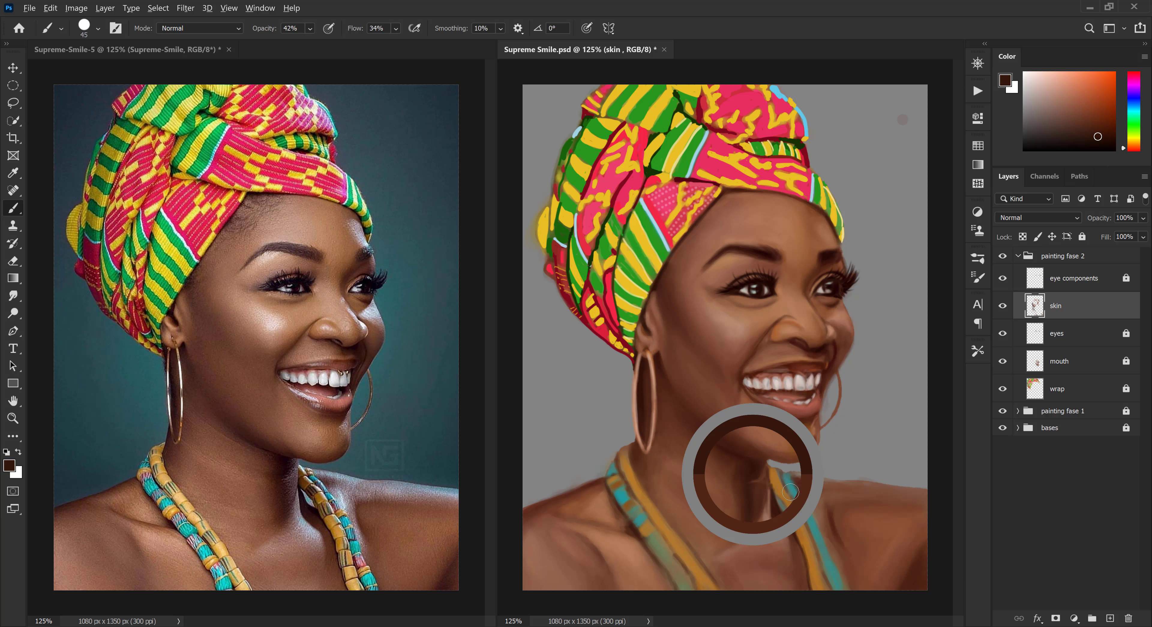
Define the far shoulder's upper edge and deepen the shadow under the chin with a 15 px brush
{"action": "key", "text": "bracketleft"}
{"action": "key", "text": "bracketleft"}
{"action": "key", "text": "bracketleft"}
{"action": "key", "text": "bracketleft"}
{"action": "key", "text": "bracketleft"}
{"action": "left_click", "coordinate": [777, 470], "text": "alt"}
{"action": "mouse_move", "coordinate": [849, 480]}
{"action": "left_mouse_down"}
{"action": "mouse_move", "coordinate": [789, 472]}
{"action": "mouse_move", "coordinate": [764, 528]}
{"action": "left_mouse_up"}
{"action": "left_click", "coordinate": [798, 481], "text": "alt"}
{"action": "left_click", "coordinate": [760, 483], "text": "alt"}
{"action": "key", "text": "bracketright"}
{"action": "left_click", "coordinate": [765, 480], "text": "alt"}
{"action": "left_click", "coordinate": [758, 491], "text": "alt"}
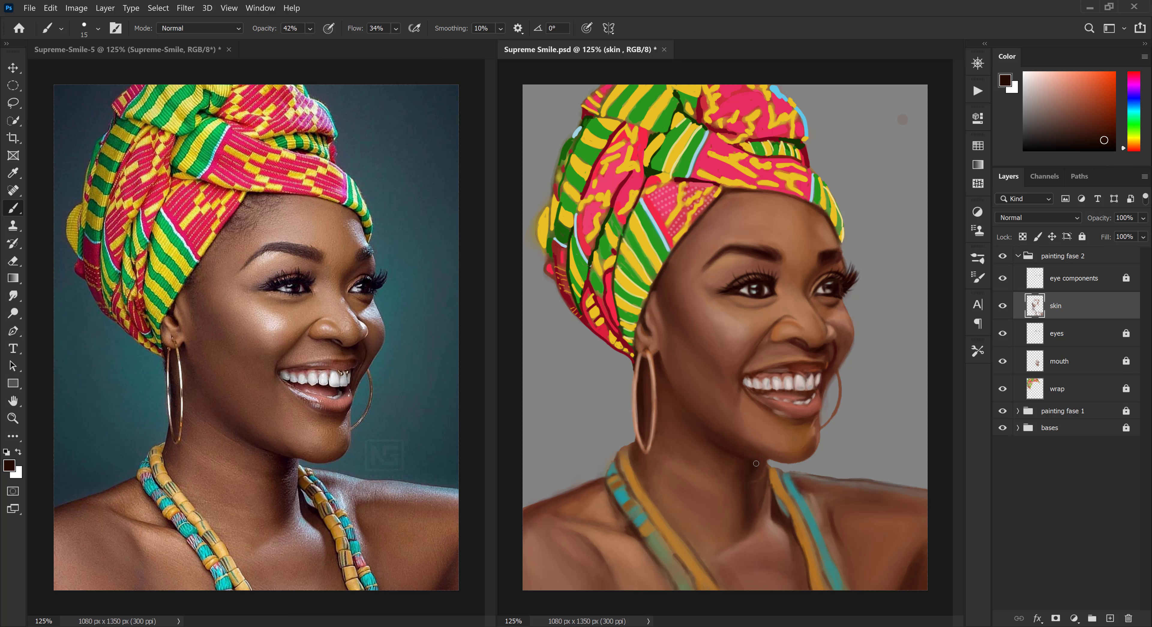
Smooth the front of the neck and the area behind the near hoop earring with sampled browns
{"action": "left_click_drag", "start_coordinate": [738, 476], "coordinate": [736, 514]}
{"action": "key", "text": "bracketright"}
{"action": "key", "text": "bracketright"}
{"action": "key", "text": "bracketright"}
{"action": "left_click", "coordinate": [720, 537], "text": "alt"}
{"action": "left_click_drag", "start_coordinate": [643, 465], "coordinate": [680, 402]}
Touch up the near collarbone beside the necklace with a smaller brush, and blend the neck at 40 px
{"action": "key", "text": "bracketleft"}
{"action": "key", "text": "bracketleft"}
{"action": "key", "text": "bracketleft"}
{"action": "left_click", "coordinate": [614, 512], "text": "alt"}
{"action": "mouse_move", "coordinate": [604, 525]}
{"action": "left_mouse_down"}
{"action": "mouse_move", "coordinate": [561, 514]}
{"action": "mouse_move", "coordinate": [608, 529]}
{"action": "left_mouse_up"}
{"action": "key", "text": "bracketright"}
{"action": "key", "text": "bracketright"}
{"action": "key", "text": "bracketright"}
{"action": "left_click", "coordinate": [699, 502], "text": "alt"}
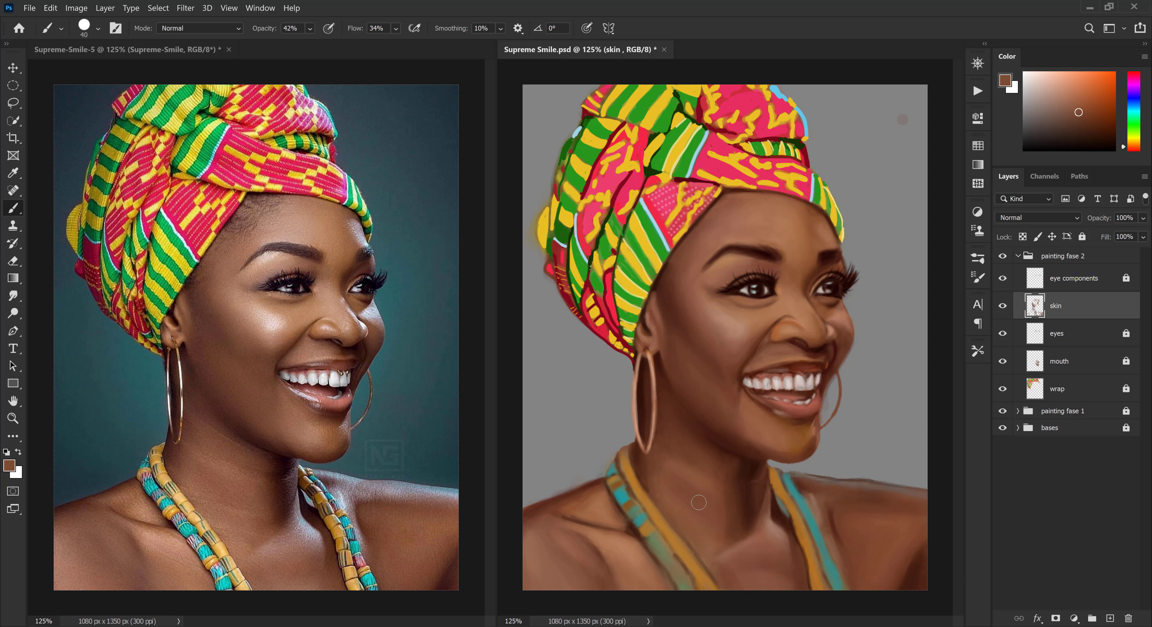
Shade the near ear and the skin around the hoop earring with sampled tones and a smaller brush
{"action": "key", "text": "bracketleft"}
{"action": "key", "text": "bracketleft"}
{"action": "key", "text": "bracketleft"}
{"action": "left_click", "coordinate": [646, 353], "text": "alt"}
{"action": "left_click", "coordinate": [639, 342], "text": "alt"}
{"action": "left_click_drag", "start_coordinate": [641, 334], "coordinate": [659, 368]}
{"action": "left_click", "coordinate": [650, 350], "text": "alt"}
{"action": "left_click_drag", "start_coordinate": [652, 341], "coordinate": [643, 449]}
{"action": "left_click", "coordinate": [673, 356], "text": "alt"}
Blend sampled skin tones around the near corner of the mouth and over the chin
{"action": "key", "text": "bracketright"}
{"action": "key", "text": "bracketright"}
{"action": "key", "text": "bracketright"}
{"action": "left_click", "coordinate": [728, 385], "text": "alt"}
{"action": "left_click_drag", "start_coordinate": [738, 391], "coordinate": [738, 416]}
{"action": "left_click", "coordinate": [755, 397], "text": "alt"}
{"action": "mouse_move", "coordinate": [789, 422]}
{"action": "left_mouse_down"}
{"action": "mouse_move", "coordinate": [815, 427]}
{"action": "mouse_move", "coordinate": [809, 457]}
{"action": "left_mouse_up"}
Soften the skin transitions along the nose and across the near and far cheeks with sampled browns
{"action": "left_click", "coordinate": [786, 308], "text": "alt"}
{"action": "mouse_move", "coordinate": [778, 316]}
{"action": "left_mouse_down"}
{"action": "mouse_move", "coordinate": [835, 305]}
{"action": "mouse_move", "coordinate": [841, 361]}
{"action": "left_mouse_up"}
{"action": "left_click", "coordinate": [779, 333], "text": "alt"}
{"action": "key", "text": "bracketright"}
{"action": "key", "text": "bracketright"}
{"action": "key", "text": "bracketright"}
{"action": "left_click", "coordinate": [809, 301], "text": "alt"}
{"action": "left_click", "coordinate": [717, 319], "text": "alt"}
{"action": "left_click", "coordinate": [1040, 87]}
{"action": "key", "text": "bracketleft"}
{"action": "key", "text": "bracketleft"}
{"action": "key", "text": "bracketleft"}
{"action": "left_click", "coordinate": [822, 352], "text": "alt"}
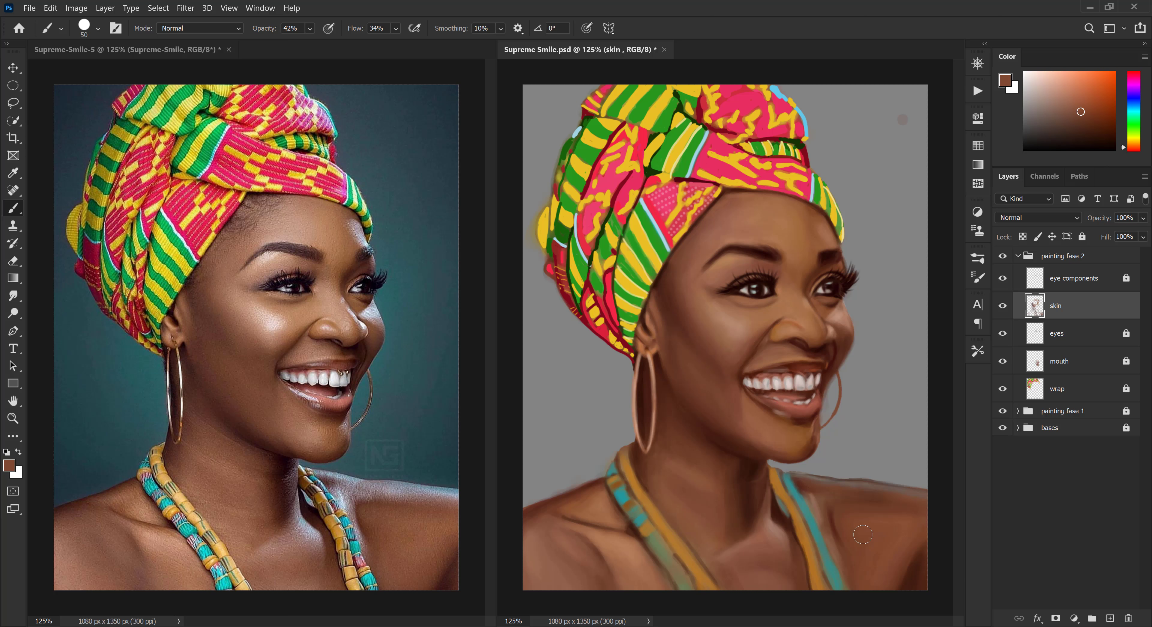
Blend the near shoulder with sampled tones and darken the far shoulder's upper edge
{"action": "left_click", "coordinate": [544, 518], "text": "alt"}
{"action": "mouse_move", "coordinate": [529, 507]}
{"action": "left_mouse_down"}
{"action": "mouse_move", "coordinate": [581, 488]}
{"action": "mouse_move", "coordinate": [596, 501]}
{"action": "left_mouse_up"}
{"action": "left_click", "coordinate": [669, 518], "text": "alt"}
{"action": "left_click", "coordinate": [1092, 131]}
{"action": "left_click_drag", "start_coordinate": [796, 475], "coordinate": [848, 481]}
Paint orange and paler accents on the near hoop earring on a new layer named julury, using a small brush
{"action": "left_click", "coordinate": [1091, 98]}
{"action": "key", "text": "bracketleft"}
{"action": "key", "text": "bracketleft"}
{"action": "key", "text": "bracketleft"}
{"action": "key", "text": "bracketleft"}
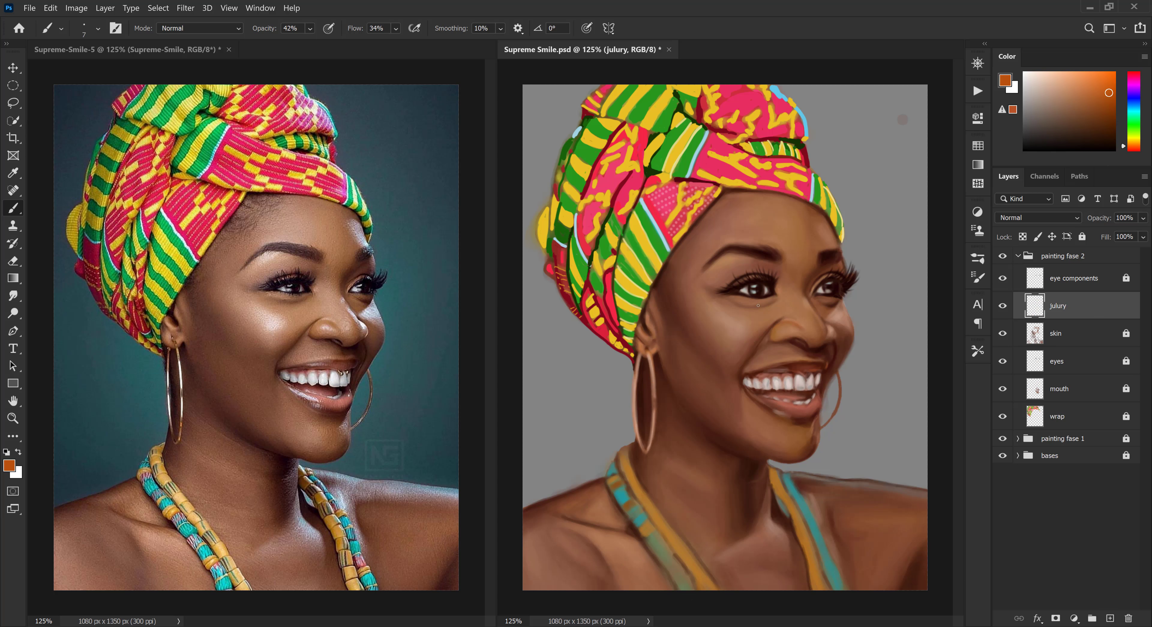
{"action": "key", "text": "bracketleft"}
{"action": "key", "text": "bracketleft"}
{"action": "key", "text": "bracketleft"}
{"action": "left_click", "coordinate": [1089, 88]}
{"action": "left_click_drag", "start_coordinate": [652, 427], "coordinate": [648, 451]}
{"action": "left_click", "coordinate": [1062, 77]}
{"action": "mouse_move", "coordinate": [651, 359]}
{"action": "left_mouse_down"}
{"action": "mouse_move", "coordinate": [654, 396]}
{"action": "mouse_move", "coordinate": [635, 429]}
{"action": "mouse_move", "coordinate": [638, 381]}
{"action": "left_mouse_up"}
Shade the sides of the near hoop earring with dark brown using a brush of about 5 px
{"action": "left_click", "coordinate": [977, 145]}
{"action": "left_click", "coordinate": [907, 161]}
{"action": "left_click", "coordinate": [655, 416], "text": "alt"}
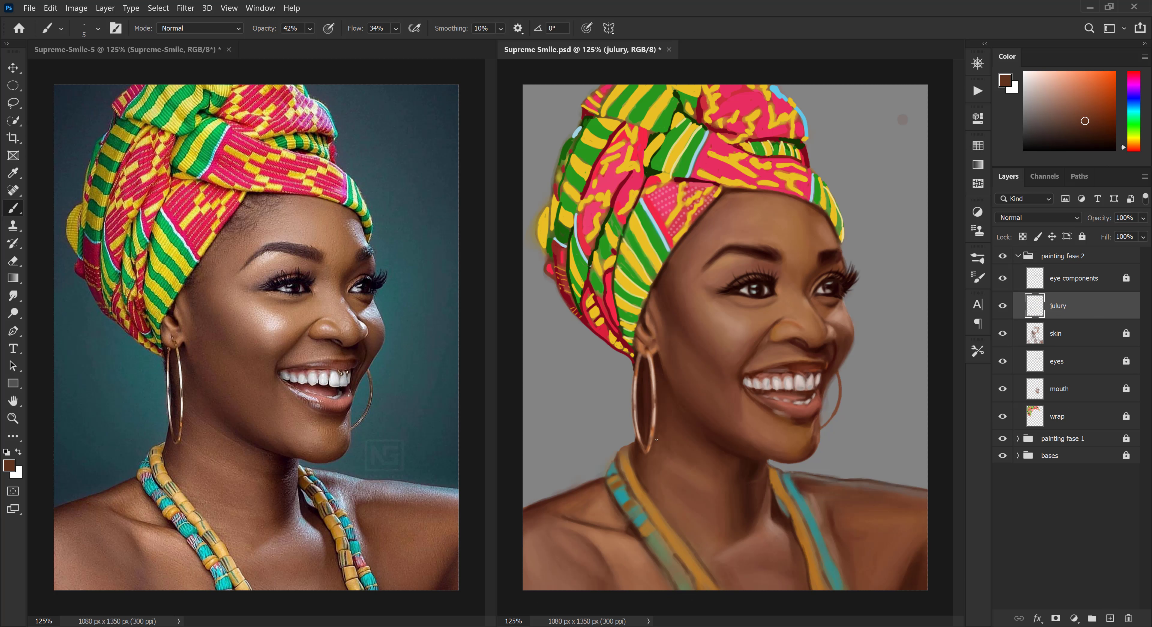
{"action": "left_click_drag", "start_coordinate": [655, 420], "coordinate": [653, 442]}
{"action": "left_click", "coordinate": [644, 393], "text": "alt"}
{"action": "key", "text": "bracketright"}
{"action": "left_click_drag", "start_coordinate": [634, 361], "coordinate": [632, 438]}
Add pale highlights along the top and inner side of the near hoop earring
{"action": "left_click", "coordinate": [1051, 75]}
{"action": "left_click", "coordinate": [649, 362], "text": "alt"}
{"action": "mouse_move", "coordinate": [648, 354]}
{"action": "left_mouse_down"}
{"action": "mouse_move", "coordinate": [652, 369]}
{"action": "mouse_move", "coordinate": [639, 359]}
{"action": "left_mouse_up"}
{"action": "key", "text": "bracketleft"}
{"action": "left_click", "coordinate": [1040, 76]}
{"action": "left_click", "coordinate": [646, 395], "text": "alt"}
{"action": "left_click_drag", "start_coordinate": [654, 404], "coordinate": [656, 429]}
Repaint the near side of the necklace with yellow sampled from the headwrap and extend its teal strand
{"action": "mouse_move", "coordinate": [628, 460]}
{"action": "left_mouse_down"}
{"action": "mouse_move", "coordinate": [609, 493]}
{"action": "mouse_move", "coordinate": [710, 588]}
{"action": "left_mouse_up"}
{"action": "left_click", "coordinate": [627, 290], "text": "alt"}
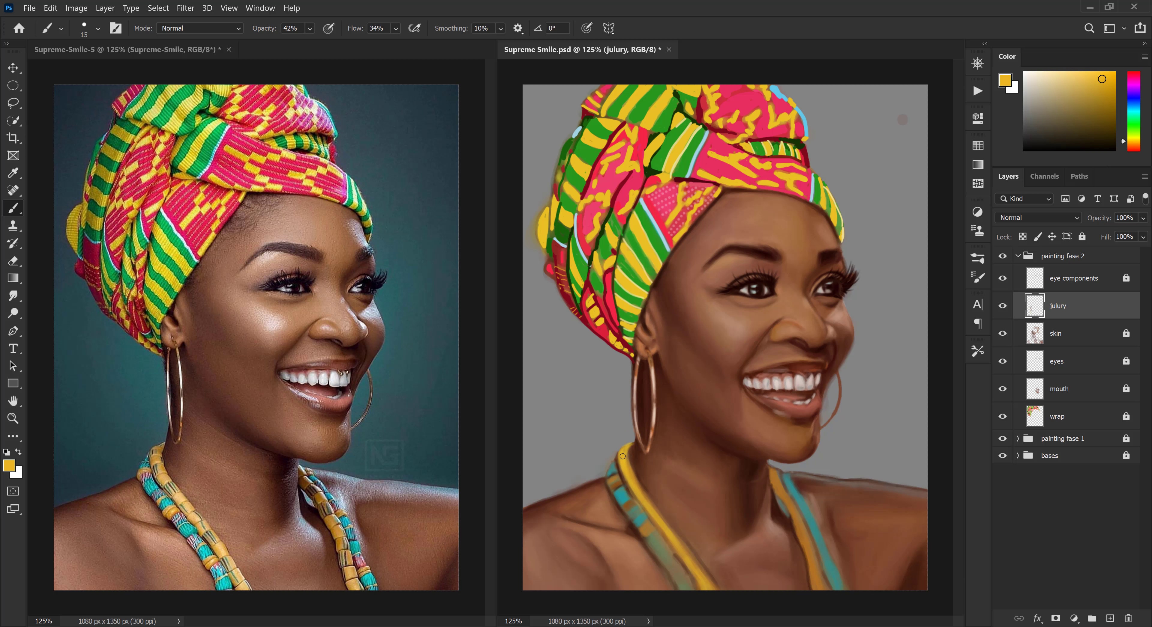
{"action": "left_click", "coordinate": [671, 491], "text": "alt"}
{"action": "left_click_drag", "start_coordinate": [641, 480], "coordinate": [701, 565]}
{"action": "left_click", "coordinate": [646, 482], "text": "alt"}
{"action": "left_click_drag", "start_coordinate": [644, 543], "coordinate": [684, 589]}
Add light turquoise accents to the teal strand on the near side of the necklace with a 9 px brush
{"action": "left_click", "coordinate": [621, 497], "text": "alt"}
{"action": "left_click", "coordinate": [697, 157], "text": "alt"}
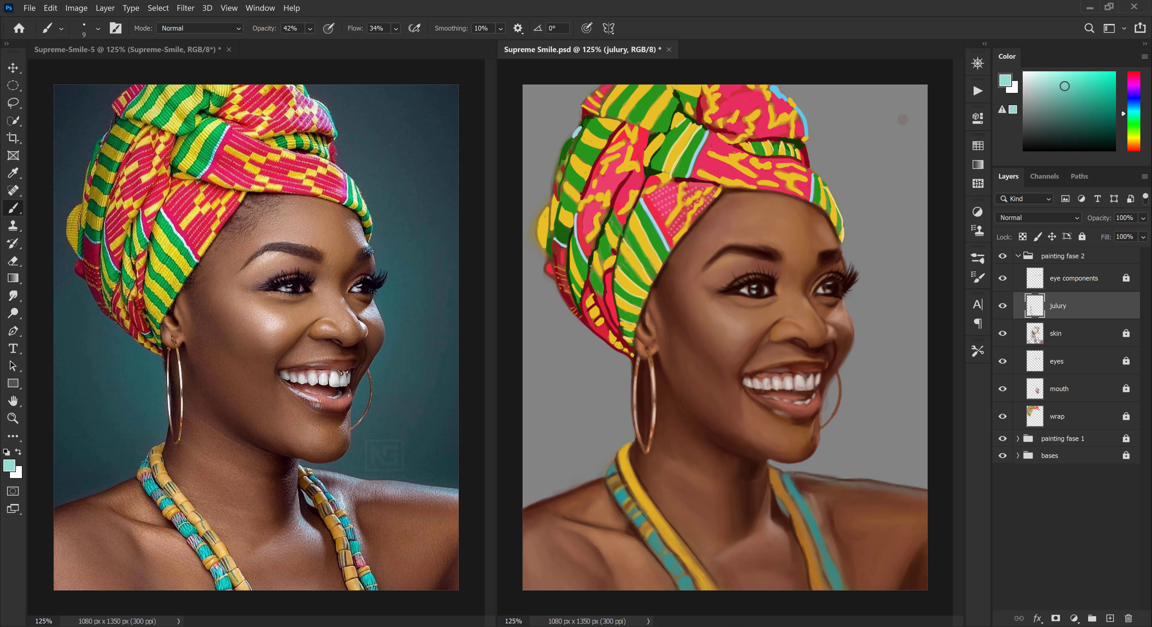
{"action": "left_click_drag", "start_coordinate": [659, 552], "coordinate": [666, 559]}
{"action": "left_click", "coordinate": [662, 512], "text": "alt"}
{"action": "mouse_move", "coordinate": [673, 576]}
{"action": "left_mouse_down"}
{"action": "mouse_move", "coordinate": [685, 568]}
{"action": "mouse_move", "coordinate": [711, 585]}
{"action": "left_mouse_up"}
Repaint the yellow strand on the far side of the necklace with a slightly larger brush
{"action": "key", "text": "bracketright"}
{"action": "key", "text": "bracketright"}
{"action": "key", "text": "bracketright"}
{"action": "key", "text": "bracketright"}
{"action": "key", "text": "bracketright"}
{"action": "key", "text": "bracketright"}
{"action": "key", "text": "bracketright"}
{"action": "left_click_drag", "start_coordinate": [773, 472], "coordinate": [821, 586]}
{"action": "left_click", "coordinate": [816, 498], "text": "alt"}
Paint pale segment marks across the yellow strand on the near side of the necklace and touch up its teal strand with an 8 px brush
{"action": "left_click", "coordinate": [783, 501], "text": "alt"}
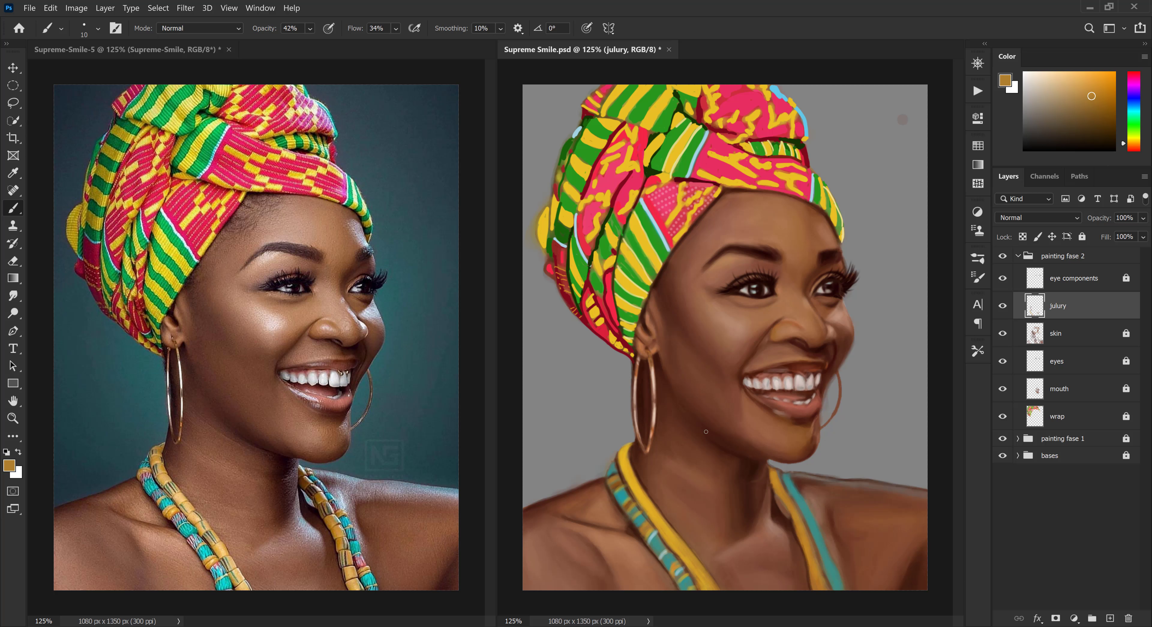
{"action": "left_click", "coordinate": [1055, 75]}
{"action": "left_click_drag", "start_coordinate": [628, 474], "coordinate": [636, 485]}
{"action": "left_click", "coordinate": [621, 496], "text": "alt"}
{"action": "key", "text": "bracketleft"}
{"action": "key", "text": "bracketleft"}
{"action": "key", "text": "bracketleft"}
{"action": "key", "text": "bracketleft"}
{"action": "key", "text": "bracketleft"}
{"action": "key", "text": "bracketleft"}
{"action": "key", "text": "bracketleft"}
{"action": "left_click_drag", "start_coordinate": [664, 529], "coordinate": [674, 539]}
{"action": "left_click", "coordinate": [609, 473], "text": "alt"}
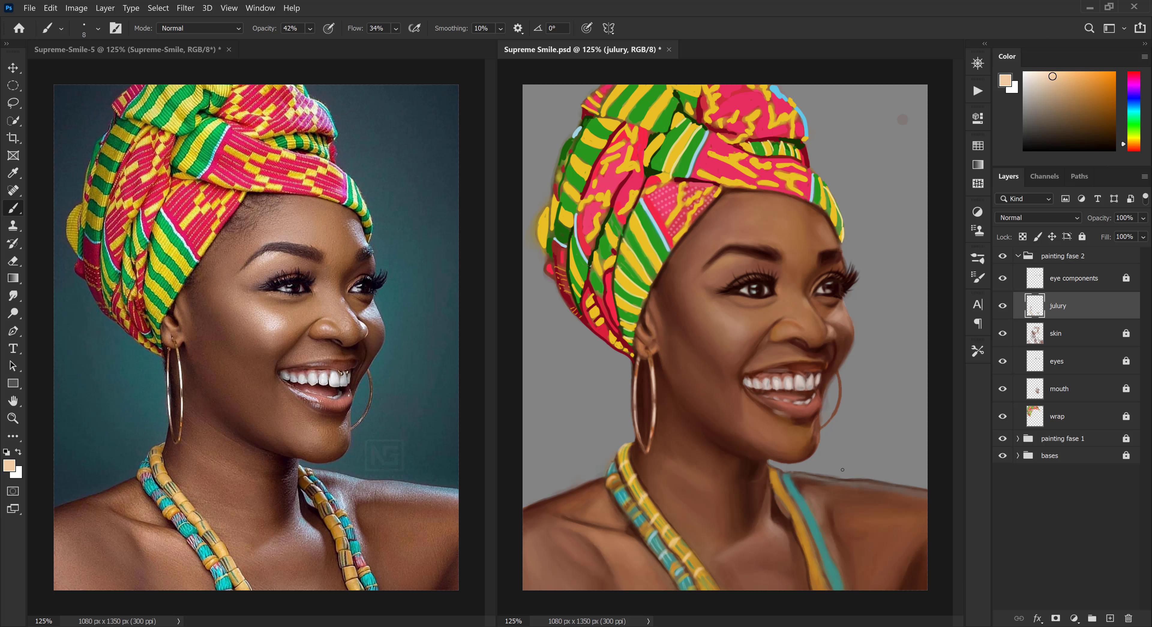
{"action": "left_click", "coordinate": [644, 485], "text": "alt"}
{"action": "left_click_drag", "start_coordinate": [627, 474], "coordinate": [634, 483]}
Add pale and light orange highlights to the yellow strand on the far side of the necklace
{"action": "left_click", "coordinate": [1054, 80]}
{"action": "left_click_drag", "start_coordinate": [770, 472], "coordinate": [790, 510]}
{"action": "key", "text": "bracketright"}
{"action": "key", "text": "bracketright"}
{"action": "key", "text": "bracketright"}
{"action": "key", "text": "bracketright"}
{"action": "key", "text": "bracketright"}
{"action": "key", "text": "bracketright"}
{"action": "key", "text": "bracketright"}
{"action": "left_click", "coordinate": [1089, 74]}
{"action": "left_click_drag", "start_coordinate": [978, 146], "coordinate": [975, 168]}
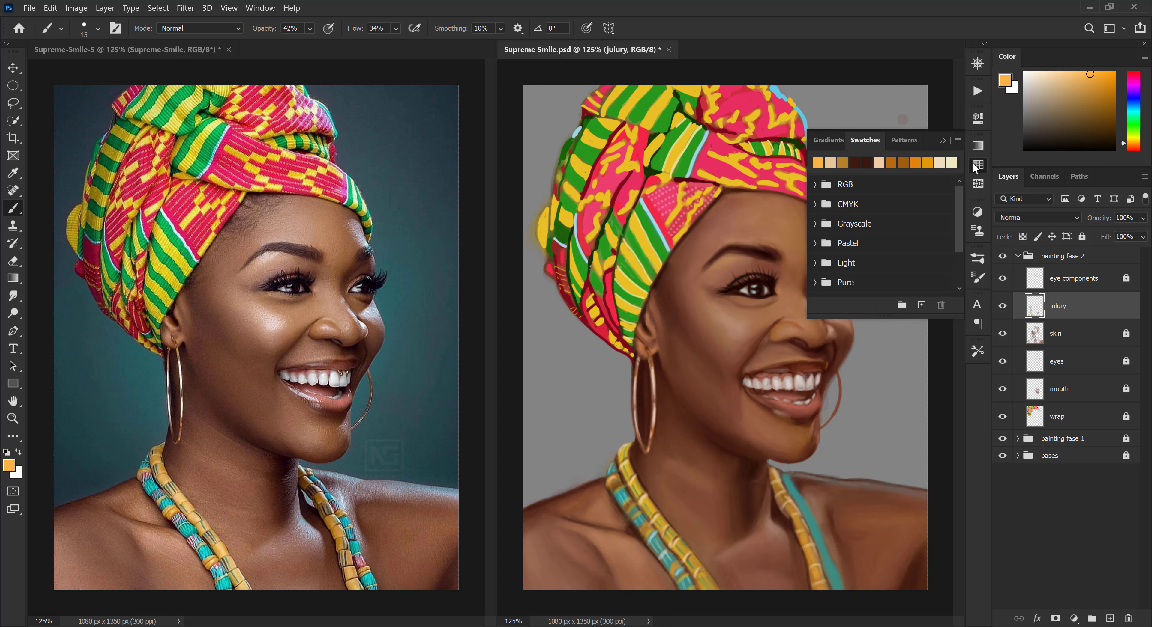
{"action": "left_click", "coordinate": [975, 169]}
Mark the bead divisions along the yellow strand on the far side of the necklace with an 8 px brush
{"action": "left_click", "coordinate": [778, 491], "text": "alt"}
{"action": "key", "text": "bracketleft"}
{"action": "key", "text": "bracketleft"}
{"action": "key", "text": "bracketleft"}
{"action": "key", "text": "bracketleft"}
{"action": "key", "text": "bracketleft"}
{"action": "key", "text": "bracketleft"}
{"action": "key", "text": "bracketleft"}
{"action": "mouse_move", "coordinate": [774, 483]}
{"action": "left_mouse_down"}
{"action": "mouse_move", "coordinate": [814, 561]}
{"action": "mouse_move", "coordinate": [797, 491]}
{"action": "mouse_move", "coordinate": [808, 503]}
{"action": "left_mouse_up"}
{"action": "left_click", "coordinate": [655, 543], "text": "alt"}
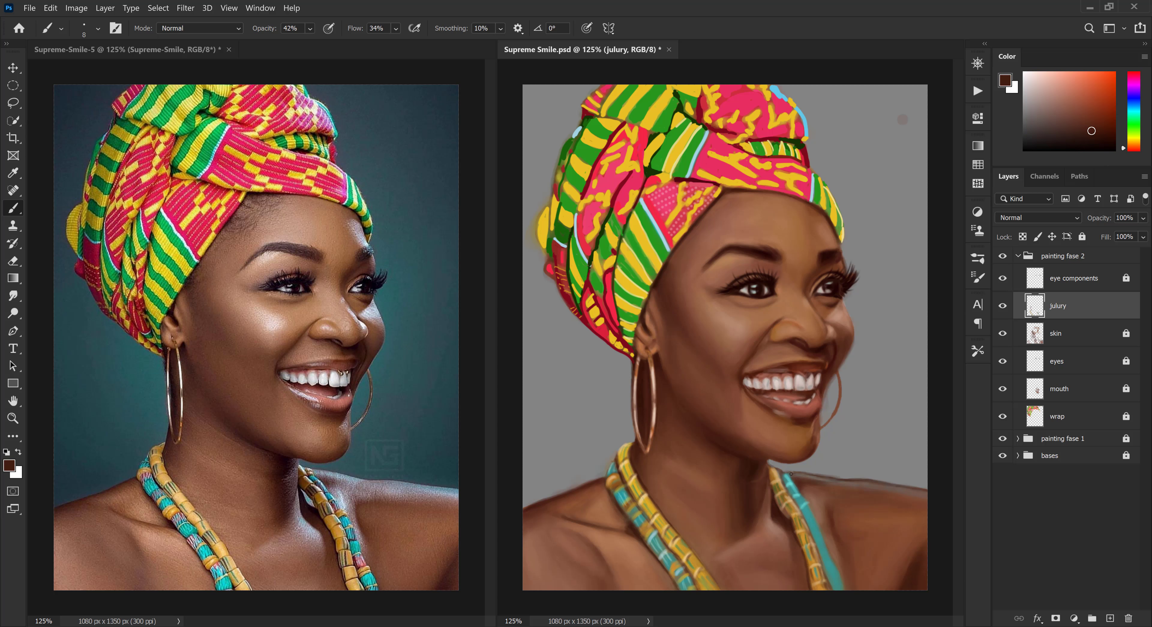
Detail the beads of the teal strand on the far side of the necklace with a smaller brush and sampled colours
{"action": "left_click", "coordinate": [840, 585], "text": "alt"}
{"action": "key", "text": "bracketleft"}
{"action": "key", "text": "bracketleft"}
{"action": "left_click_drag", "start_coordinate": [834, 589], "coordinate": [842, 584]}
{"action": "left_click_drag", "start_coordinate": [793, 496], "coordinate": [821, 547]}
Paint thin pale highlights along the curve of the far hoop earring with a brush of about 4 px
{"action": "left_click", "coordinate": [1069, 77]}
{"action": "left_click_drag", "start_coordinate": [836, 372], "coordinate": [839, 391]}
{"action": "left_click_drag", "start_coordinate": [837, 402], "coordinate": [822, 427]}
{"action": "key", "text": "bracketleft"}
{"action": "left_click_drag", "start_coordinate": [838, 373], "coordinate": [822, 425]}
{"action": "left_click", "coordinate": [643, 385], "text": "alt"}
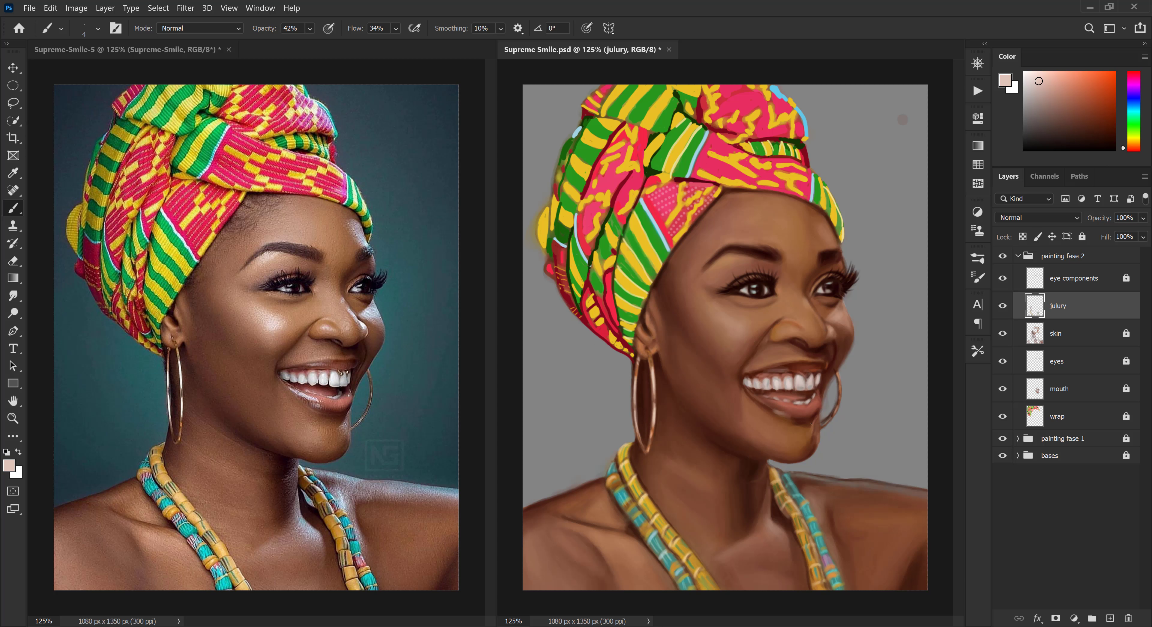
Add a layer group named "painting fase 3" containing a new layer named "high lights skin"
{"action": "left_click", "coordinate": [1062, 256]}
{"action": "left_click", "coordinate": [1091, 618]}
{"action": "type", "text": "painting fase 3"}
{"action": "left_click", "coordinate": [1109, 618]}
{"action": "type", "text": "high lights skin"}
{"action": "key", "text": "Return"}
Brush highlights onto the middle and far side of the forehead using skin tones sampled from the reference photo
{"action": "left_click", "coordinate": [263, 265], "text": "alt"}
{"action": "mouse_move", "coordinate": [749, 211]}
{"action": "left_mouse_down"}
{"action": "mouse_move", "coordinate": [725, 232]}
{"action": "mouse_move", "coordinate": [711, 285]}
{"action": "mouse_move", "coordinate": [752, 264]}
{"action": "left_mouse_up"}
{"action": "left_click", "coordinate": [331, 223], "text": "alt"}
{"action": "mouse_move", "coordinate": [786, 219]}
{"action": "left_mouse_down"}
{"action": "mouse_move", "coordinate": [800, 263]}
{"action": "mouse_move", "coordinate": [830, 239]}
{"action": "mouse_move", "coordinate": [822, 222]}
{"action": "mouse_move", "coordinate": [835, 241]}
{"action": "left_mouse_up"}
{"action": "left_click", "coordinate": [361, 240], "text": "alt"}
{"action": "key", "text": "bracketleft"}
{"action": "key", "text": "bracketleft"}
{"action": "left_click", "coordinate": [817, 214], "text": "alt"}
{"action": "left_click", "coordinate": [362, 241], "text": "alt"}
Lighten the near brow bone and the forehead beside the headwrap with a 40 px brush and sampled skin tones
{"action": "key", "text": "bracketright"}
{"action": "key", "text": "bracketright"}
{"action": "key", "text": "bracketright"}
{"action": "key", "text": "bracketright"}
{"action": "left_click", "coordinate": [263, 265], "text": "alt"}
{"action": "mouse_move", "coordinate": [715, 271]}
{"action": "left_mouse_down"}
{"action": "mouse_move", "coordinate": [773, 243]}
{"action": "mouse_move", "coordinate": [759, 256]}
{"action": "left_mouse_up"}
{"action": "left_click", "coordinate": [738, 233], "text": "alt"}
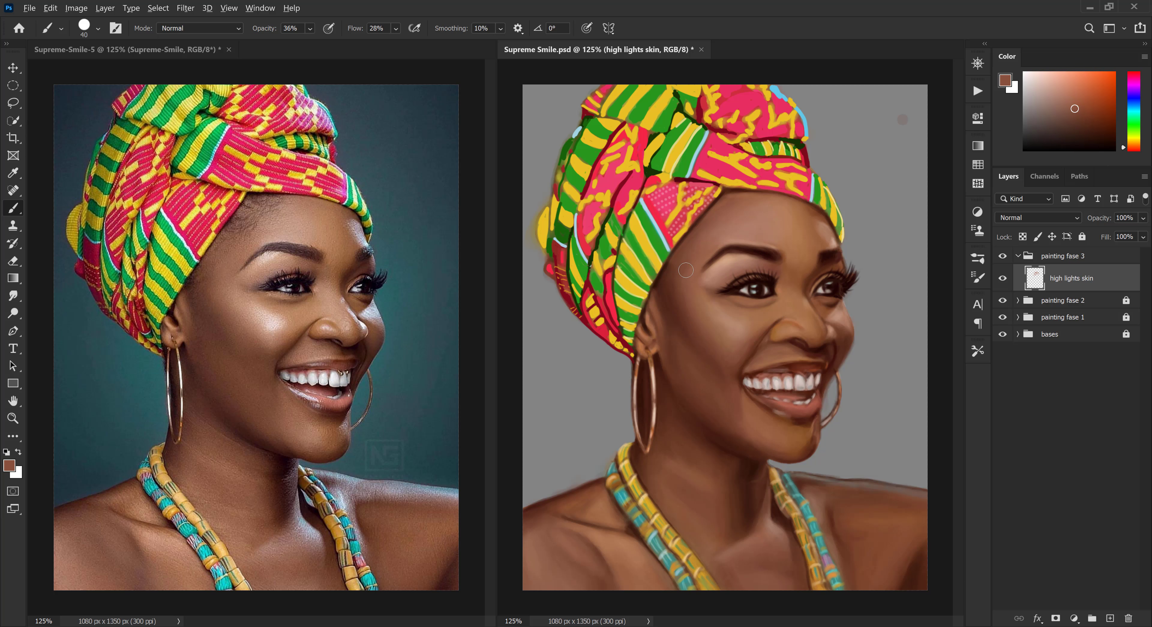
{"action": "left_click_drag", "start_coordinate": [752, 202], "coordinate": [712, 233]}
{"action": "left_click", "coordinate": [269, 268], "text": "alt"}
Paint highlights on the near cheek and under the eye towards the nose using skin tones sampled from the reference photo
{"action": "left_click", "coordinate": [274, 325], "text": "alt"}
{"action": "key", "text": "bracketright"}
{"action": "left_click_drag", "start_coordinate": [737, 315], "coordinate": [724, 346]}
{"action": "left_click", "coordinate": [730, 335], "text": "alt"}
{"action": "left_click", "coordinate": [725, 310], "text": "alt"}
{"action": "key", "text": "bracketleft"}
{"action": "left_click_drag", "start_coordinate": [721, 306], "coordinate": [809, 323]}
Add small pale highlights to the nose with a 6 px brush and a colour sampled from the reference nose
{"action": "left_click", "coordinate": [343, 308], "text": "alt"}
{"action": "key", "text": "bracketleft"}
{"action": "key", "text": "bracketleft"}
{"action": "left_click", "coordinate": [781, 327], "text": "alt"}
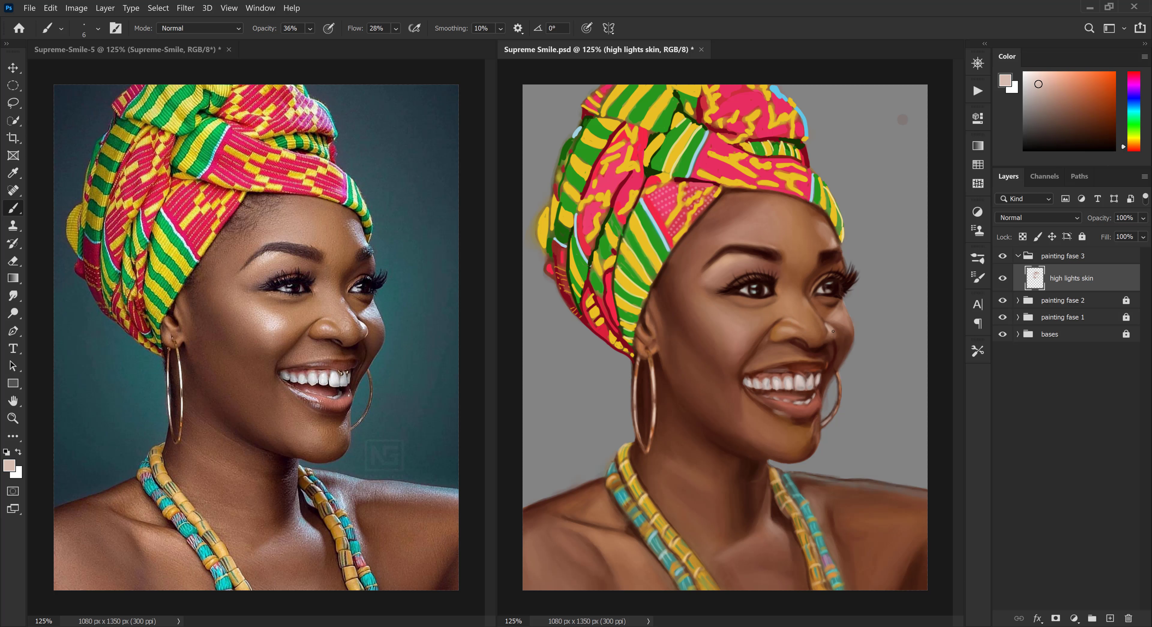
{"action": "left_click", "coordinate": [822, 319], "text": "alt"}
Soften the near eyebrow with a reddish tone sampled from the reference, set smoothing to 26%, and blend the skin above the brow
{"action": "key", "text": "bracketright"}
{"action": "key", "text": "bracketright"}
{"action": "key", "text": "bracketright"}
{"action": "key", "text": "bracketright"}
{"action": "key", "text": "bracketright"}
{"action": "key", "text": "bracketright"}
{"action": "key", "text": "bracketright"}
{"action": "key", "text": "bracketright"}
{"action": "left_click", "coordinate": [296, 251], "text": "alt"}
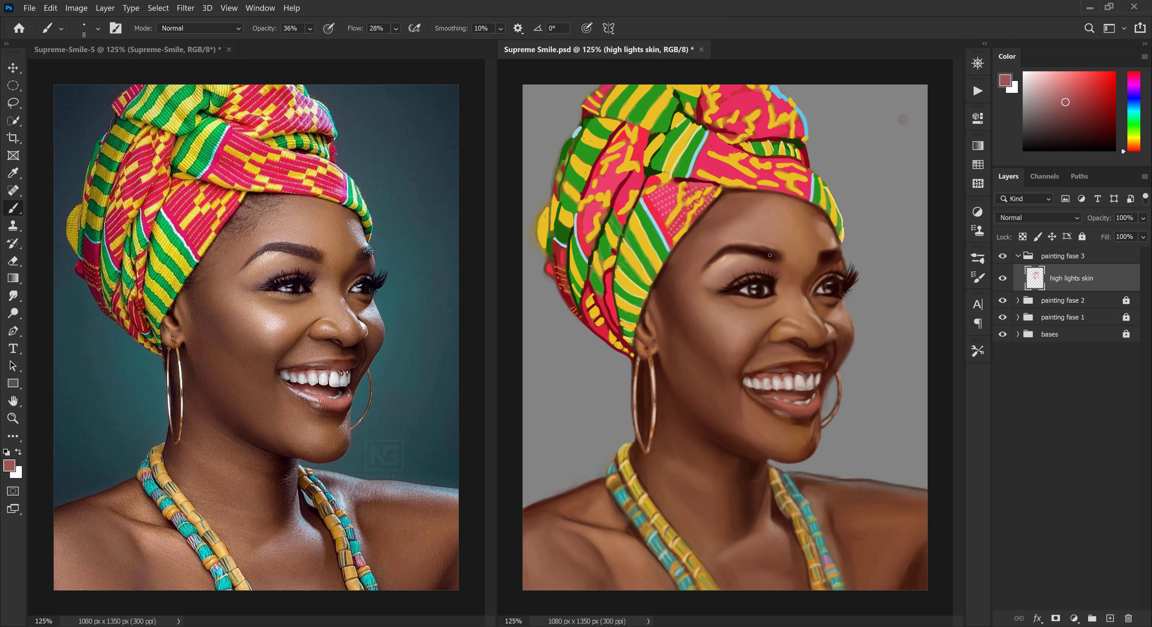
{"action": "left_click_drag", "start_coordinate": [724, 253], "coordinate": [774, 255]}
{"action": "left_click_drag", "start_coordinate": [451, 29], "coordinate": [458, 28]}
{"action": "left_click", "coordinate": [734, 239], "text": "alt"}
{"action": "left_click_drag", "start_coordinate": [722, 242], "coordinate": [738, 234]}
Save the file and repaint the area between lower lip and chin with a larger brush using sampled skin tones
{"action": "key", "text": "ctrl+s"}
{"action": "key", "text": "bracketright"}
{"action": "key", "text": "bracketright"}
{"action": "key", "text": "bracketright"}
{"action": "key", "text": "bracketright"}
{"action": "key", "text": "bracketright"}
{"action": "key", "text": "bracketright"}
{"action": "left_click", "coordinate": [803, 425], "text": "alt"}
{"action": "key", "text": "bracketright"}
{"action": "key", "text": "bracketright"}
{"action": "left_click", "coordinate": [791, 440], "text": "alt"}
{"action": "mouse_move", "coordinate": [803, 427]}
{"action": "left_mouse_down"}
{"action": "mouse_move", "coordinate": [770, 445]}
{"action": "mouse_move", "coordinate": [819, 417]}
{"action": "mouse_move", "coordinate": [785, 420]}
{"action": "left_mouse_up"}
Lighten the chin with a pale skin tone based on the reference cheek and save the file
{"action": "left_click", "coordinate": [273, 319], "text": "alt"}
{"action": "left_click", "coordinate": [1042, 81]}
{"action": "left_click", "coordinate": [812, 429], "text": "alt"}
{"action": "left_click", "coordinate": [817, 420], "text": "alt"}
{"action": "key", "text": "ctrl+s"}
Refine the chin and the skin around the far side of the mouth with a smaller brush and sampled tones
{"action": "left_click", "coordinate": [814, 440], "text": "alt"}
{"action": "key", "text": "bracketleft"}
{"action": "key", "text": "bracketleft"}
{"action": "key", "text": "bracketleft"}
{"action": "key", "text": "bracketleft"}
{"action": "key", "text": "bracketleft"}
{"action": "key", "text": "bracketleft"}
{"action": "left_click", "coordinate": [817, 447], "text": "alt"}
{"action": "left_click", "coordinate": [810, 382], "text": "alt"}
{"action": "left_click", "coordinate": [817, 417], "text": "alt"}
{"action": "left_click", "coordinate": [810, 425], "text": "alt"}
Blend the skin below the near side of the lower lip with a larger brush and sampled tones
{"action": "key", "text": "bracketright"}
{"action": "key", "text": "bracketright"}
{"action": "key", "text": "bracketright"}
{"action": "key", "text": "bracketright"}
{"action": "left_click", "coordinate": [801, 420], "text": "alt"}
{"action": "left_click", "coordinate": [778, 428], "text": "alt"}
{"action": "left_click_drag", "start_coordinate": [755, 406], "coordinate": [766, 413]}
{"action": "left_click", "coordinate": [756, 420], "text": "alt"}
Brush sampled reddish and brown skin tones over the neck, near shoulder and chest with a 30 px brush
{"action": "key", "text": "bracketright"}
{"action": "left_click_drag", "start_coordinate": [648, 477], "coordinate": [704, 514]}
{"action": "mouse_move", "coordinate": [663, 415]}
{"action": "left_mouse_down"}
{"action": "mouse_move", "coordinate": [705, 448]}
{"action": "mouse_move", "coordinate": [665, 505]}
{"action": "left_mouse_up"}
{"action": "left_click", "coordinate": [665, 452], "text": "alt"}
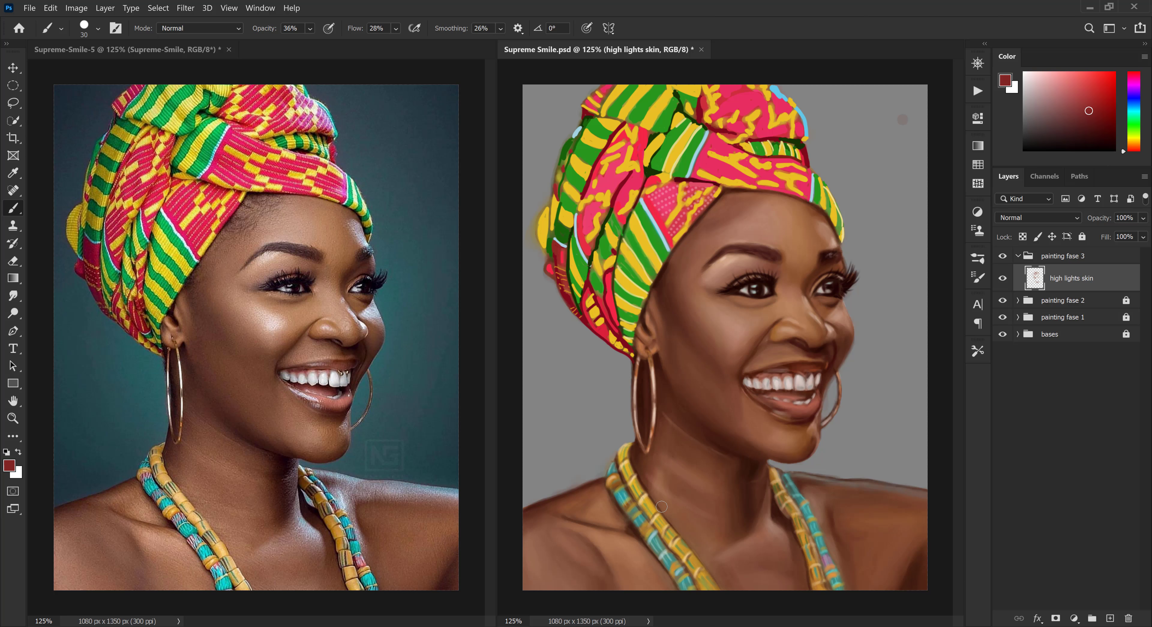
{"action": "left_click", "coordinate": [737, 423], "text": "alt"}
{"action": "left_click_drag", "start_coordinate": [598, 558], "coordinate": [616, 535]}
{"action": "left_click_drag", "start_coordinate": [765, 500], "coordinate": [783, 535]}
Brush a light peach tone and sampled skin tones over the chest and far shoulder with a brush of about 30 px
{"action": "key", "text": "bracketright"}
{"action": "key", "text": "bracketright"}
{"action": "key", "text": "bracketright"}
{"action": "left_click", "coordinate": [1133, 76]}
{"action": "left_click", "coordinate": [1069, 78]}
{"action": "left_click", "coordinate": [1133, 149]}
{"action": "left_click", "coordinate": [1057, 79]}
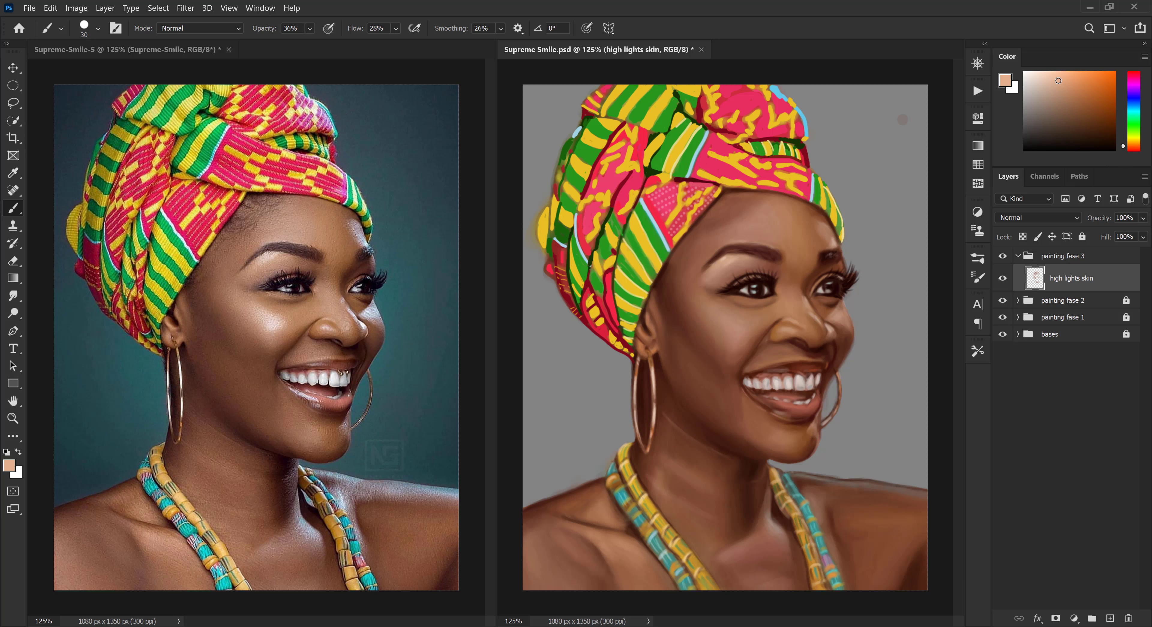
{"action": "key", "text": "bracketleft"}
{"action": "key", "text": "bracketleft"}
{"action": "key", "text": "bracketleft"}
{"action": "left_click", "coordinate": [733, 534], "text": "alt"}
{"action": "left_click", "coordinate": [841, 517], "text": "alt"}
{"action": "left_click", "coordinate": [820, 498], "text": "alt"}
Paint pale pink highlights along the upper edge of the far shoulder with a 25 px brush
{"action": "left_click", "coordinate": [1036, 77]}
{"action": "left_click_drag", "start_coordinate": [804, 489], "coordinate": [819, 513]}
{"action": "left_click_drag", "start_coordinate": [844, 487], "coordinate": [878, 491]}
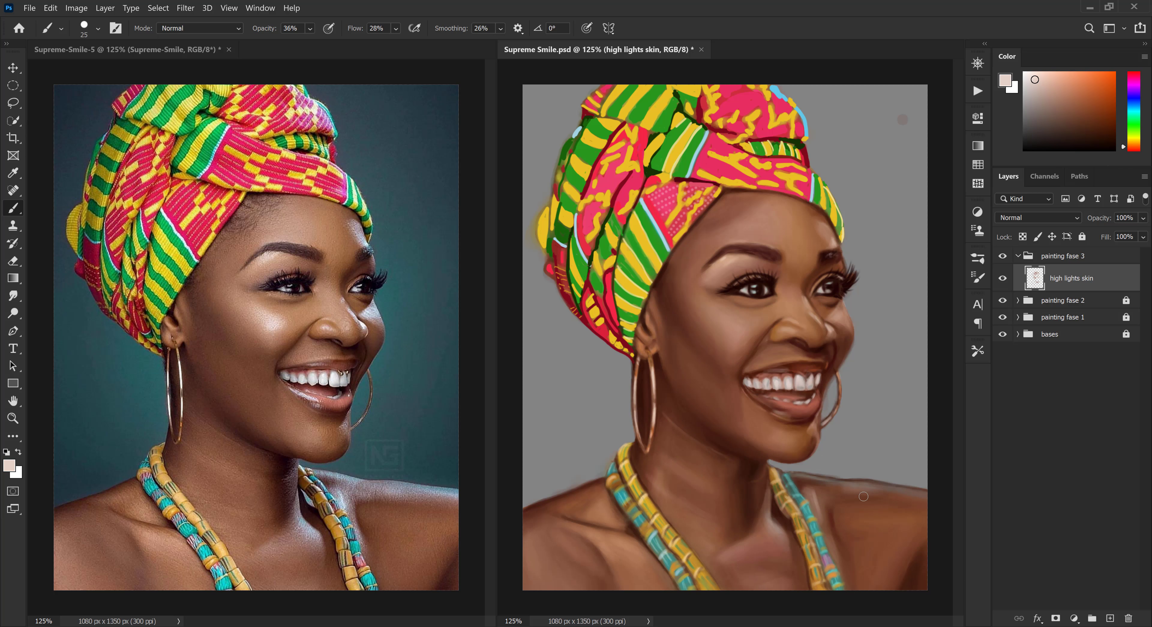
{"action": "left_click_drag", "start_coordinate": [795, 475], "coordinate": [822, 484]}
Lighten the near side of the forehead with light orange and sampled skin tones using a 45 px brush
{"action": "left_click", "coordinate": [1134, 149]}
{"action": "left_click", "coordinate": [1049, 82]}
{"action": "left_click", "coordinate": [734, 259], "text": "alt"}
{"action": "key", "text": "bracketleft"}
{"action": "left_click", "coordinate": [722, 225], "text": "alt"}
{"action": "left_click_drag", "start_coordinate": [704, 236], "coordinate": [739, 212]}
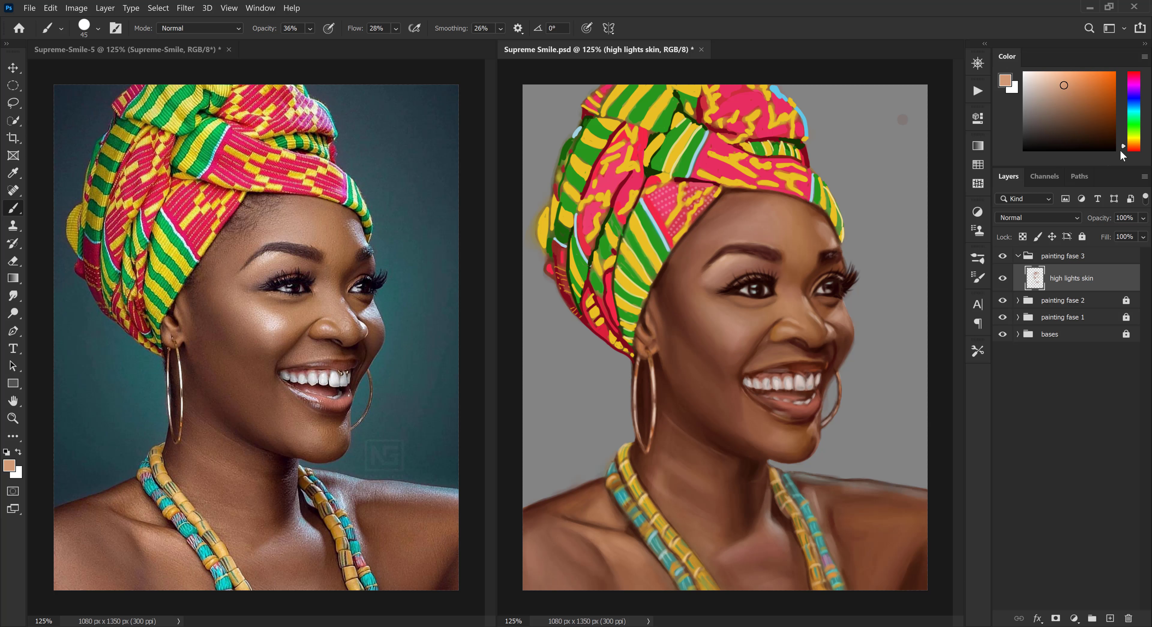
Brush a pale tone and sampled skin tones over the near temple and cheek with a 35 px brush
{"action": "left_click", "coordinate": [807, 320], "text": "alt"}
{"action": "left_click", "coordinate": [1133, 151]}
{"action": "left_click", "coordinate": [1040, 77]}
{"action": "key", "text": "bracketleft"}
{"action": "key", "text": "bracketleft"}
{"action": "left_click", "coordinate": [643, 352], "text": "alt"}
{"action": "mouse_move", "coordinate": [652, 304]}
{"action": "left_mouse_down"}
{"action": "mouse_move", "coordinate": [654, 315]}
{"action": "mouse_move", "coordinate": [740, 332]}
{"action": "mouse_move", "coordinate": [696, 302]}
{"action": "left_mouse_up"}
{"action": "left_click", "coordinate": [846, 324], "text": "alt"}
Add a new layer named reflexction above the skin highlights layer
{"action": "left_click", "coordinate": [1110, 619]}
{"action": "double_click", "coordinate": [1062, 278]}
{"action": "type", "text": "reflexction"}
{"action": "key", "text": "Return"}
Paint reflections on the near cheek with sampled skin tones and on the near hoop earring in grey-blue with a 5 px brush
{"action": "left_click", "coordinate": [1033, 77]}
{"action": "left_click", "coordinate": [744, 327], "text": "alt"}
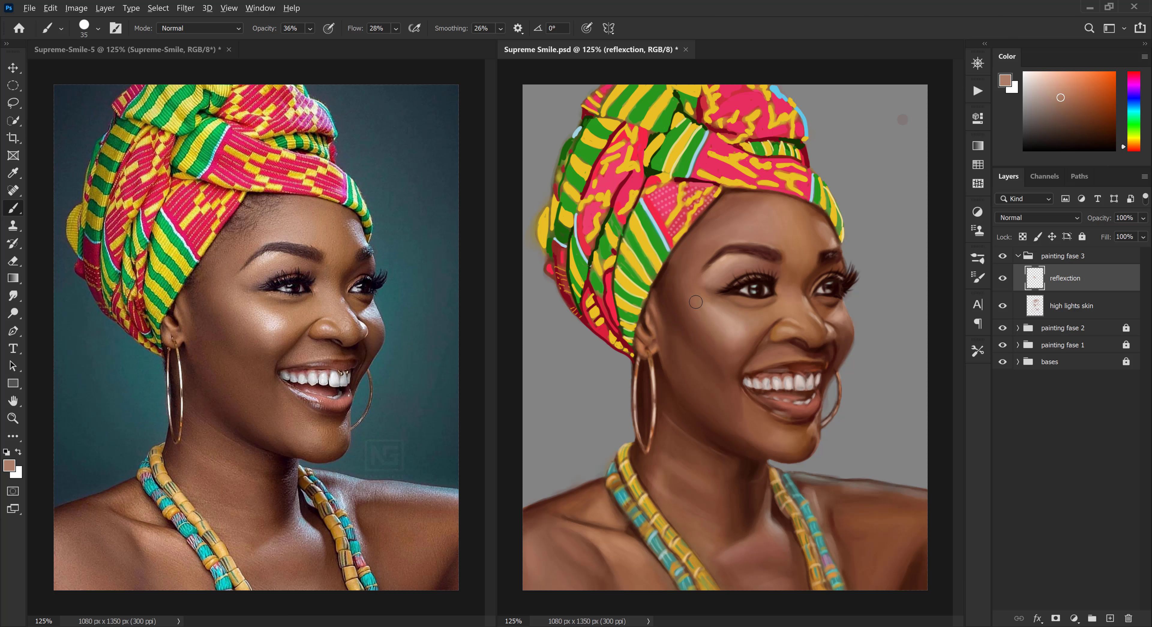
{"action": "left_click", "coordinate": [733, 321], "text": "alt"}
{"action": "key", "text": "bracketleft"}
{"action": "key", "text": "bracketleft"}
{"action": "left_click", "coordinate": [1133, 111]}
{"action": "left_click", "coordinate": [1032, 78]}
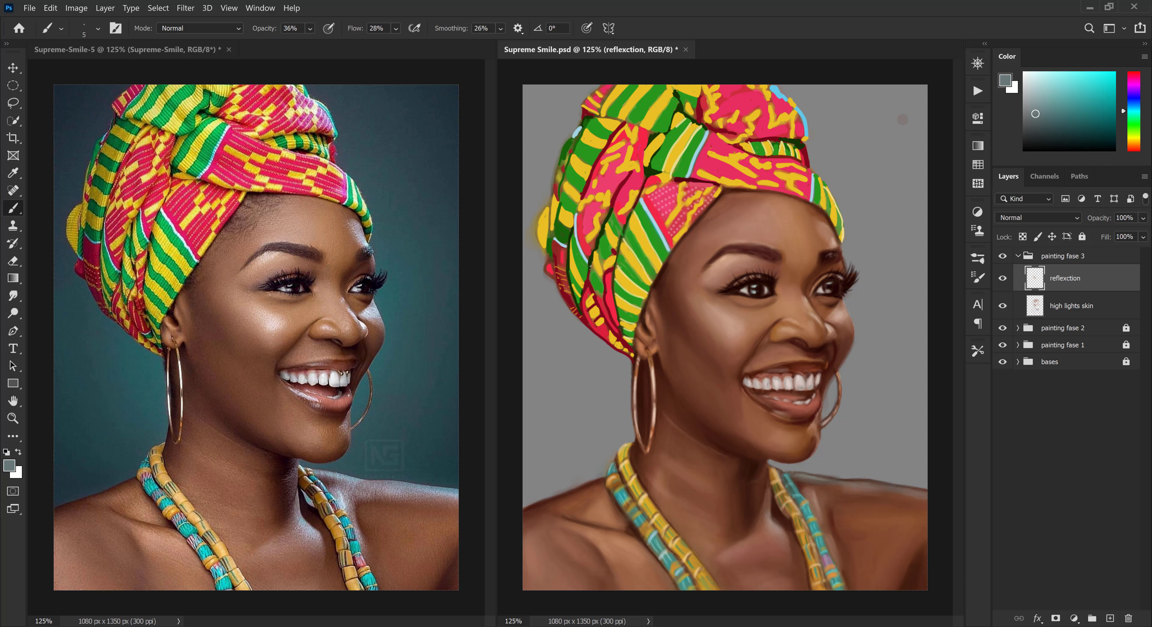
{"action": "left_click_drag", "start_coordinate": [651, 366], "coordinate": [654, 437]}
{"action": "left_click", "coordinate": [839, 383], "text": "alt"}
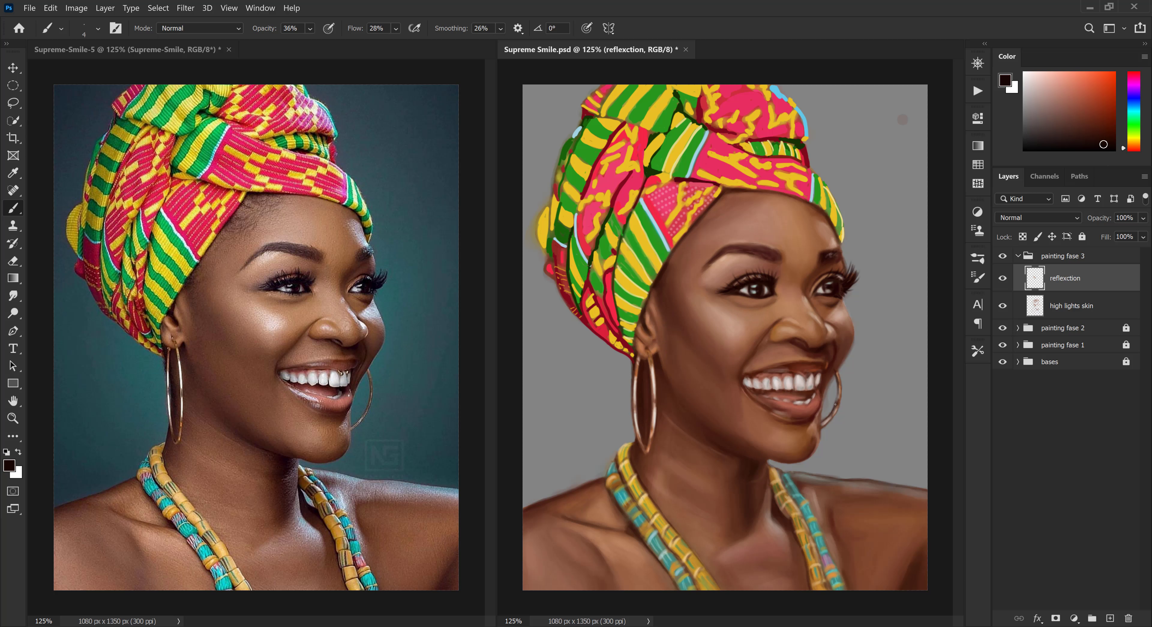
Add a new layer named eyes reflextion above the reflexction layer
{"action": "left_click", "coordinate": [1059, 75]}
{"action": "left_click", "coordinate": [1110, 619]}
{"action": "double_click", "coordinate": [1062, 279]}
{"action": "type", "text": "eyes reflextion"}
{"action": "key", "text": "Return"}
Set the brush to 100% opacity and 47% smoothing and dab a very pale blue reflection in the near eye
{"action": "left_click_drag", "start_coordinate": [310, 28], "coordinate": [366, 44]}
{"action": "left_click_drag", "start_coordinate": [500, 29], "coordinate": [523, 44]}
{"action": "left_click", "coordinate": [1133, 105]}
{"action": "left_click", "coordinate": [1029, 74]}
{"action": "key", "text": "bracketright"}
{"action": "key", "text": "bracketright"}
{"action": "key", "text": "bracketright"}
{"action": "key", "text": "bracketright"}
{"action": "left_click", "coordinate": [755, 290]}
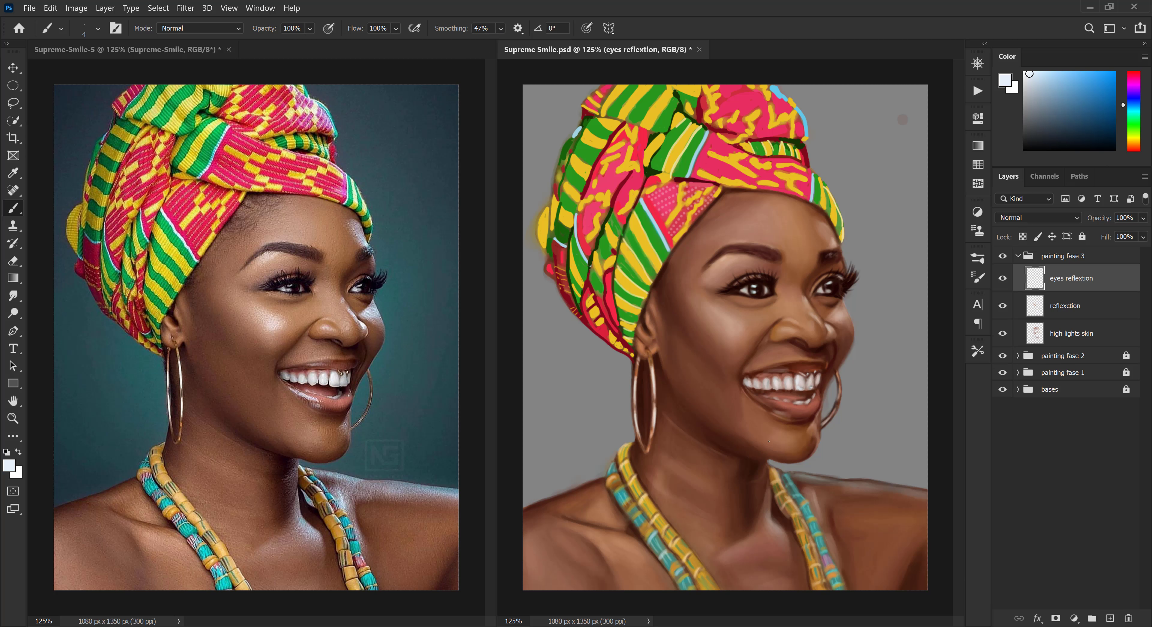
Brush soft highlights along the upper lip with a sampled tooth tone at 17% flow
{"action": "left_click_drag", "start_coordinate": [395, 28], "coordinate": [404, 44]}
{"action": "left_click", "coordinate": [781, 384], "text": "alt"}
{"action": "left_click_drag", "start_coordinate": [752, 375], "coordinate": [800, 367]}
{"action": "left_click", "coordinate": [770, 394], "text": "alt"}
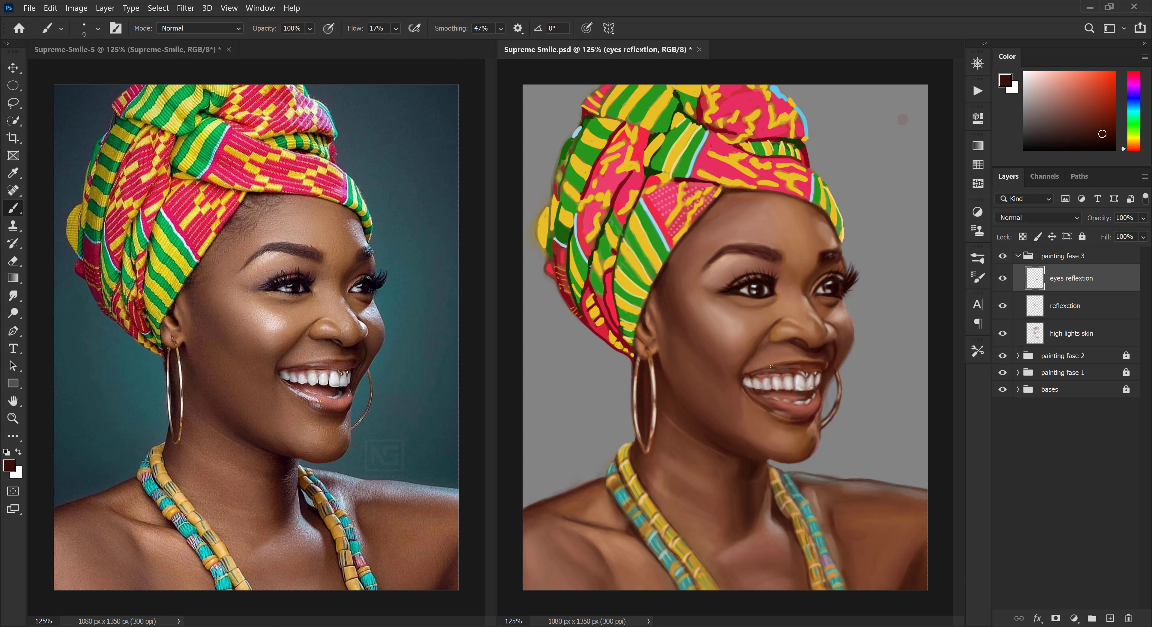
Paint a glossy highlight along the near side of the lower lip with a larger brush and a sampled tooth tone
{"action": "left_click", "coordinate": [780, 383], "text": "alt"}
{"action": "key", "text": "bracketright"}
{"action": "key", "text": "bracketright"}
{"action": "key", "text": "bracketright"}
{"action": "key", "text": "bracketright"}
{"action": "key", "text": "bracketright"}
{"action": "key", "text": "bracketright"}
{"action": "left_click_drag", "start_coordinate": [753, 395], "coordinate": [787, 409]}
{"action": "left_click", "coordinate": [797, 413], "text": "alt"}
Paint highlights on the middle and far side of the lower lip with sampled tones at 100% flow
{"action": "left_click_drag", "start_coordinate": [395, 29], "coordinate": [442, 44]}
{"action": "left_click", "coordinate": [780, 416], "text": "alt"}
{"action": "key", "text": "bracketleft"}
{"action": "mouse_move", "coordinate": [773, 411]}
{"action": "left_mouse_down"}
{"action": "mouse_move", "coordinate": [789, 418]}
{"action": "mouse_move", "coordinate": [817, 401]}
{"action": "left_mouse_up"}
{"action": "left_click", "coordinate": [816, 403], "text": "alt"}
Refine both irises with sampled dark and greyish tones using a 6 to 7 px brush
{"action": "left_click", "coordinate": [757, 291], "text": "alt"}
{"action": "key", "text": "bracketleft"}
{"action": "key", "text": "bracketleft"}
{"action": "key", "text": "bracketleft"}
{"action": "key", "text": "bracketleft"}
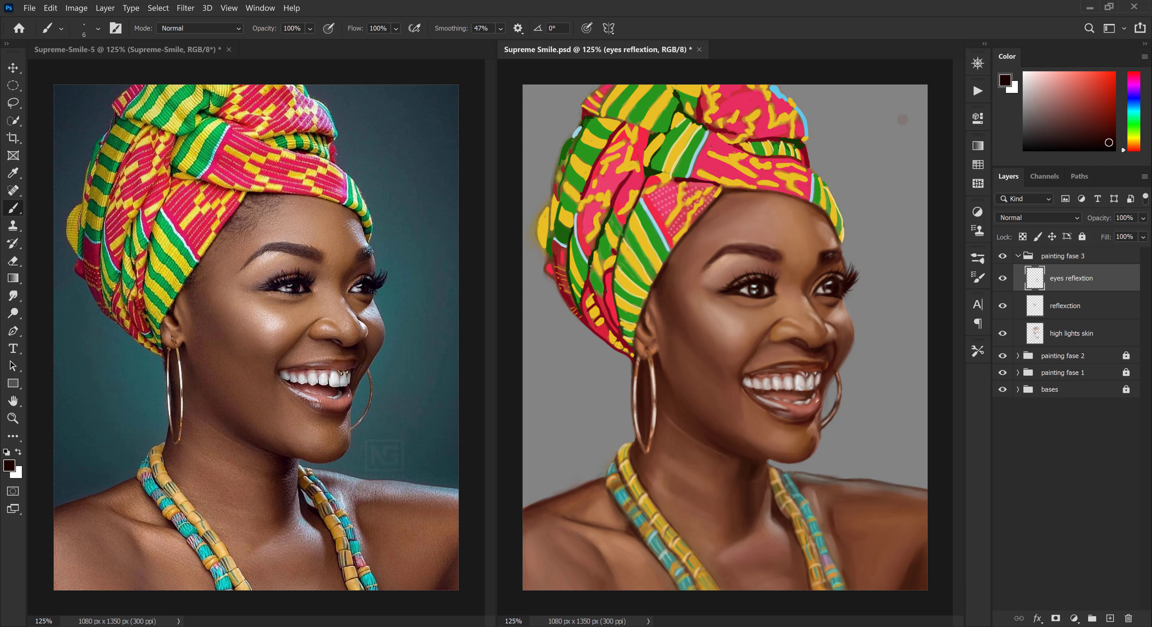
{"action": "left_click", "coordinate": [823, 291], "text": "alt"}
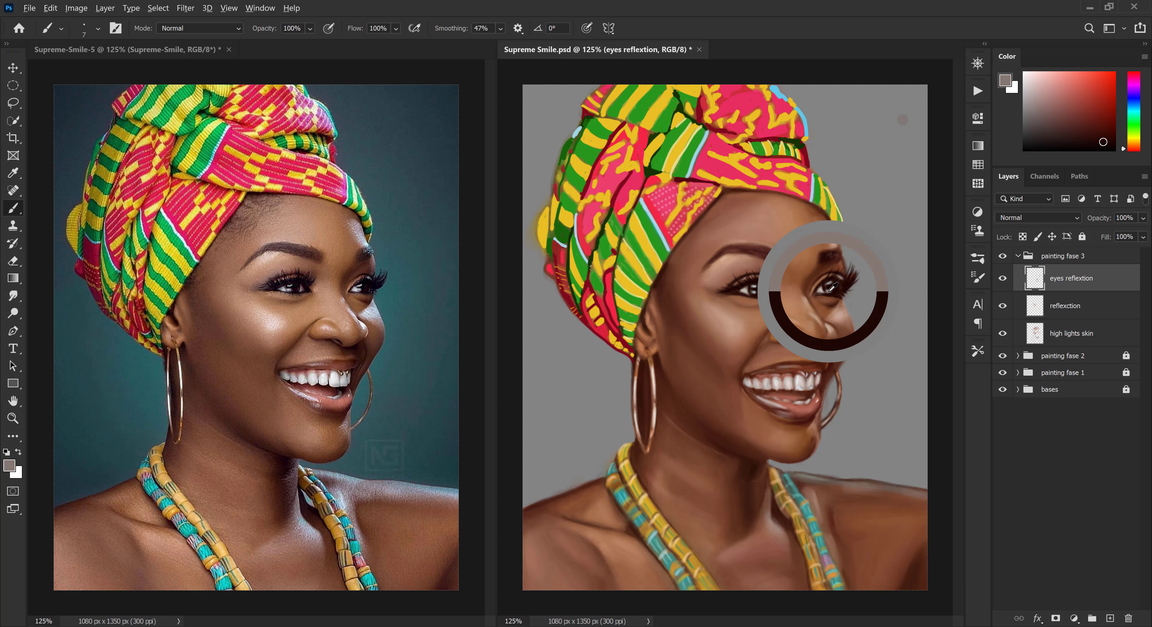
{"action": "left_click", "coordinate": [827, 289], "text": "alt"}
Add near-white highlights to the teeth and the near hoop earring with a 4 px brush
{"action": "left_click", "coordinate": [800, 383], "text": "alt"}
{"action": "key", "text": "bracketleft"}
{"action": "left_click_drag", "start_coordinate": [786, 388], "coordinate": [791, 386]}
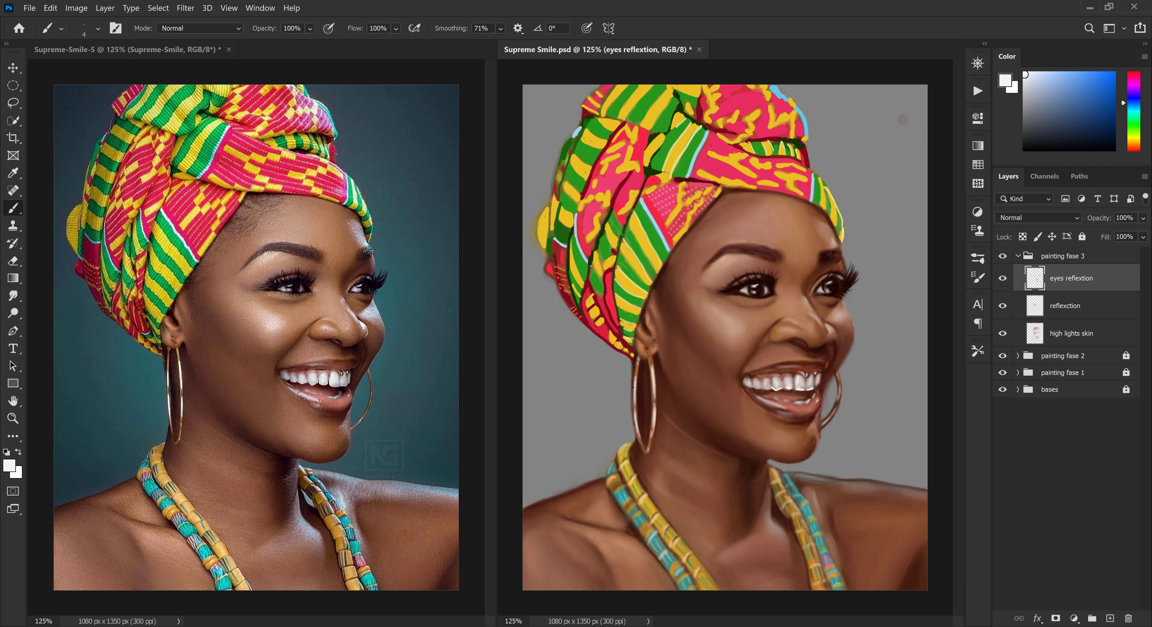
{"action": "mouse_move", "coordinate": [653, 369]}
{"action": "left_mouse_down"}
{"action": "mouse_move", "coordinate": [654, 431]}
{"action": "mouse_move", "coordinate": [639, 436]}
{"action": "left_mouse_up"}
{"action": "left_click", "coordinate": [652, 429], "text": "alt"}
Lock the eyes reflextion layer and add a new layer named hairs above it
{"action": "left_click", "coordinate": [977, 258]}
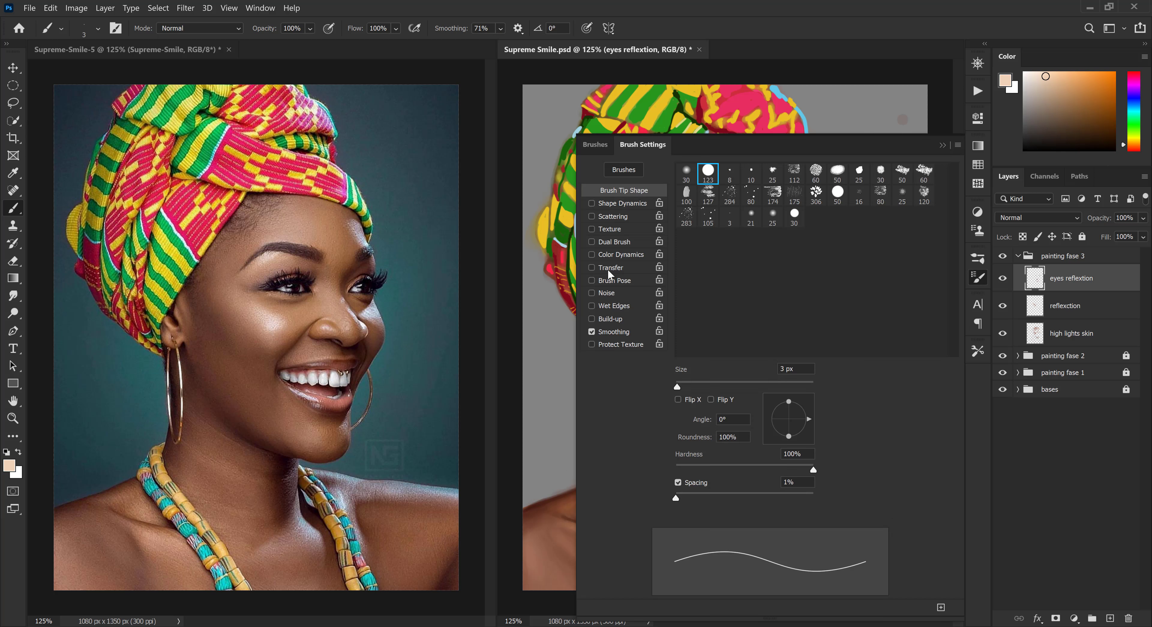
{"action": "left_click", "coordinate": [1082, 237]}
{"action": "left_click", "coordinate": [1110, 619]}
{"action": "double_click", "coordinate": [1060, 278]}
{"action": "type", "text": "hairs"}
{"action": "key", "text": "Return"}
Paint fine dark hairs along the hairline under the headwrap with a 3 px brush
{"action": "left_click", "coordinate": [725, 233], "text": "alt"}
{"action": "key", "text": "bracketleft"}
{"action": "key", "text": "bracketleft"}
{"action": "key", "text": "bracketleft"}
{"action": "mouse_move", "coordinate": [756, 191]}
{"action": "left_mouse_down"}
{"action": "mouse_move", "coordinate": [724, 191]}
{"action": "mouse_move", "coordinate": [840, 245]}
{"action": "left_mouse_up"}
{"action": "left_click", "coordinate": [978, 258]}
{"action": "left_click", "coordinate": [978, 258]}
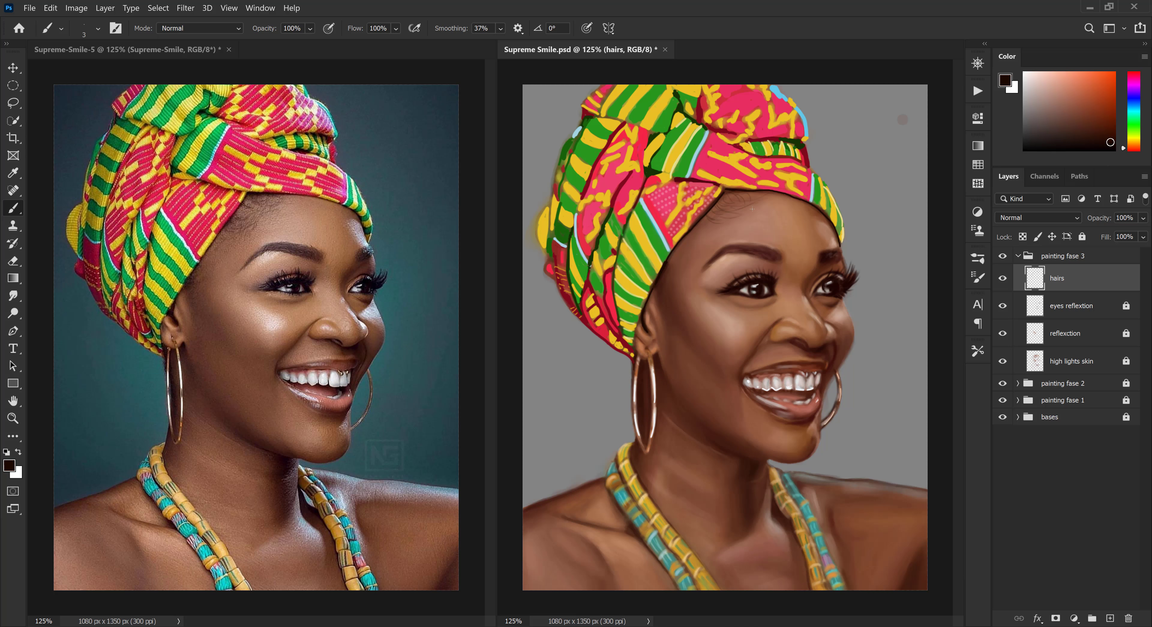
{"action": "mouse_move", "coordinate": [725, 194]}
{"action": "left_mouse_down"}
{"action": "mouse_move", "coordinate": [744, 204]}
{"action": "mouse_move", "coordinate": [697, 227]}
{"action": "left_mouse_up"}
Draw fine hair strokes on the far eyebrow with a smaller brush and a sampled tone
{"action": "key", "text": "bracketleft"}
{"action": "key", "text": "bracketleft"}
{"action": "key", "text": "bracketleft"}
{"action": "left_click", "coordinate": [812, 185], "text": "alt"}
{"action": "mouse_move", "coordinate": [777, 253]}
{"action": "left_mouse_down"}
{"action": "mouse_move", "coordinate": [768, 245]}
{"action": "mouse_move", "coordinate": [837, 251]}
{"action": "left_mouse_up"}
Touch up the nose, far cheek and top of the near earring with sampled tones and a 7 px brush
{"action": "left_click", "coordinate": [805, 312], "text": "alt"}
{"action": "left_click", "coordinate": [801, 343], "text": "alt"}
{"action": "left_click", "coordinate": [787, 320], "text": "alt"}
{"action": "key", "text": "bracketright"}
{"action": "key", "text": "bracketright"}
{"action": "key", "text": "bracketright"}
{"action": "key", "text": "bracketright"}
{"action": "left_click", "coordinate": [847, 313], "text": "alt"}
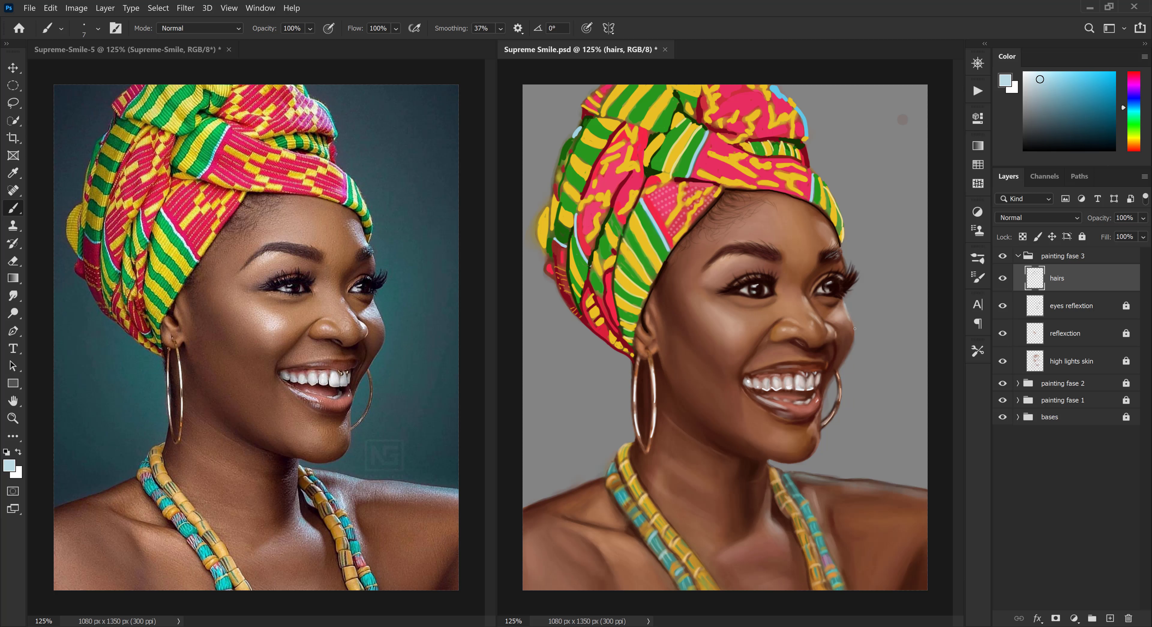
{"action": "left_click", "coordinate": [651, 342], "text": "alt"}
Lock the hairs layer and add a new layer named wrap highlights above it
{"action": "left_click", "coordinate": [1082, 237]}
{"action": "left_click", "coordinate": [1109, 618]}
{"action": "double_click", "coordinate": [1058, 279]}
{"action": "type", "text": "wrap highlights"}
{"action": "key", "text": "Return"}
Set up an 8 px brush in the headwrap's light blue, with Shape Dynamics on and the angle control set to Direction
{"action": "key", "text": "bracketright"}
{"action": "key", "text": "bracketright"}
{"action": "left_click", "coordinate": [700, 158], "text": "alt"}
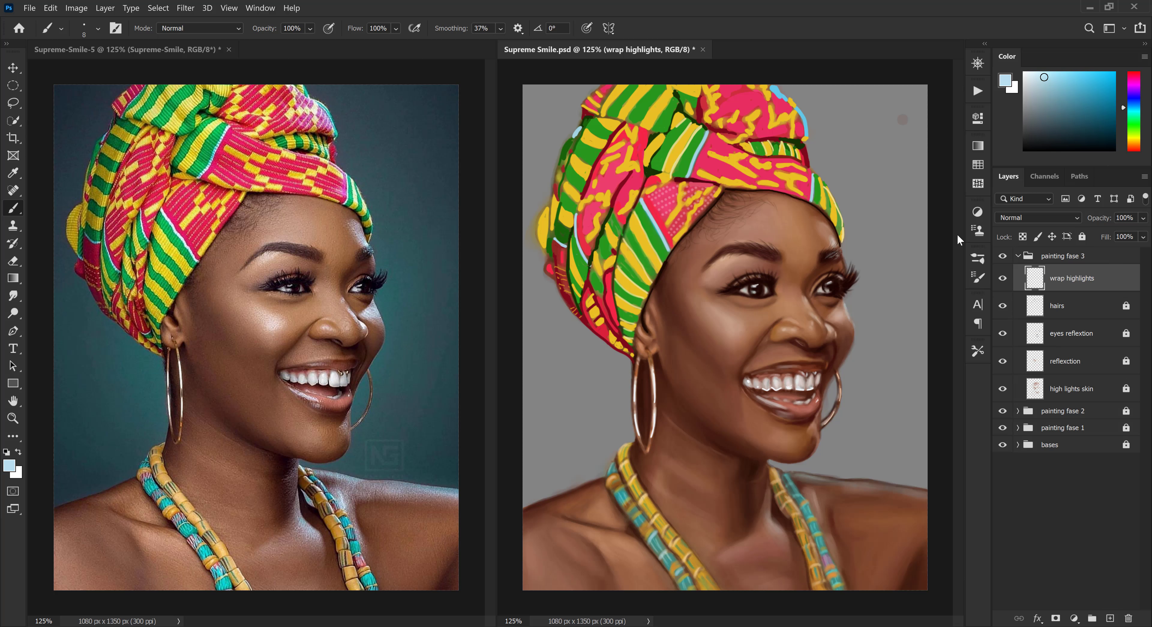
{"action": "left_click", "coordinate": [978, 278]}
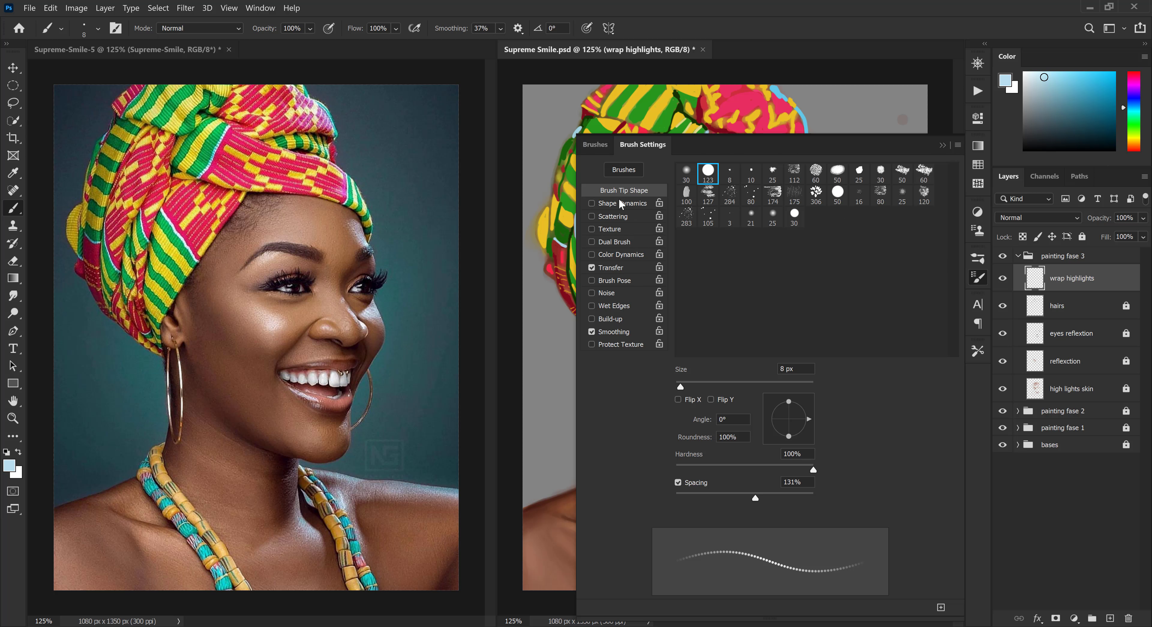
{"action": "left_click", "coordinate": [621, 204]}
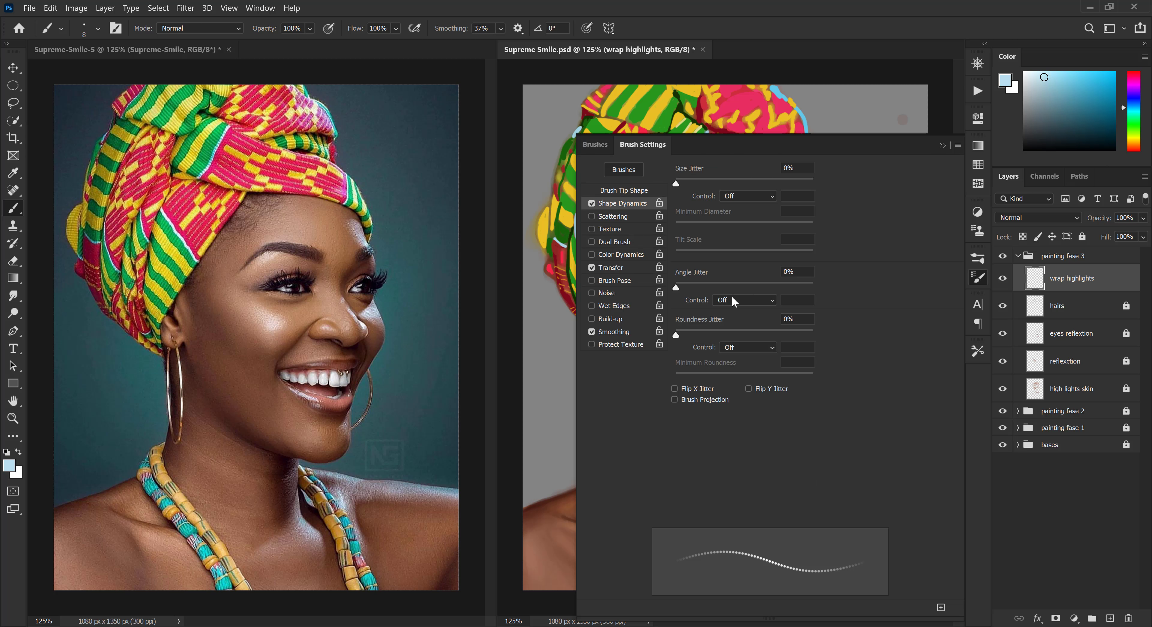
{"action": "left_click", "coordinate": [738, 303]}
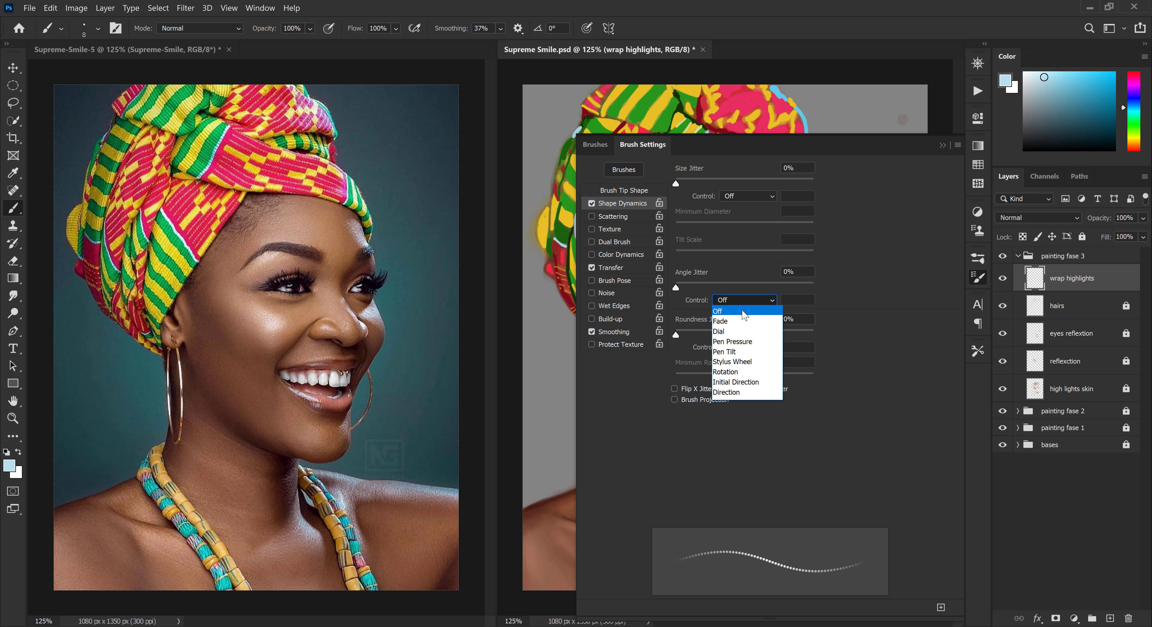
{"action": "left_click", "coordinate": [741, 393]}
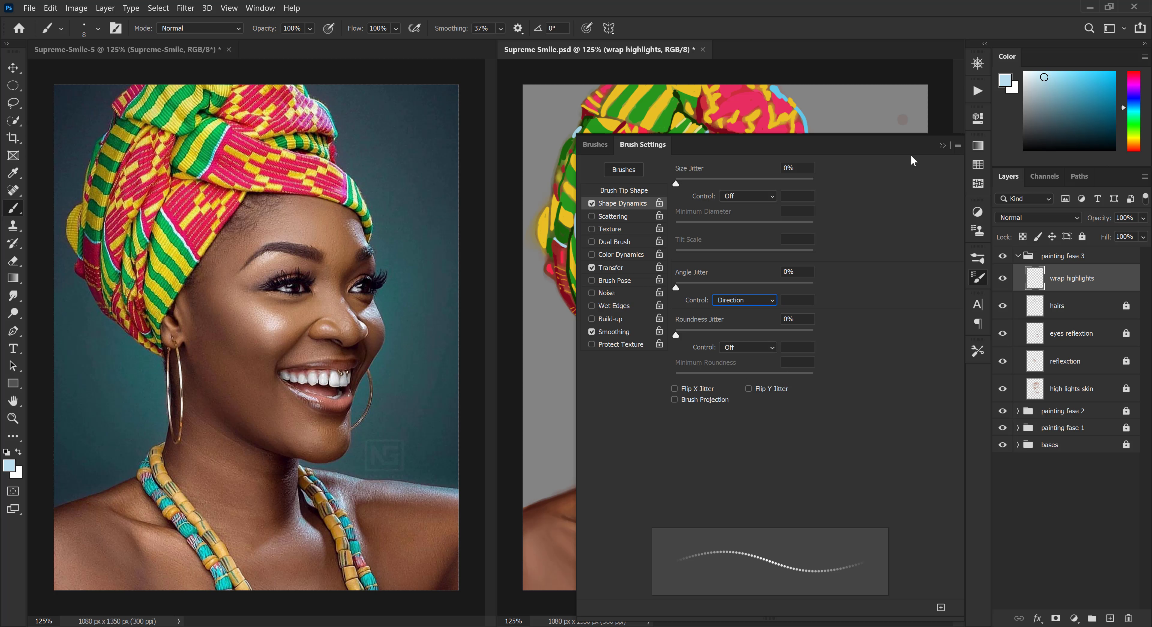
{"action": "left_click", "coordinate": [941, 146]}
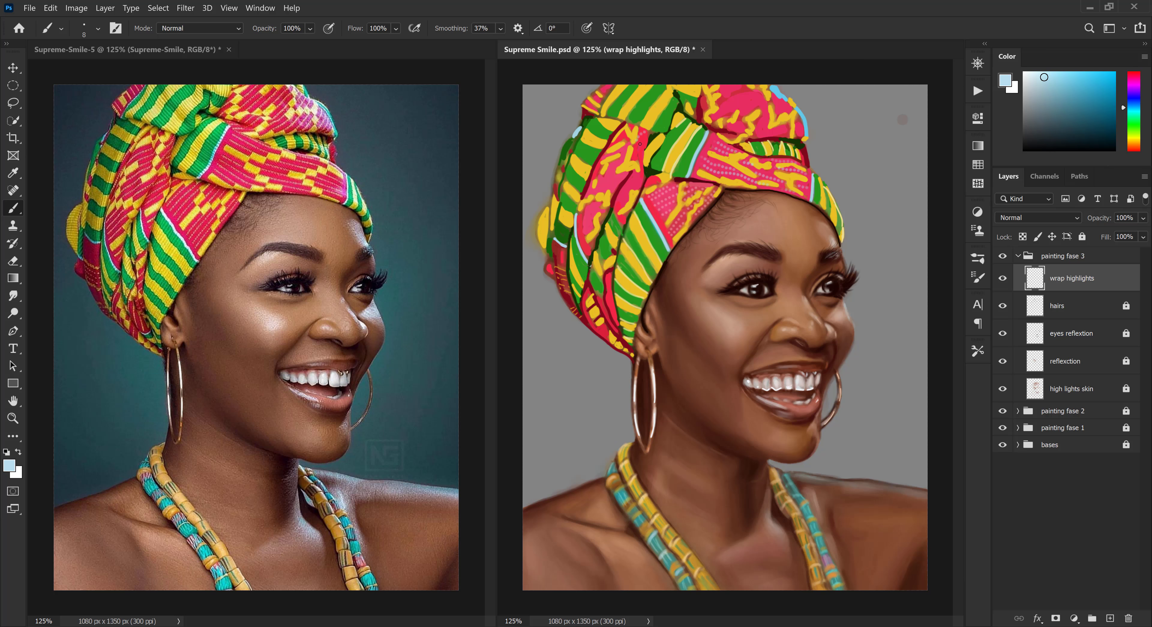
Turn off the brush's Transfer option and paint rows of light blue dots over the pink areas of the headwrap
{"action": "left_click", "coordinate": [978, 278]}
{"action": "left_click", "coordinate": [591, 267]}
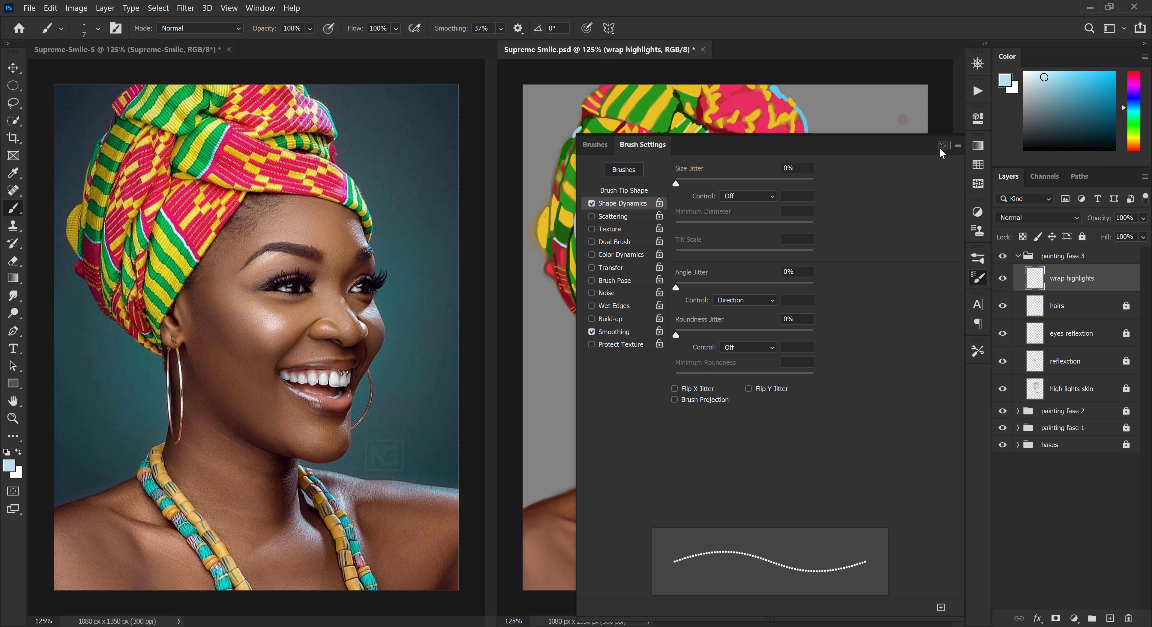
{"action": "left_click", "coordinate": [941, 148]}
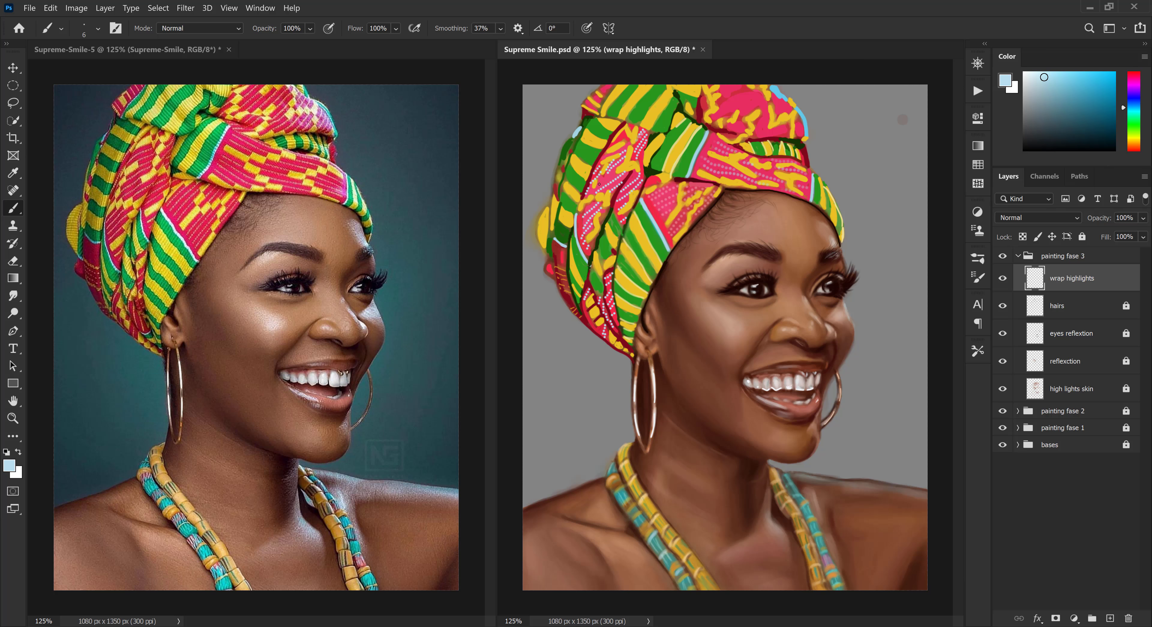
{"action": "left_click_drag", "start_coordinate": [592, 97], "coordinate": [601, 95]}
{"action": "mouse_move", "coordinate": [708, 86]}
{"action": "left_mouse_down"}
{"action": "mouse_move", "coordinate": [700, 123]}
{"action": "mouse_move", "coordinate": [757, 85]}
{"action": "mouse_move", "coordinate": [705, 122]}
{"action": "mouse_move", "coordinate": [696, 113]}
{"action": "mouse_move", "coordinate": [702, 125]}
{"action": "mouse_move", "coordinate": [752, 103]}
{"action": "mouse_move", "coordinate": [748, 88]}
{"action": "mouse_move", "coordinate": [715, 117]}
{"action": "mouse_move", "coordinate": [759, 114]}
{"action": "left_mouse_up"}
{"action": "mouse_move", "coordinate": [764, 116]}
{"action": "left_mouse_down"}
{"action": "mouse_move", "coordinate": [754, 127]}
{"action": "mouse_move", "coordinate": [780, 112]}
{"action": "left_mouse_up"}
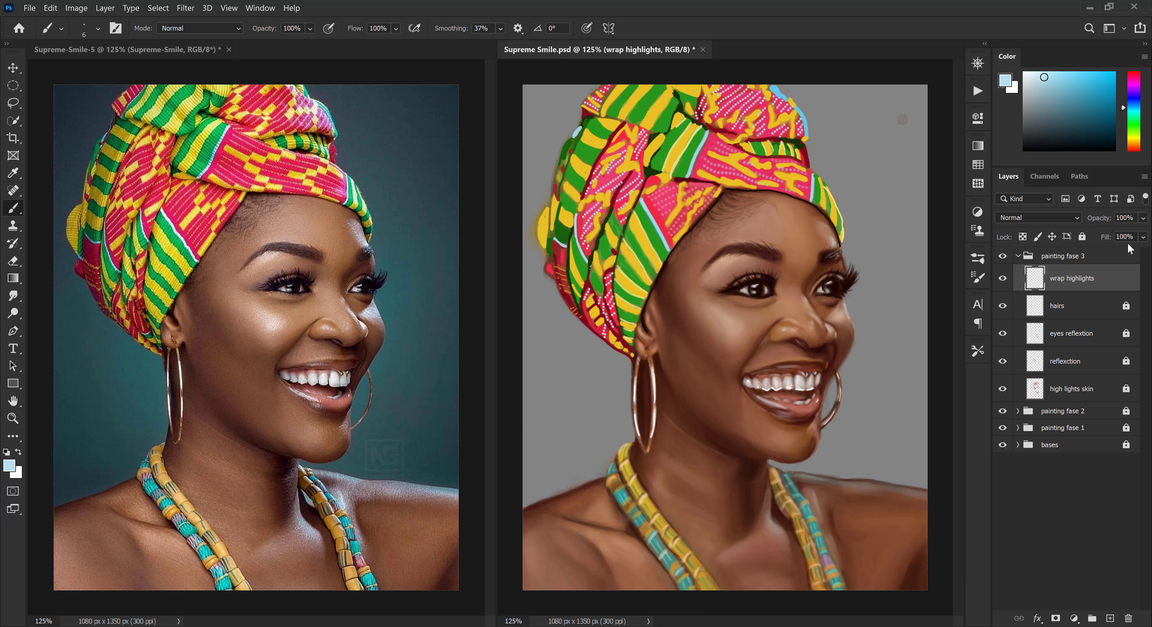
Set the wrap highlights layer's fill to 52%
{"action": "left_click", "coordinate": [1143, 237]}
{"action": "left_click_drag", "start_coordinate": [1143, 253], "coordinate": [1111, 252]}
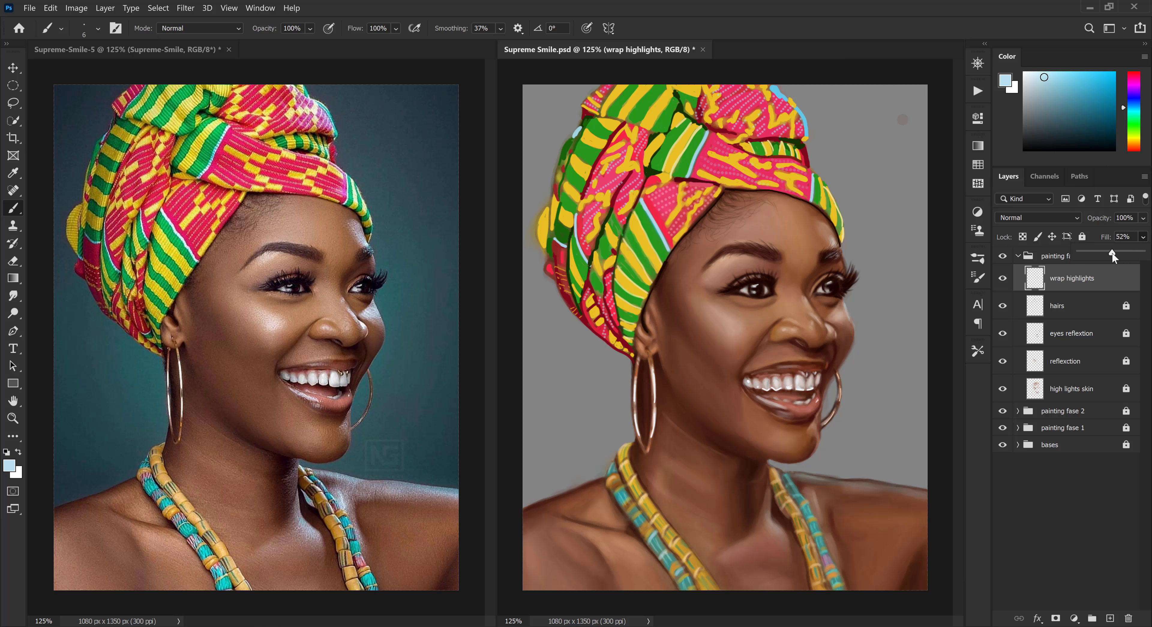
{"action": "left_click", "coordinate": [1124, 161]}
Paint more rows of light blue dots across the headwrap's front band with a 6 px brush
{"action": "mouse_move", "coordinate": [706, 160]}
{"action": "left_mouse_down"}
{"action": "mouse_move", "coordinate": [749, 180]}
{"action": "mouse_move", "coordinate": [731, 154]}
{"action": "left_mouse_up"}
{"action": "left_click_drag", "start_coordinate": [718, 142], "coordinate": [811, 193]}
{"action": "mouse_move", "coordinate": [766, 160]}
{"action": "left_mouse_down"}
{"action": "mouse_move", "coordinate": [780, 163]}
{"action": "mouse_move", "coordinate": [749, 164]}
{"action": "left_mouse_up"}
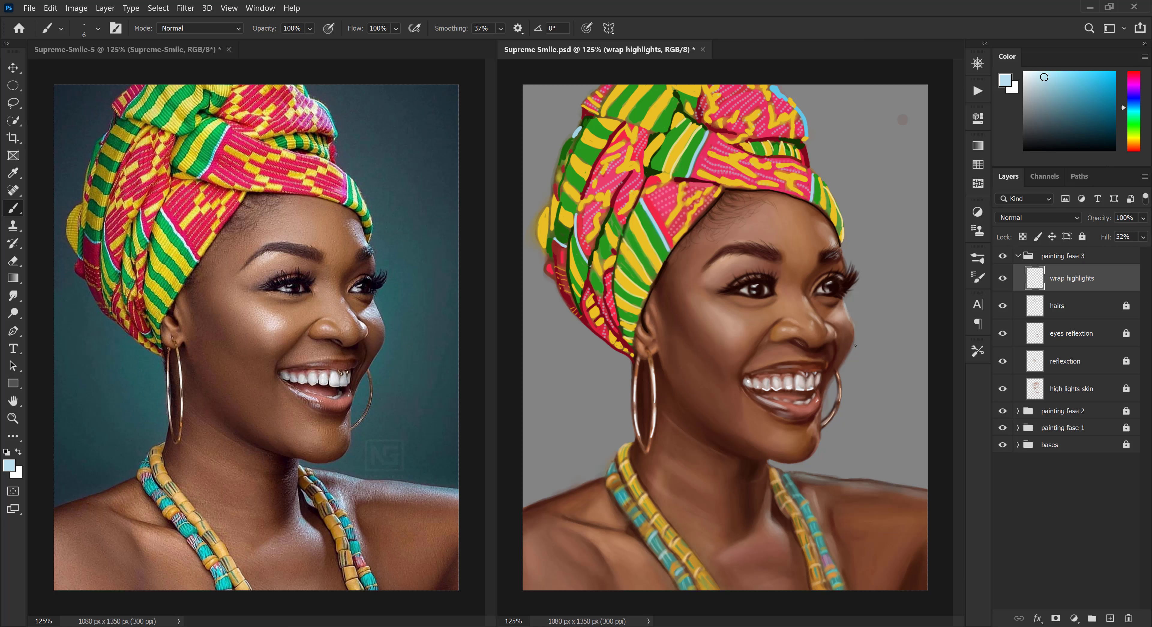